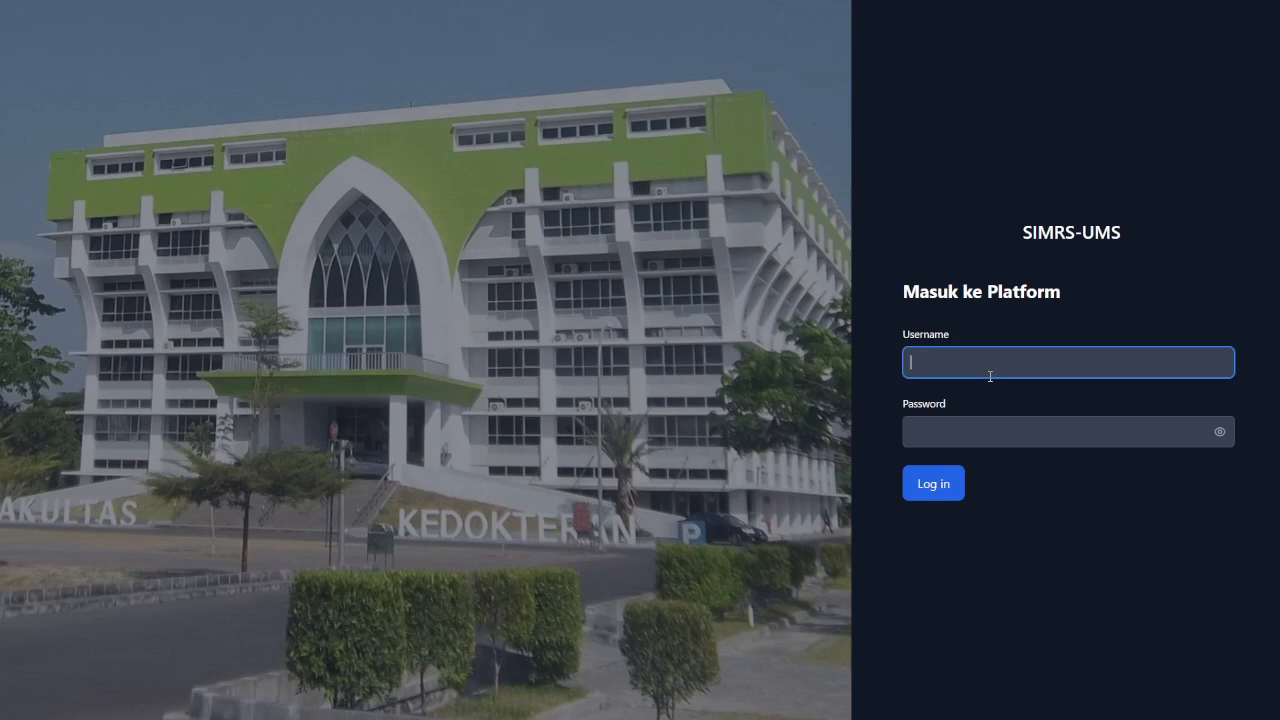
Sign in with the administrator username and password, then open the User Management list.
text(admin)
key(Tab)
text(admin123)
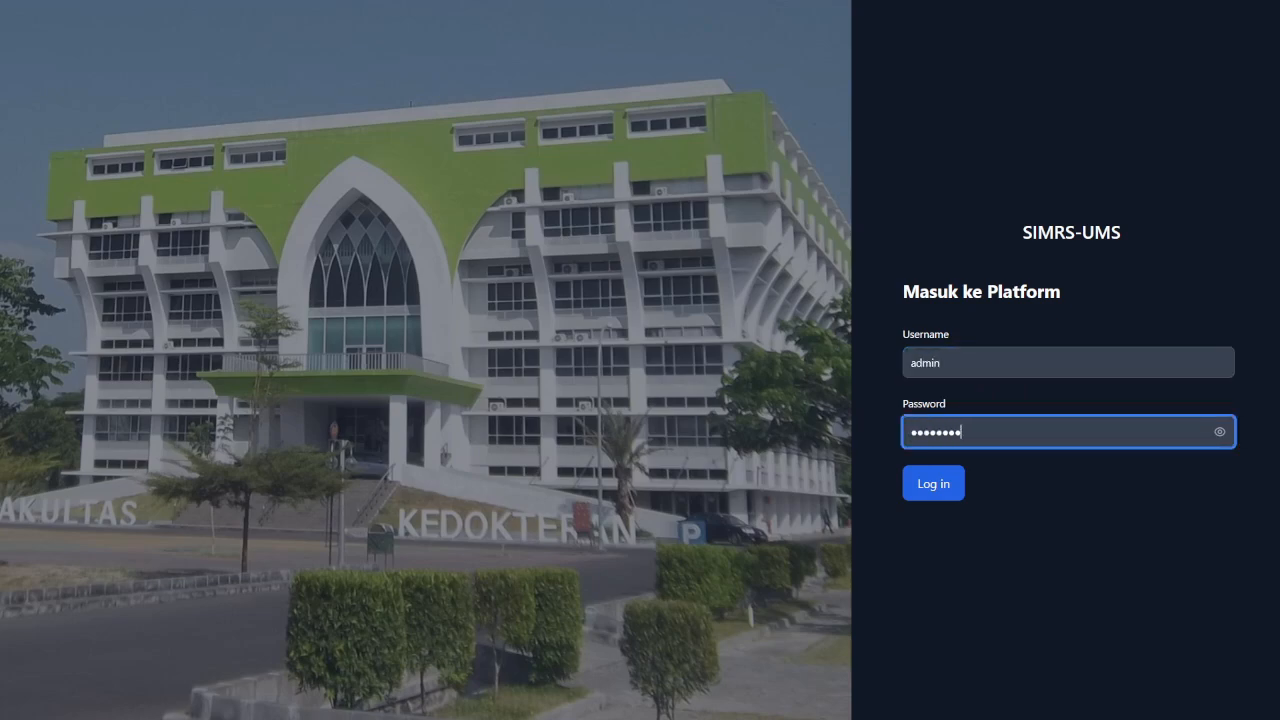
key(Return)
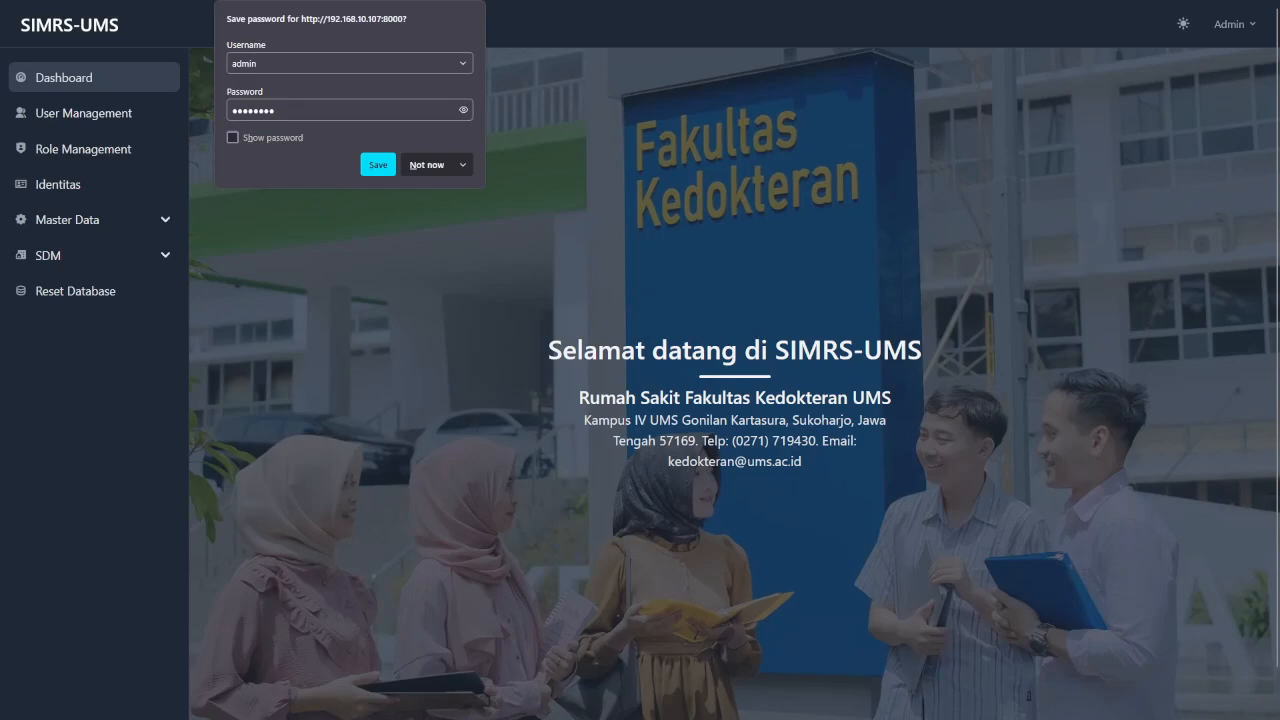
key(Escape)
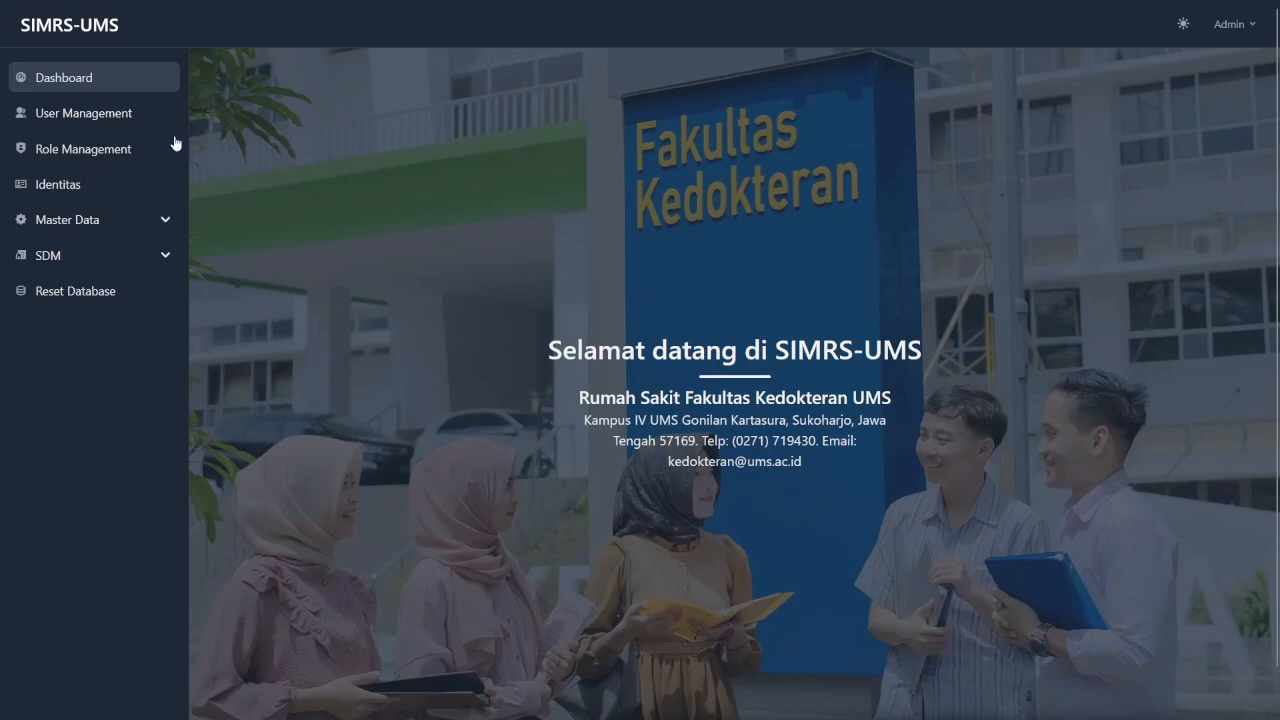
click(116, 118)
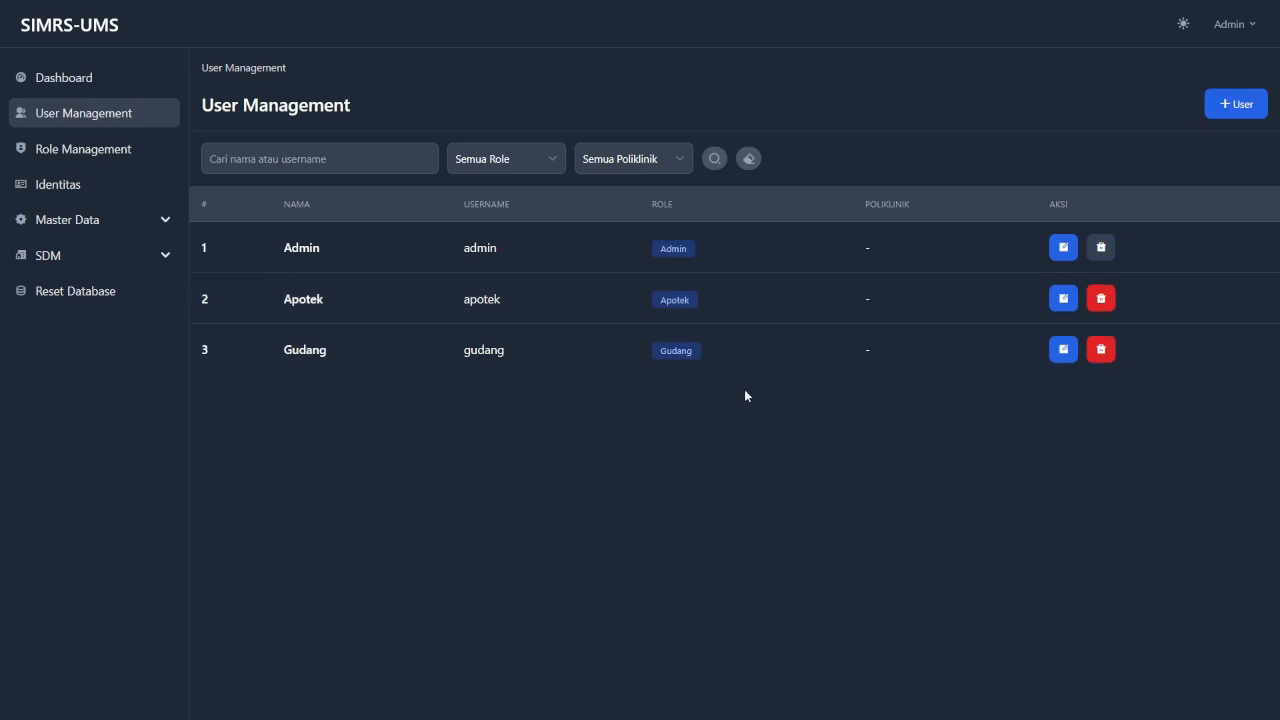
Start a new user and fill in its name, username, password and password confirmation.
click(1236, 106)
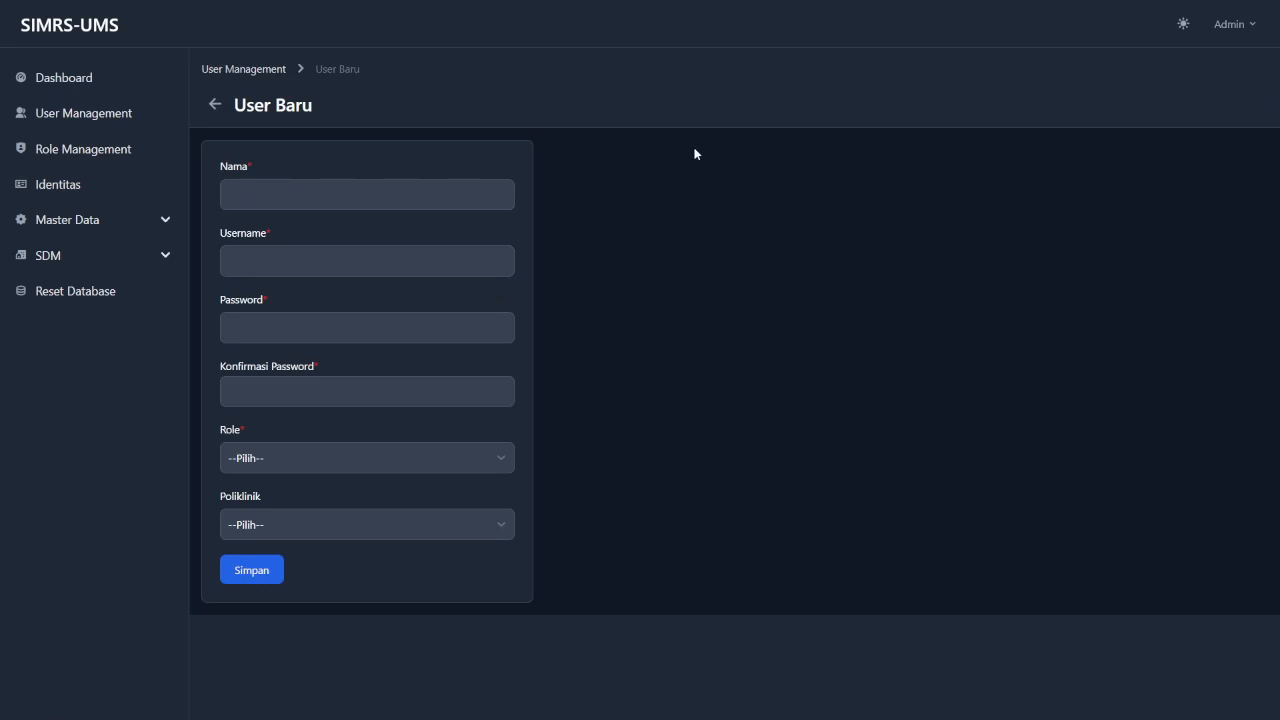
click(412, 205)
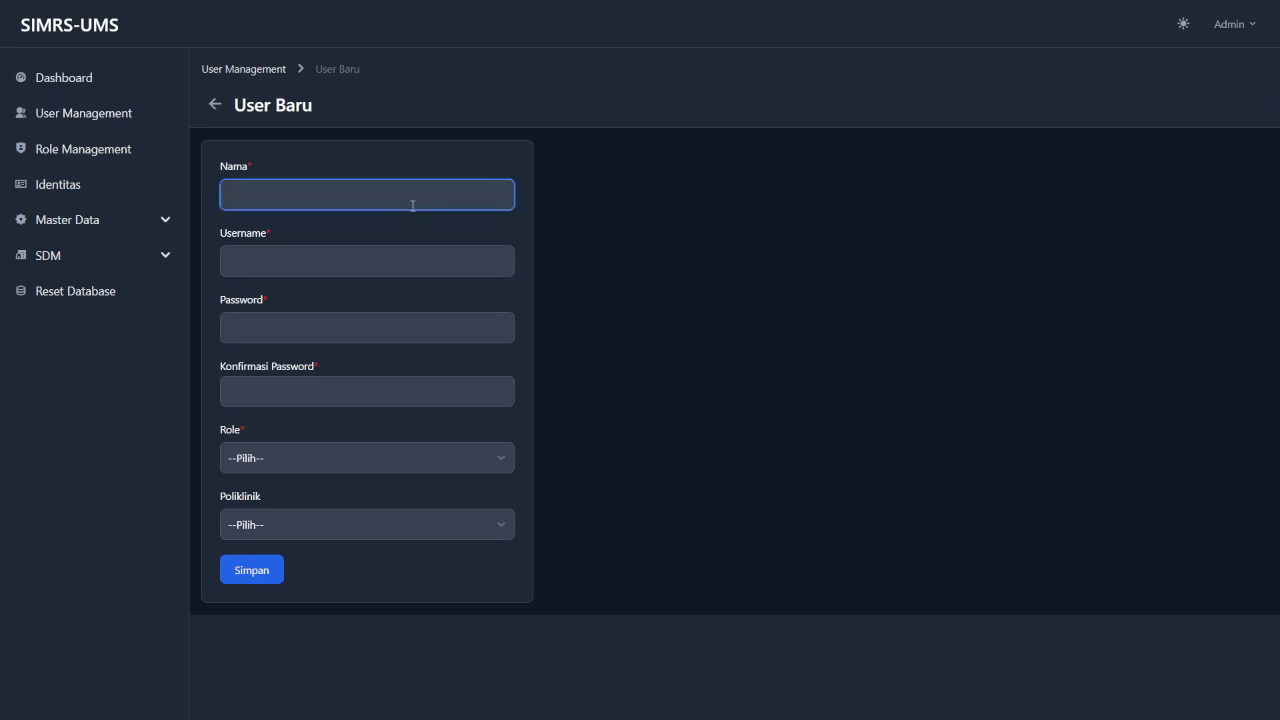
text(Juna)
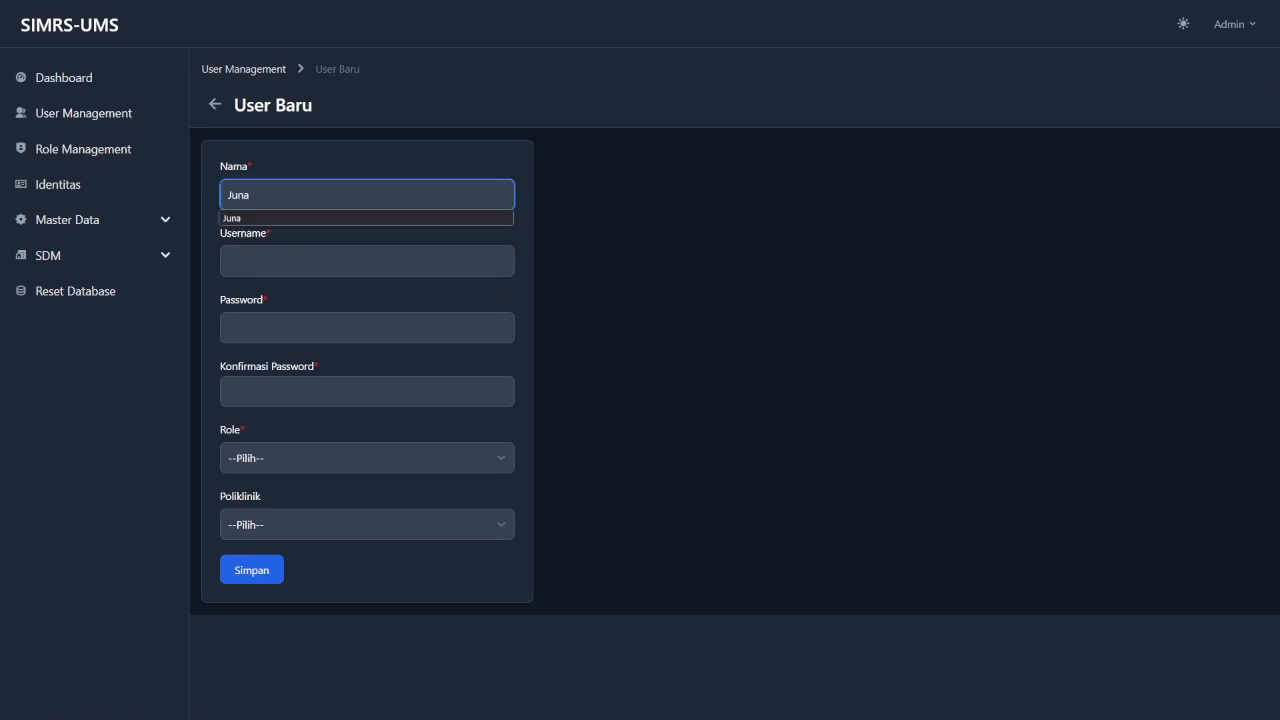
key(Tab)
text(juna)
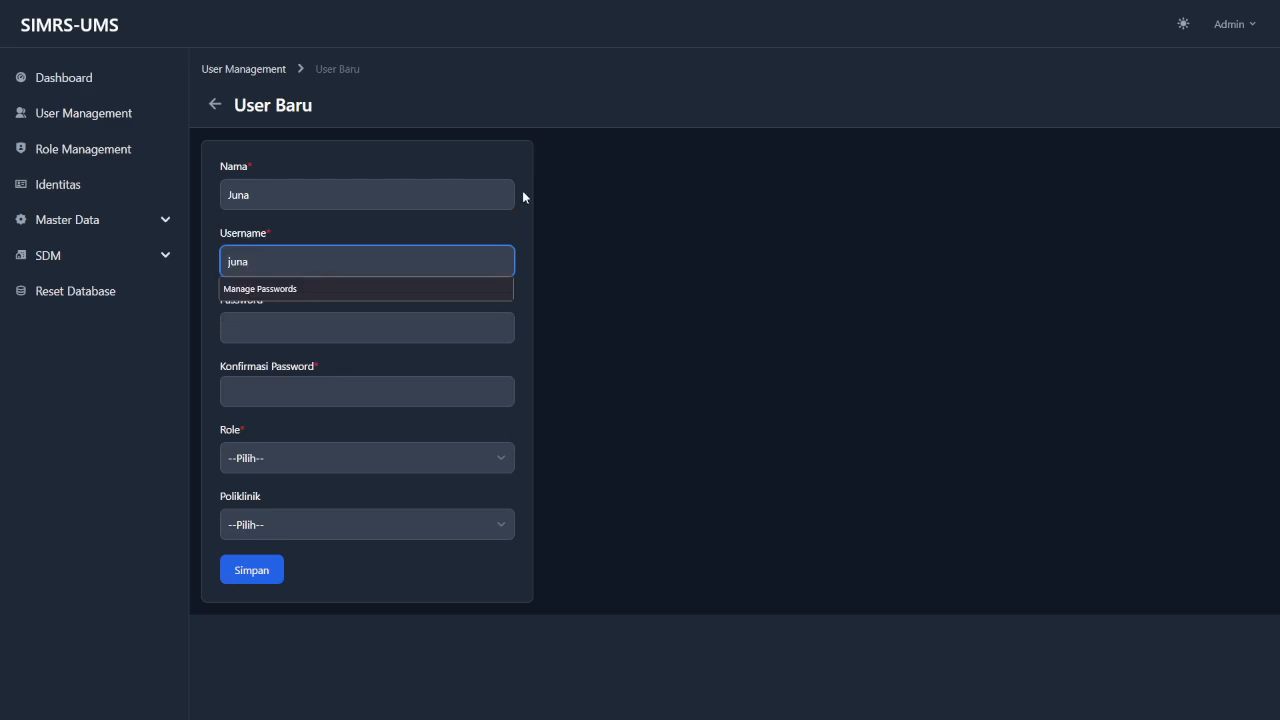
click(600, 257)
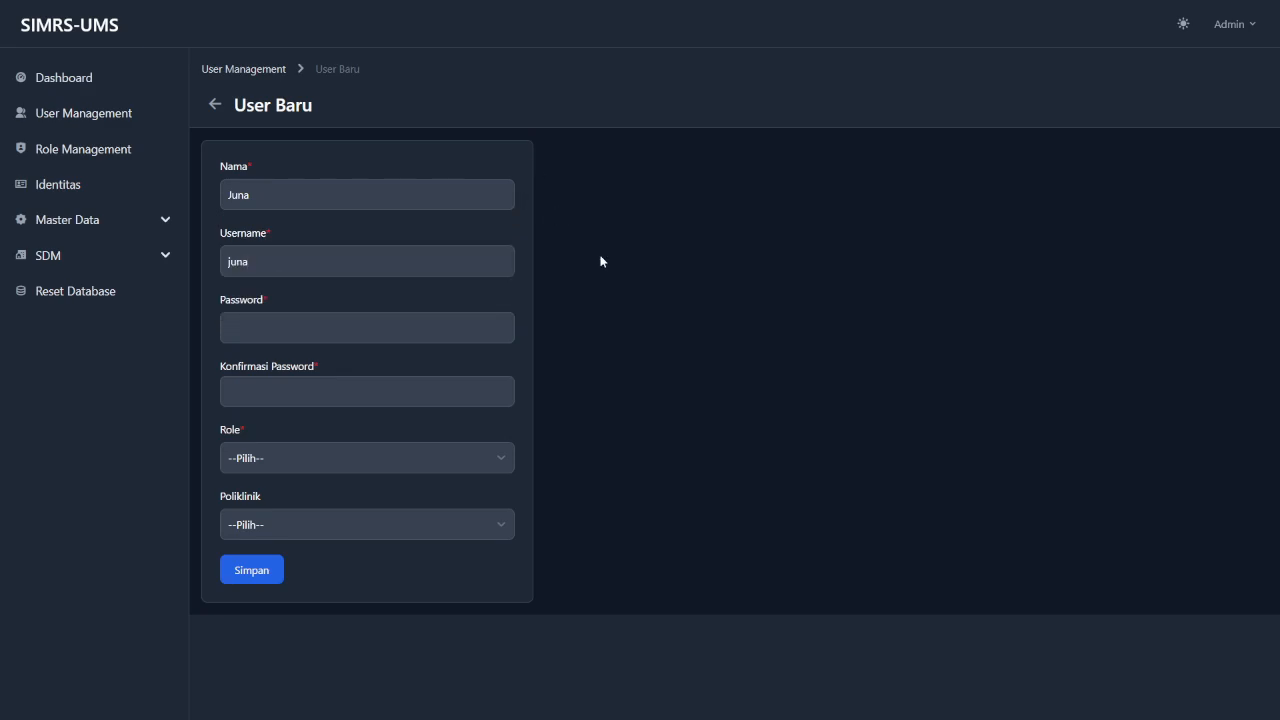
click(398, 330)
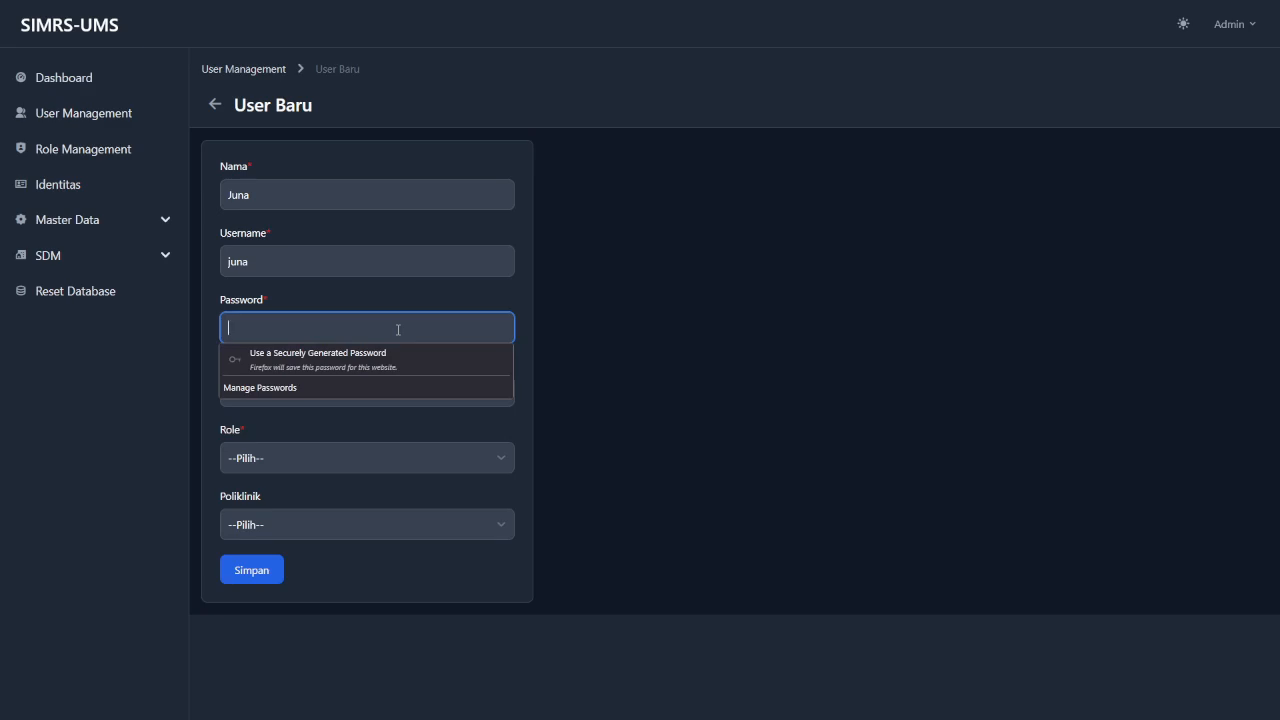
text(password)
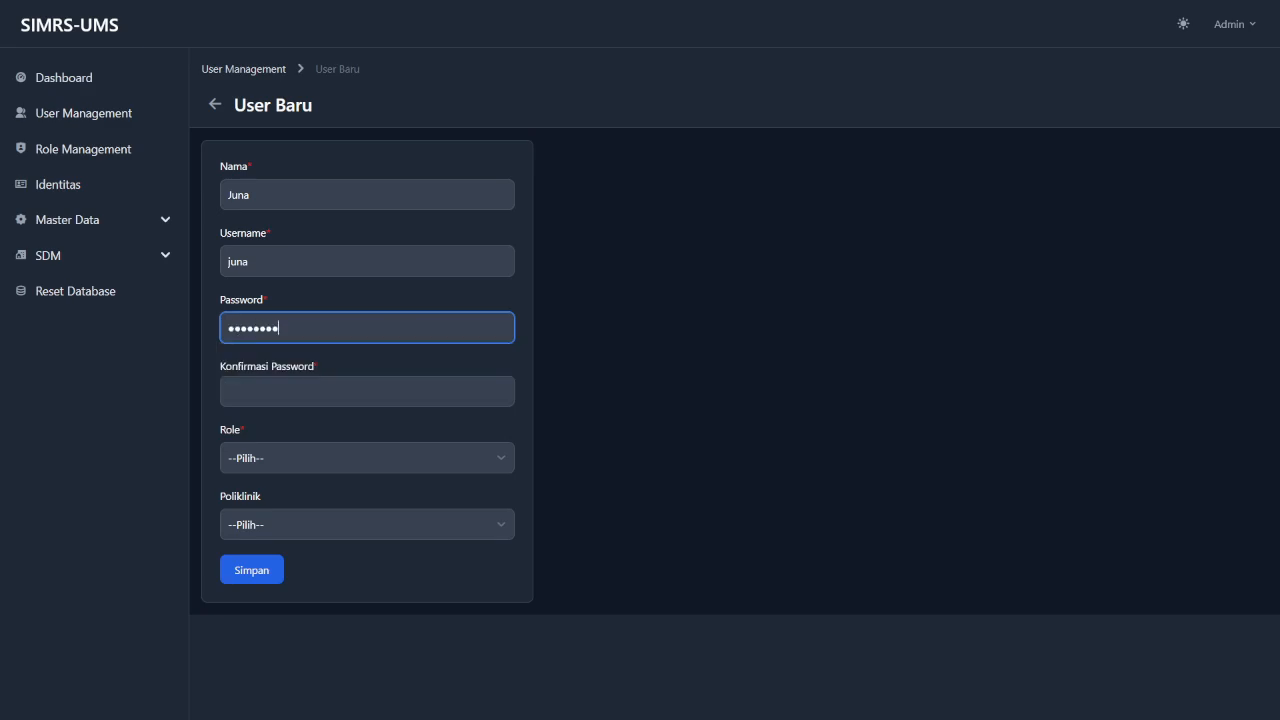
click(577, 380)
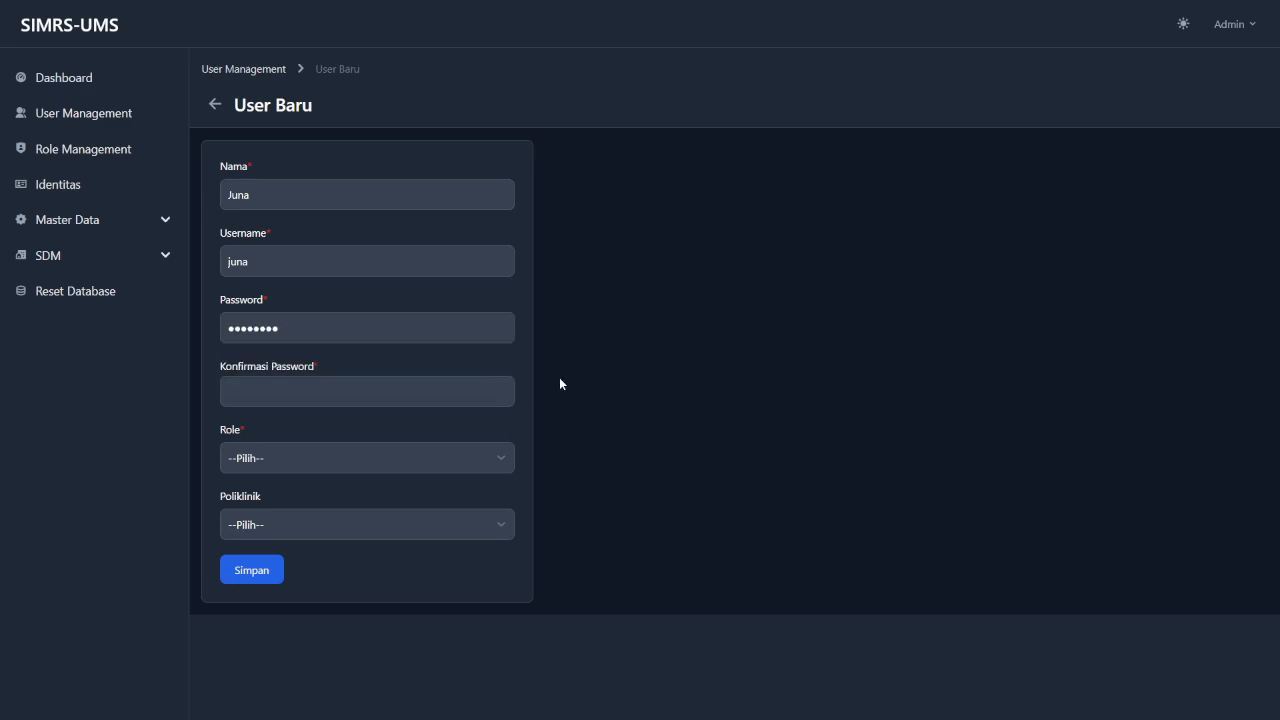
click(443, 377)
text(password)
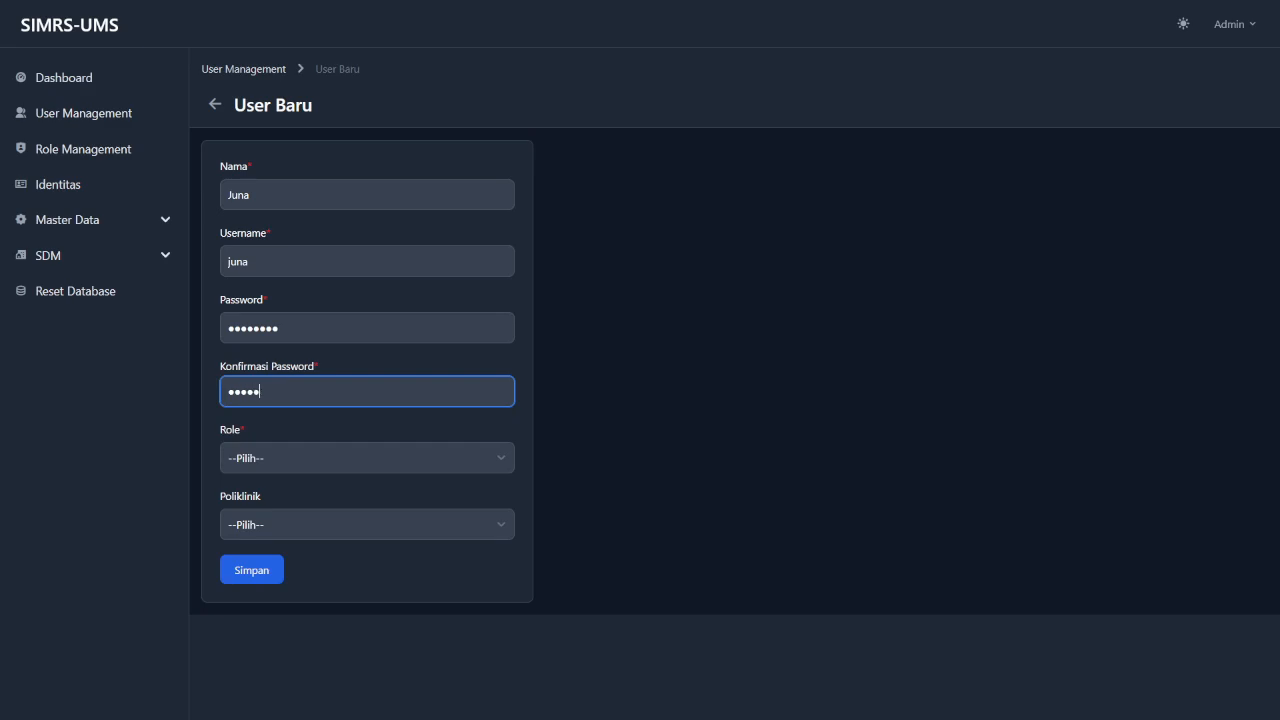
click(585, 432)
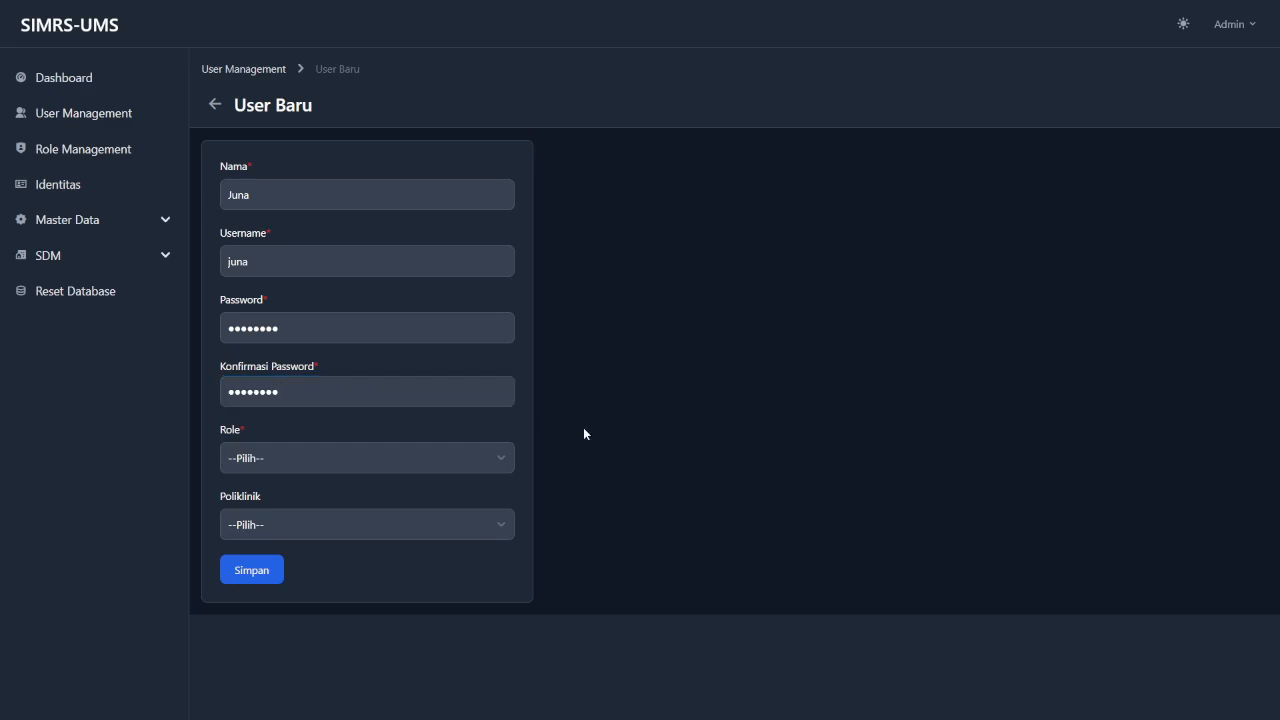
Give the new user the Admin role, save it, and return to the user list.
click(456, 470)
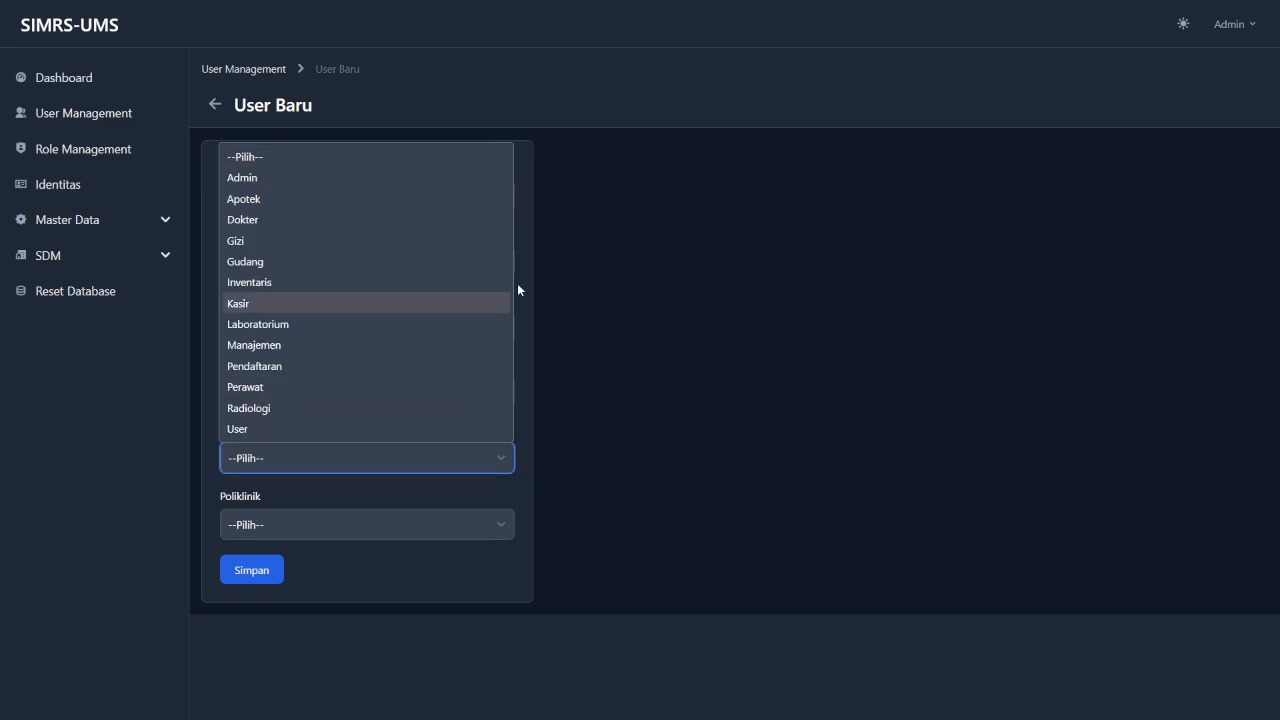
click(427, 180)
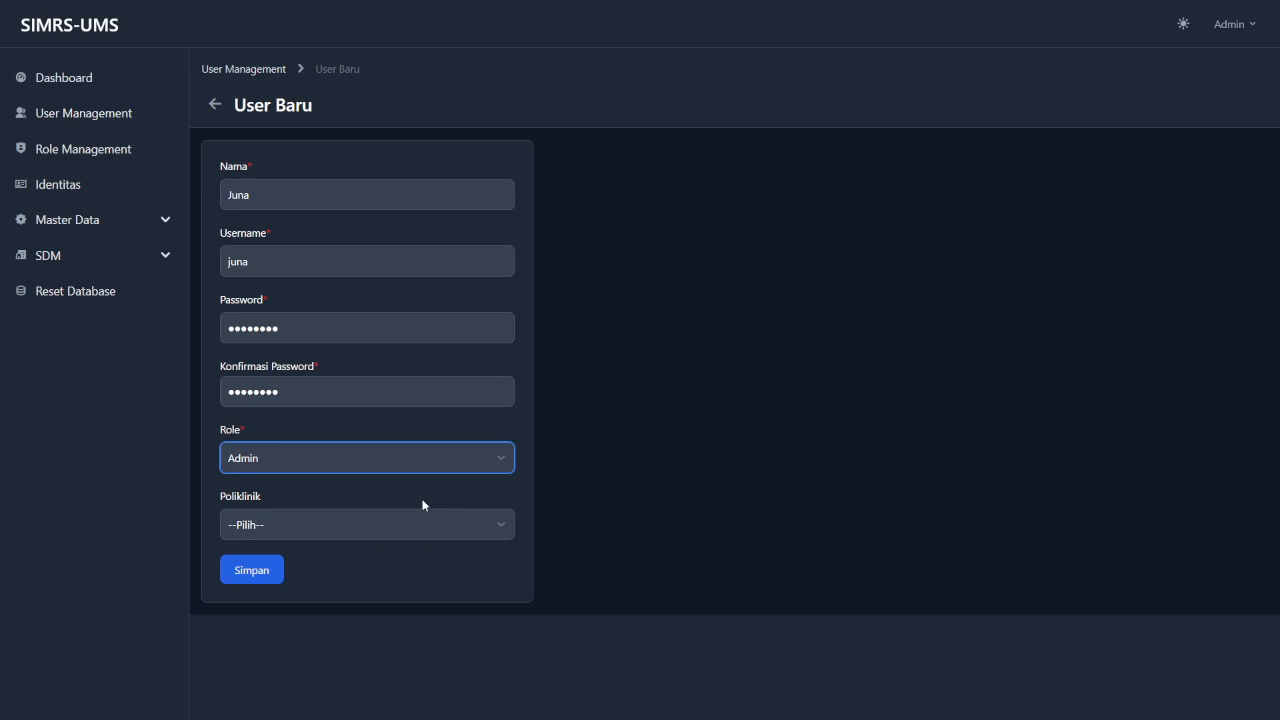
click(643, 389)
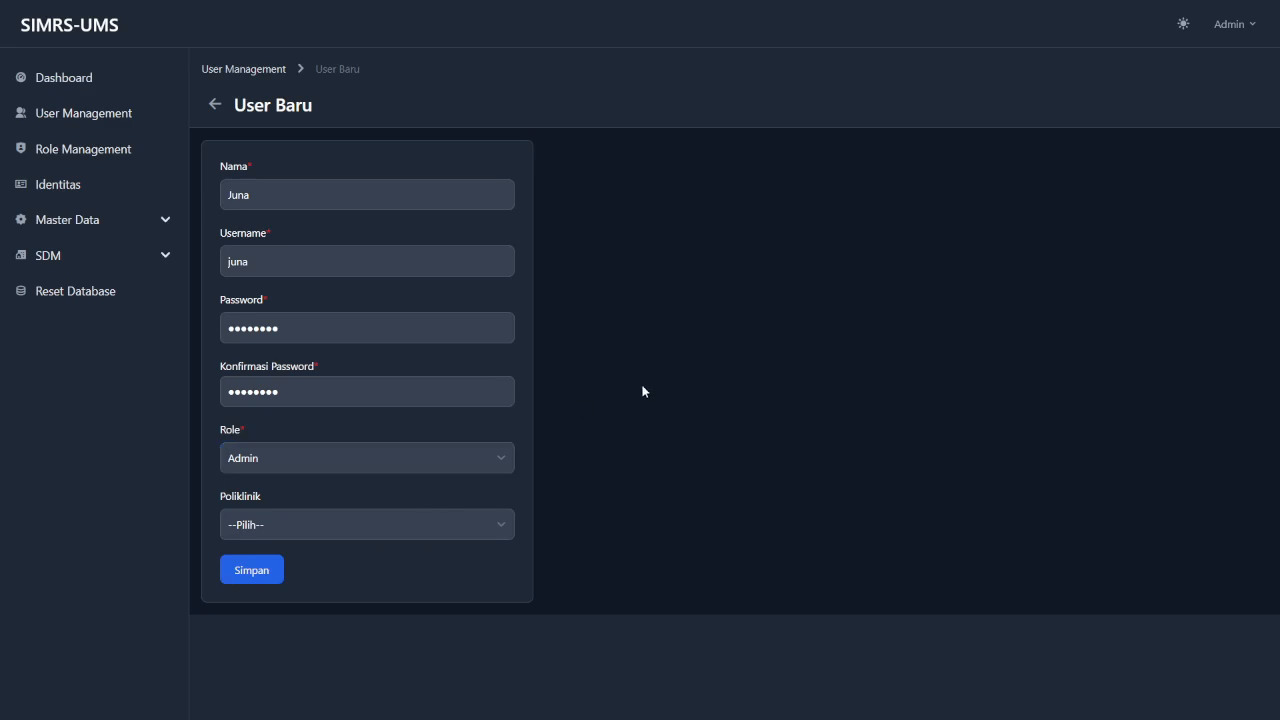
click(252, 570)
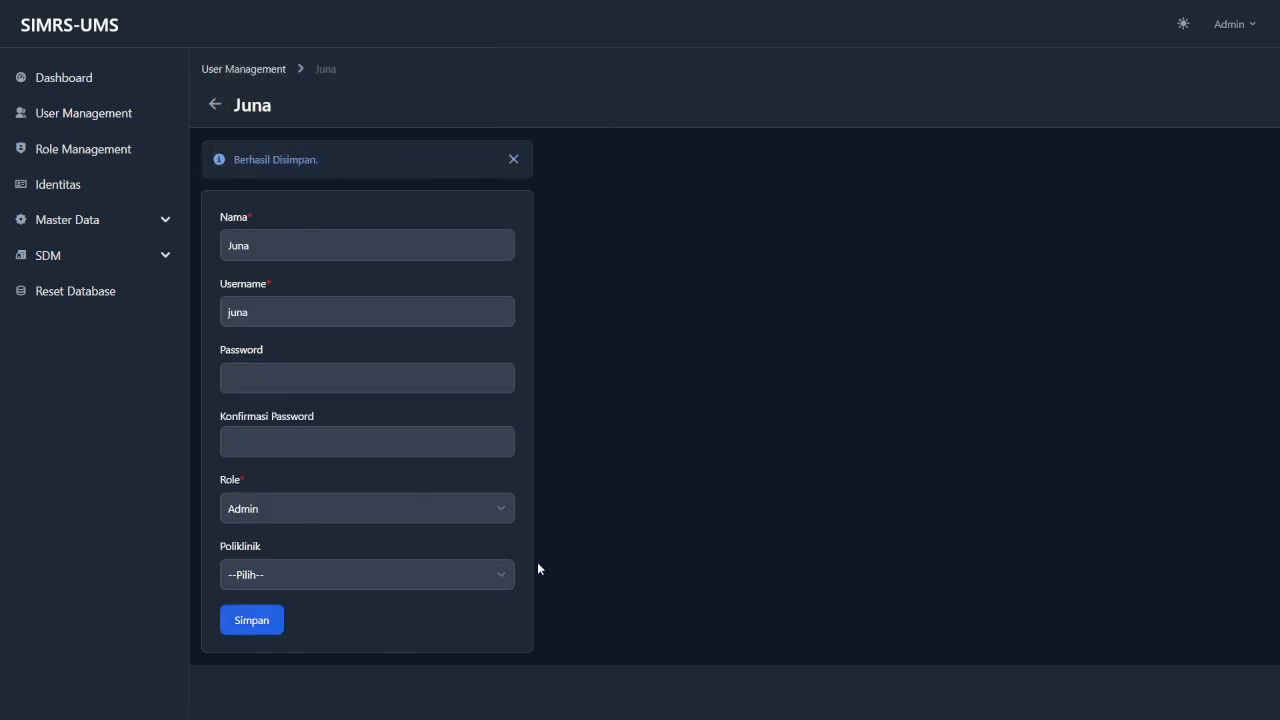
click(511, 160)
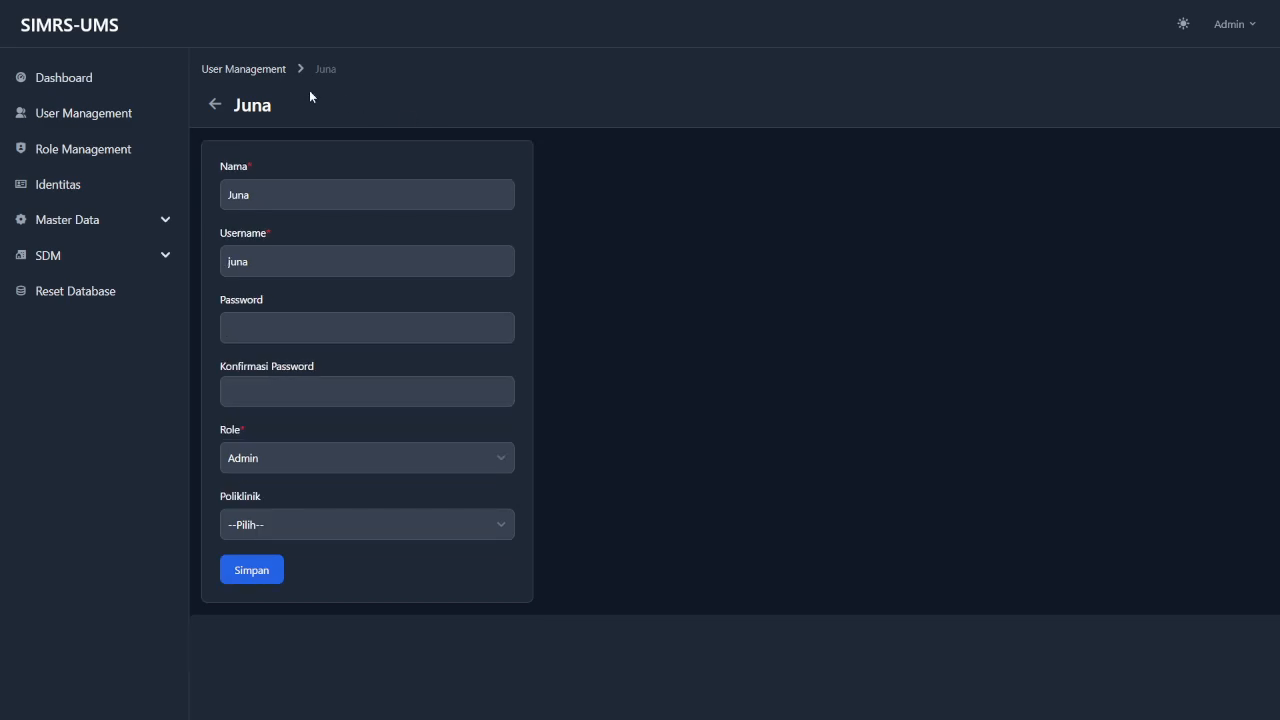
click(262, 72)
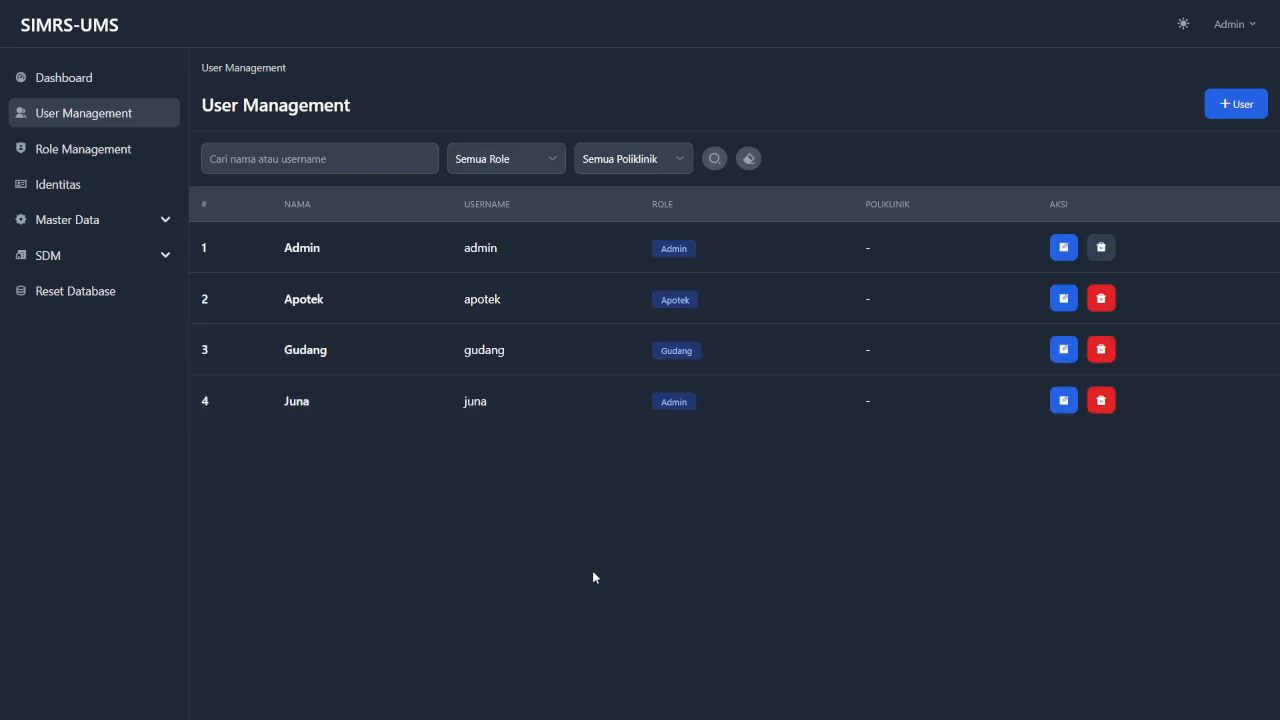
Open the fourth user for editing and append a surname to their name.
click(1064, 402)
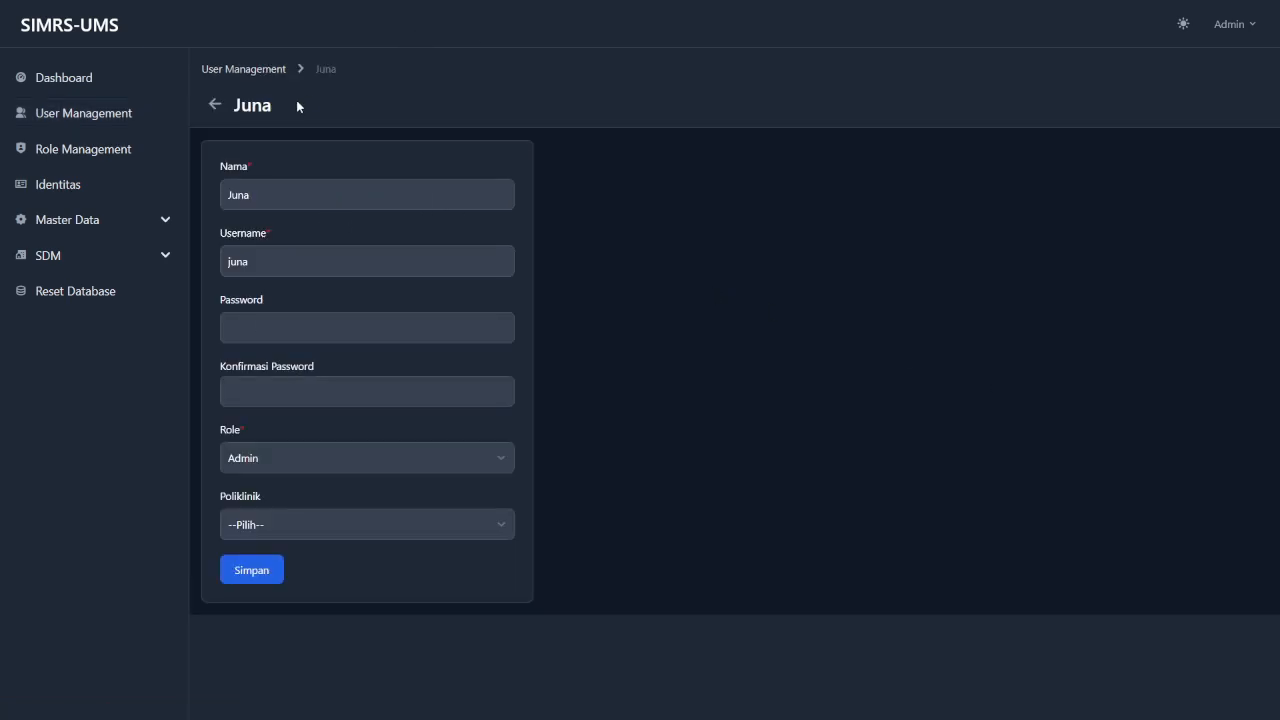
click(304, 198)
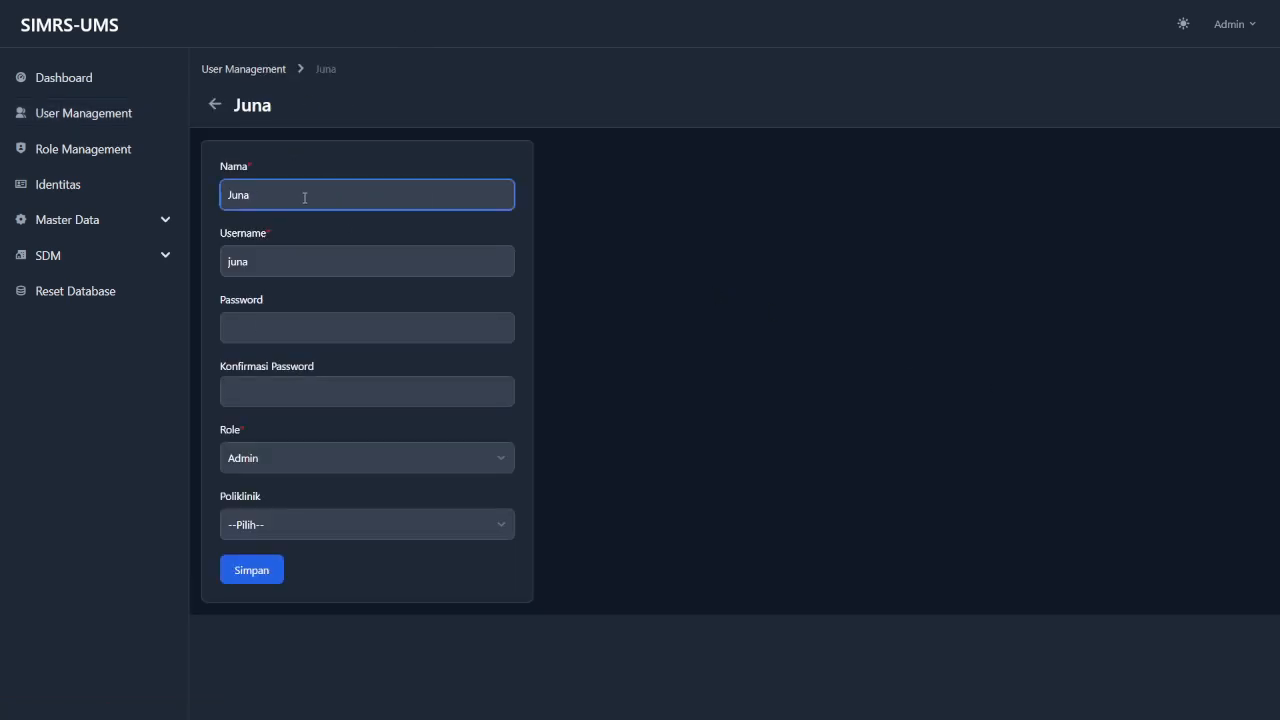
text(J)
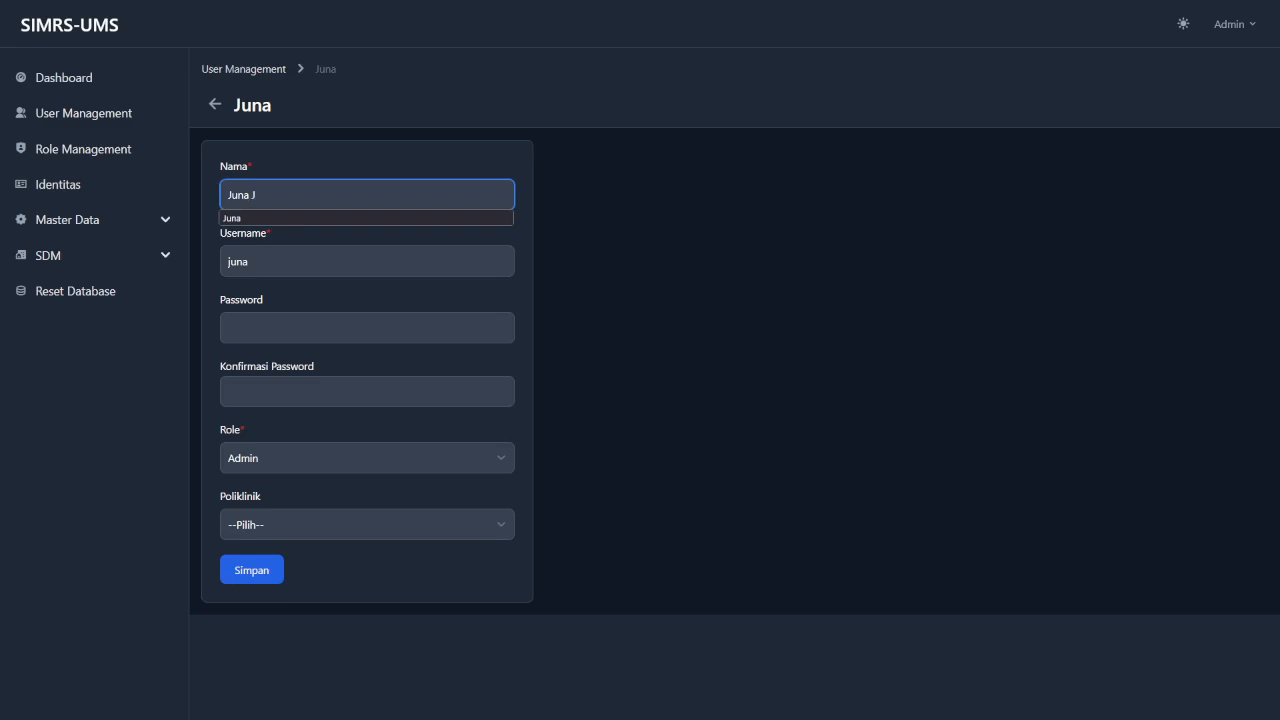
text(oni)
click(472, 300)
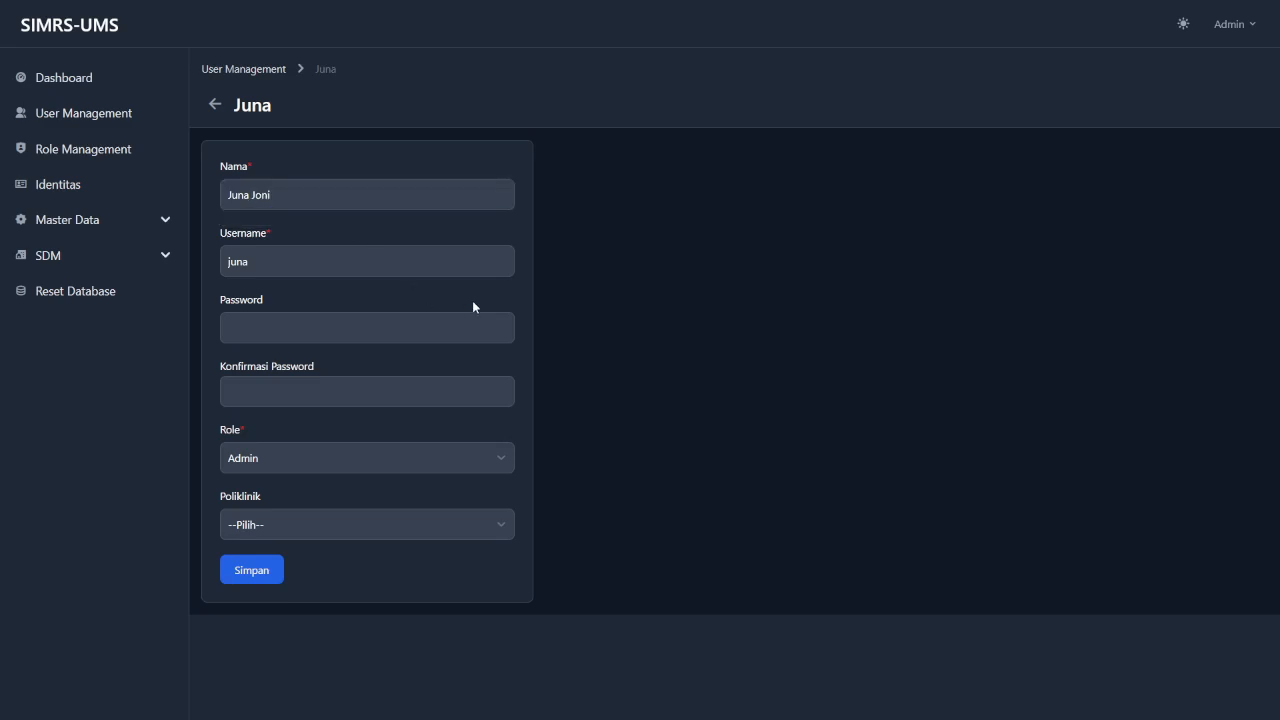
click(368, 333)
Enter and confirm a new password, save the user, and return to the list.
click(365, 337)
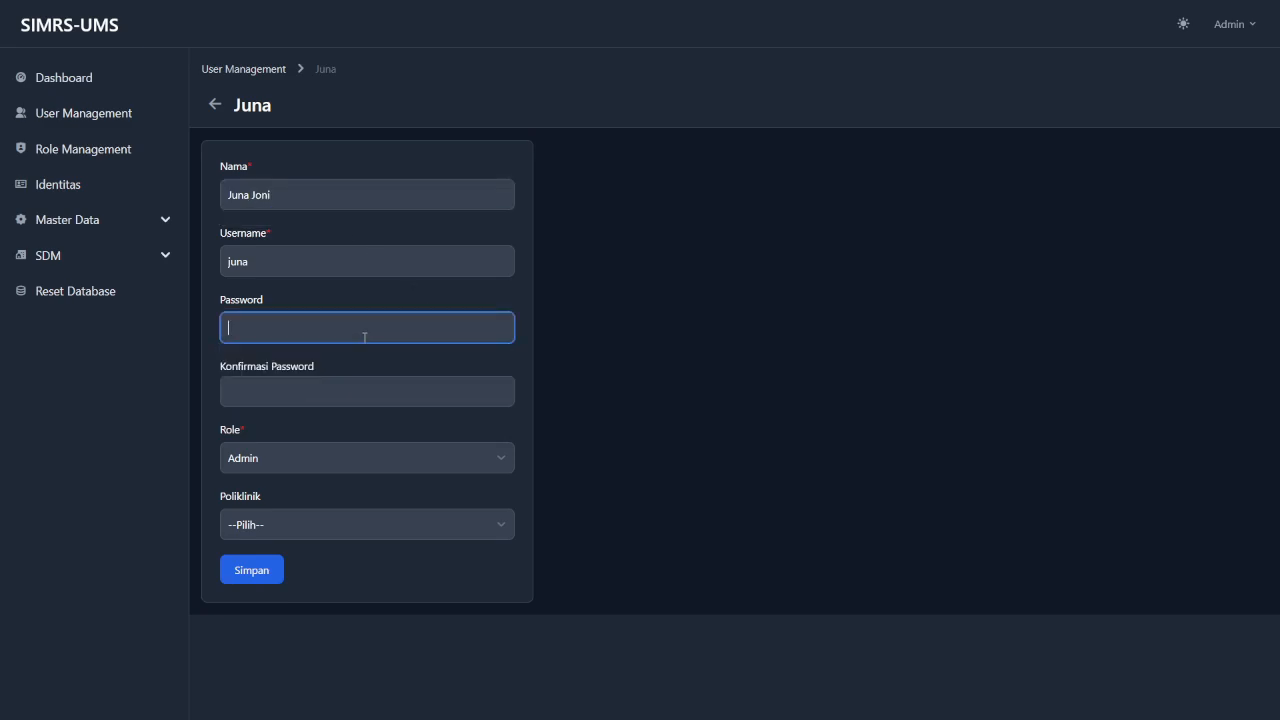
text(••••)
key(BackSpace)
key(BackSpace)
key(BackSpace)
key(BackSpace)
text(••••••••)
click(391, 398)
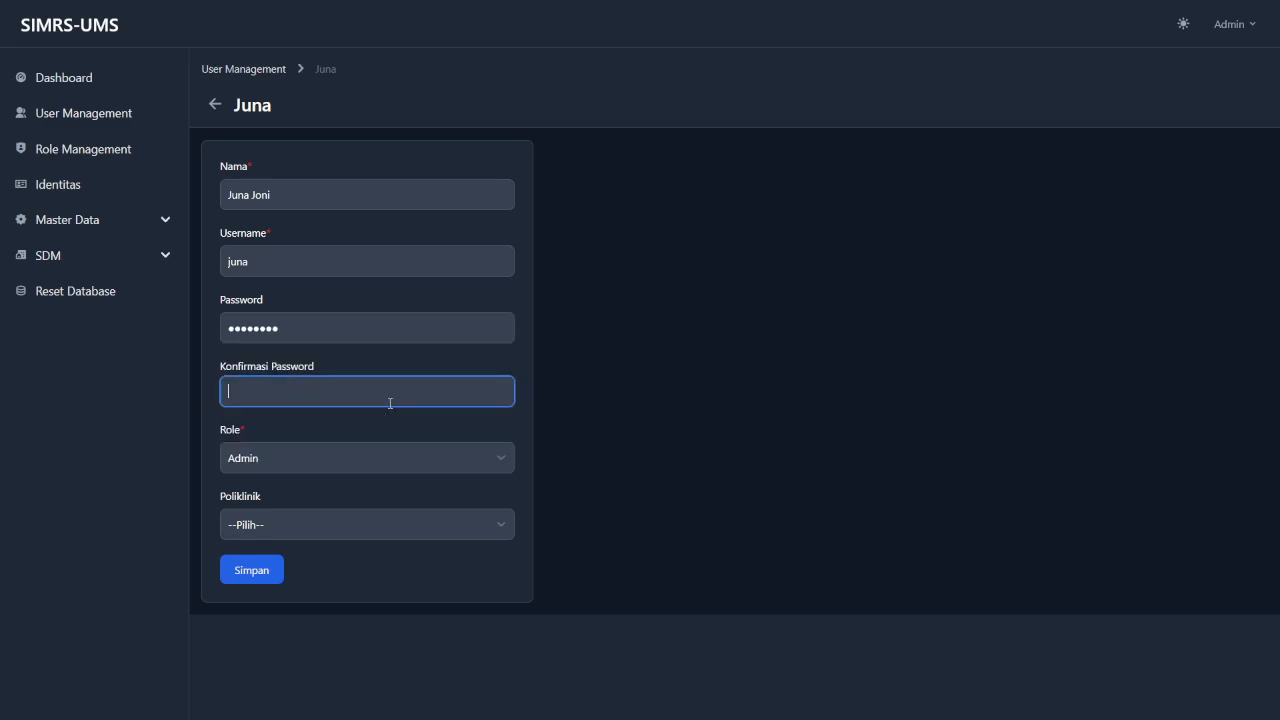
text(••••••••)
click(635, 472)
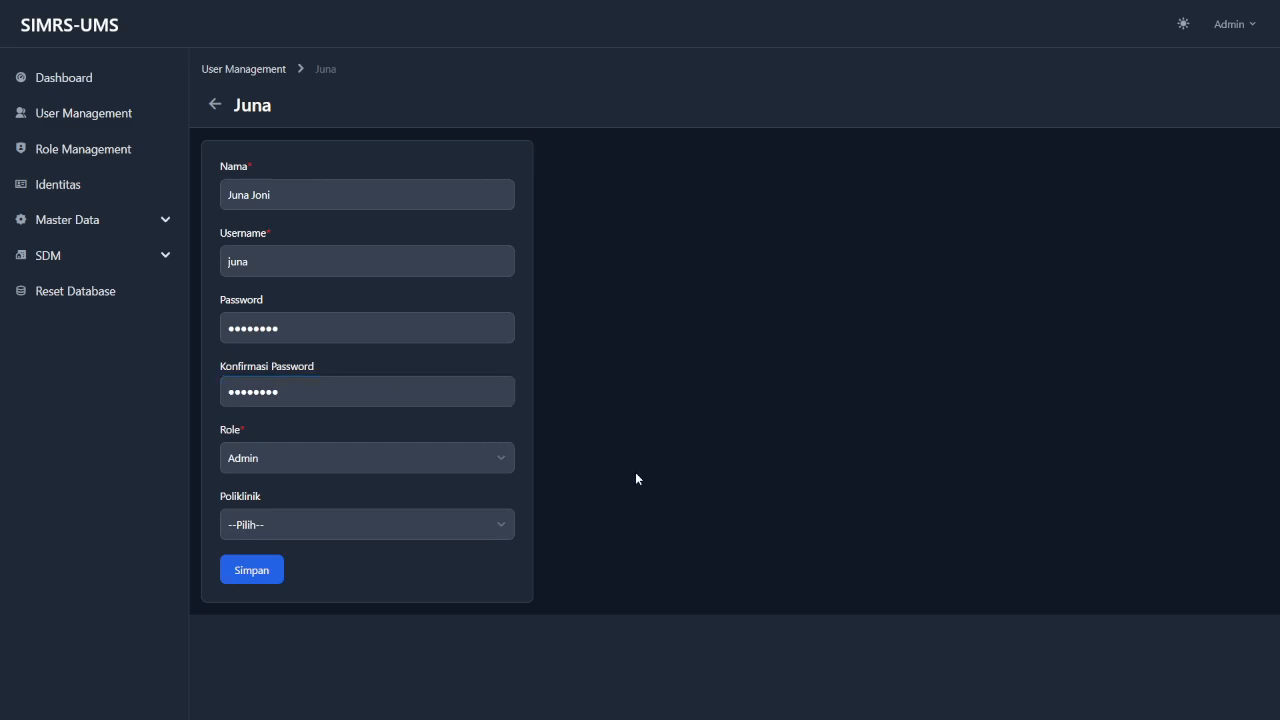
click(263, 580)
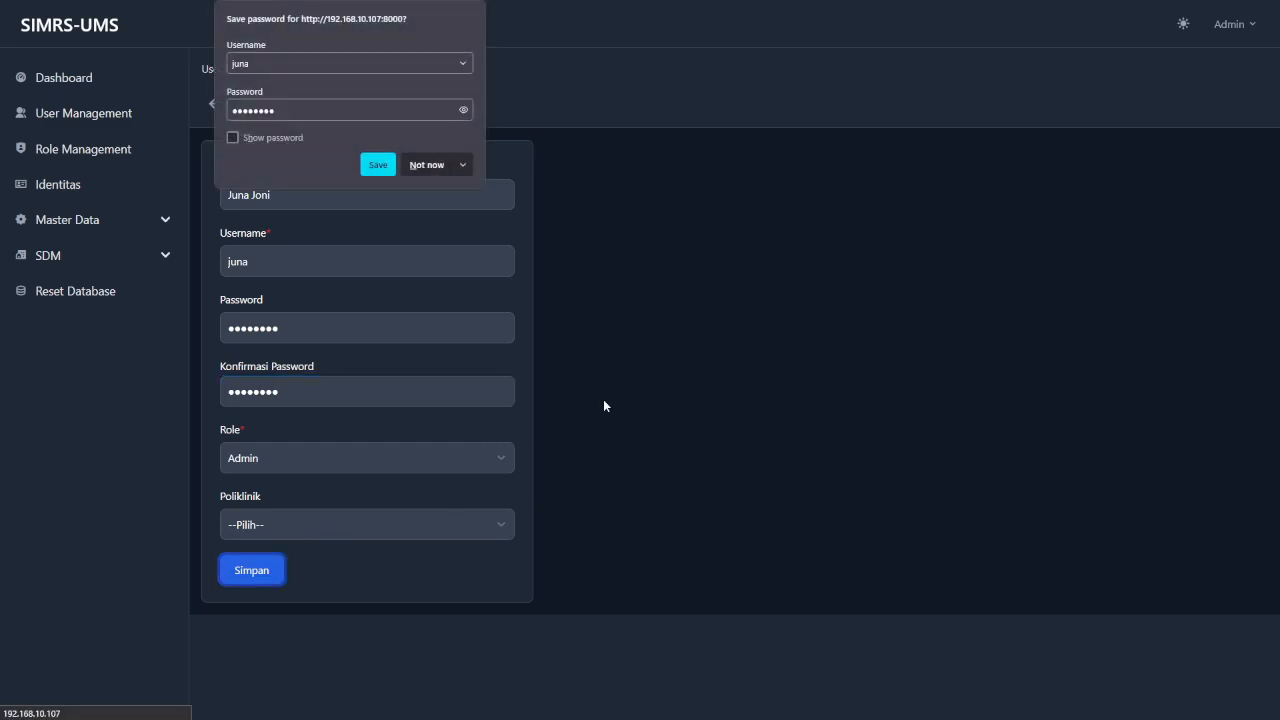
click(652, 386)
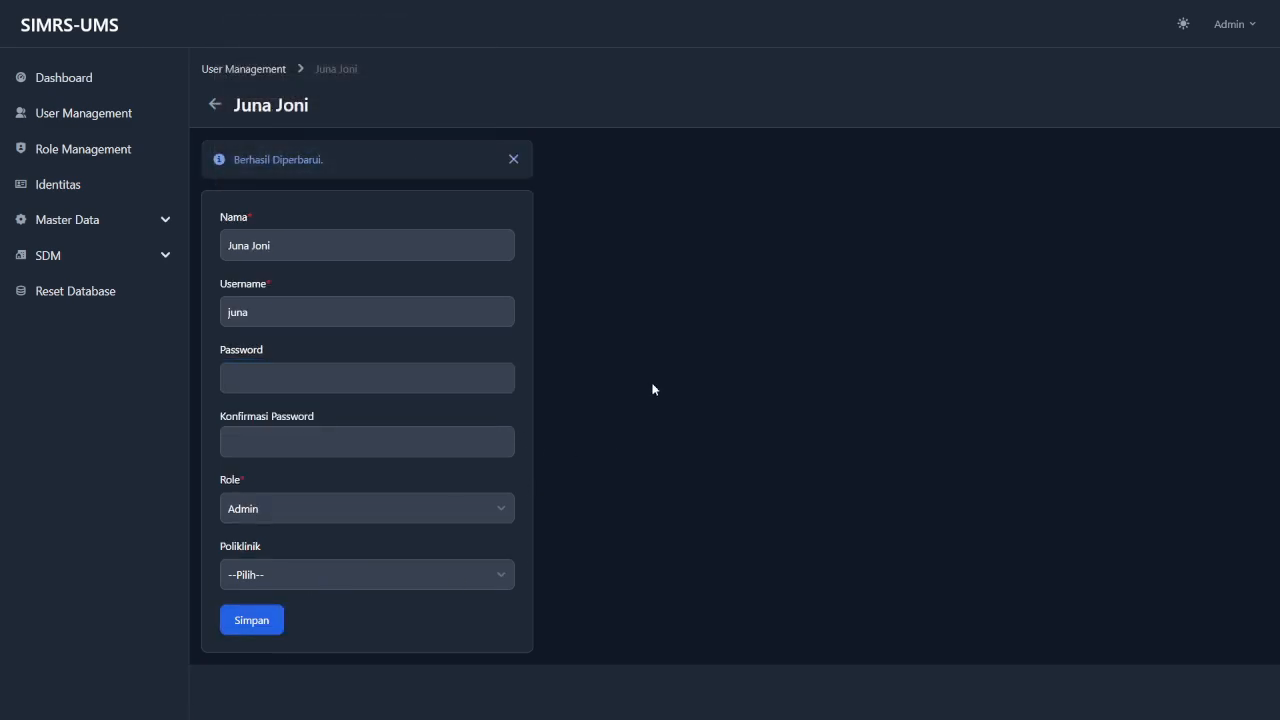
click(241, 70)
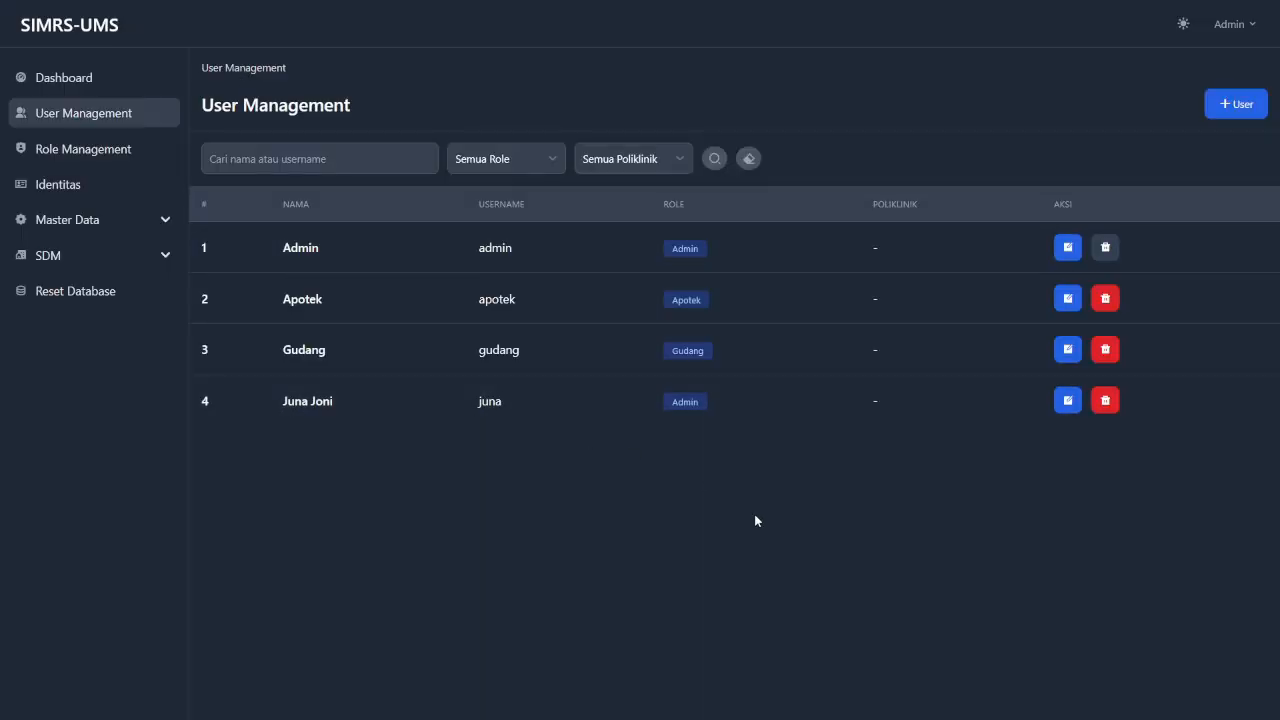
Delete the fourth user, confirm with Ya, and close the 'Berhasil Dihapus.' notice.
click(1106, 402)
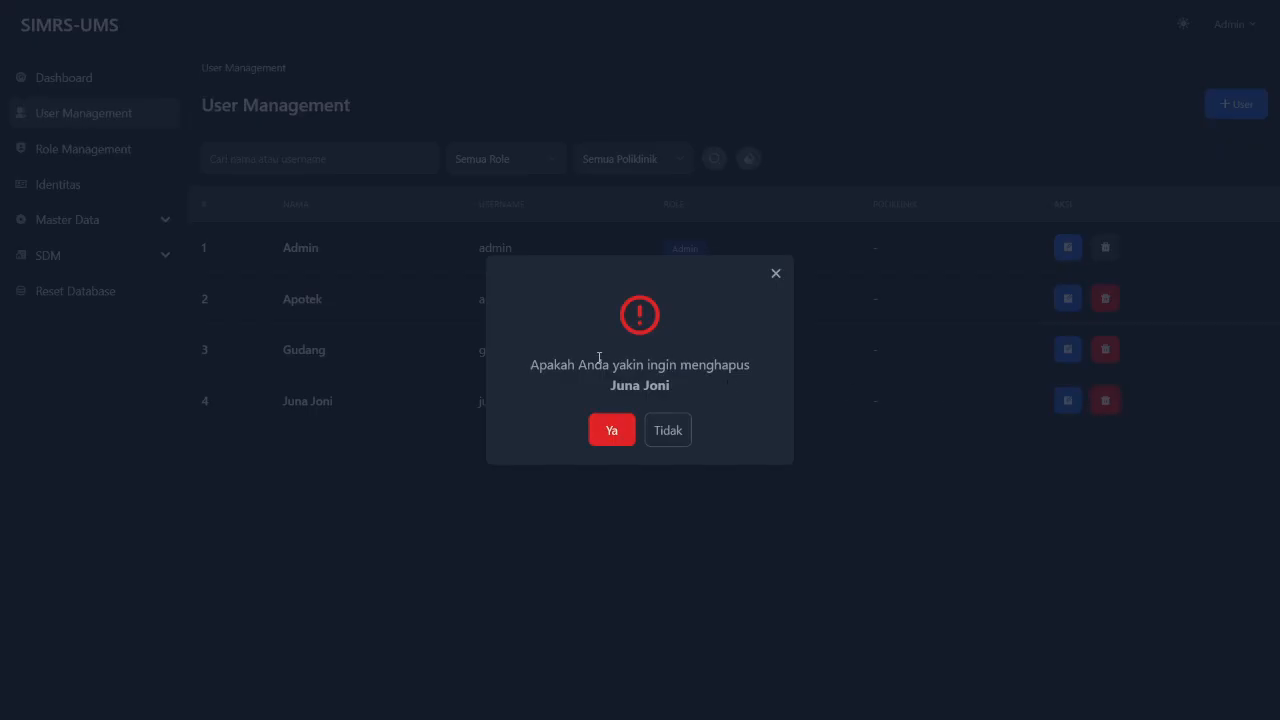
click(611, 443)
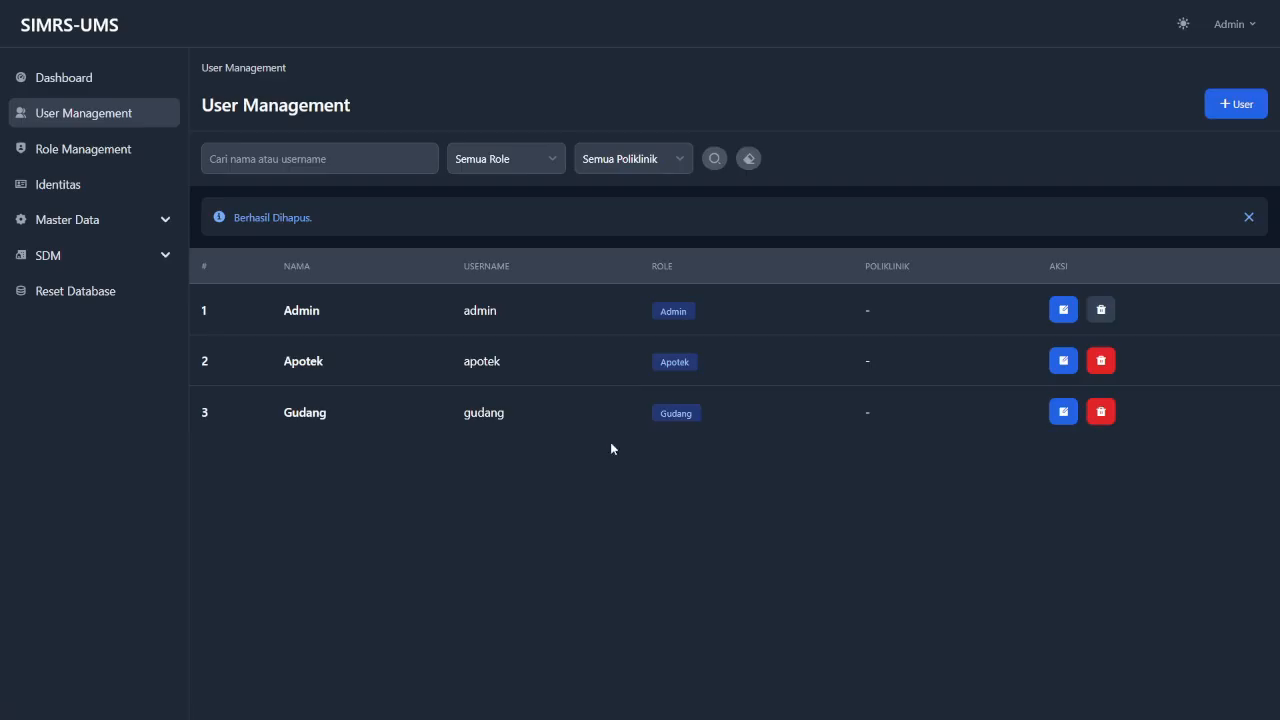
click(1243, 217)
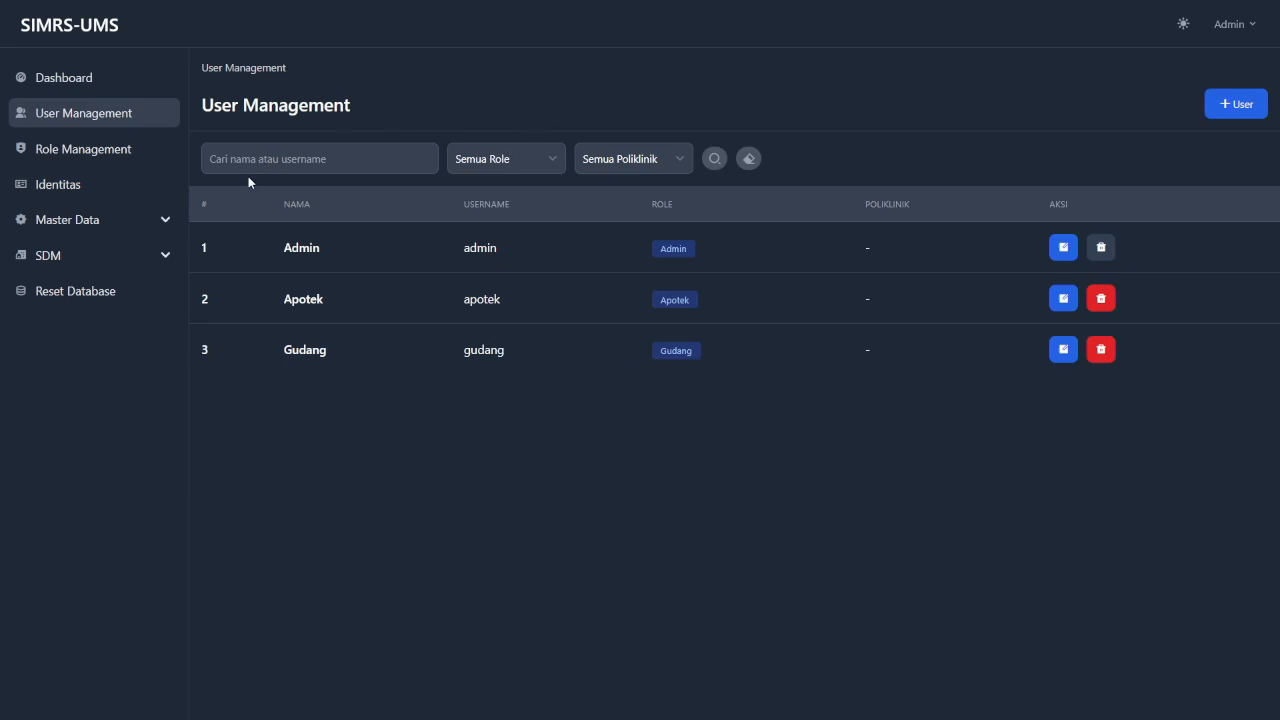
Search users for 'apotek' filtered to the Apotek role, then reset the search and filter.
click(339, 158)
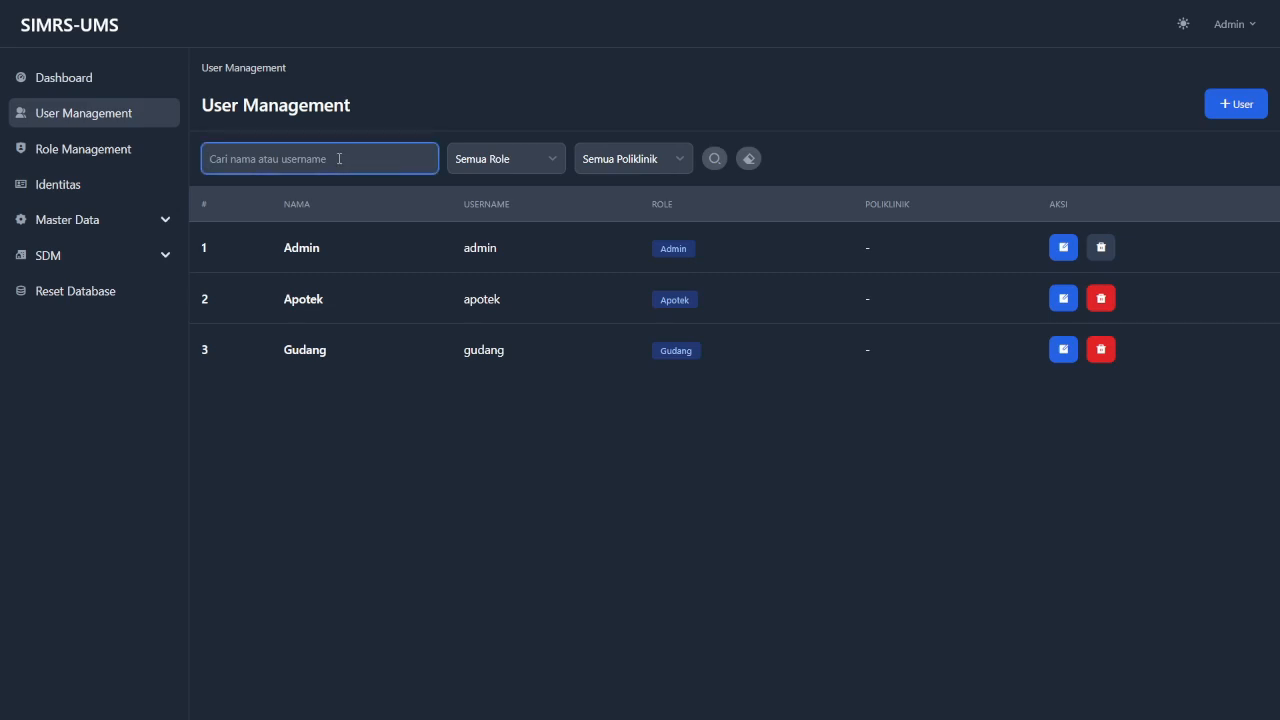
text(apotek)
click(507, 162)
click(494, 231)
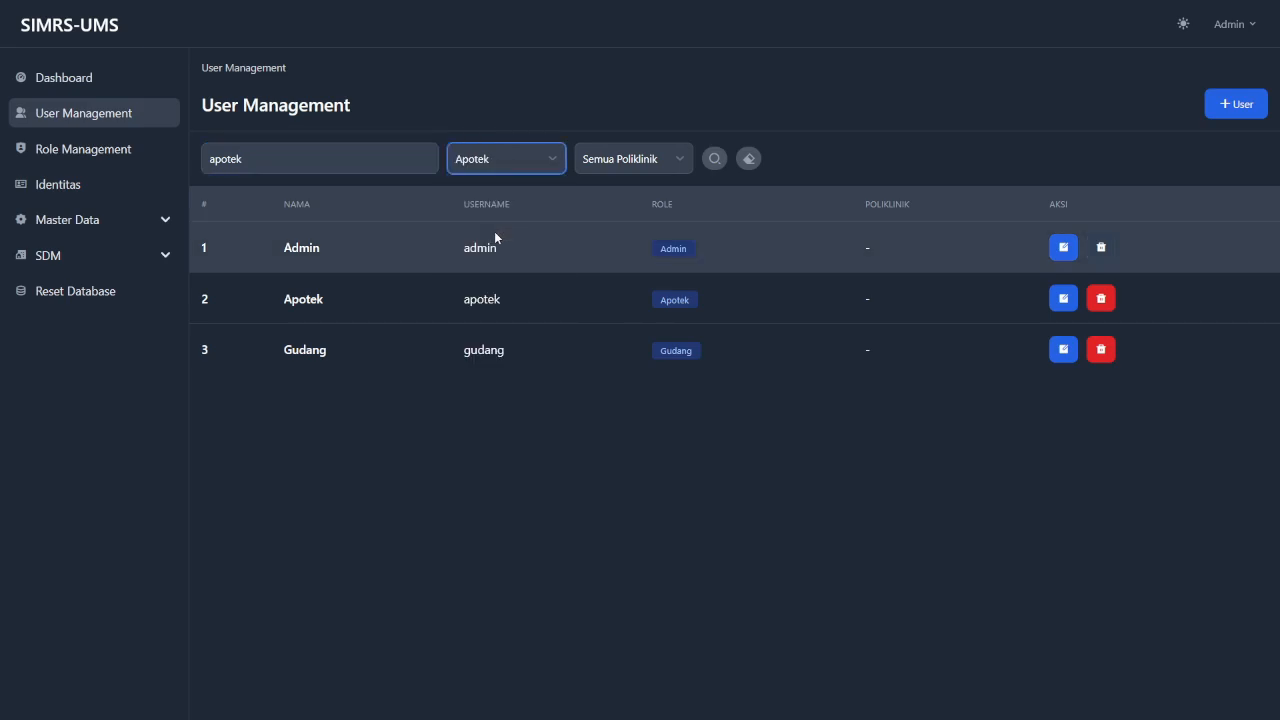
click(715, 159)
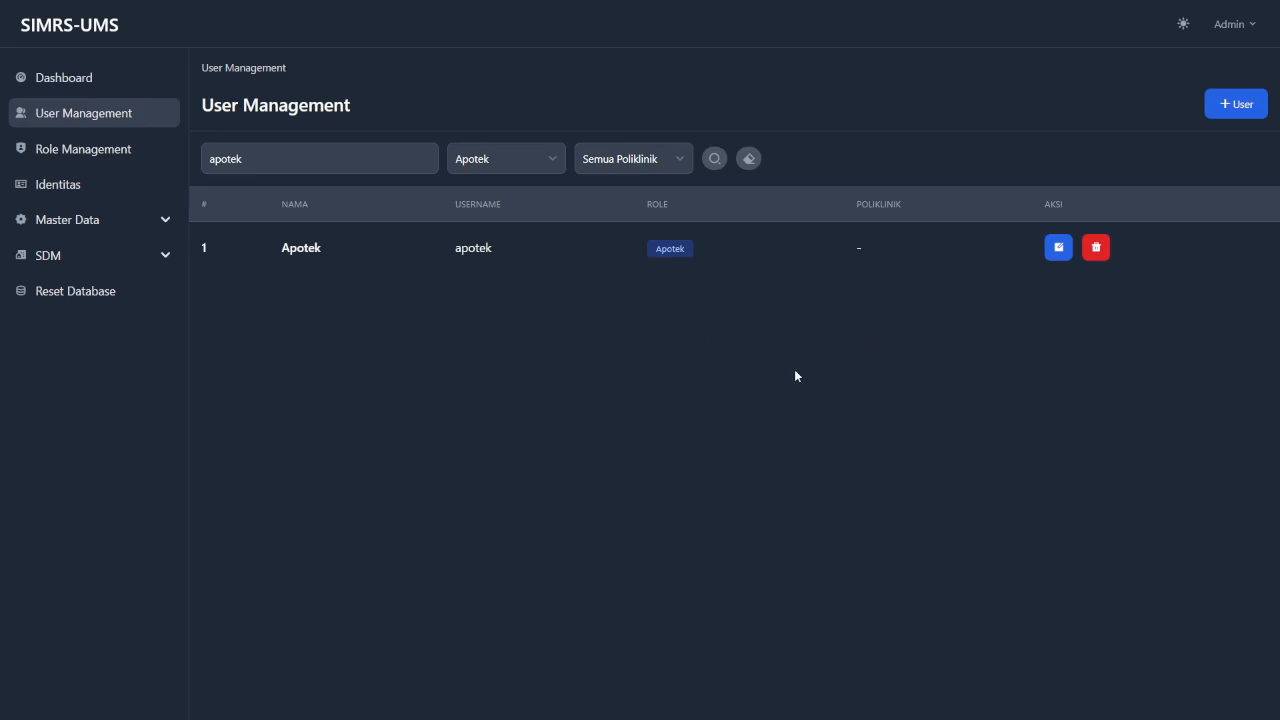
click(750, 161)
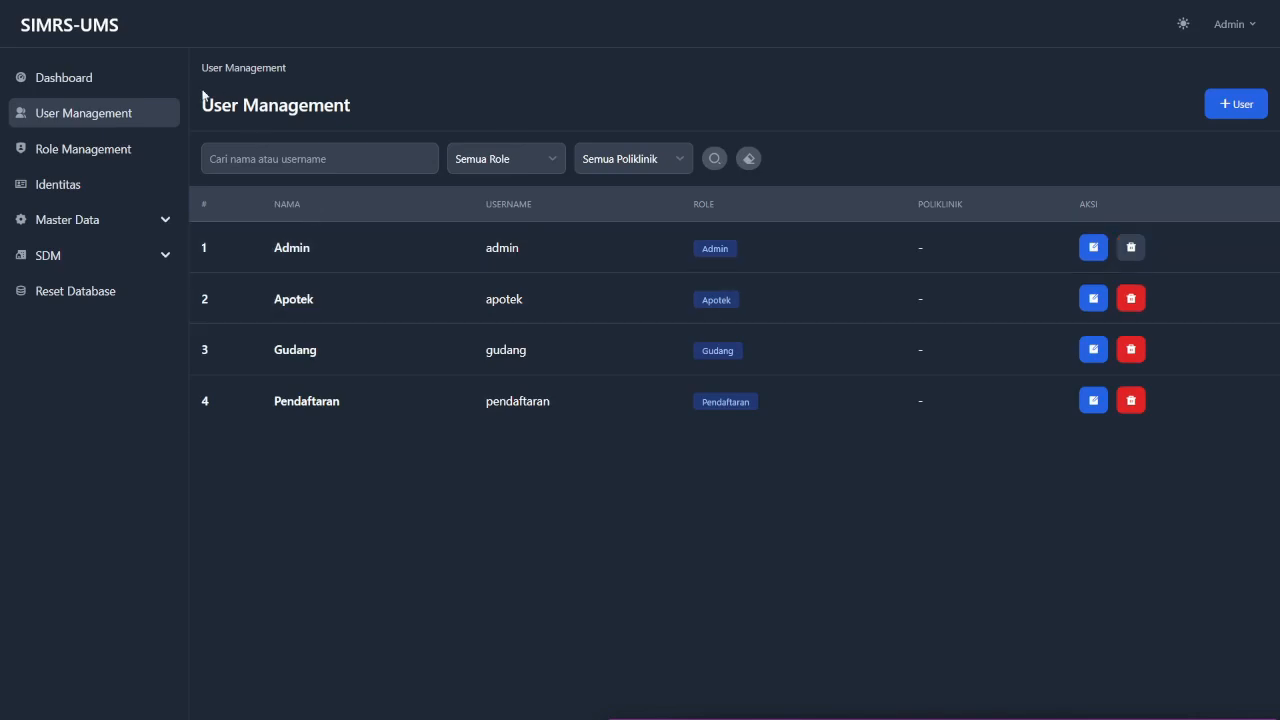
In Role Management, start a new role named 'Admin Baru'.
click(117, 162)
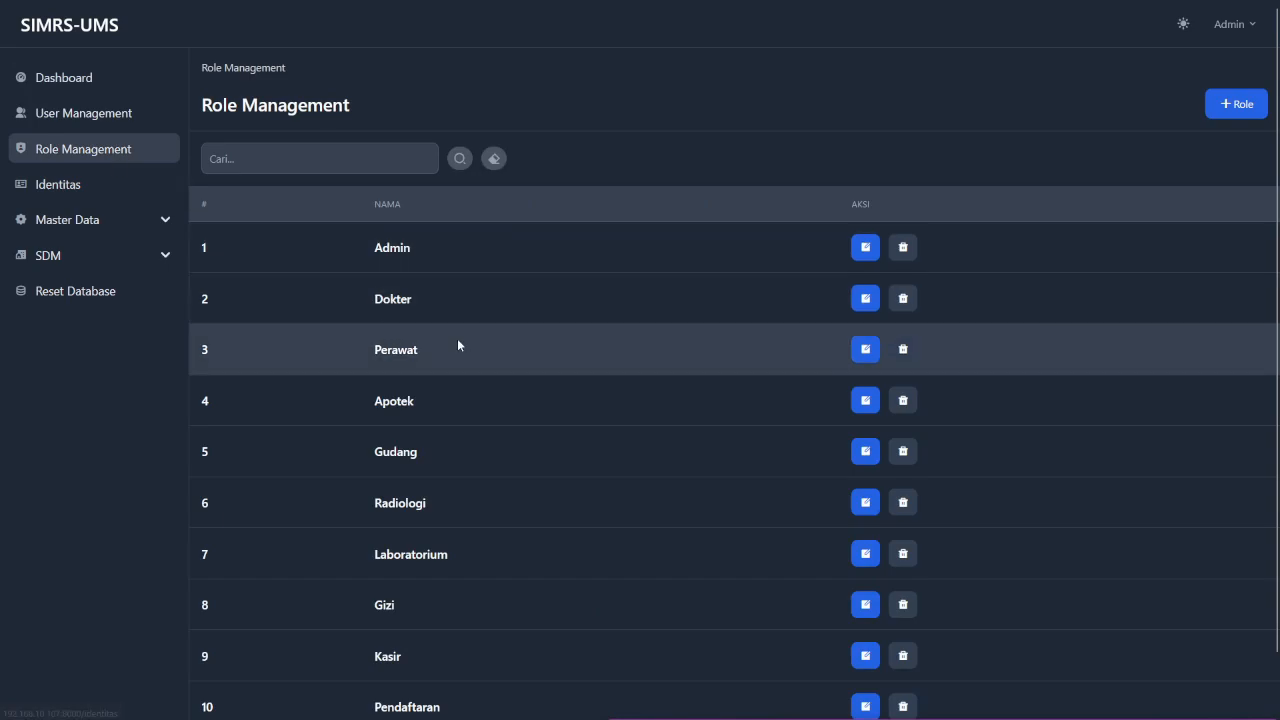
scroll(515, 352, down, 1)
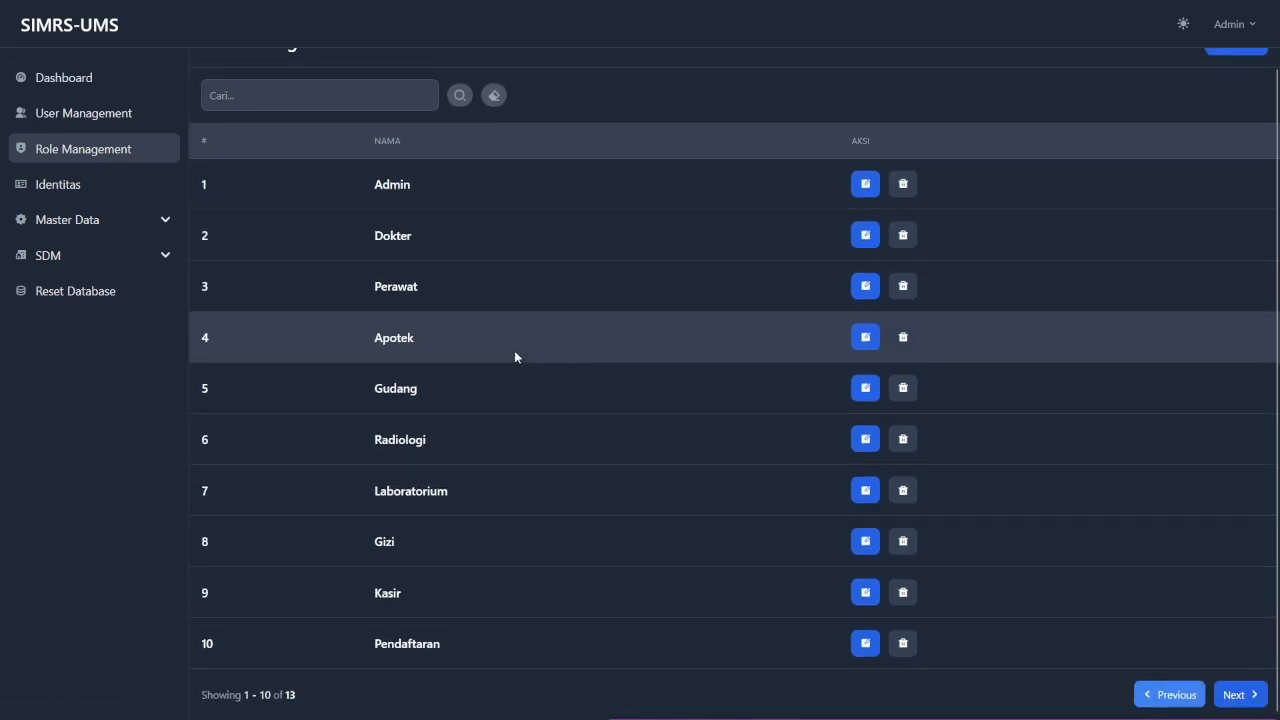
scroll(515, 352, up, 1)
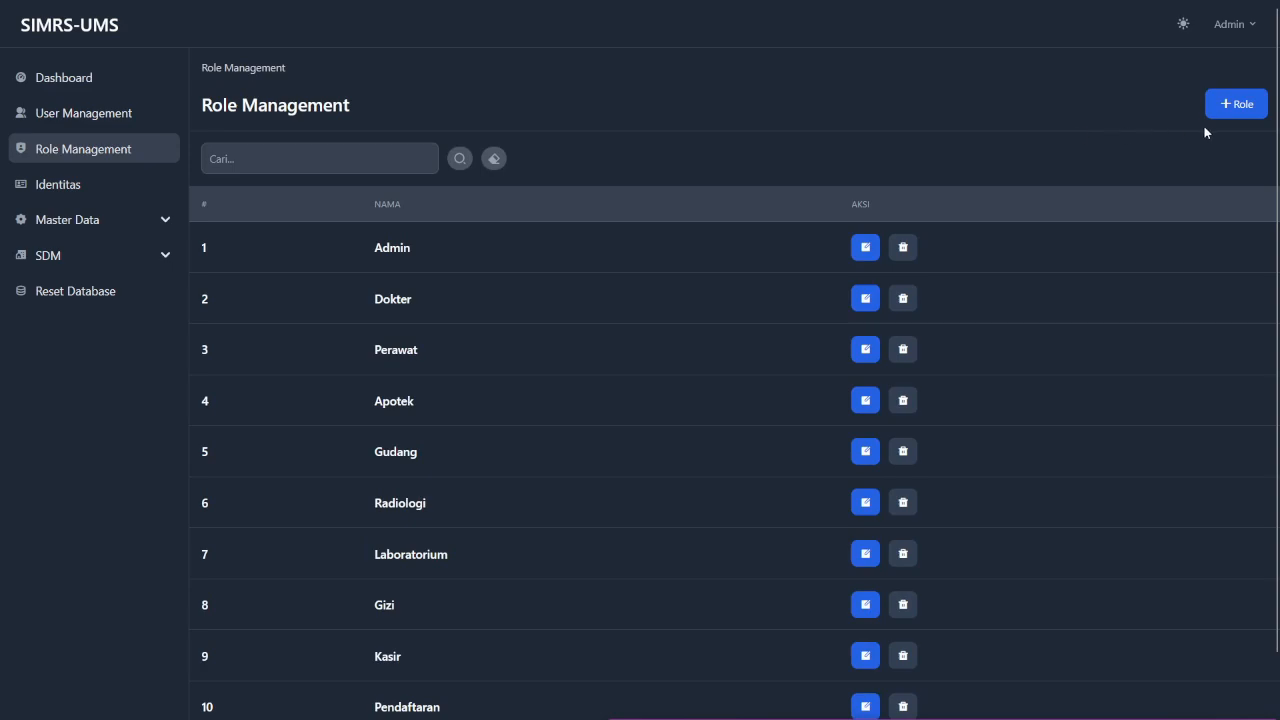
click(1237, 110)
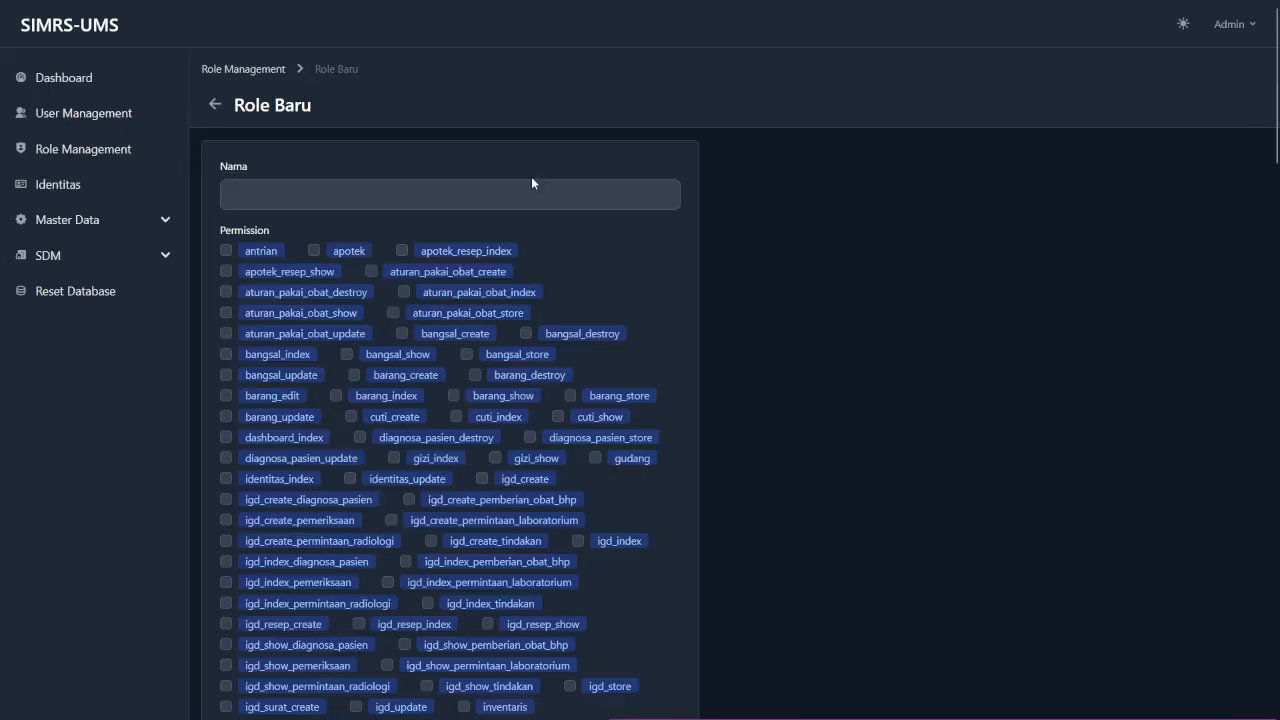
click(488, 194)
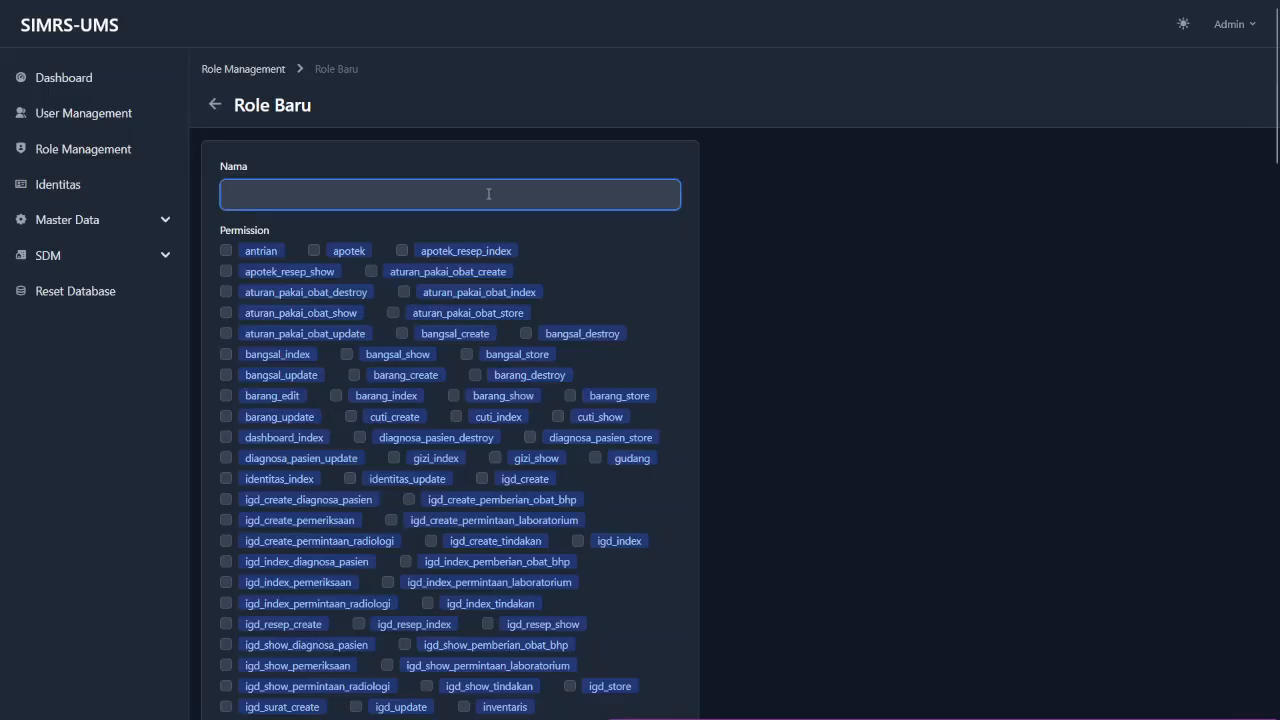
text(A)
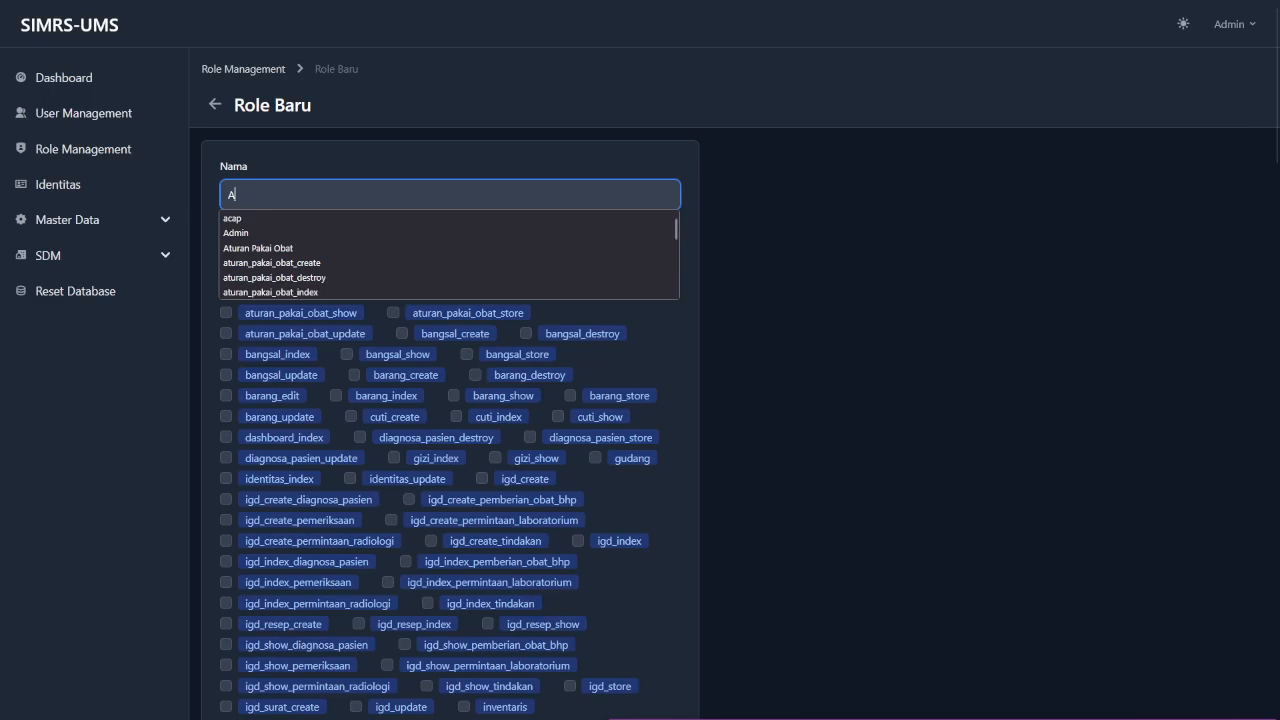
text(dmin Baru)
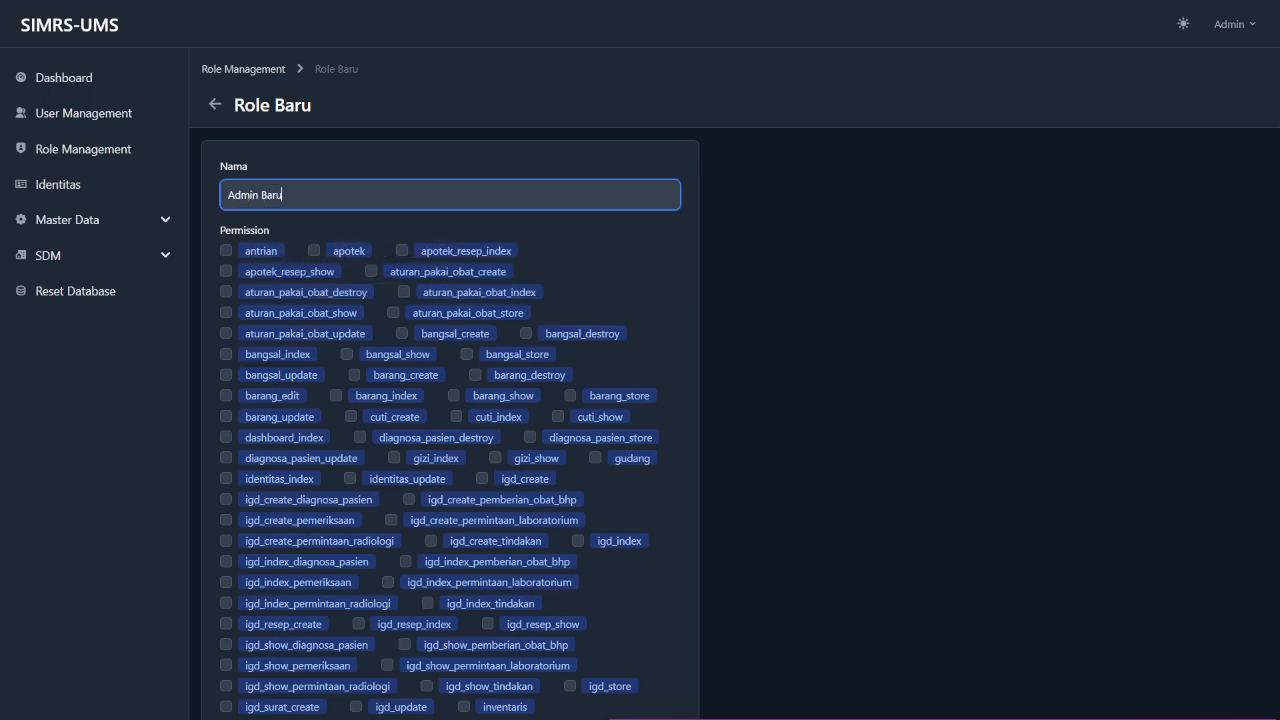
click(668, 249)
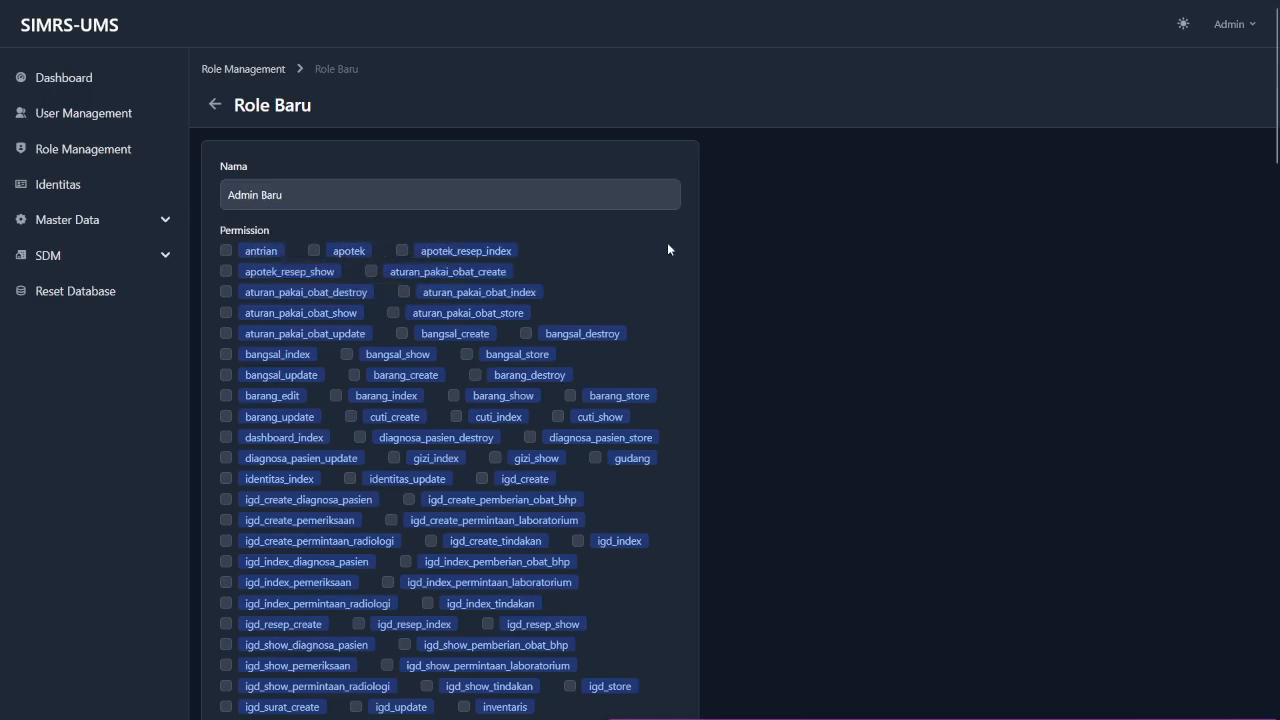
Grant the role identitas_index and identitas_update permissions and save it.
scroll(478, 375, down, 2)
scroll(478, 375, up, 2)
scroll(478, 375, down, 3)
scroll(478, 375, up, 3)
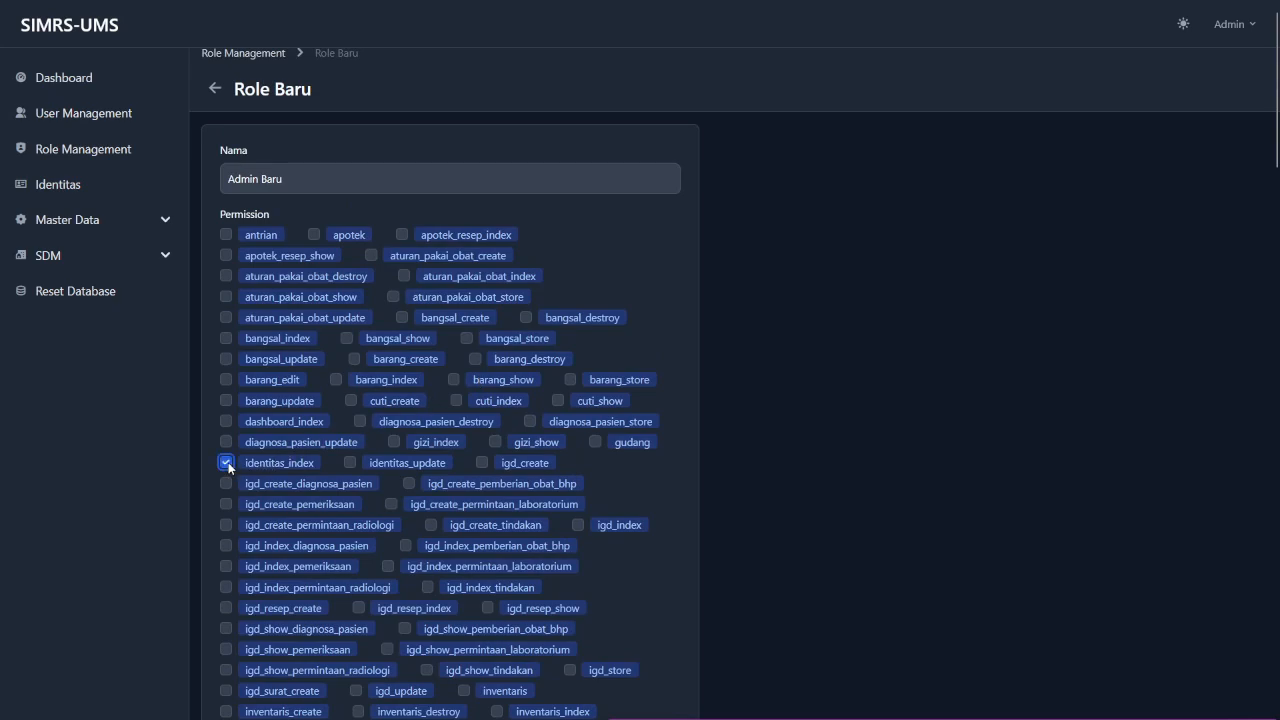
click(349, 462)
scroll(336, 460, down, 15)
scroll(336, 460, down, 10)
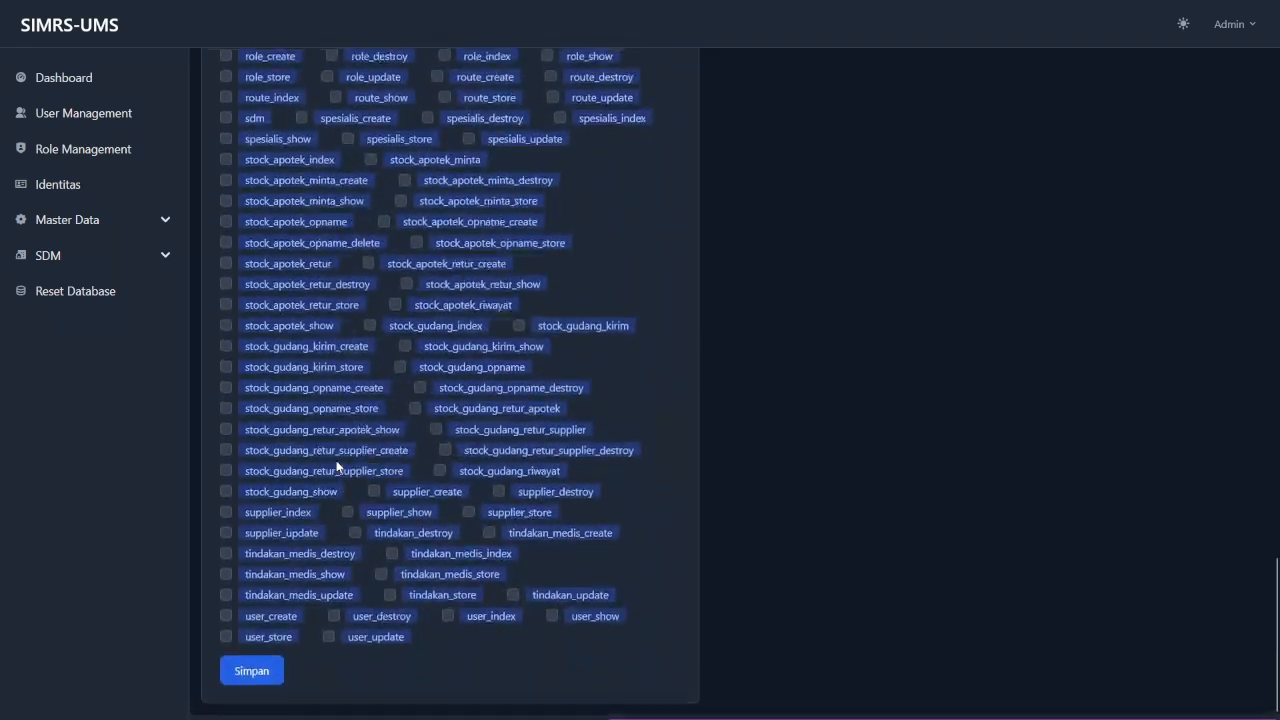
click(252, 676)
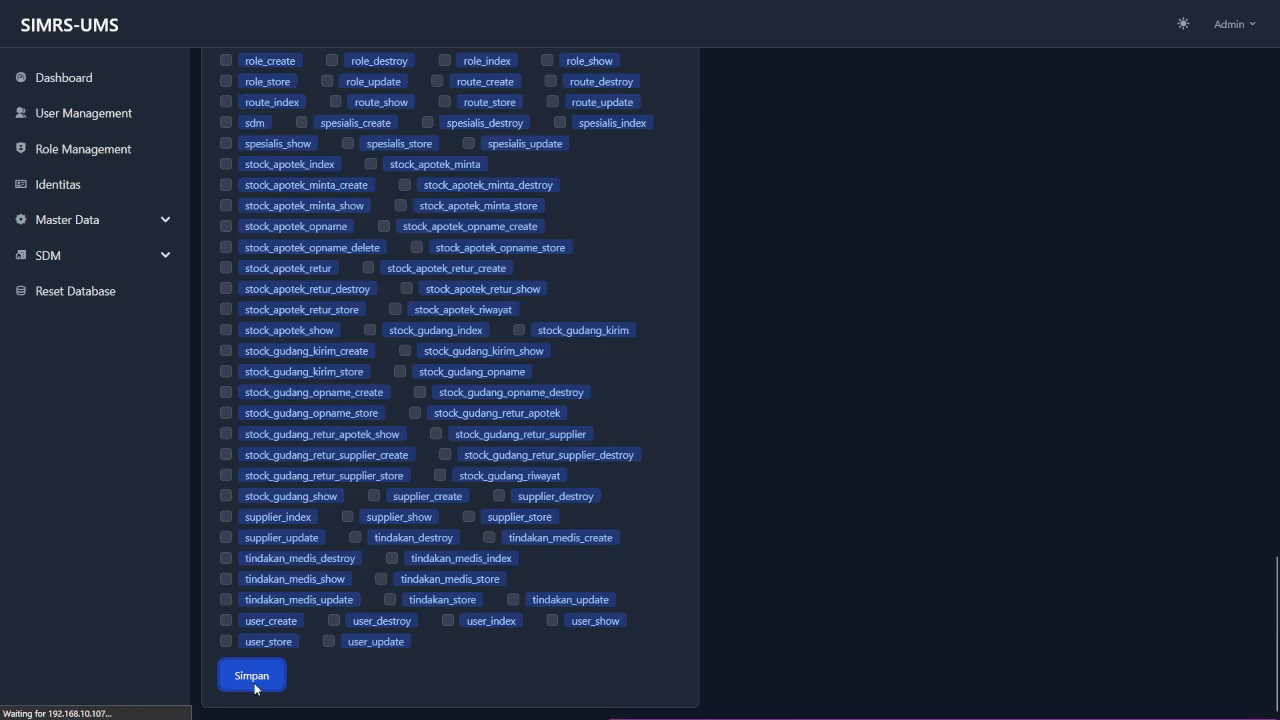
scroll(406, 360, down, 1)
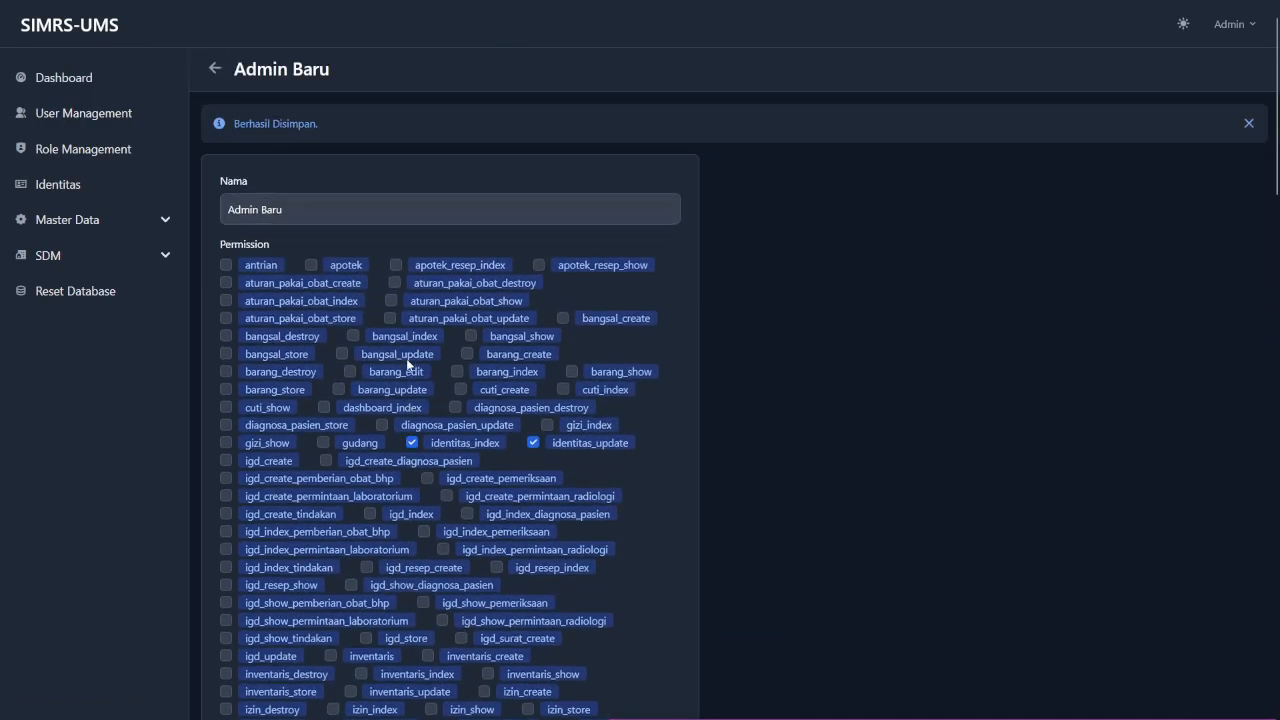
scroll(380, 300, up, 1)
Return to the role list and show page two, where Admin Baru is listed.
click(235, 69)
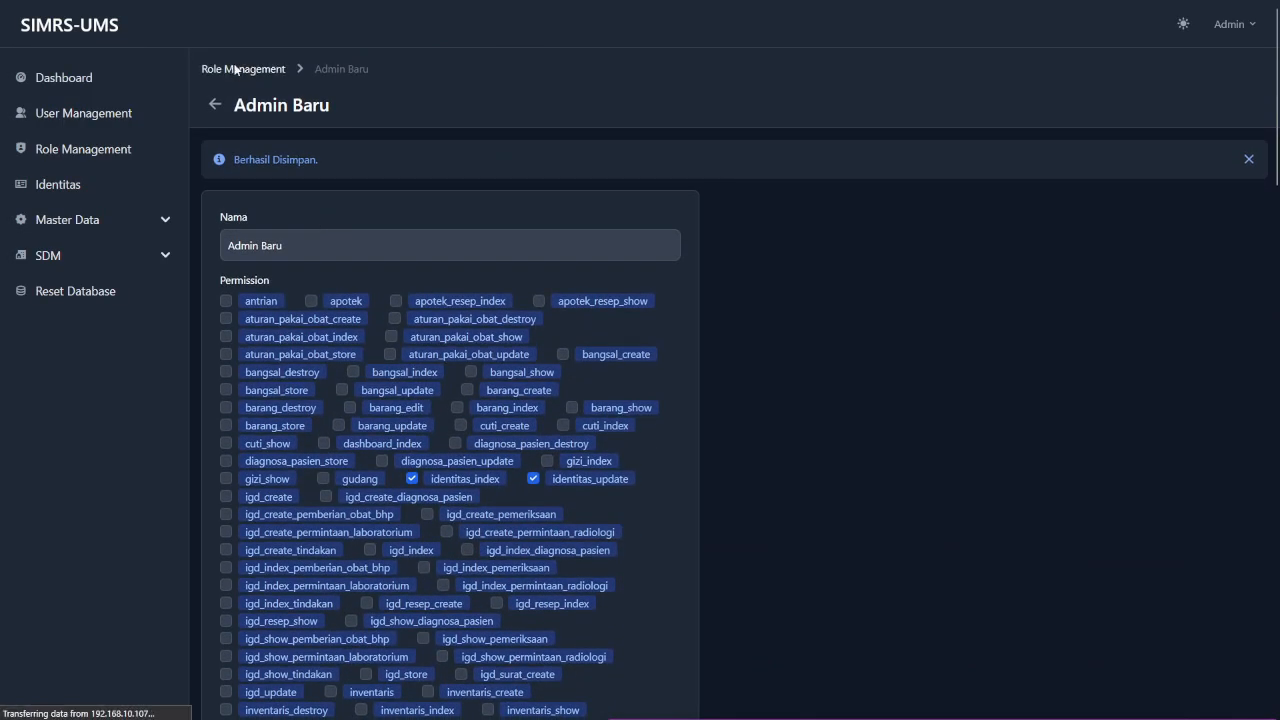
scroll(450, 500, down, 1)
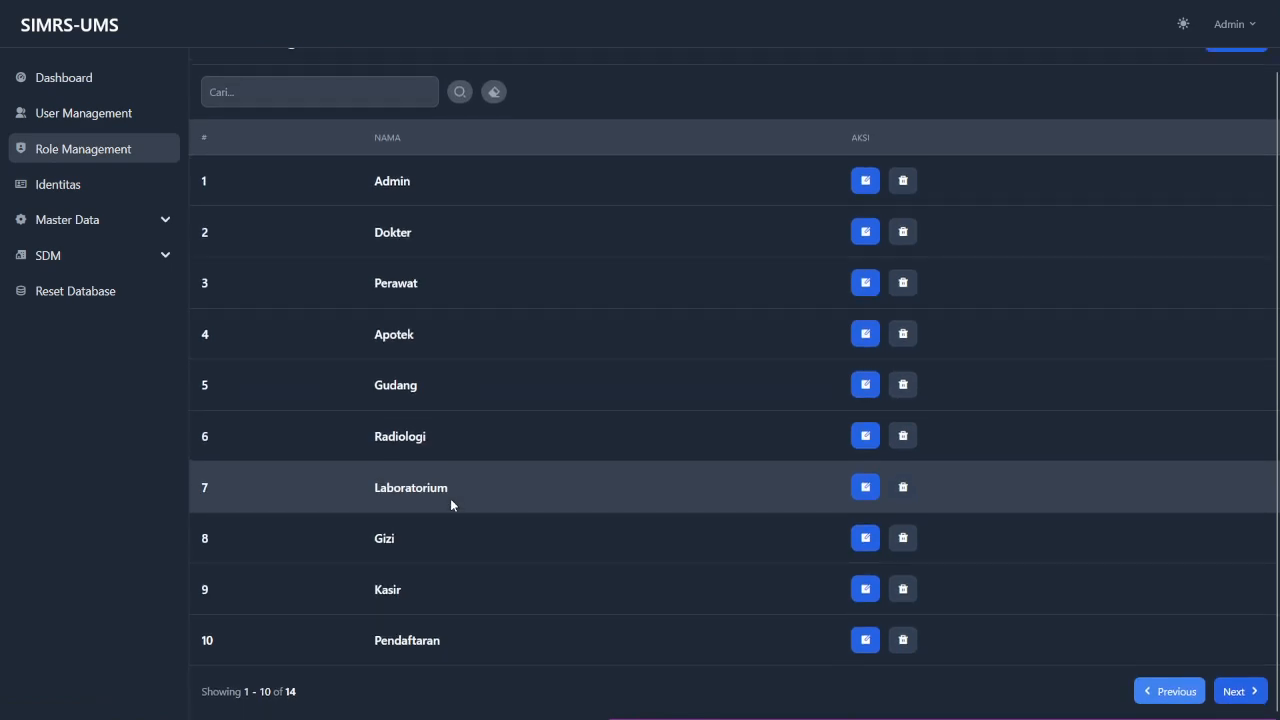
click(1240, 695)
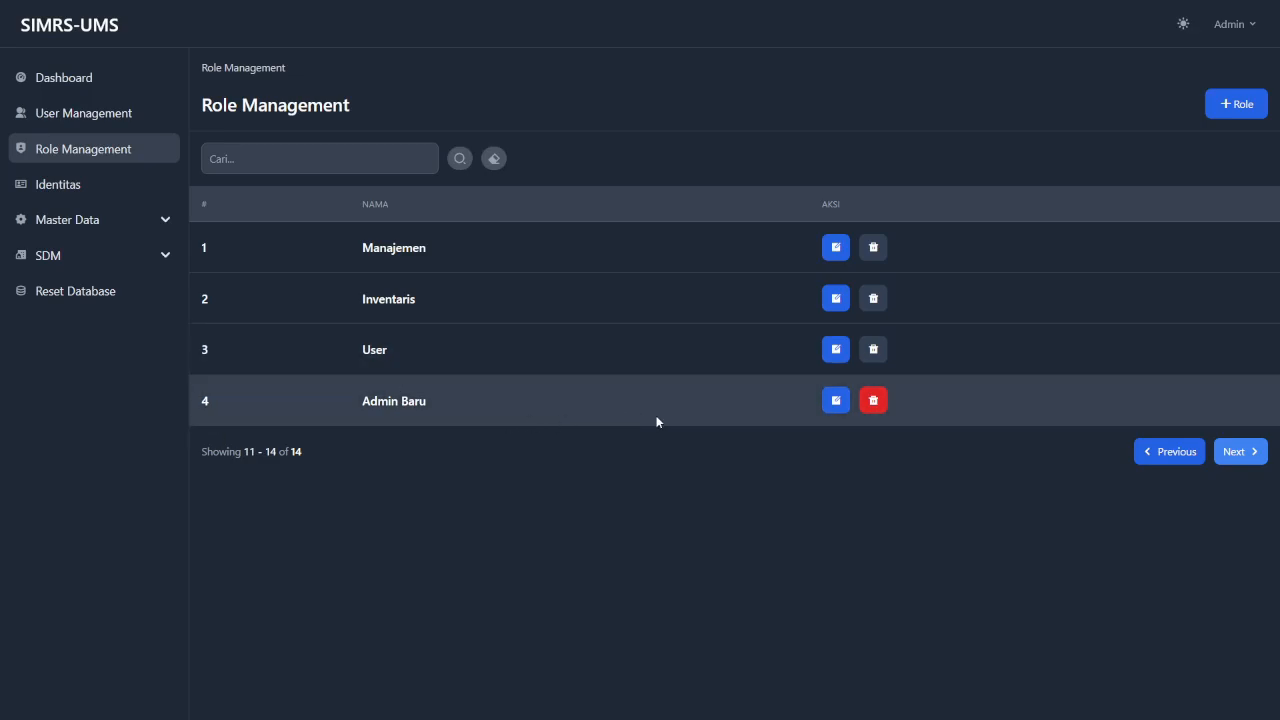
Rename Admin Baru to 'Admin Baru 1', add the dashboard_index permission, and save.
click(835, 402)
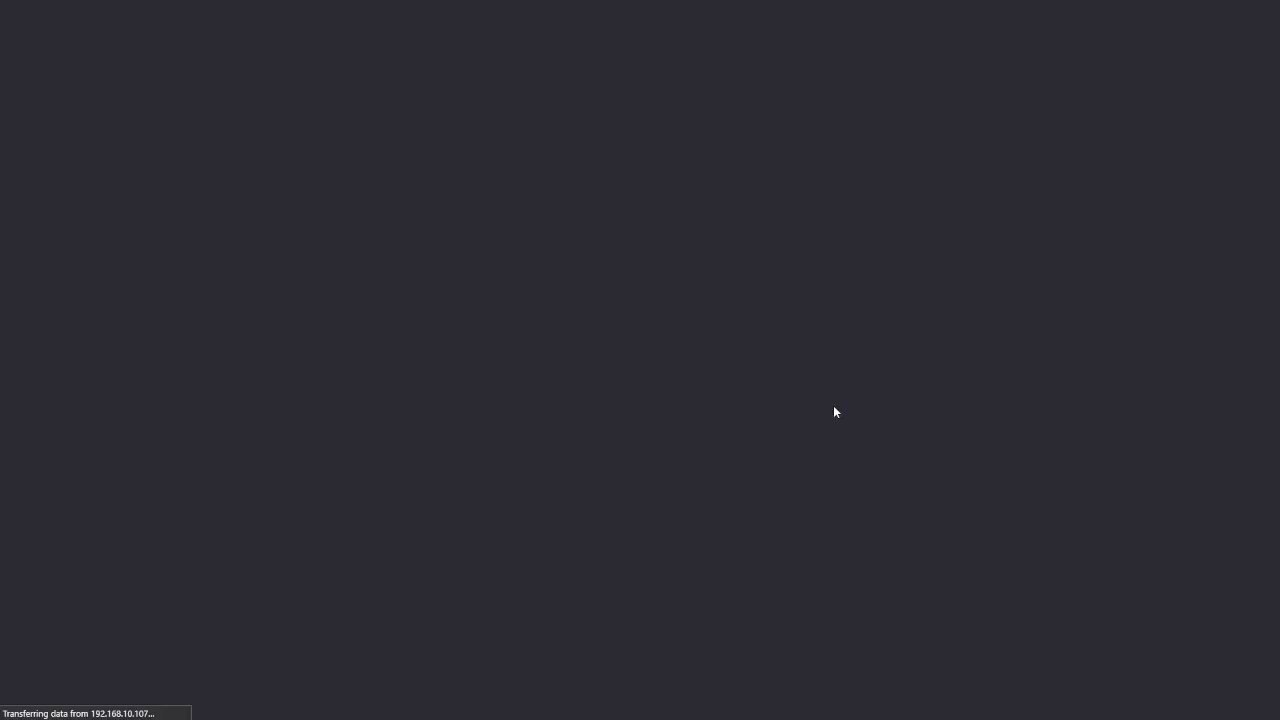
click(305, 196)
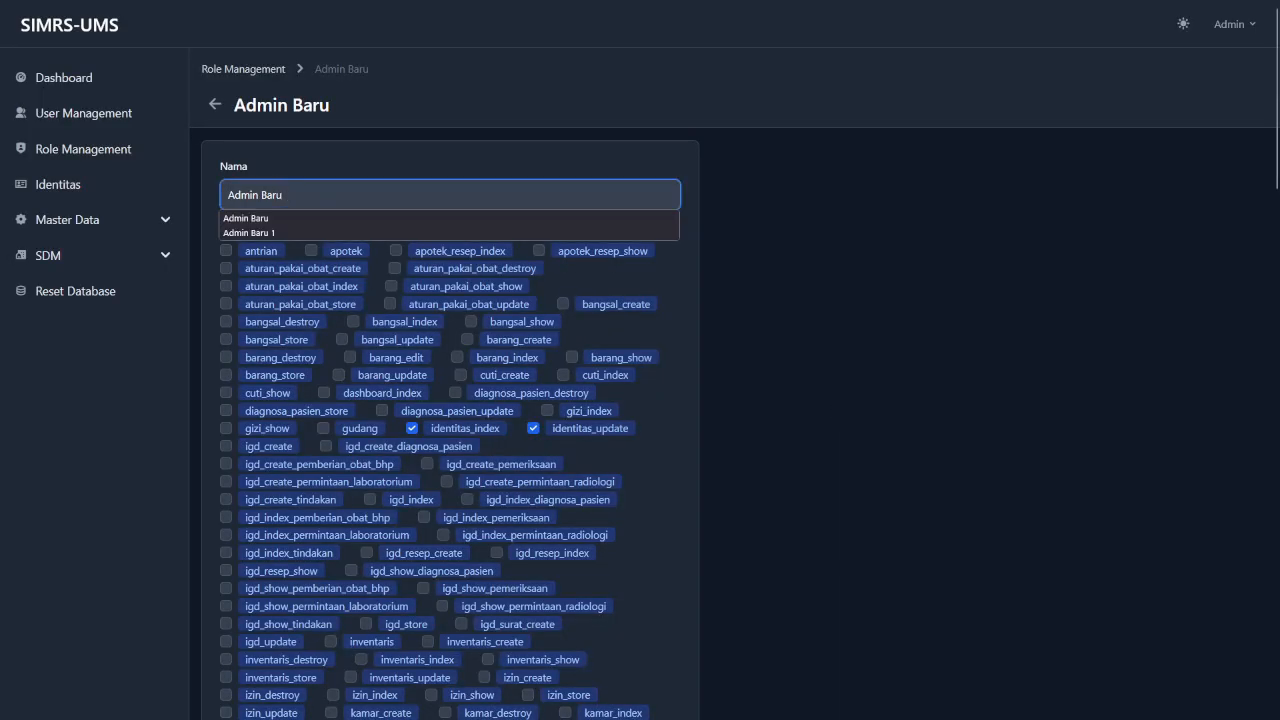
text(1)
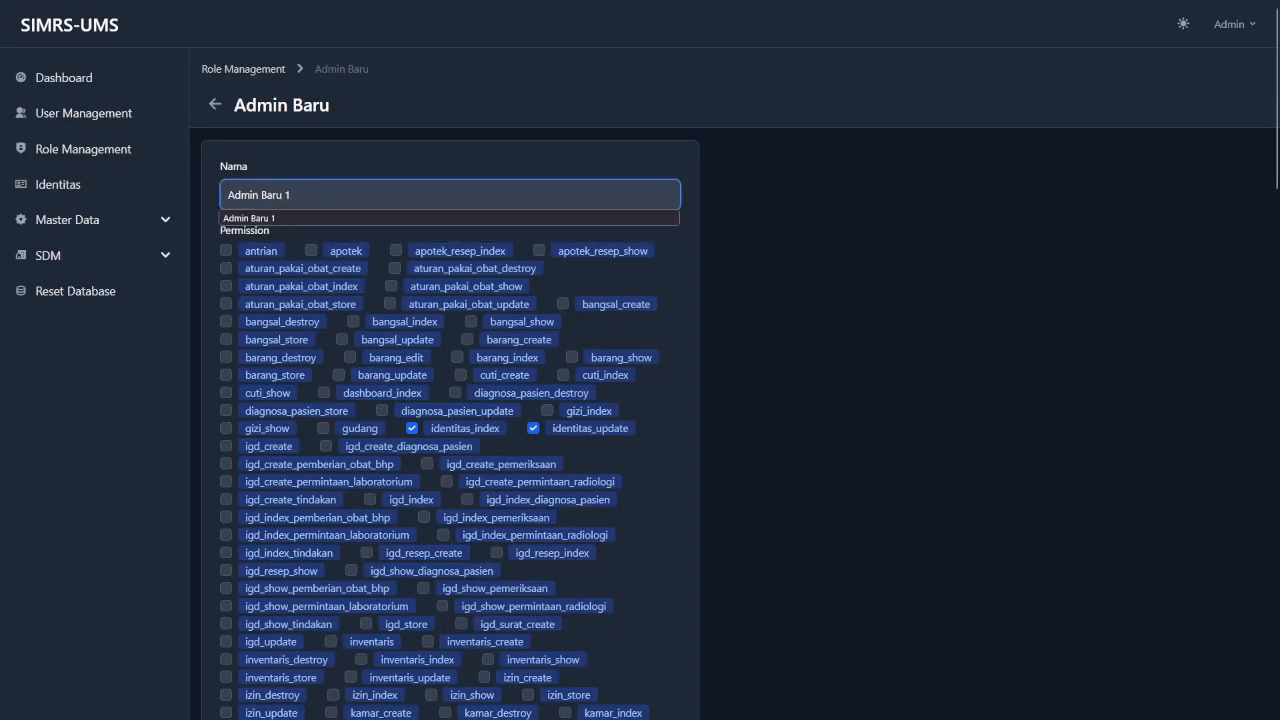
click(753, 398)
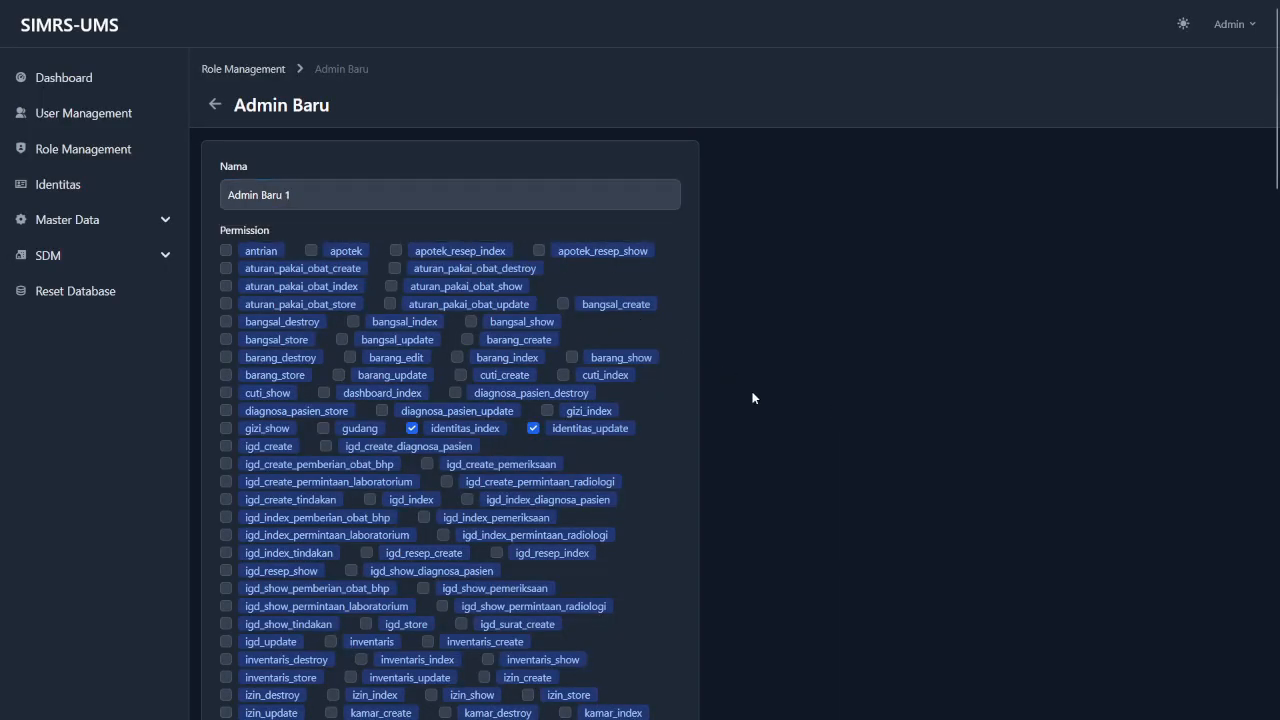
click(341, 397)
scroll(341, 397, down, 15)
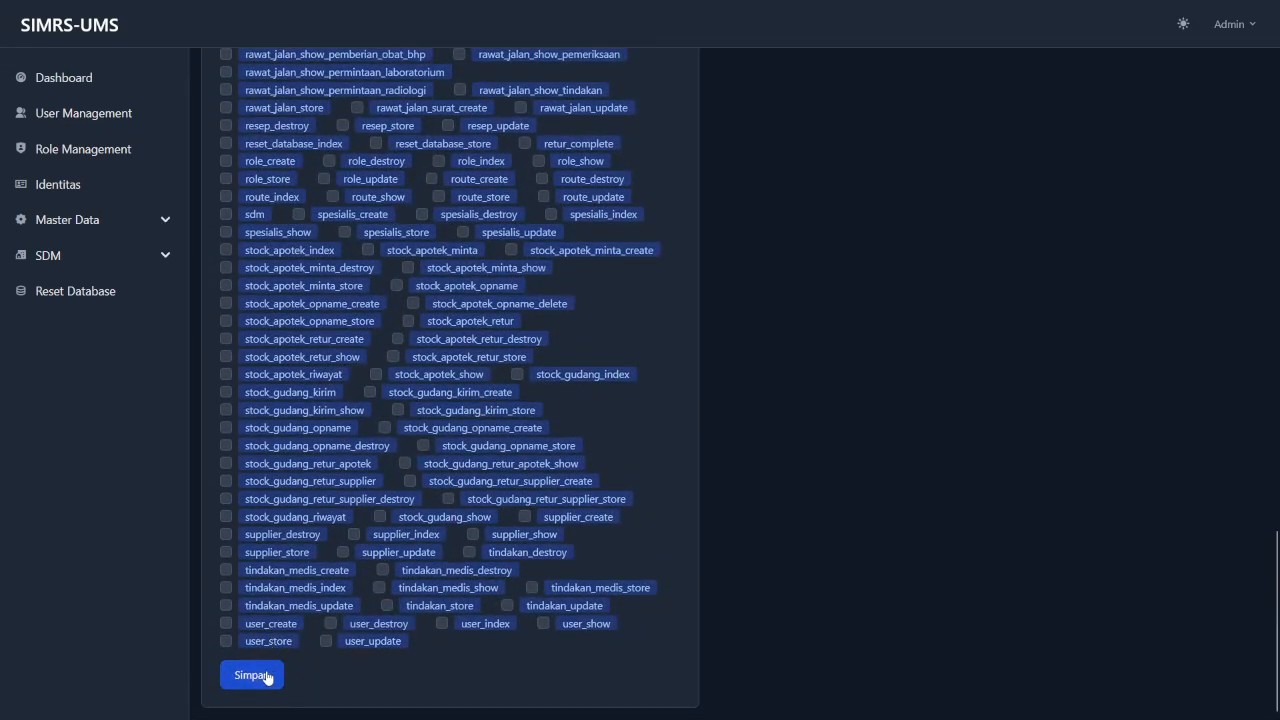
click(258, 676)
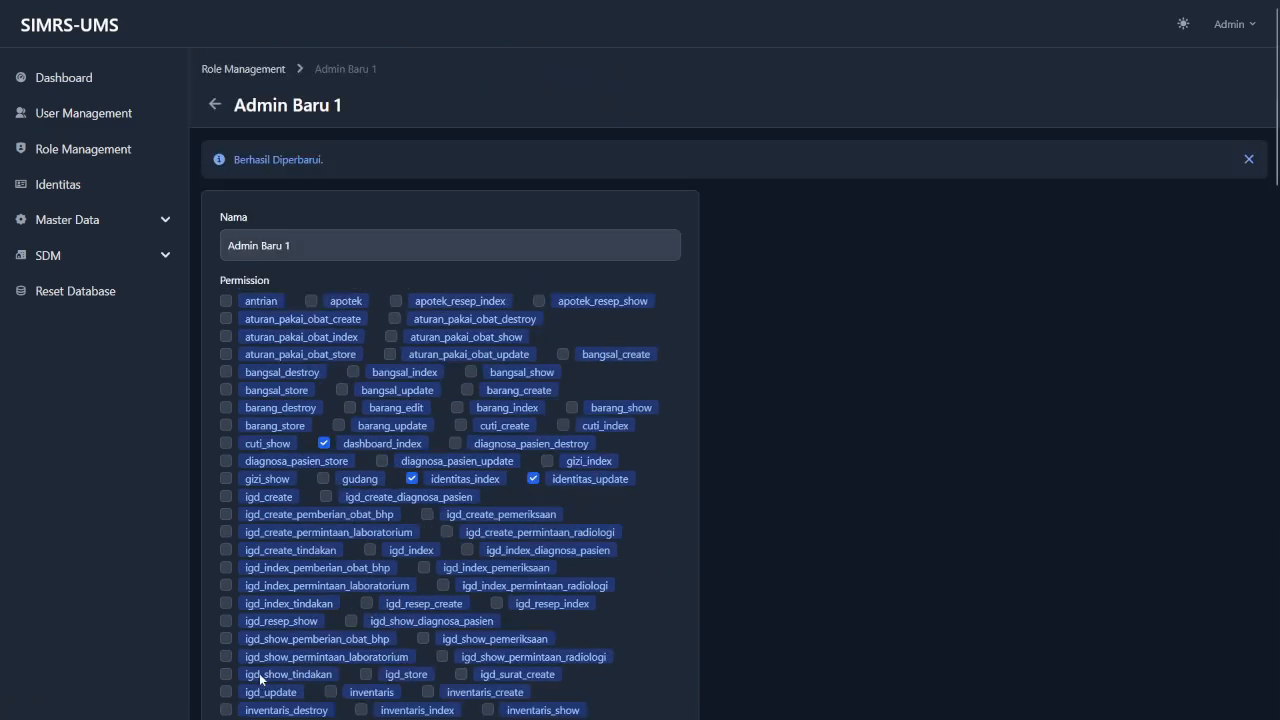
click(1248, 159)
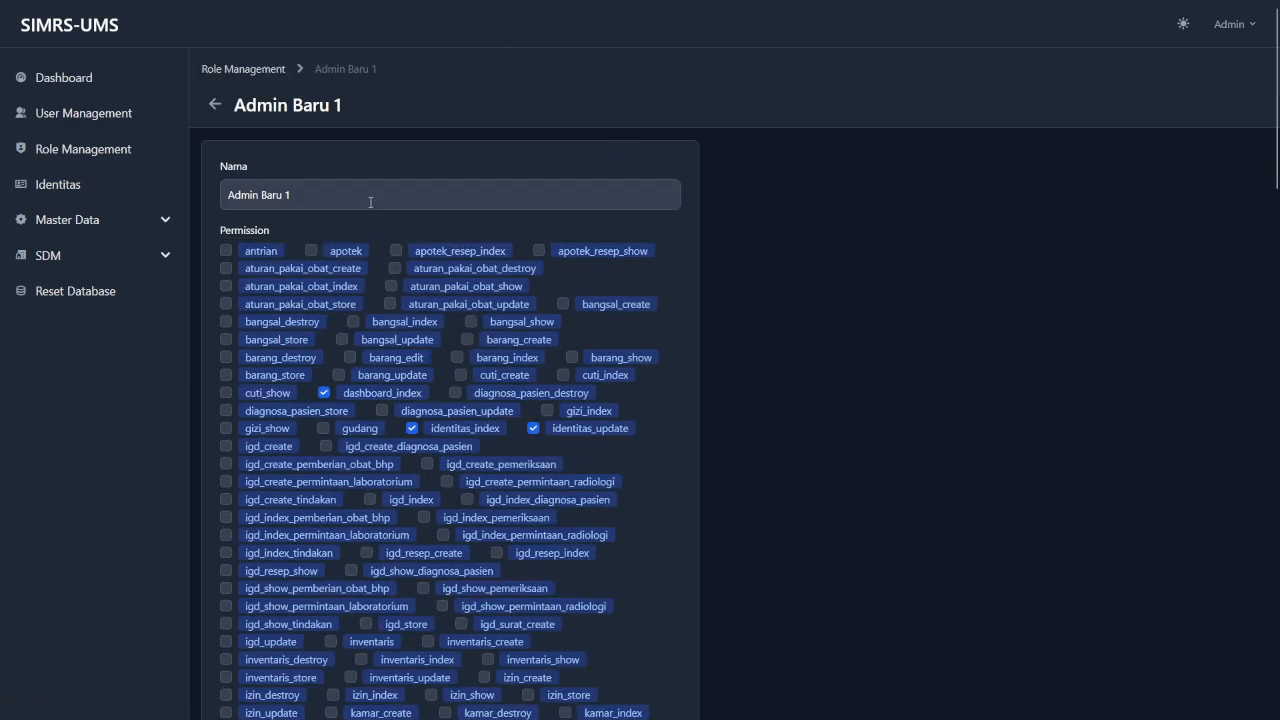
click(370, 201)
Back in the role list, search 'Admin Baru' to show only the Admin Baru 1 role.
click(252, 68)
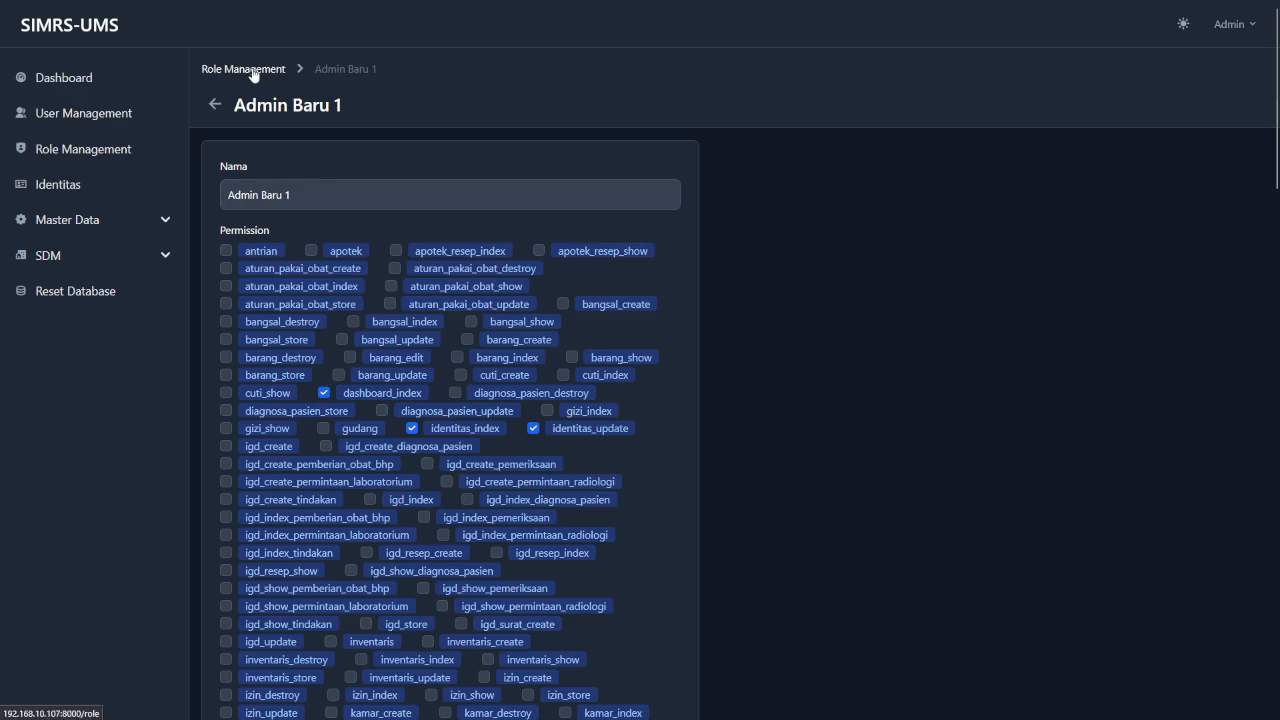
scroll(662, 491, down, 1)
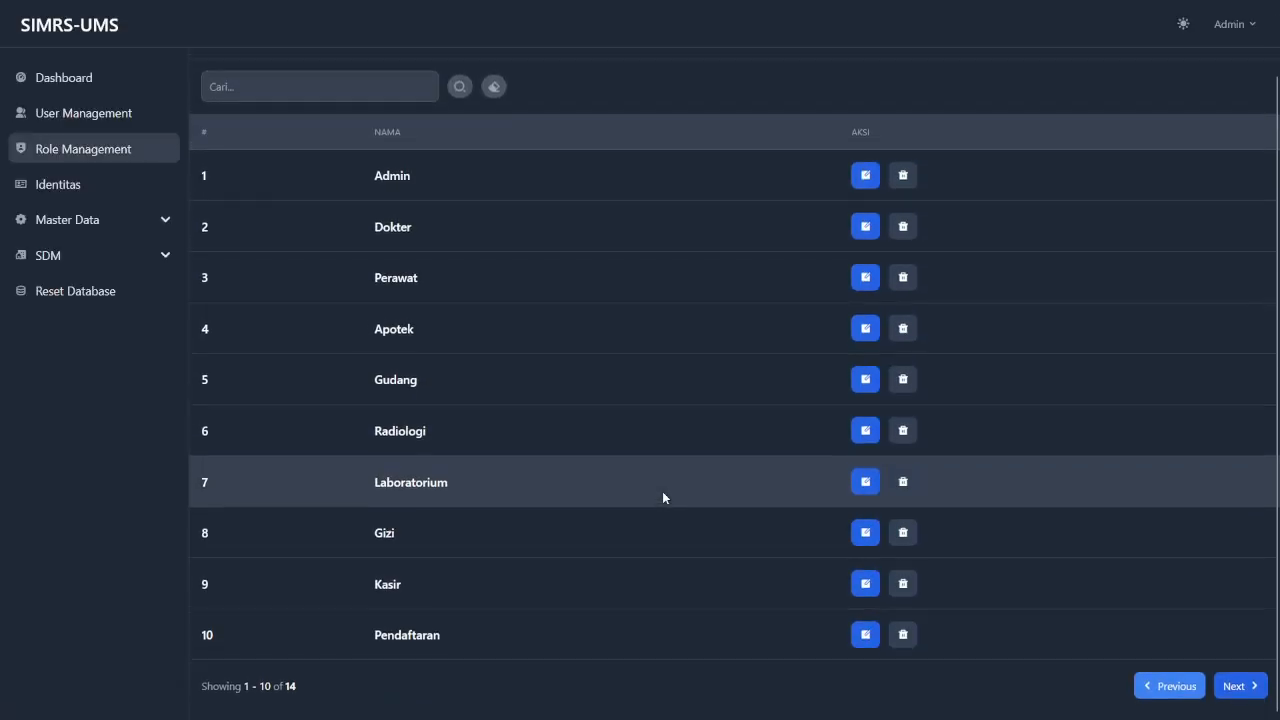
scroll(643, 484, up, 1)
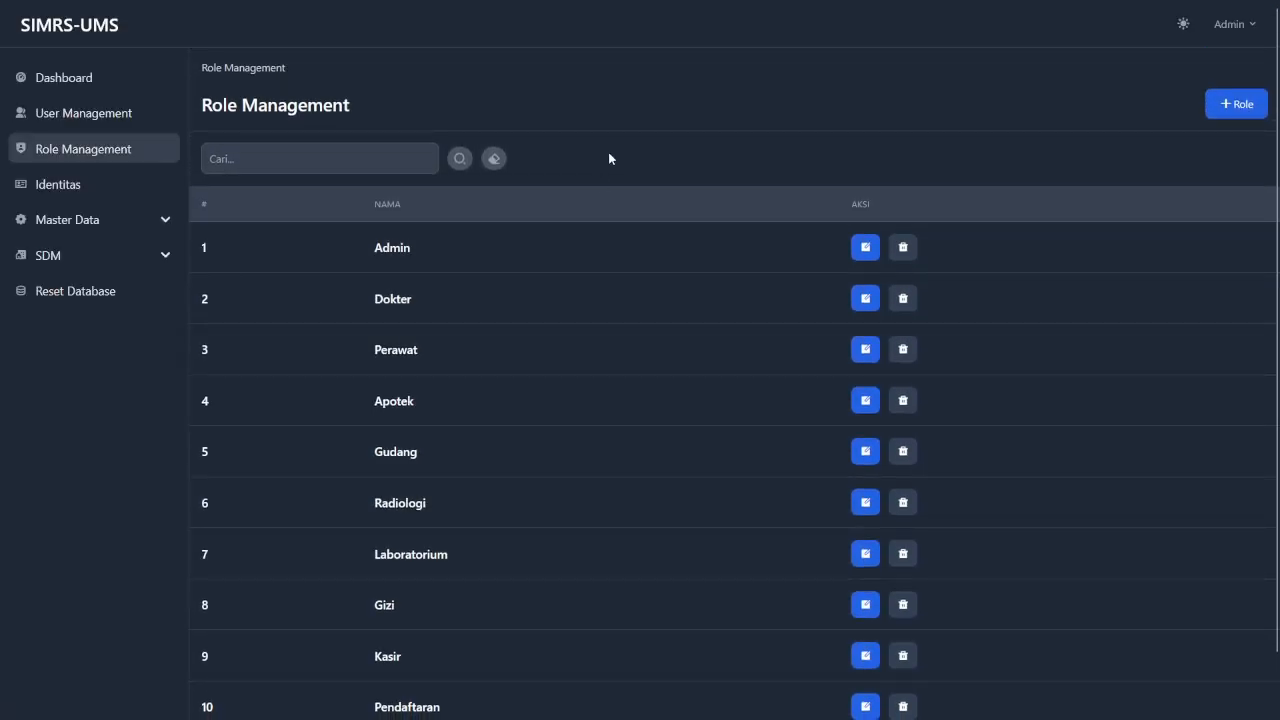
click(341, 166)
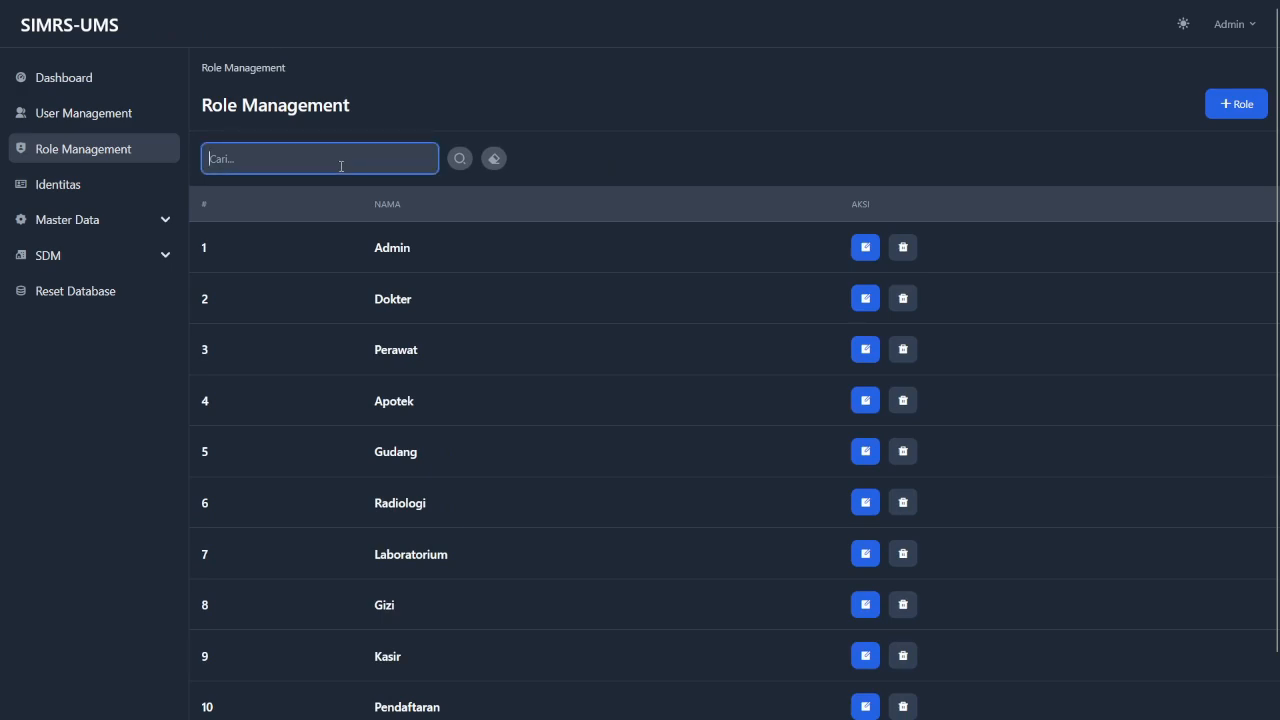
text(Ad)
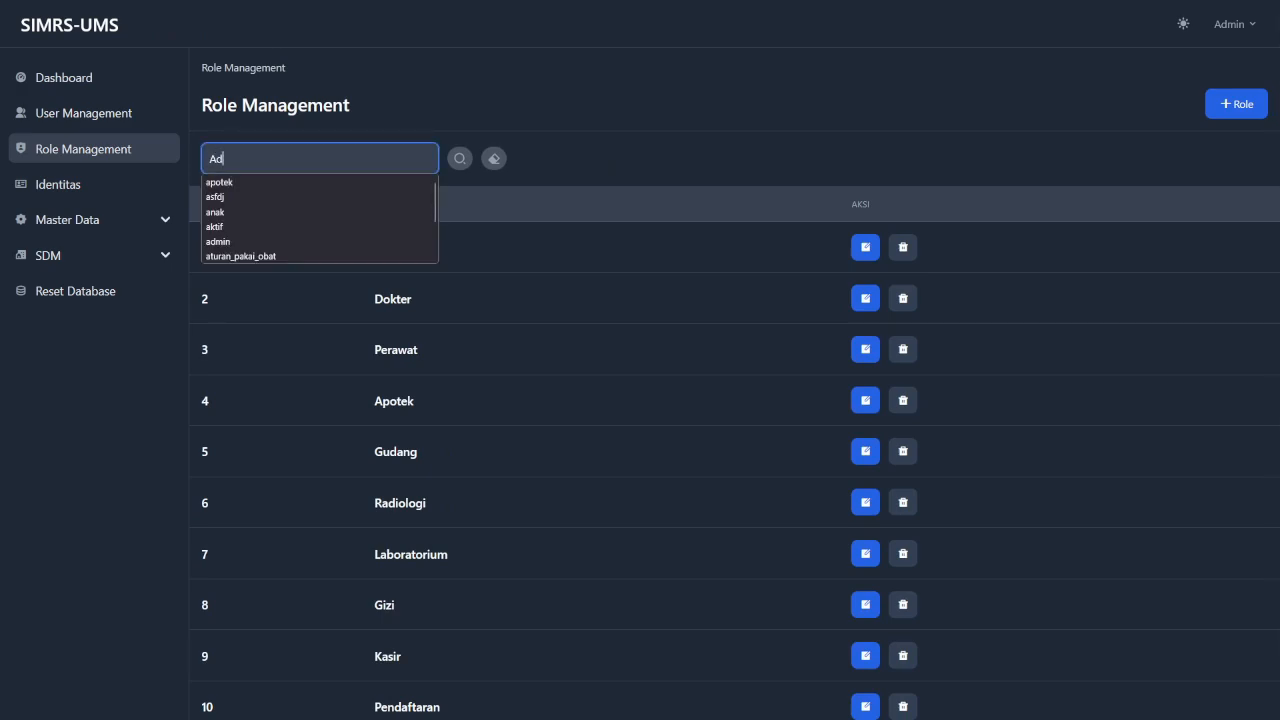
text(min Baru 1)
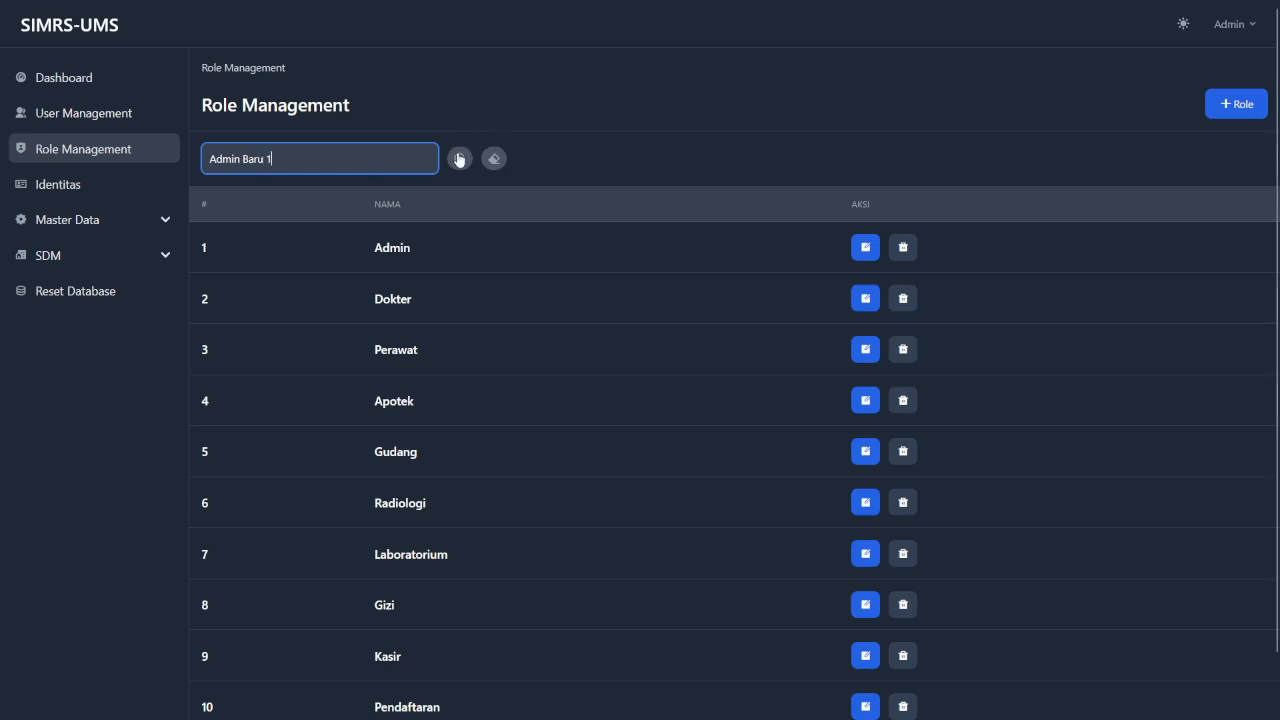
click(459, 160)
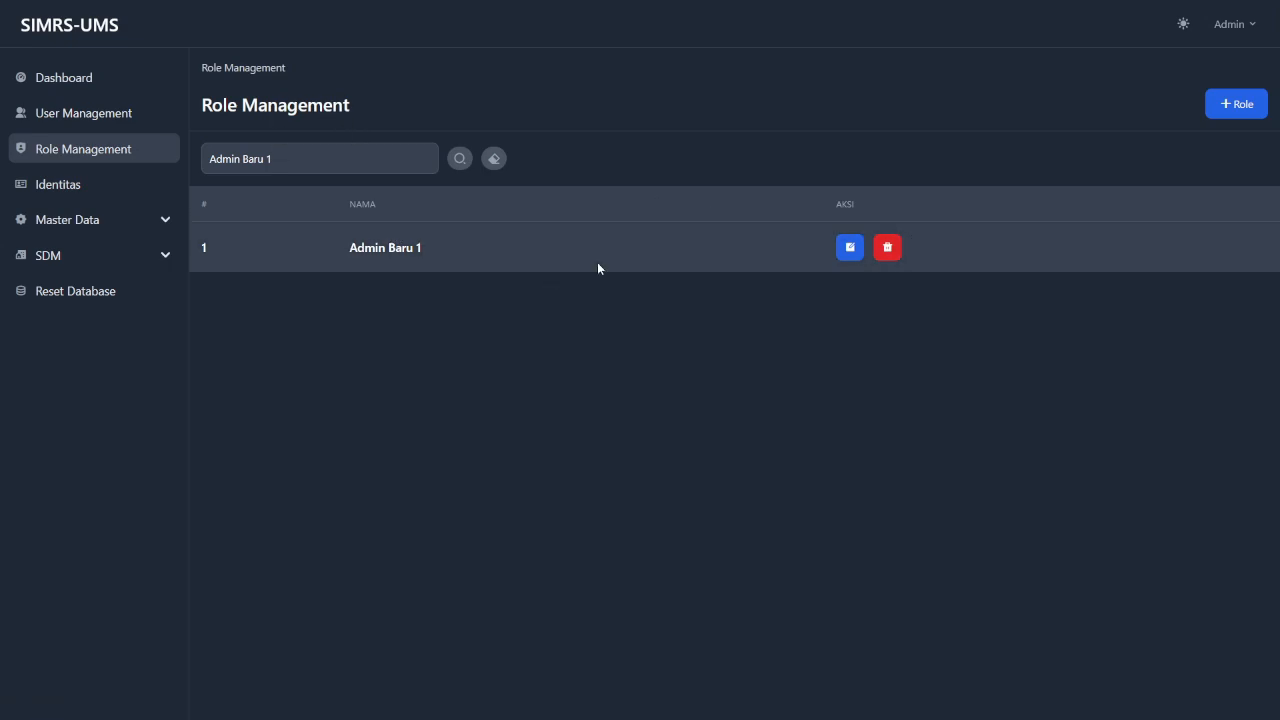
Delete the Admin Baru 1 role, close the notice, and clear the role search.
click(884, 250)
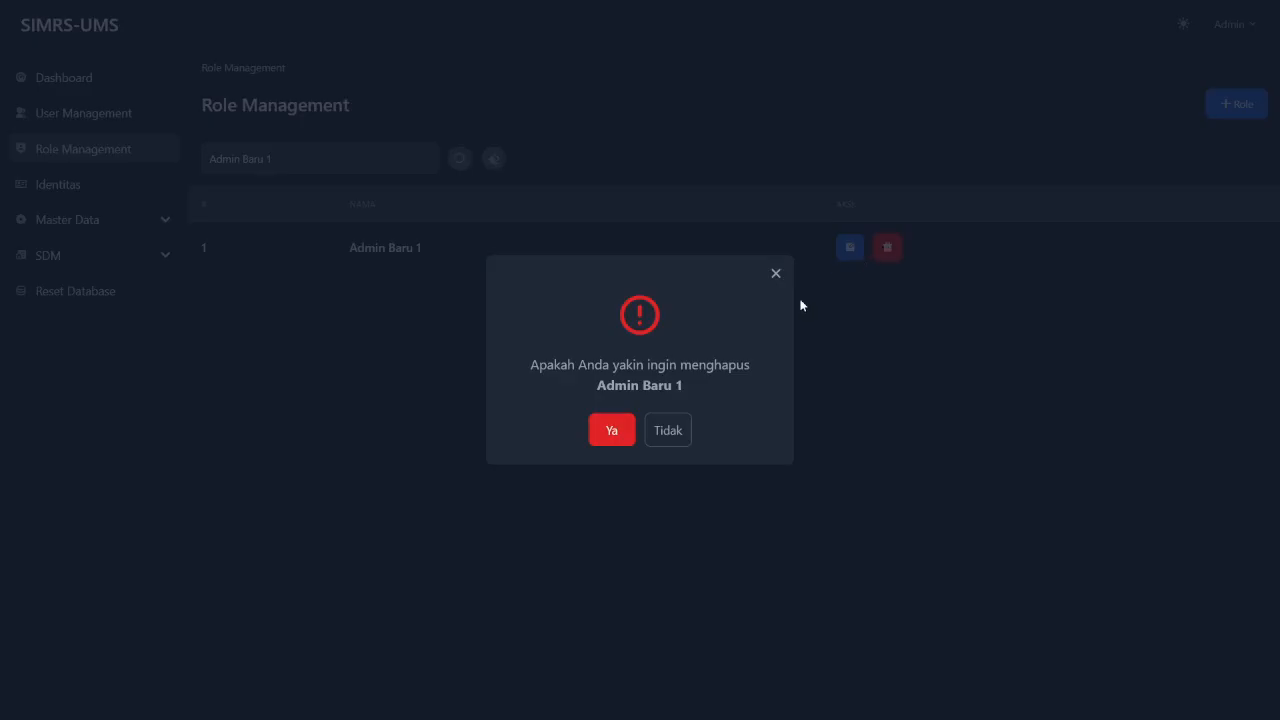
click(610, 432)
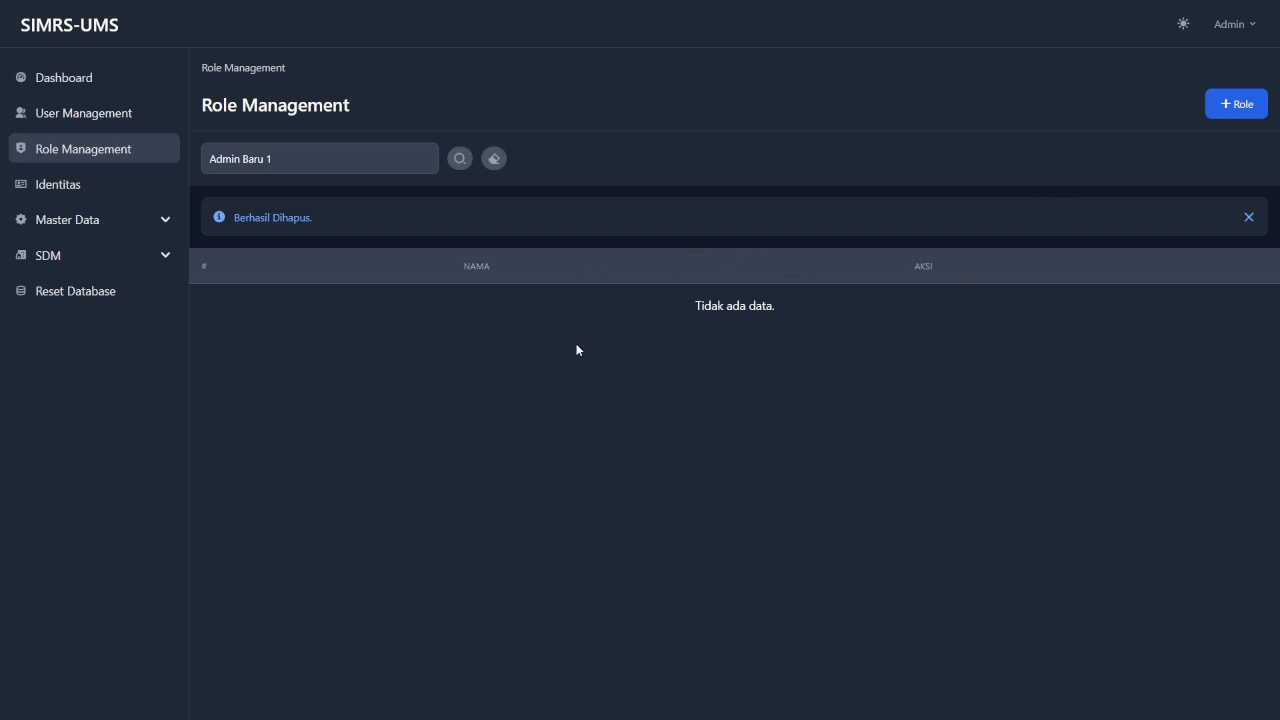
click(1249, 218)
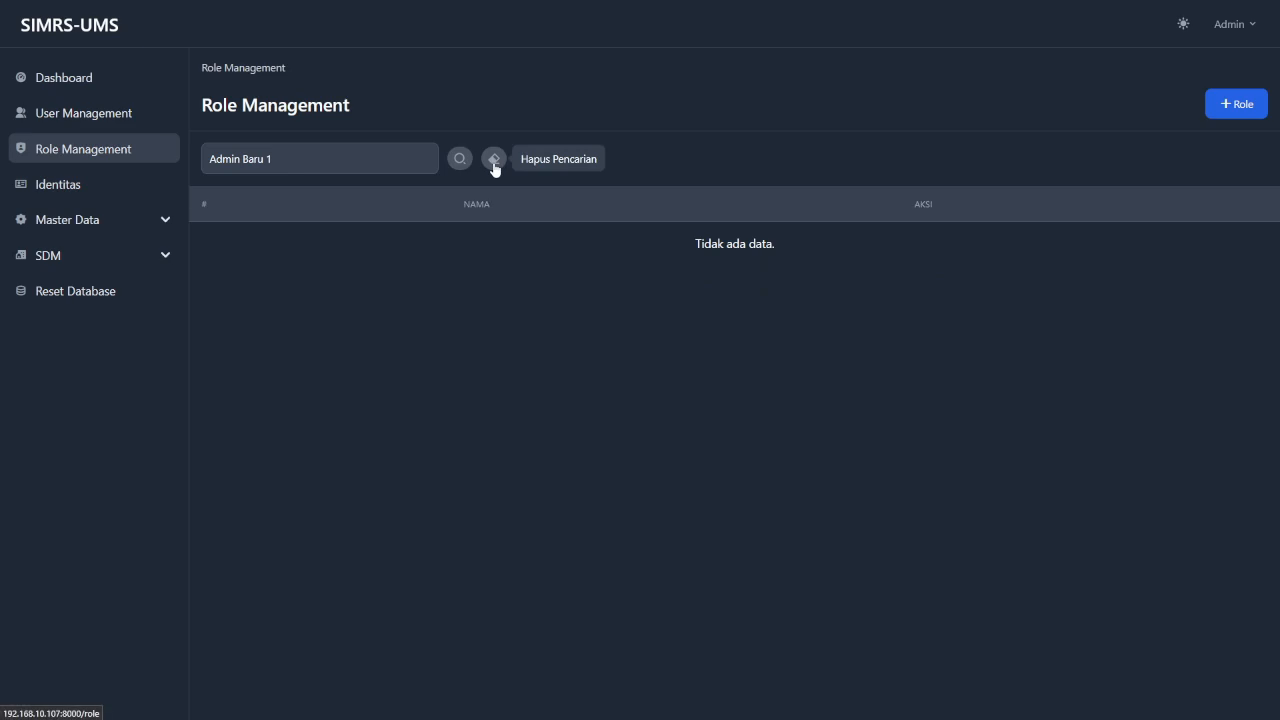
click(494, 162)
scroll(489, 417, down, 1)
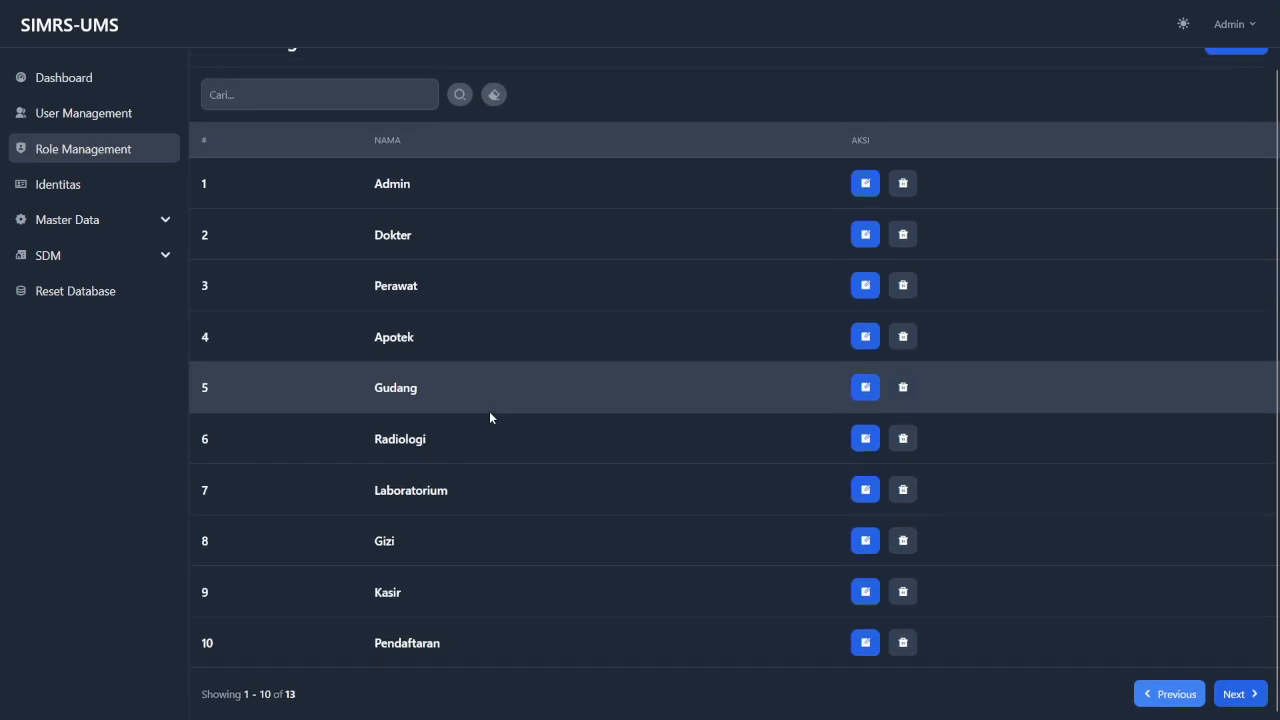
scroll(540, 476, up, 1)
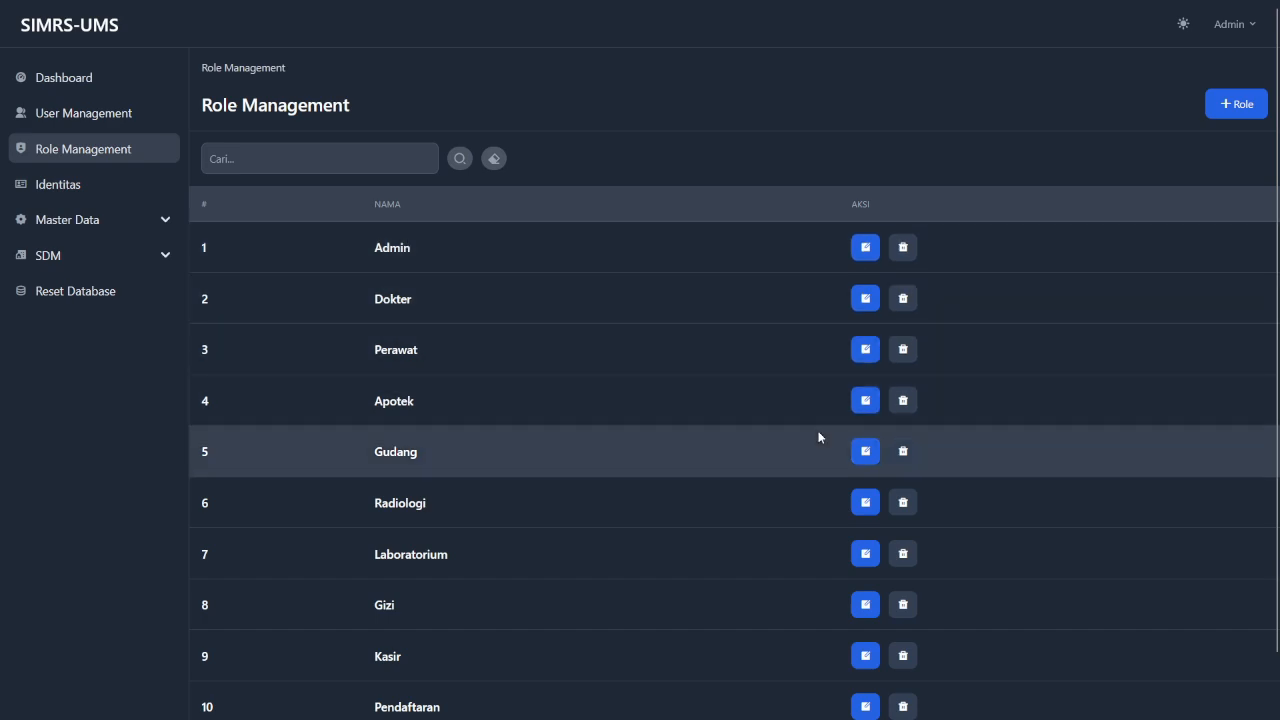
scroll(820, 435, down, 2)
scroll(820, 437, up, 2)
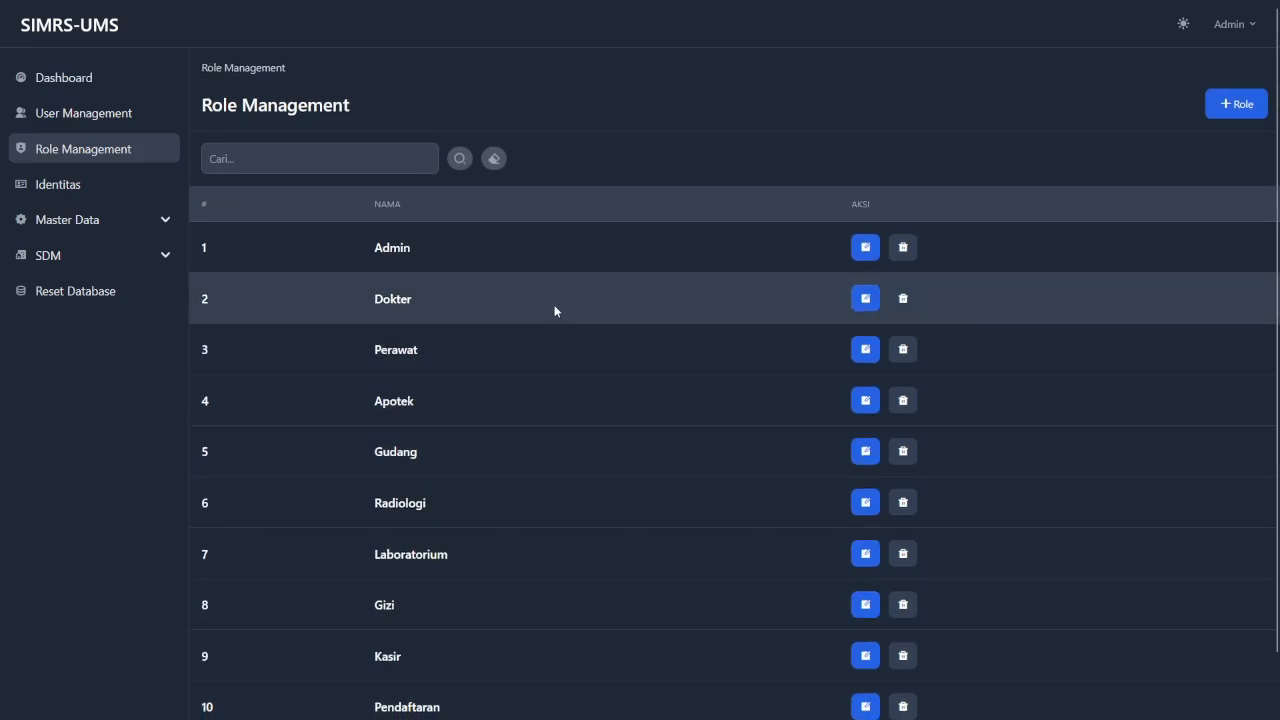
In Identitas, change Nama to 'Rumah Sakit Fakultas Kedokteran - UMS' and Nama Sistem to 'SIMRS UMS'.
click(124, 190)
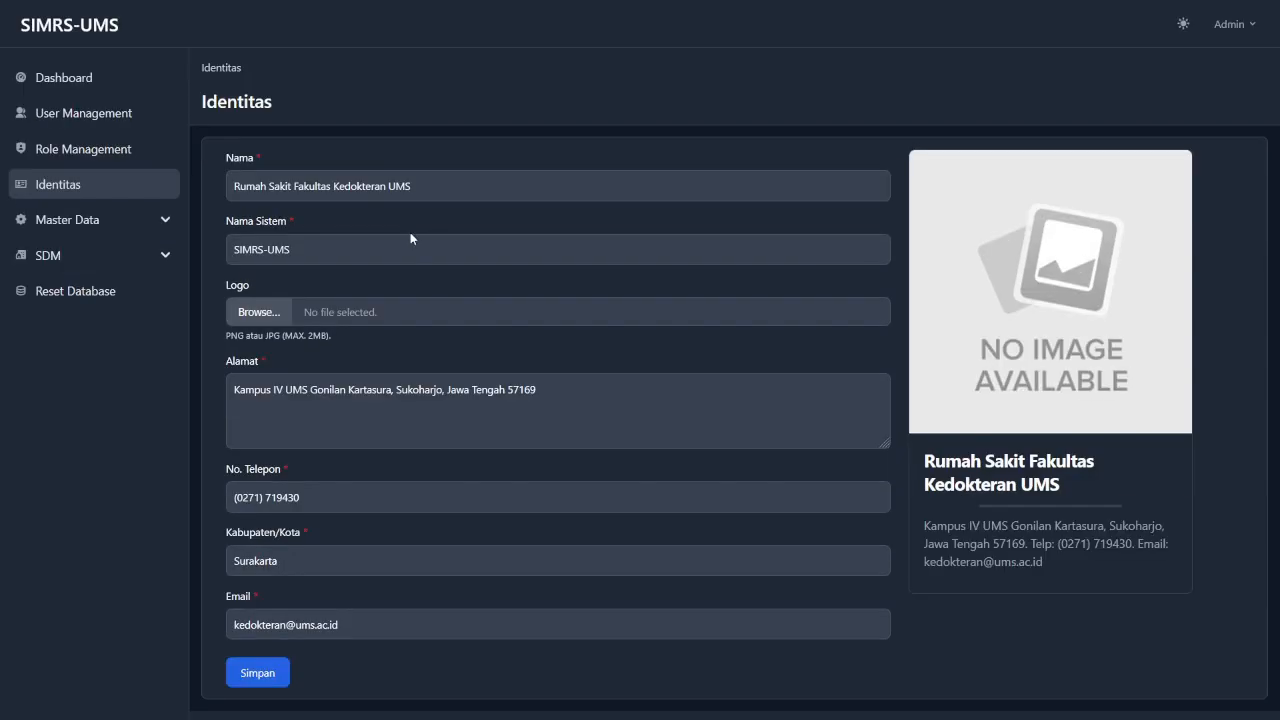
click(438, 191)
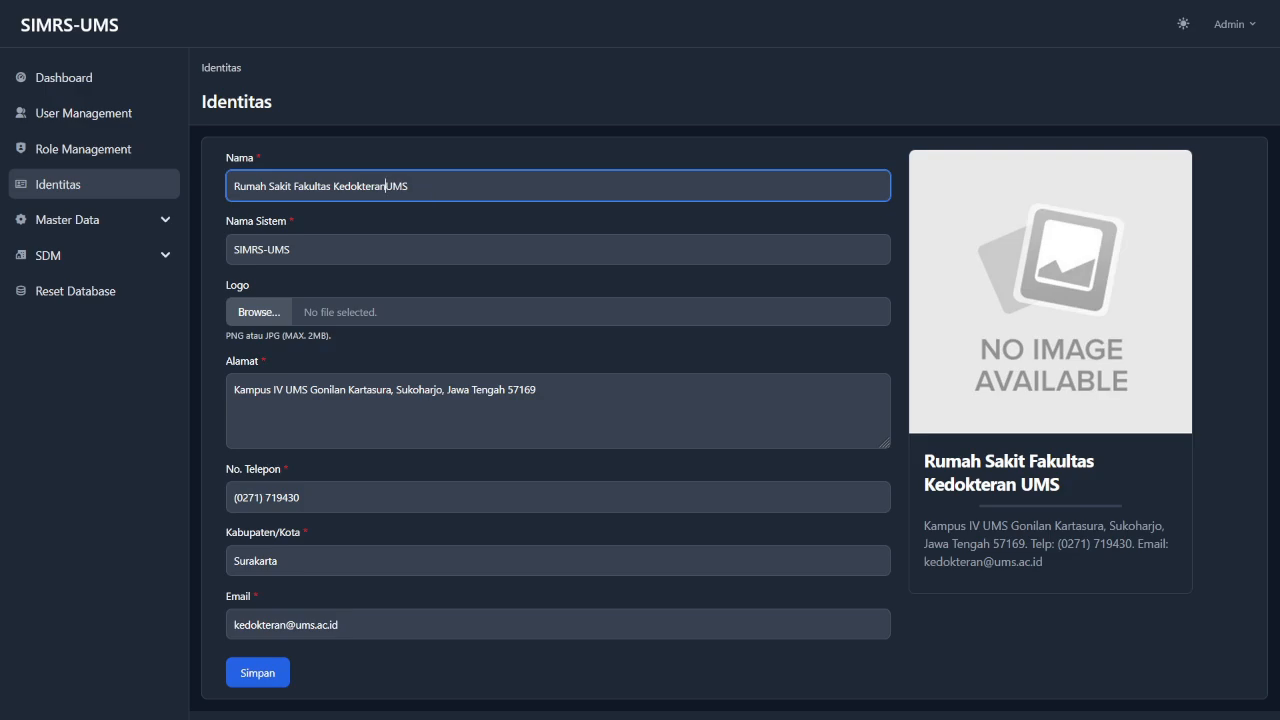
text(-)
click(370, 248)
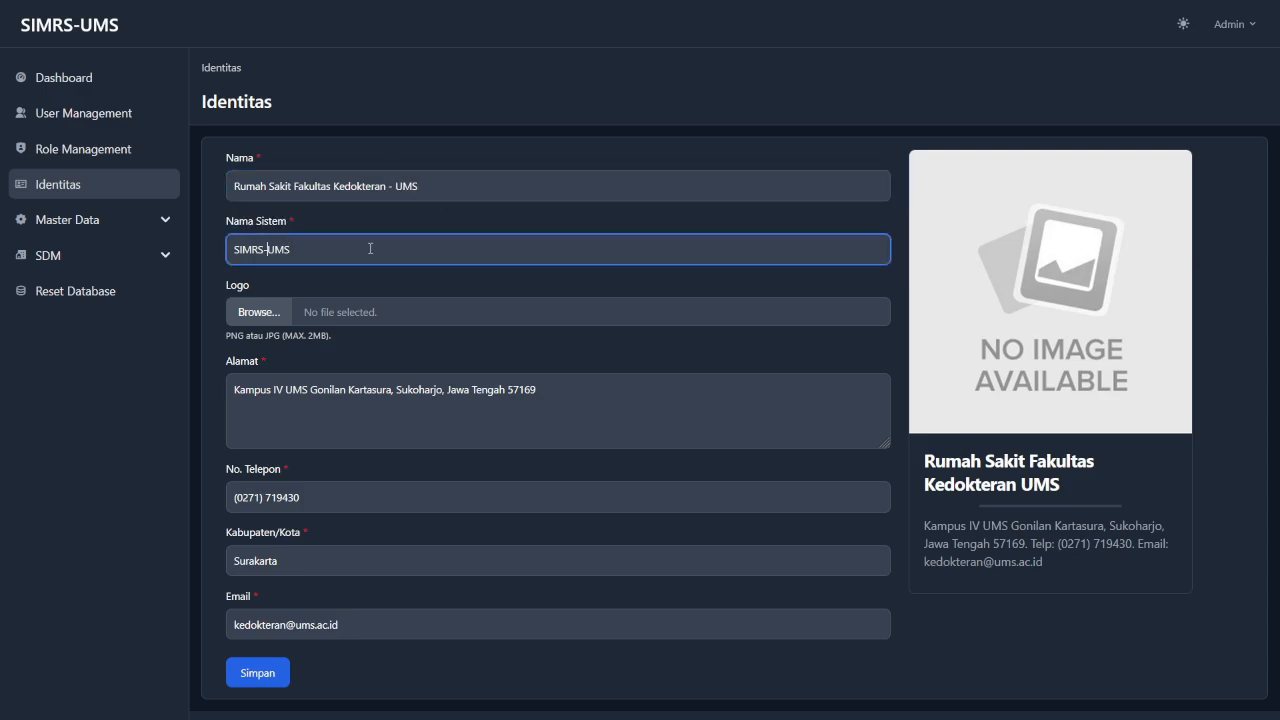
key(BackSpace)
click(428, 349)
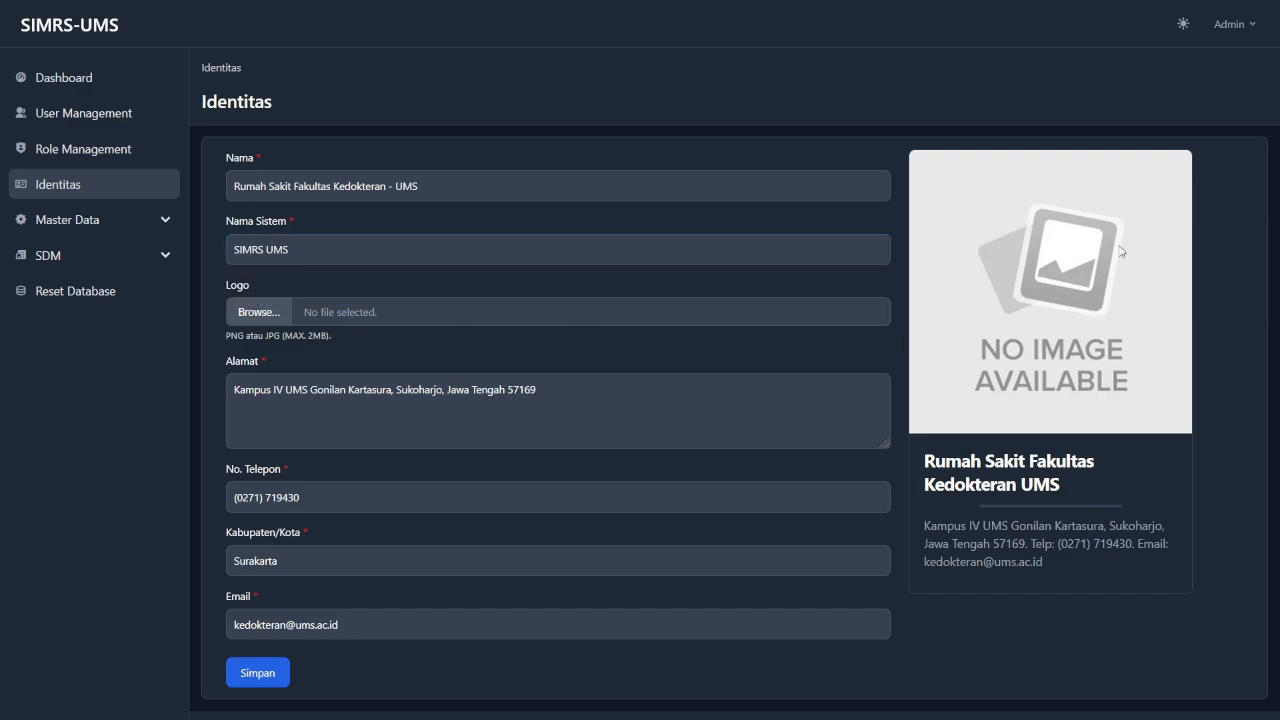
click(258, 312)
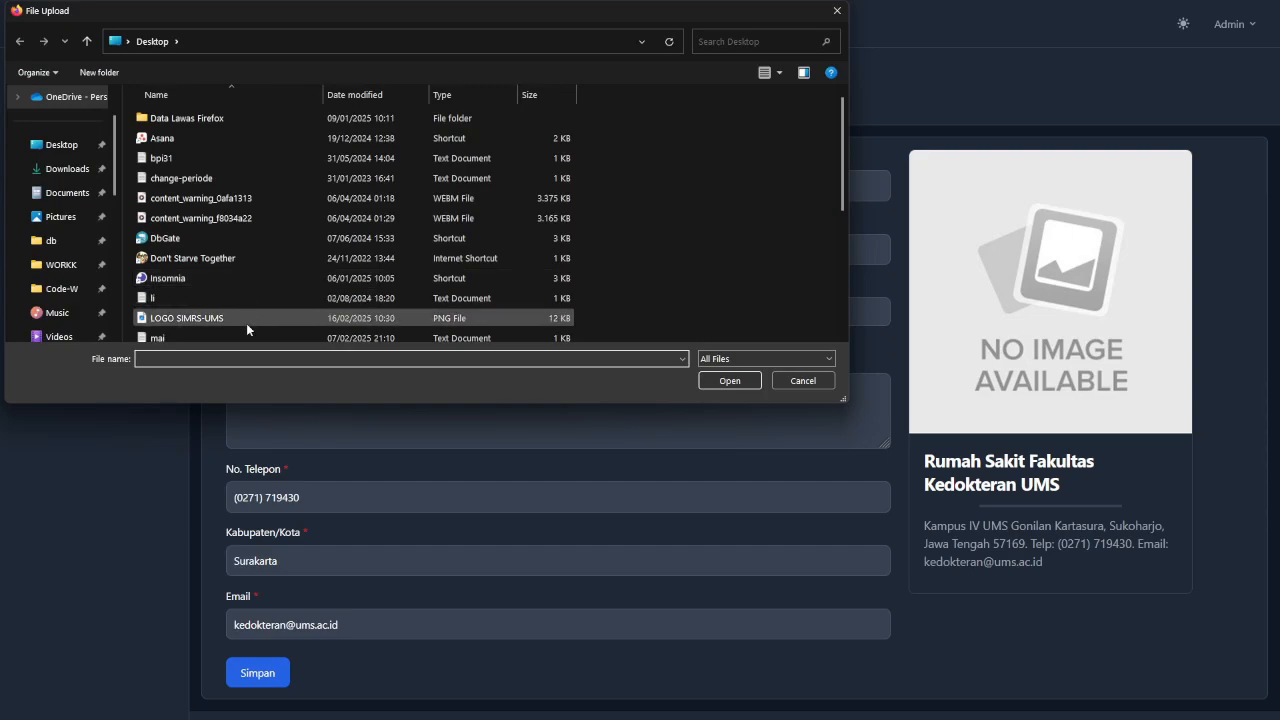
Upload LOGO SIMRS-UMS.png as the logo, review the address, phone, city and email, then save.
click(244, 320)
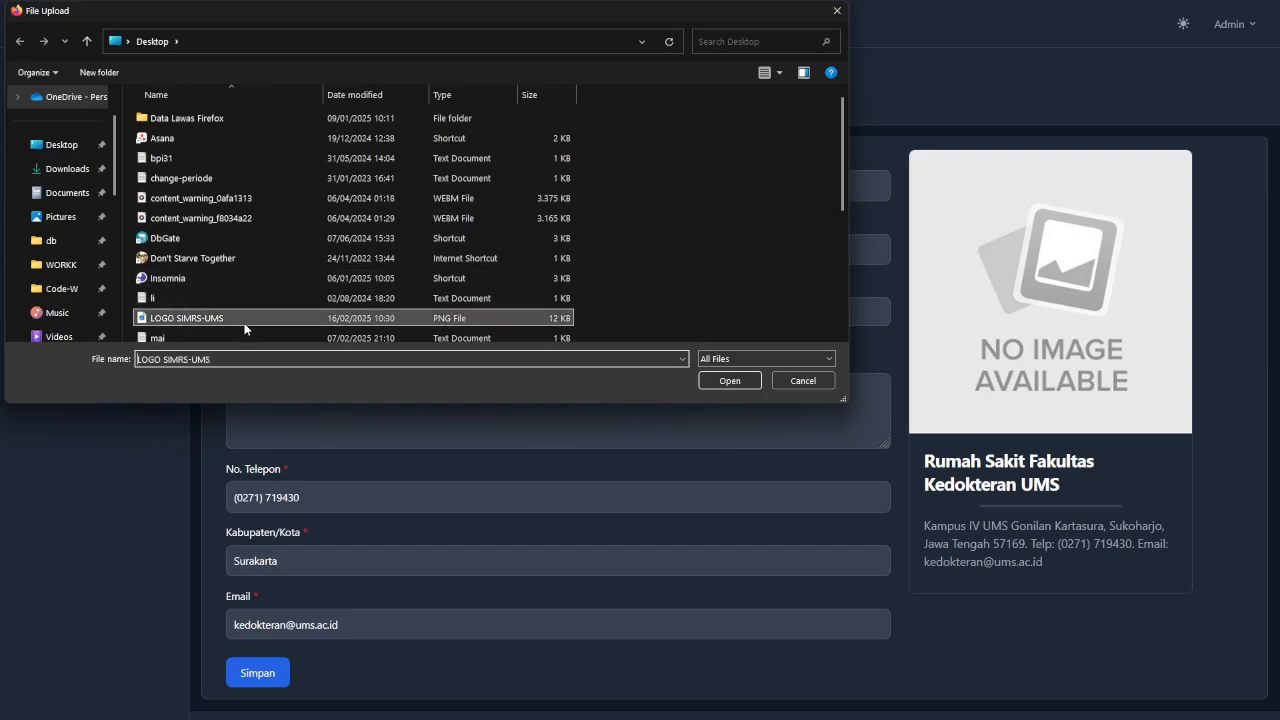
click(747, 384)
click(608, 394)
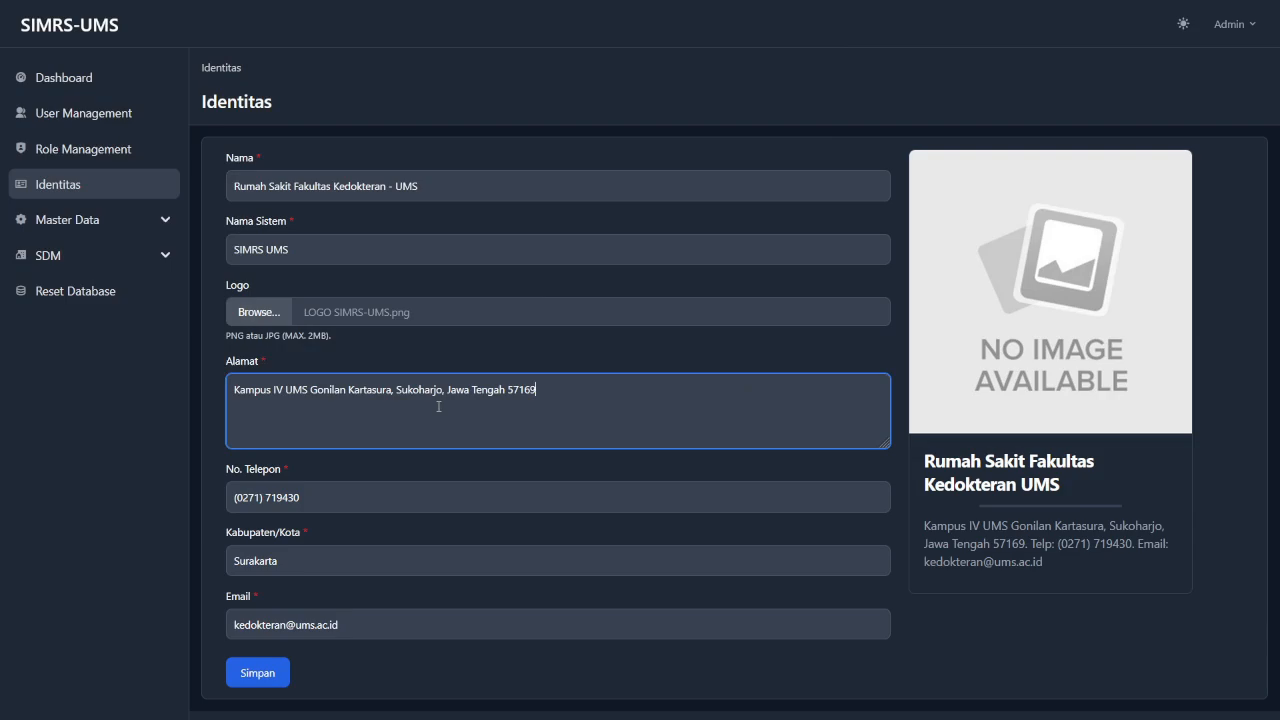
click(374, 495)
click(337, 563)
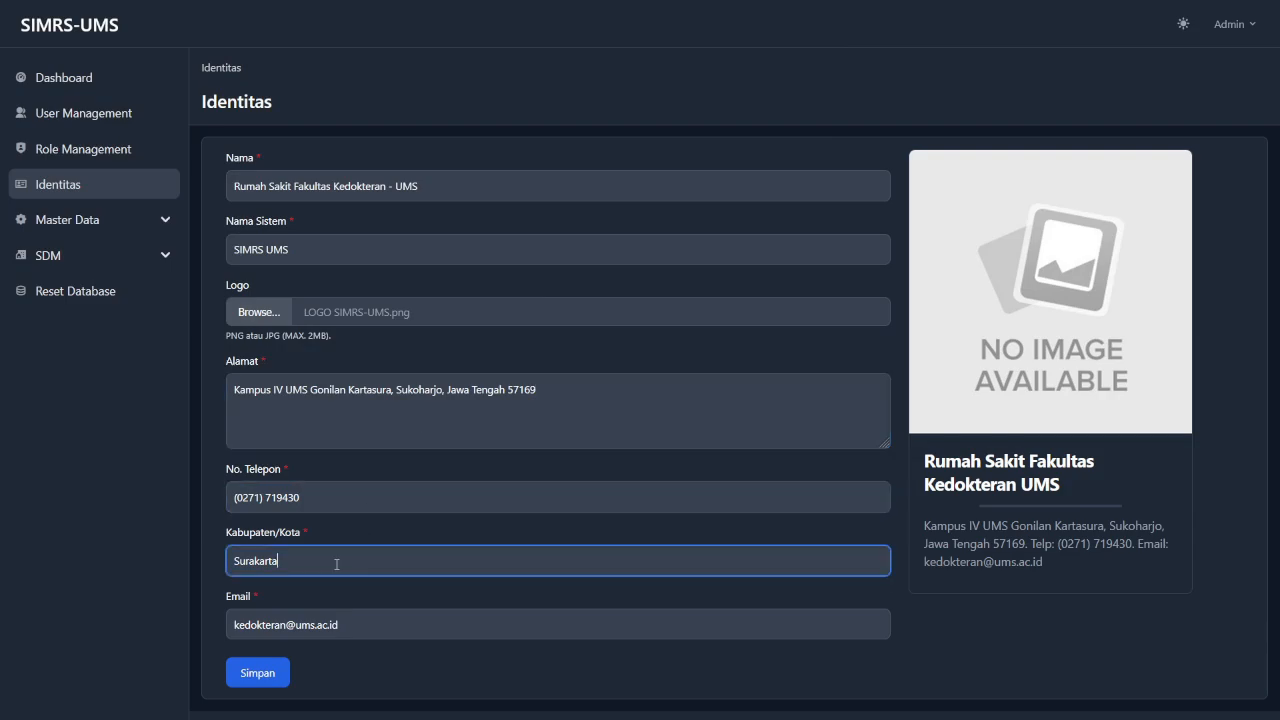
click(389, 610)
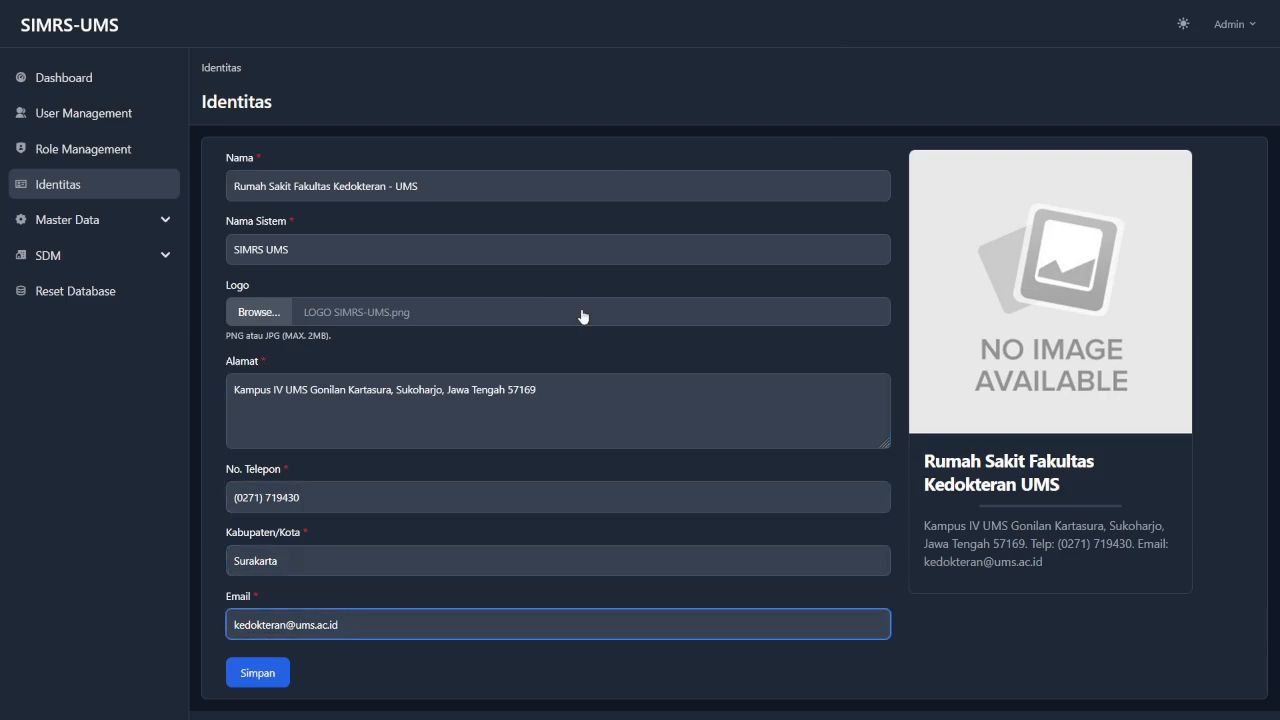
click(260, 679)
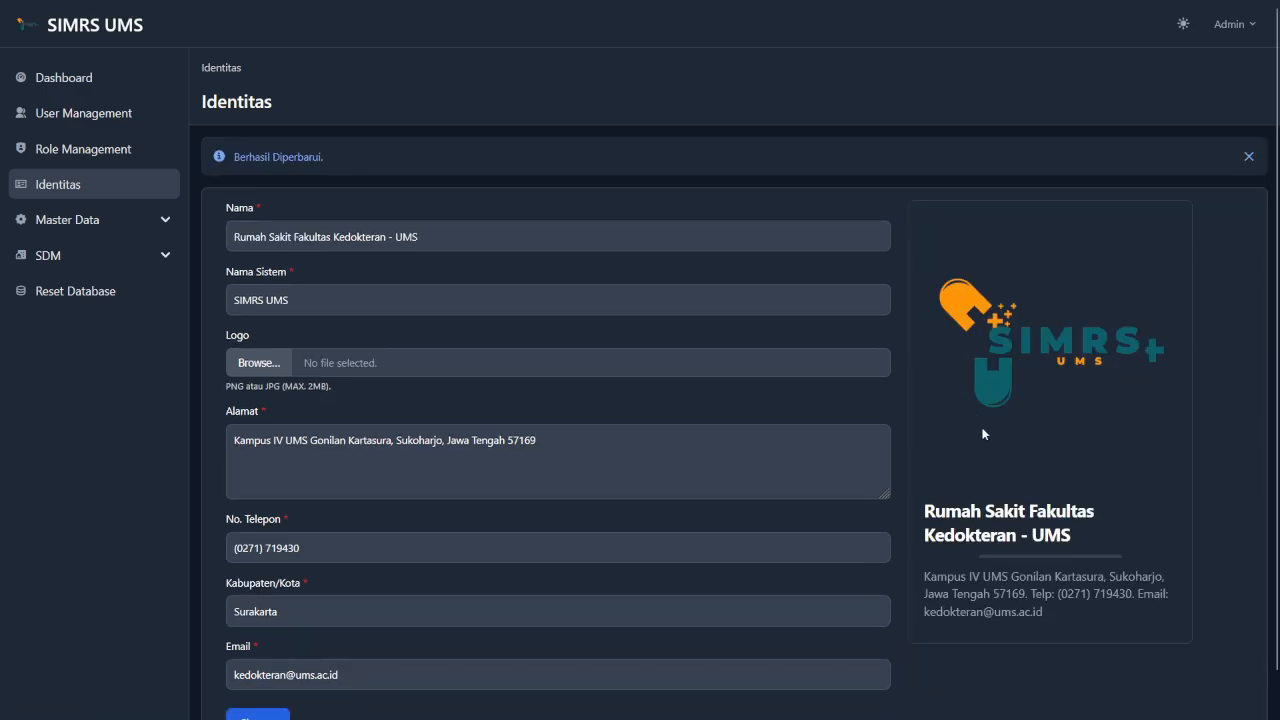
Expand Master Data in the sidebar to list Poliklinik, Spesialis and the other pages.
scroll(930, 515, down, 1)
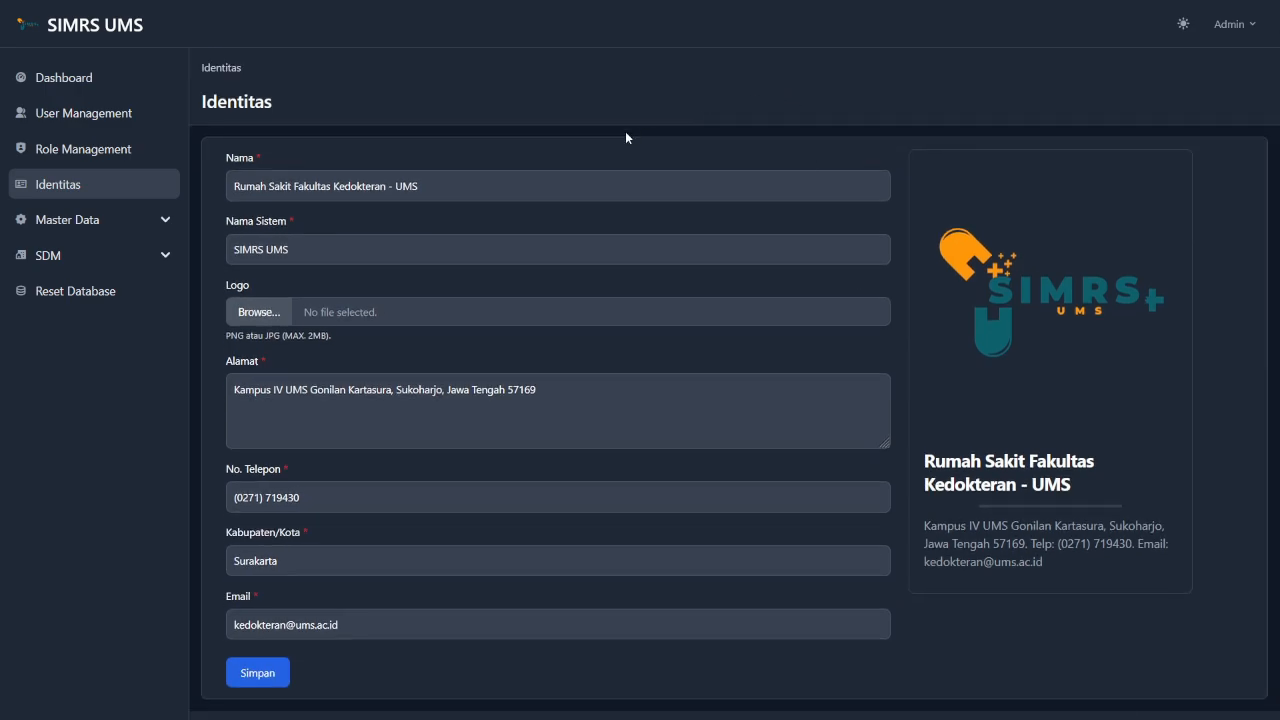
click(134, 224)
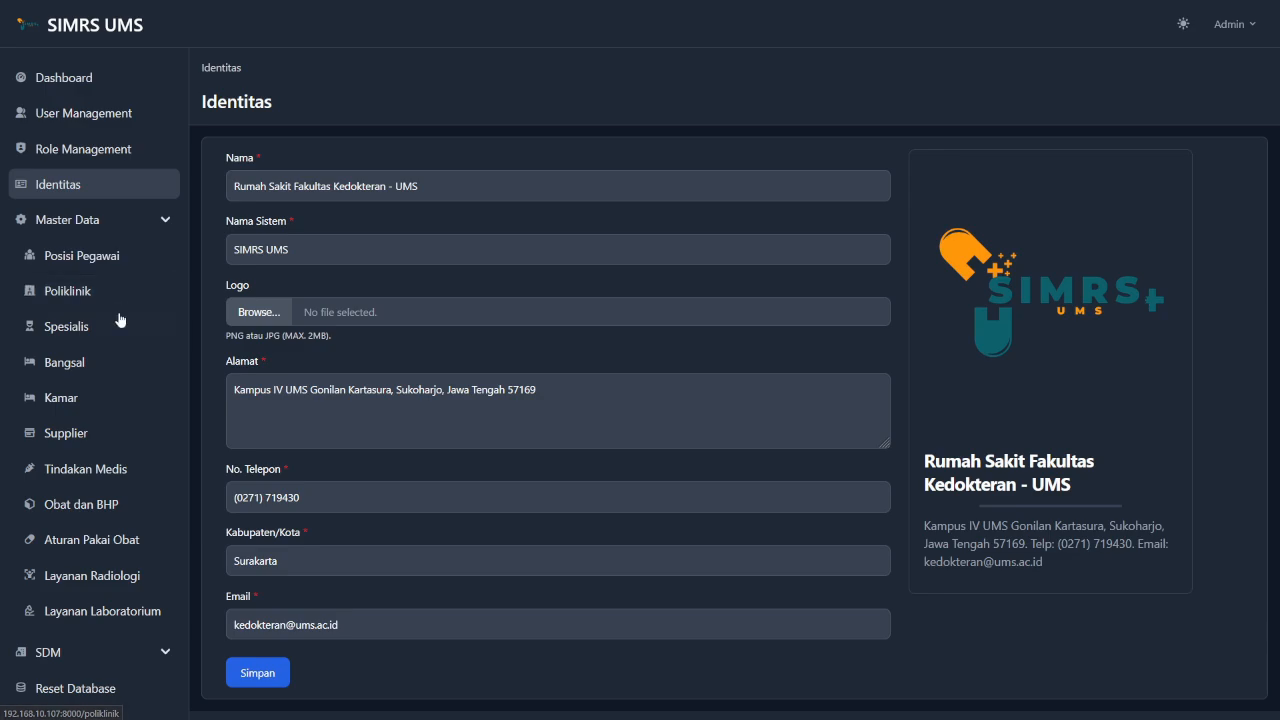
Go to the Posisi Pegawai list and start a new position with + Posisi.
click(141, 258)
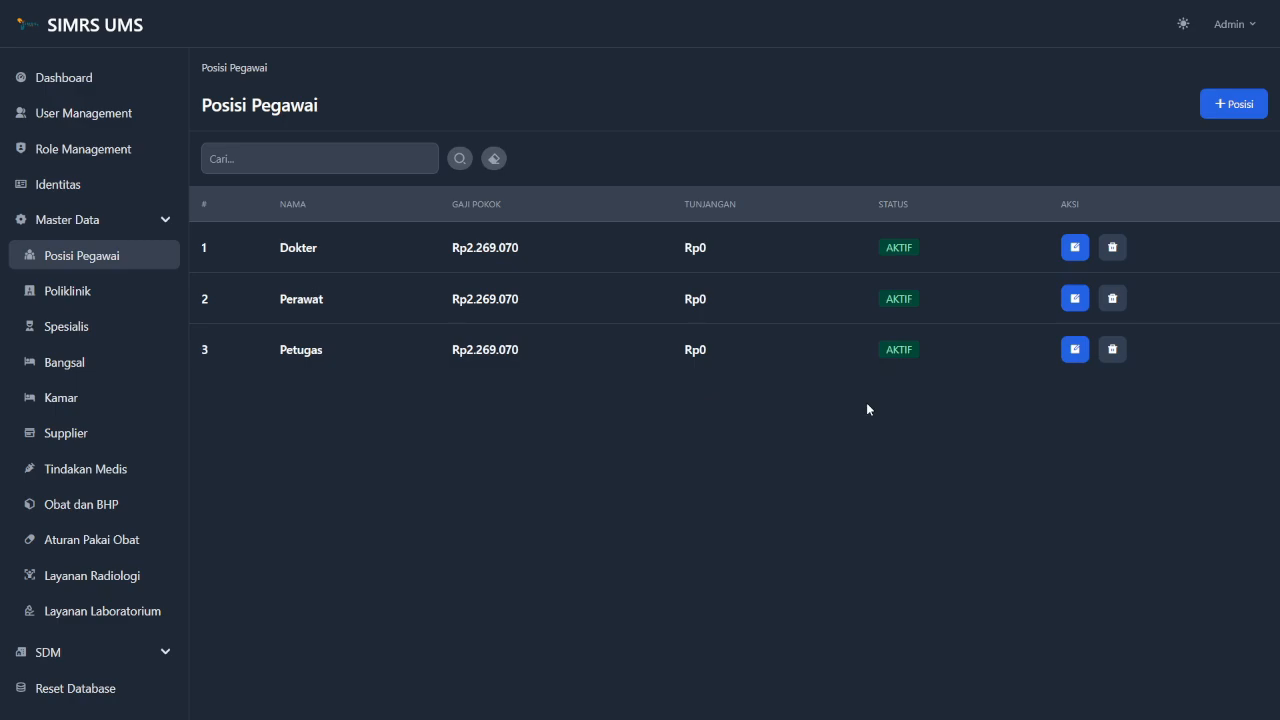
click(1236, 104)
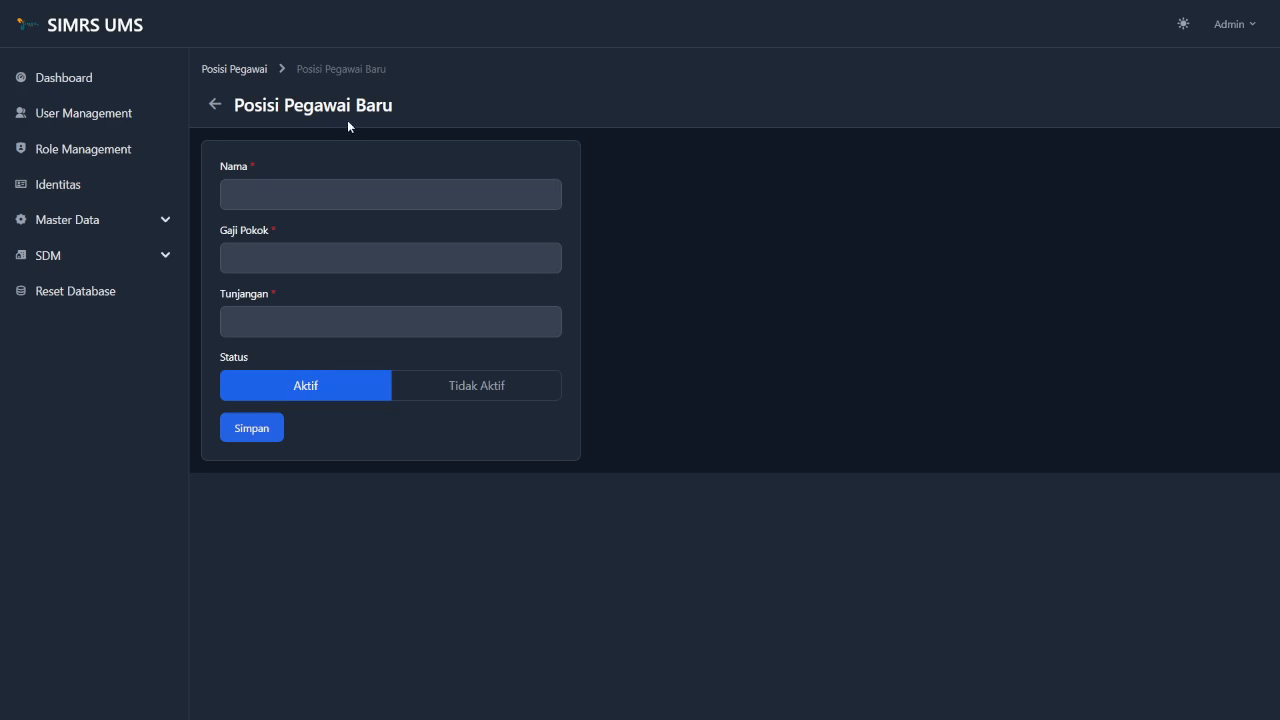
Enter Cleaning Service as the name, 3.000.000 as Gaji Pokok and 500.000 as Tunjangan.
click(500, 201)
text(Cle)
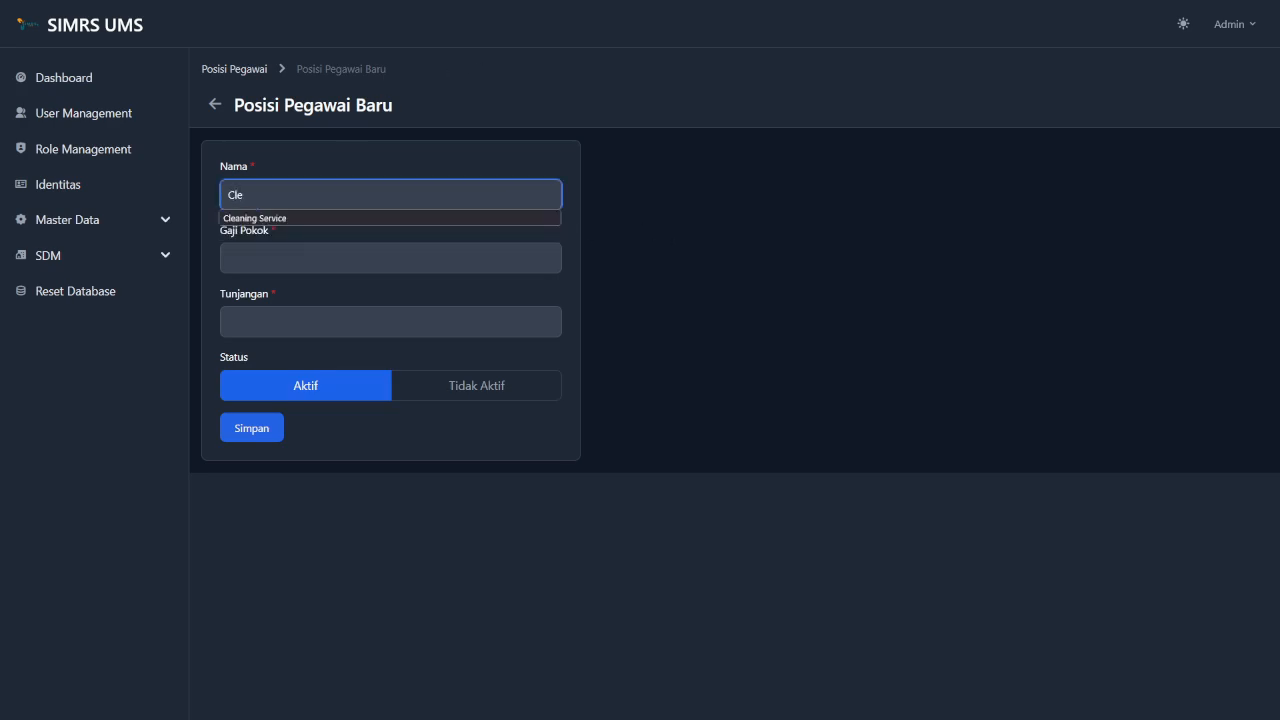
key(Down)
key(Return)
key(Tab)
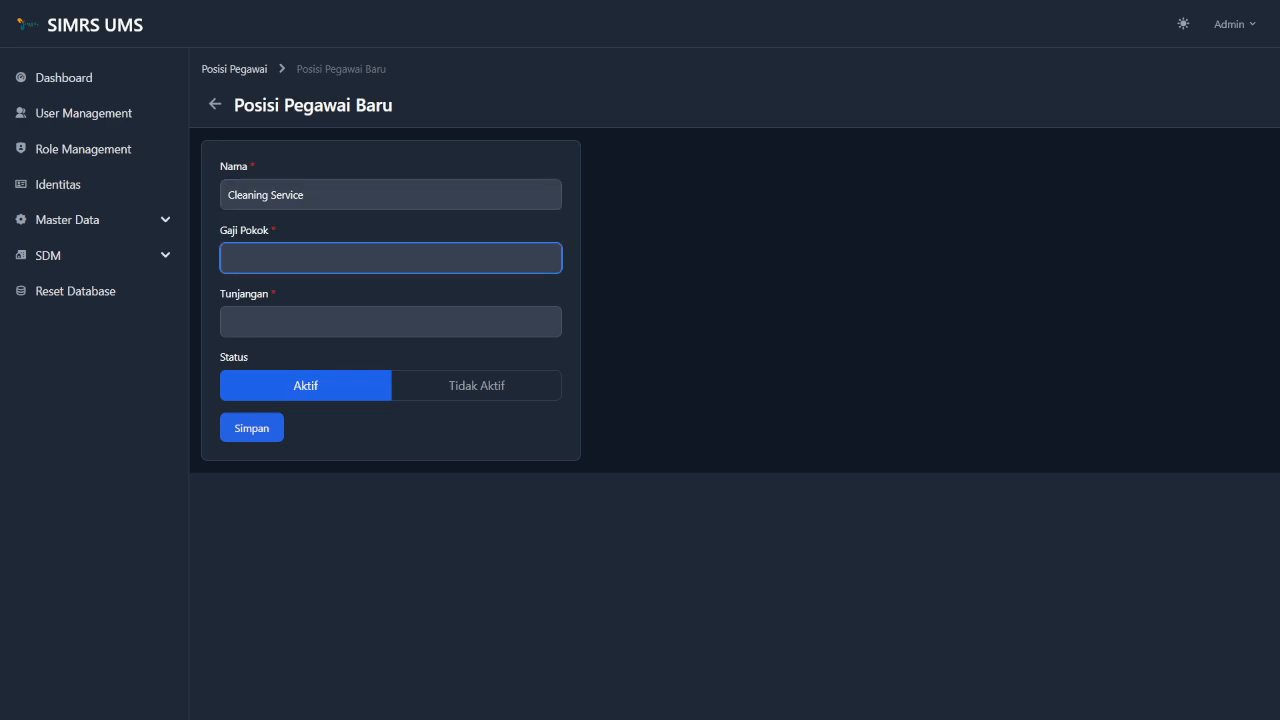
text(3.000.000)
key(Tab)
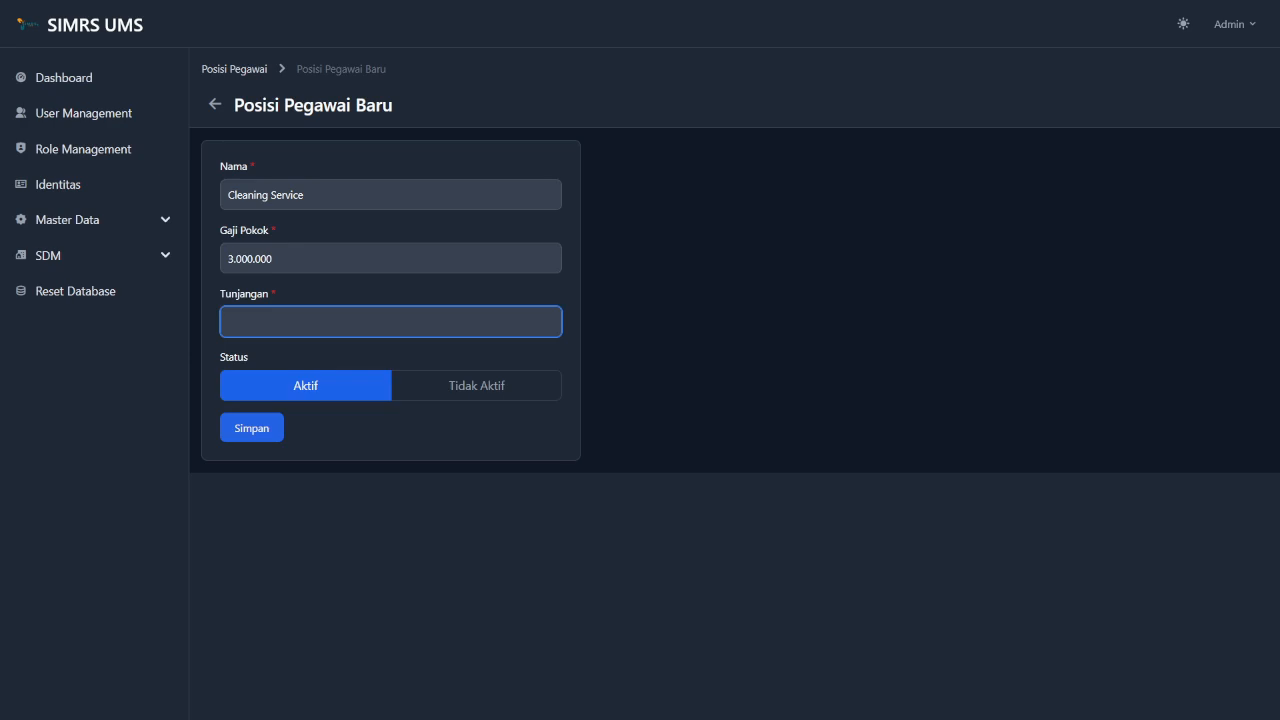
text(500.000)
Keep the status Aktif, save the position and return to the Posisi Pegawai list.
click(560, 355)
click(410, 385)
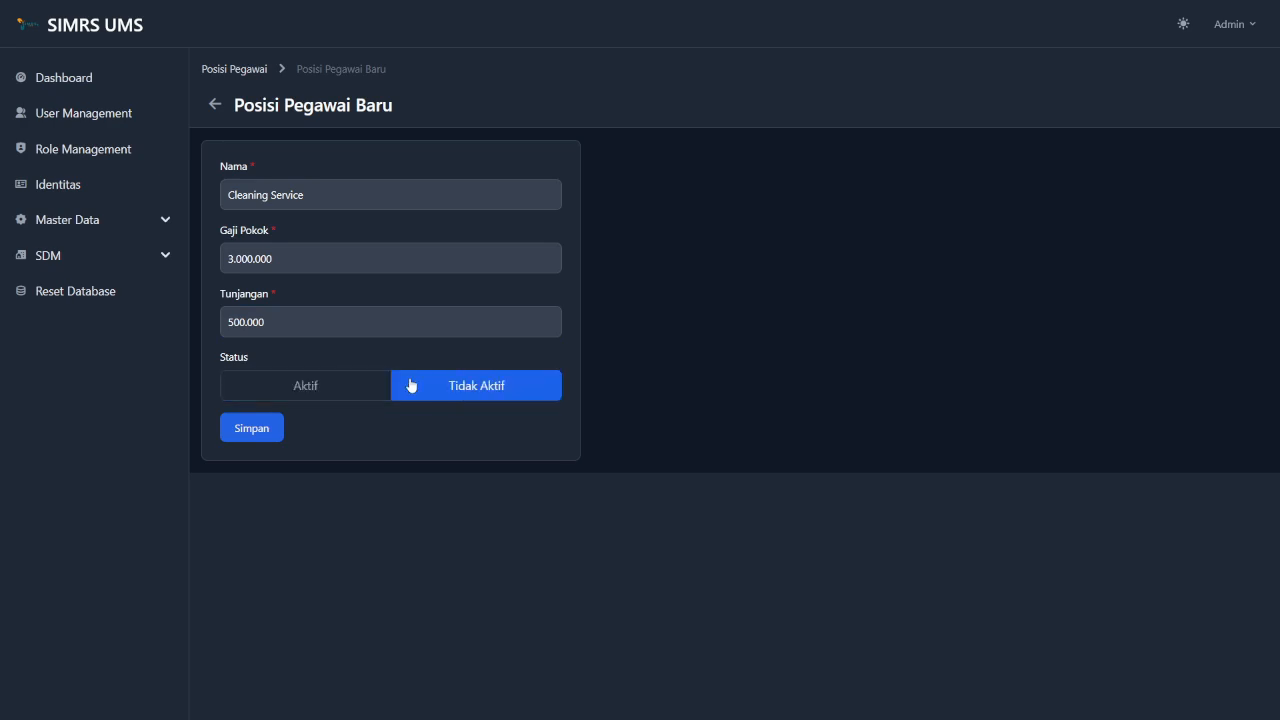
click(342, 388)
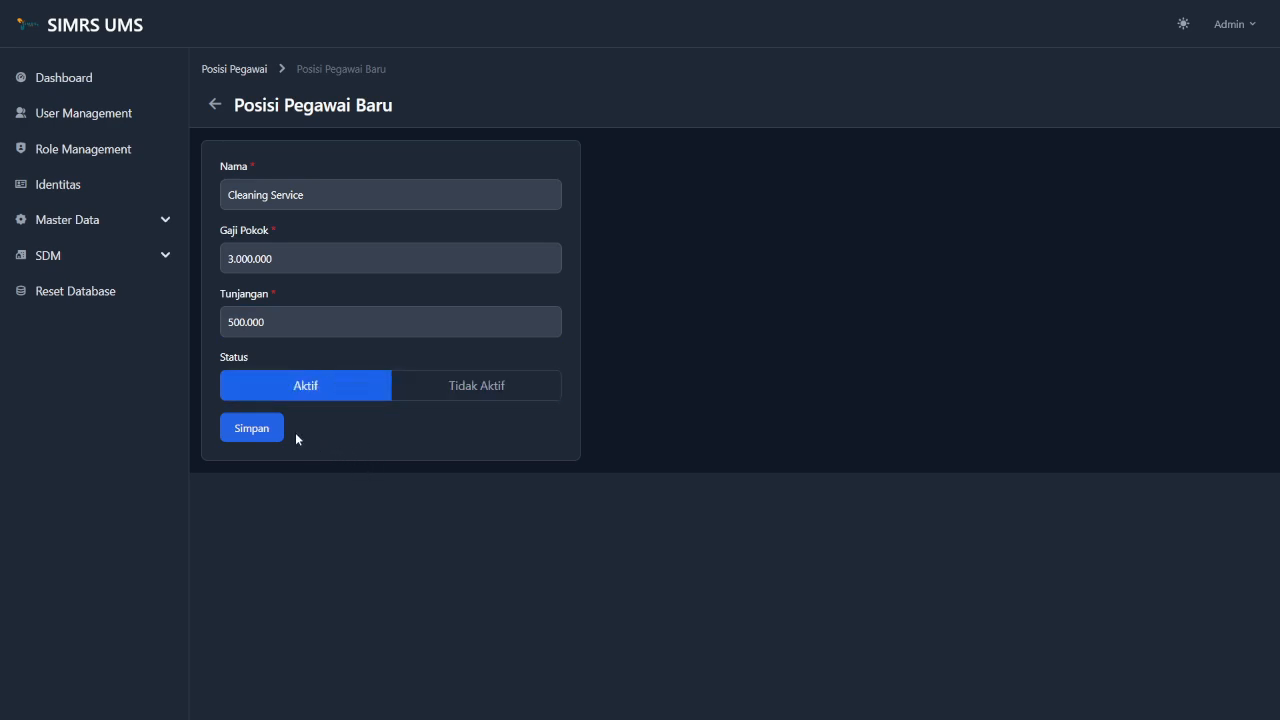
click(250, 433)
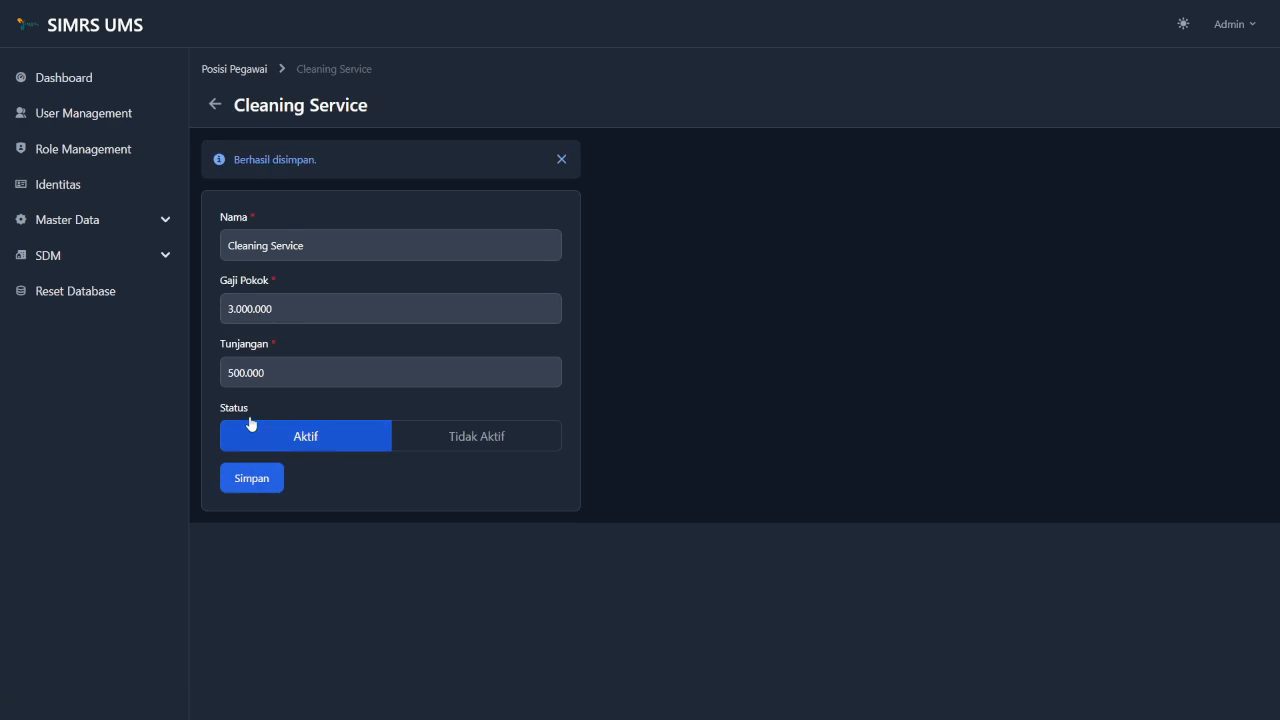
click(256, 72)
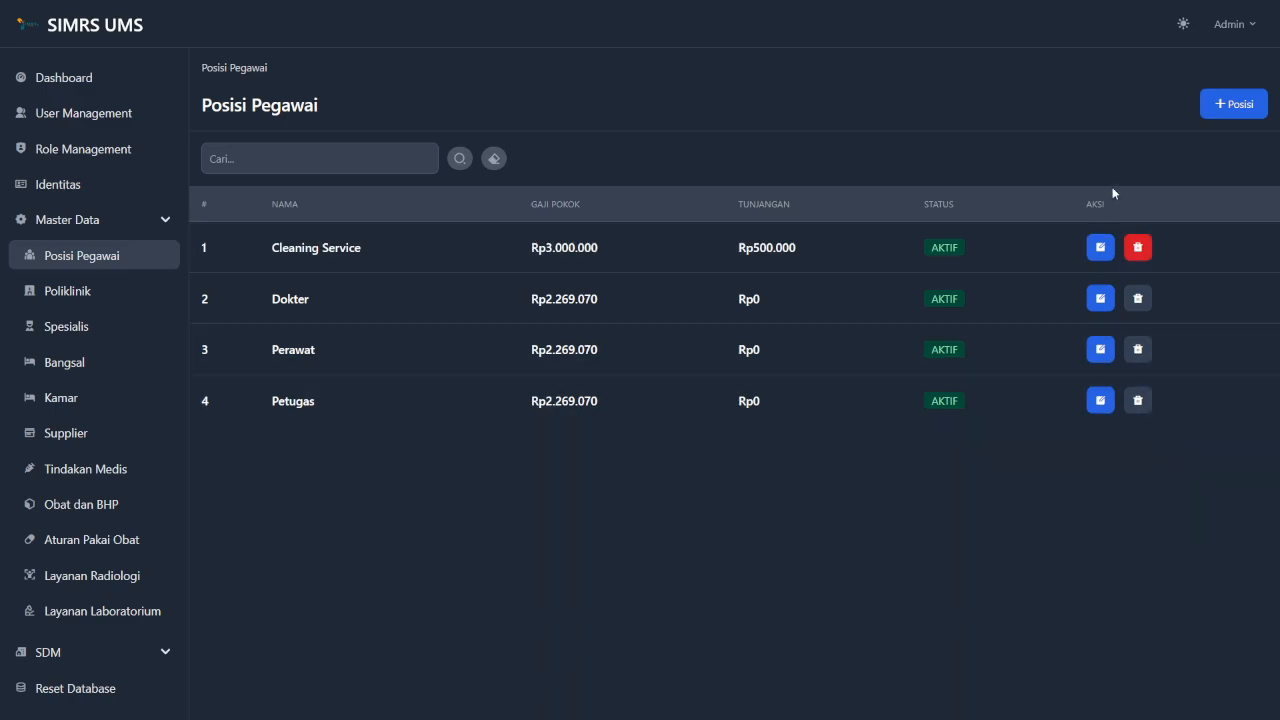
Edit Cleaning Service to Gaji Pokok 2900000 and Tunjangan 400.000, save, and return to the list.
click(1097, 252)
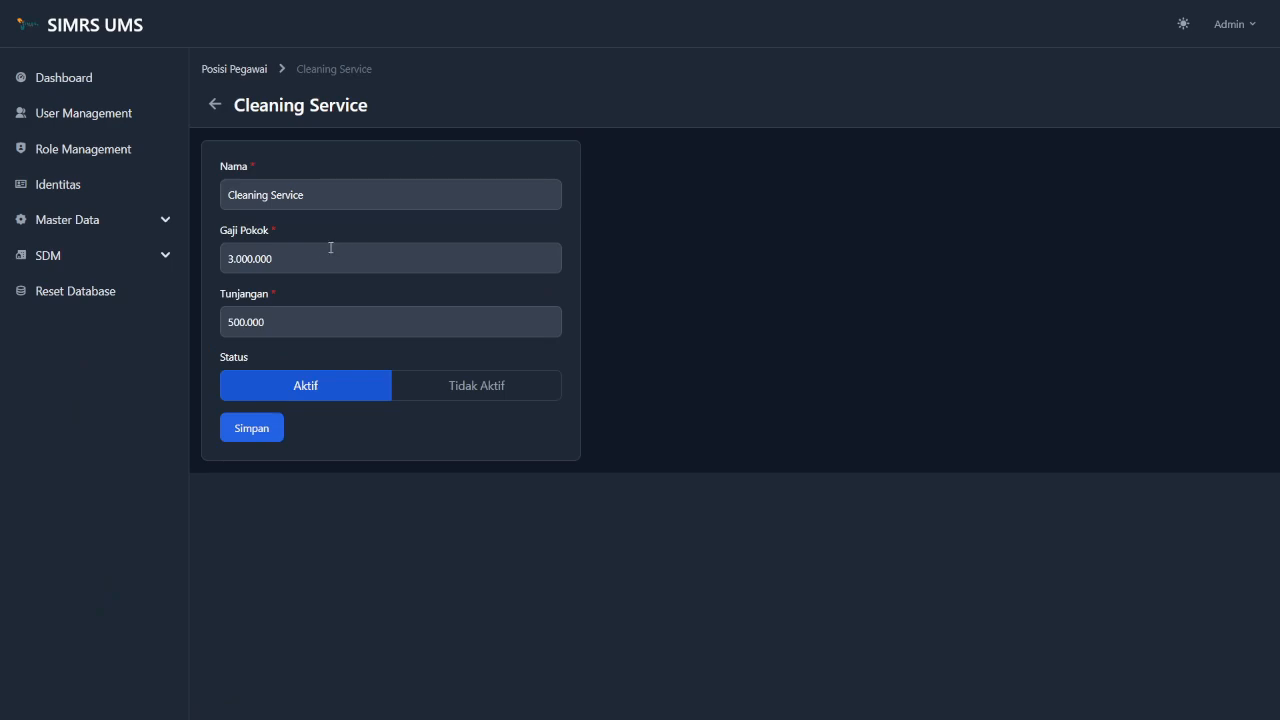
click(308, 266)
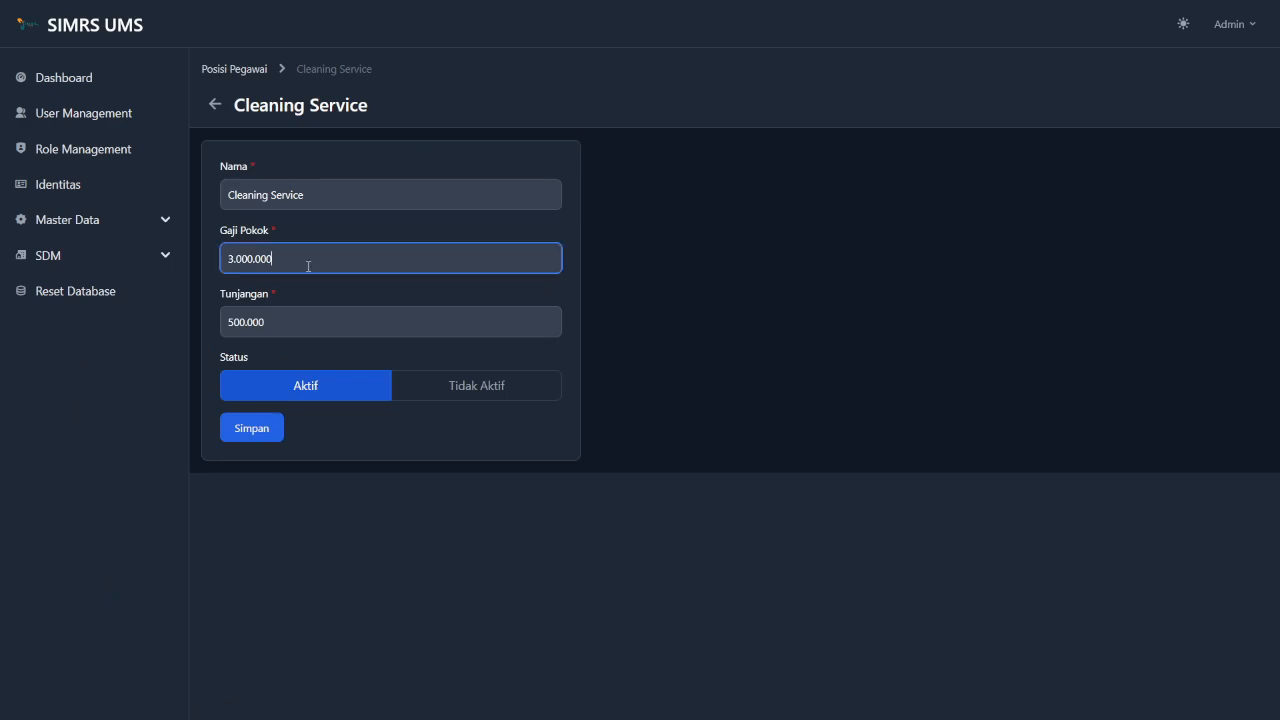
key(BackSpace)
key(BackSpace)
key(BackSpace)
key(BackSpace)
key(BackSpace)
key(BackSpace)
key(BackSpace)
key(BackSpace)
key(BackSpace)
text(2900000)
click(290, 321)
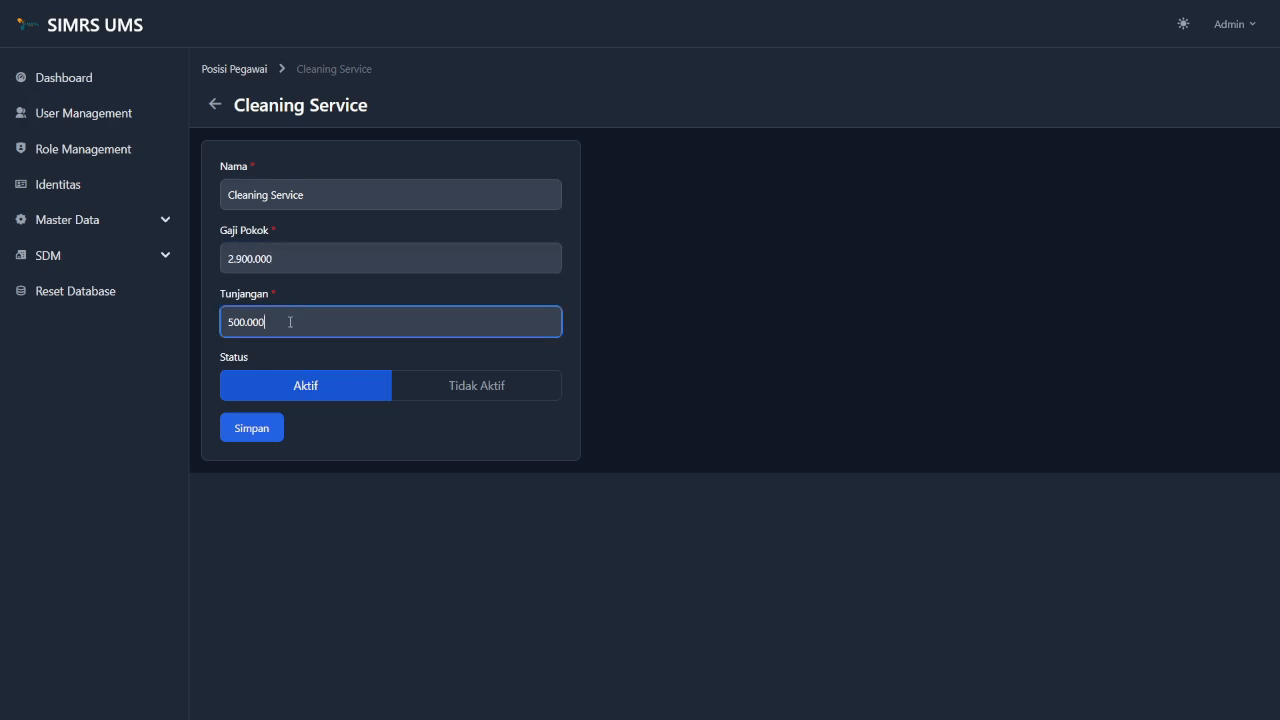
key(BackSpace)
key(BackSpace)
key(BackSpace)
key(BackSpace)
key(BackSpace)
key(BackSpace)
key(BackSpace)
text(400.000)
click(436, 452)
click(250, 432)
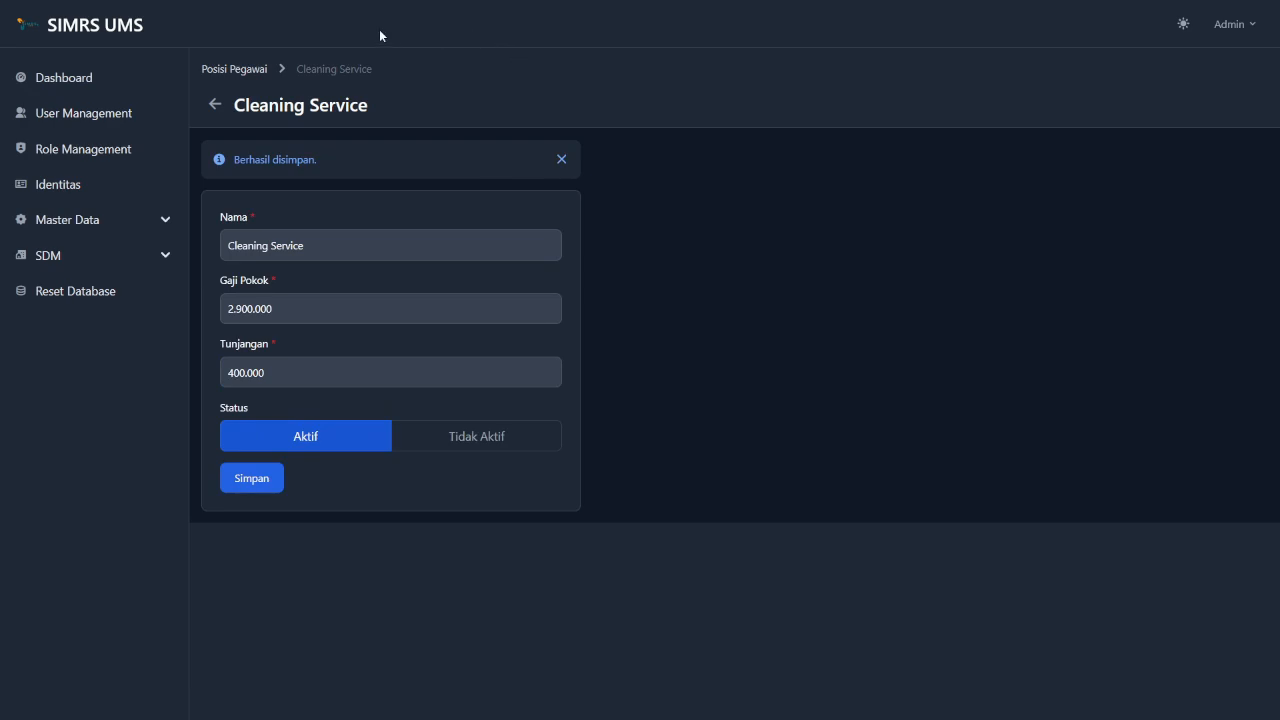
click(247, 72)
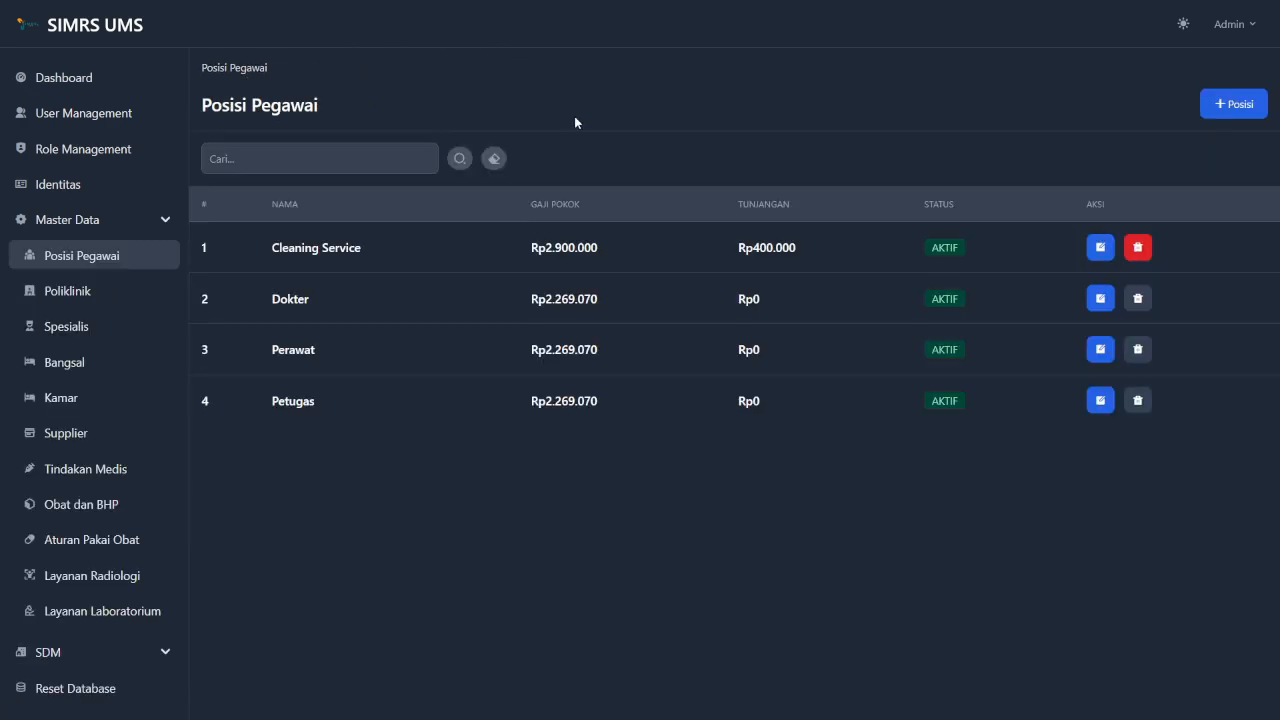
Search the positions for 'perawat', clear the search, then go to the Poliklinik list.
click(291, 160)
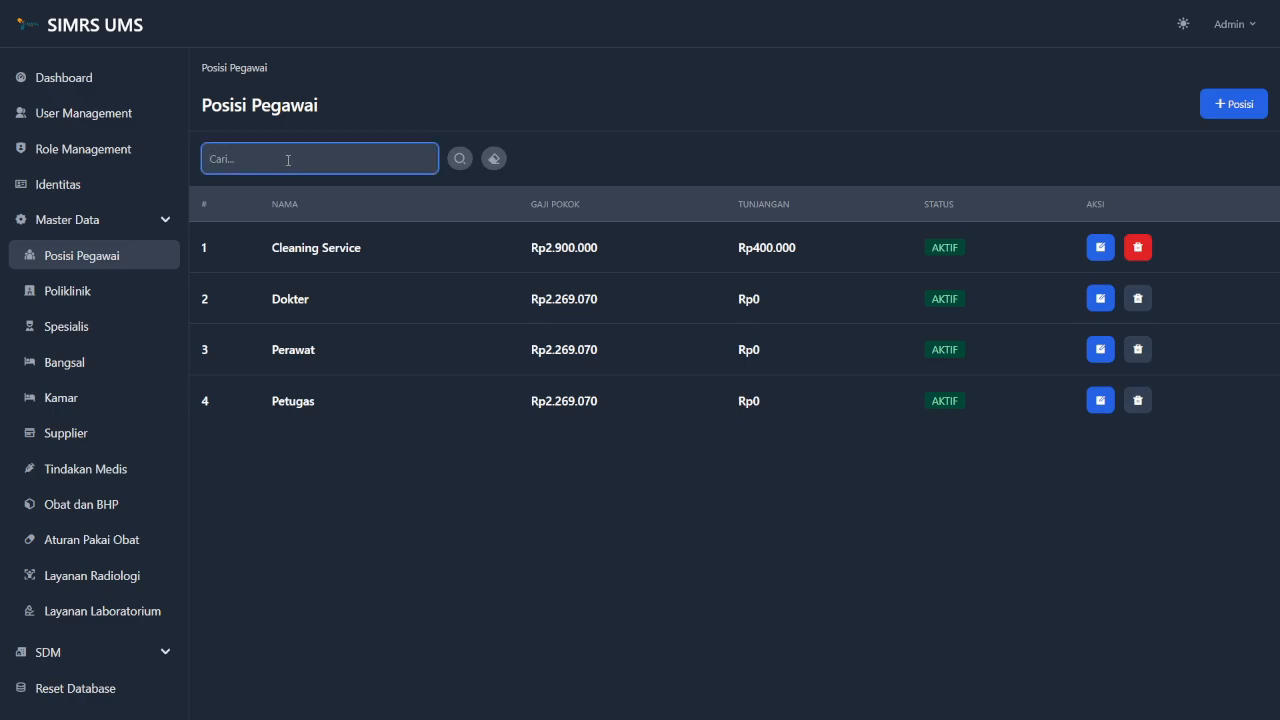
text(perawat)
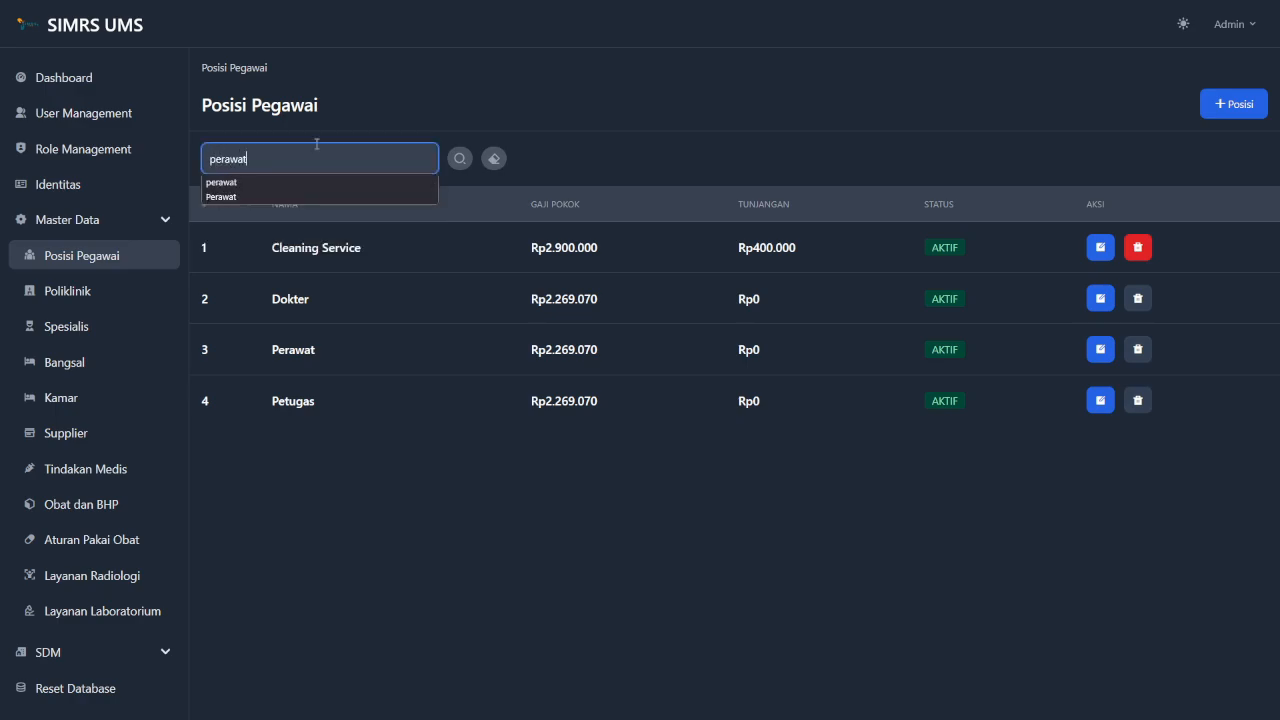
click(513, 90)
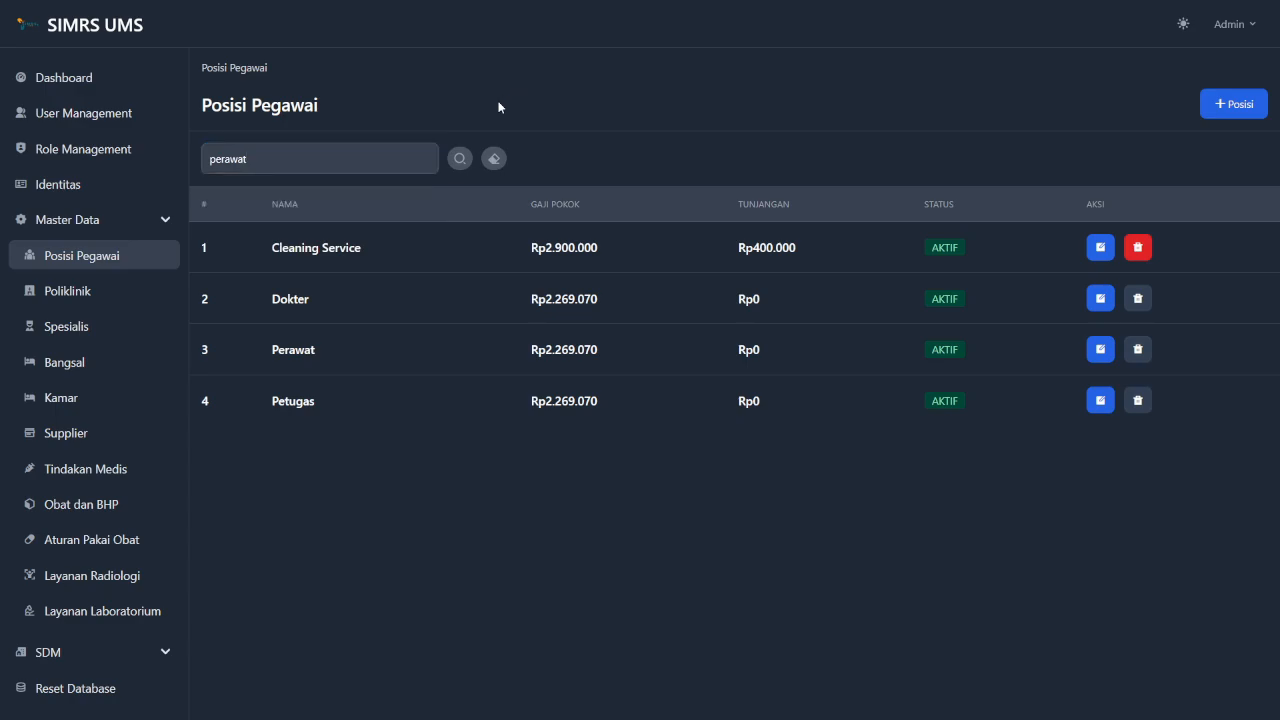
click(457, 160)
click(457, 160)
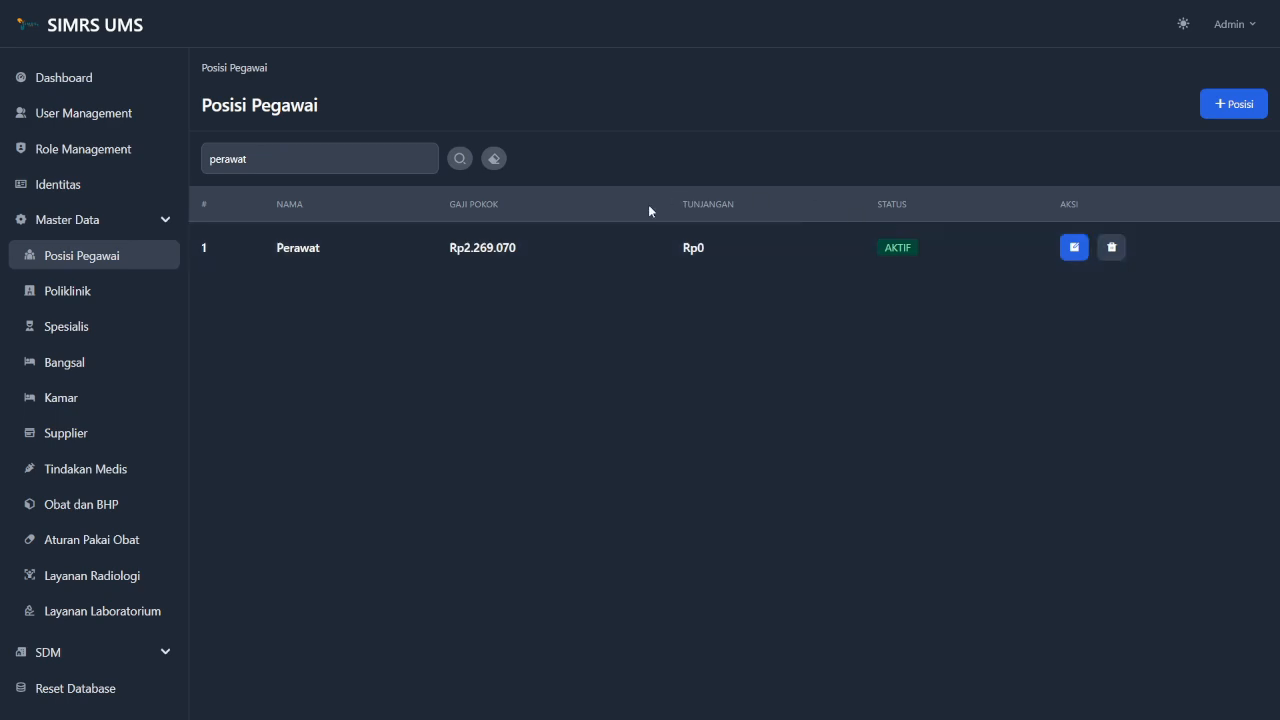
click(497, 160)
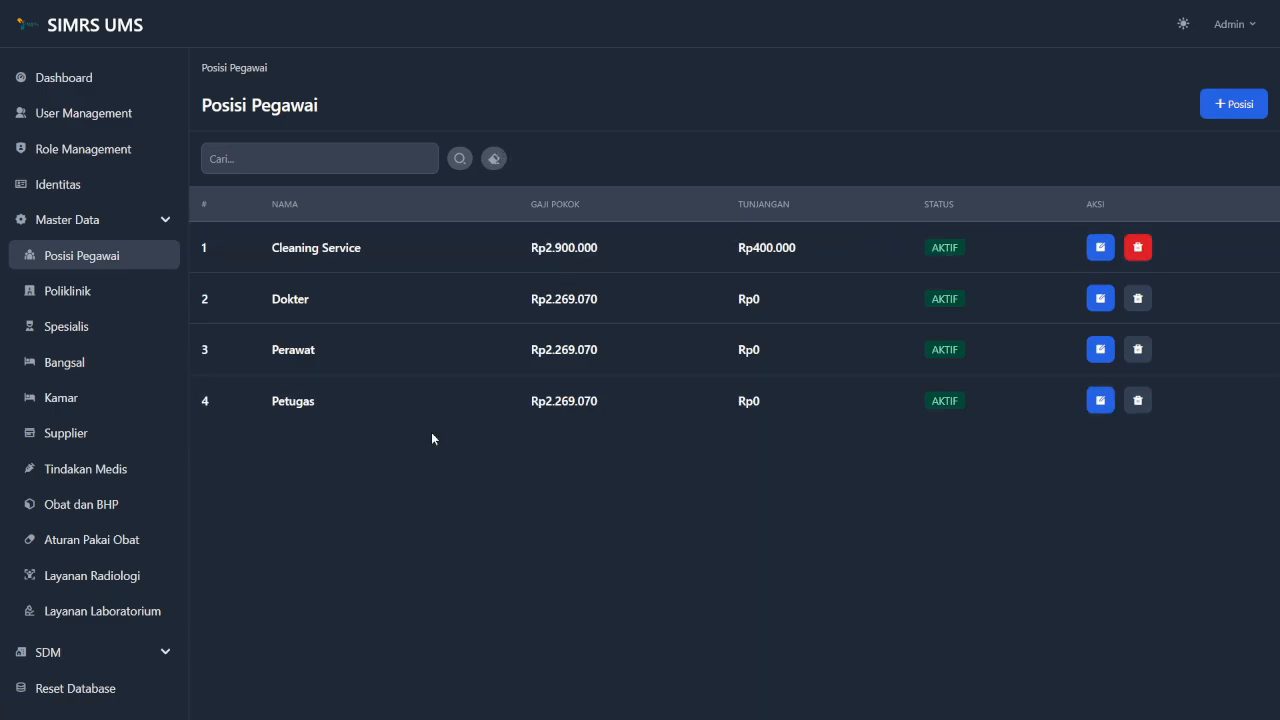
click(108, 290)
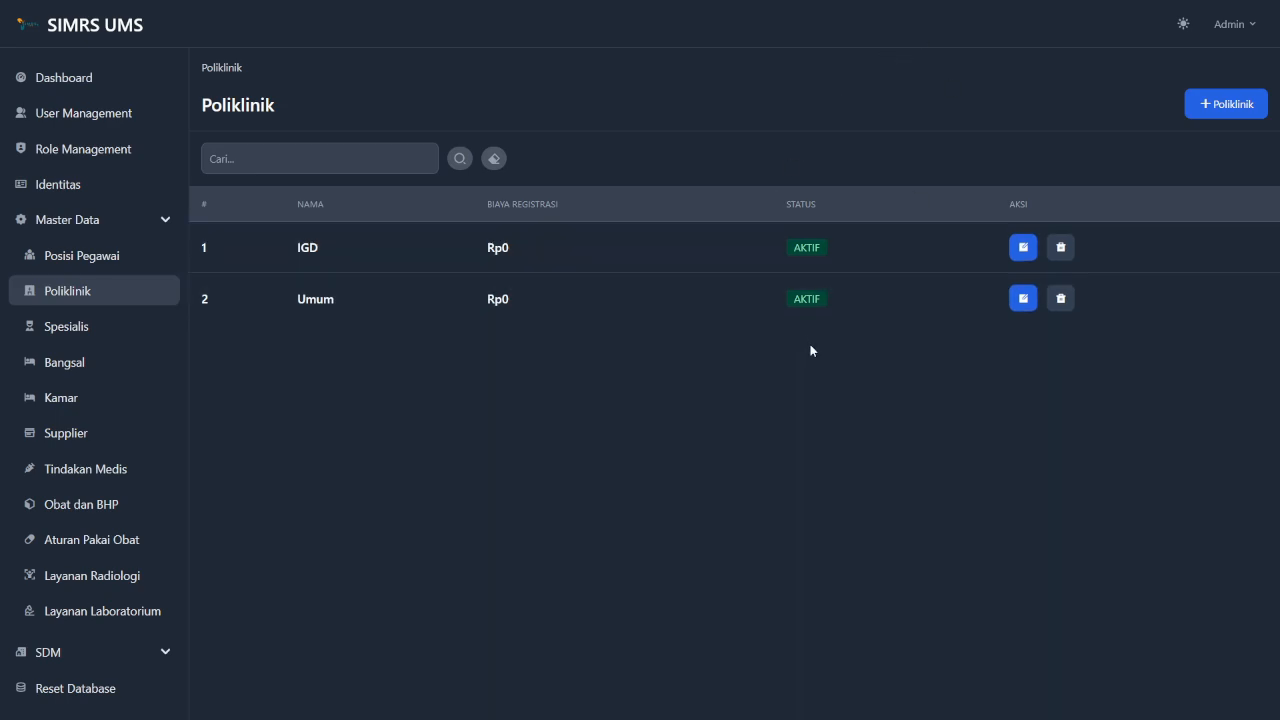
Start a new clinic named Anak with a Biaya Registrasi of 120000.
click(1243, 108)
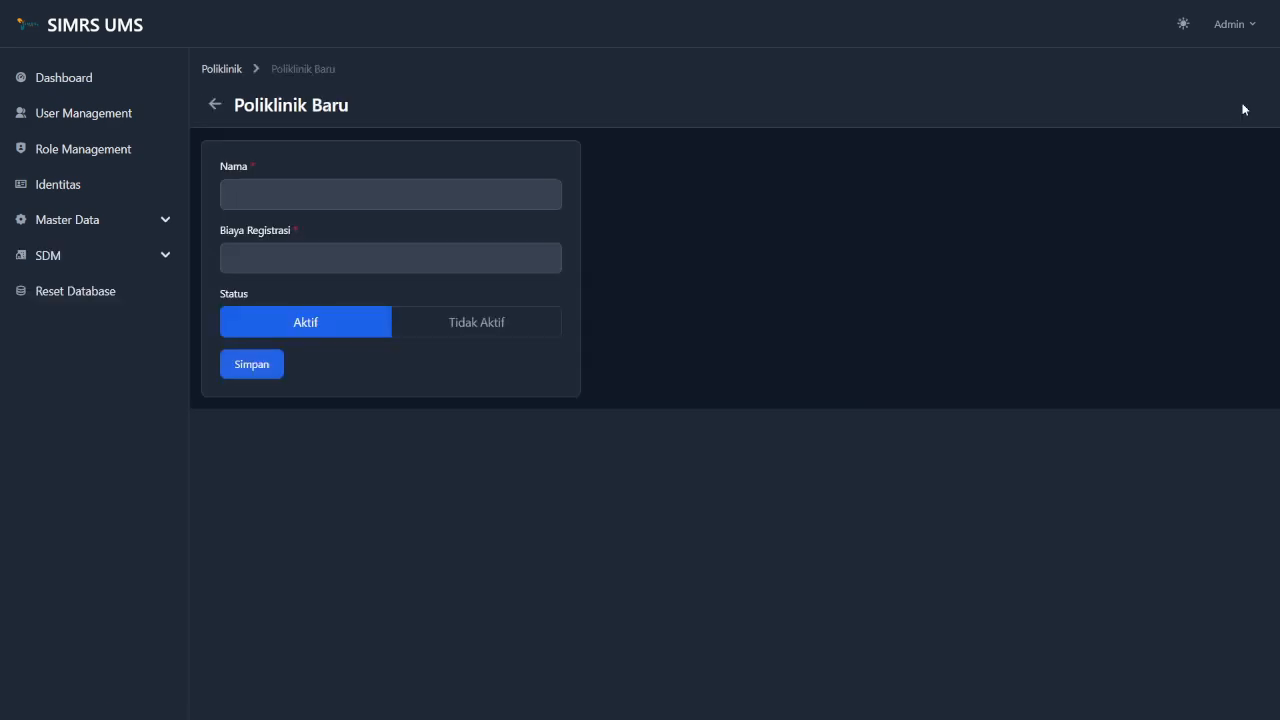
click(365, 194)
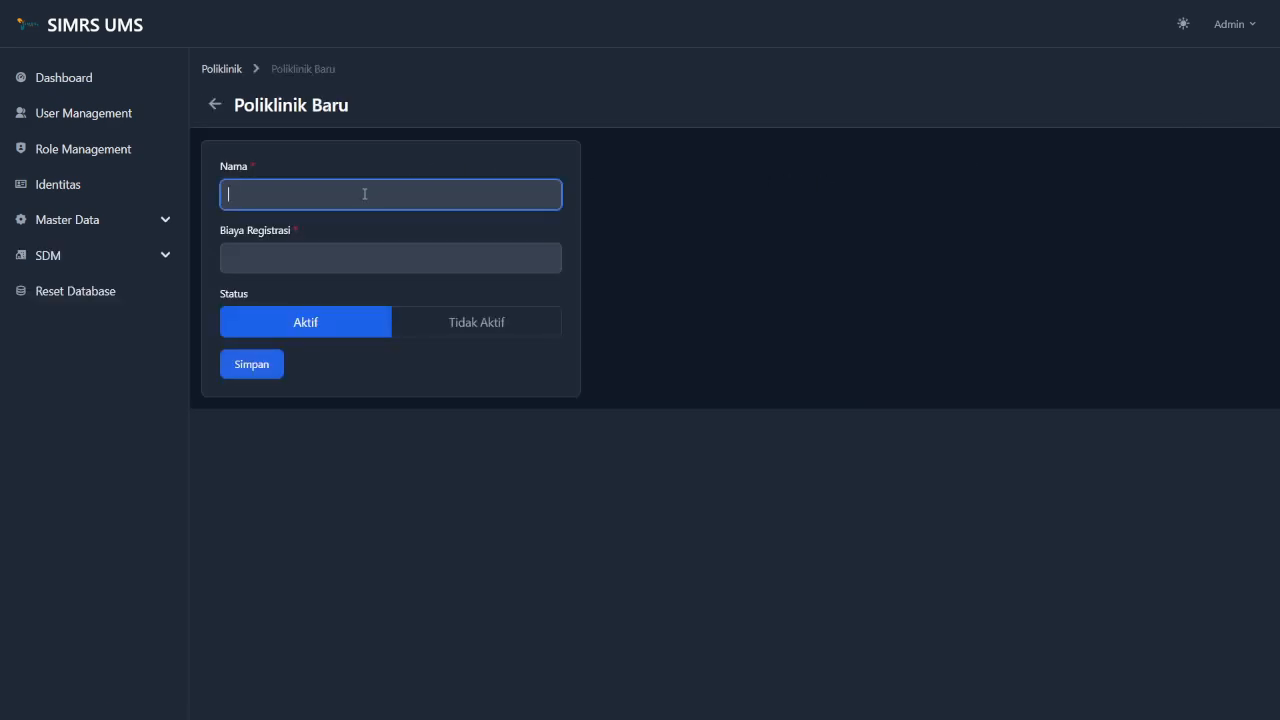
click(353, 258)
click(378, 174)
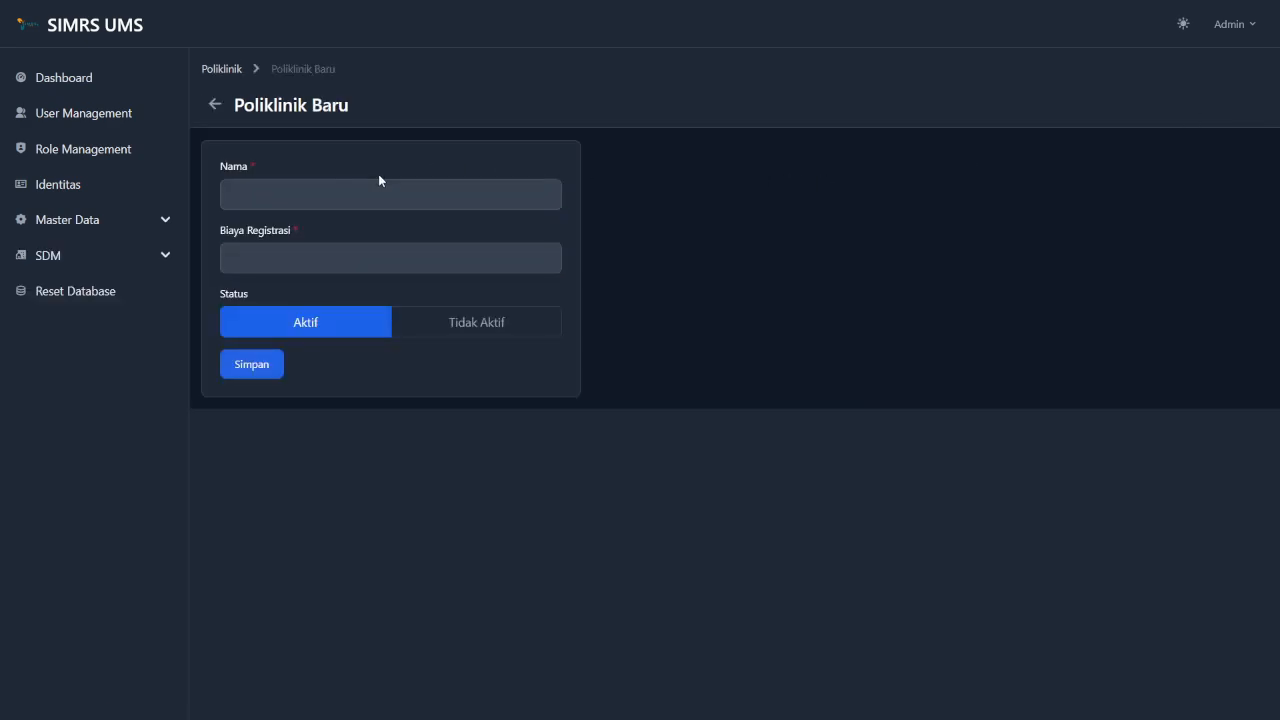
click(380, 194)
text(a)
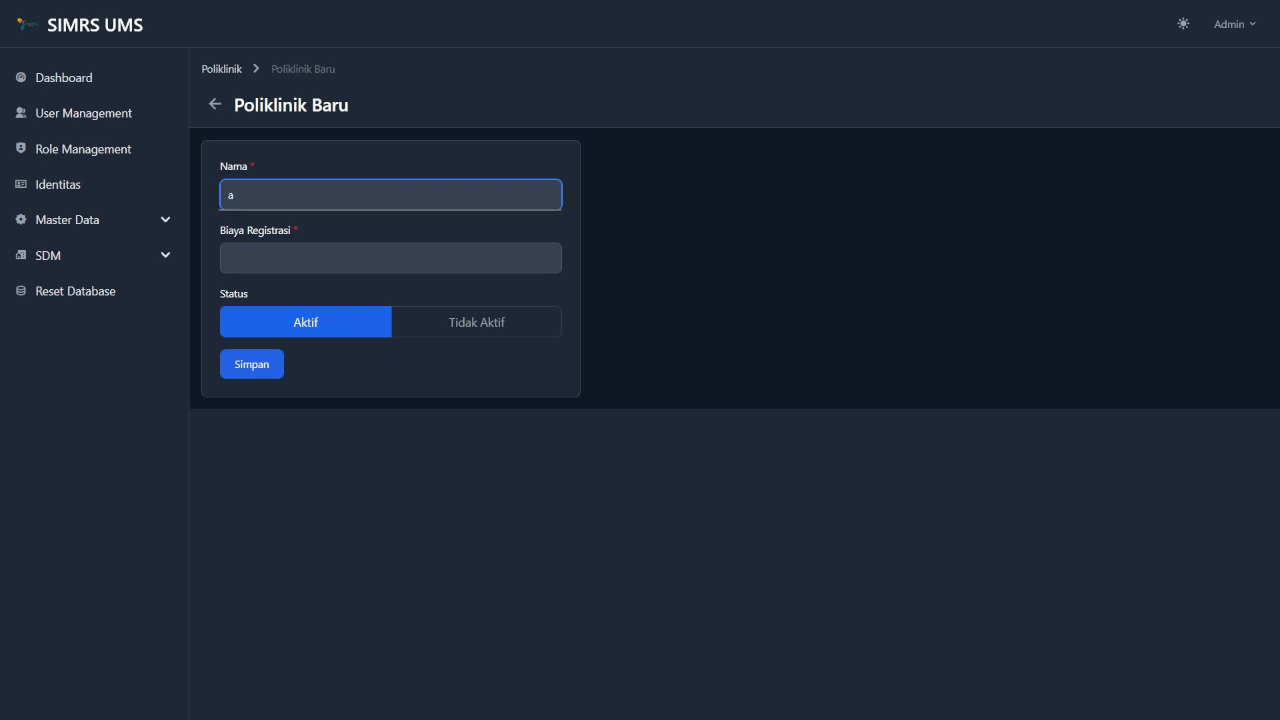
text(nak)
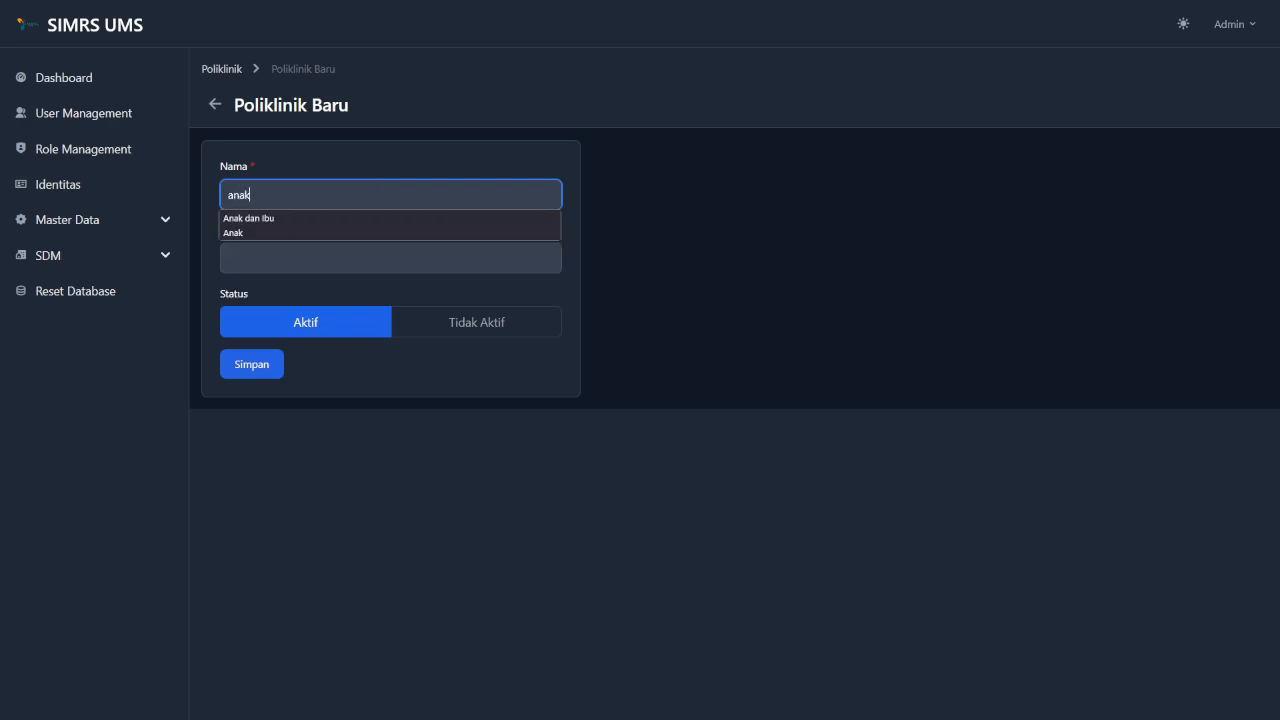
key(BackSpace)
key(BackSpace)
key(BackSpace)
key(BackSpace)
text(Anak)
key(Tab)
text(120000)
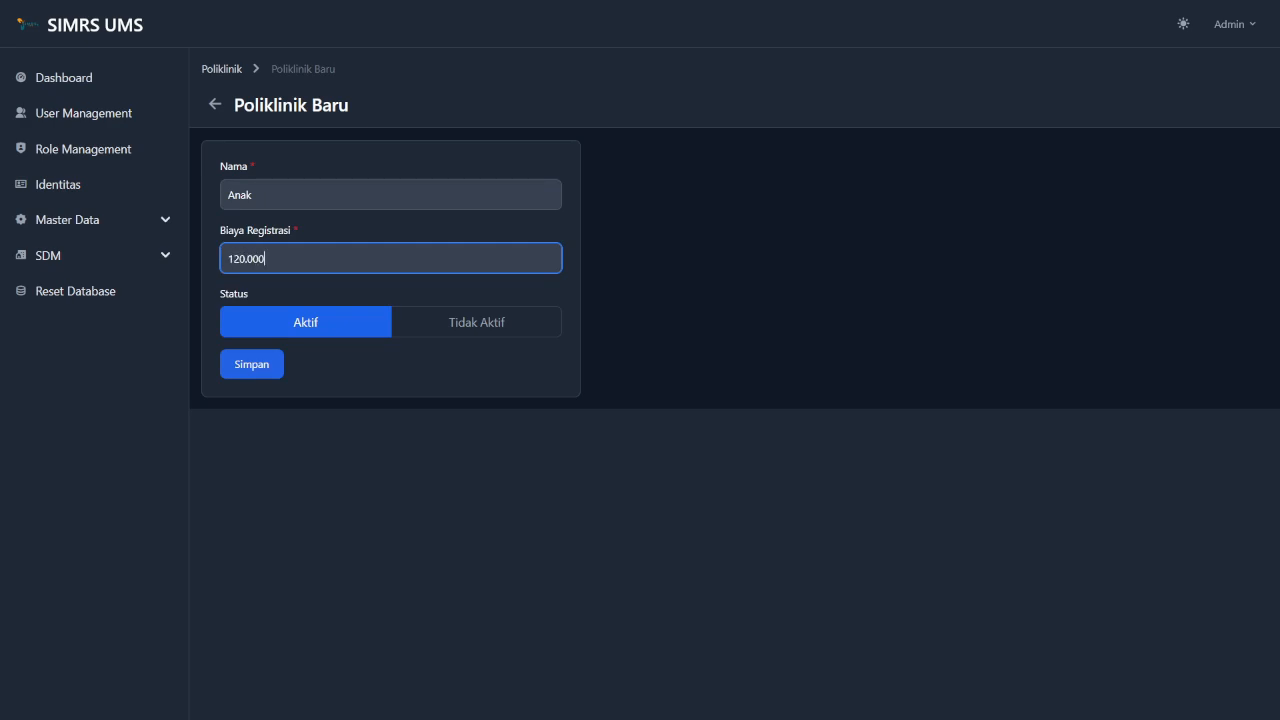
Keep the Anak clinic's status Aktif, save it and return to the Poliklinik list.
click(447, 329)
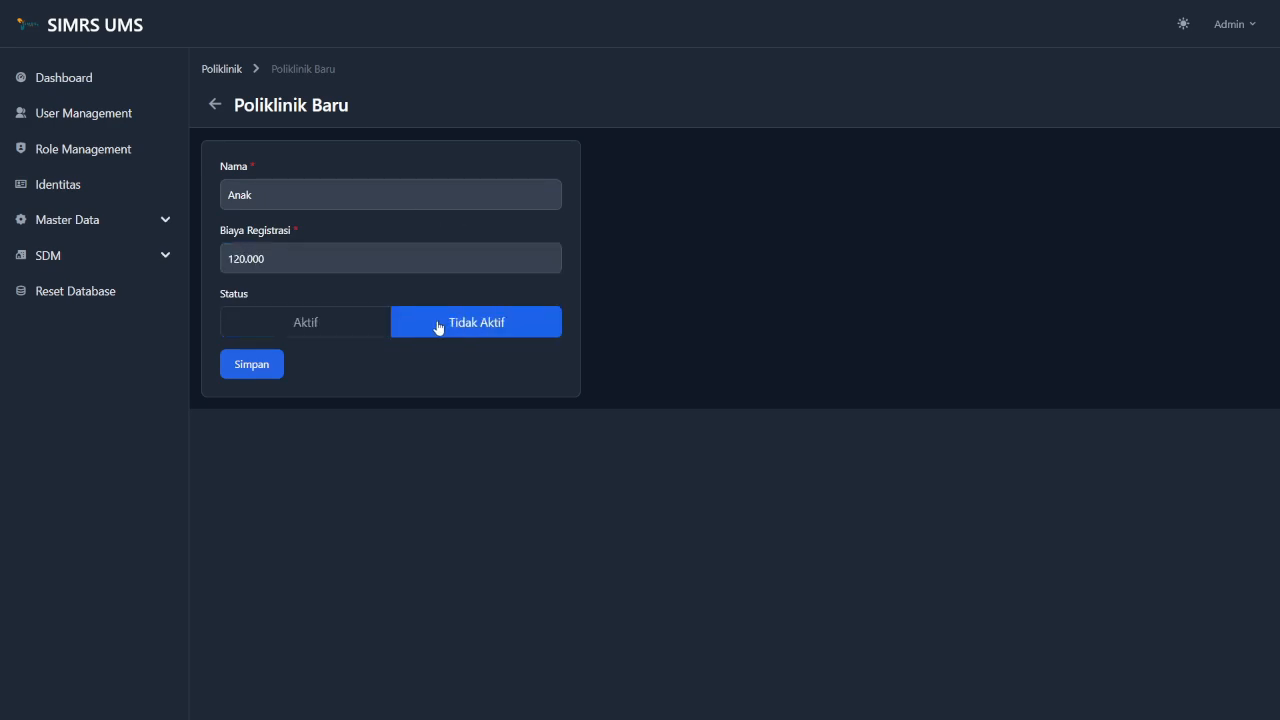
click(321, 322)
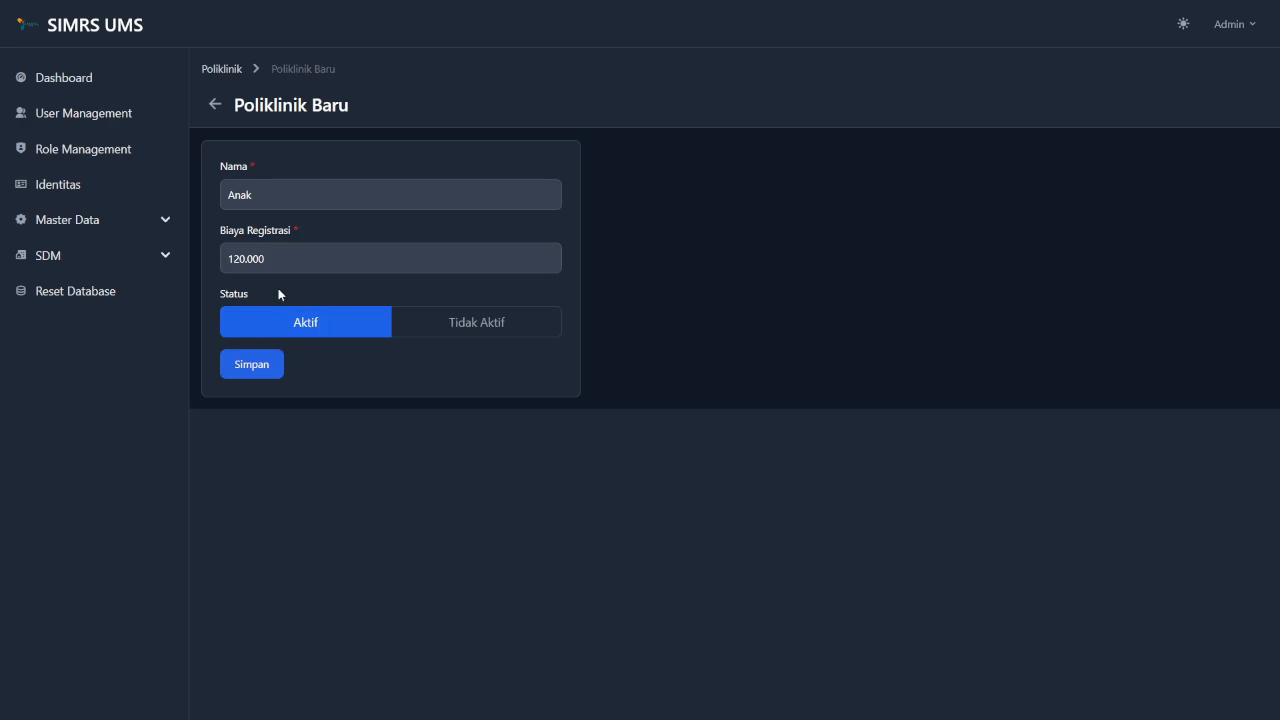
click(264, 365)
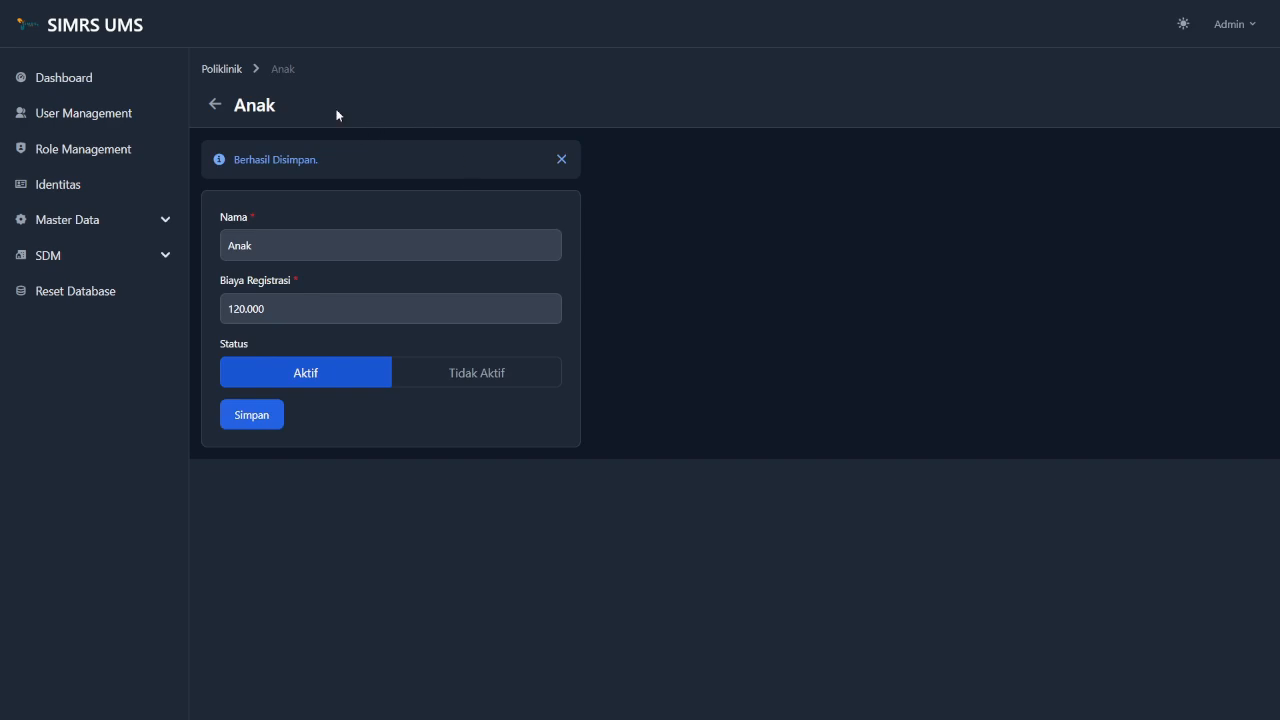
click(218, 70)
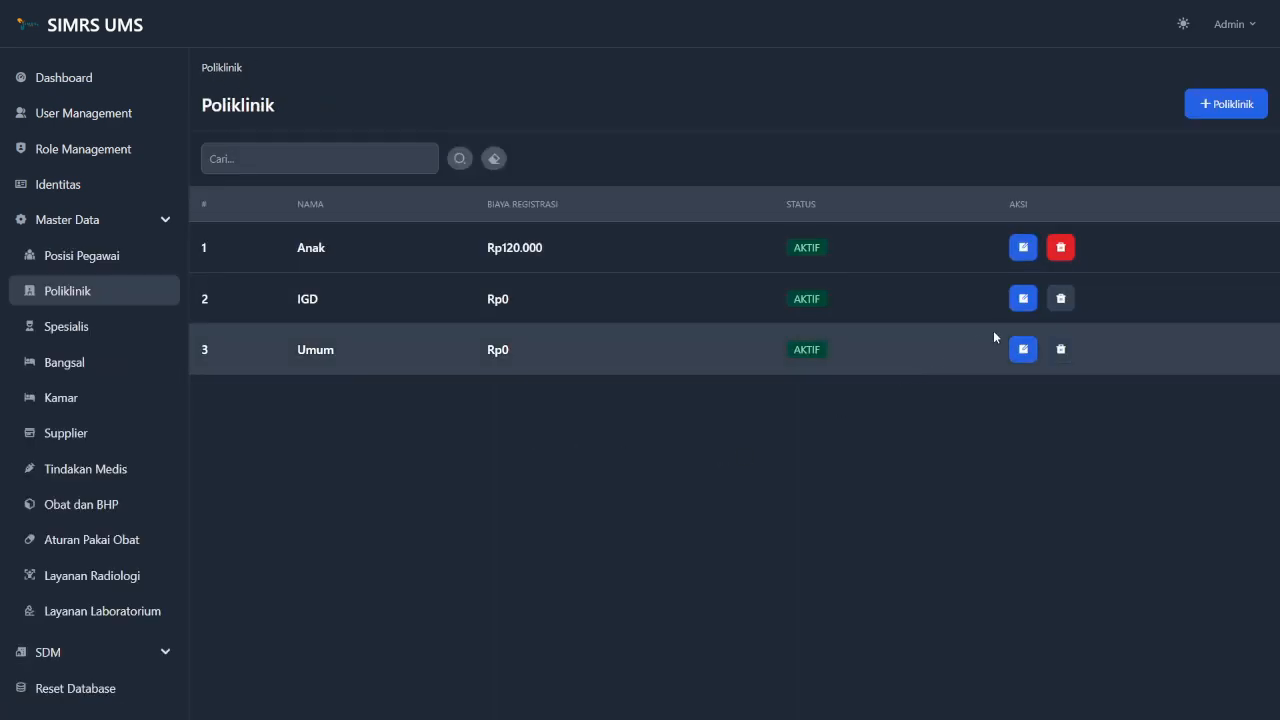
Change the Anak clinic's Biaya Registrasi from 120.000 to 100000, save, and return to the list.
click(1029, 251)
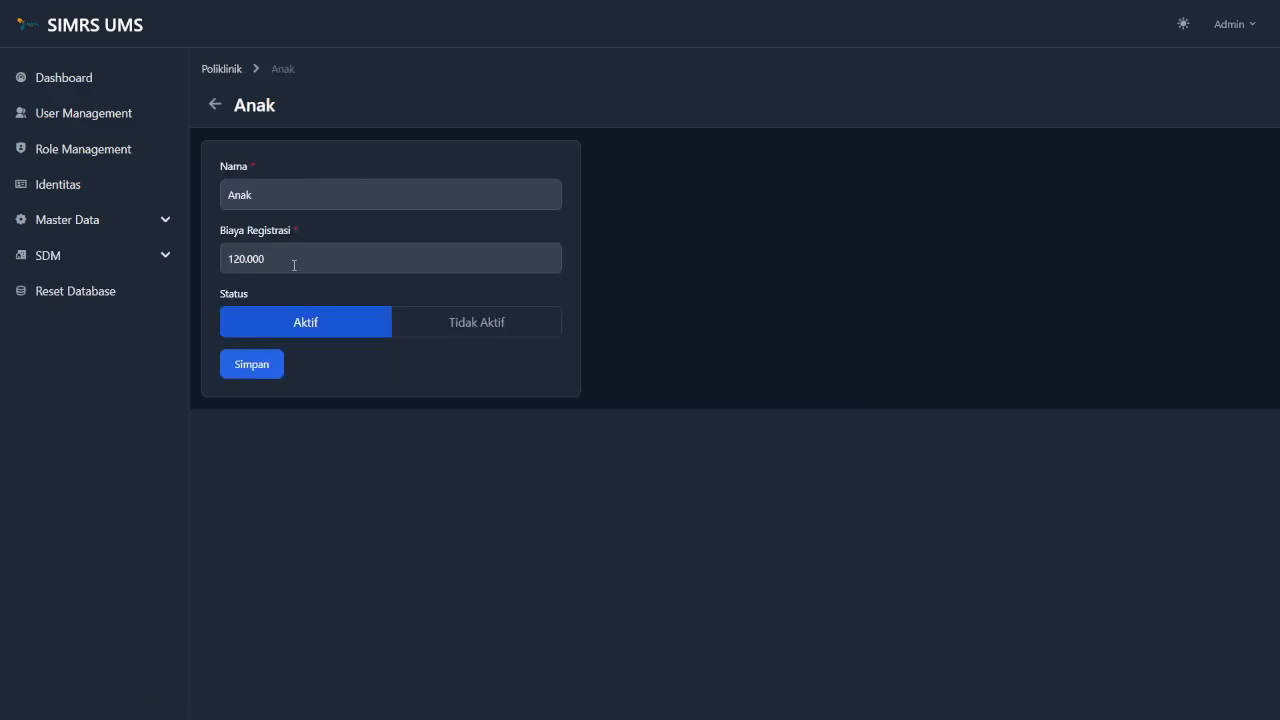
click(293, 266)
key(BackSpace)
key(BackSpace)
key(BackSpace)
key(BackSpace)
key(BackSpace)
key(BackSpace)
key(BackSpace)
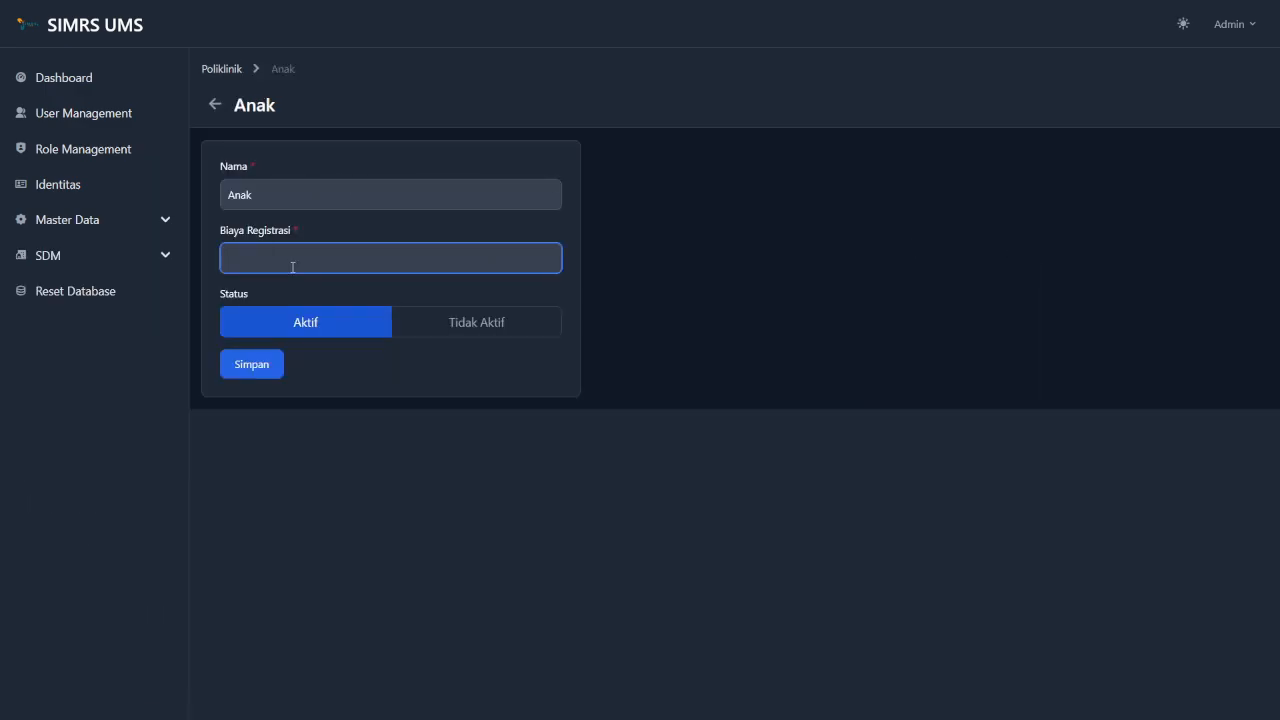
text(1000000)
click(349, 352)
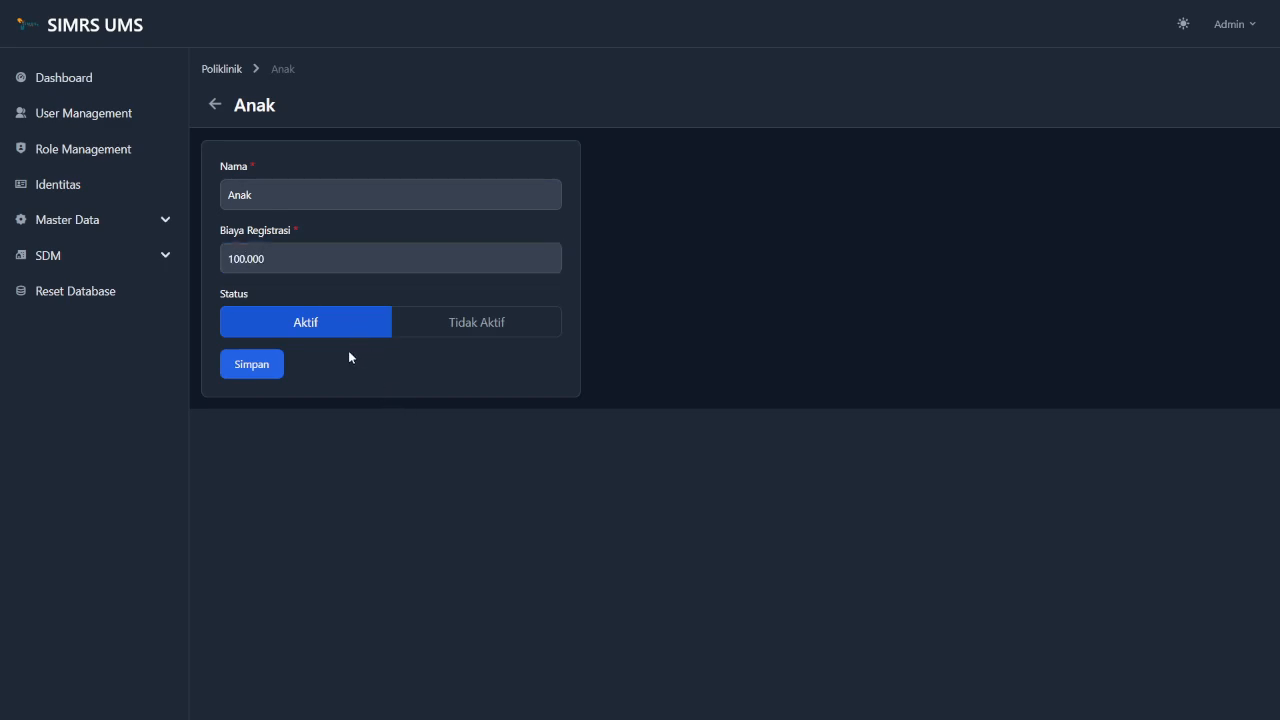
click(263, 371)
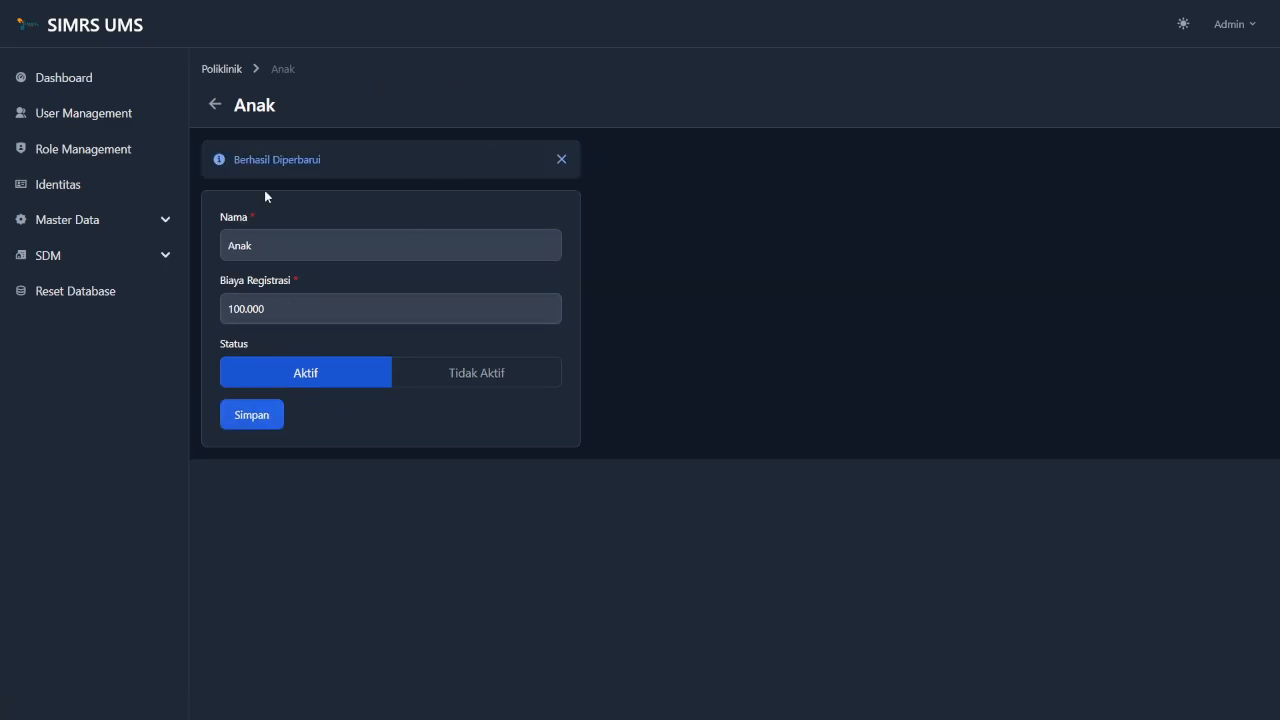
click(220, 70)
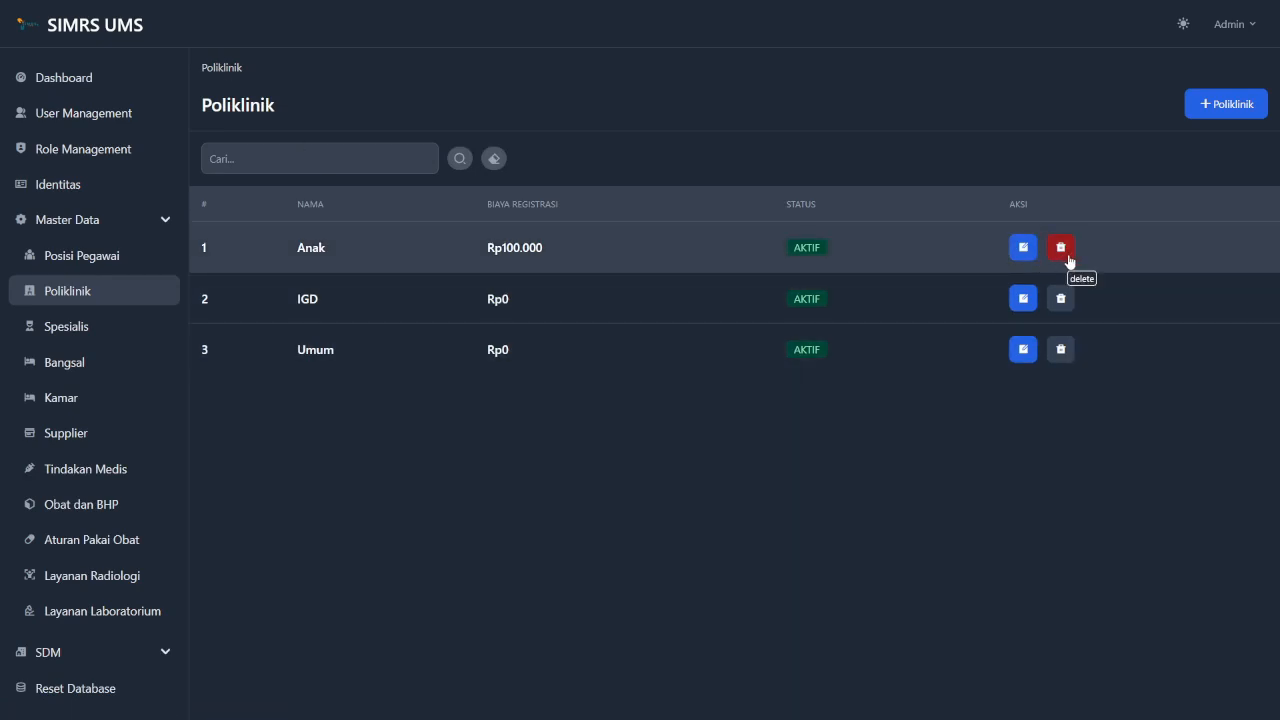
Delete the Anak clinic, confirm with Ya, and dismiss the Berhasil Dihapus banner.
click(1062, 248)
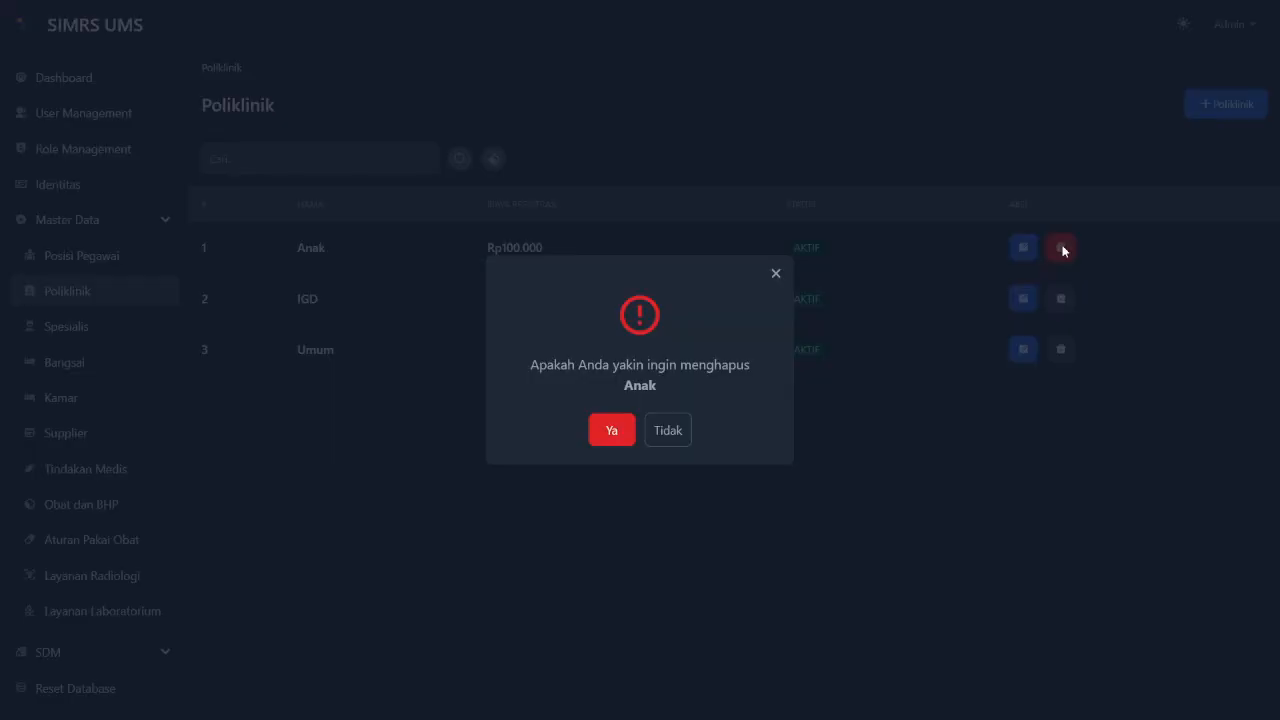
click(613, 441)
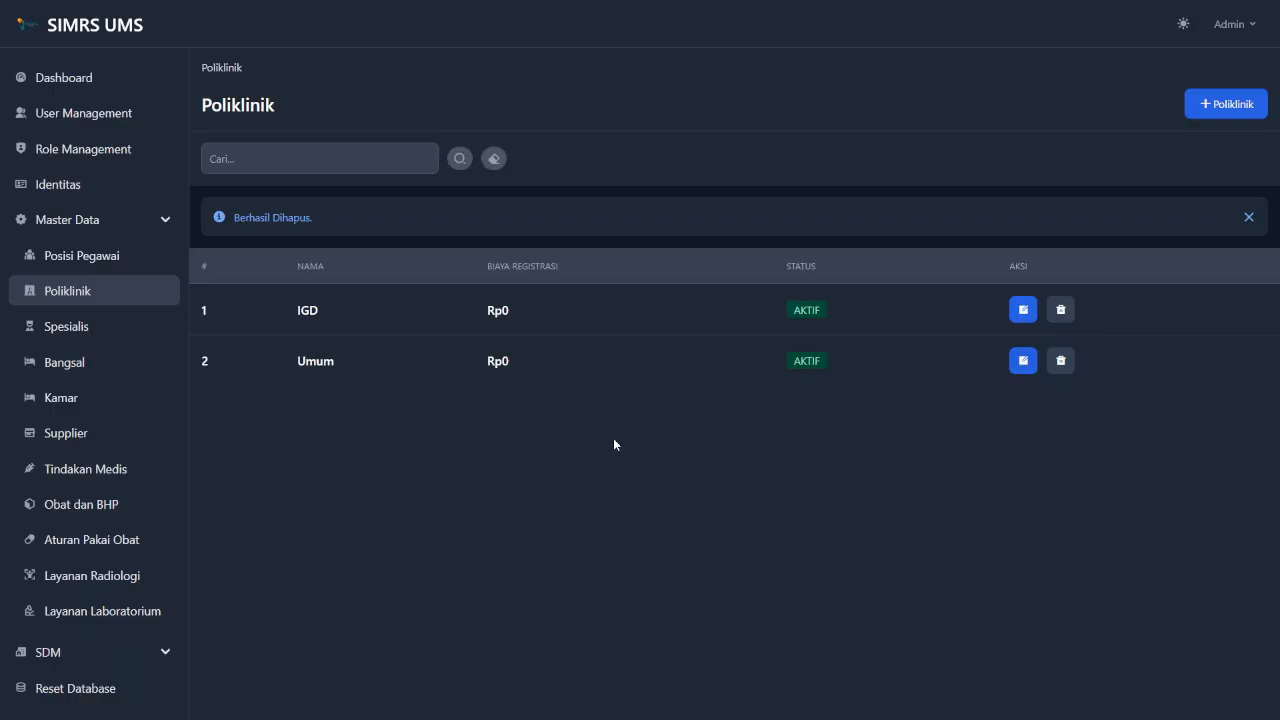
click(1249, 217)
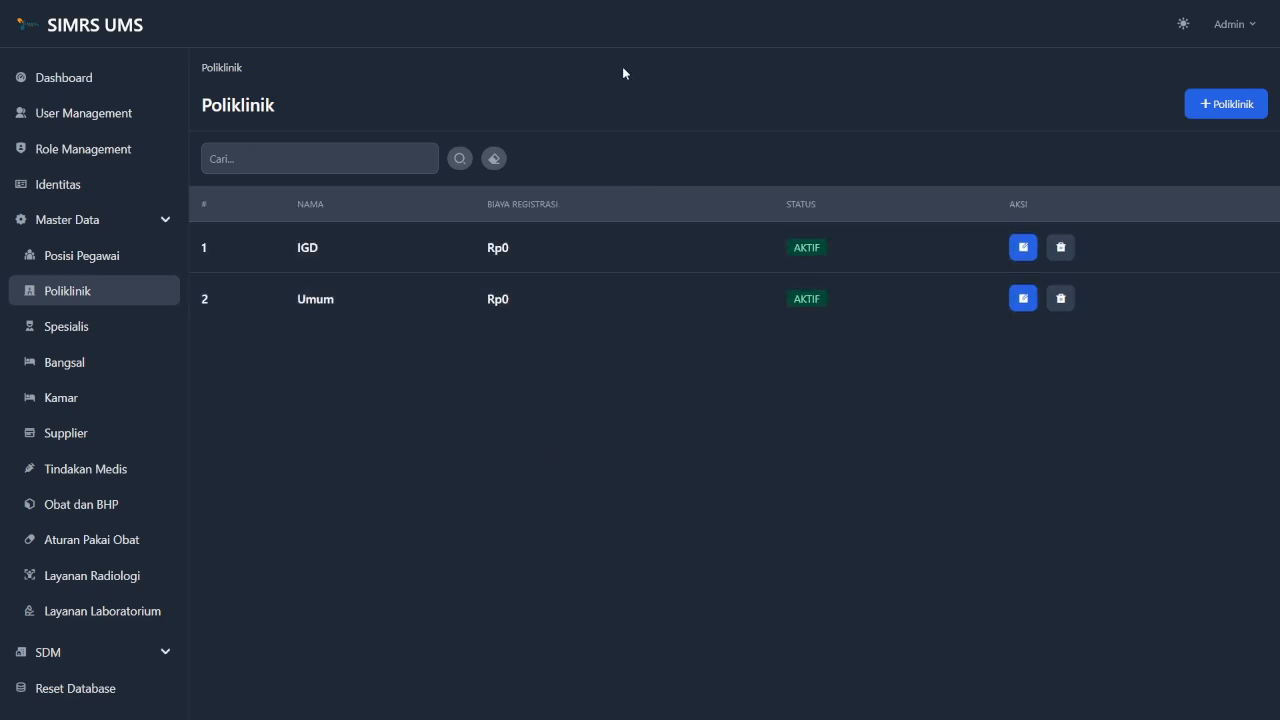
click(279, 160)
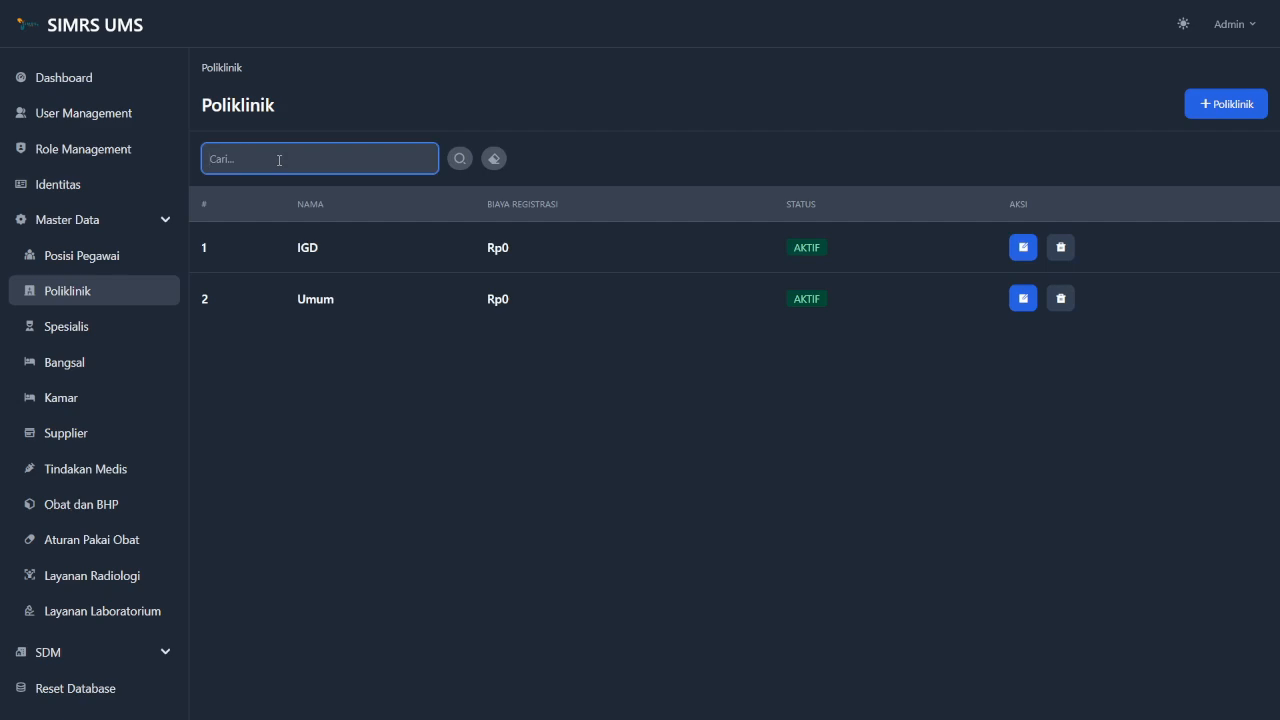
Filter the Poliklinik list by 'umum'.
text(umum)
click(573, 92)
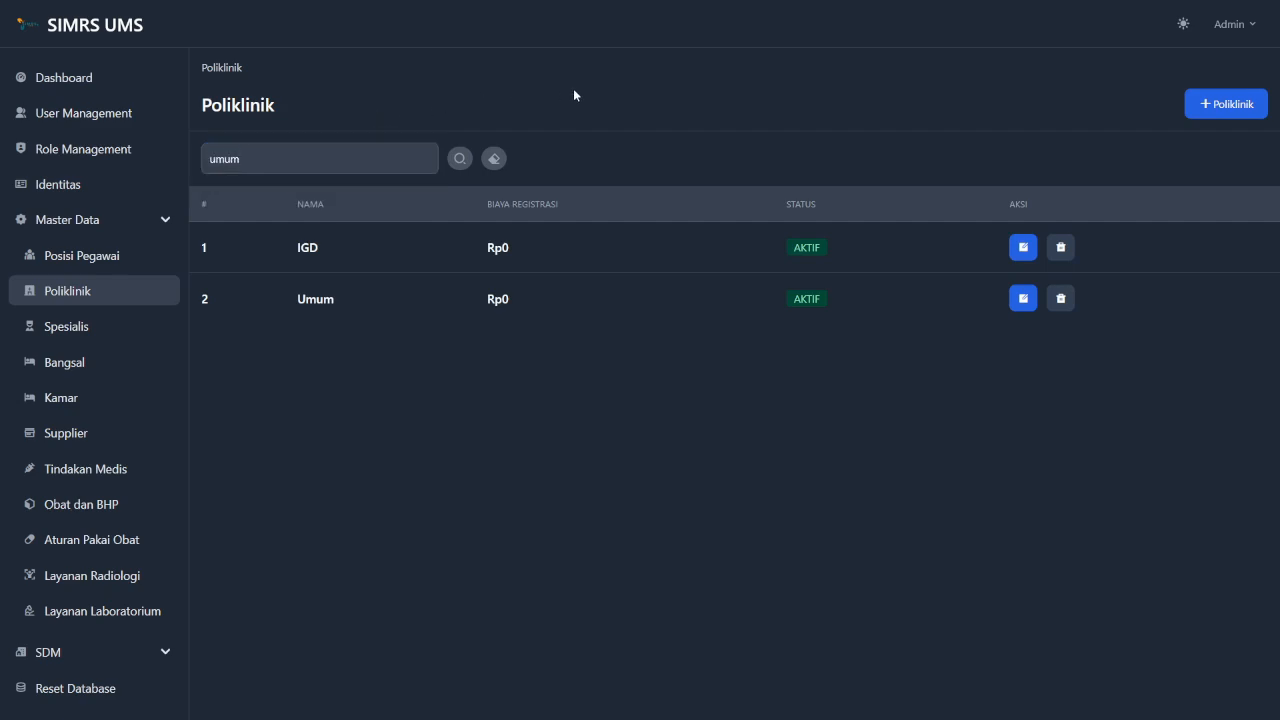
click(460, 160)
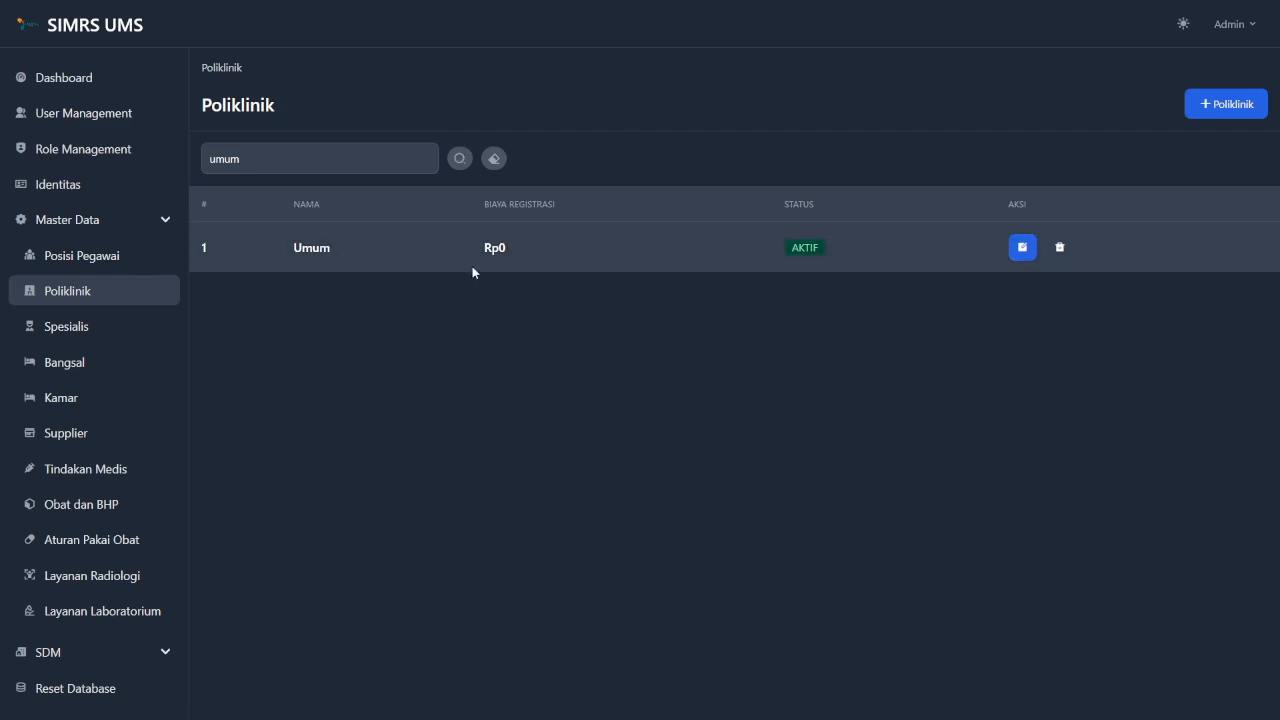
Clear the search so IGD and Umum both show, then go to the Spesialis list.
click(314, 160)
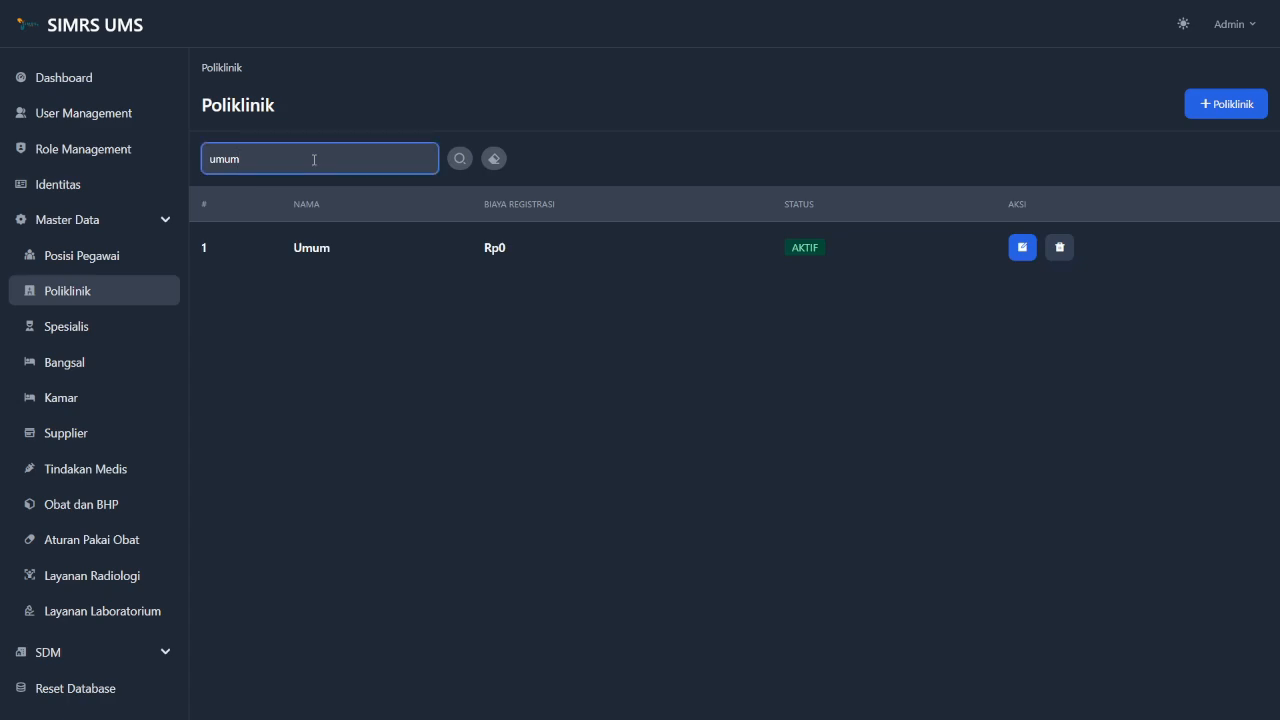
click(659, 341)
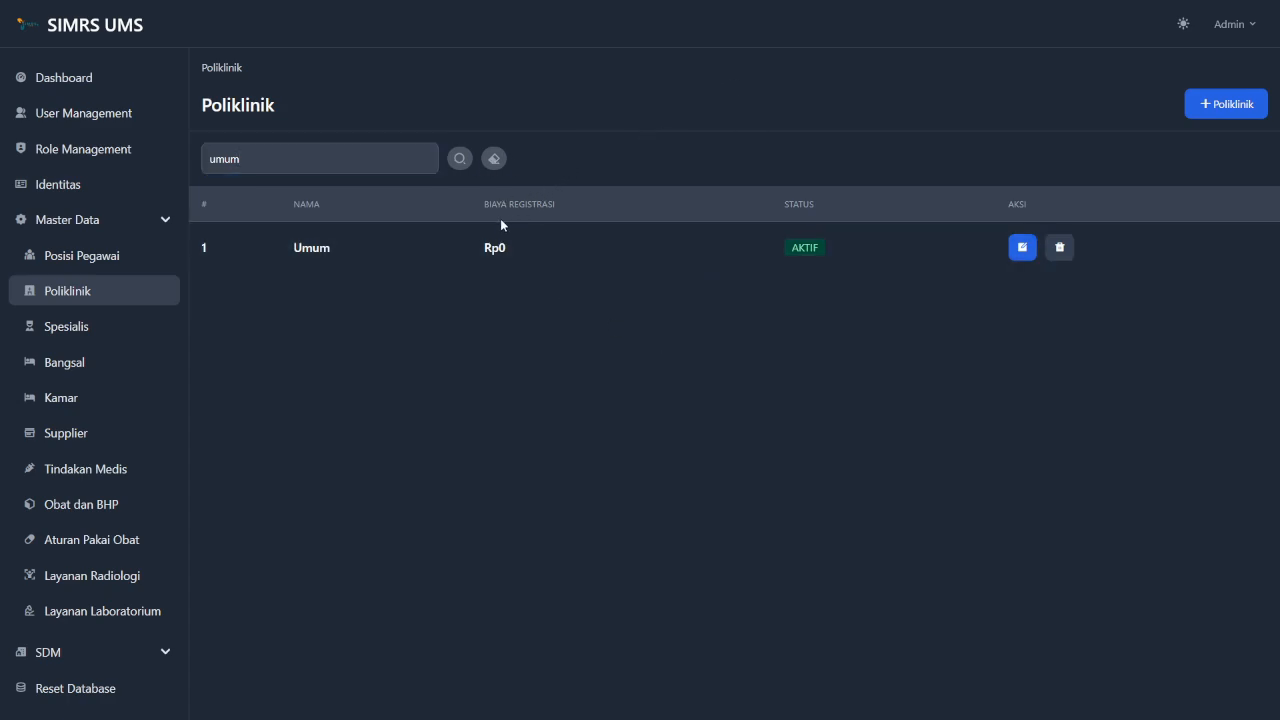
click(496, 159)
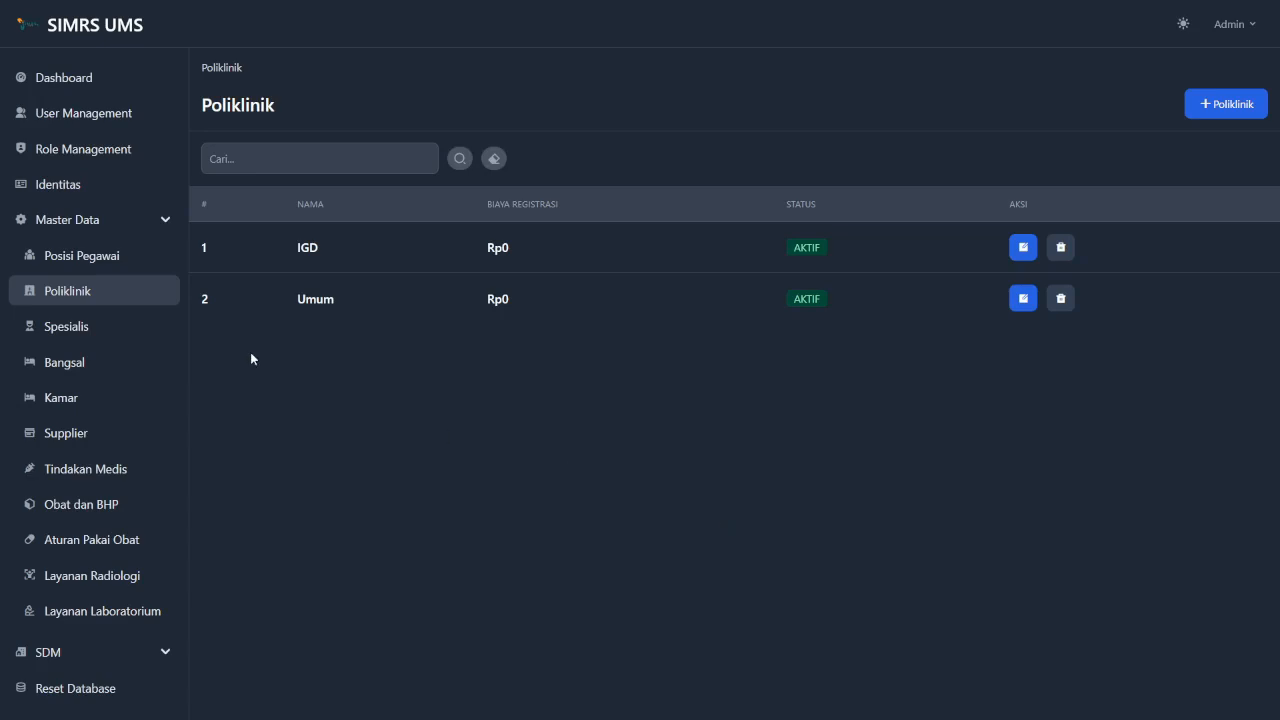
click(95, 327)
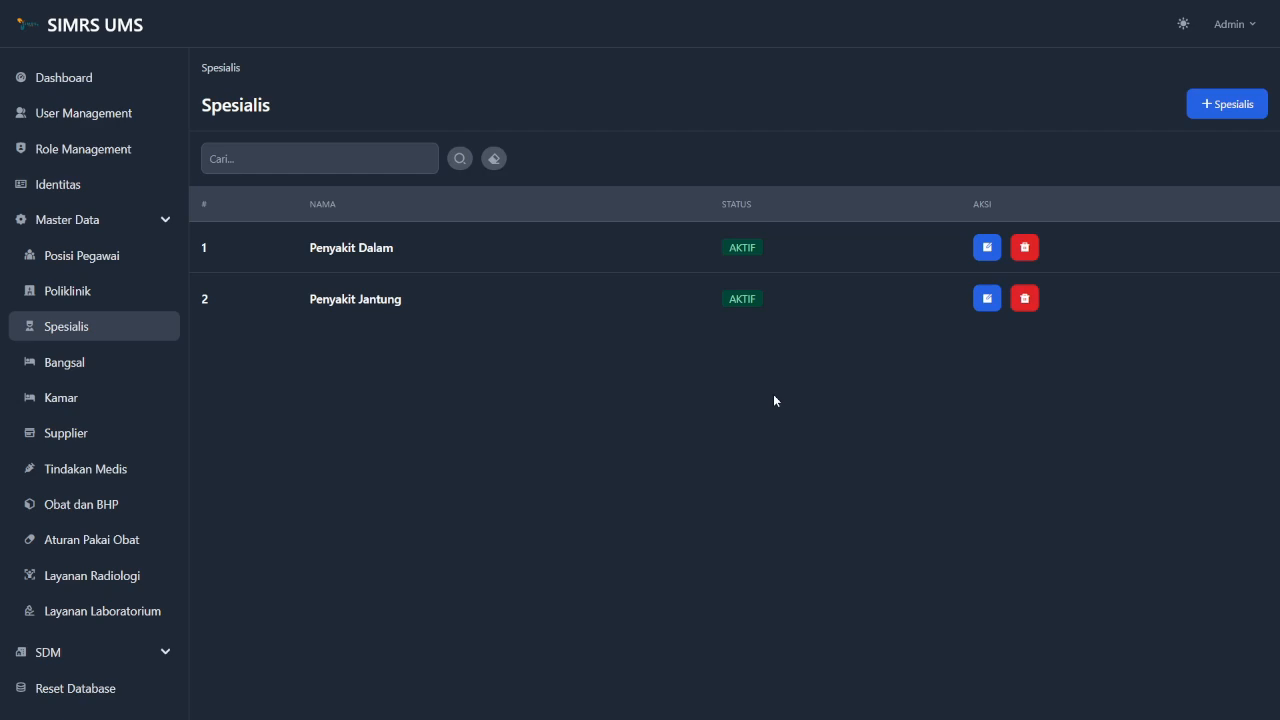
Add a new specialty named 'Anak' with status Aktif, save it, and return to the Spesialis list.
click(1228, 112)
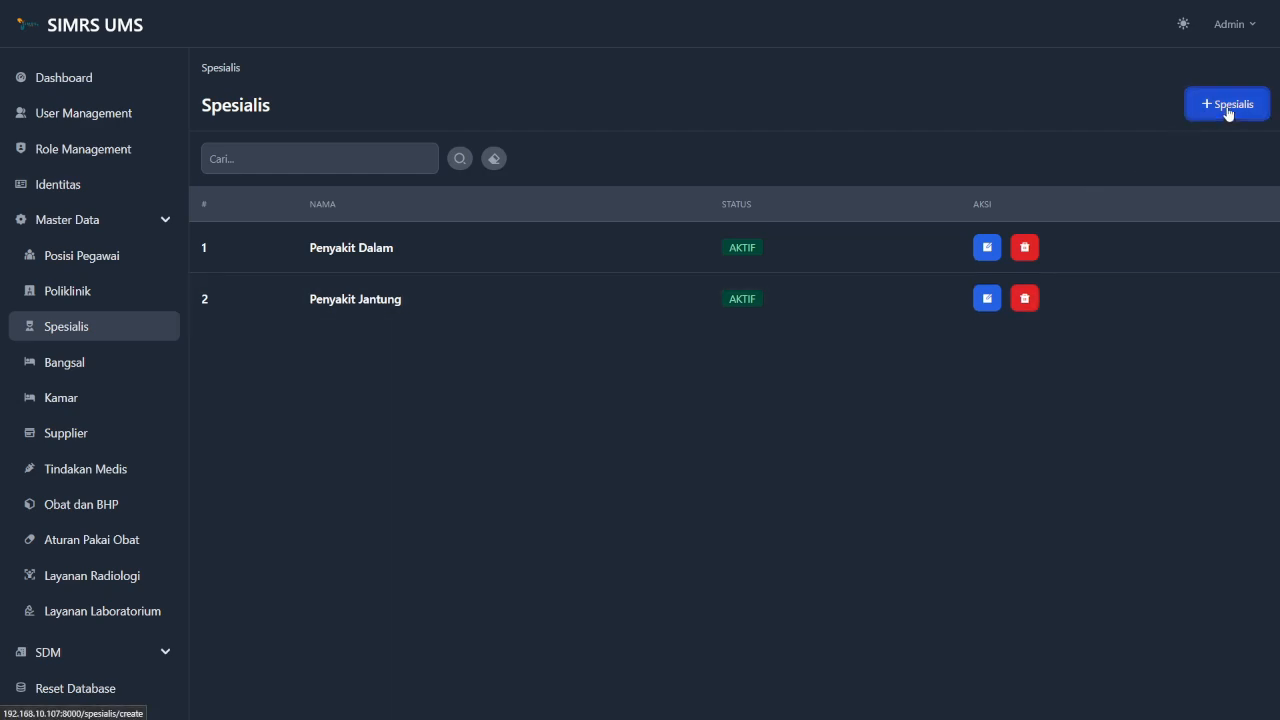
click(459, 198)
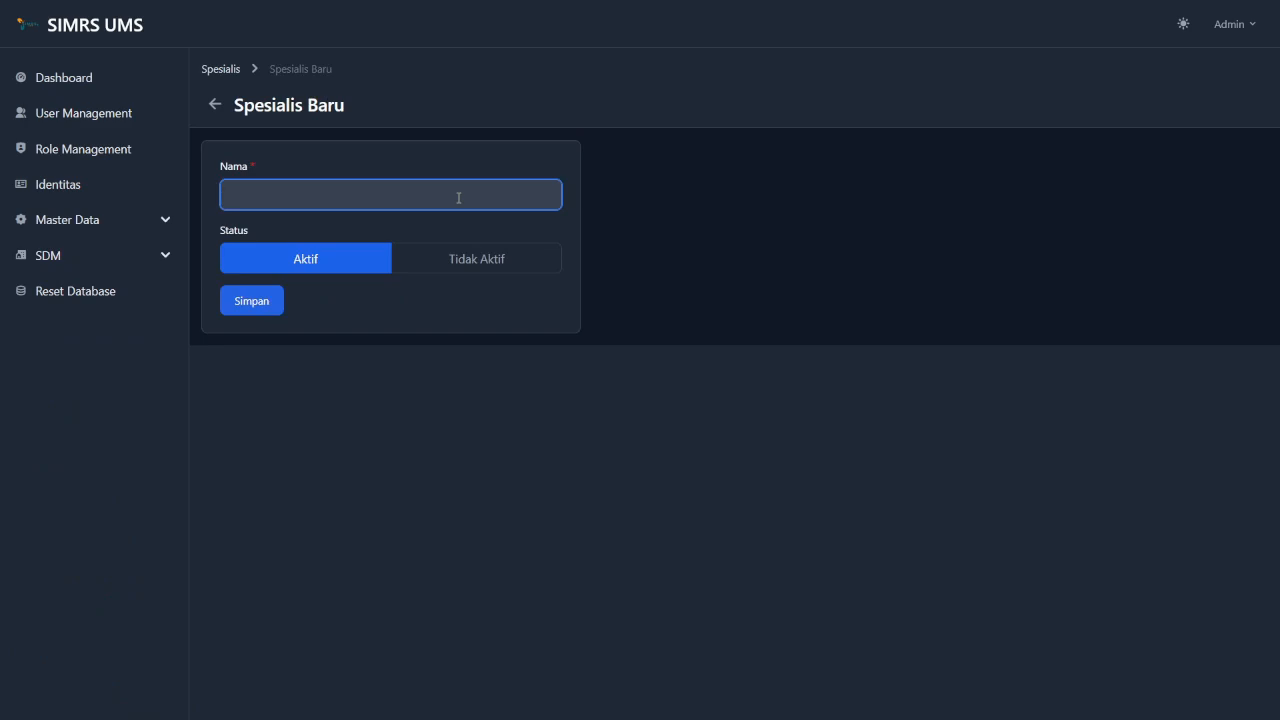
text(Anak)
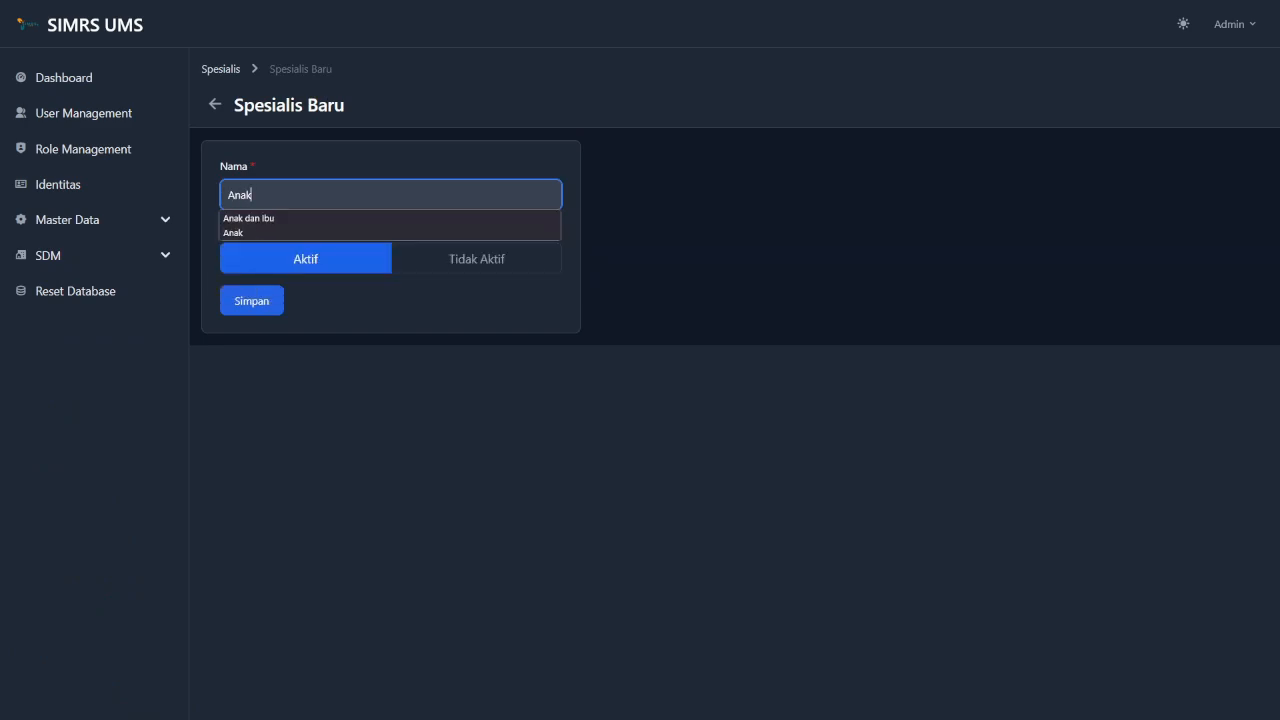
click(613, 246)
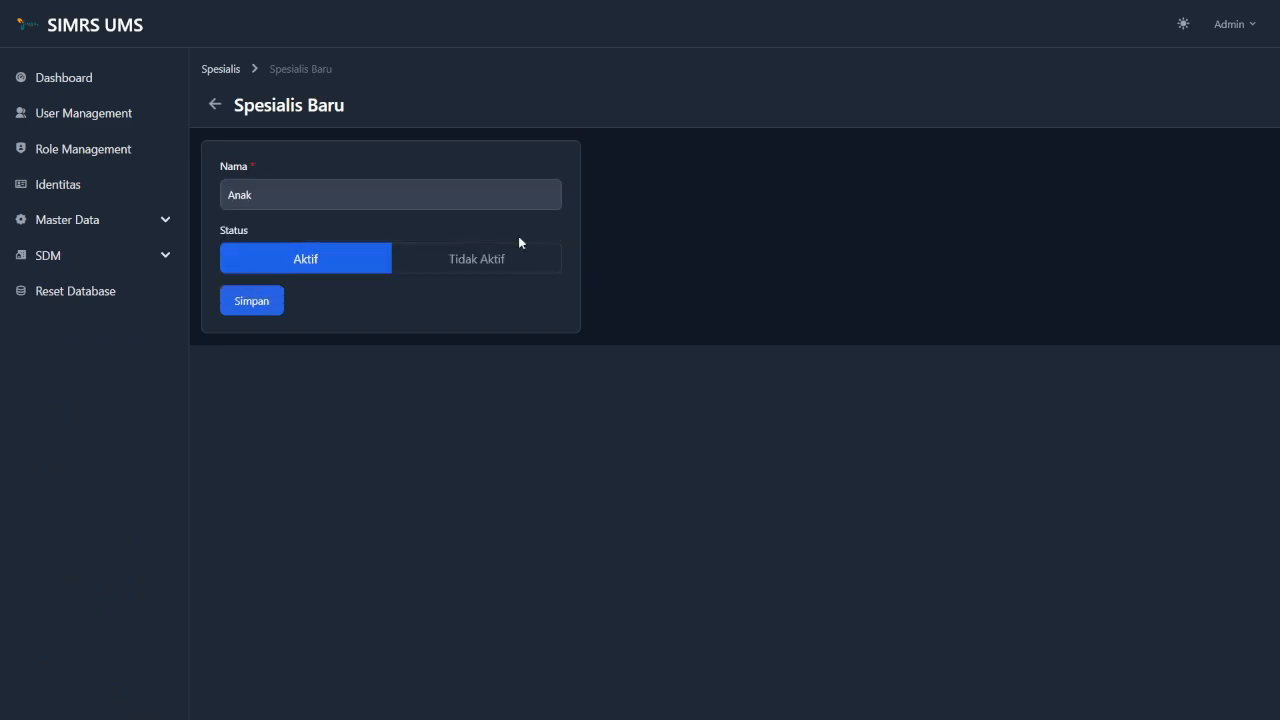
click(455, 264)
click(336, 257)
click(457, 256)
click(355, 263)
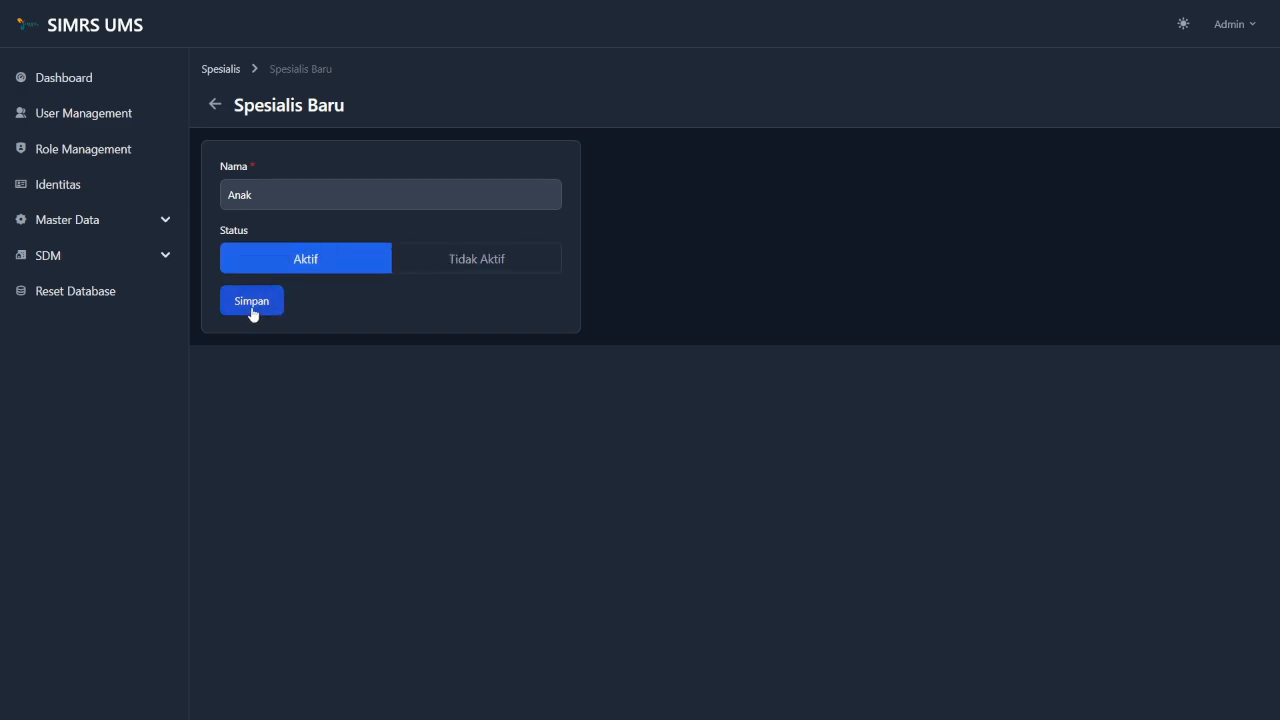
click(256, 308)
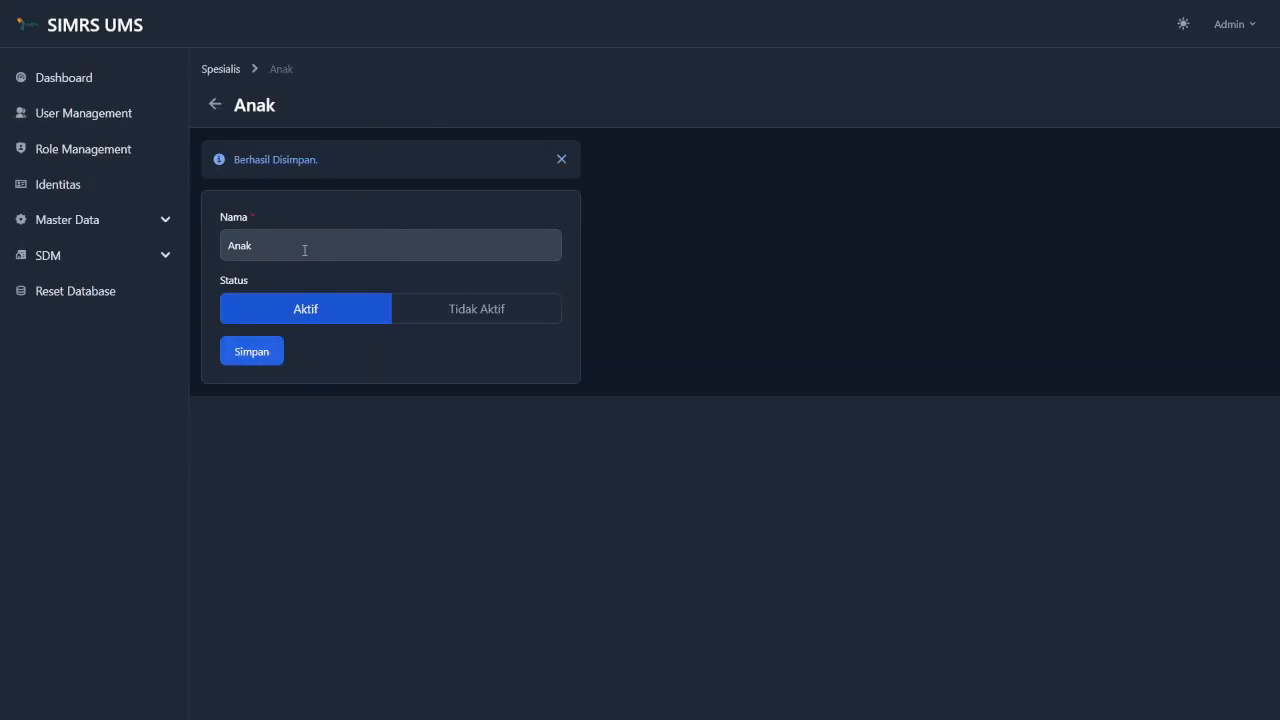
click(561, 159)
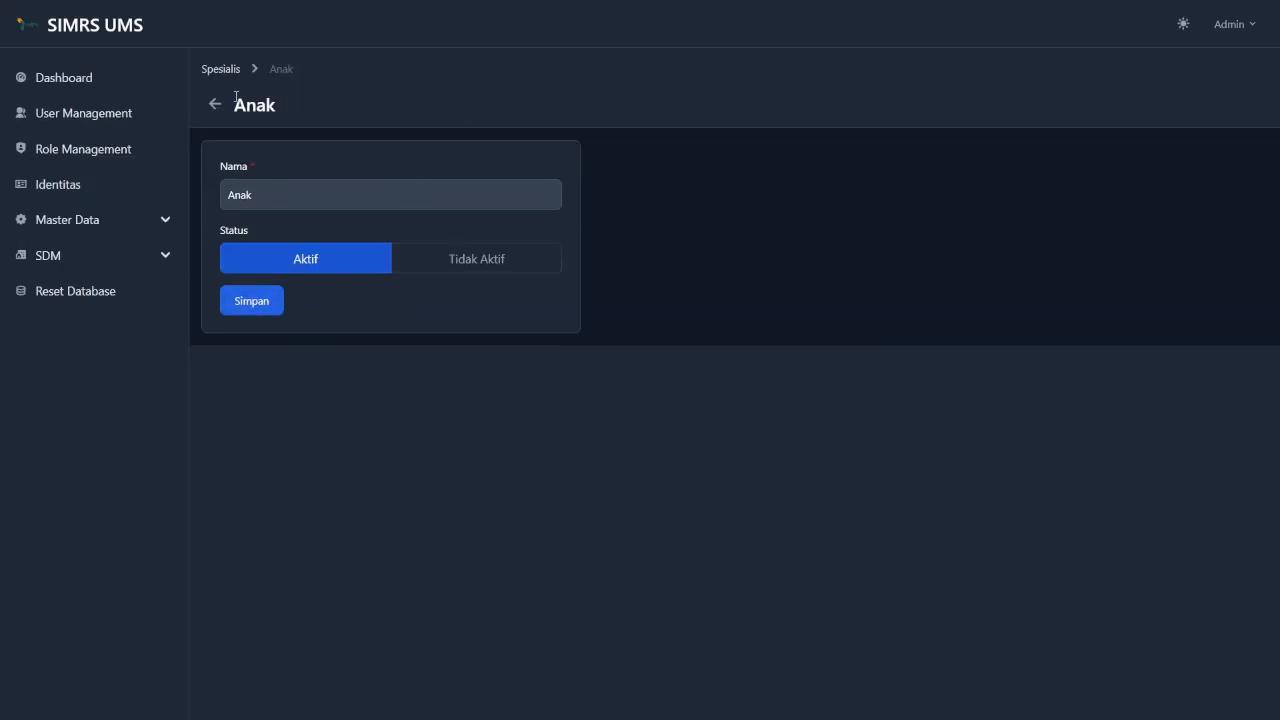
click(232, 68)
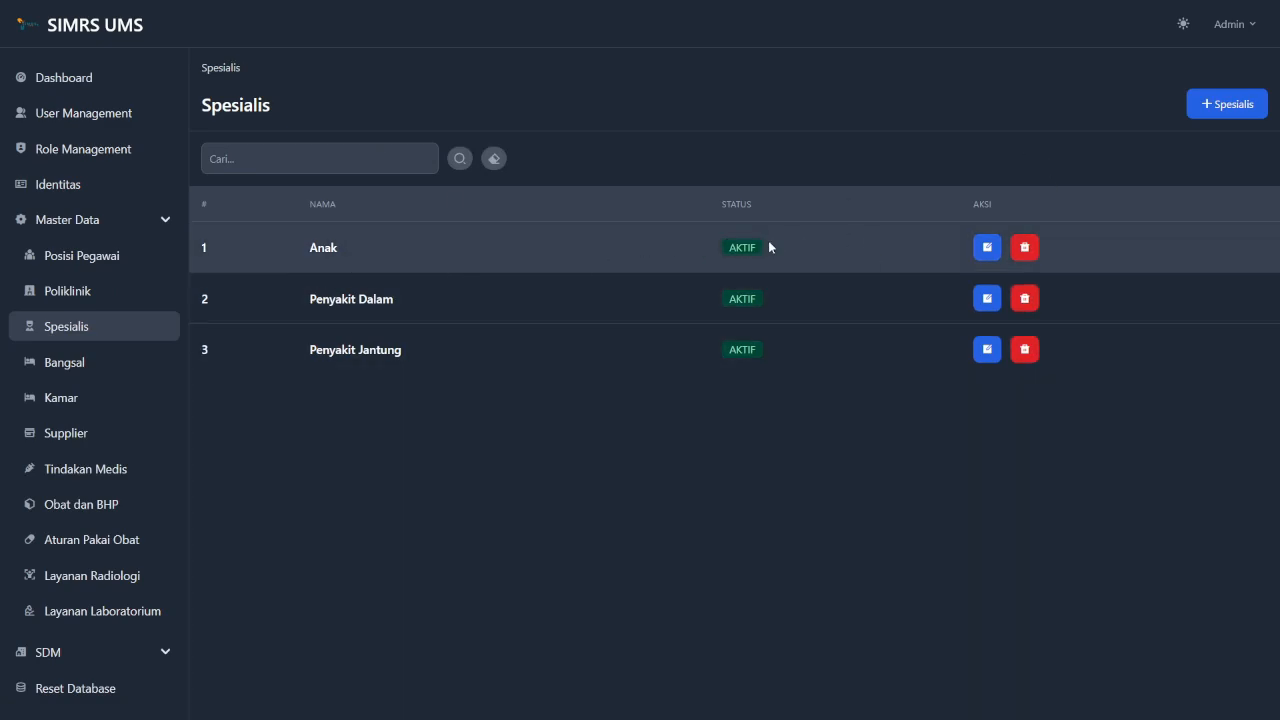
Rename the Anak specialty to 'Penyakit Anak', save it, and return to the Spesialis list.
click(990, 251)
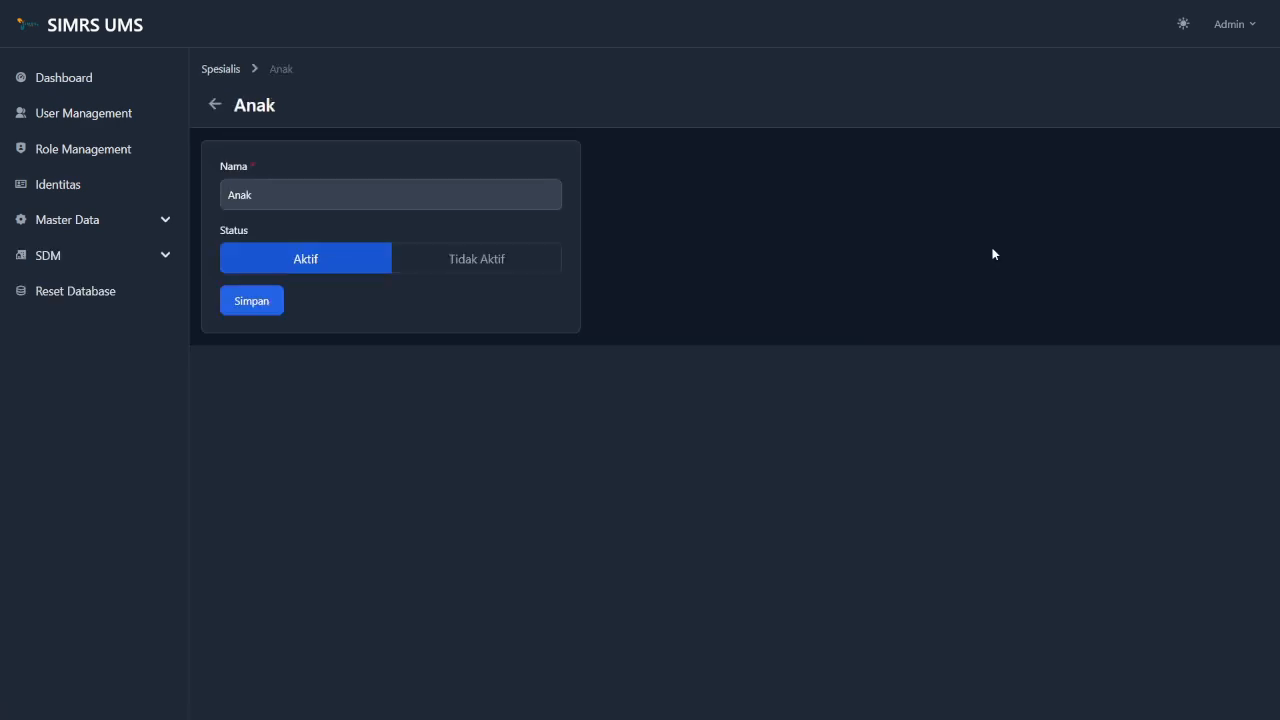
click(393, 204)
key(BackSpace)
key(BackSpace)
key(BackSpace)
key(BackSpace)
text(Pe)
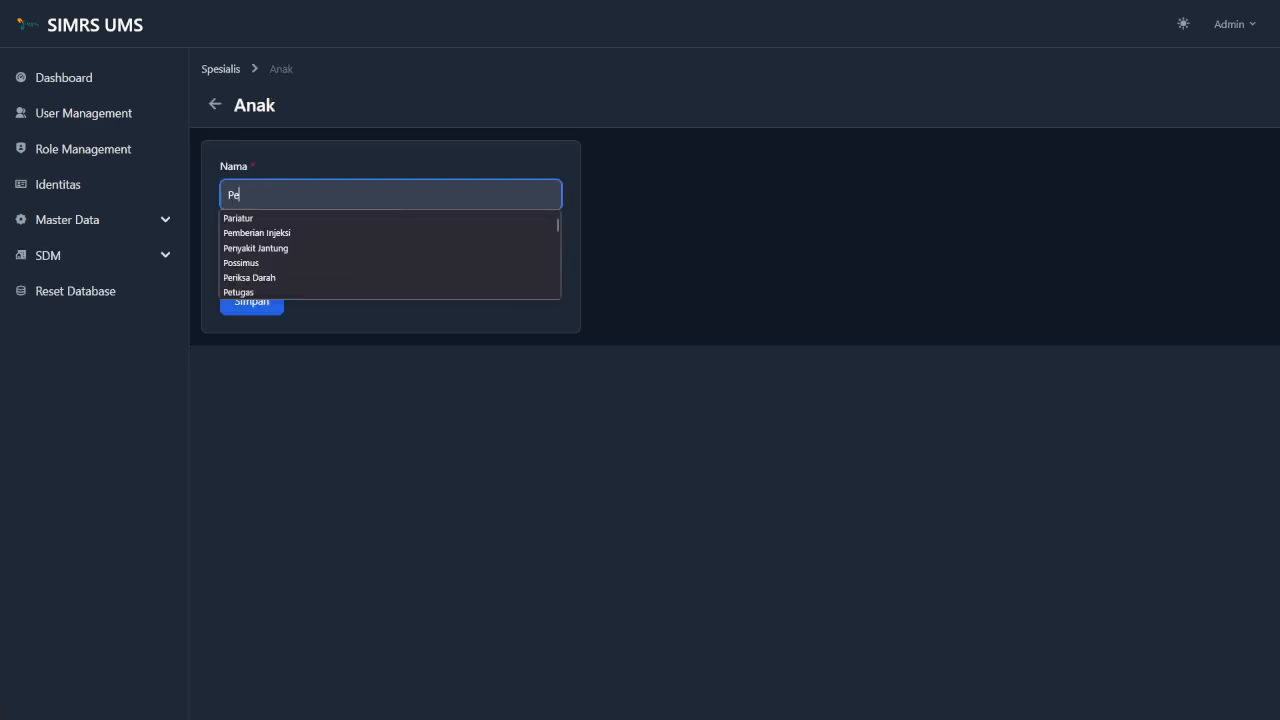
text(nyakit Anak)
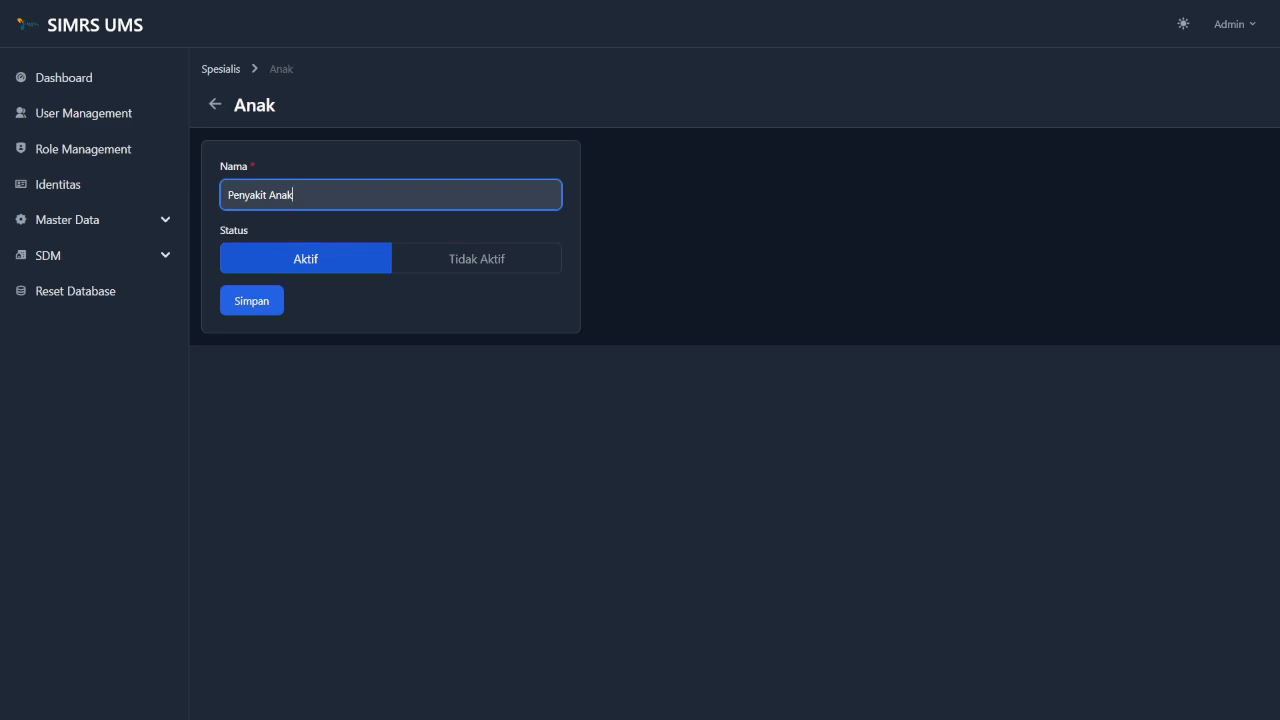
click(458, 309)
click(257, 294)
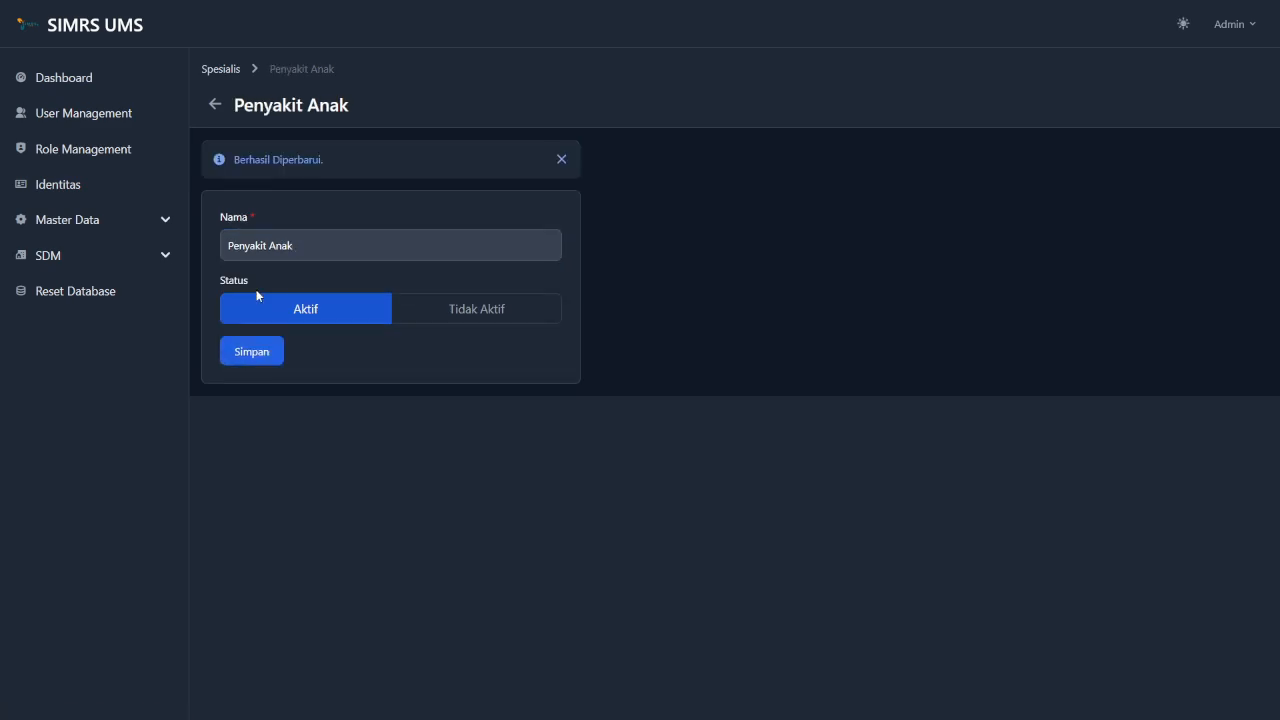
click(231, 70)
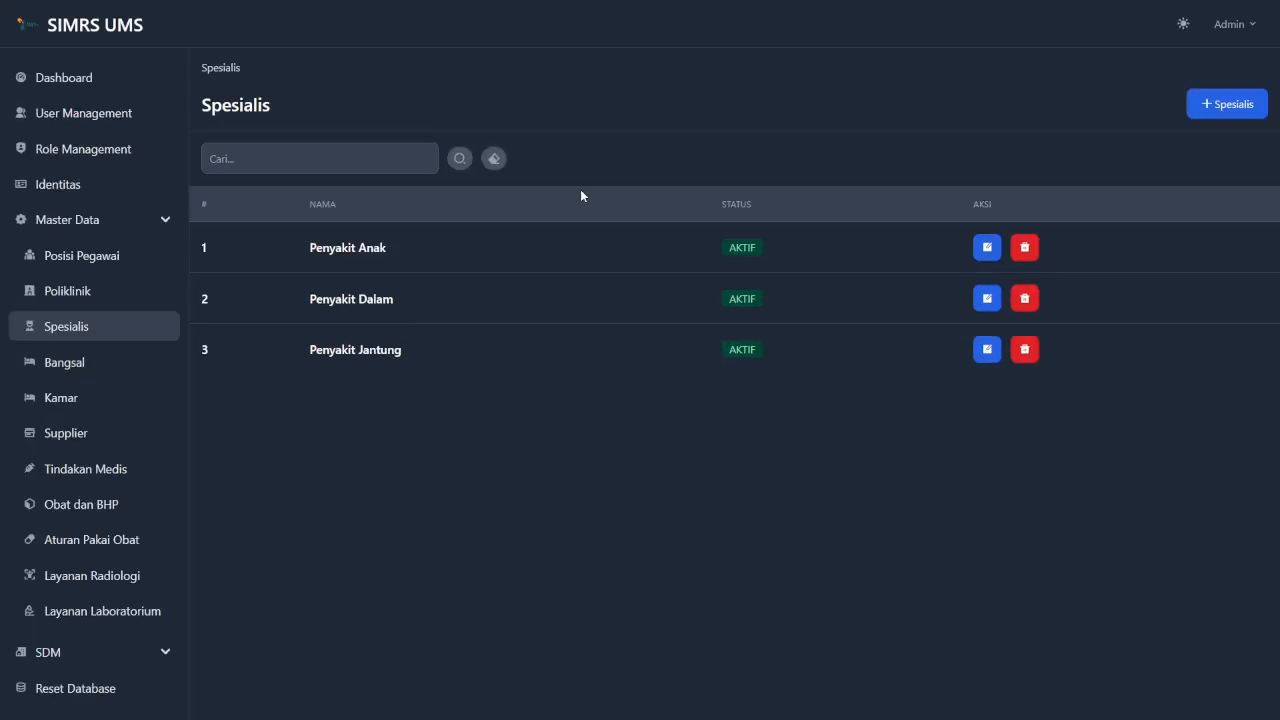
click(354, 158)
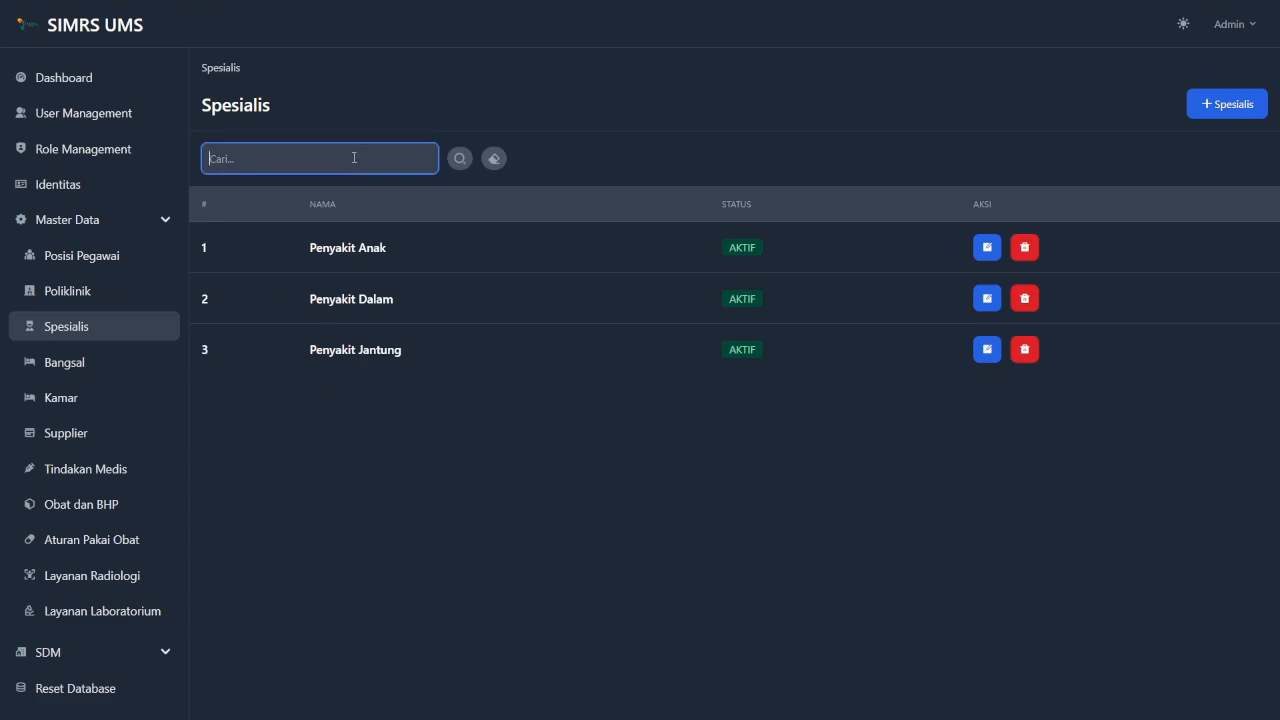
text(Penyakit Jantung)
click(460, 162)
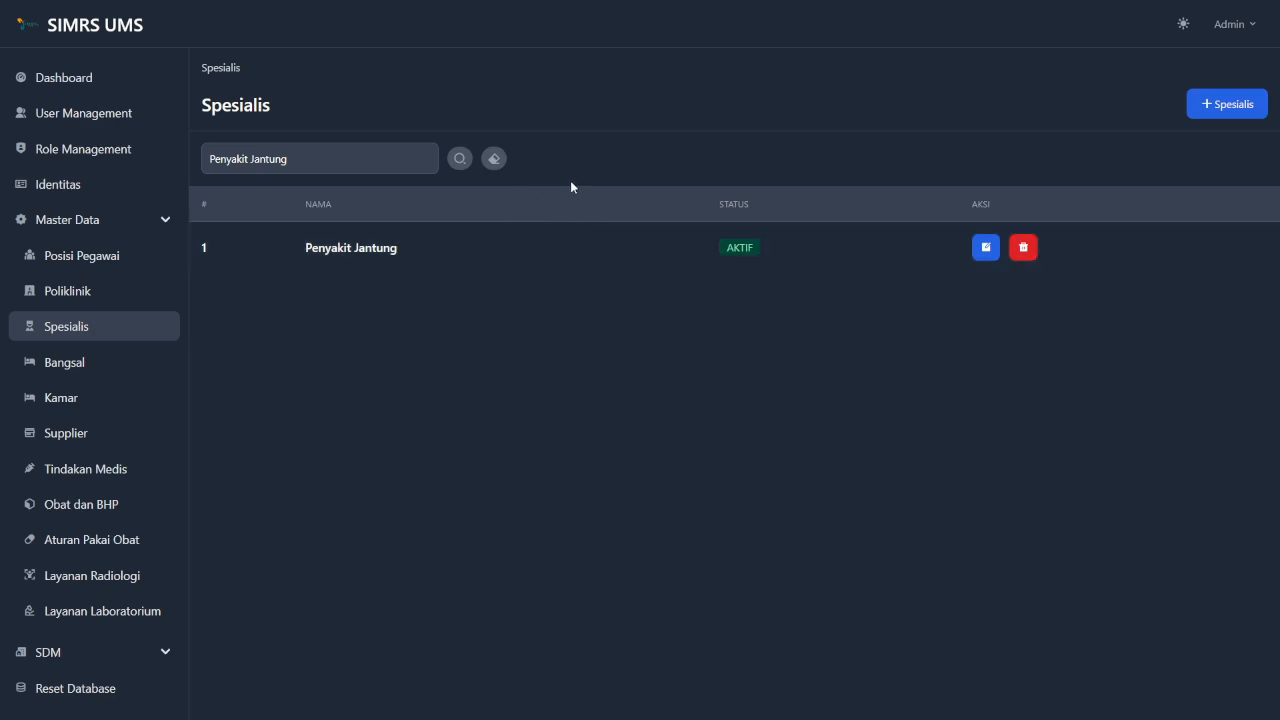
click(494, 160)
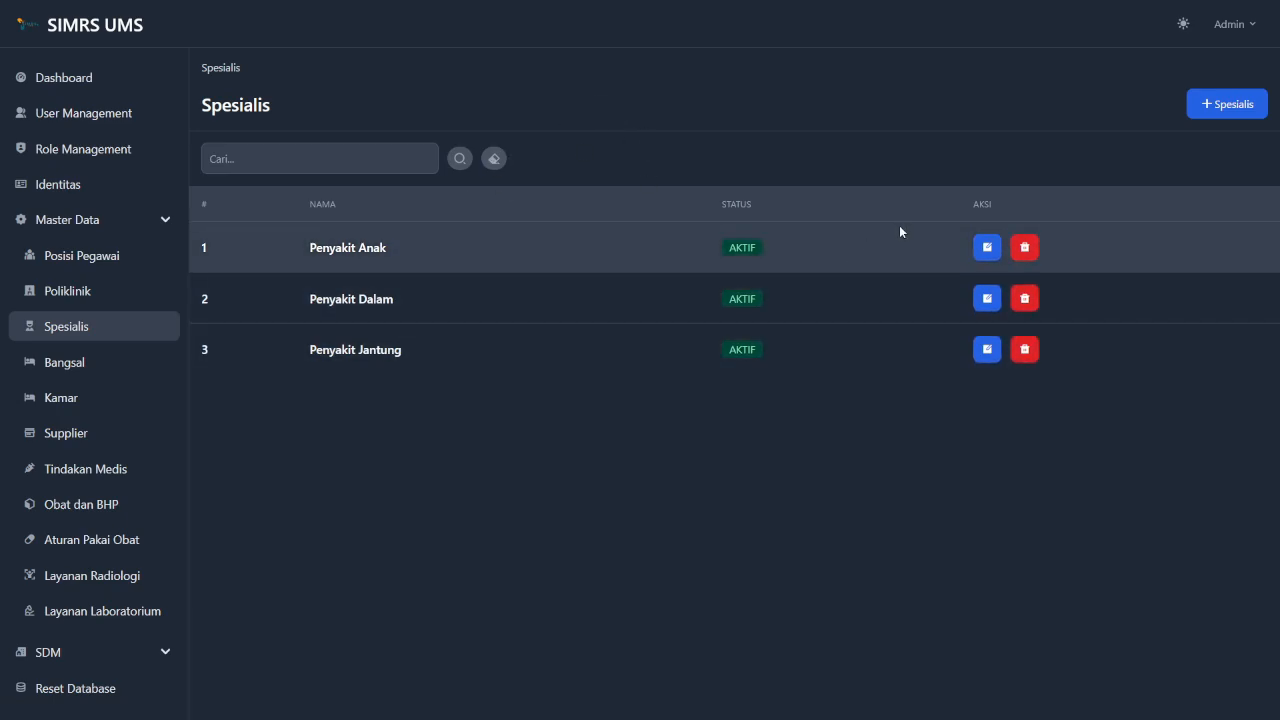
Delete the Penyakit Anak specialty, then go to the Bangsal ward list.
click(1030, 249)
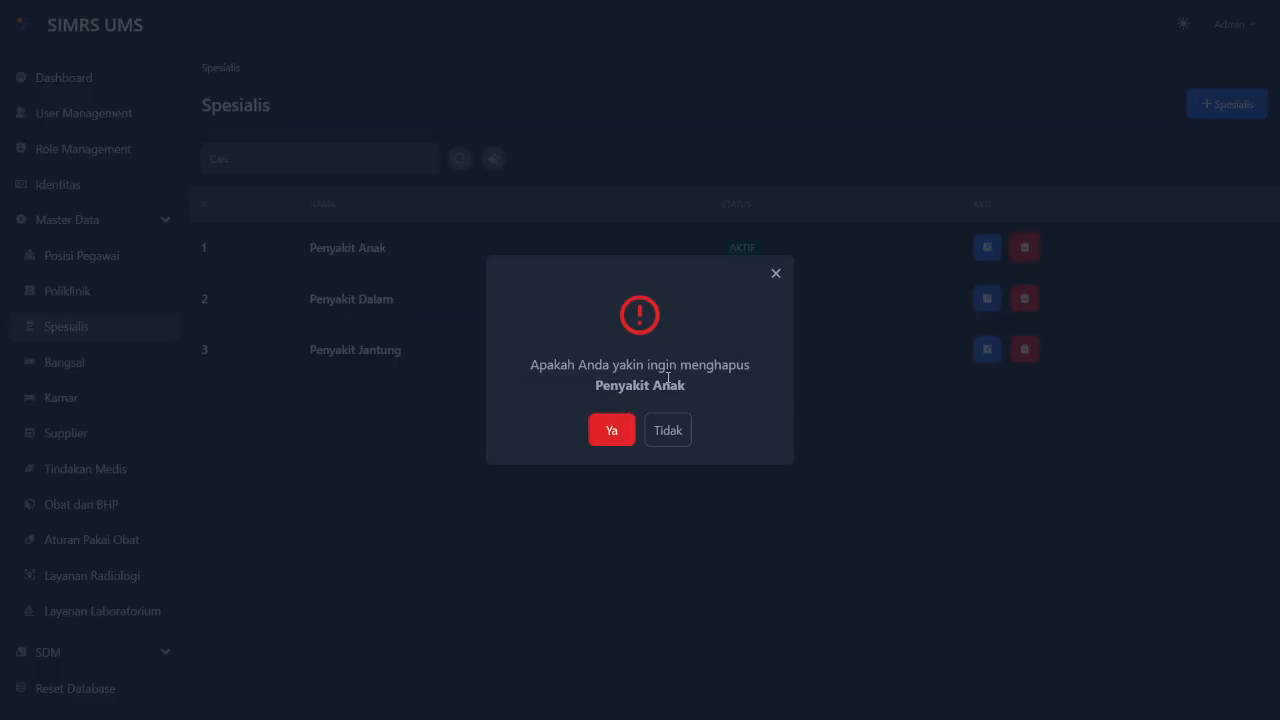
click(607, 450)
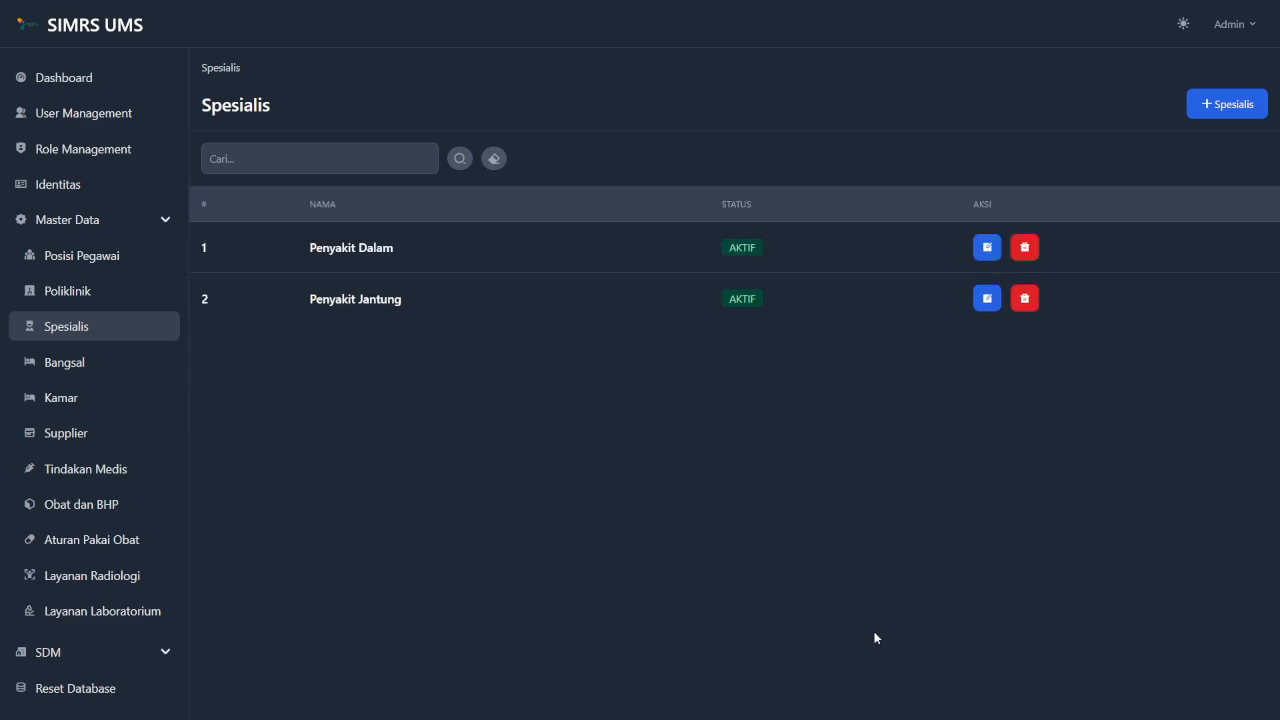
click(89, 374)
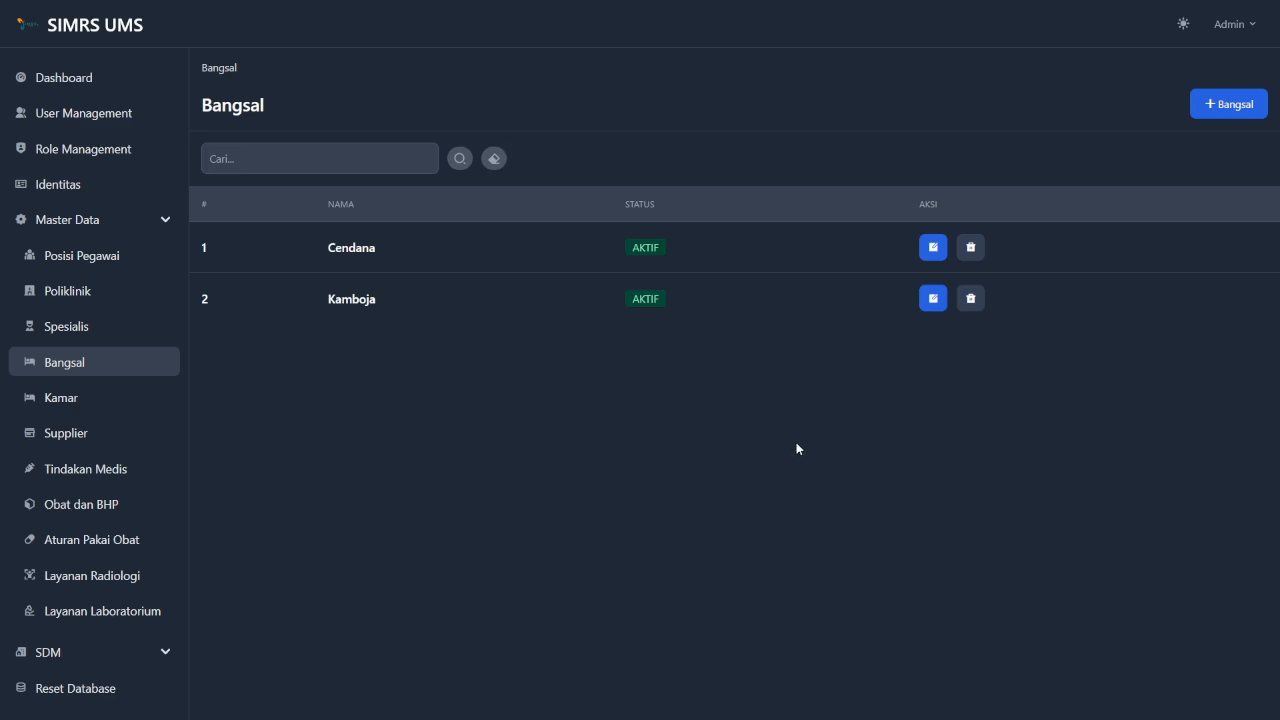
Add a new ward named 'Sakura' with status Aktif, save it, and return to the Bangsal list.
click(1224, 105)
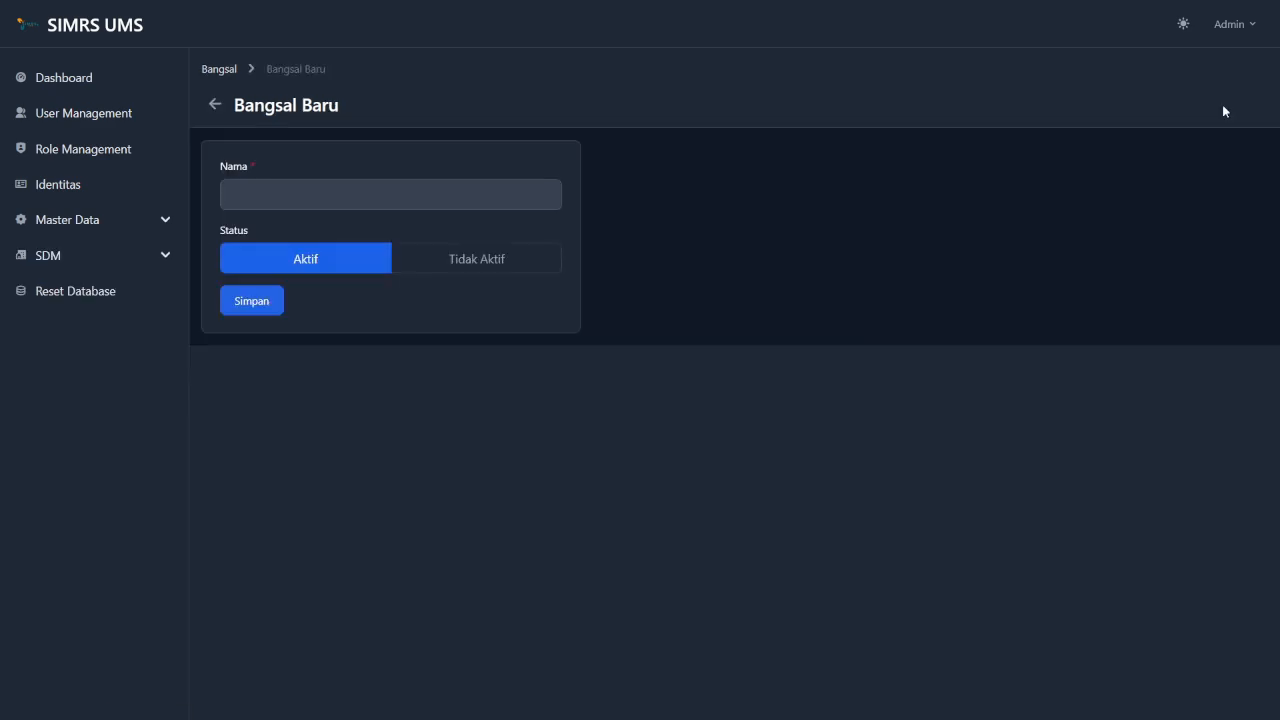
click(423, 199)
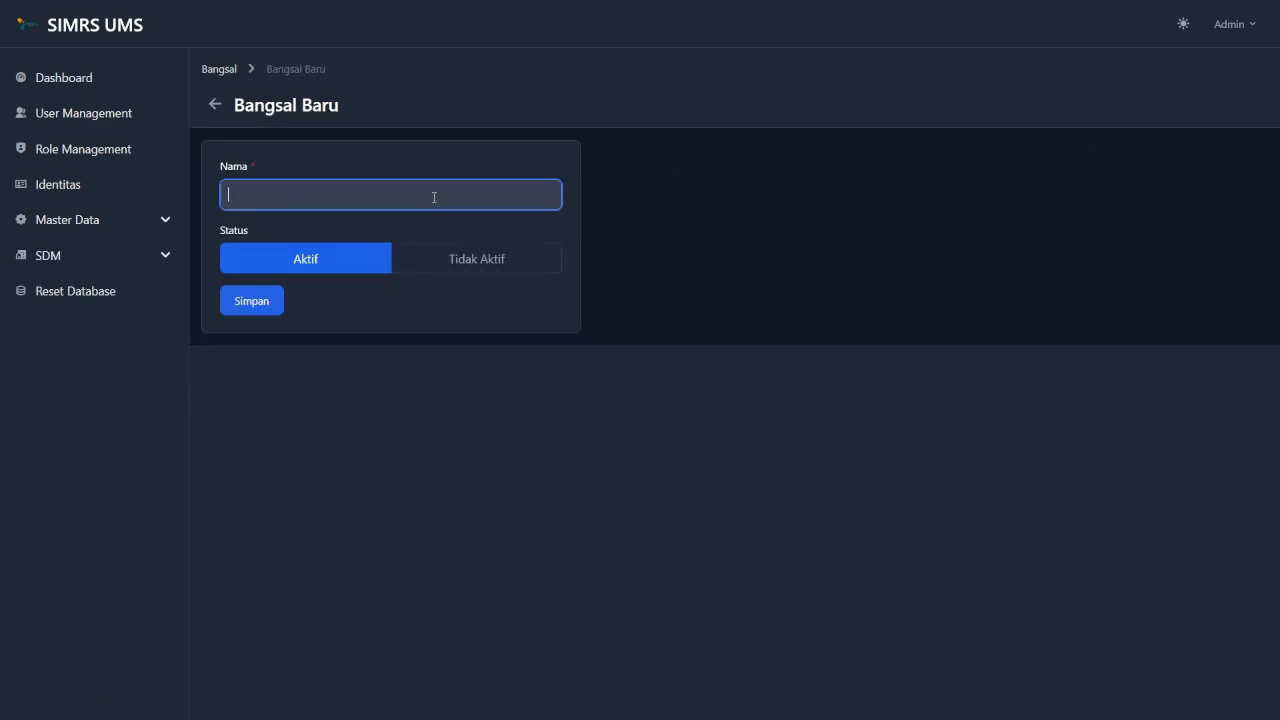
text(Sakura)
click(393, 129)
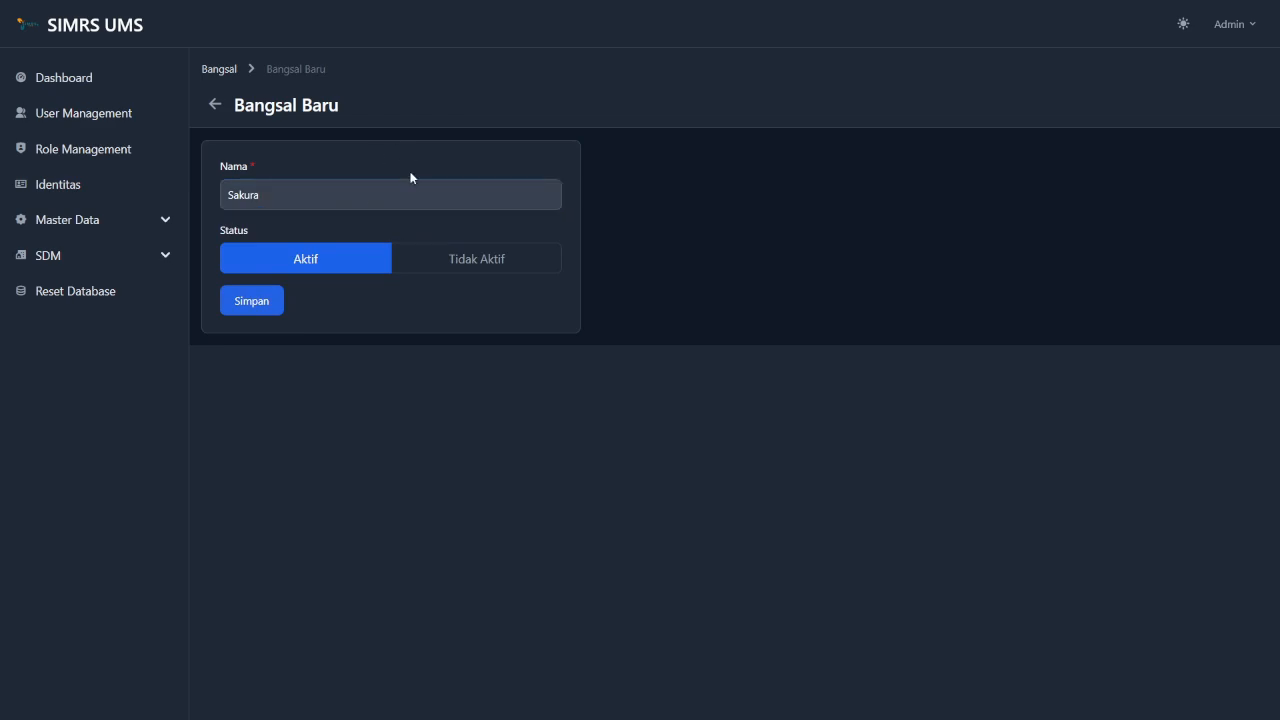
click(440, 264)
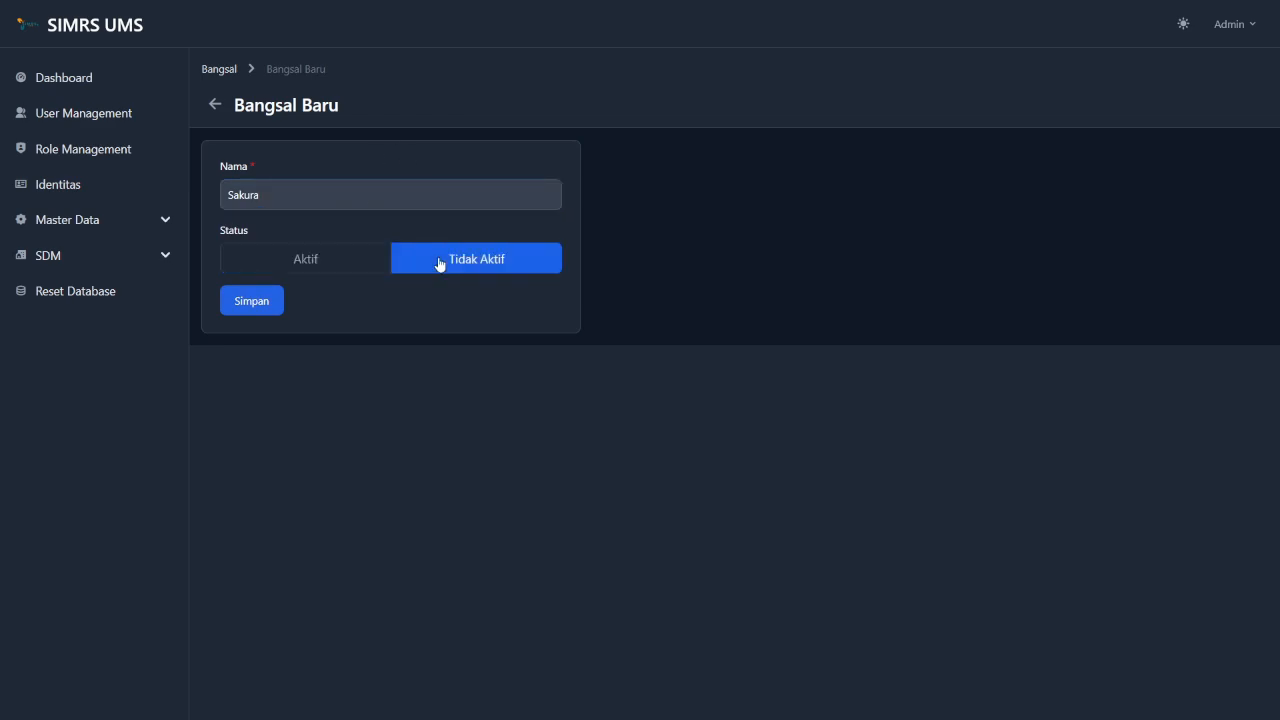
click(325, 263)
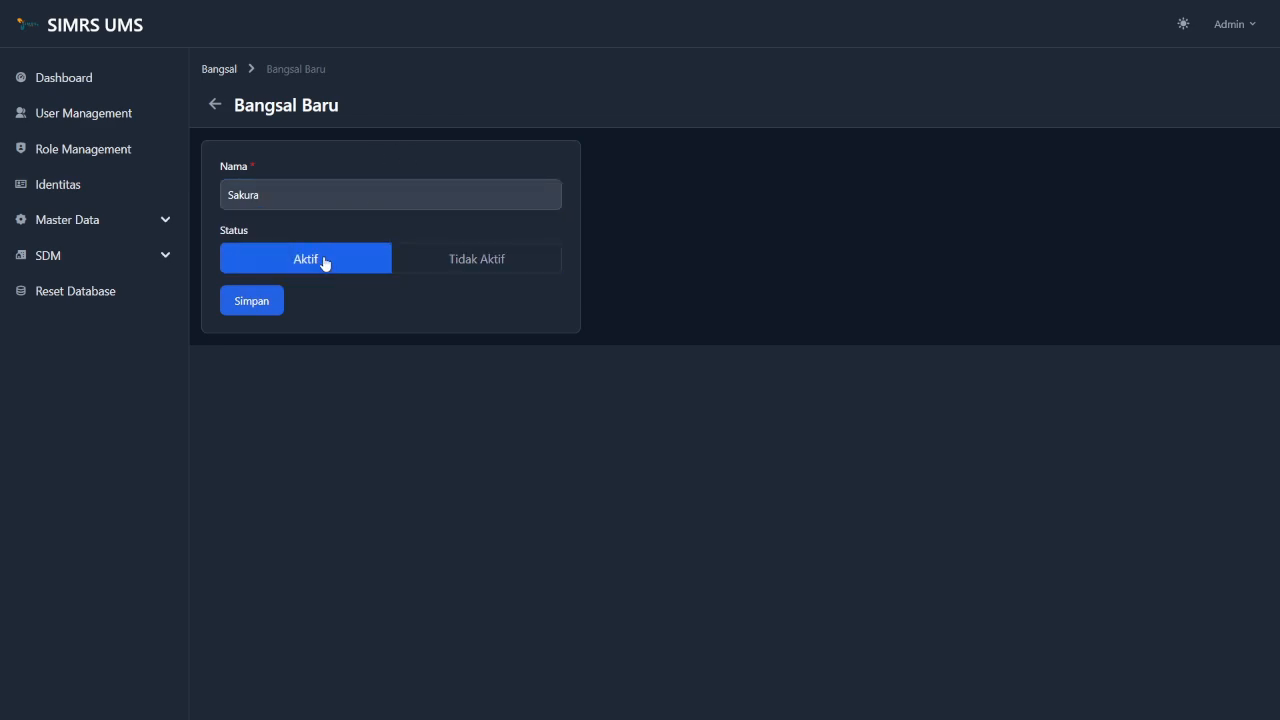
click(266, 306)
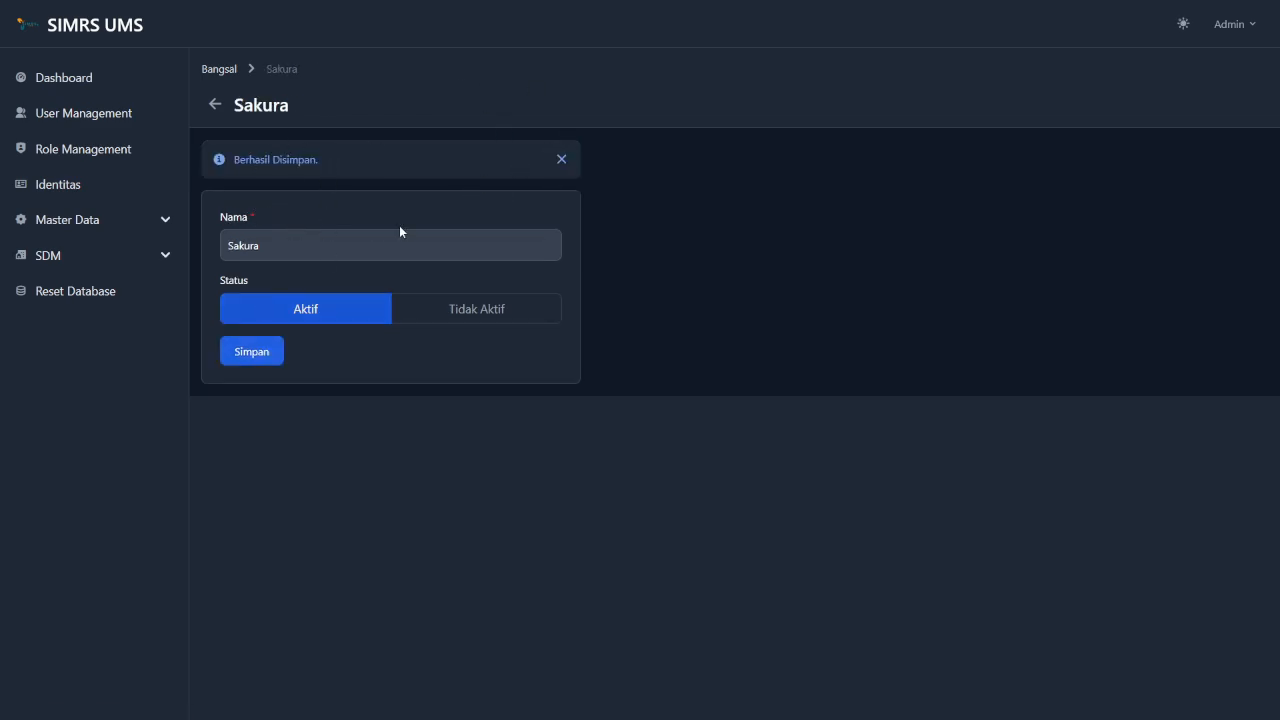
click(228, 72)
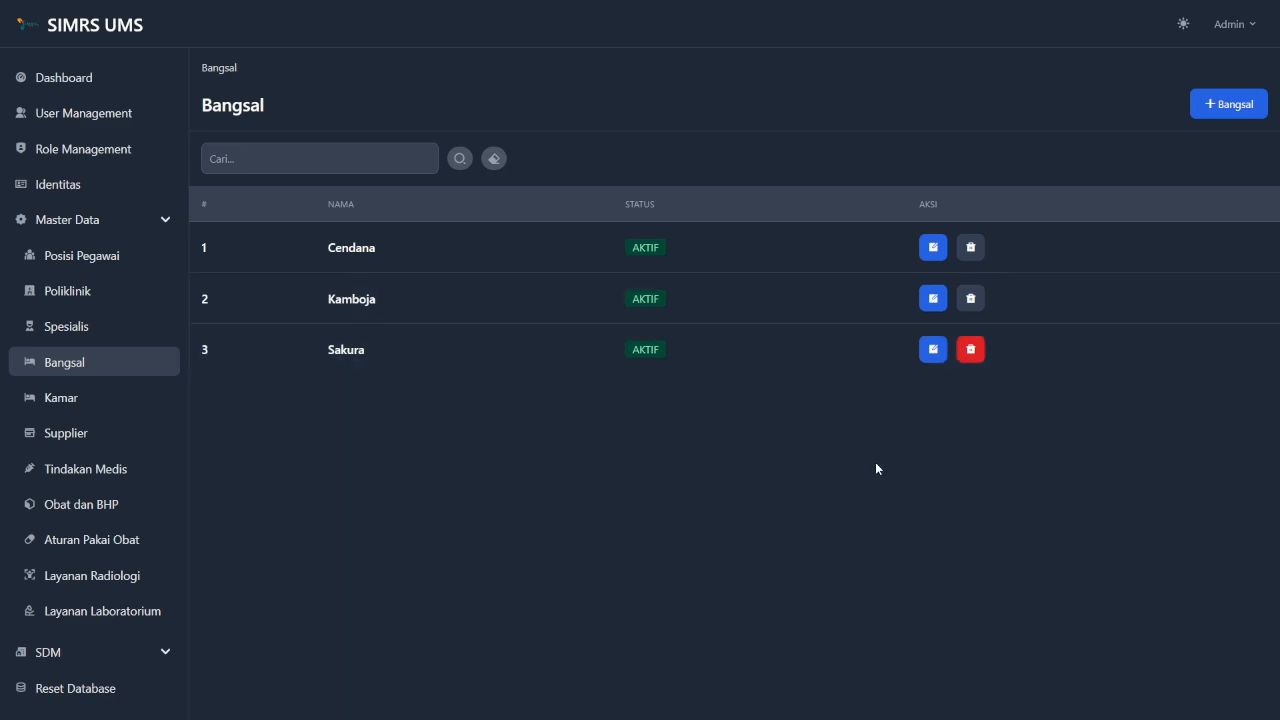
Rename the Sakura ward to 'Melati', save the change, and return to the Bangsal list.
click(933, 350)
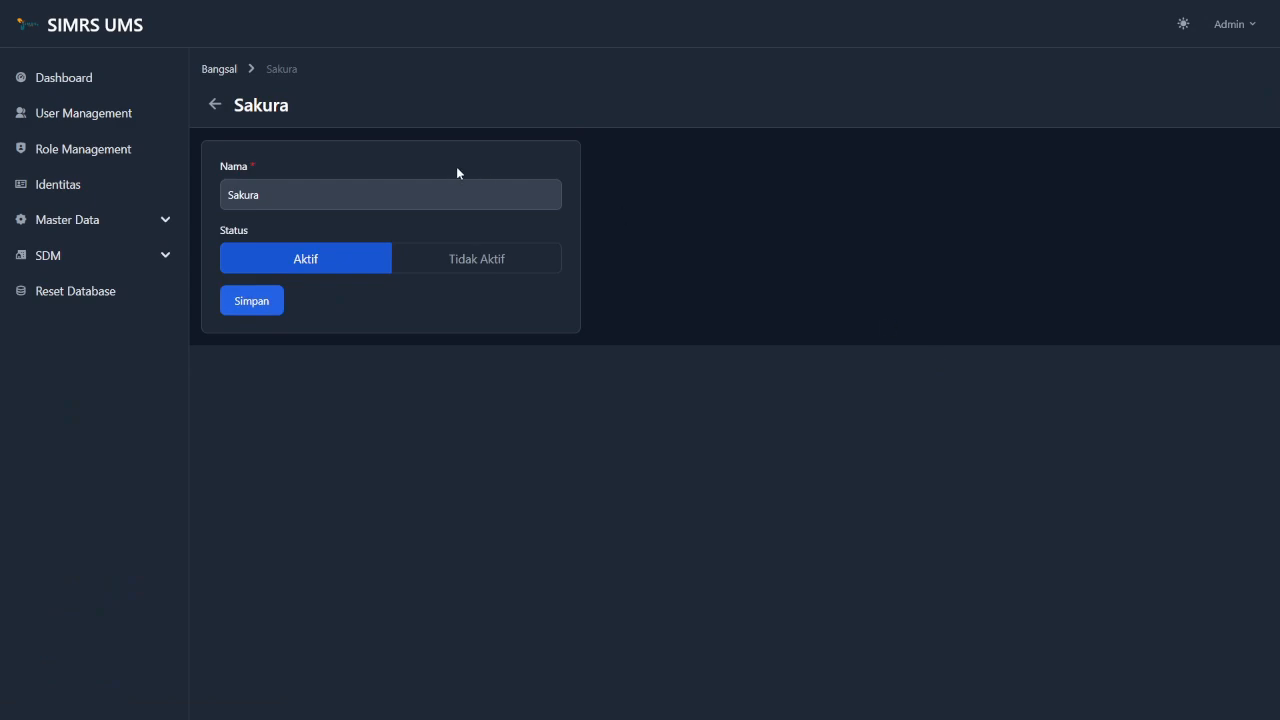
click(414, 190)
key(ctrl+a)
key(BackSpace)
text(Melati)
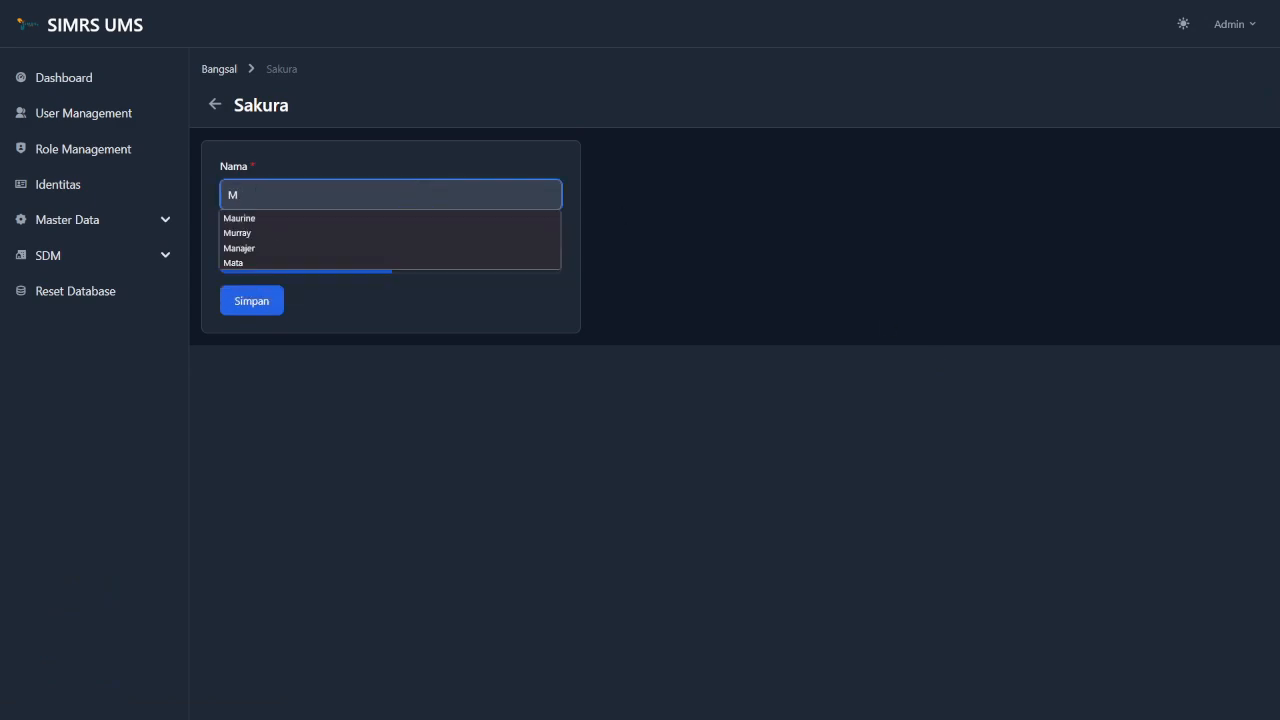
click(458, 308)
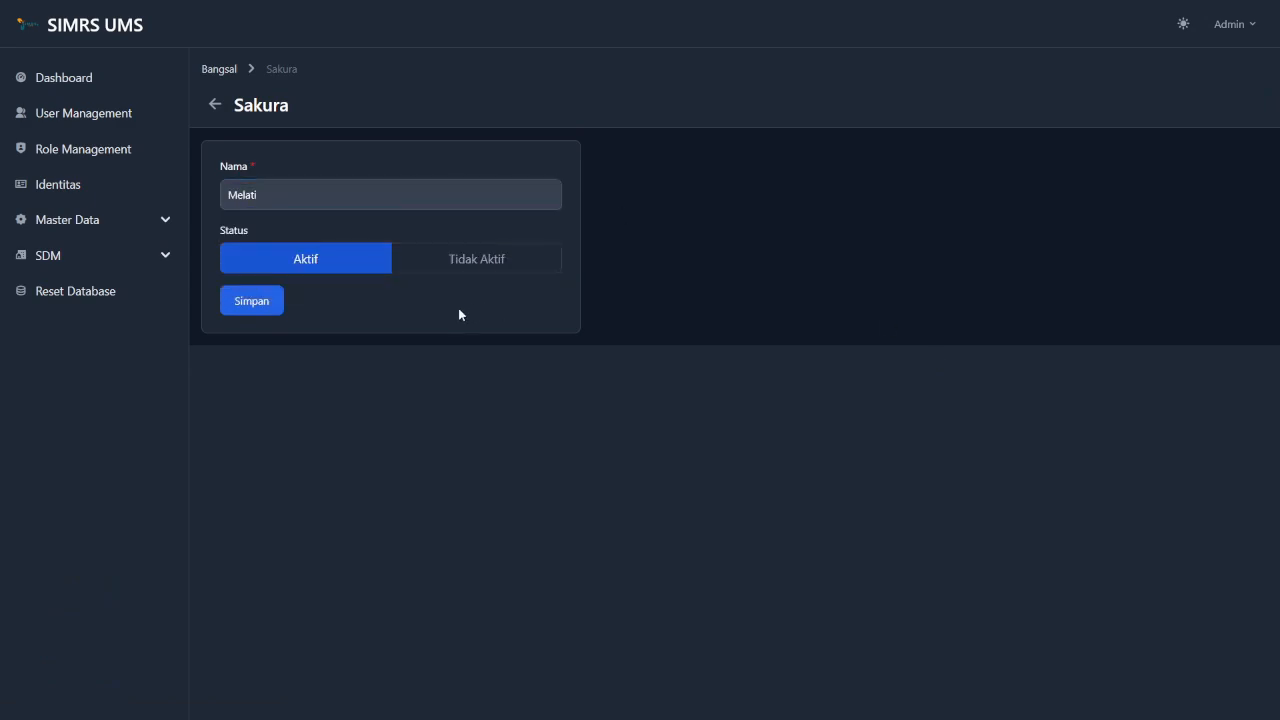
click(262, 303)
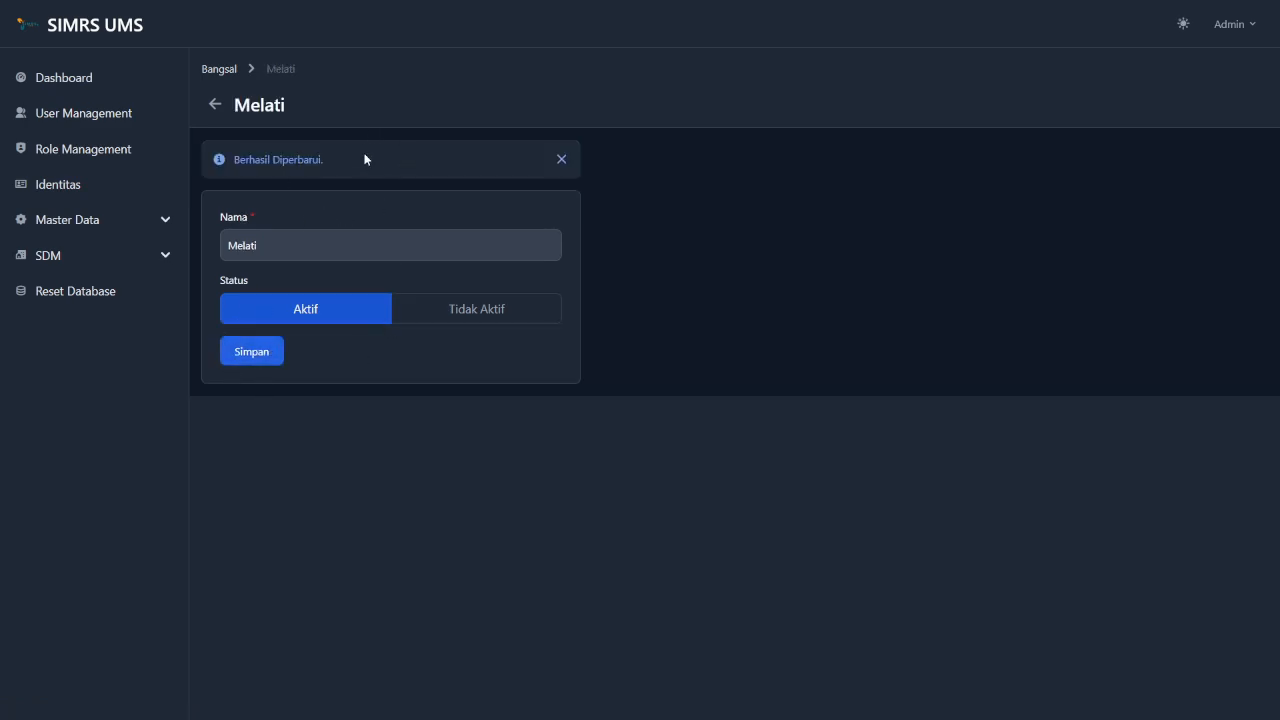
click(562, 160)
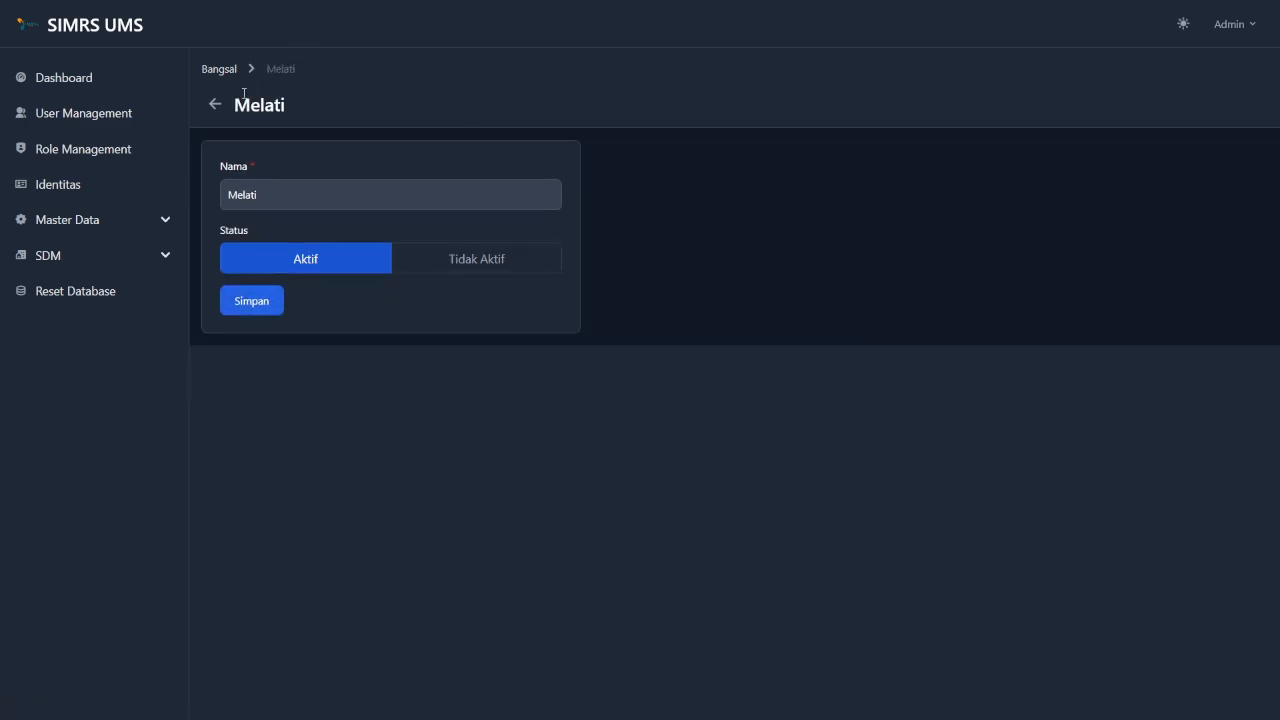
click(219, 72)
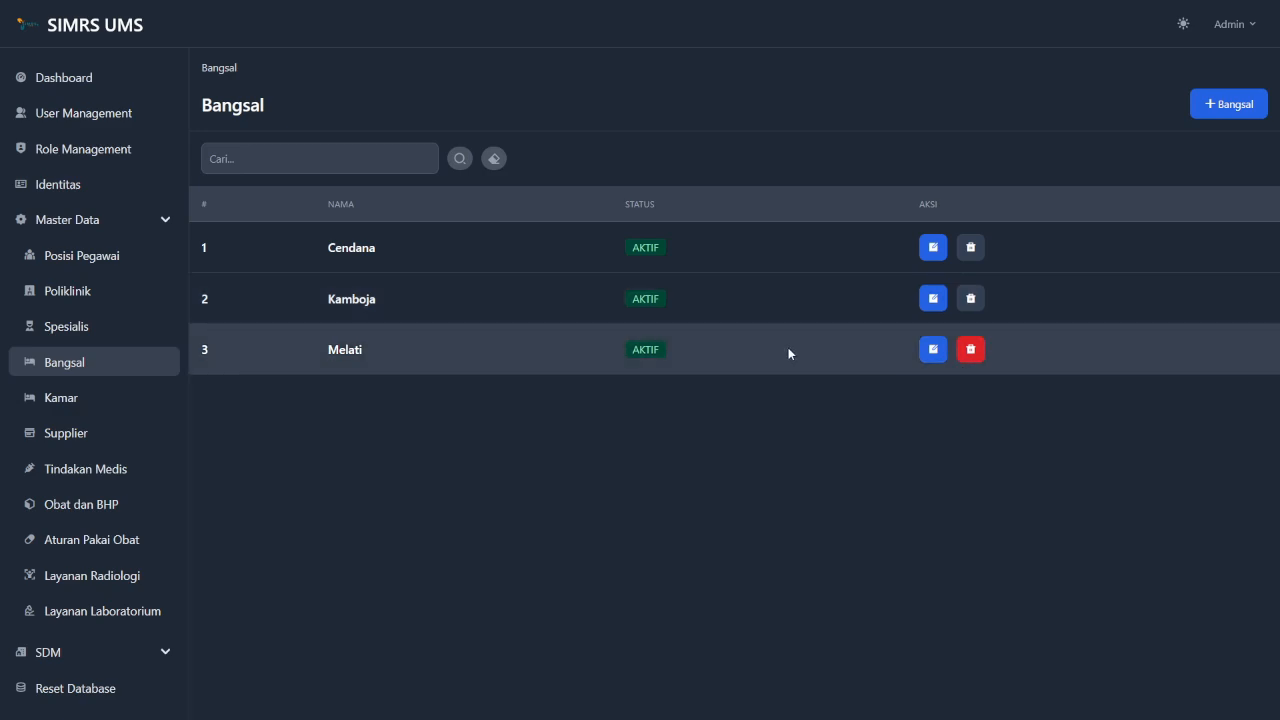
Delete the Melati ward, confirming with Ya and dismissing the Berhasil Dihapus alert.
click(971, 350)
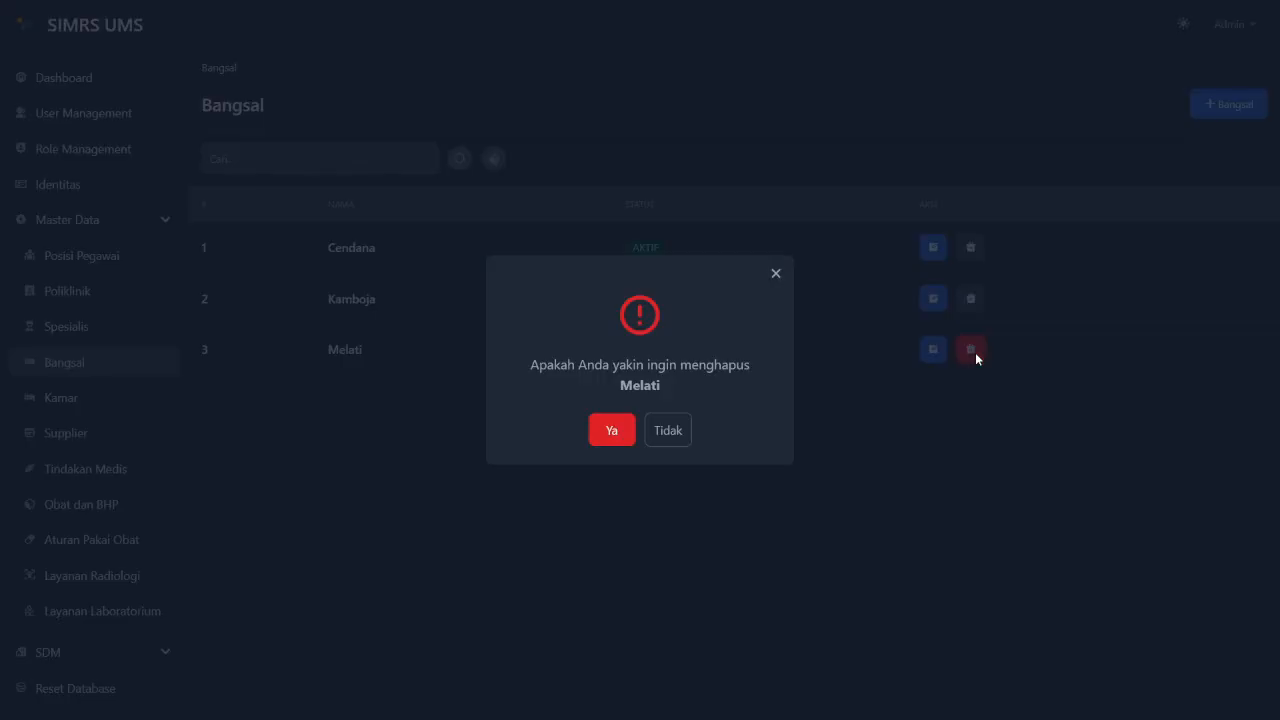
click(609, 431)
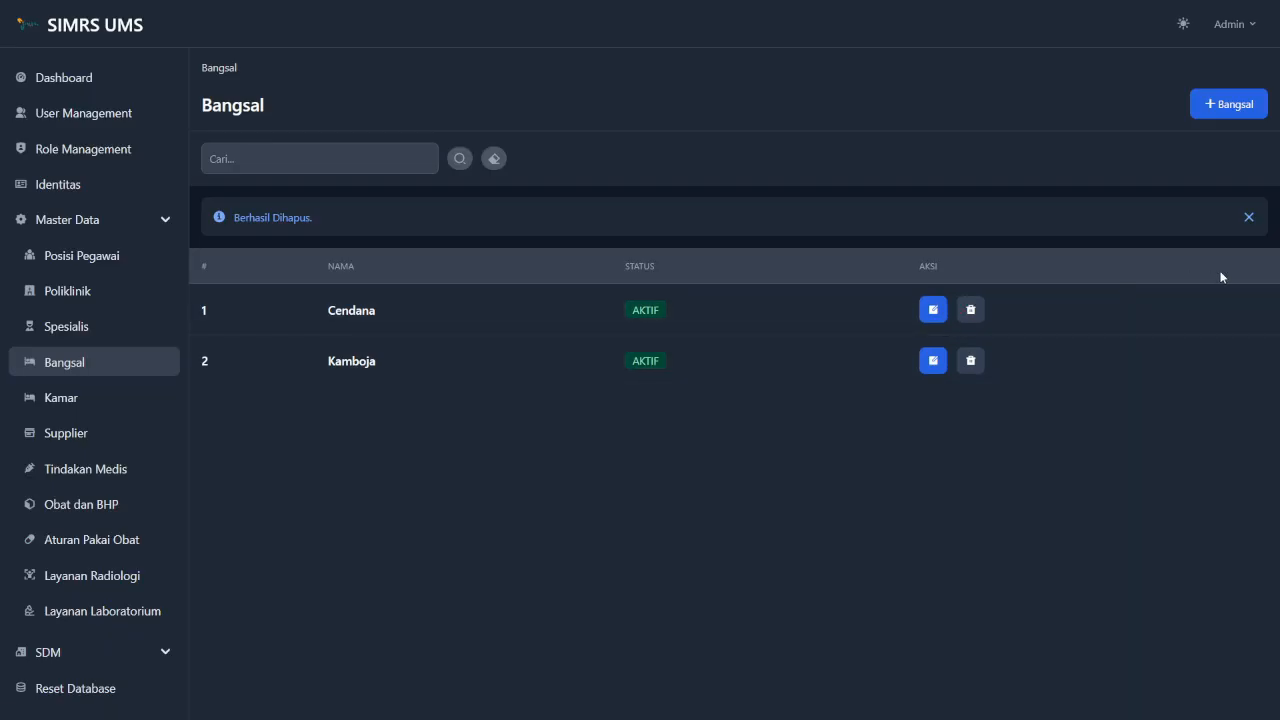
click(1240, 224)
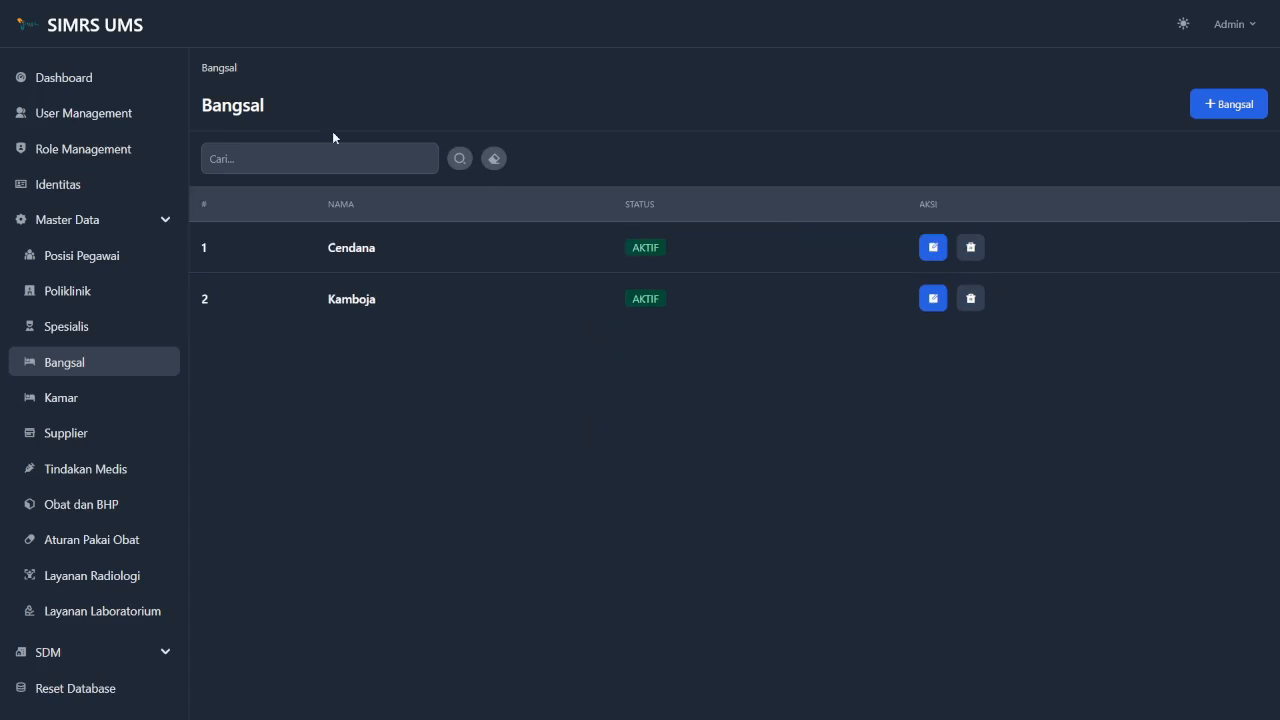
click(351, 162)
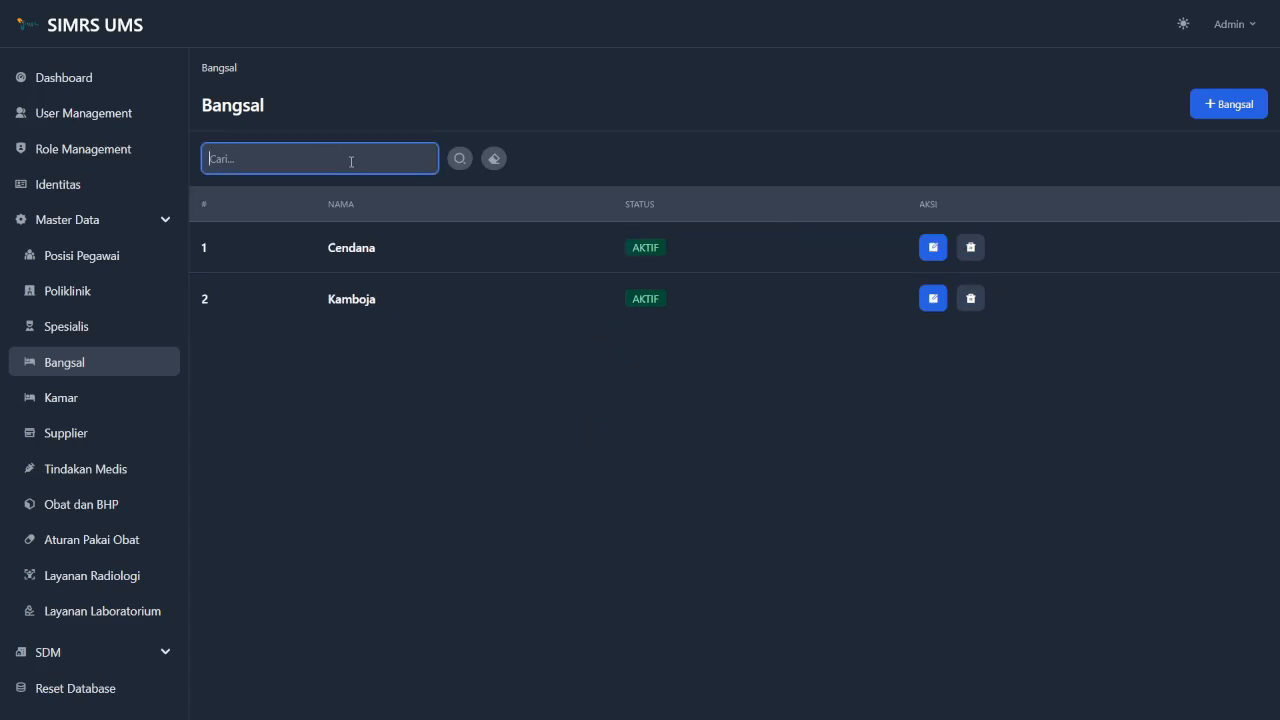
text(kambja)
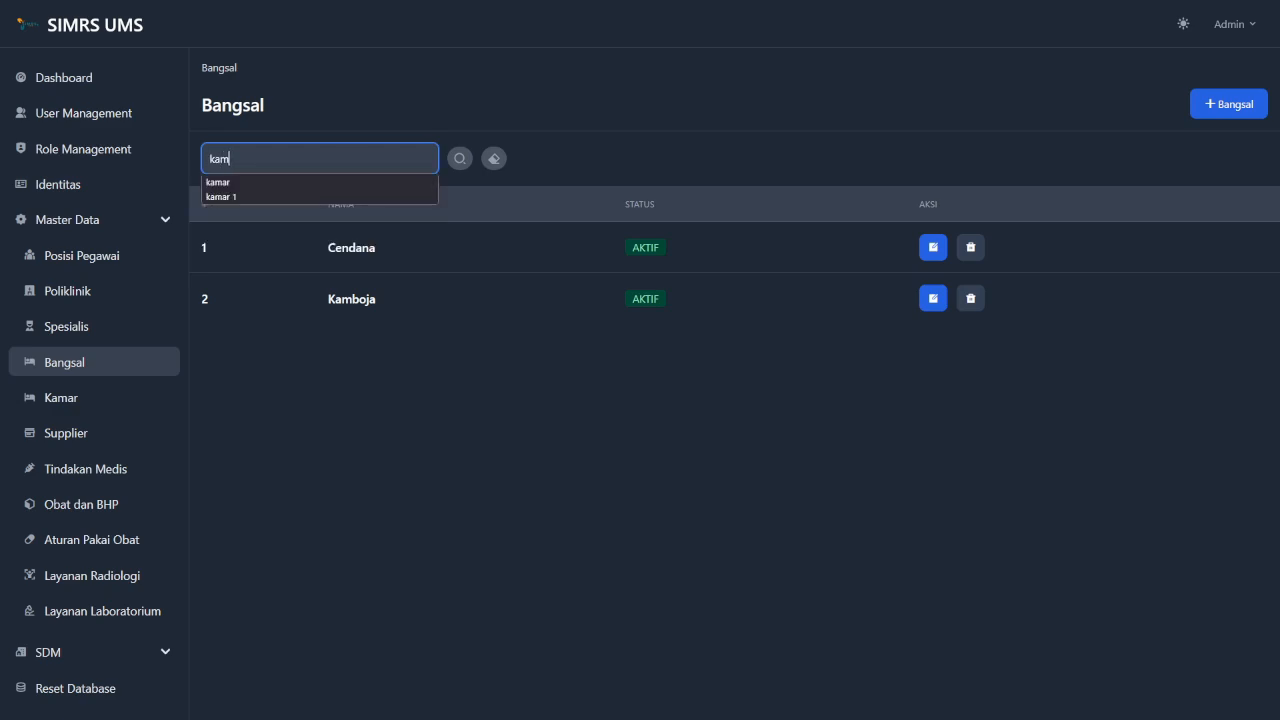
key(BackSpace)
key(BackSpace)
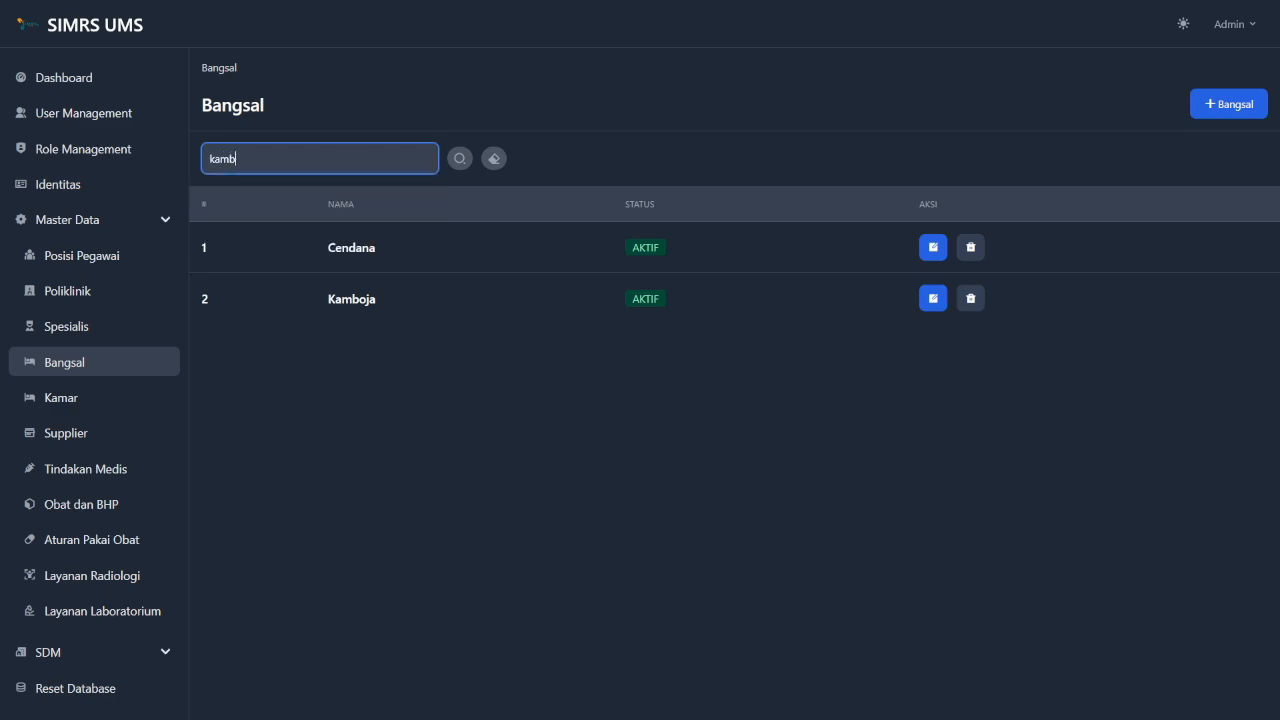
text(oja)
click(462, 161)
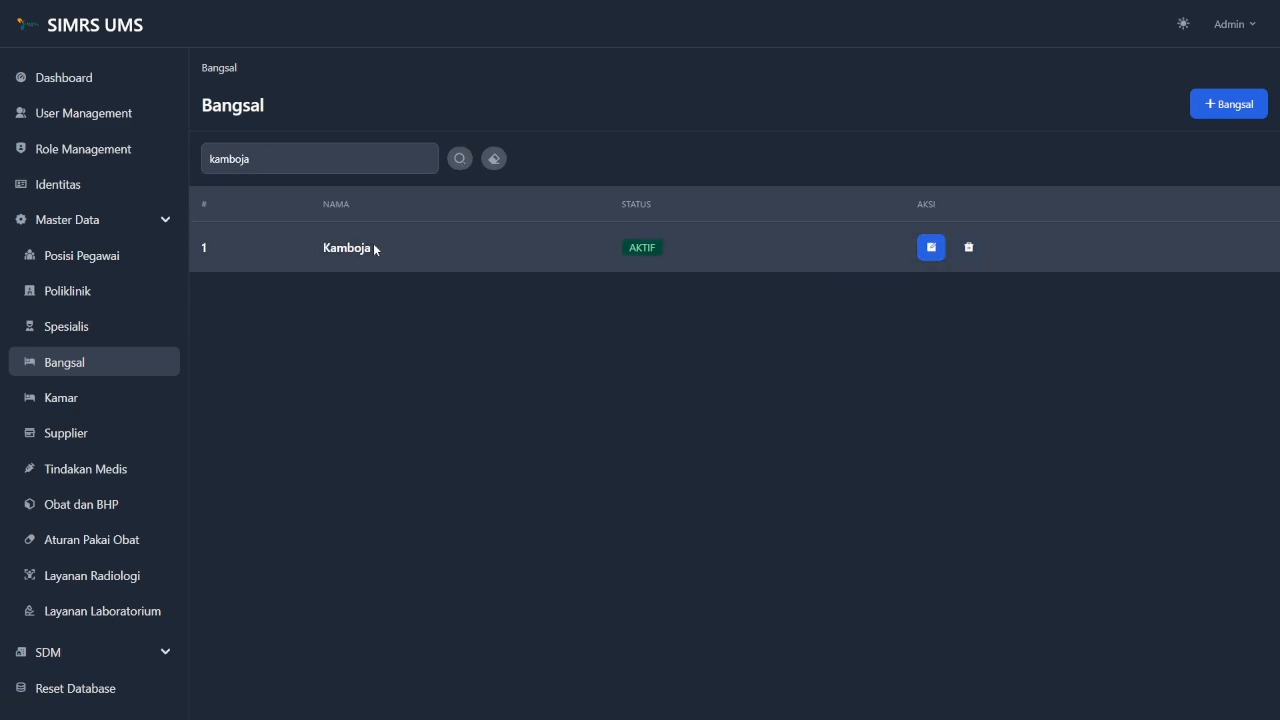
click(494, 159)
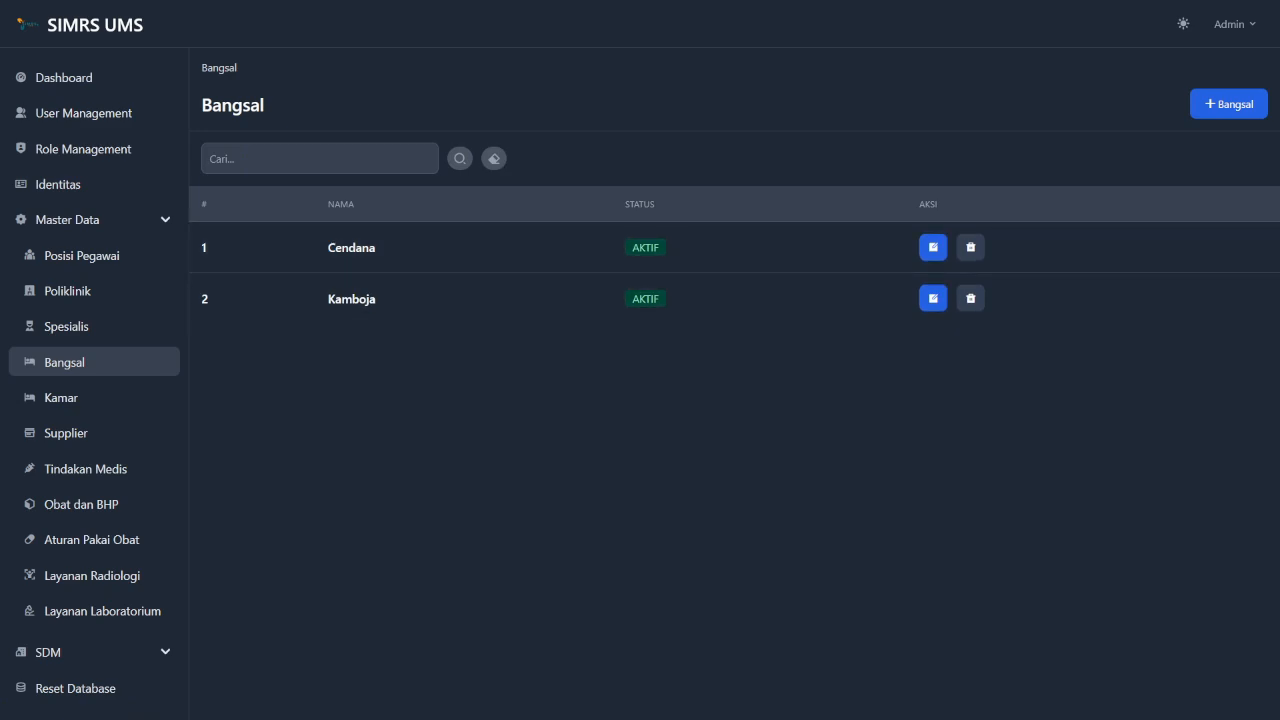
Go to the Kamar room list and start a new room entry.
click(125, 399)
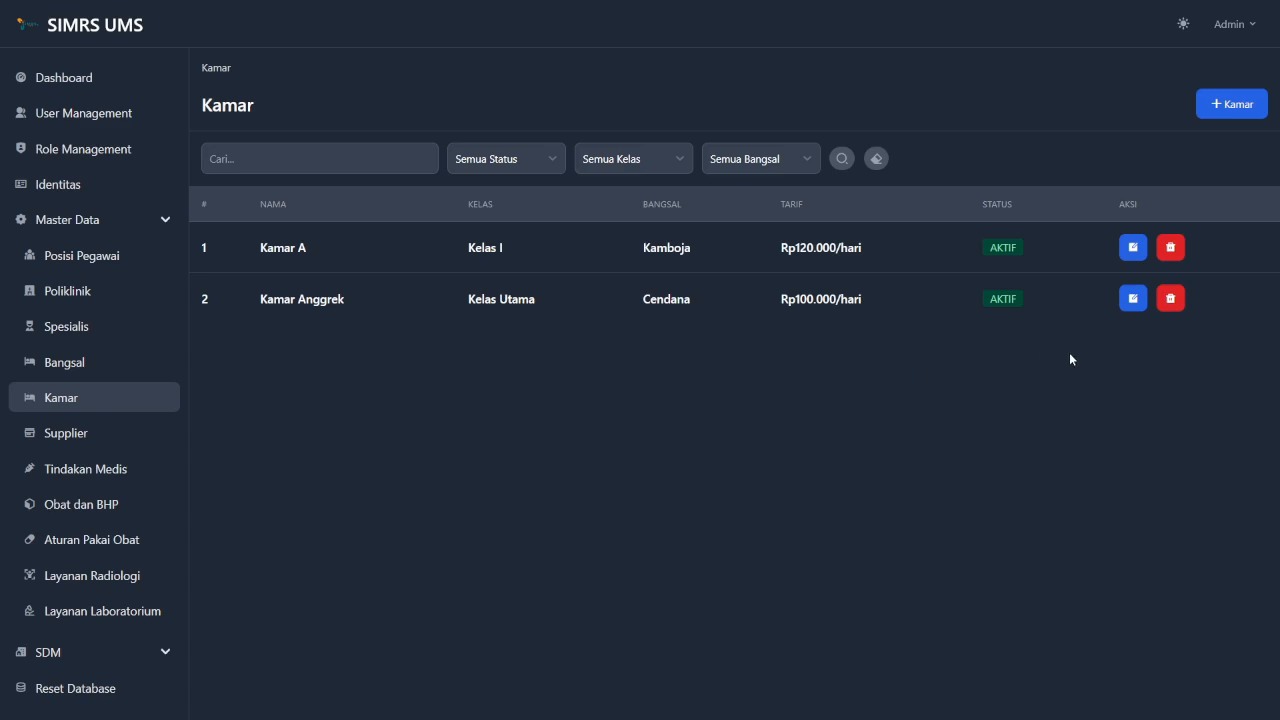
click(1239, 106)
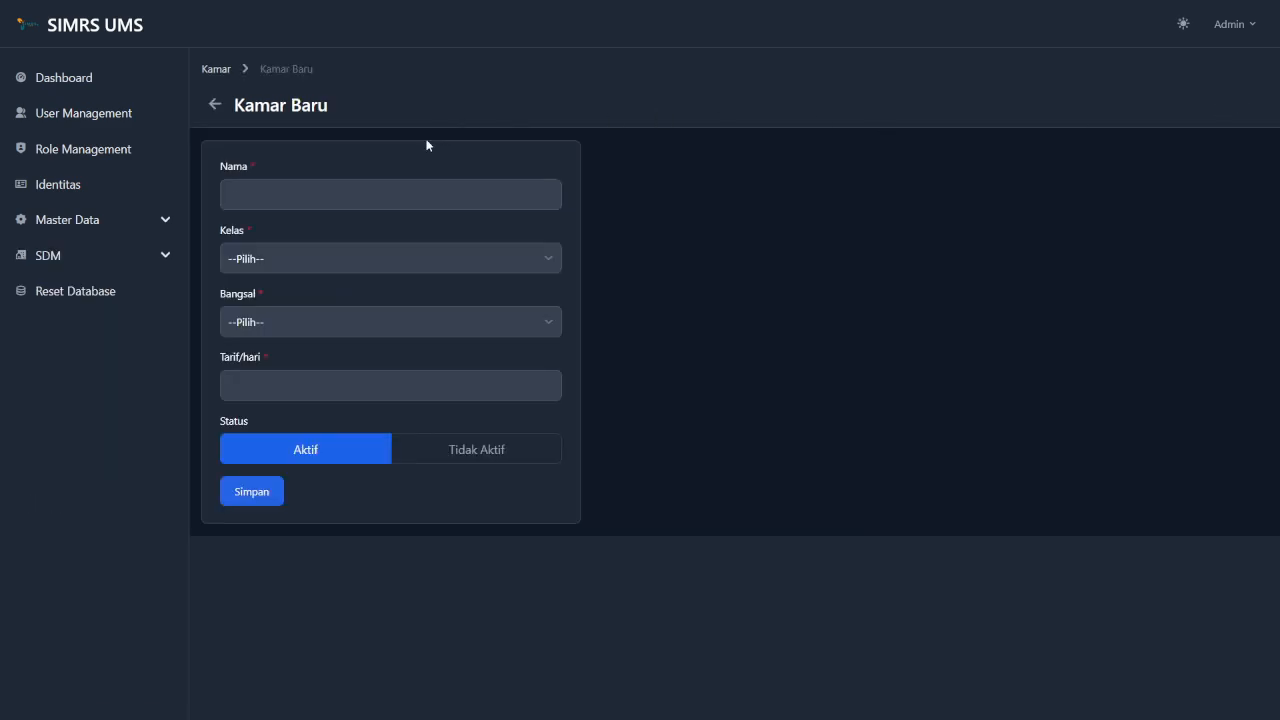
Name the new room 'Kamar Sakura', set class Kelas Utama, and set ward Cendana.
click(392, 205)
click(392, 205)
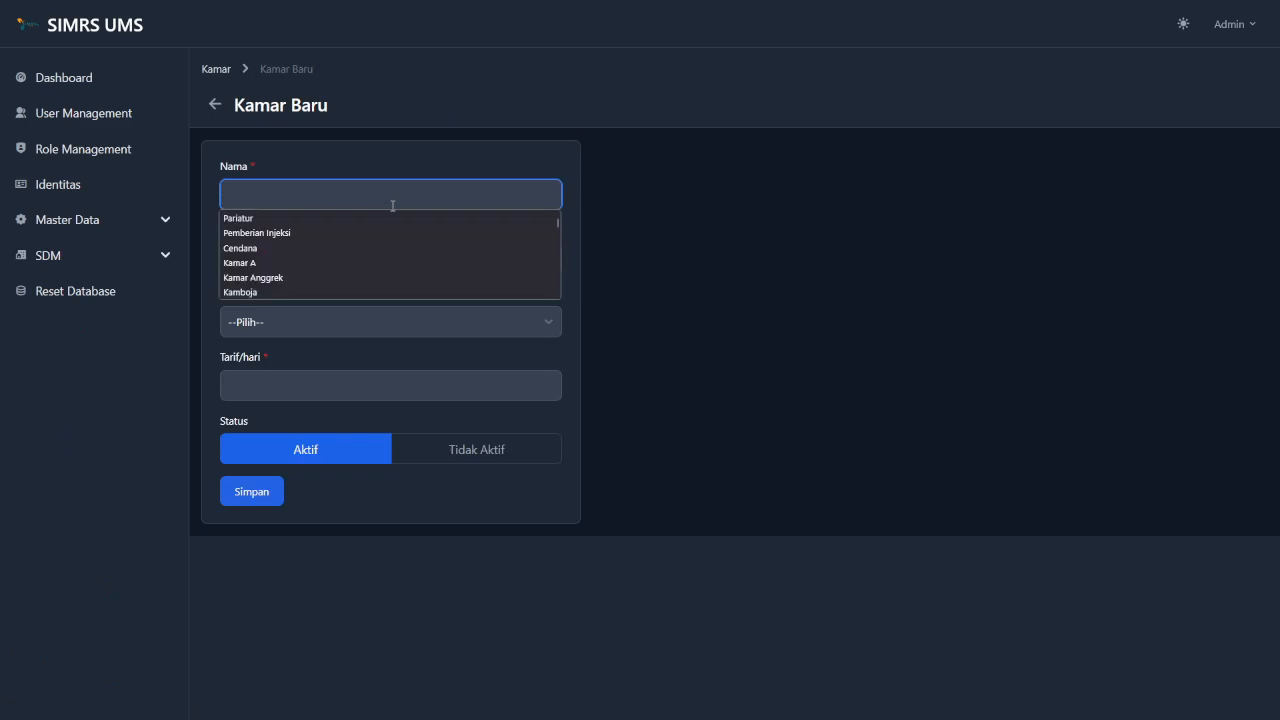
text(Kamar)
text(Sakura)
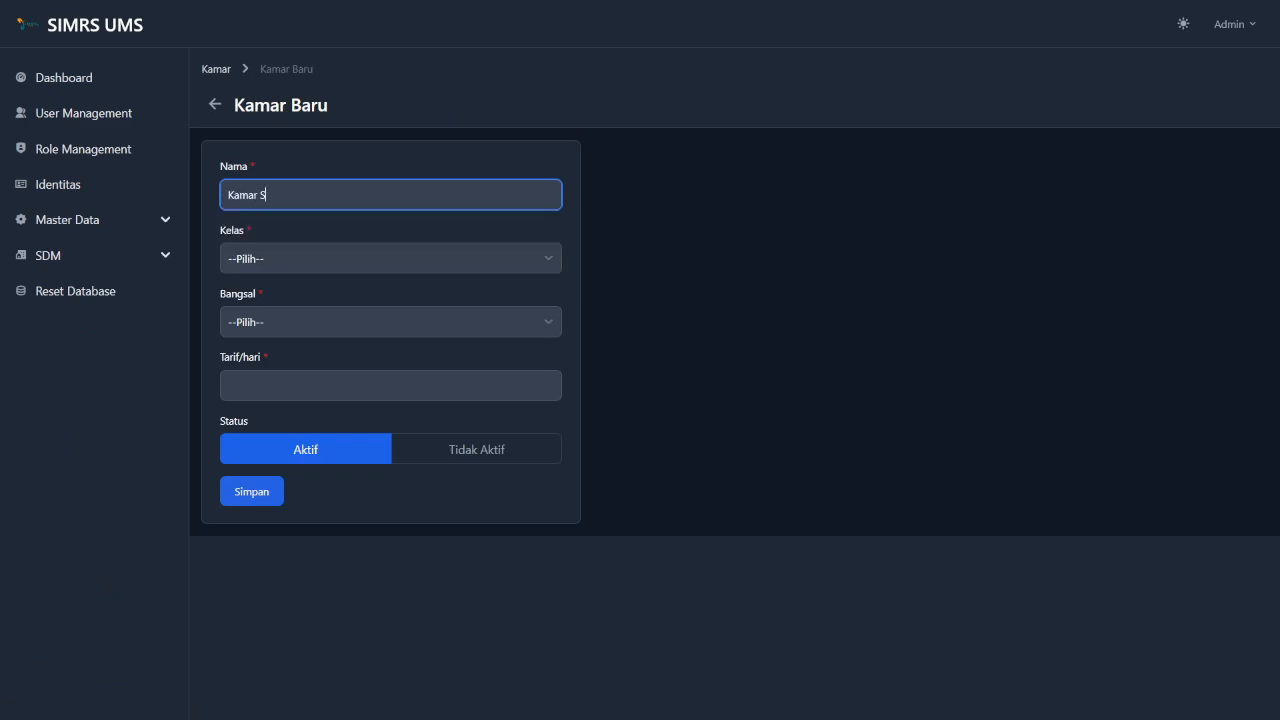
key(Tab)
key(space)
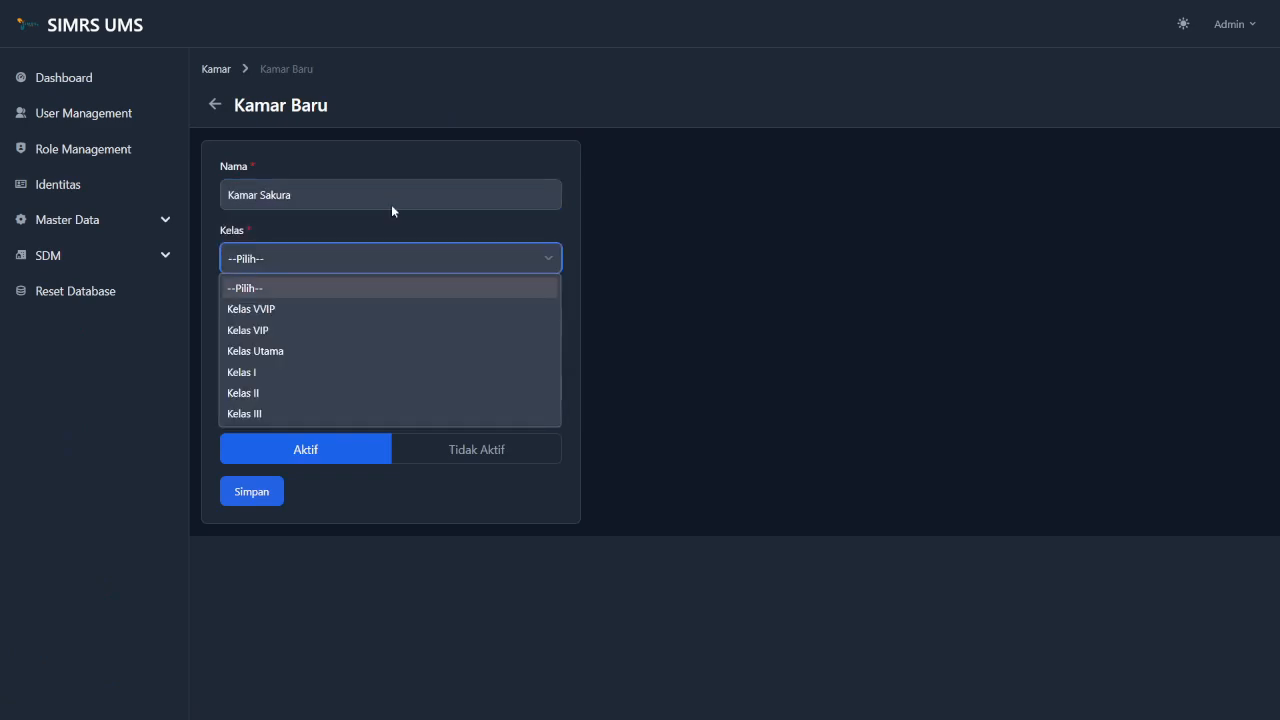
click(325, 356)
click(349, 319)
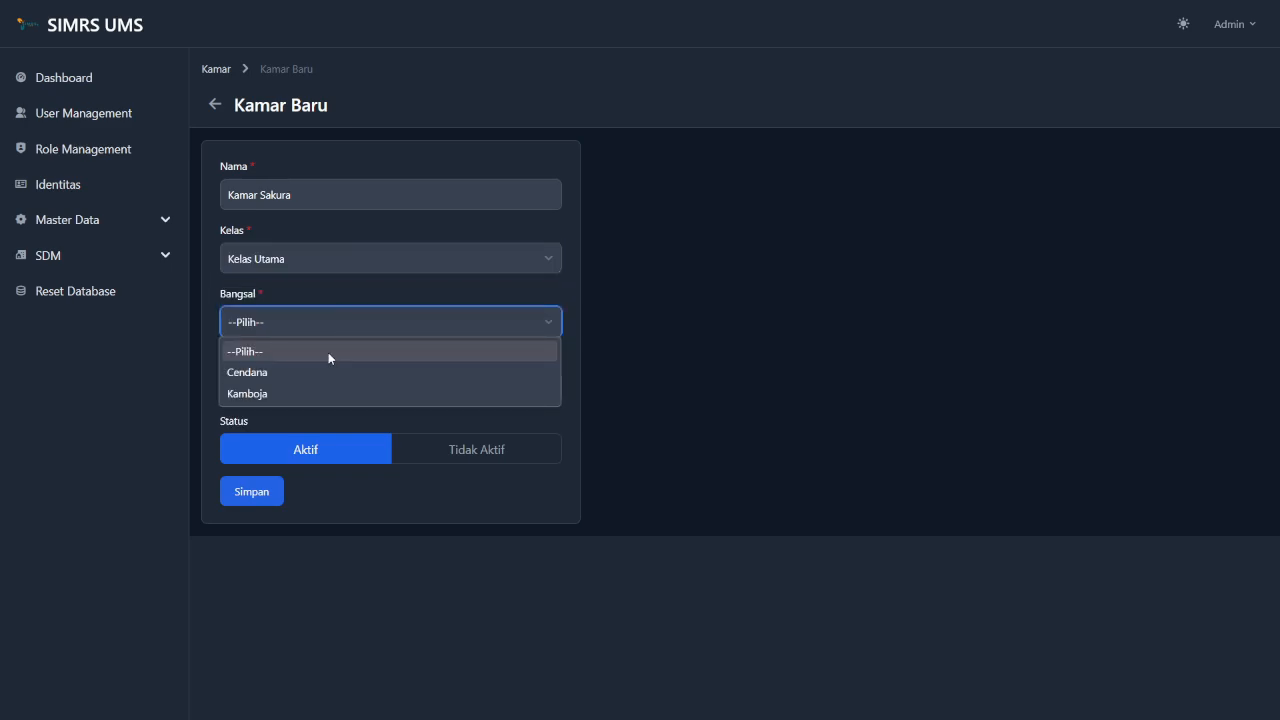
click(307, 372)
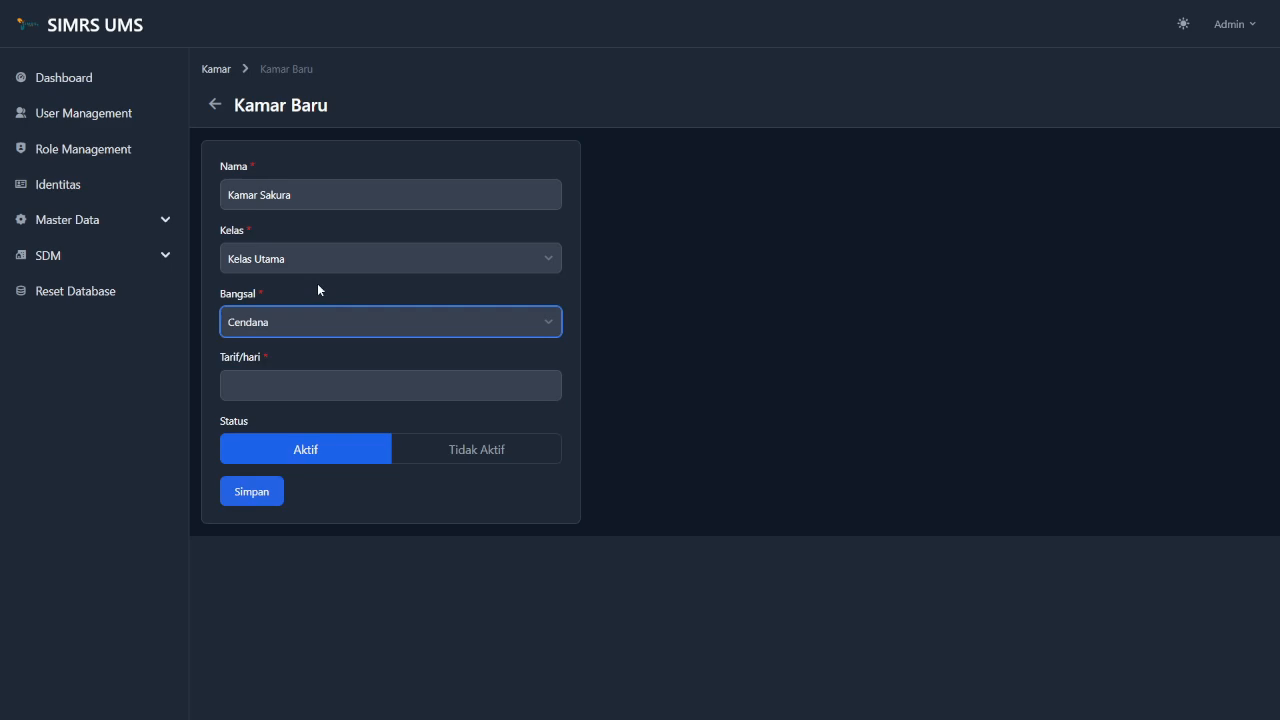
Set the daily rate to 120.000 and status Aktif, save the room, and return to the Kamar list.
click(320, 391)
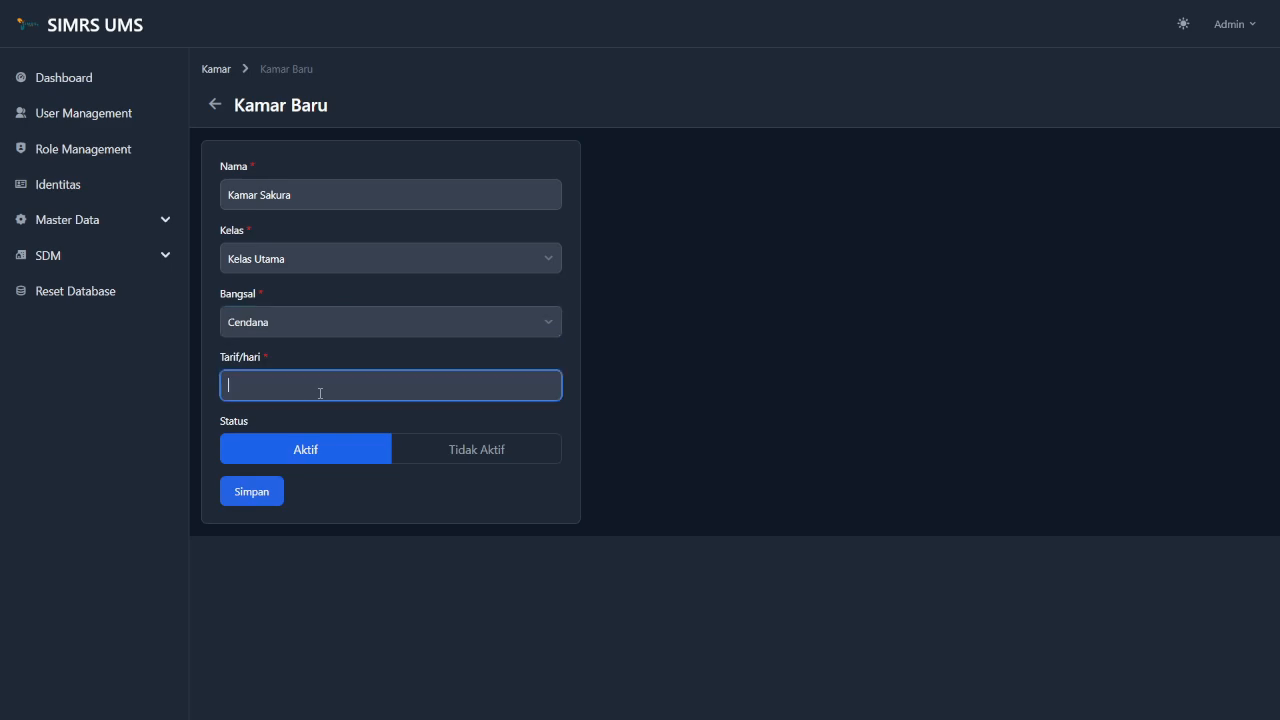
text(120.000)
click(477, 449)
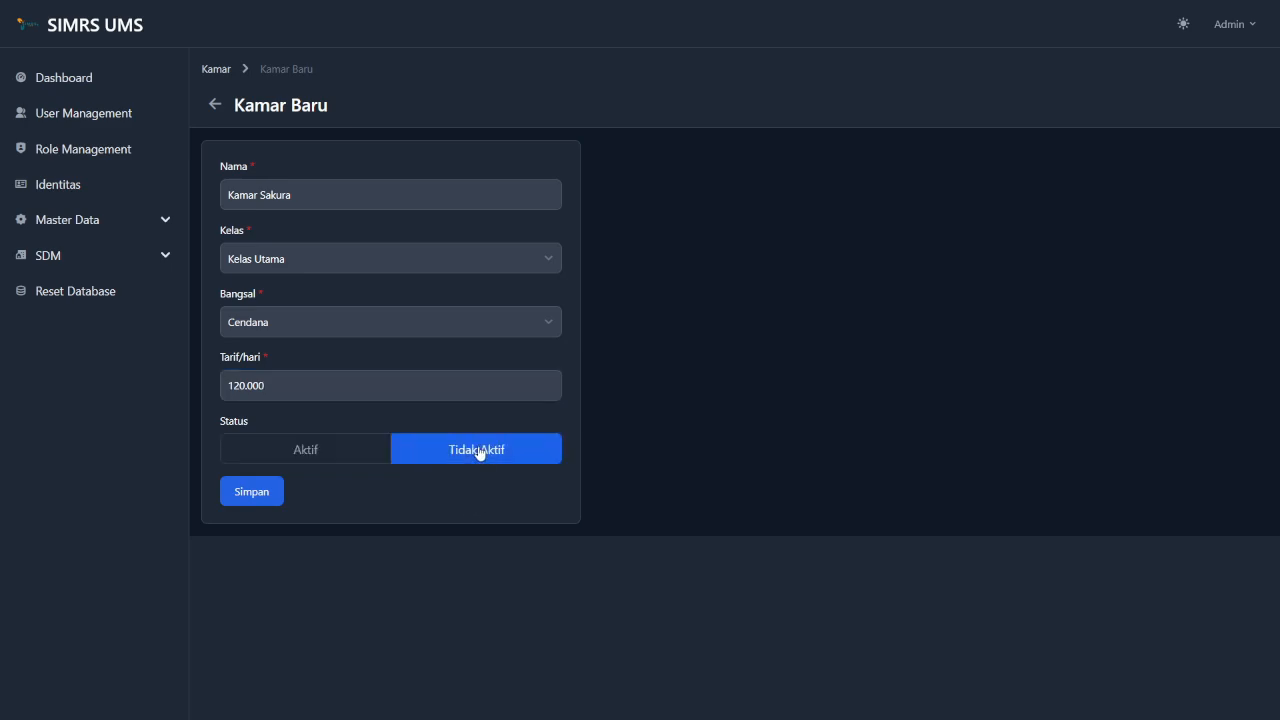
click(321, 448)
click(268, 501)
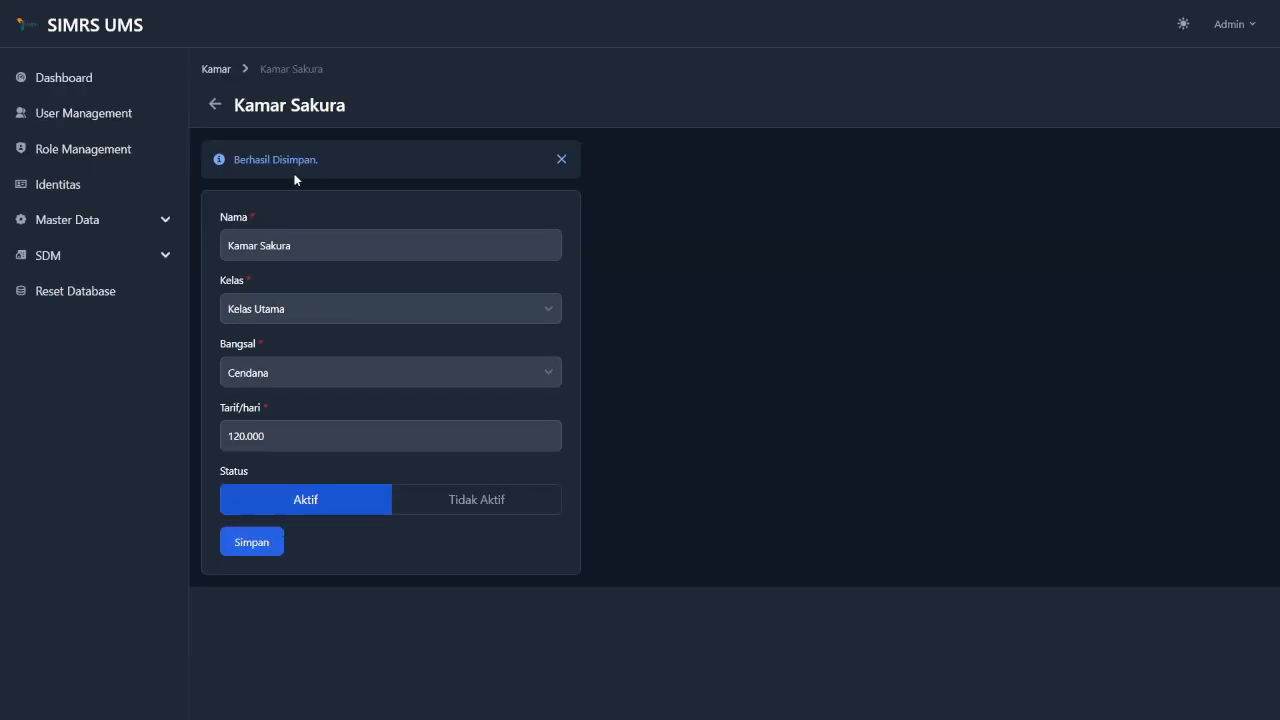
click(216, 70)
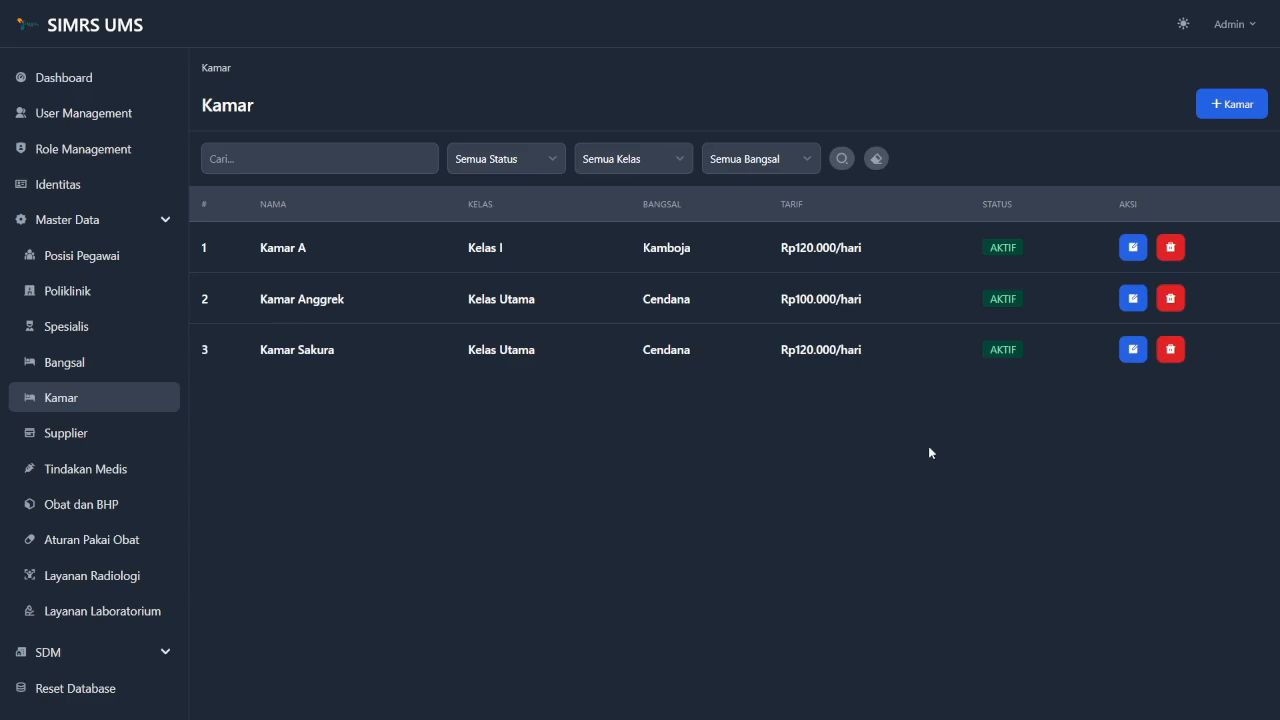
Rename Kamar Sakura to 'Kamar Sakura Mekar', with class Kelas I and ward Kamboja.
click(1135, 352)
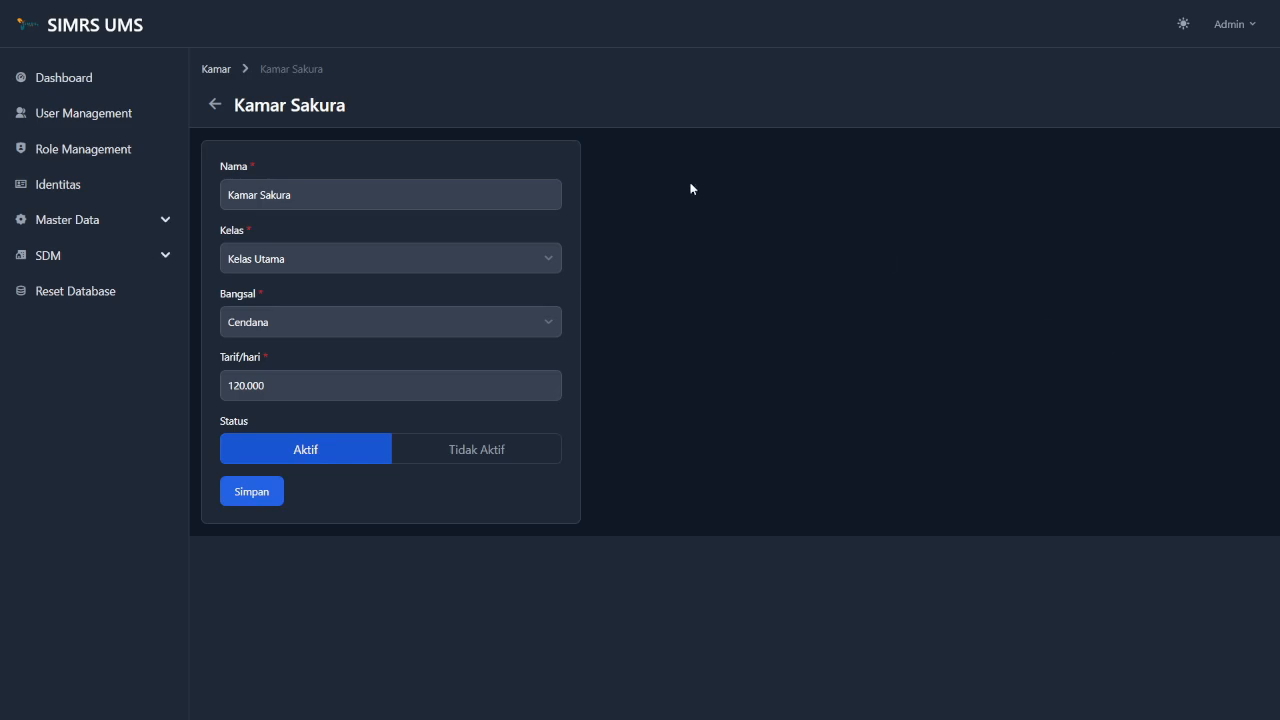
click(368, 187)
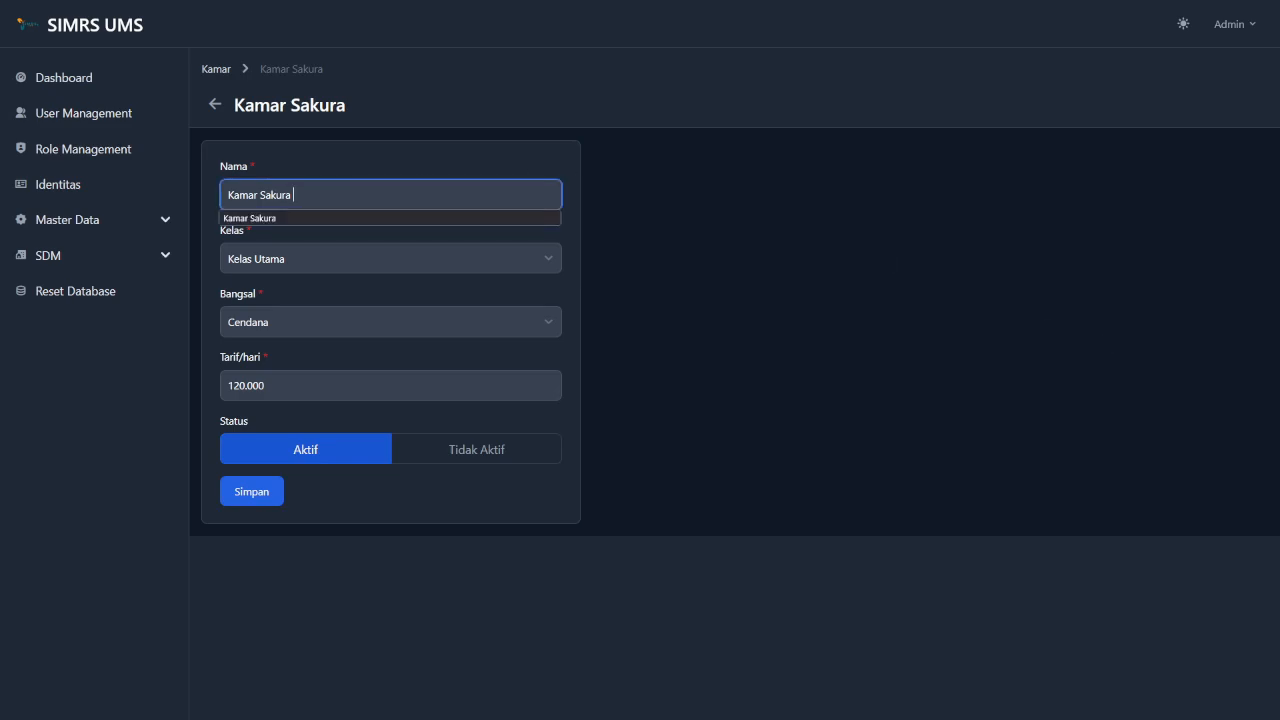
text(Mekar)
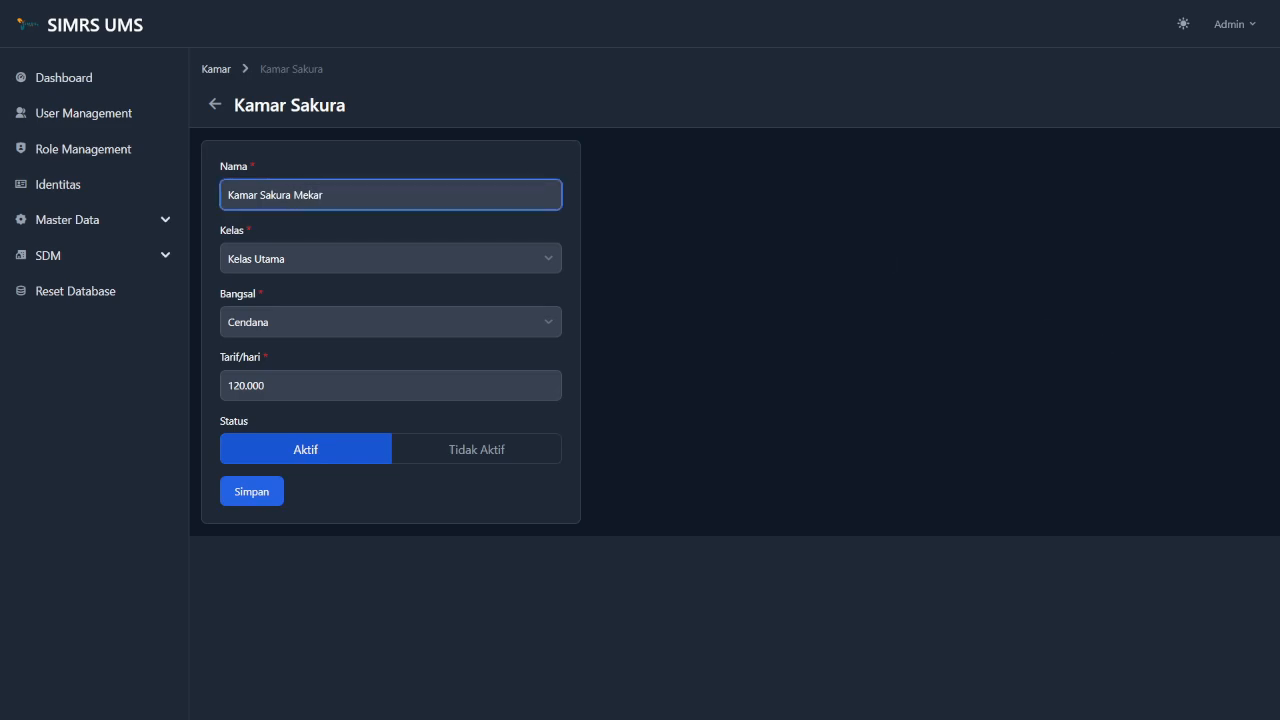
click(374, 250)
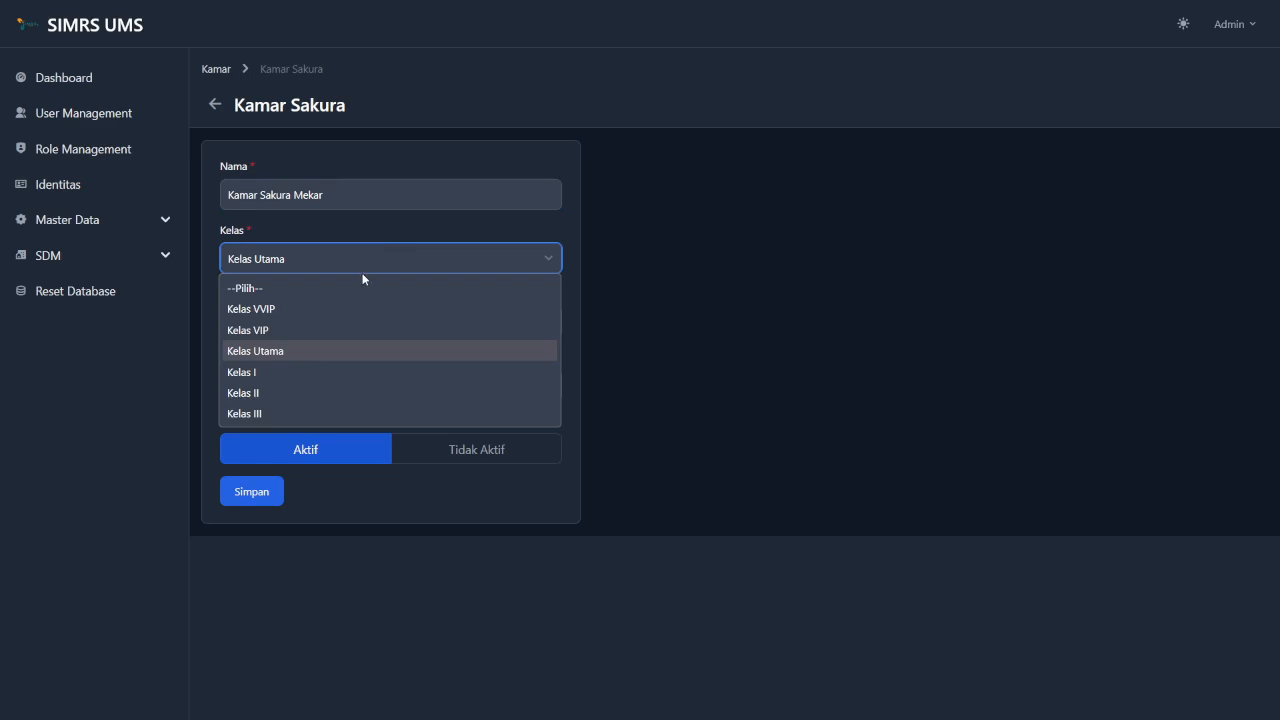
click(301, 373)
click(371, 323)
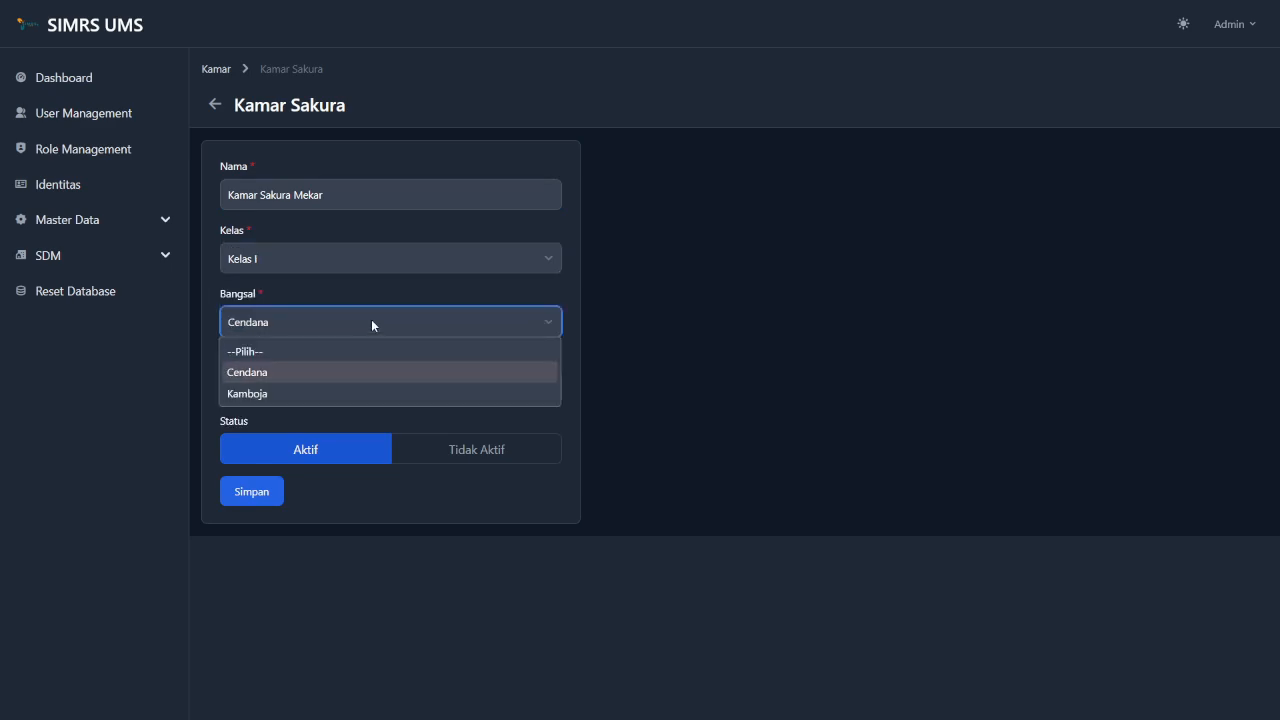
click(331, 398)
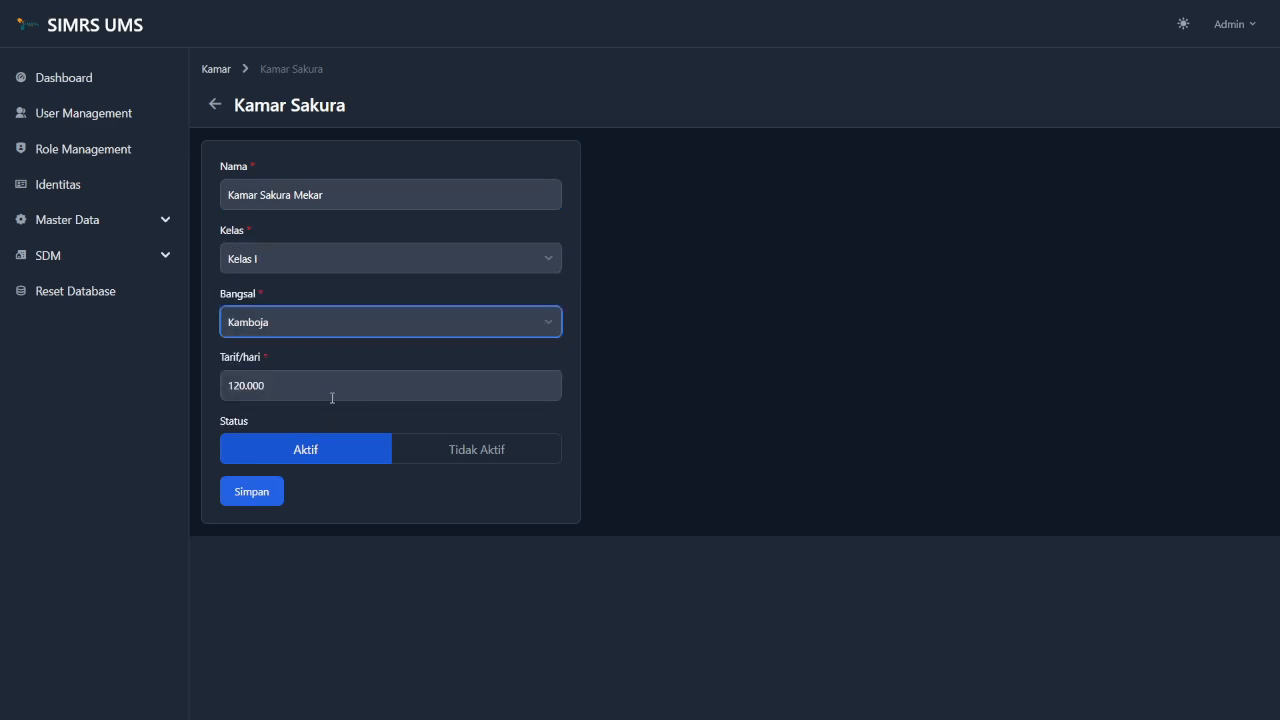
Change the daily rate to 130.000, save the room, and return to the Kamar list.
click(244, 387)
key(BackSpace)
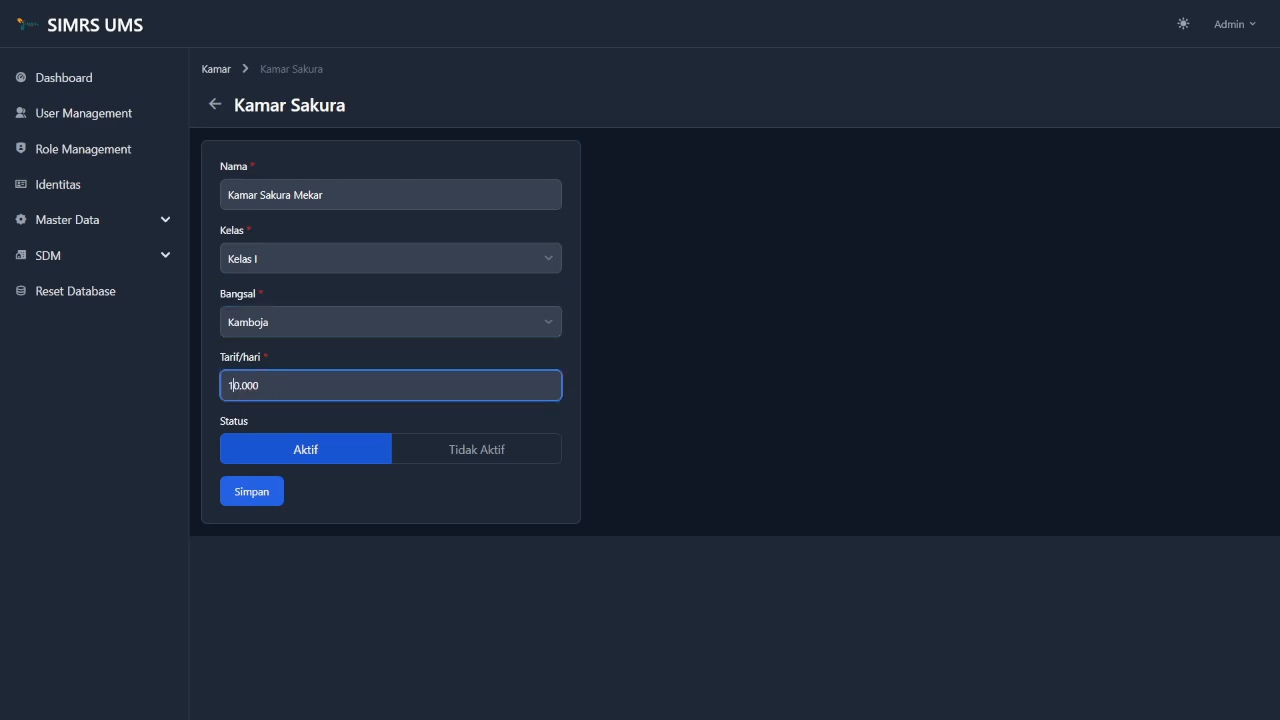
text(3)
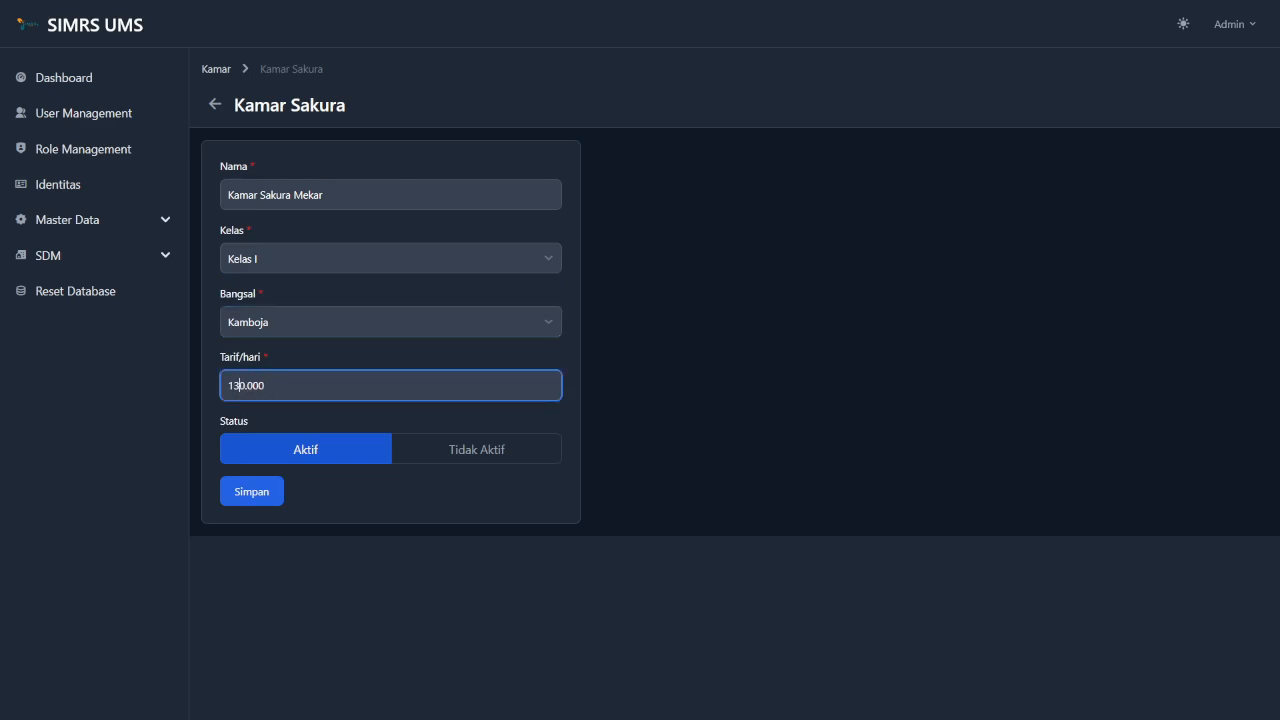
click(251, 491)
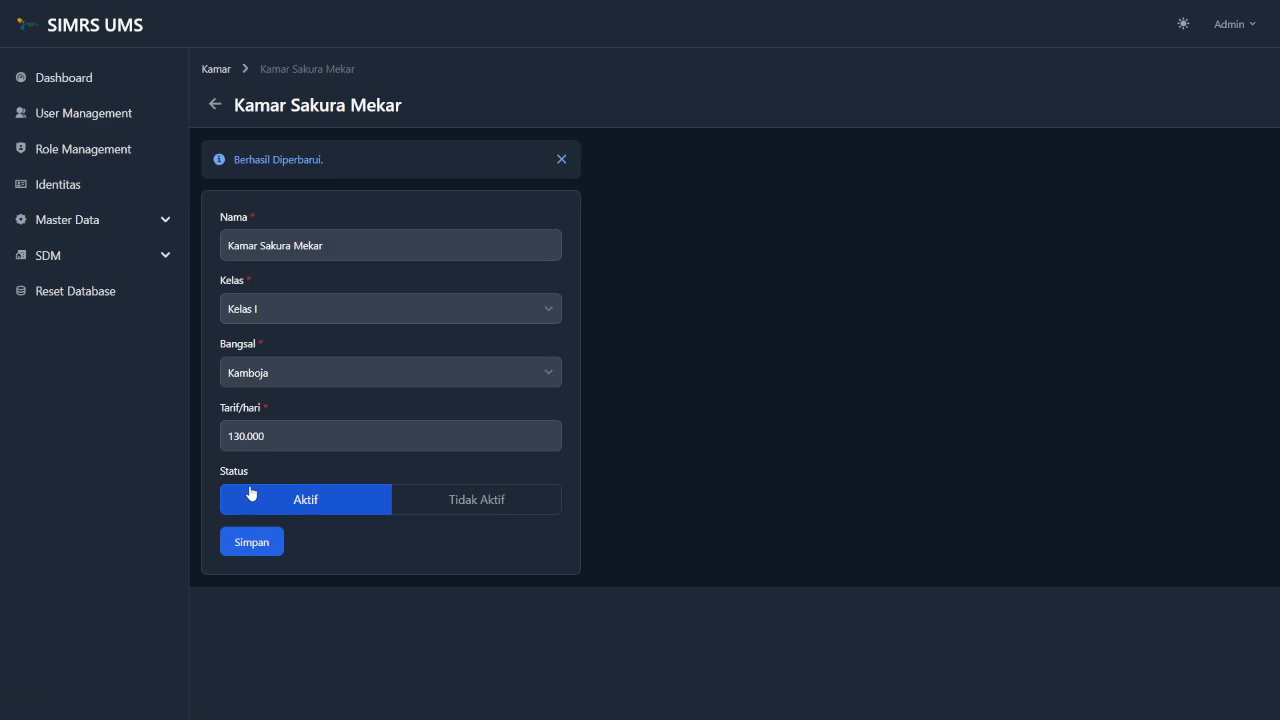
click(215, 68)
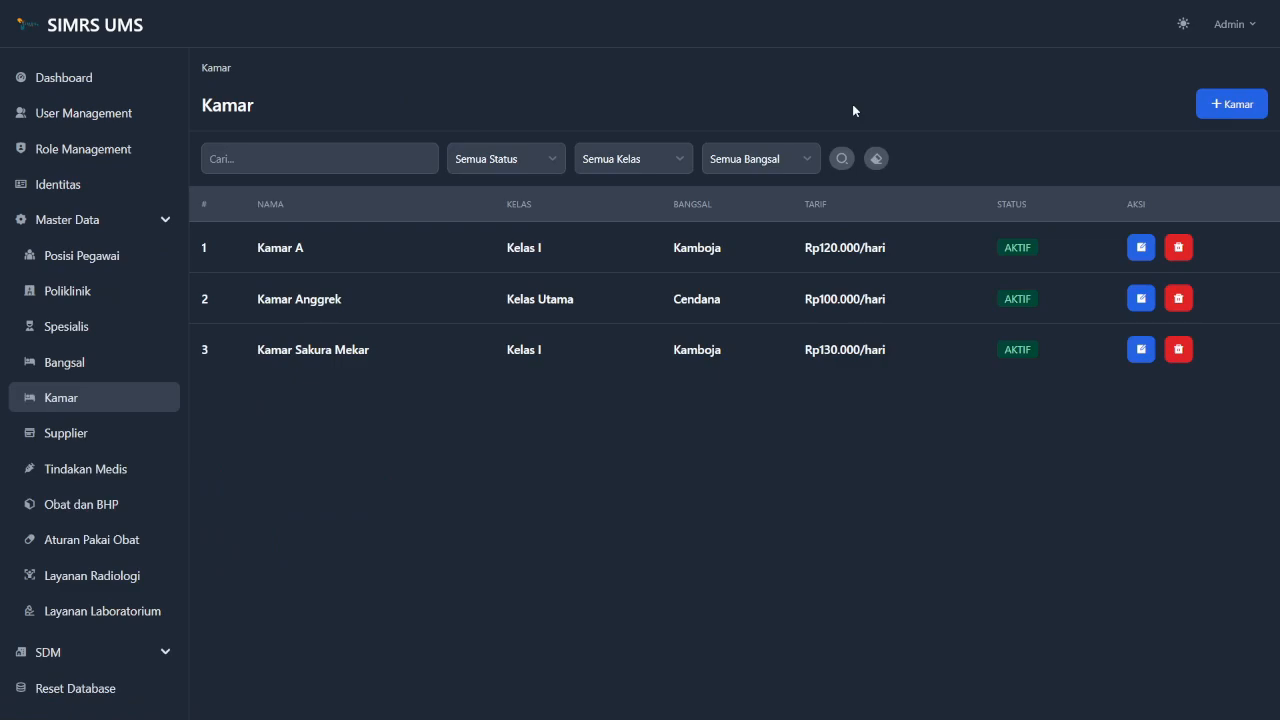
Filter the room list by 'sakura', status Aktif, Kelas I and Semua Bangsal.
click(332, 147)
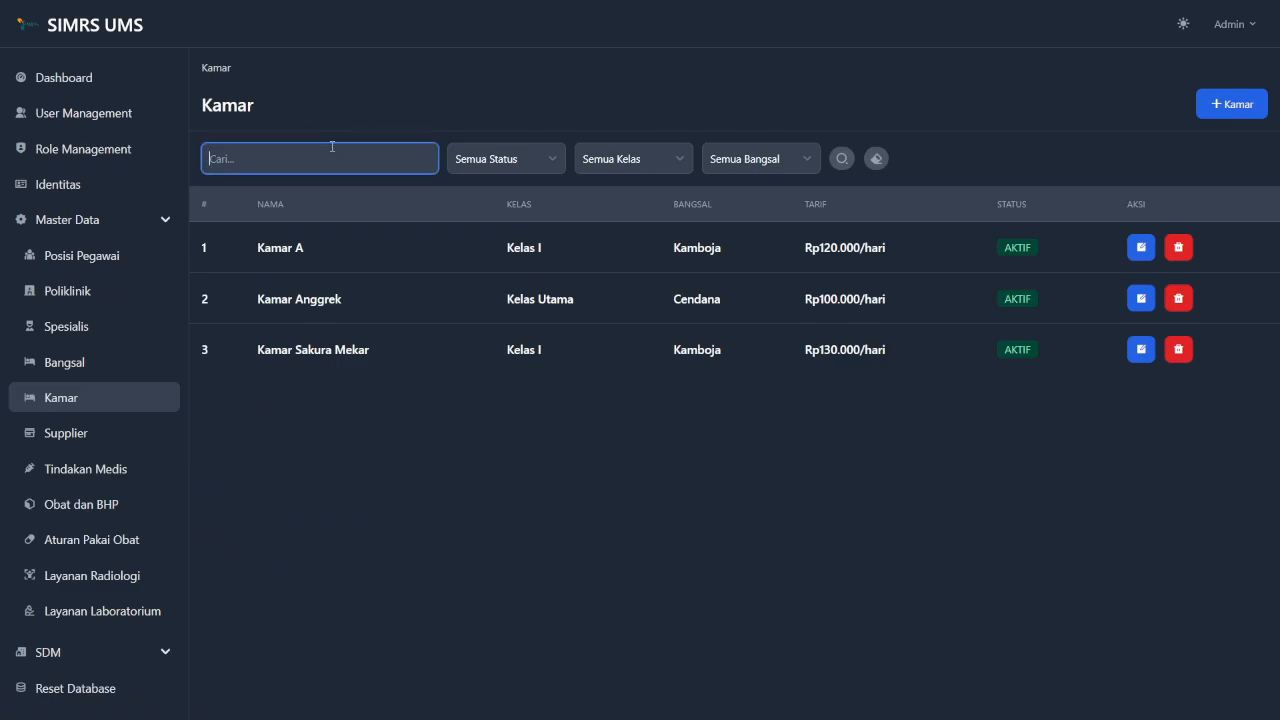
text(sakura)
click(538, 158)
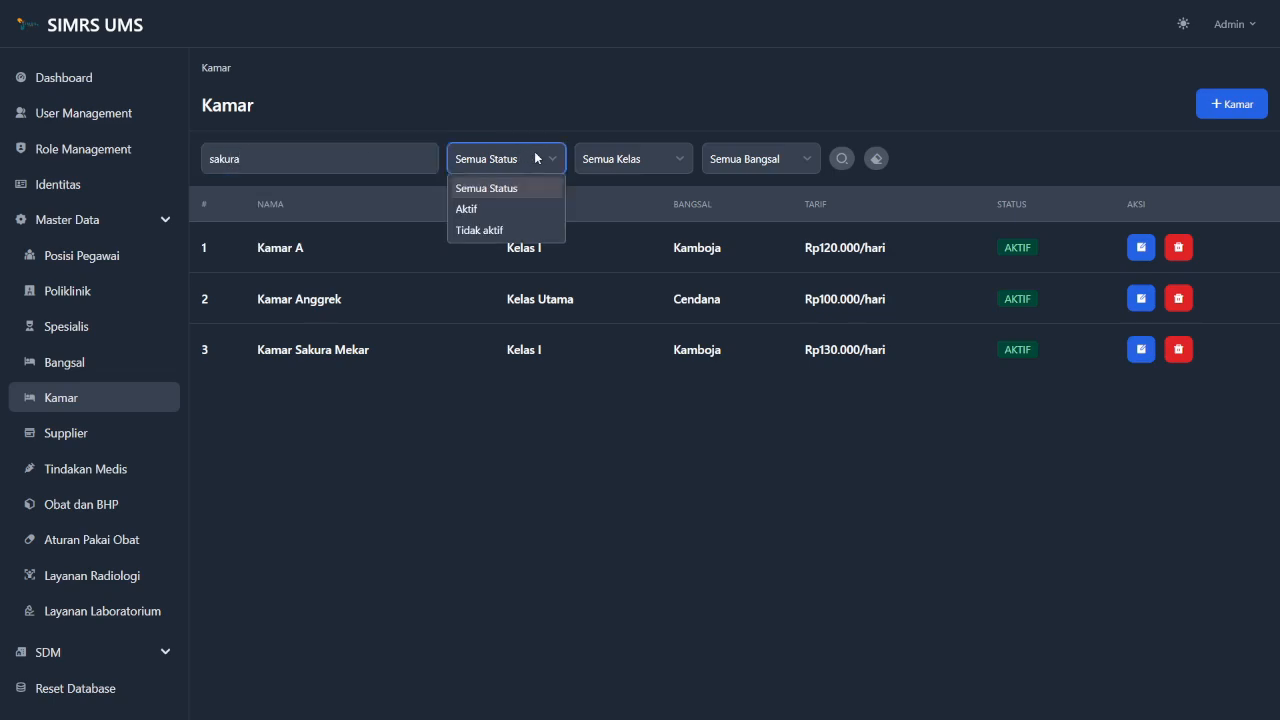
click(504, 208)
click(638, 153)
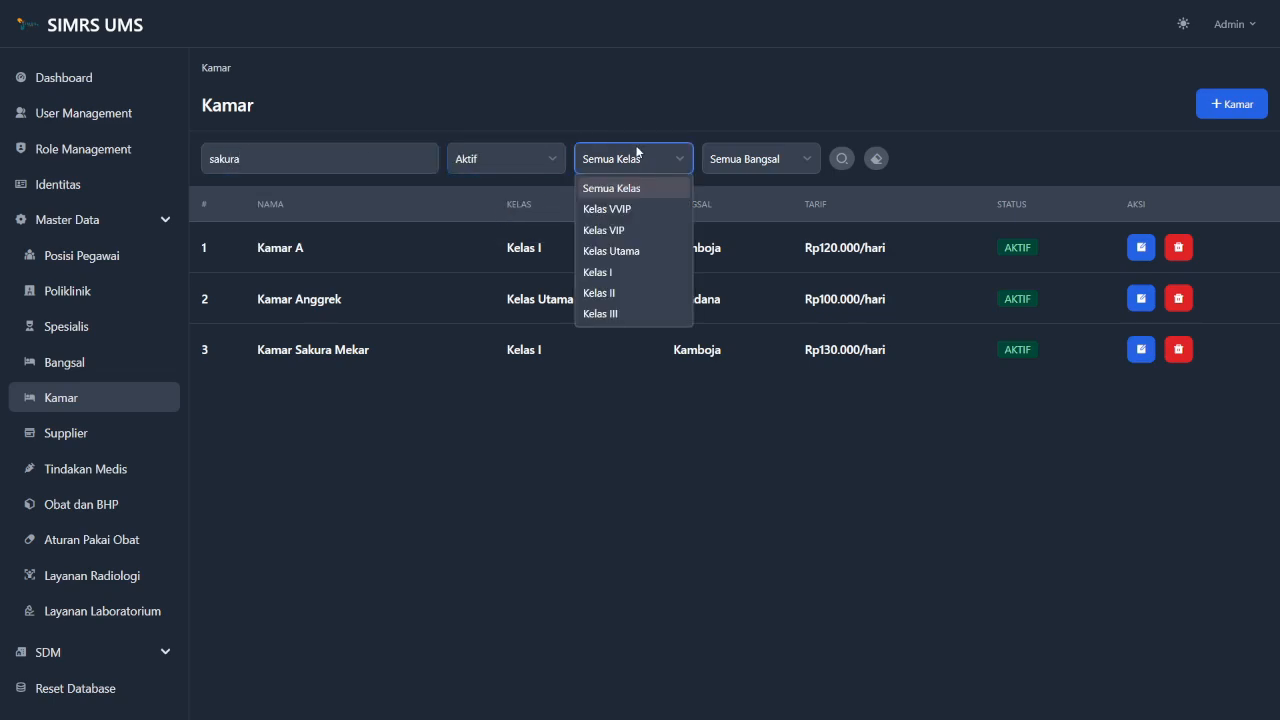
click(628, 271)
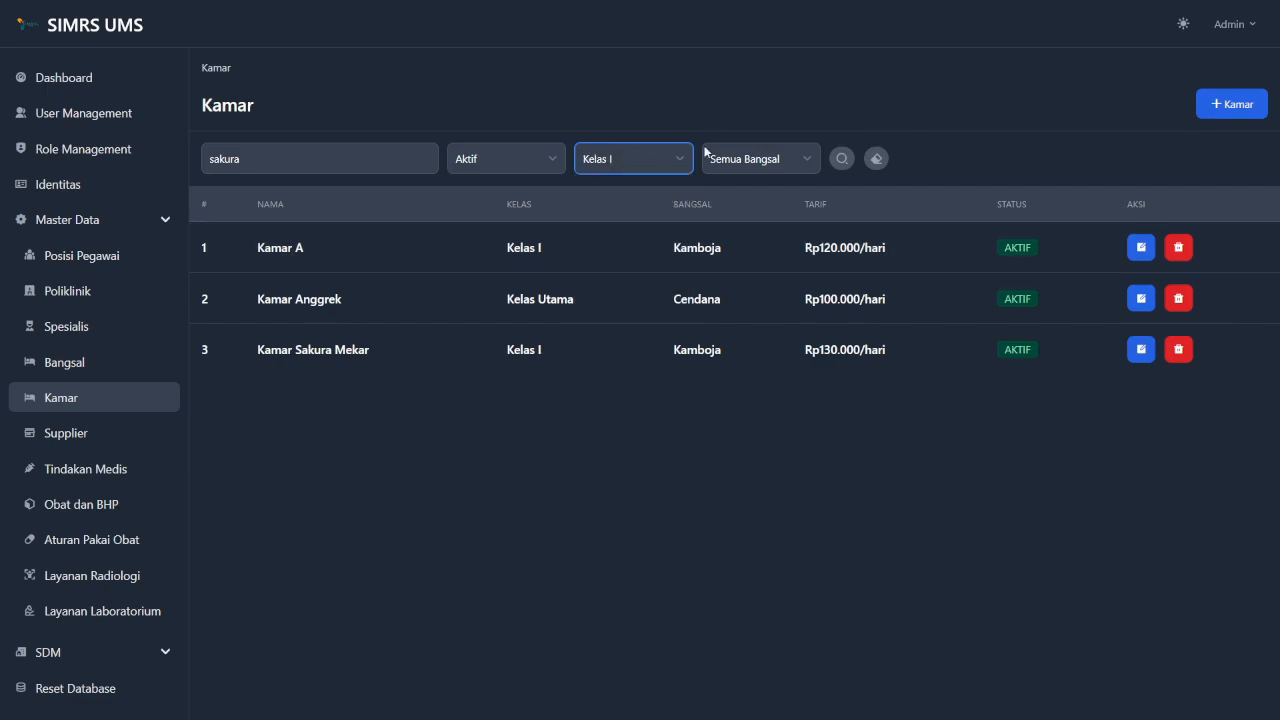
click(760, 152)
click(767, 187)
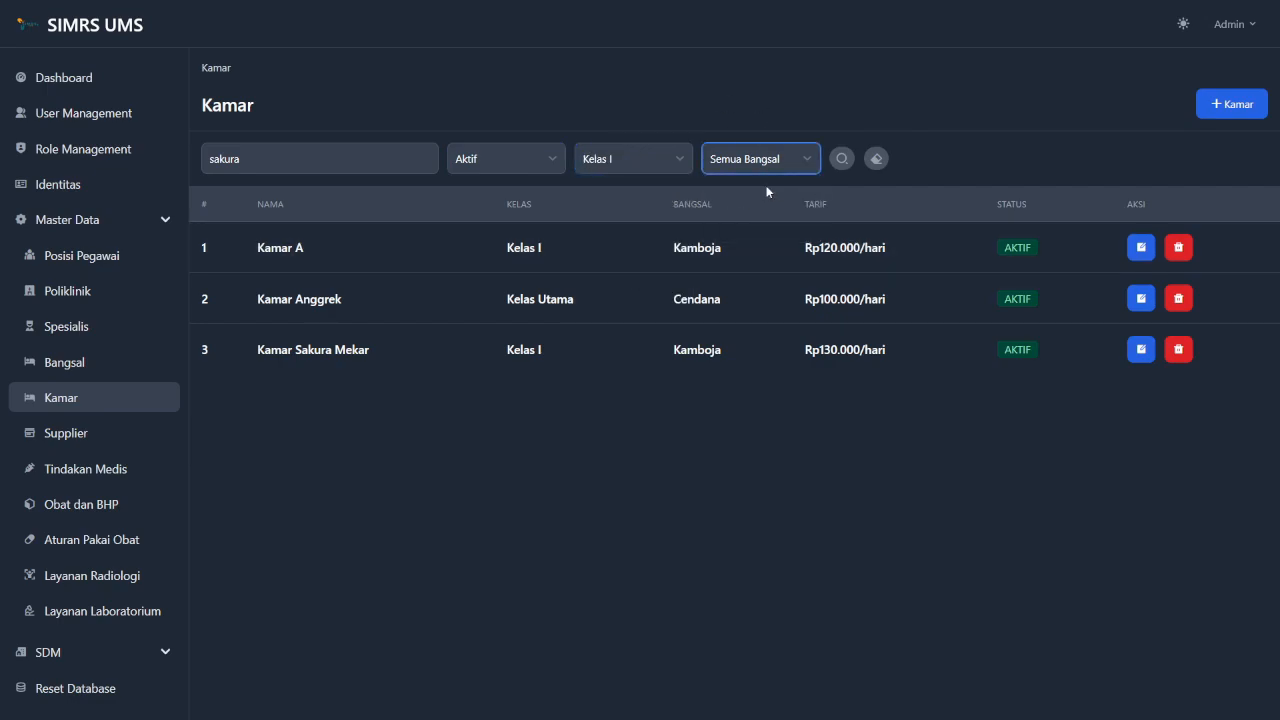
click(843, 158)
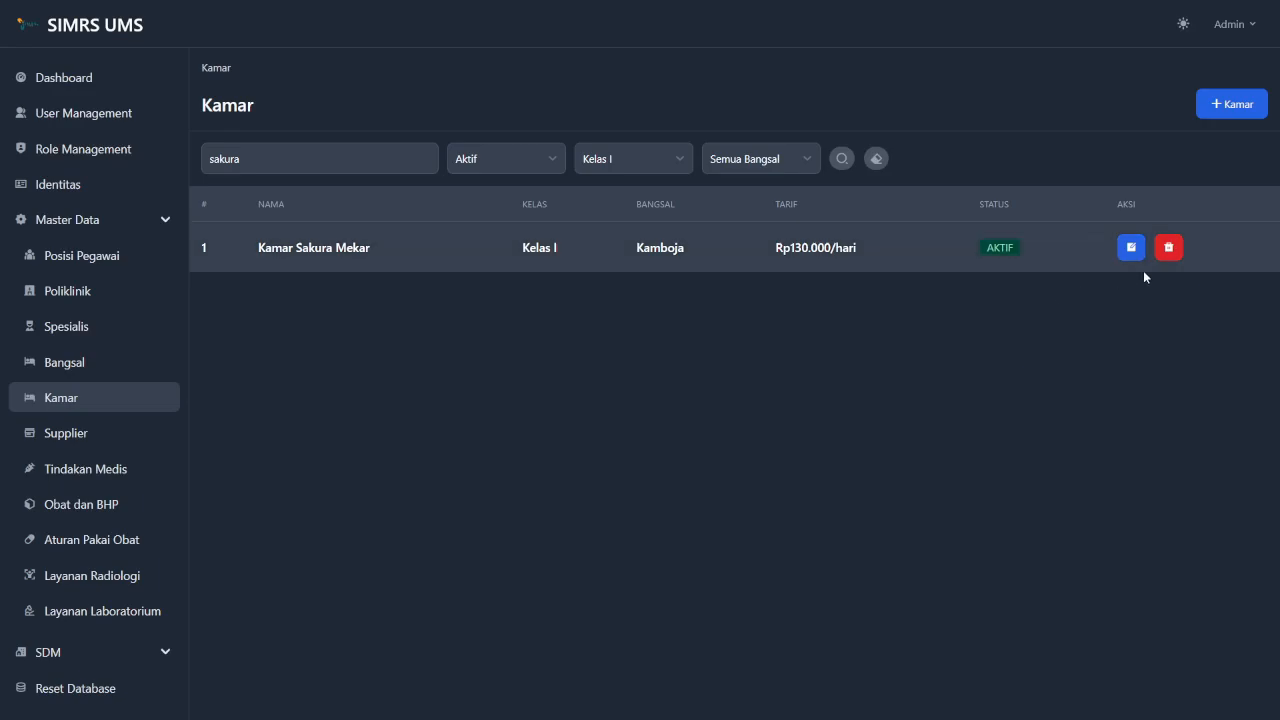
Delete Kamar Sakura Mekar, reset the room filters, and go to the Supplier list.
click(1168, 248)
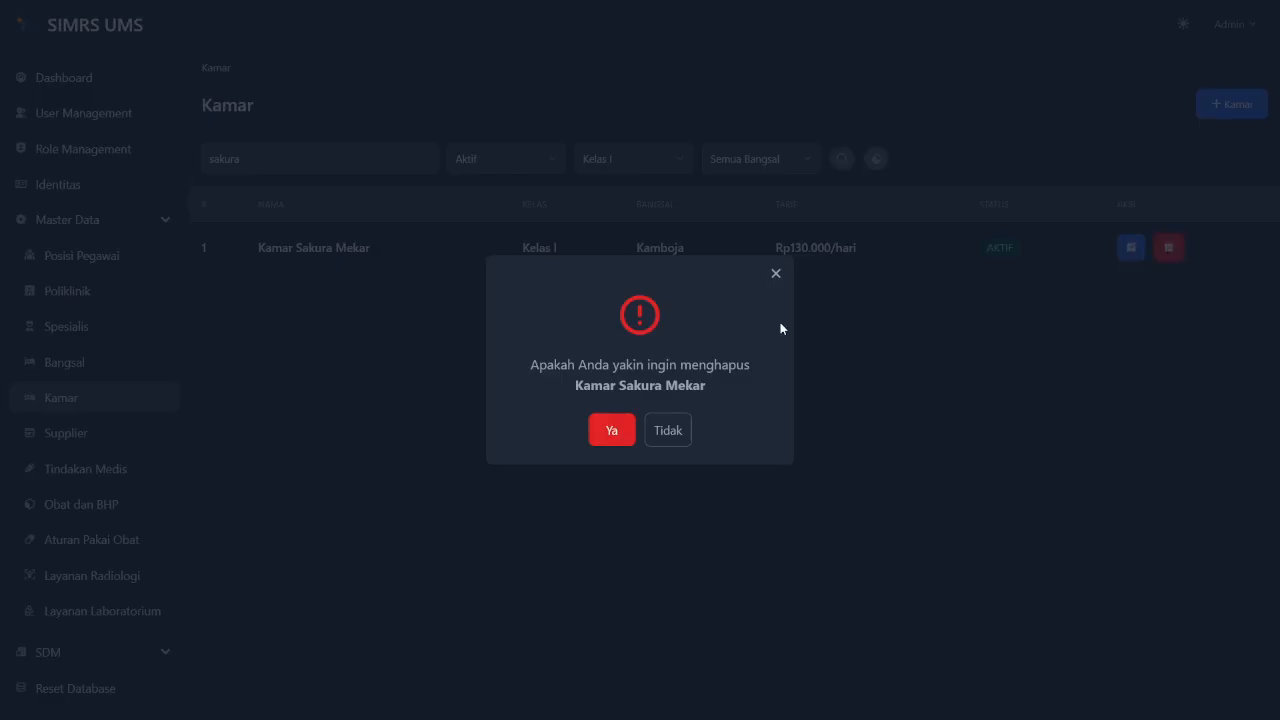
click(613, 430)
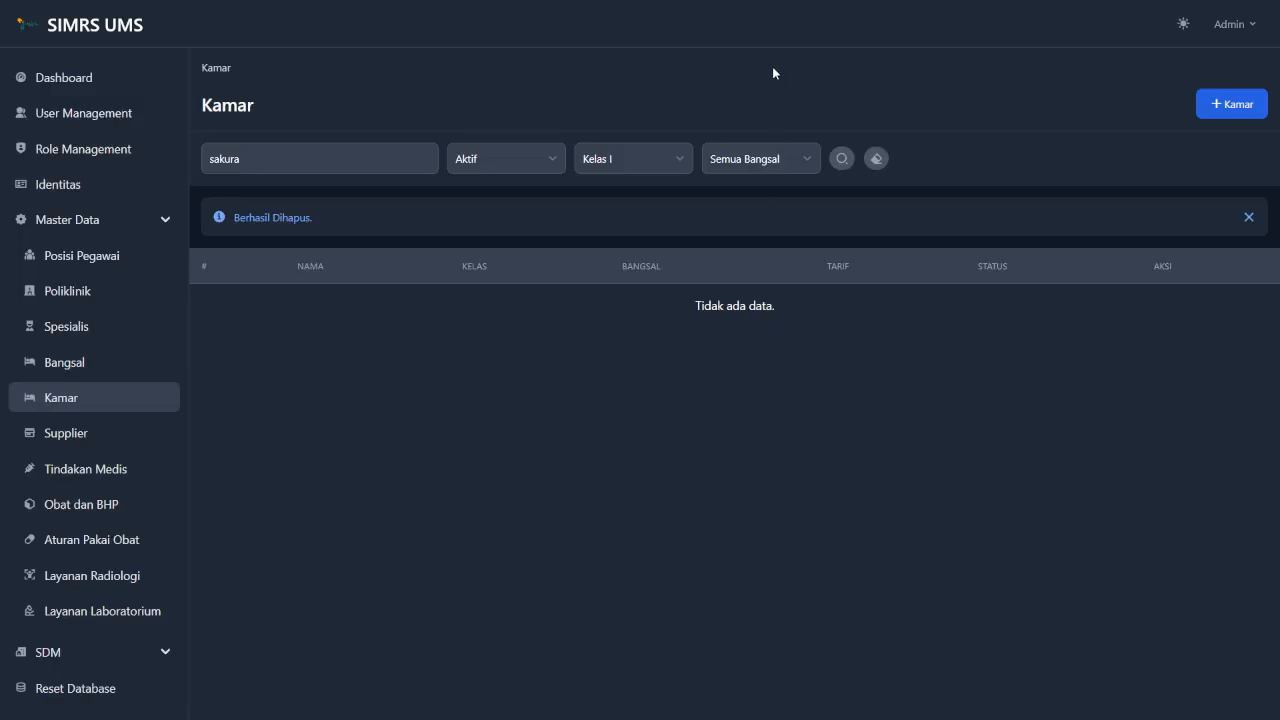
click(876, 159)
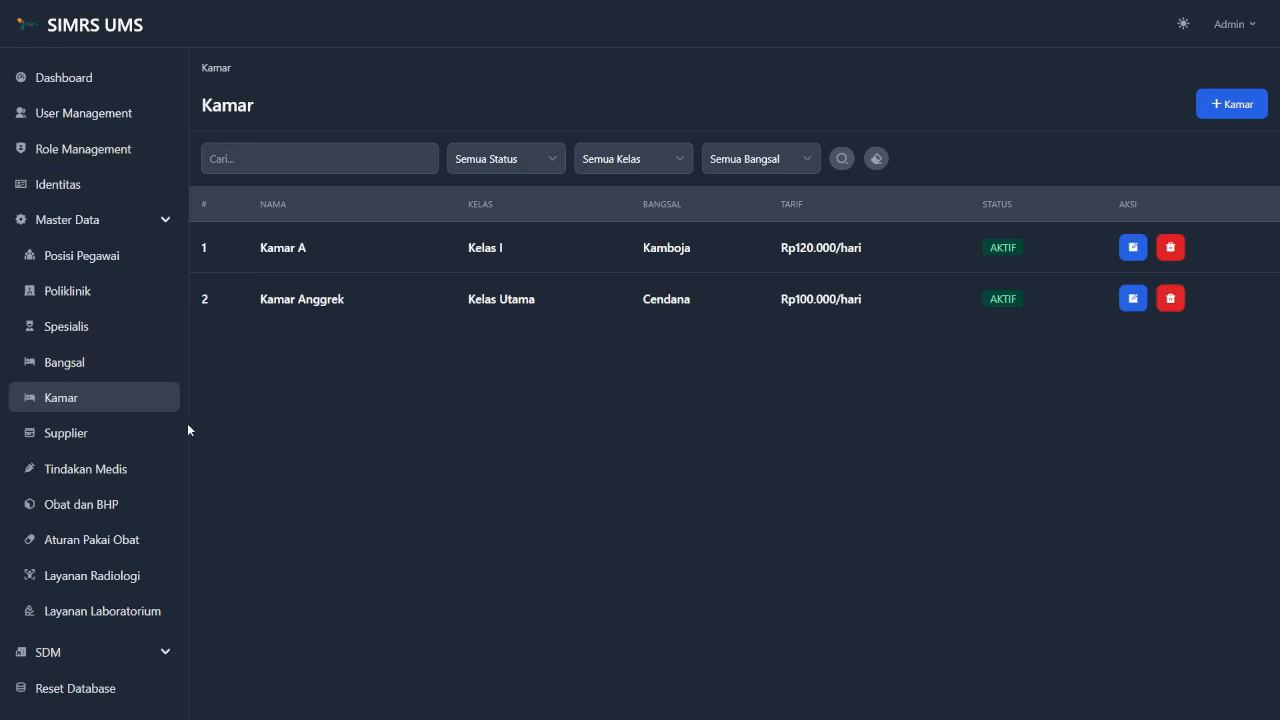
click(125, 438)
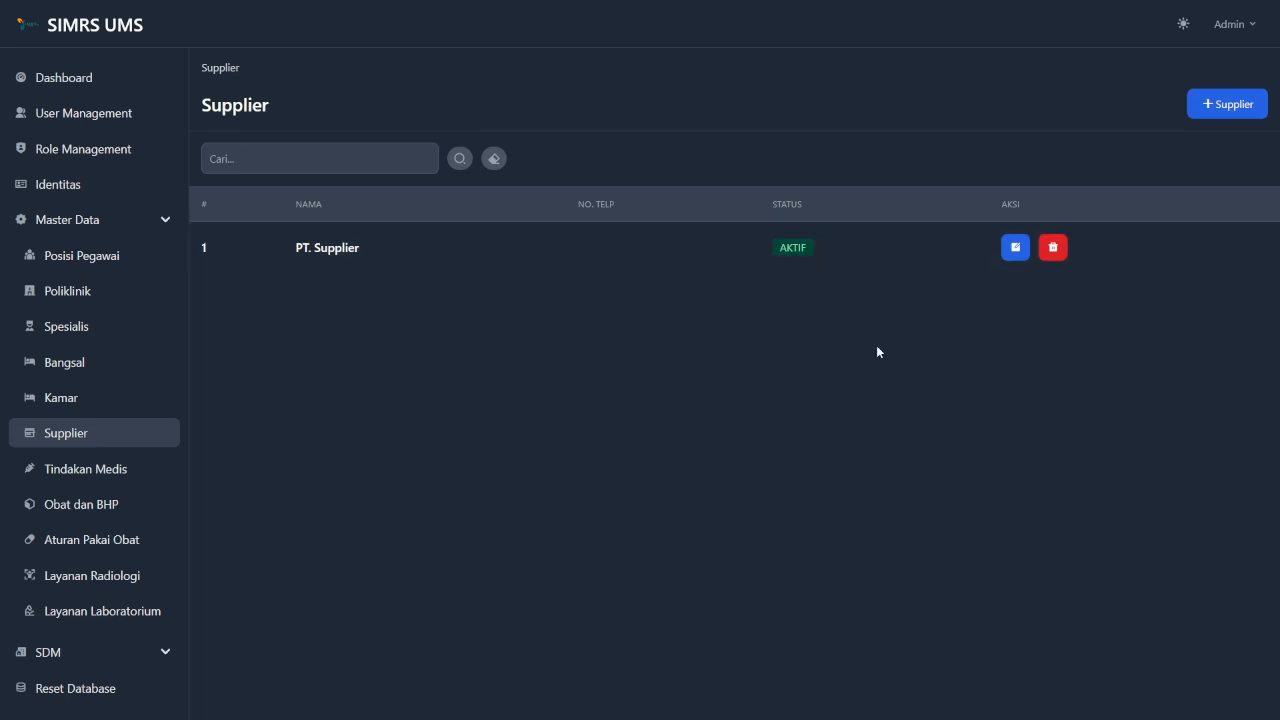
Start a new supplier and enter the name 'Pt supplier 2'.
click(1228, 112)
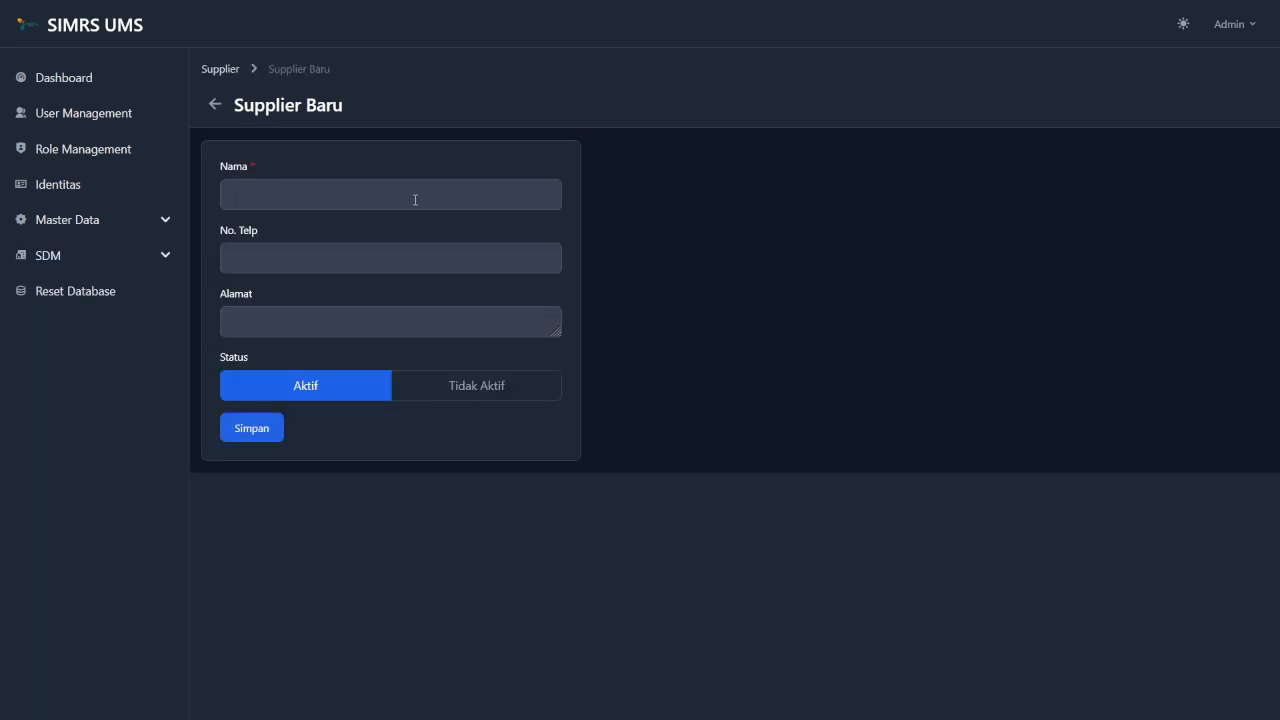
click(415, 199)
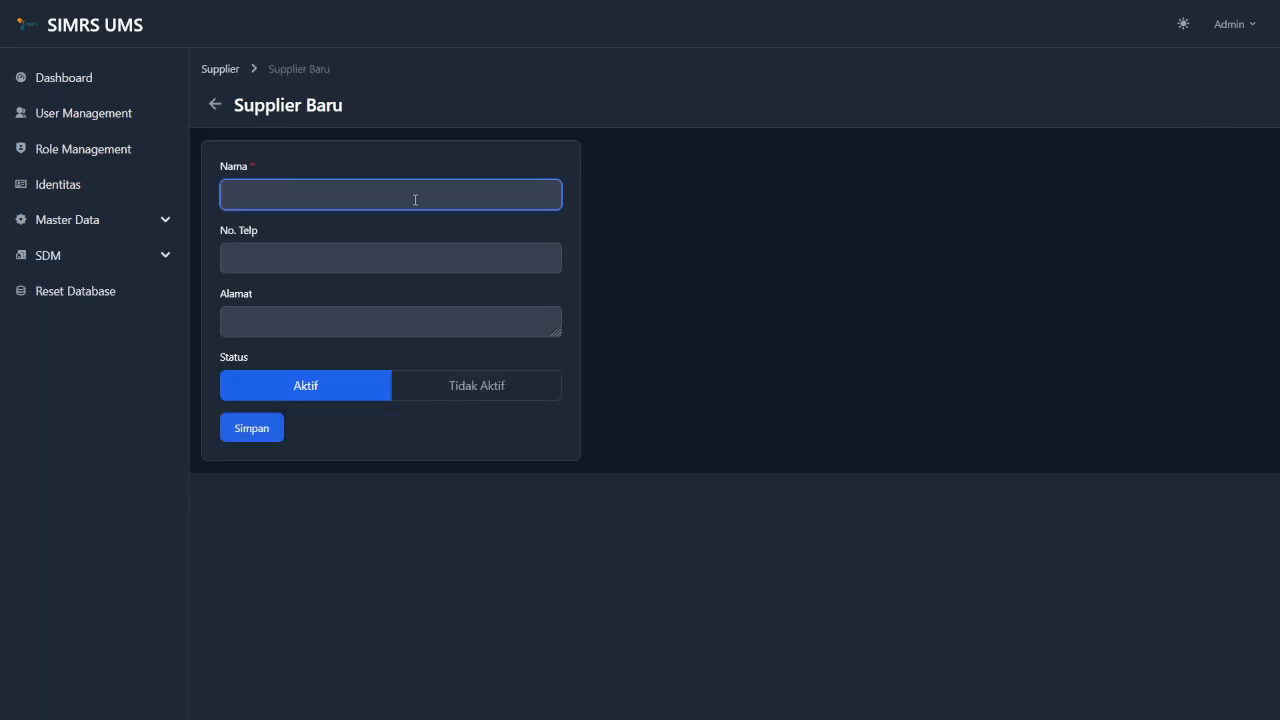
text(P)
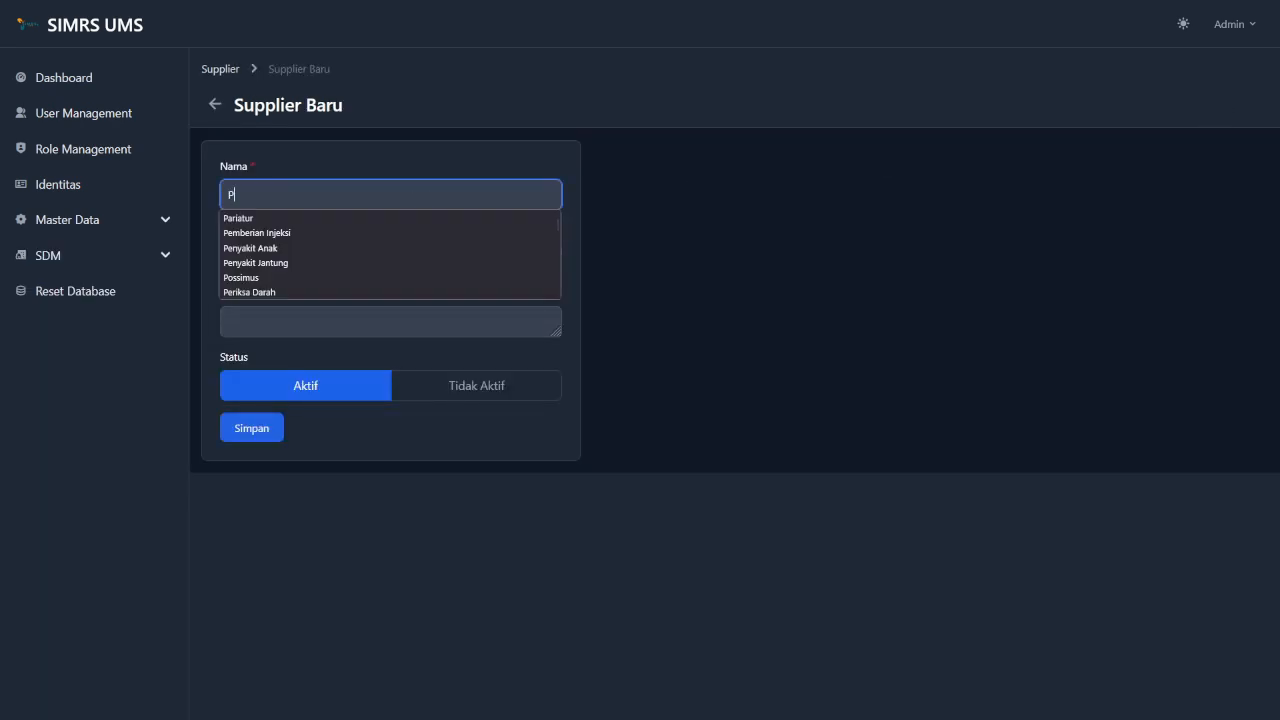
text(T suppli)
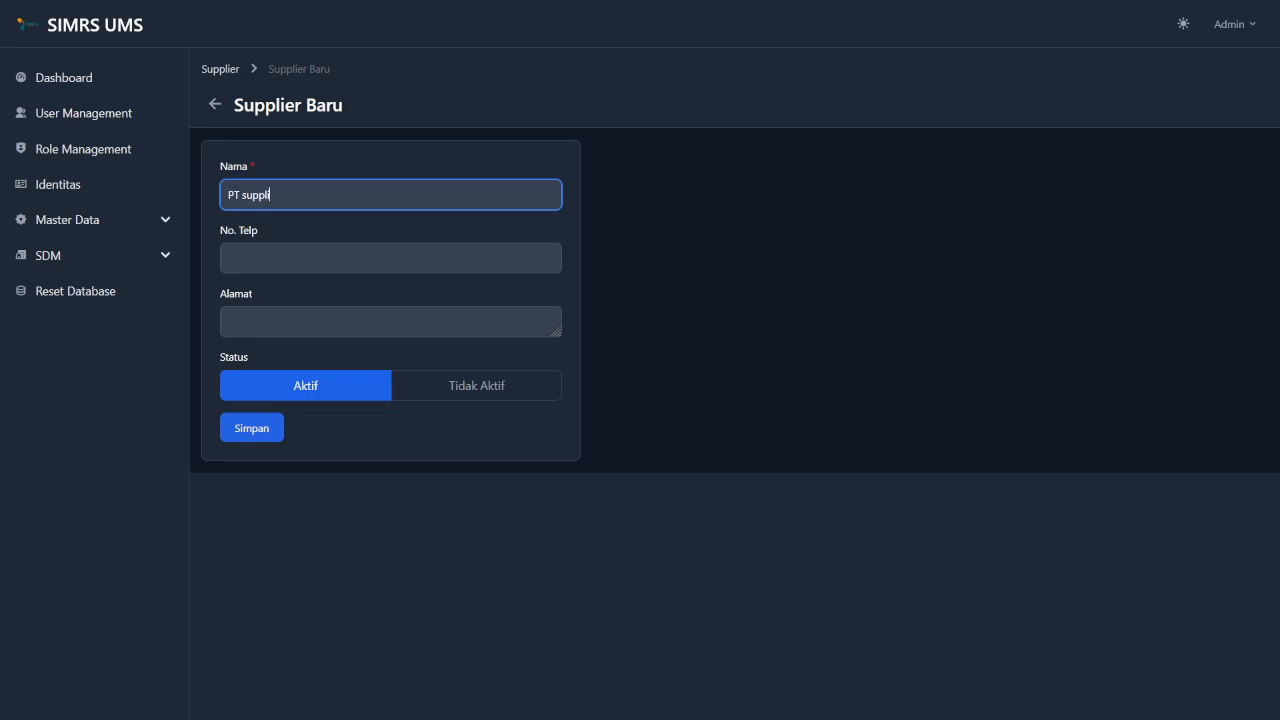
text(er 2)
click(241, 198)
key(BackSpace)
text(t)
Fill in the supplier's phone number and address, keep status Aktif, and save.
click(257, 266)
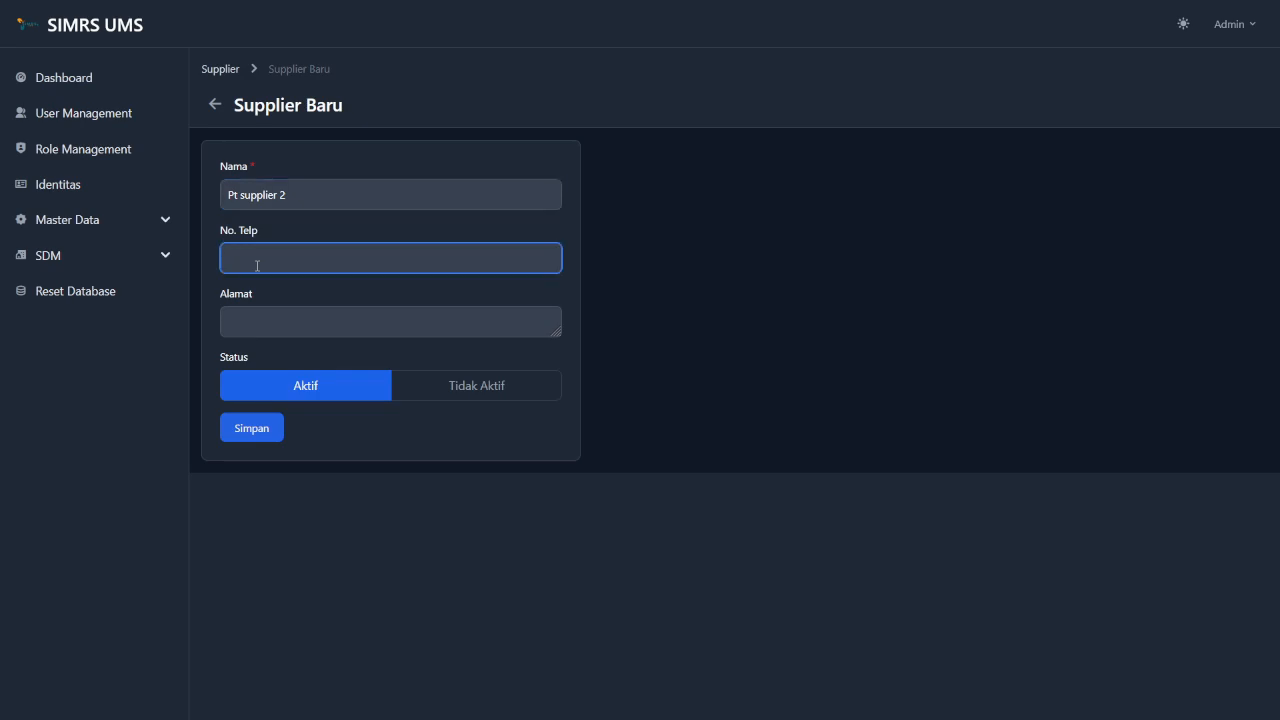
key(Tab)
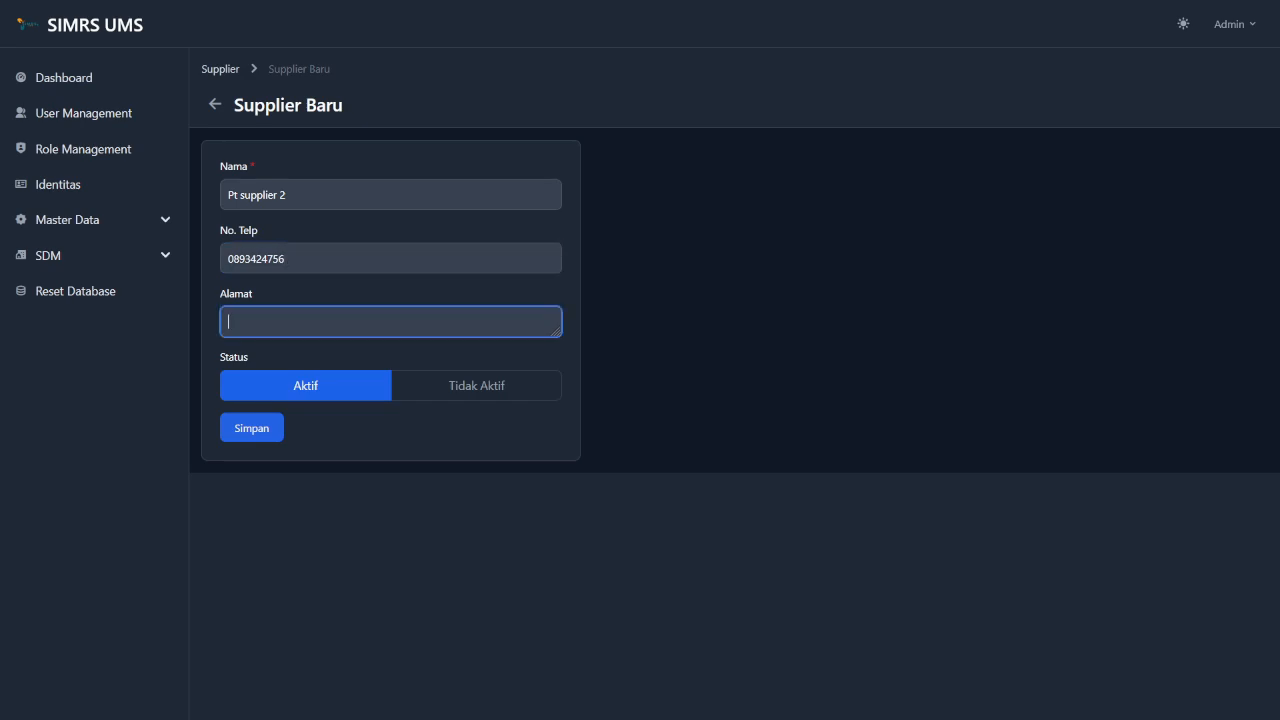
text(Jalan kenanga)
key(ctrl+BackSpace)
text(kenanga)
click(432, 392)
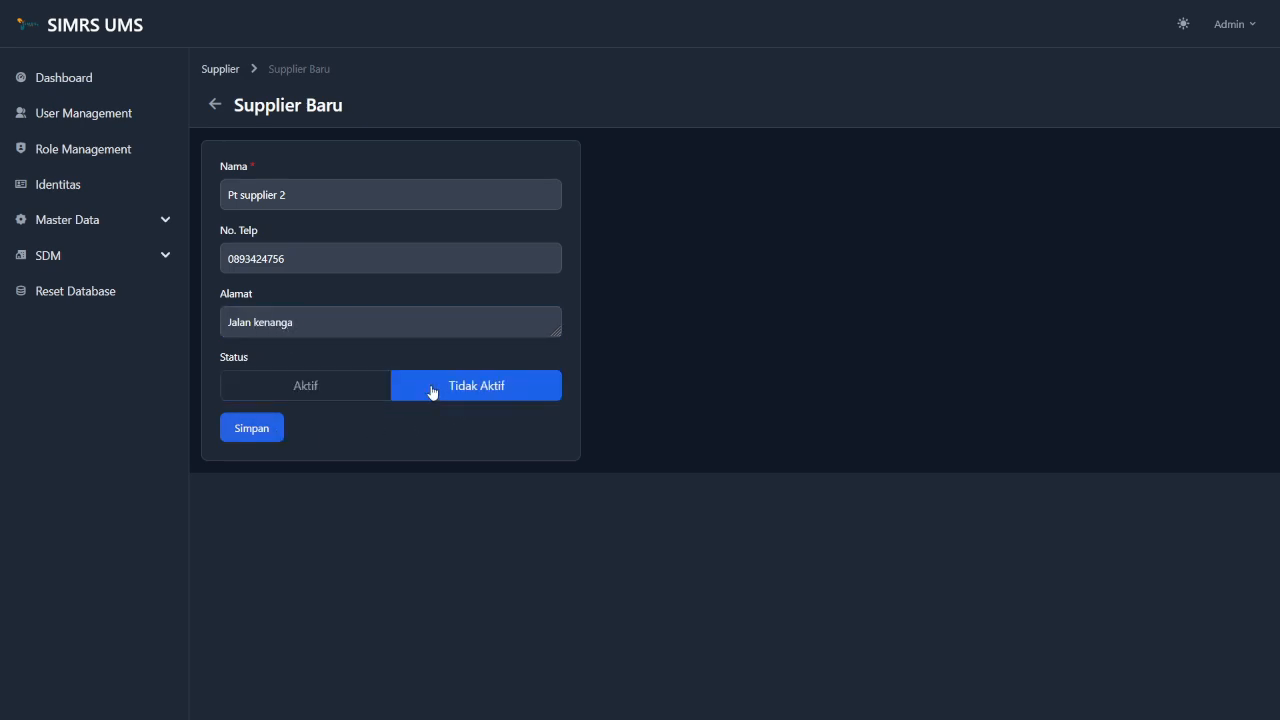
click(357, 394)
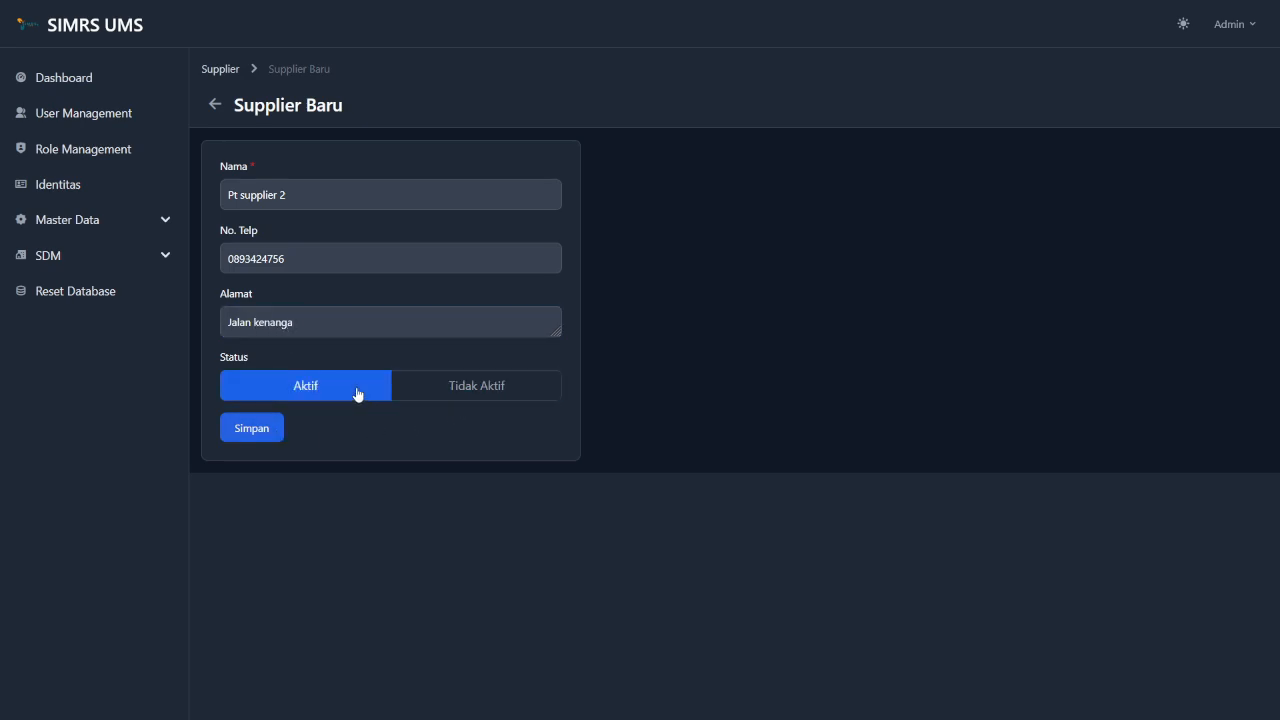
click(247, 434)
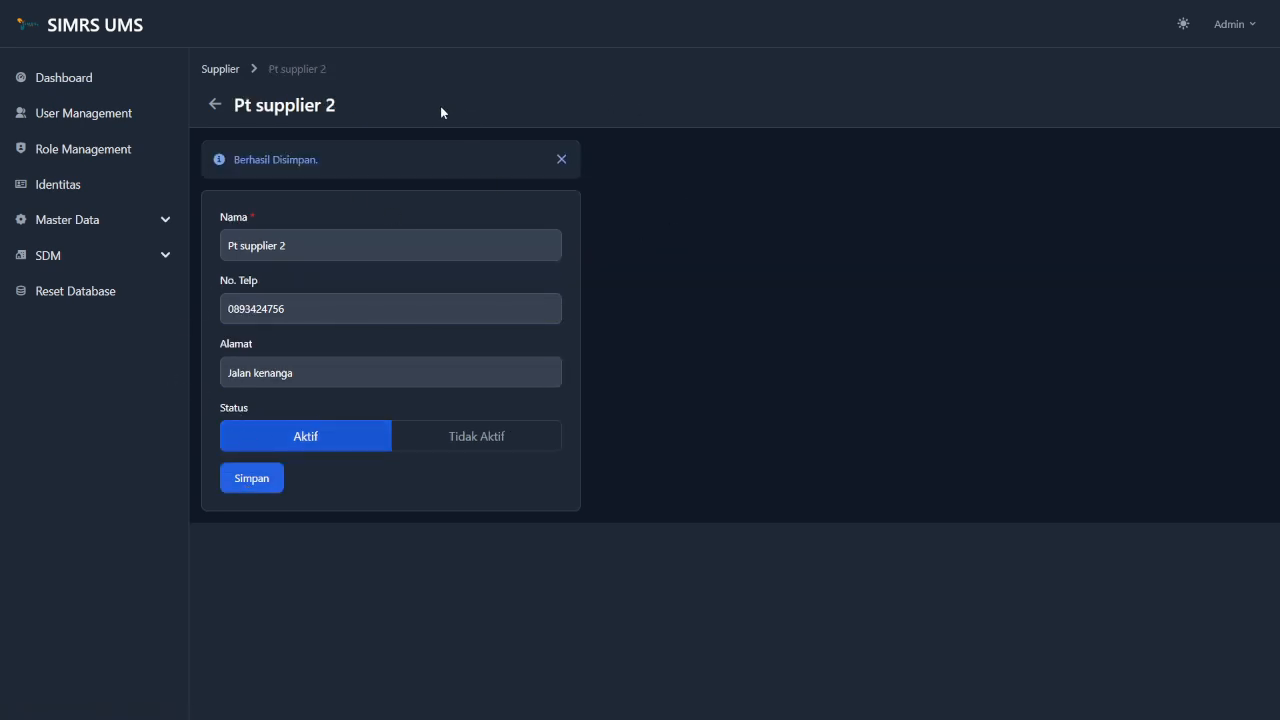
Rename Pt supplier 2 to Pt supplier 4, append '1' to its address, and save.
click(233, 77)
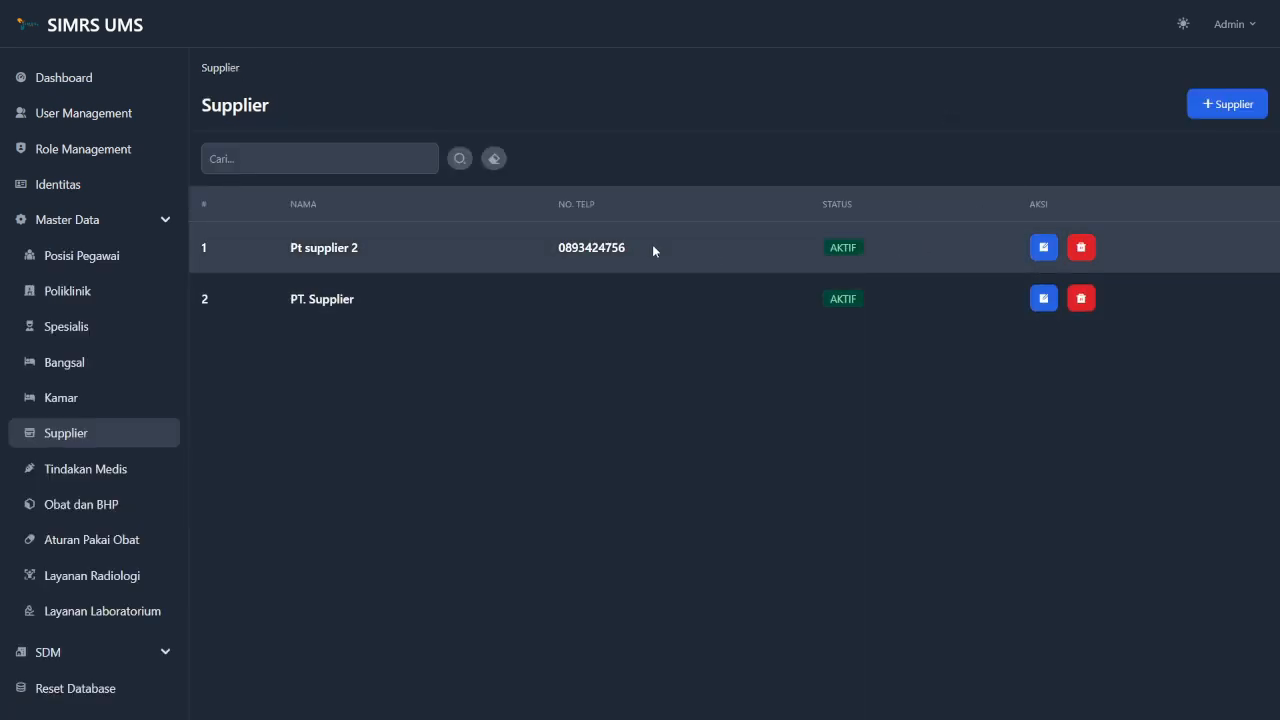
click(1044, 247)
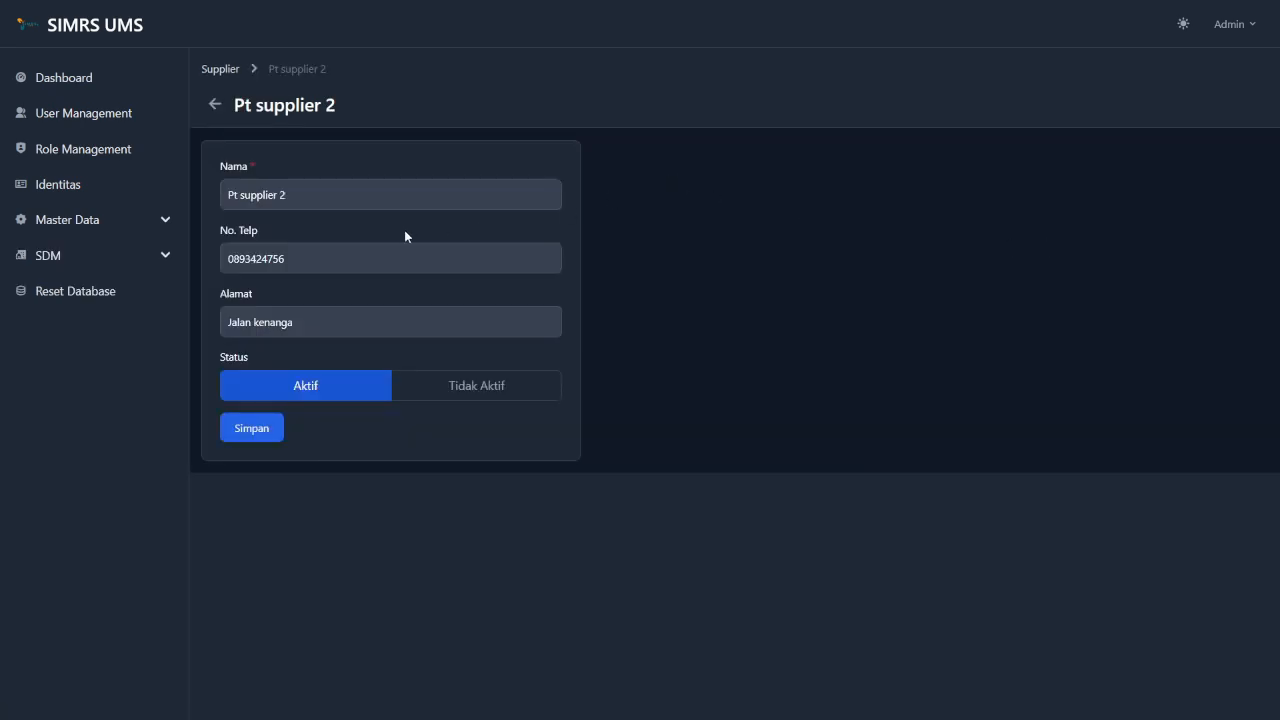
click(332, 188)
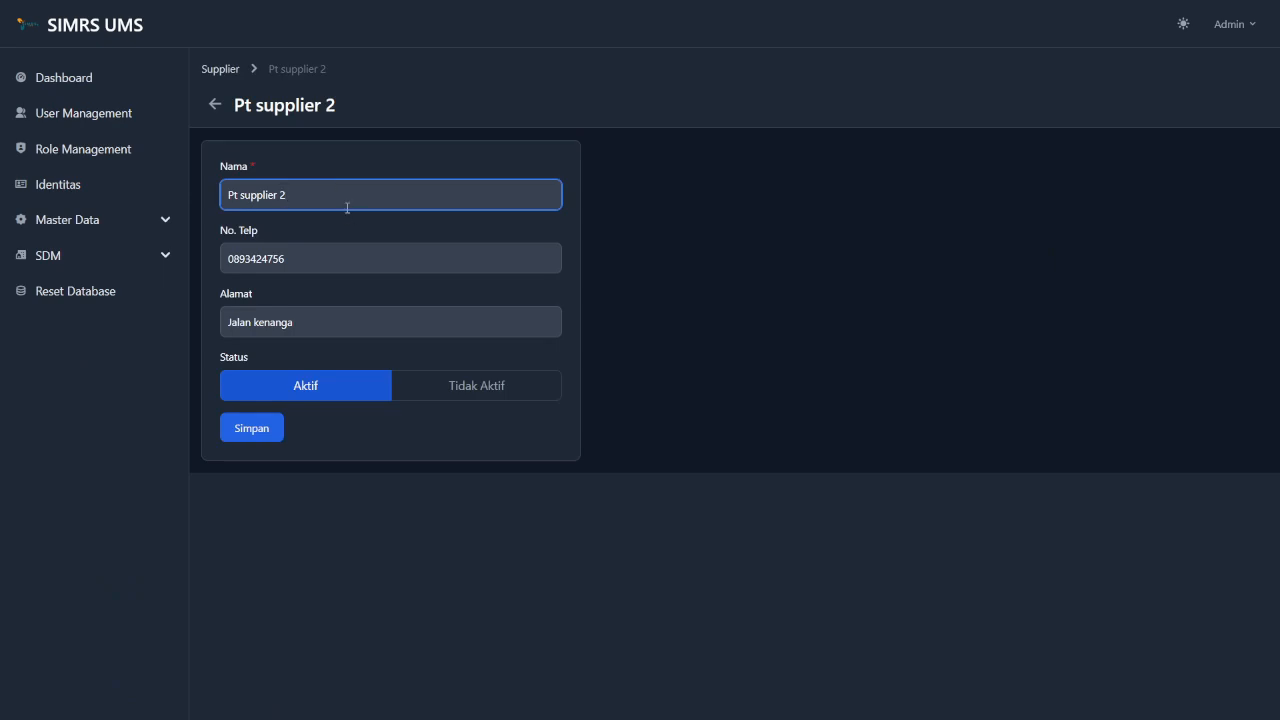
key(BackSpace)
text(4)
click(330, 317)
text(1)
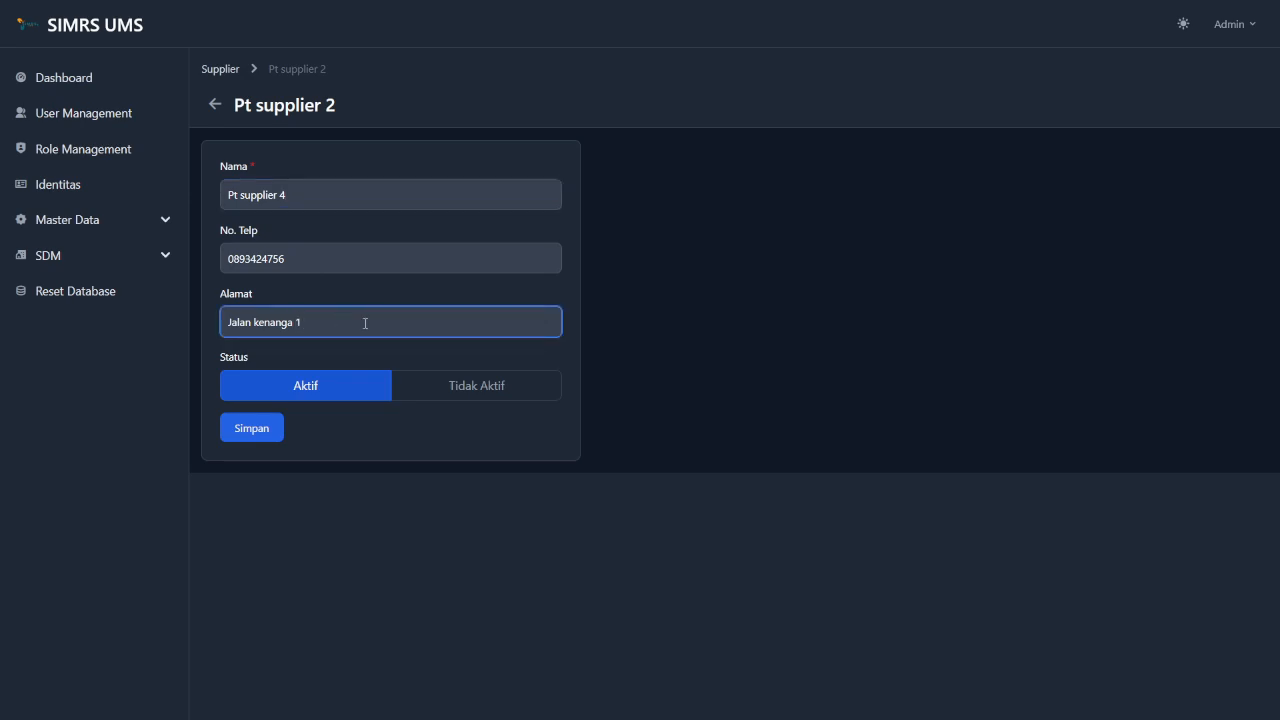
click(341, 432)
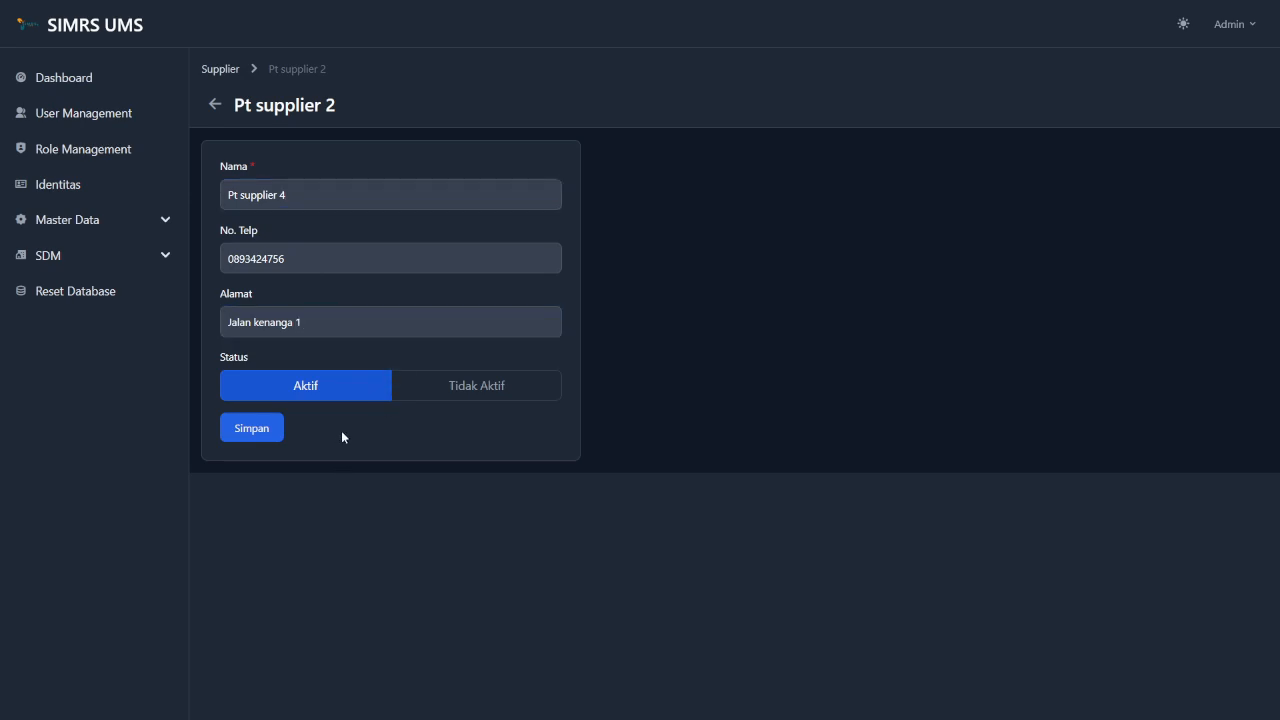
click(267, 429)
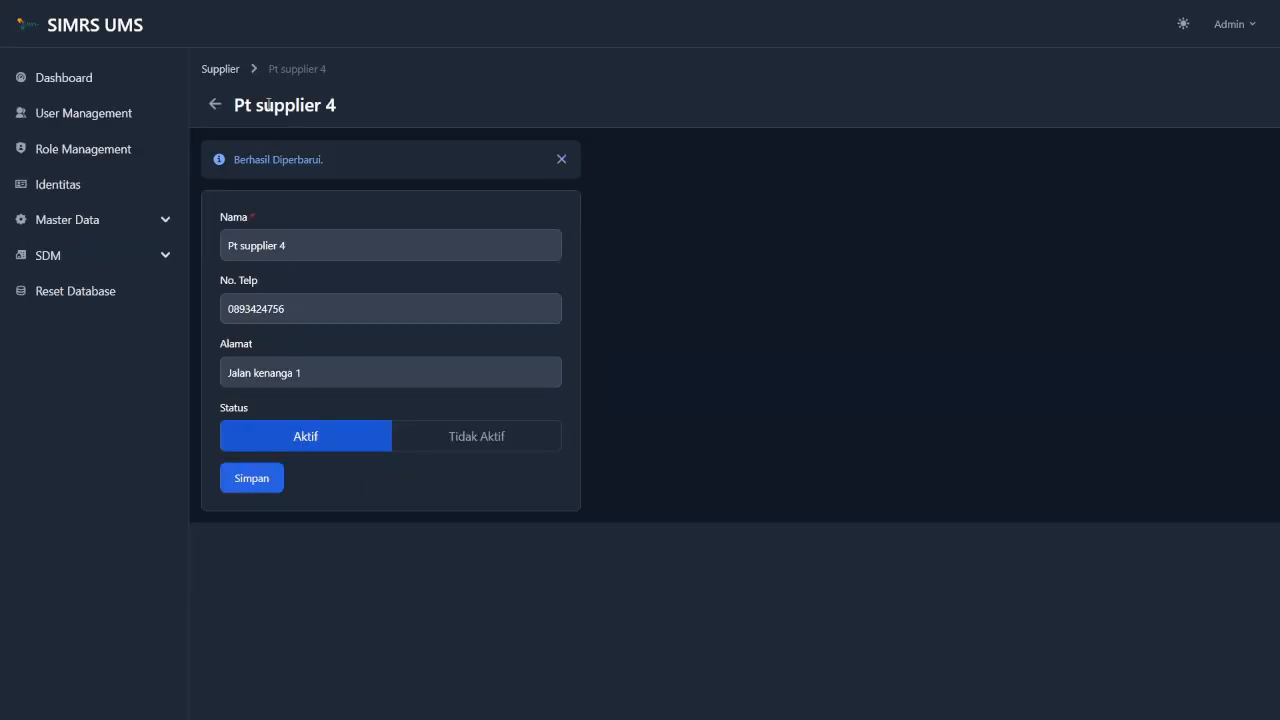
click(221, 70)
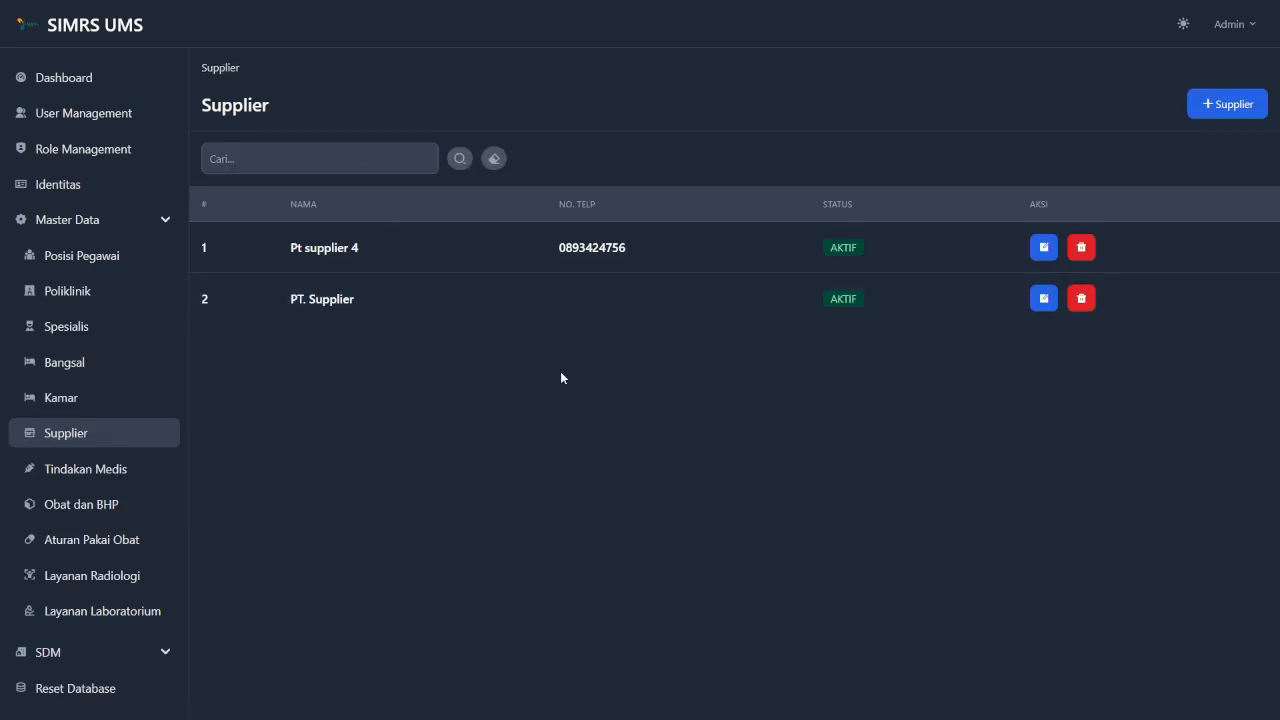
click(310, 164)
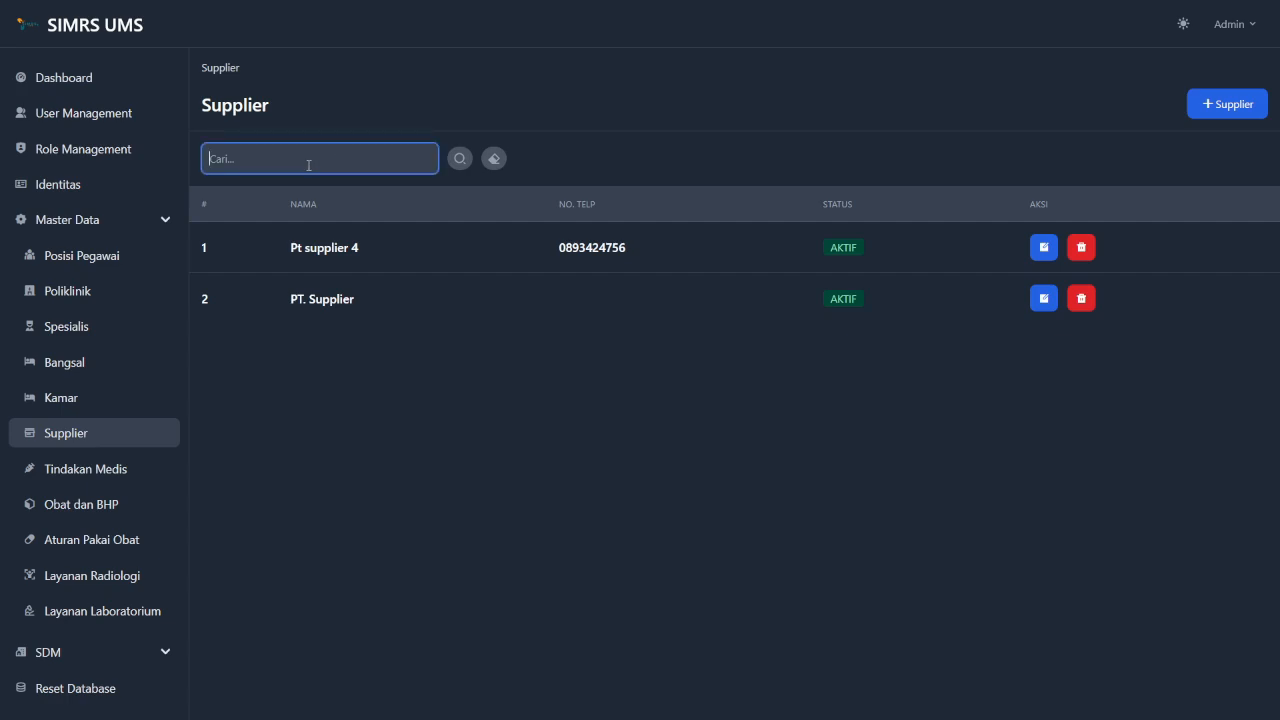
text(sup)
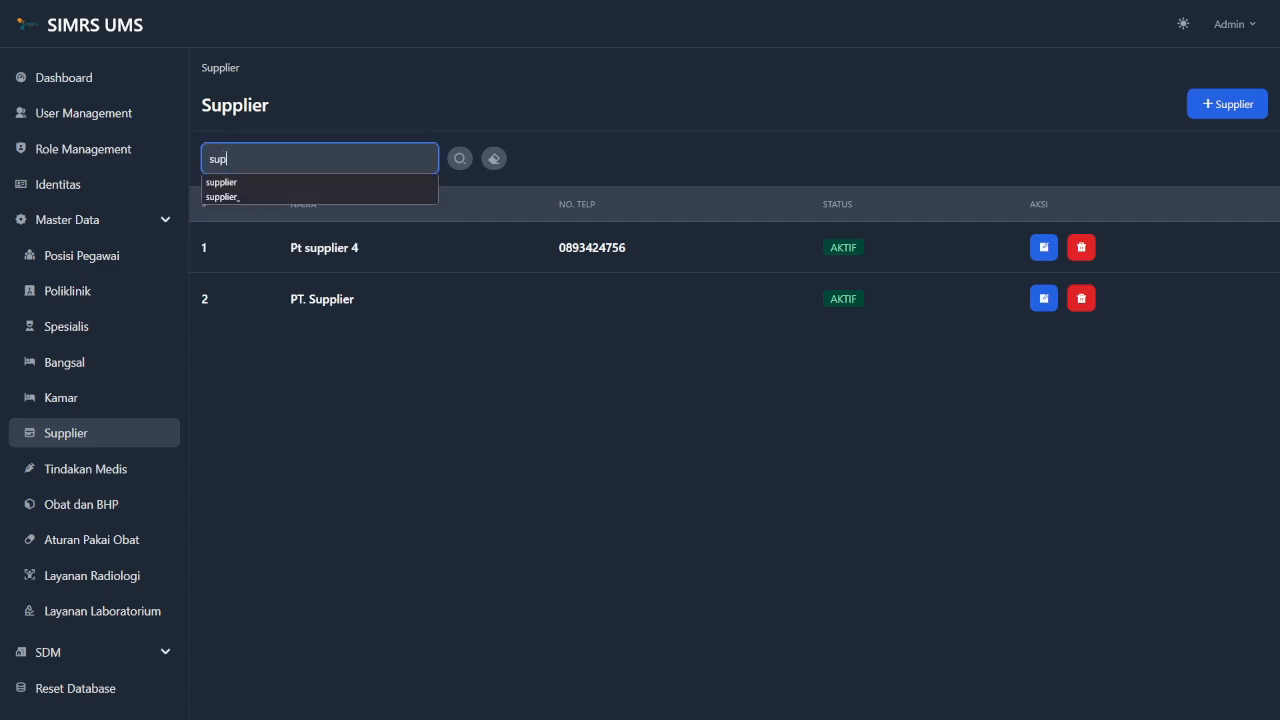
text(plier 4)
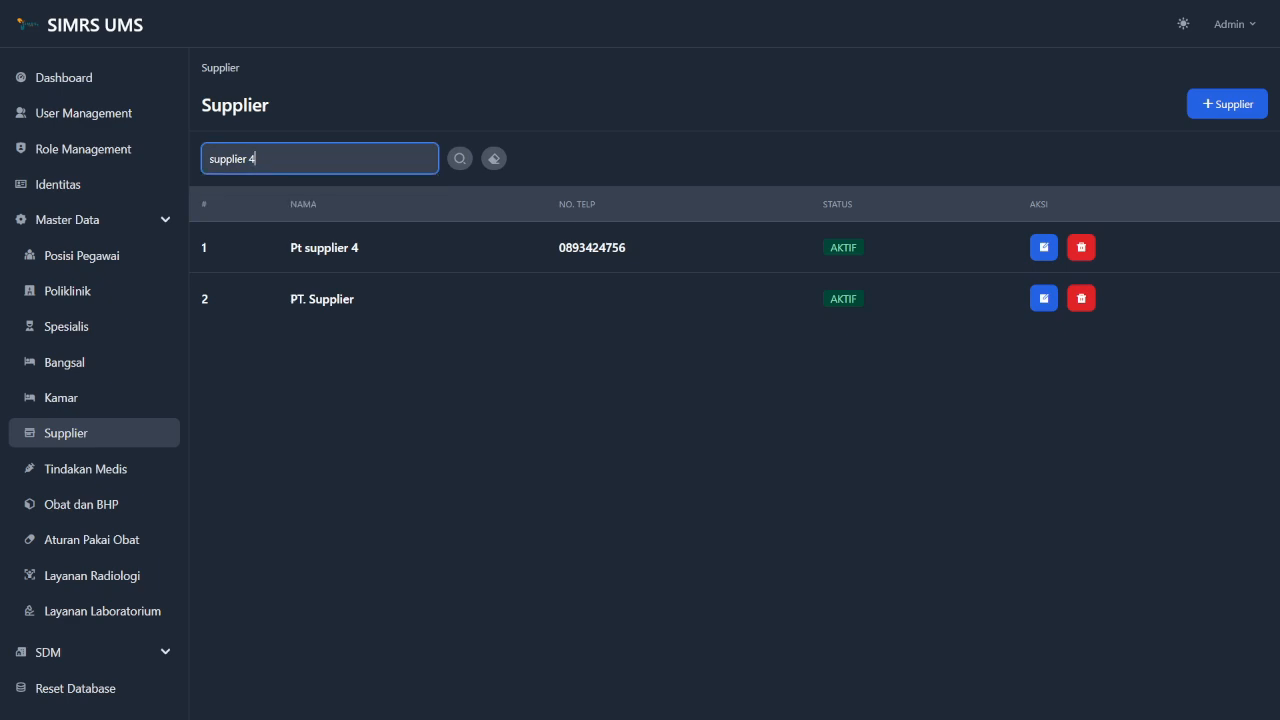
click(461, 158)
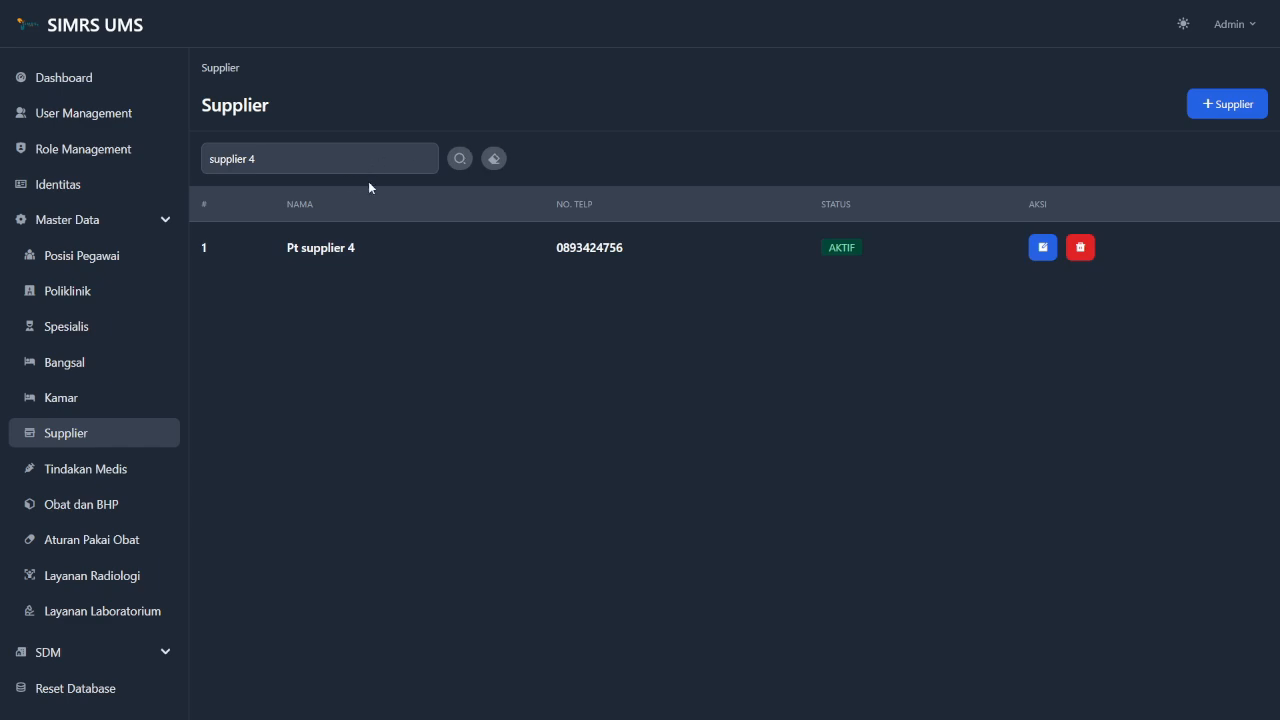
click(494, 160)
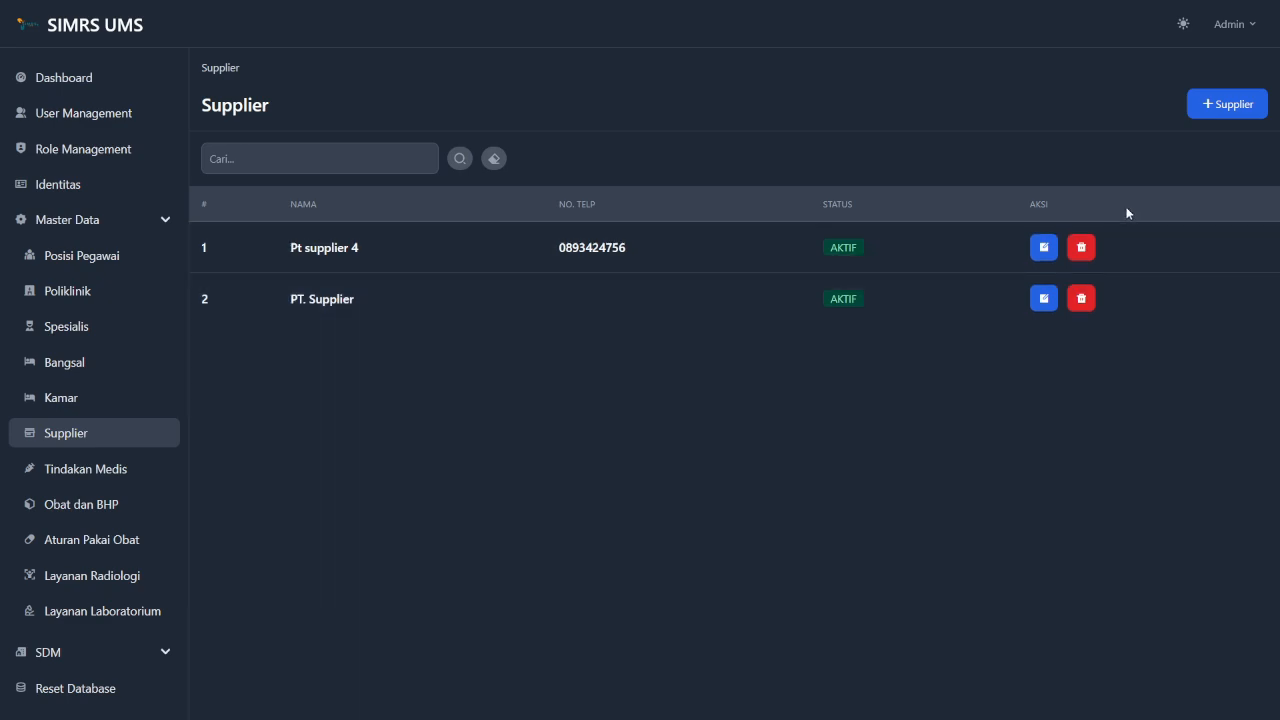
Delete Pt supplier 4 with confirmation, then go to the Tindakan Medis list.
click(1082, 250)
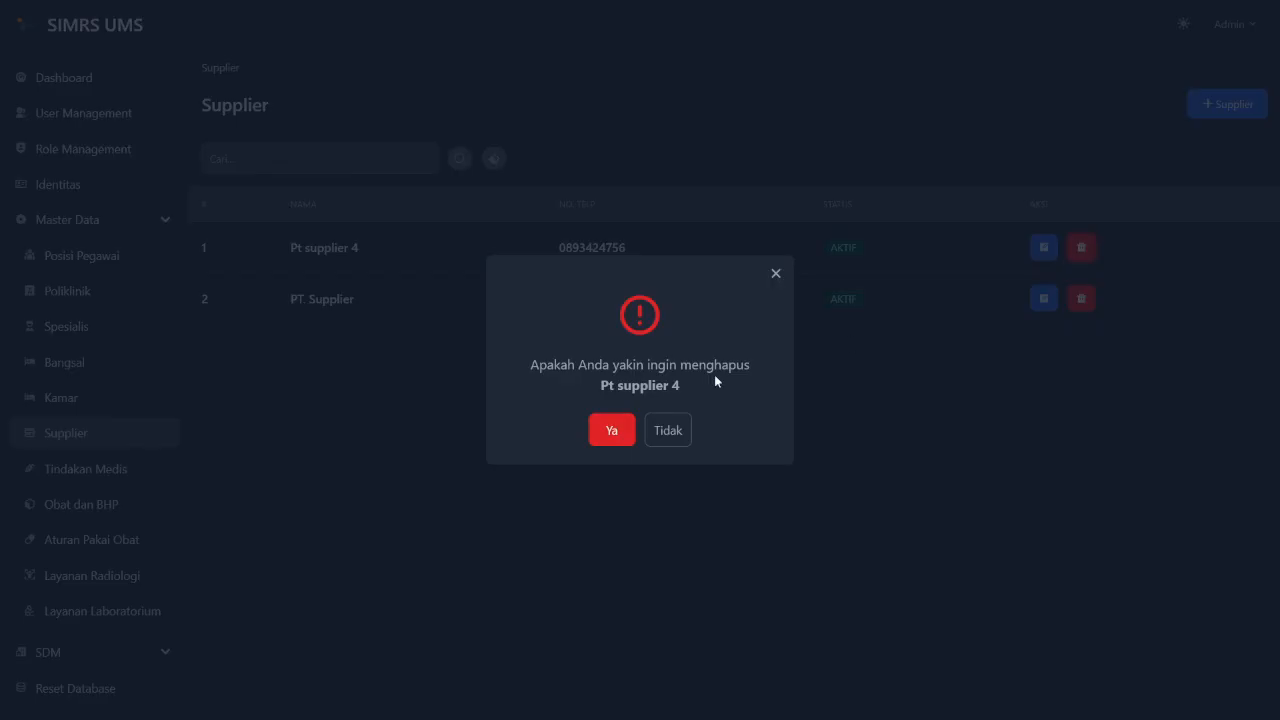
click(618, 433)
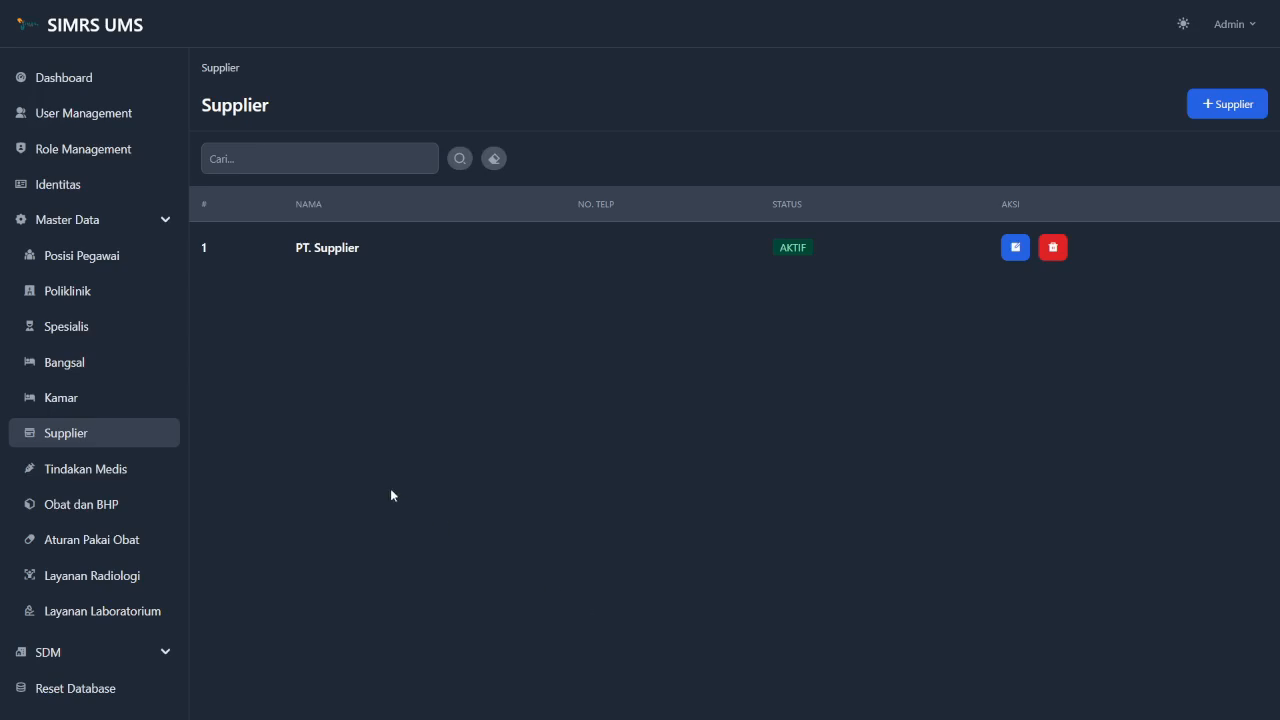
click(130, 472)
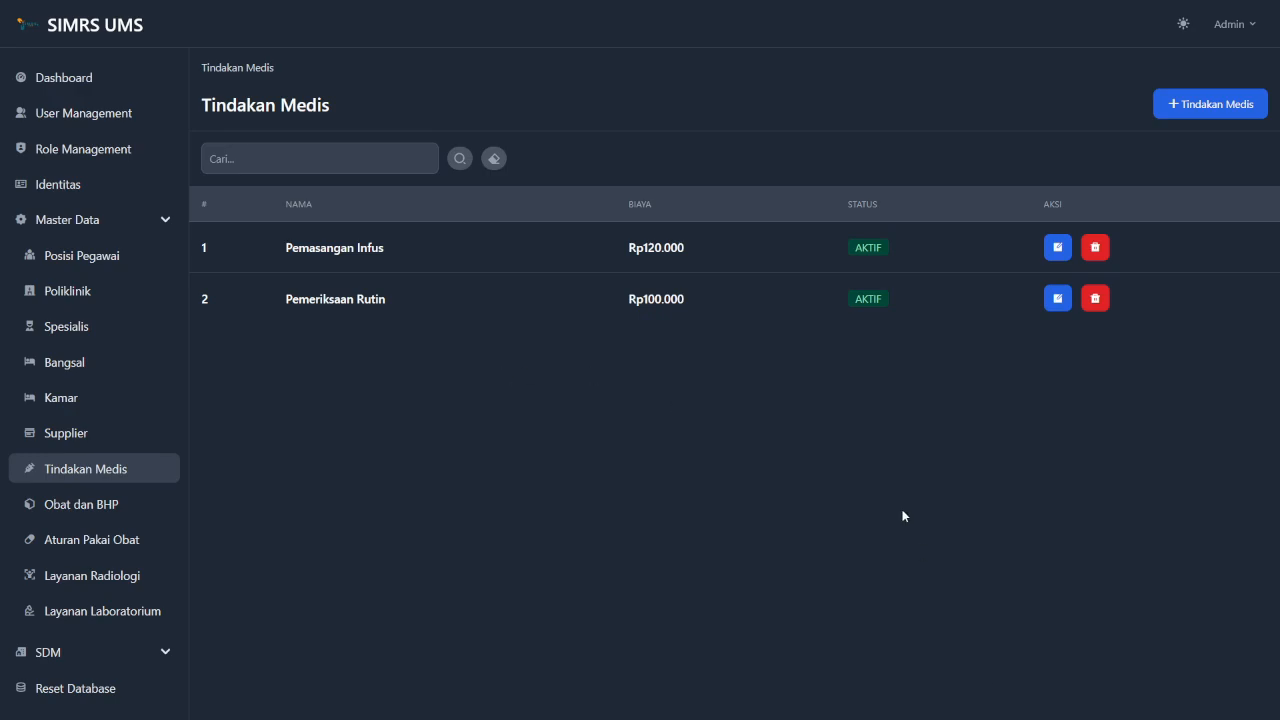
Add procedure 'Pemberian Injeksi' with Biaya 120000, status Aktif, and save it.
click(1172, 106)
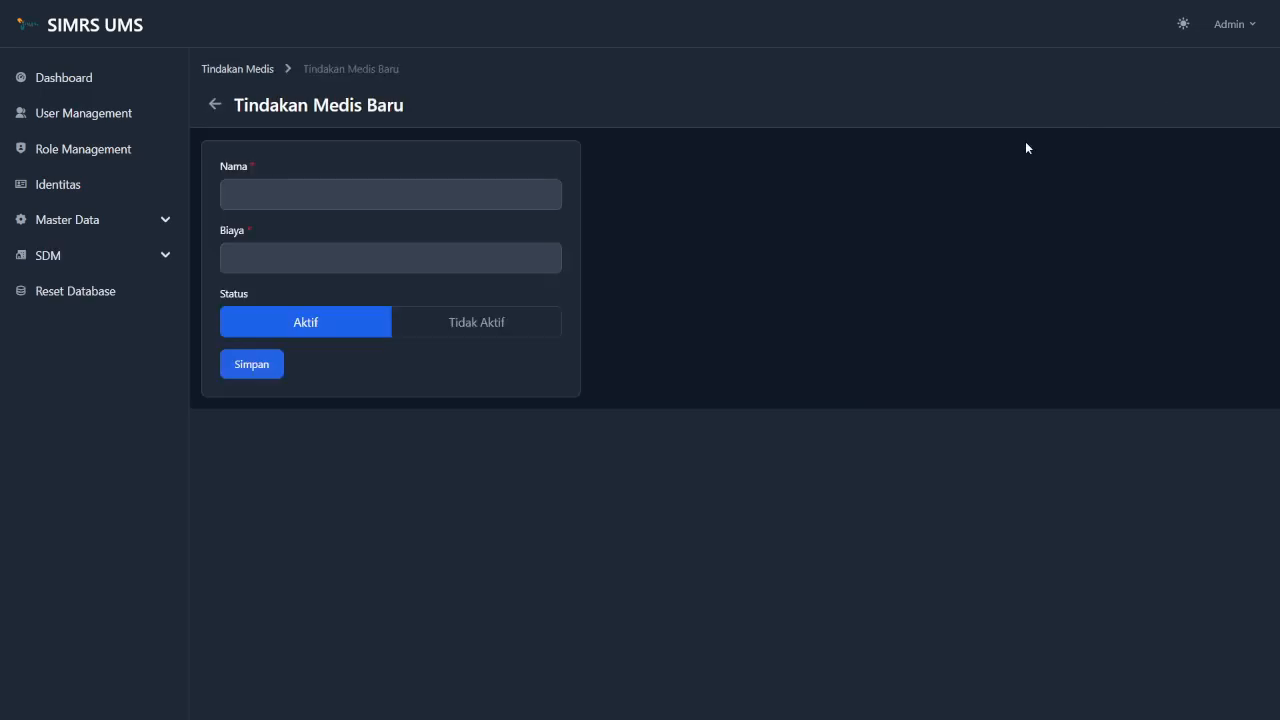
click(449, 194)
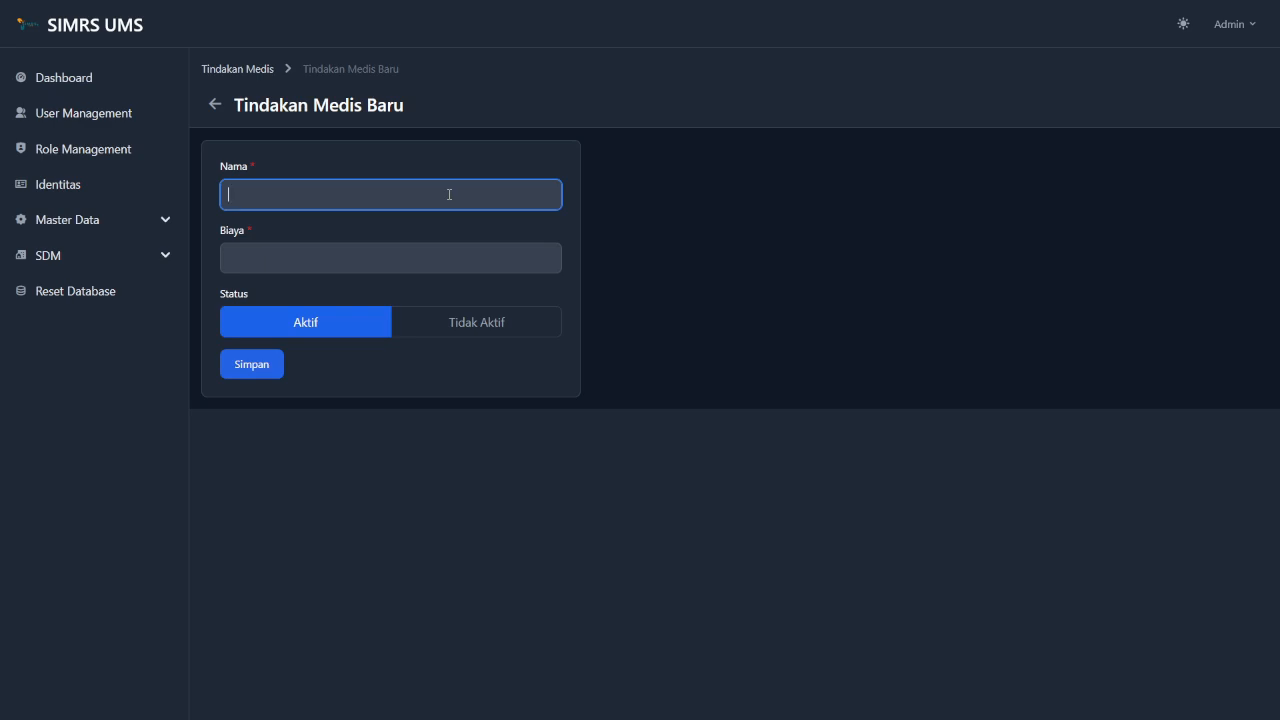
text(Pemberi)
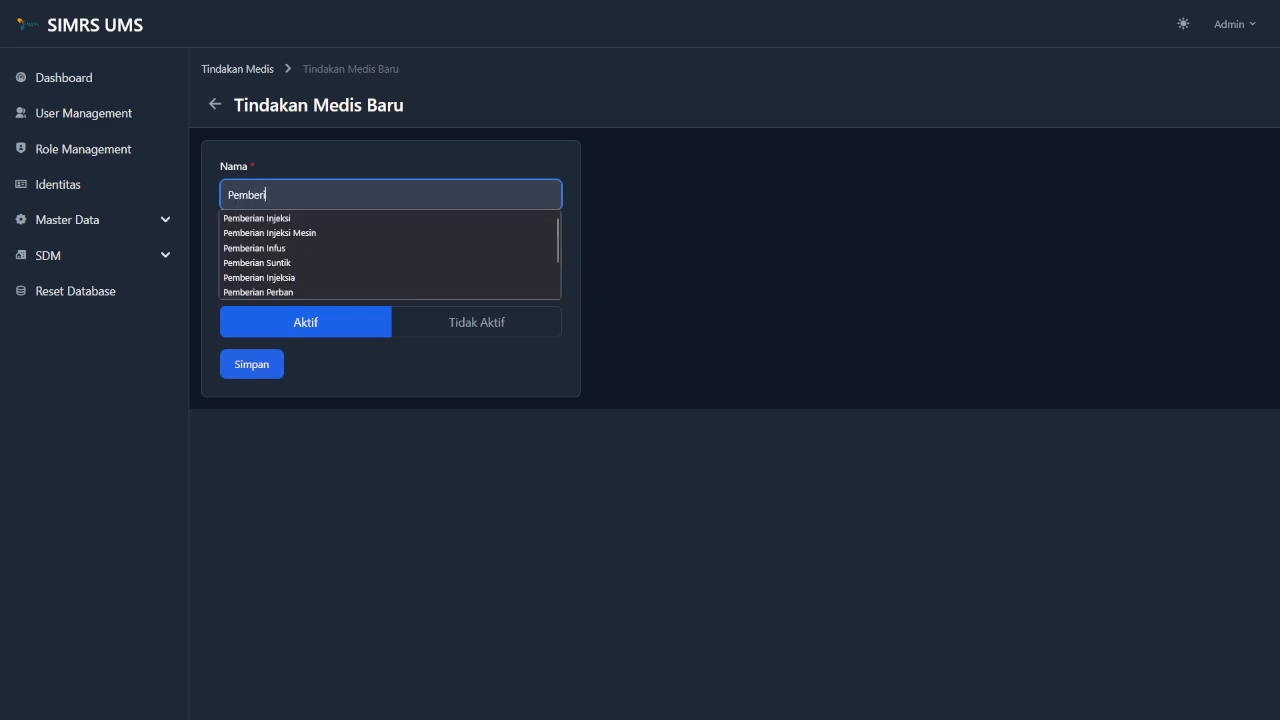
text(an Inje)
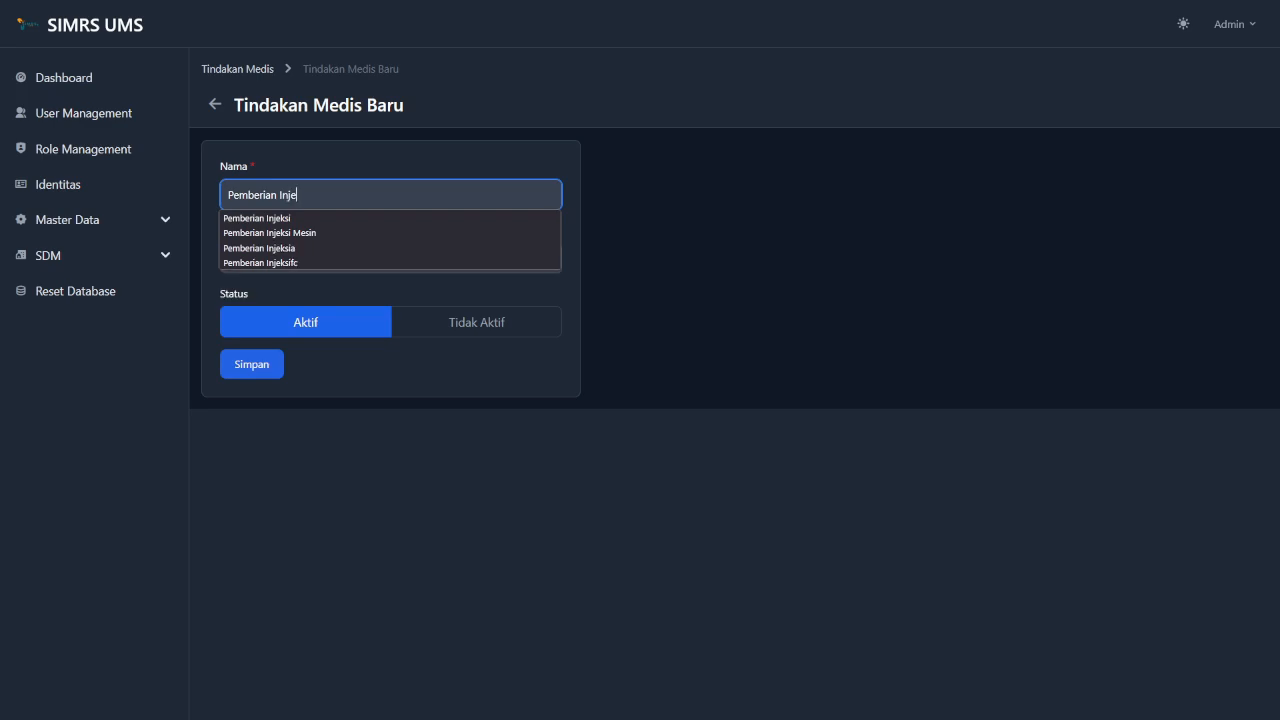
text(ksi)
key(Tab)
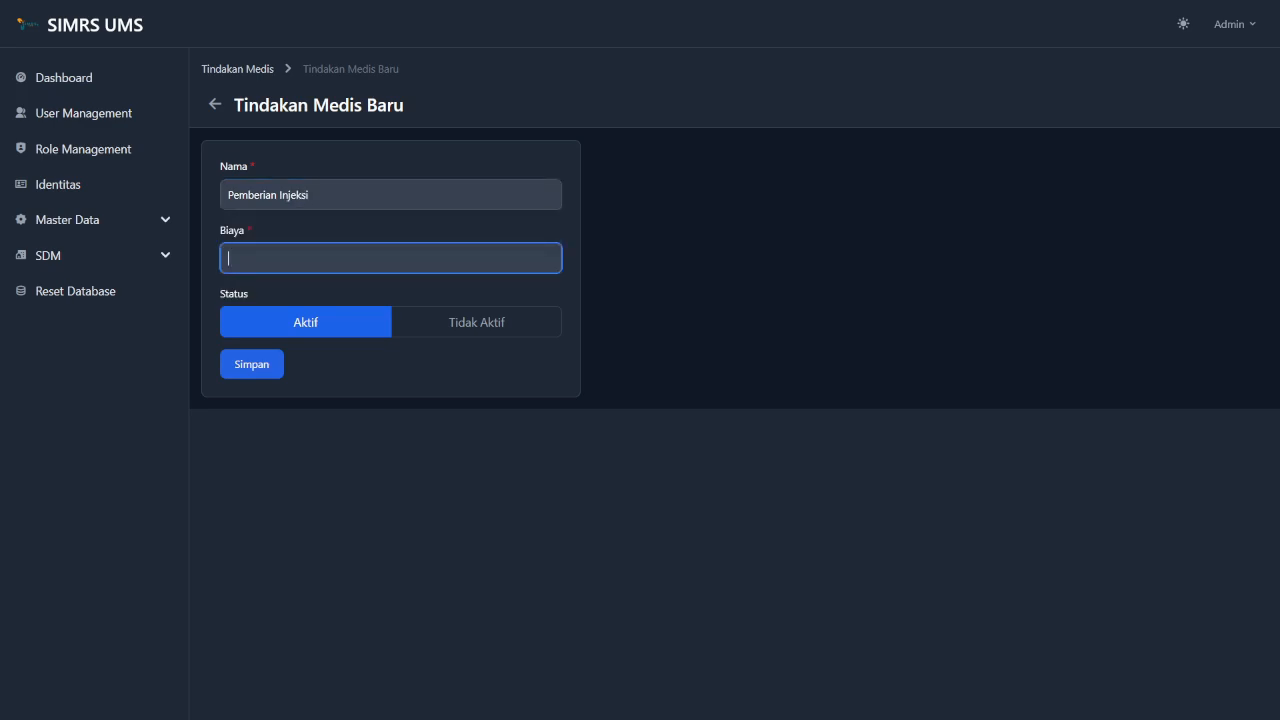
text(1200000)
click(494, 334)
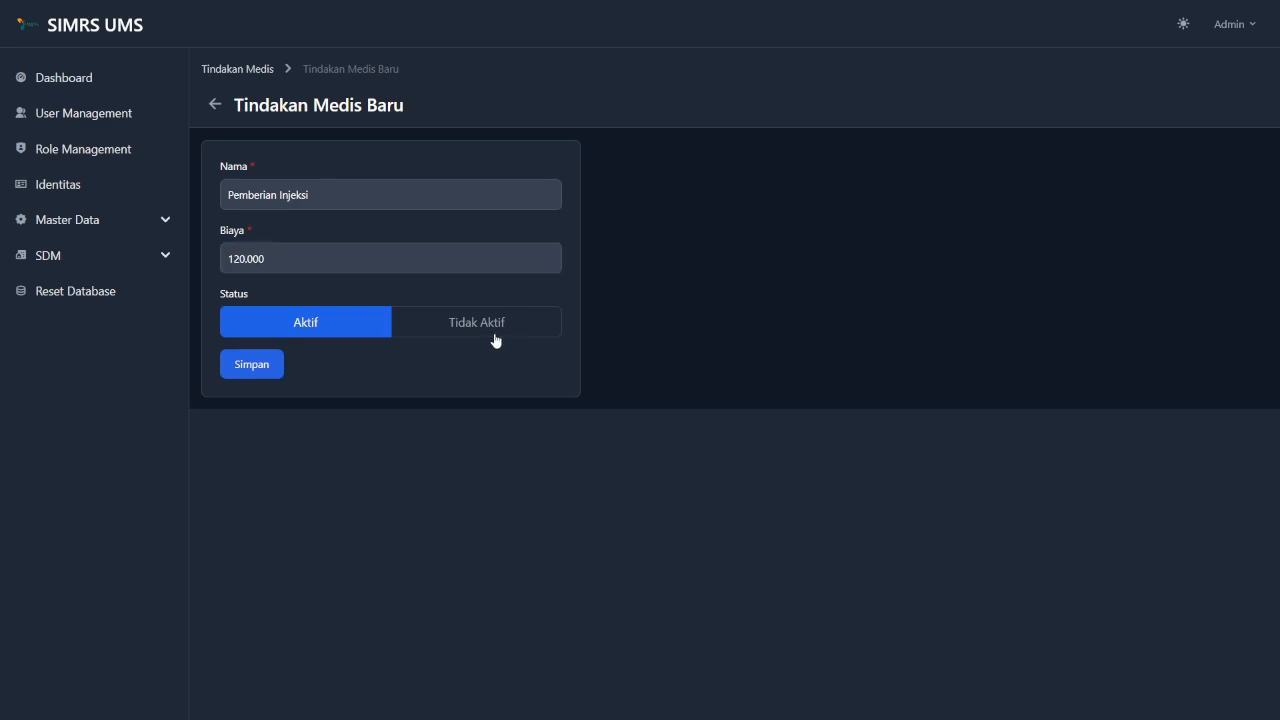
click(352, 329)
click(266, 363)
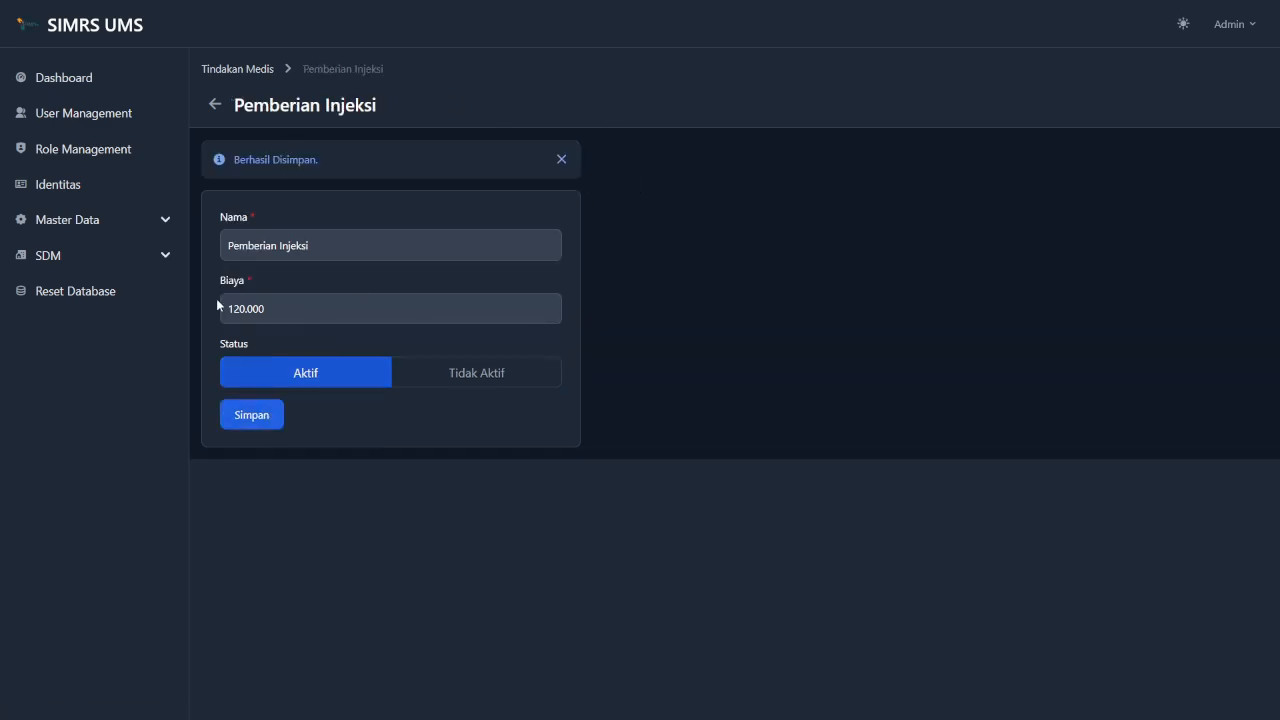
click(229, 66)
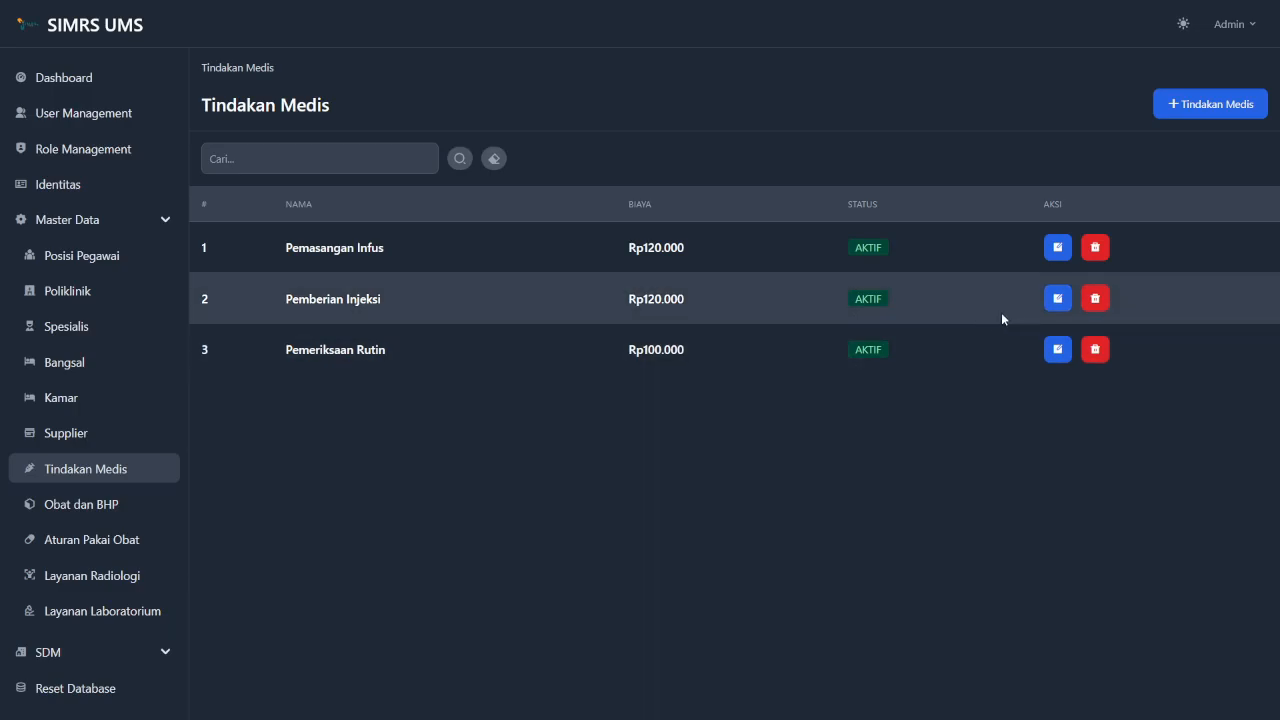
Change Pemberian Injeksi's cost from 120.000 to 130.000 and save.
click(1060, 302)
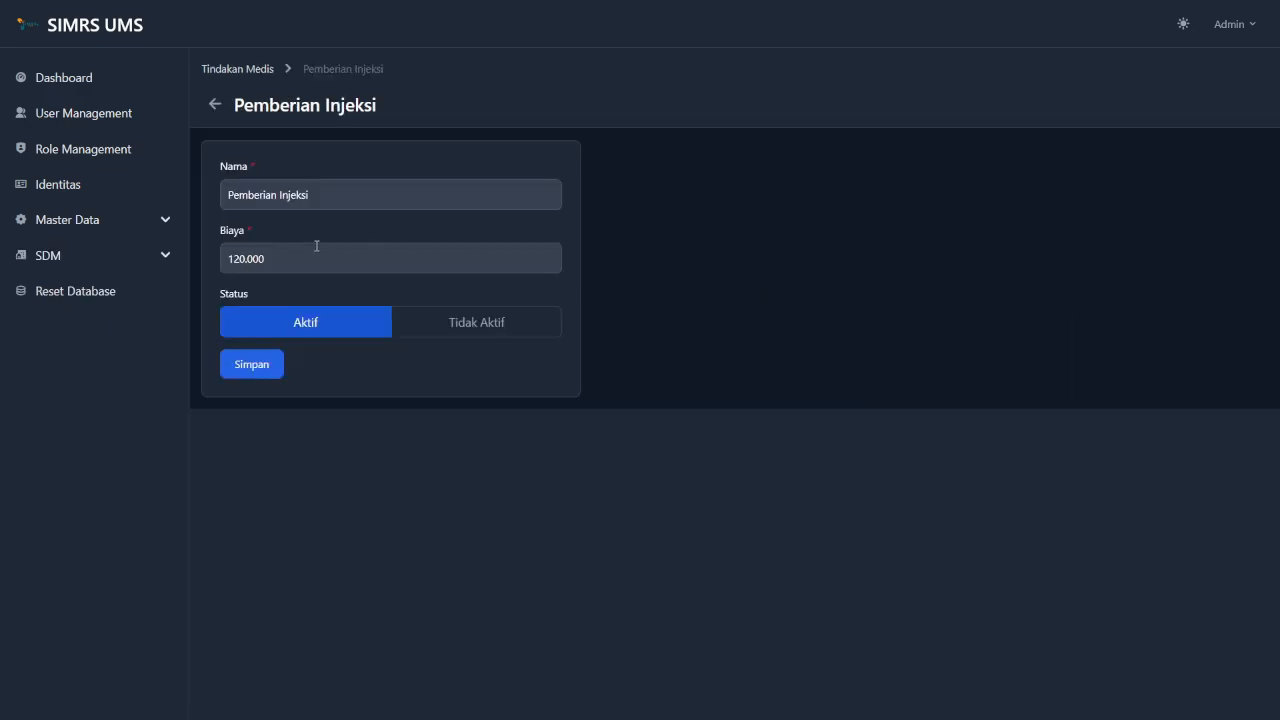
click(239, 258)
key(BackSpace)
text(3)
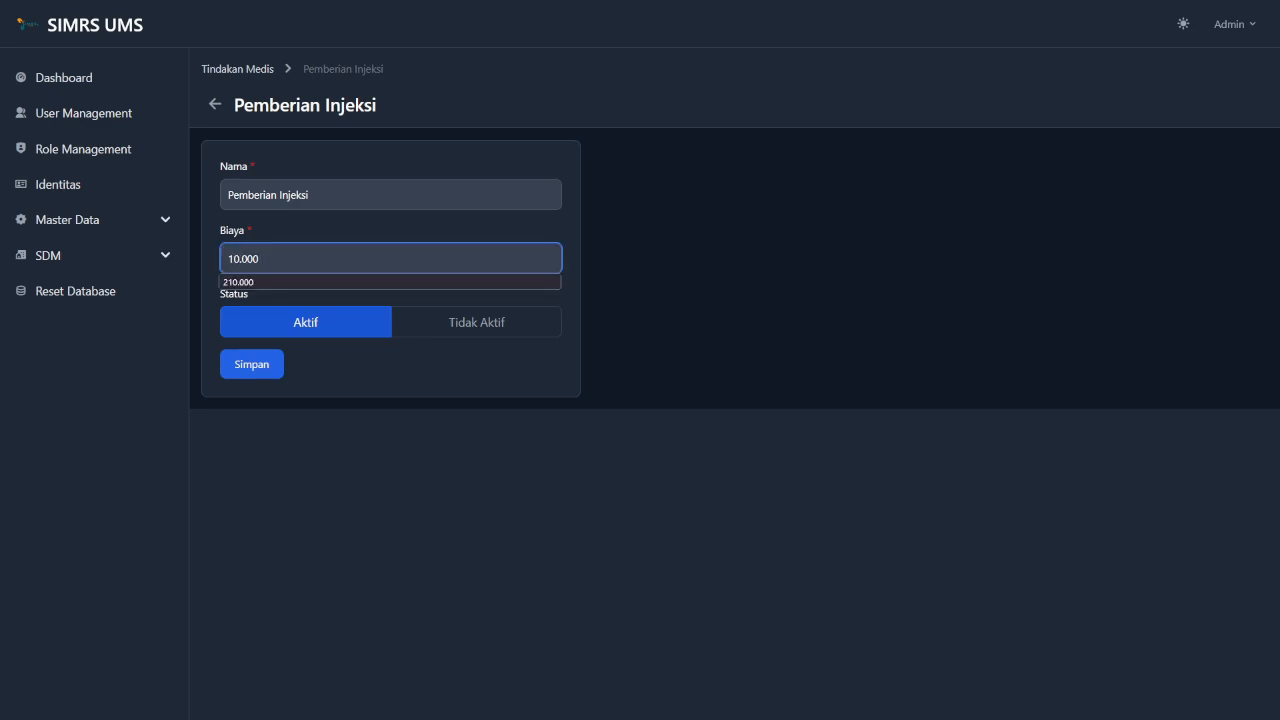
click(322, 352)
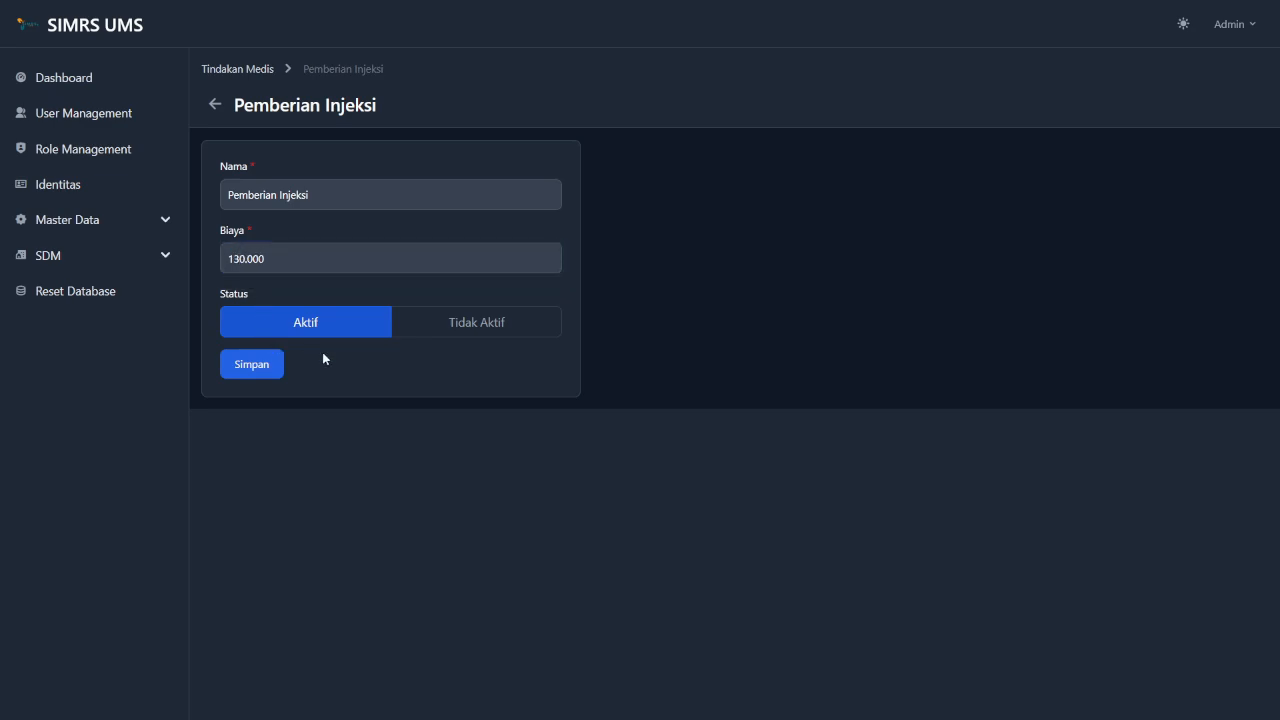
click(258, 368)
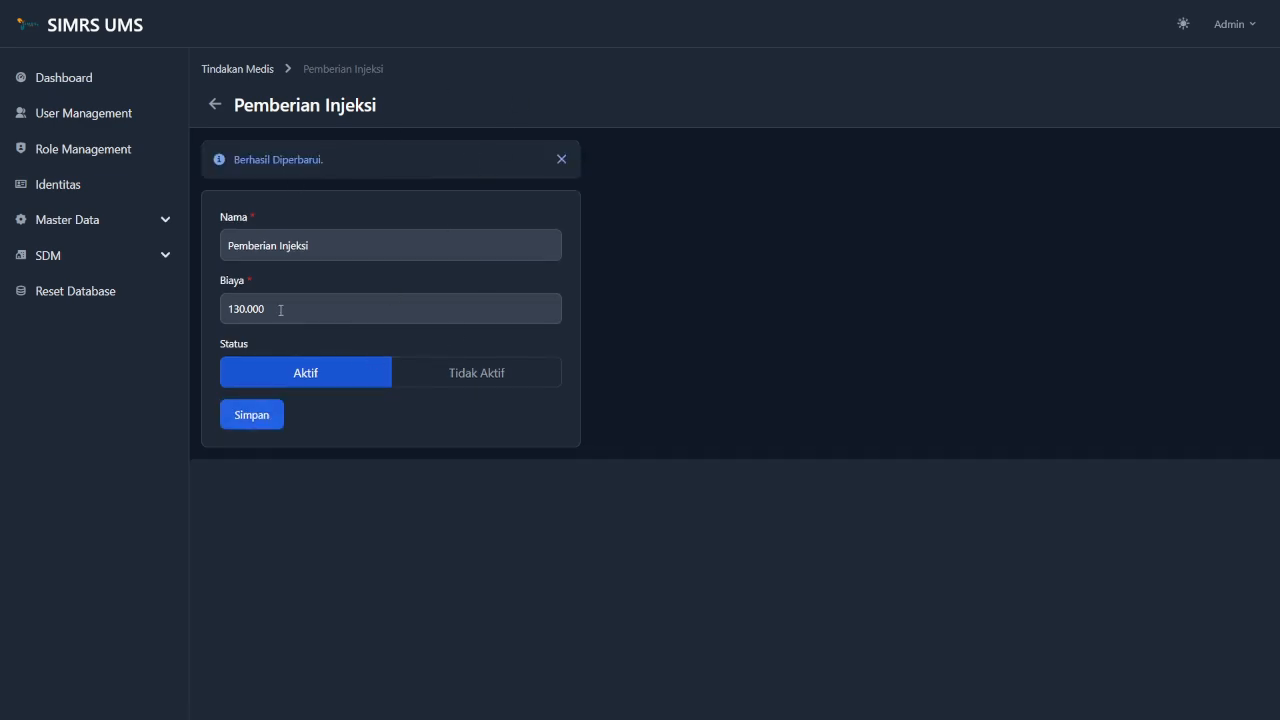
click(241, 70)
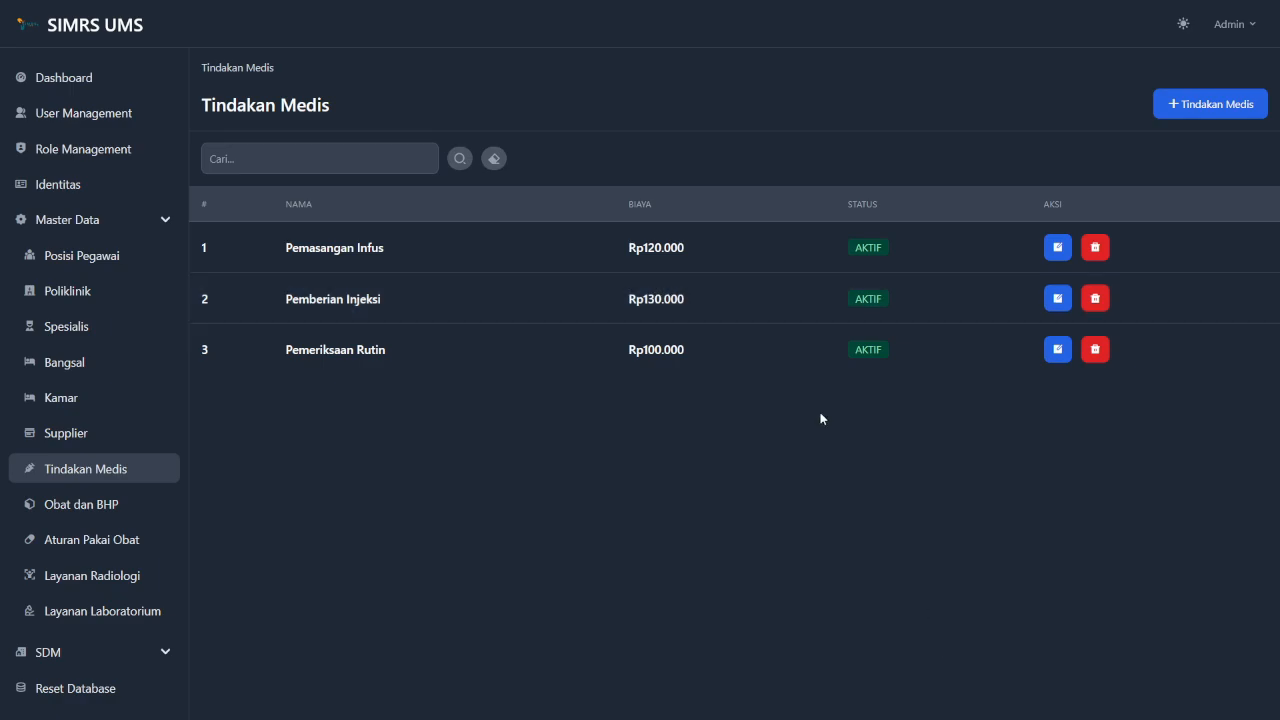
click(339, 168)
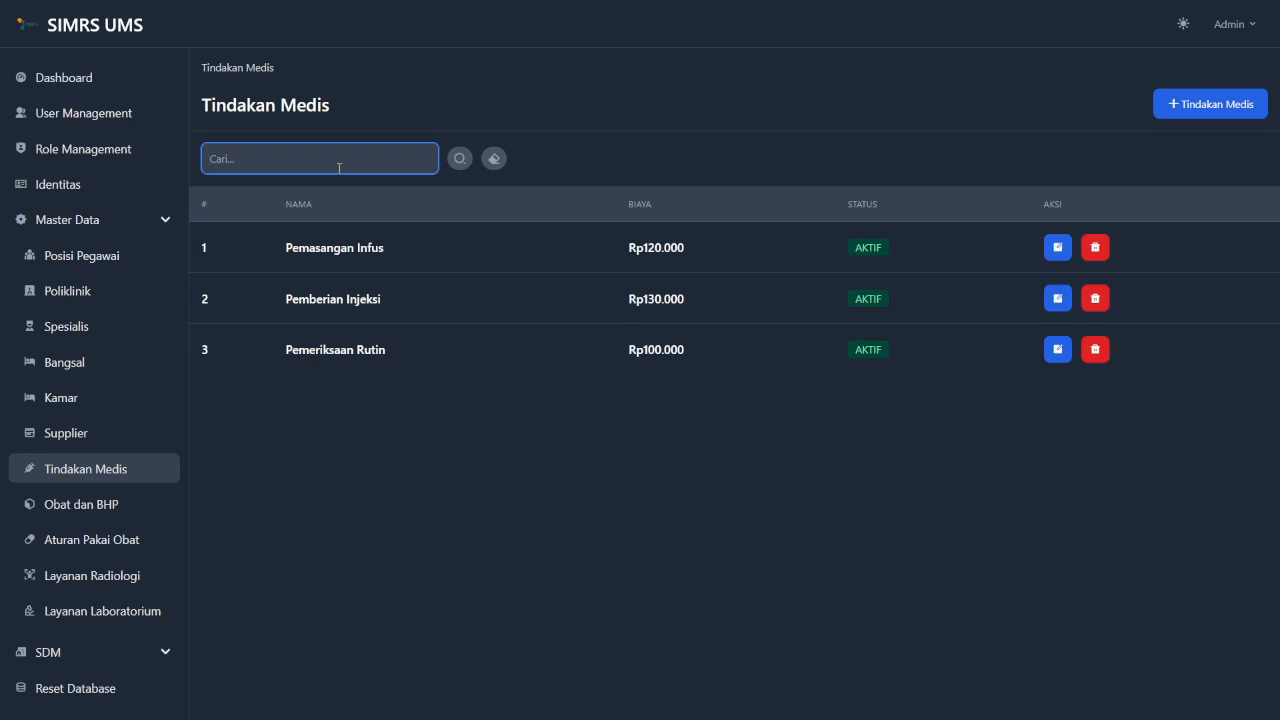
text(pm)
key(BackSpace)
key(BackSpace)
text(pe)
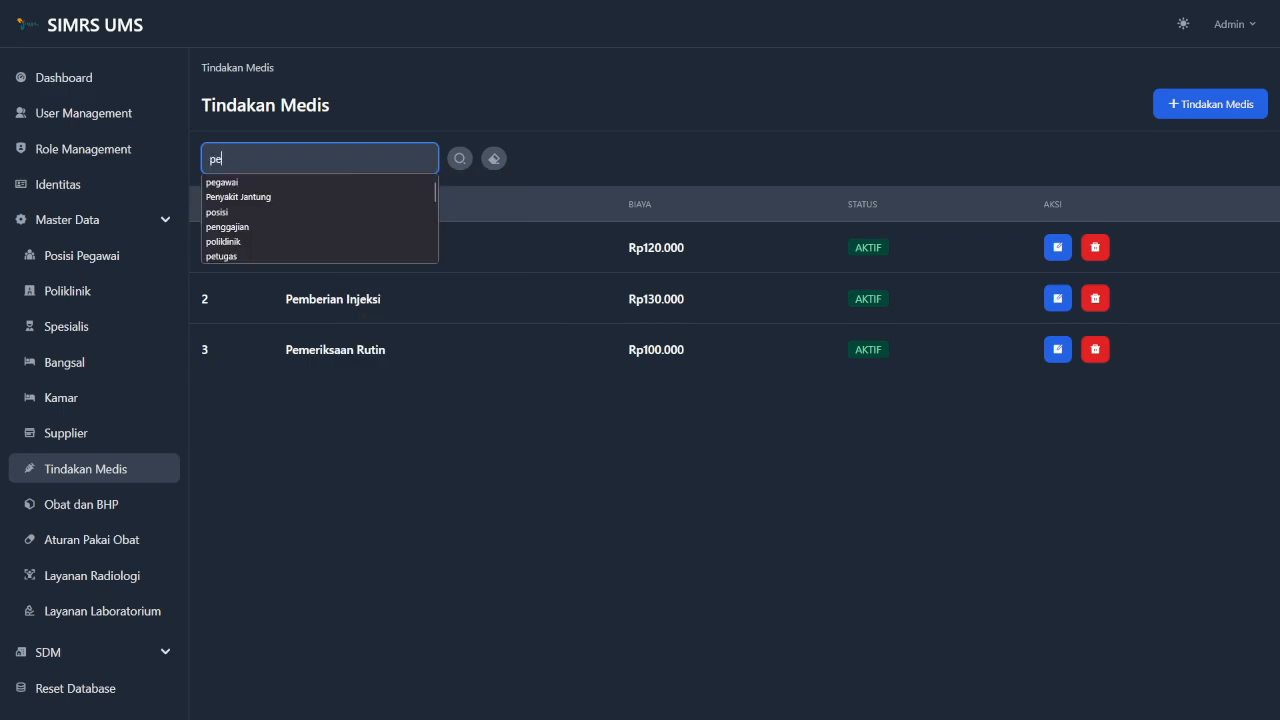
text(meriksaan rutin)
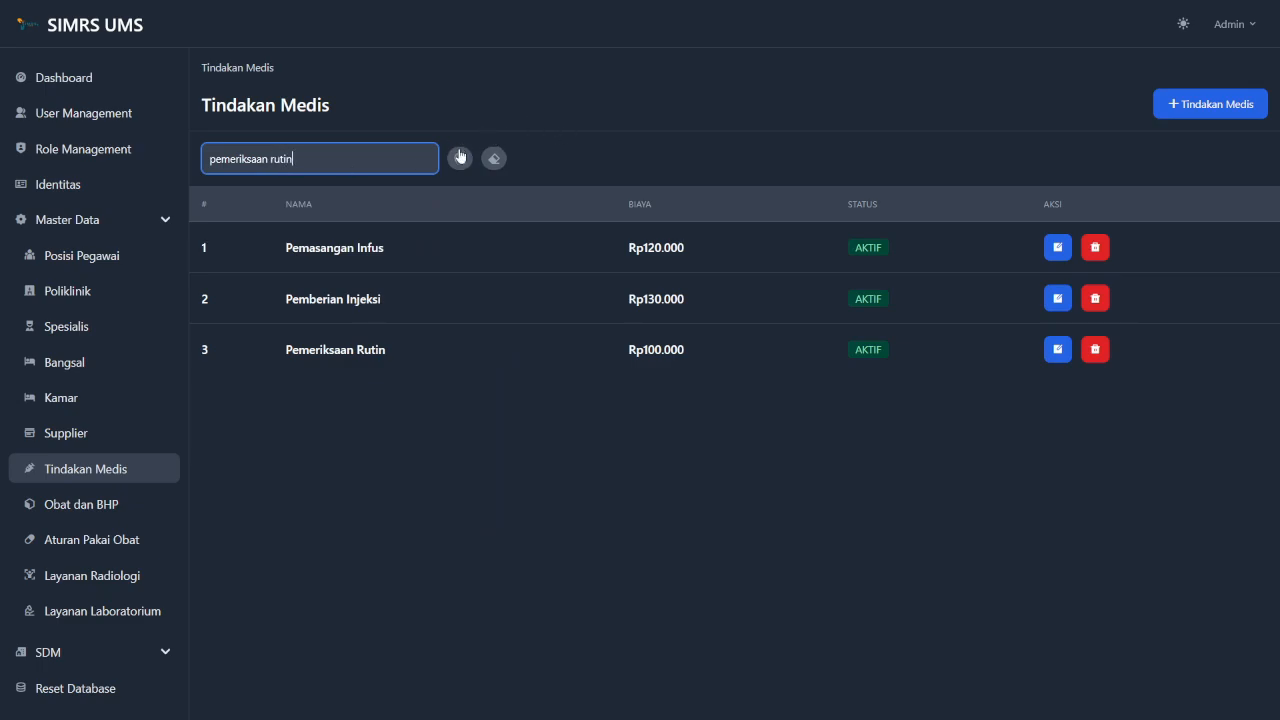
click(460, 157)
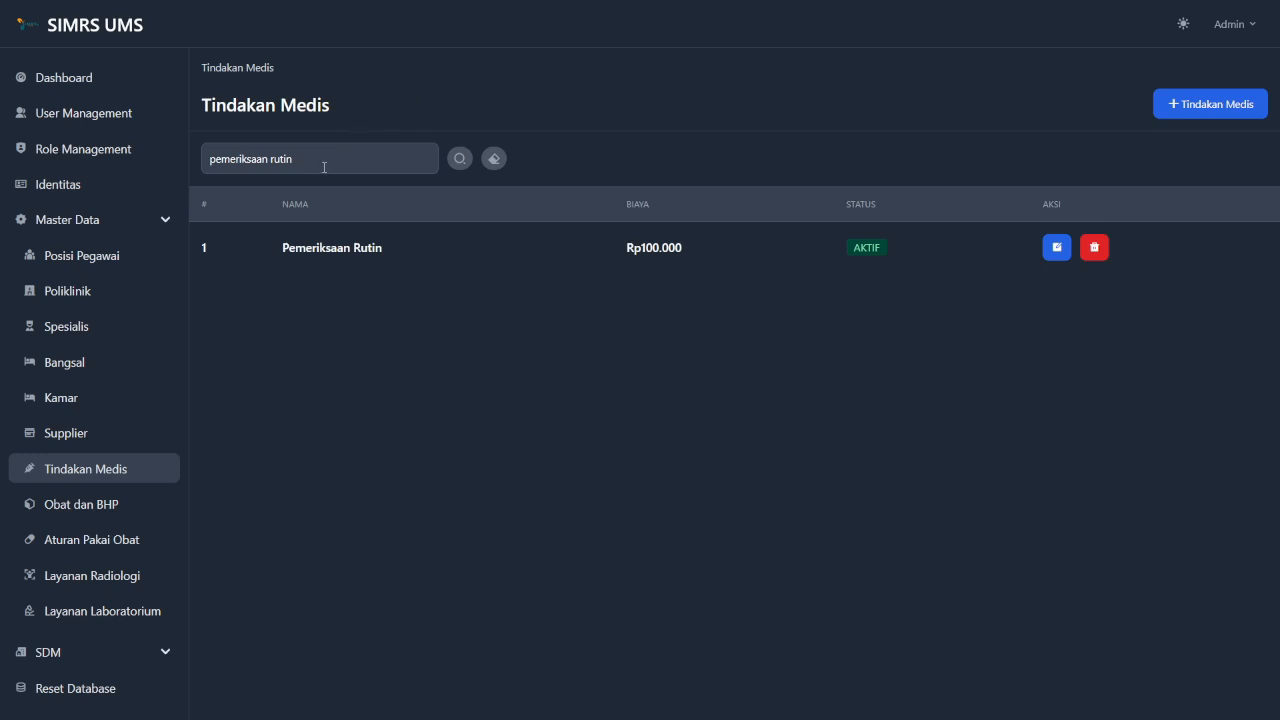
click(495, 160)
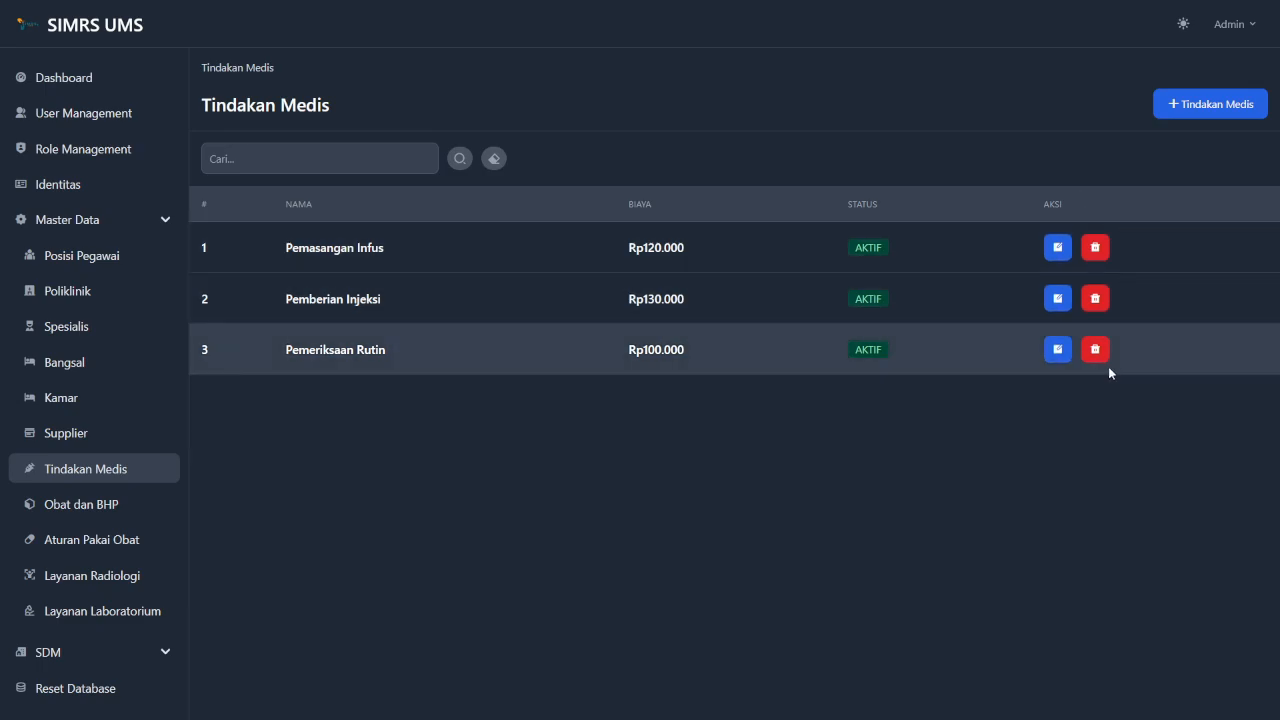
Delete Pemeriksaan Rutin with confirmation, then go to the Obat dan BHP list.
click(1096, 349)
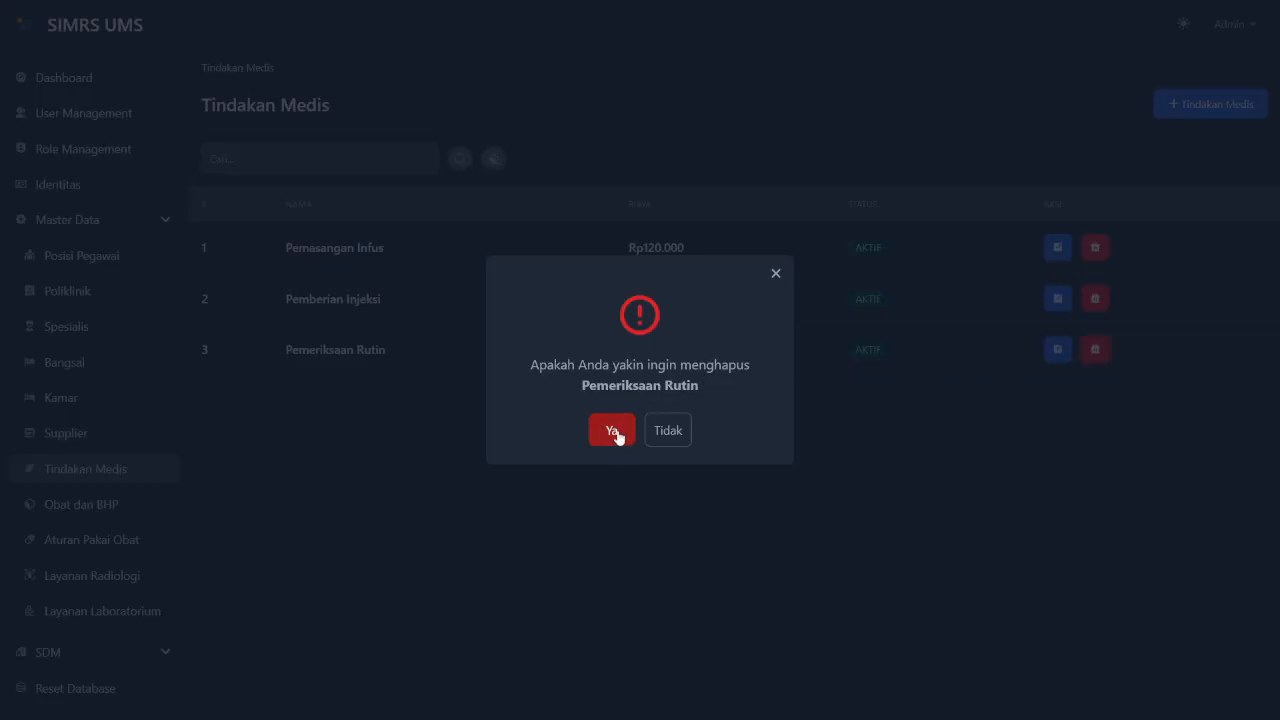
click(616, 432)
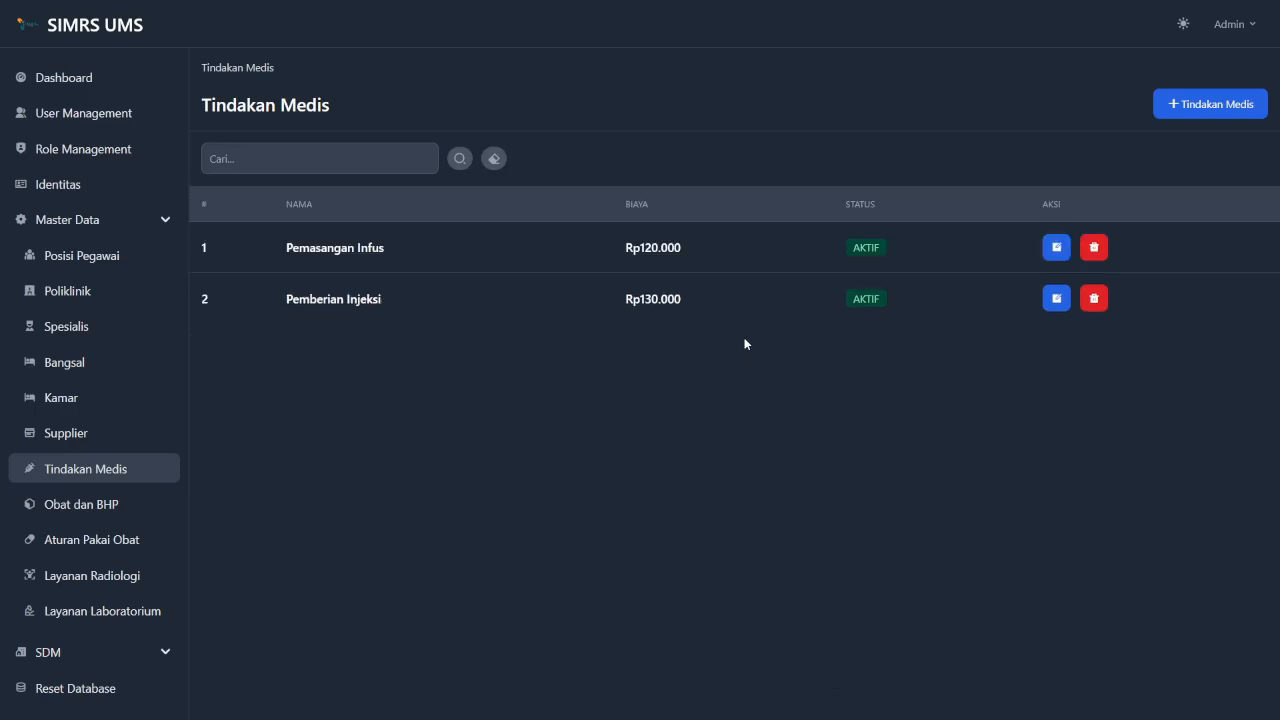
click(111, 507)
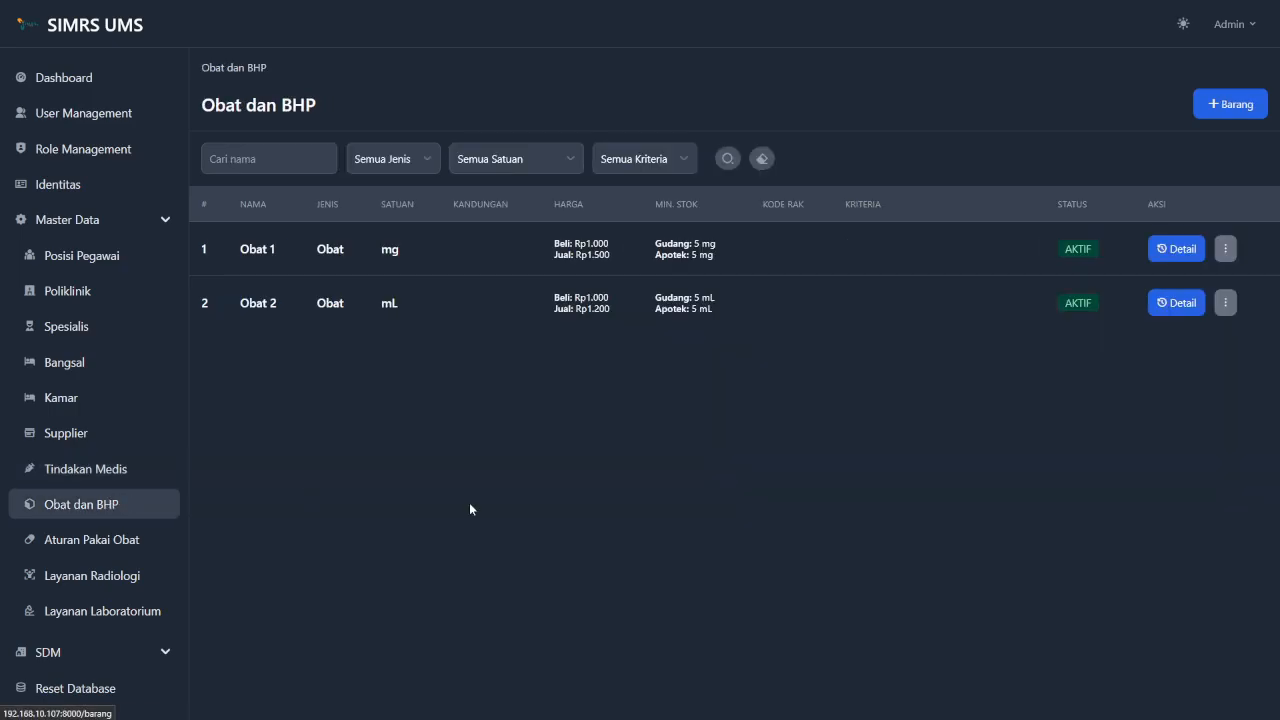
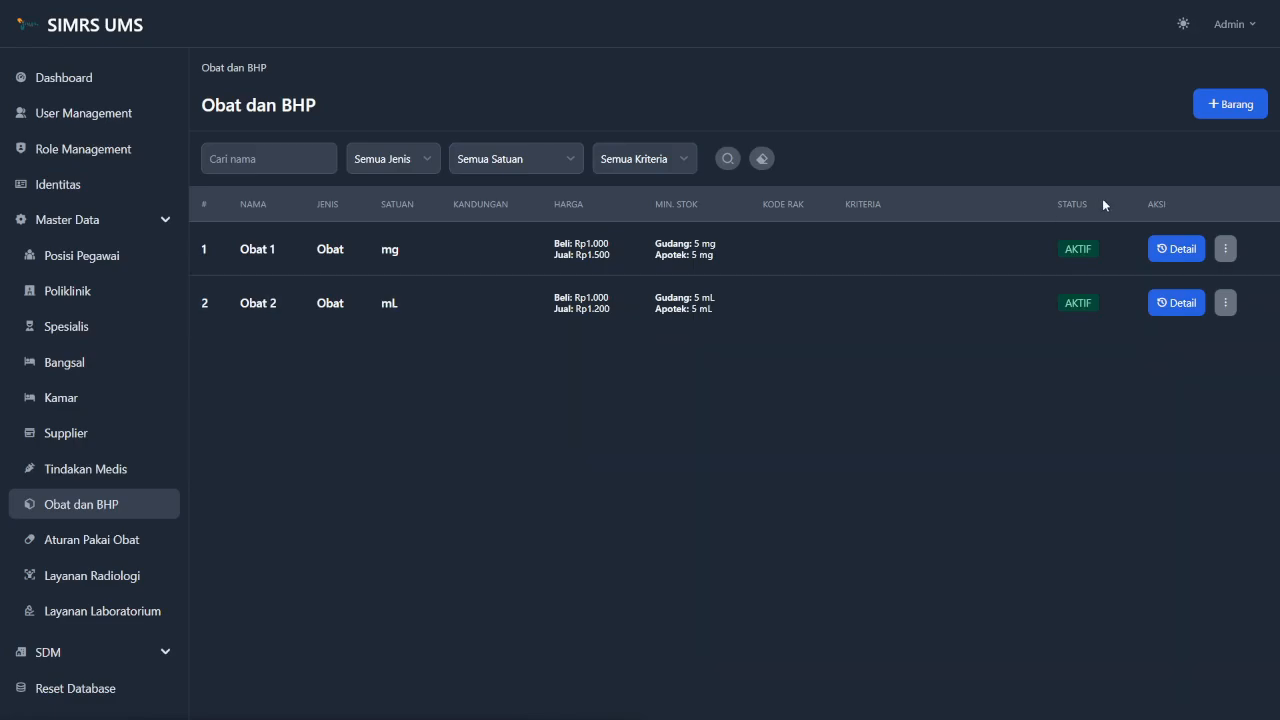
Create a new item named Obat 3 with type Obat and unit Miligram (mg).
click(1213, 104)
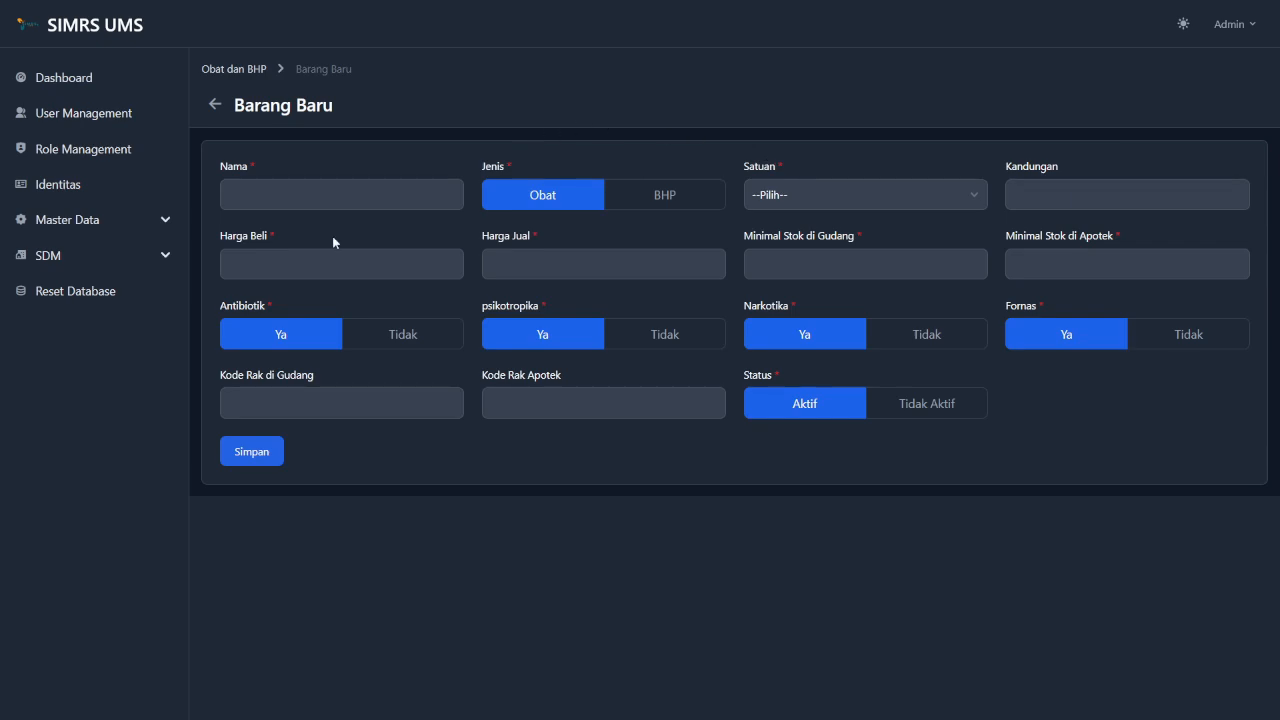
click(364, 187)
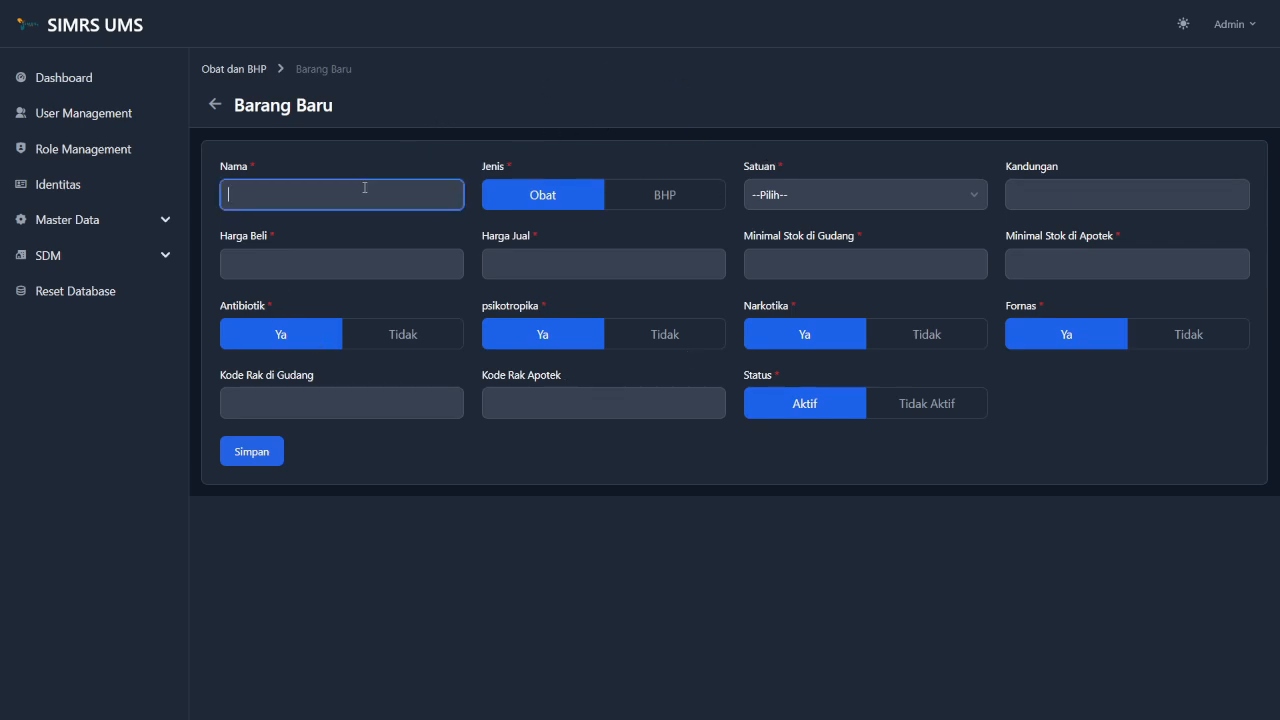
text(Ob)
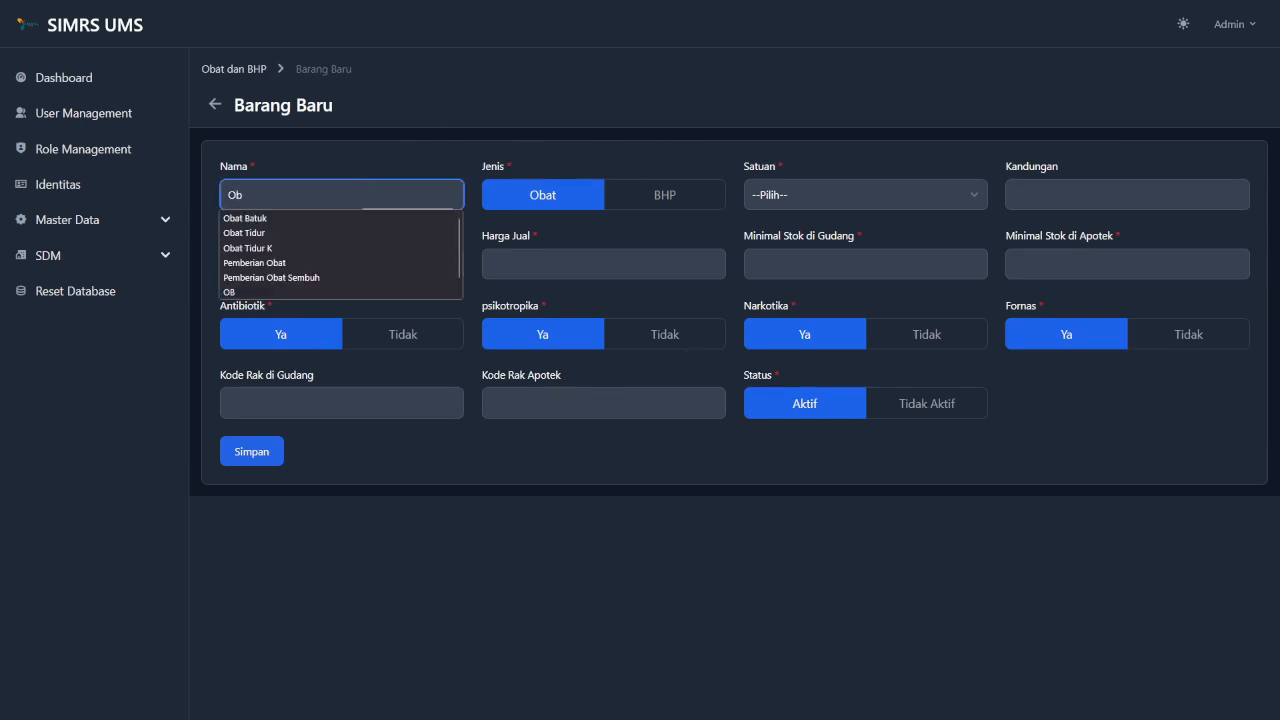
text(at)
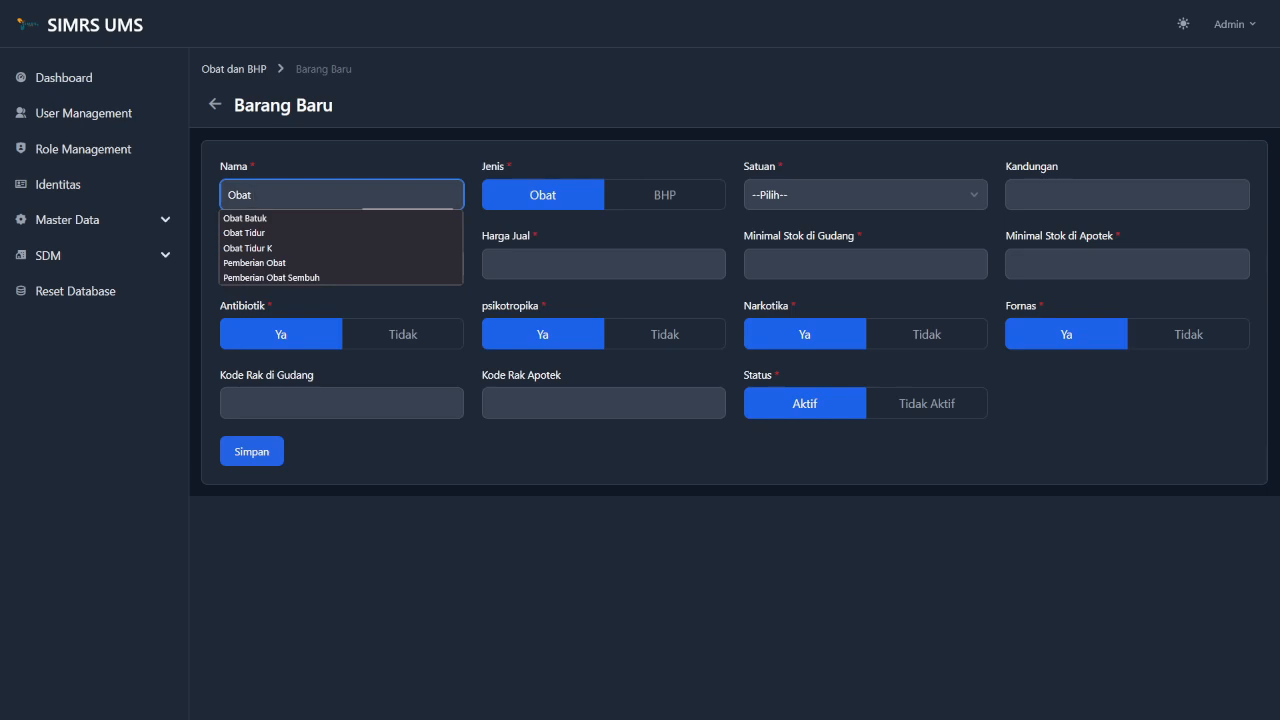
text( 3)
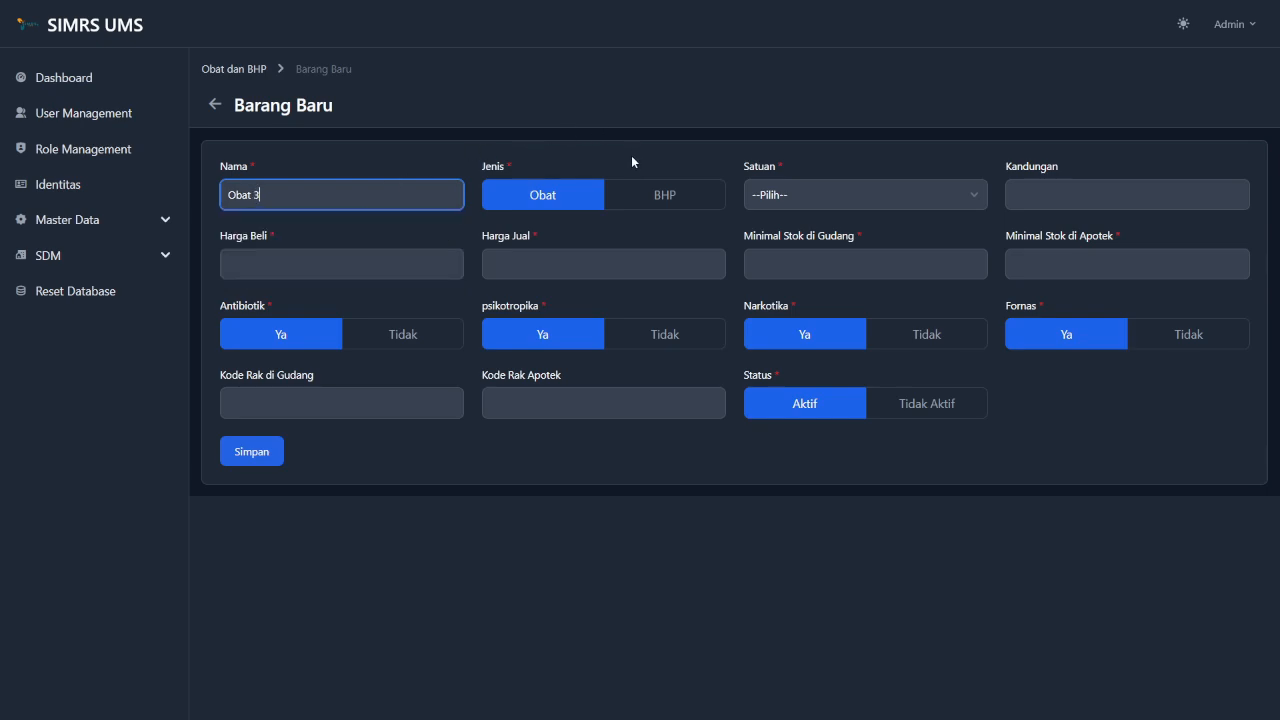
click(640, 200)
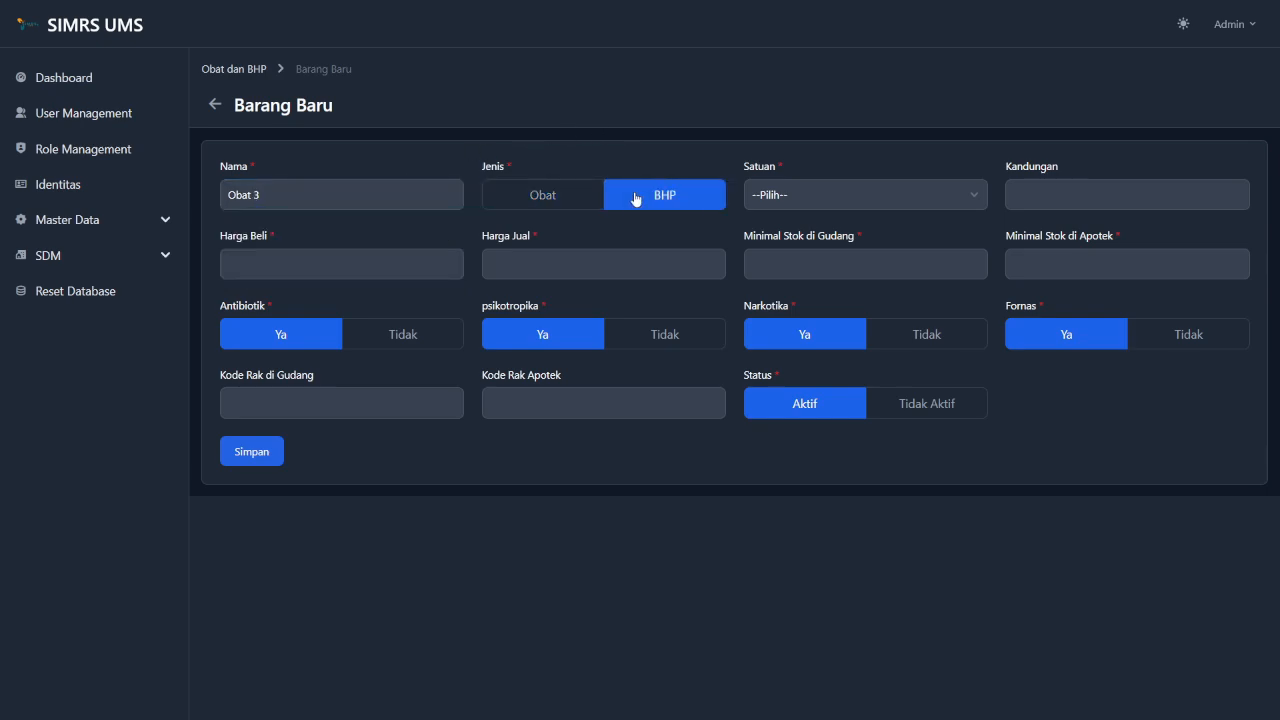
click(543, 200)
click(806, 196)
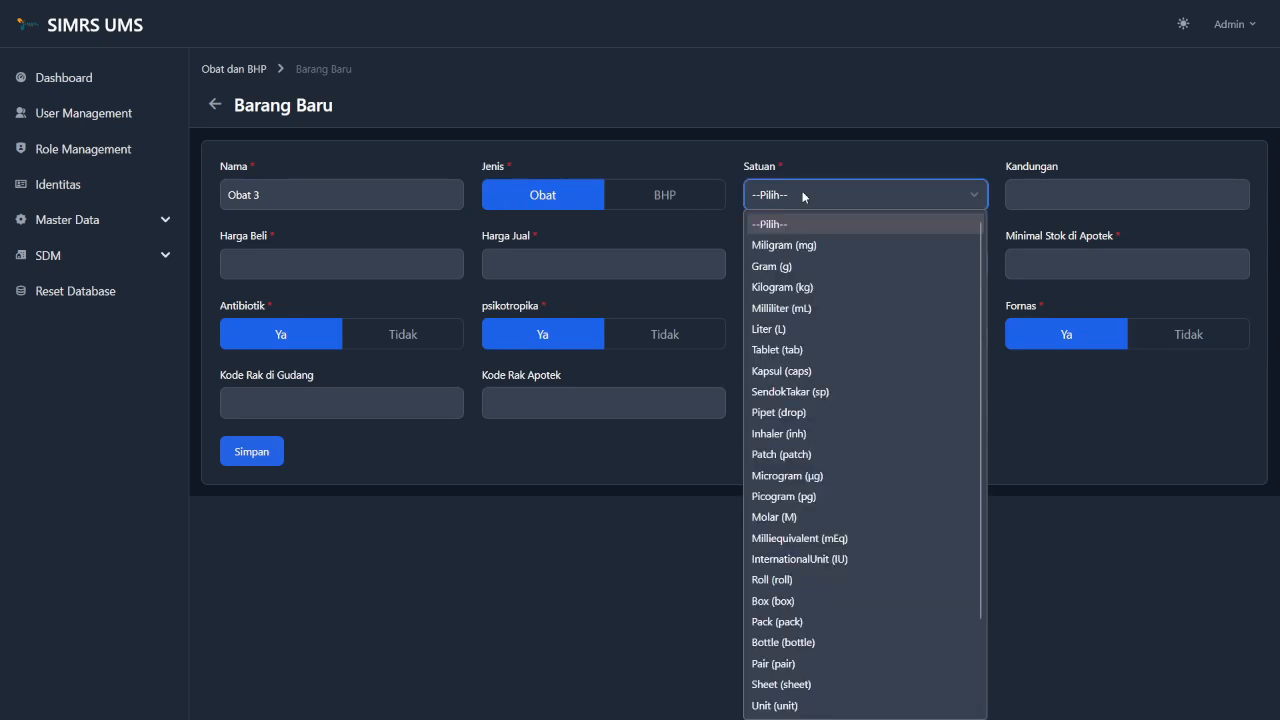
click(792, 245)
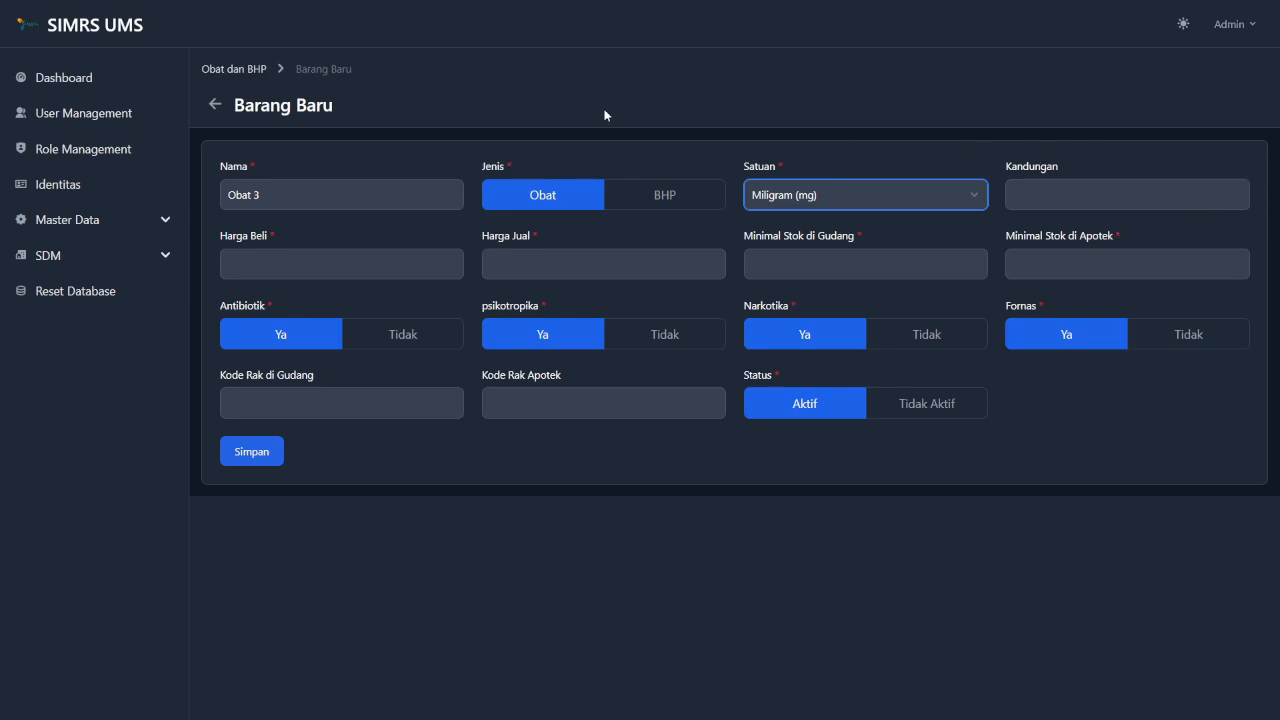
click(389, 268)
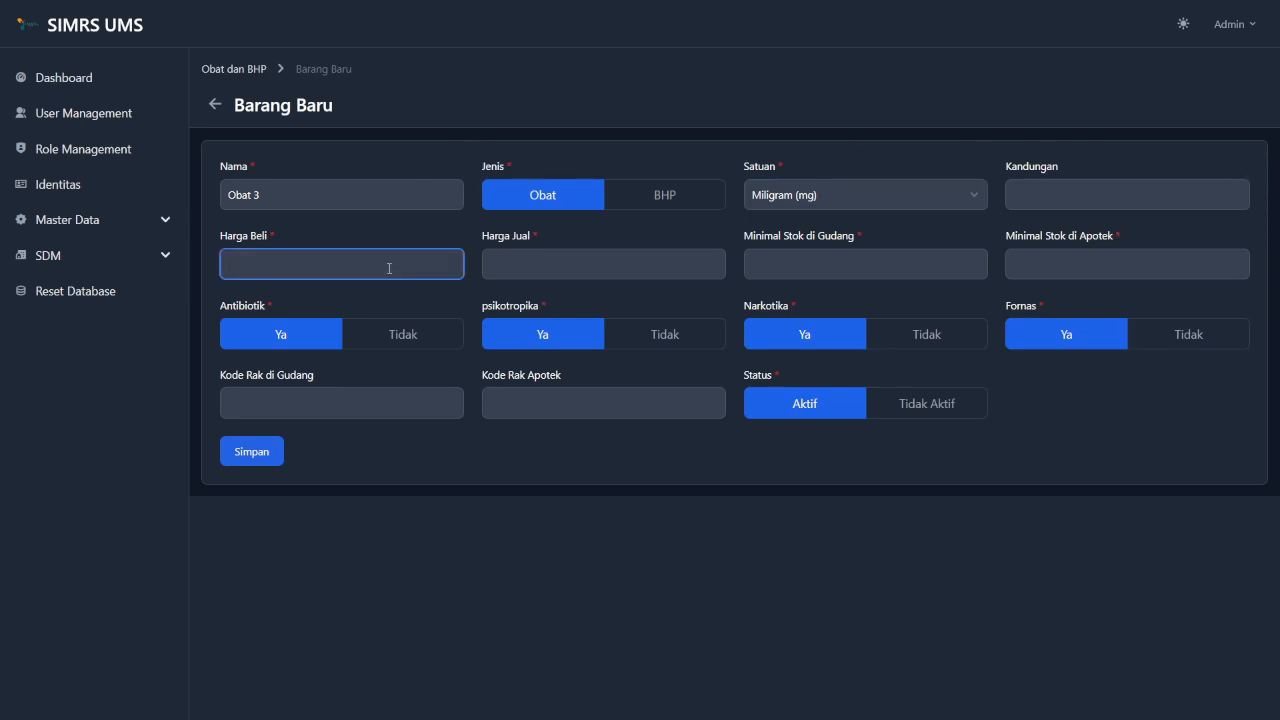
Enter buying price 10000, selling price 110, warehouse minimum stock 30 and pharmacy minimum 20.
text(100000)
click(572, 263)
text(1)
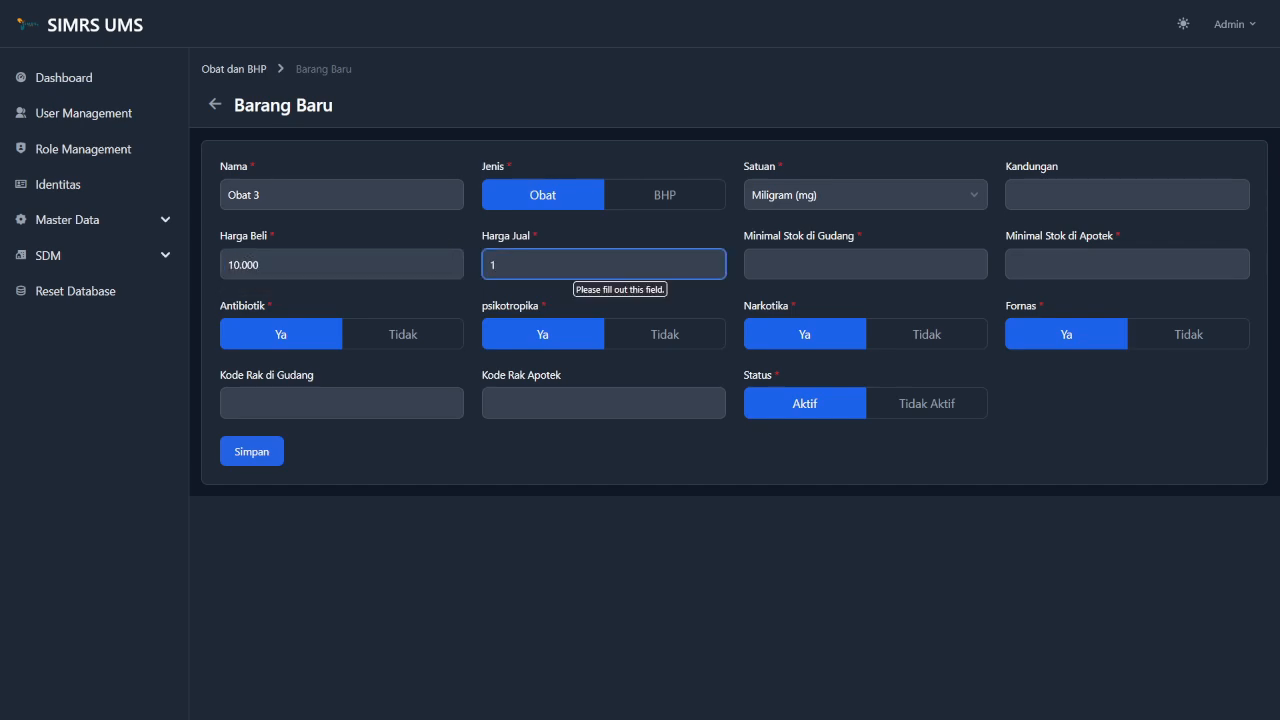
text(1)
text(000)
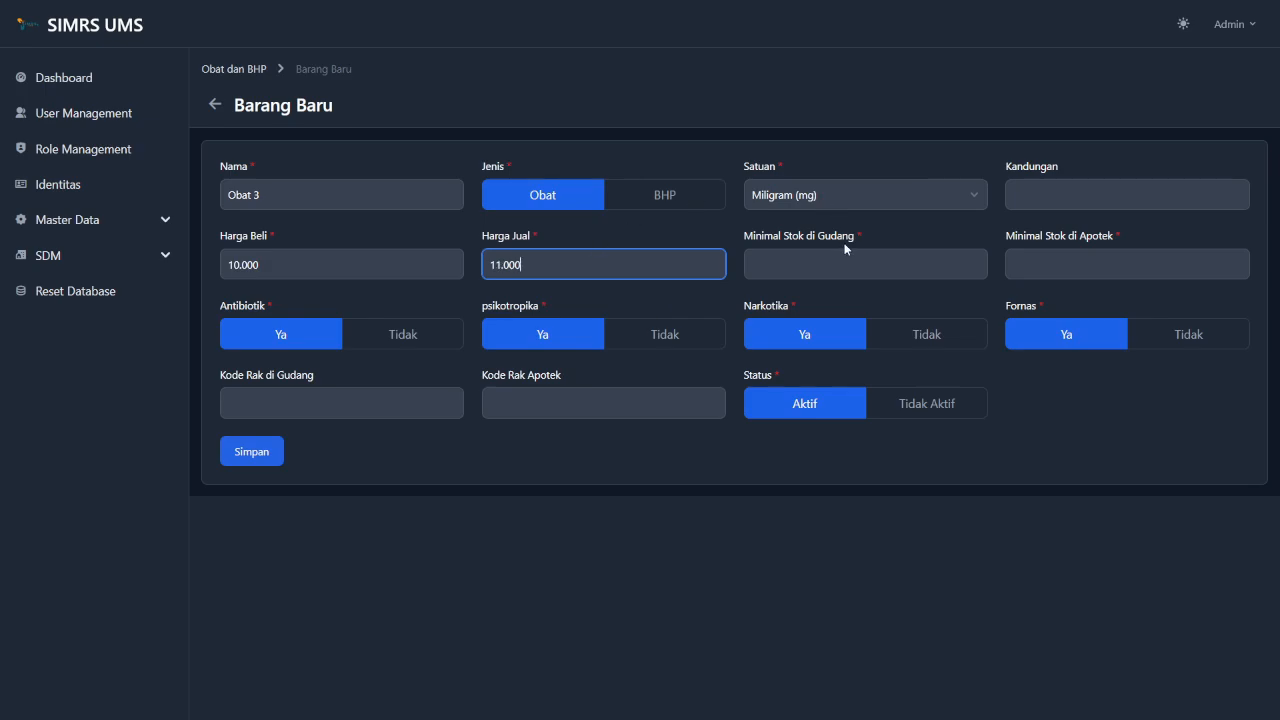
click(802, 265)
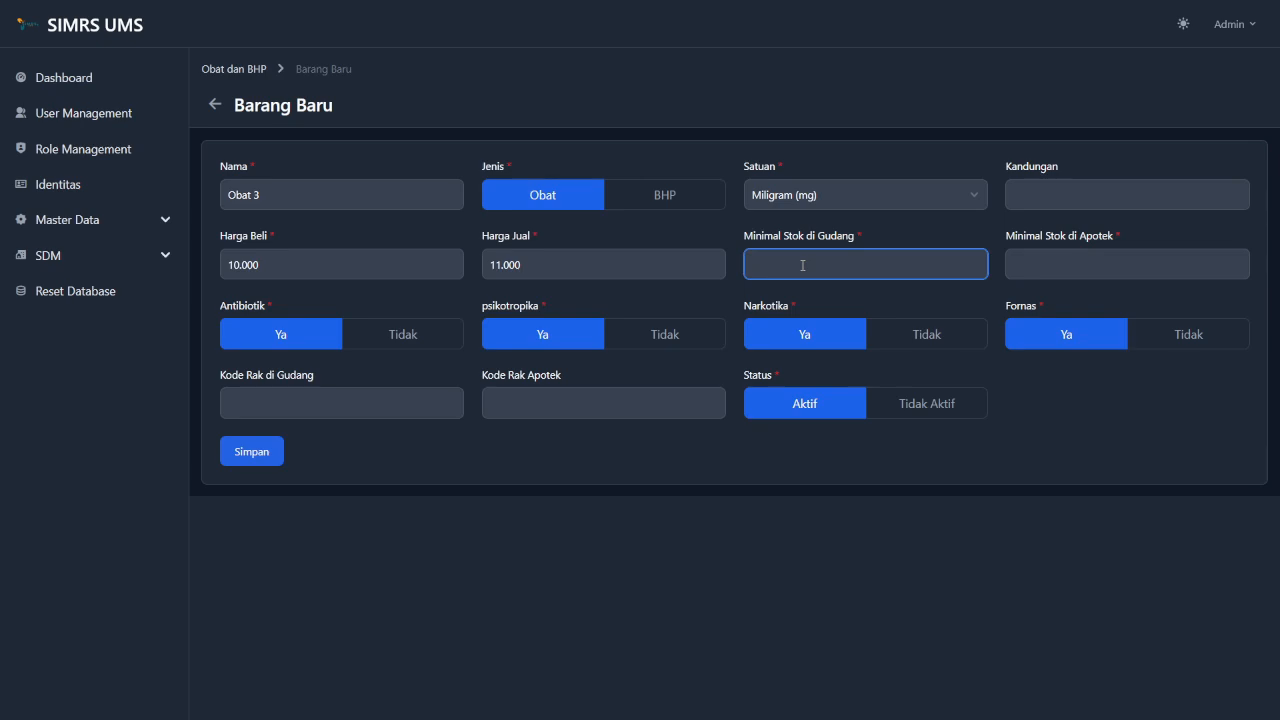
text(30)
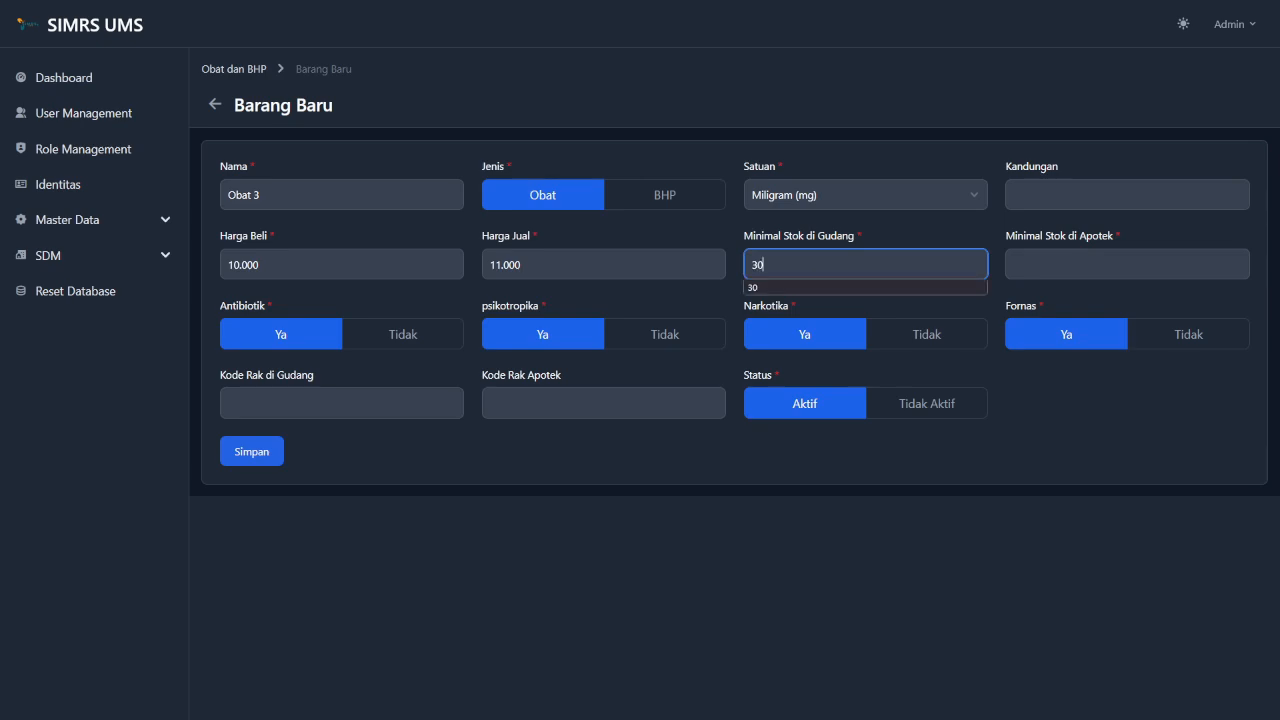
click(1095, 216)
click(1057, 256)
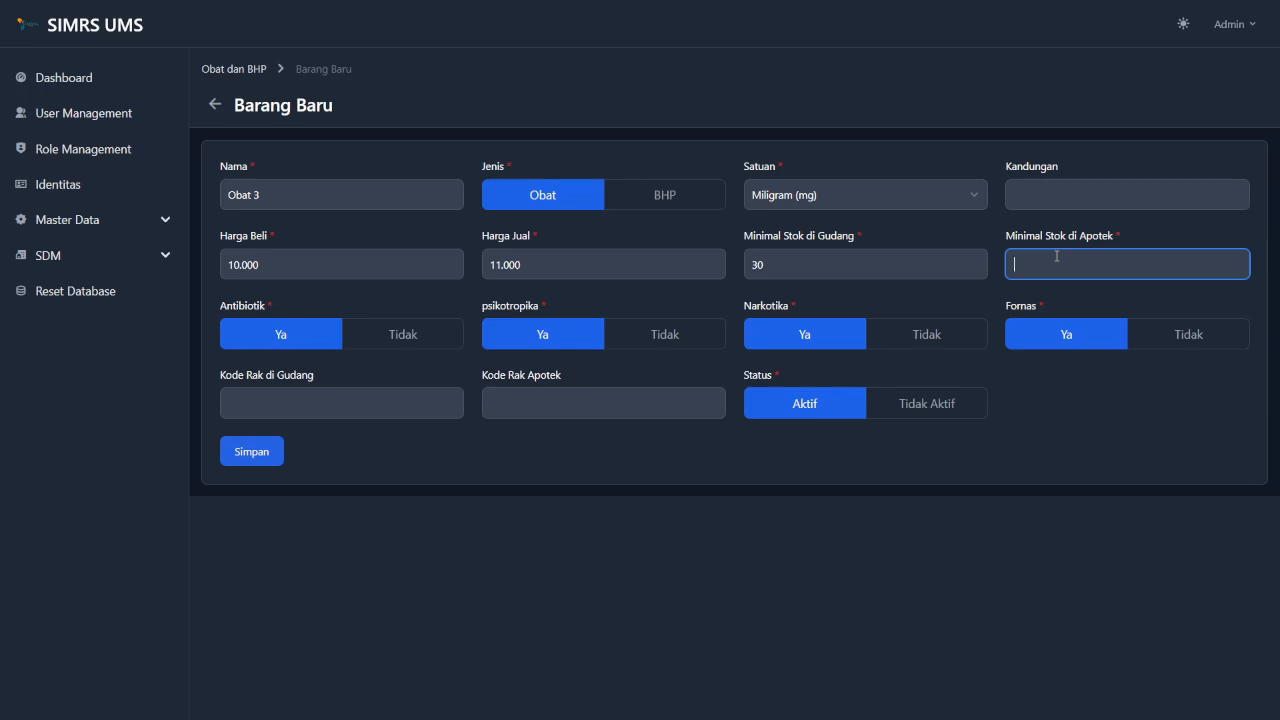
text(20)
Set Antibiotik, Psikotropika, Narkotika and Fornas to Tidak, keep status Aktif, and save.
click(402, 343)
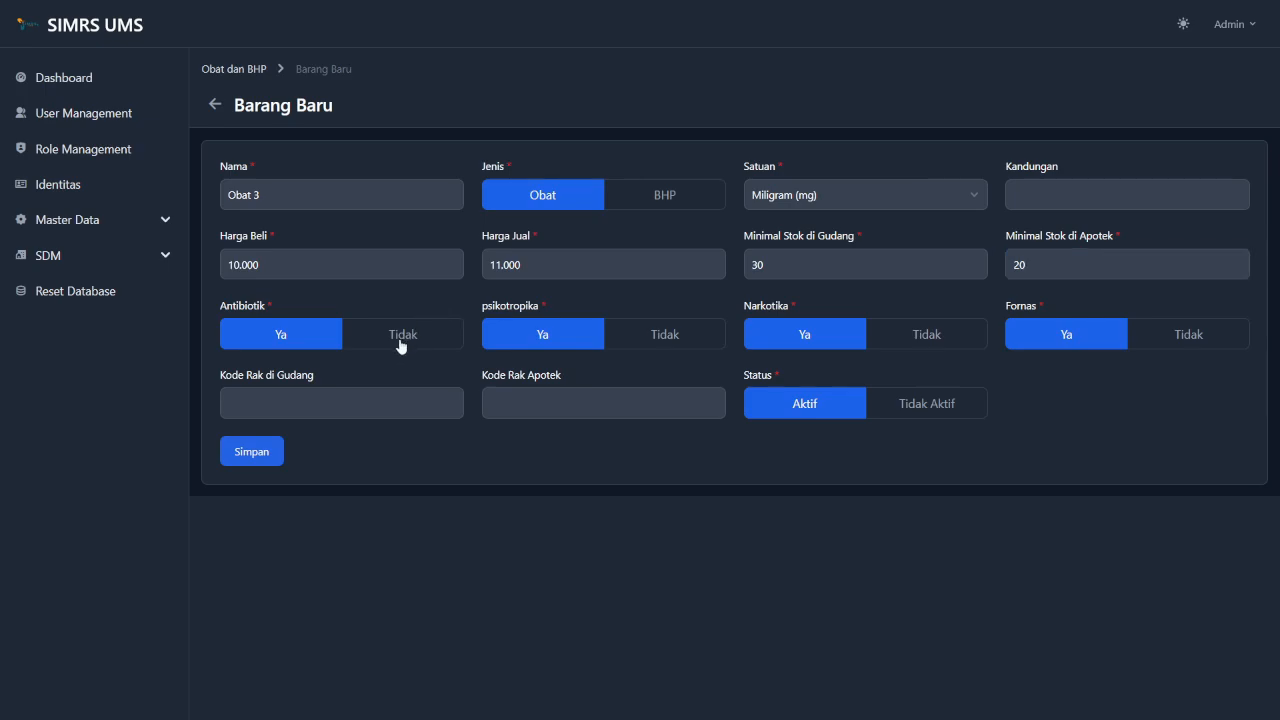
click(662, 329)
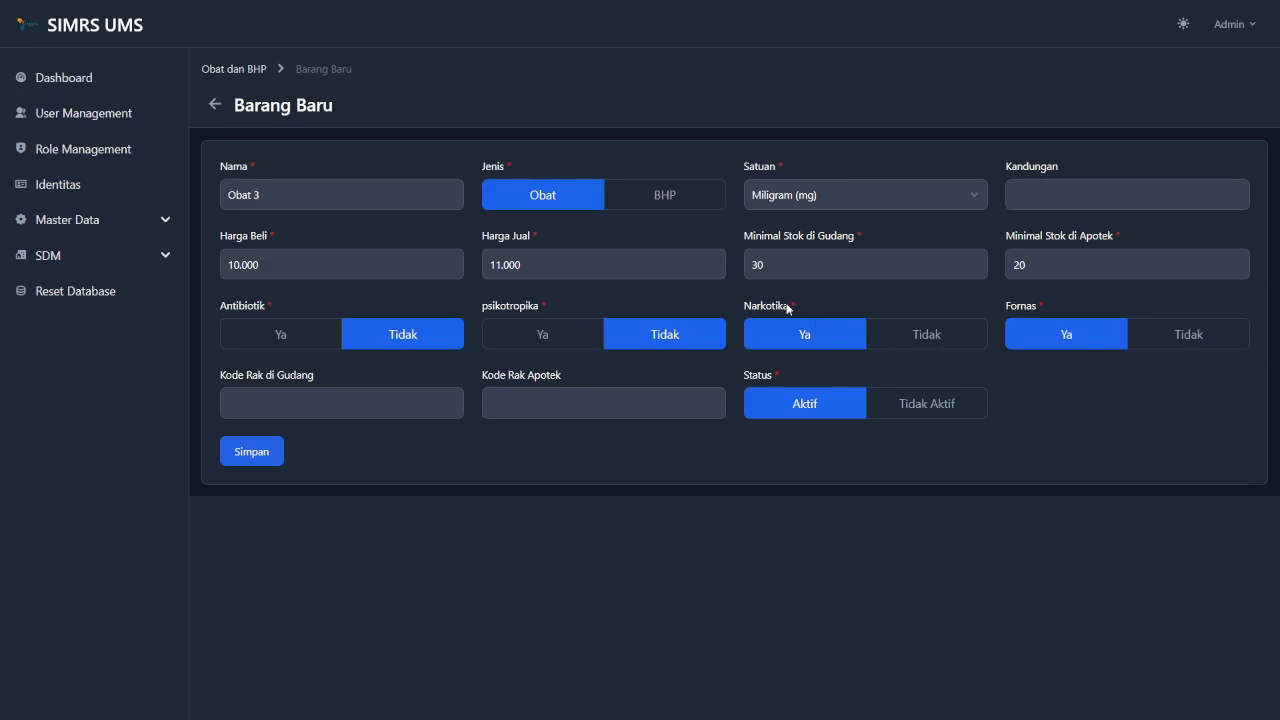
click(934, 337)
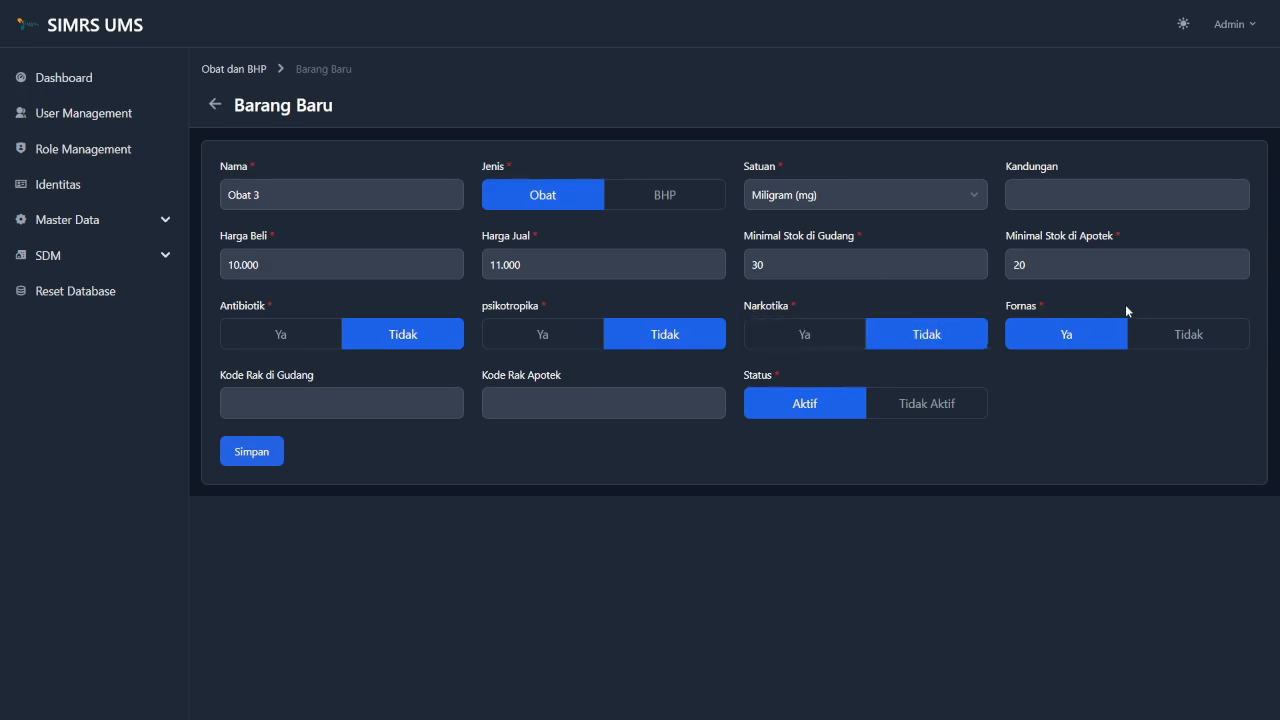
click(1178, 331)
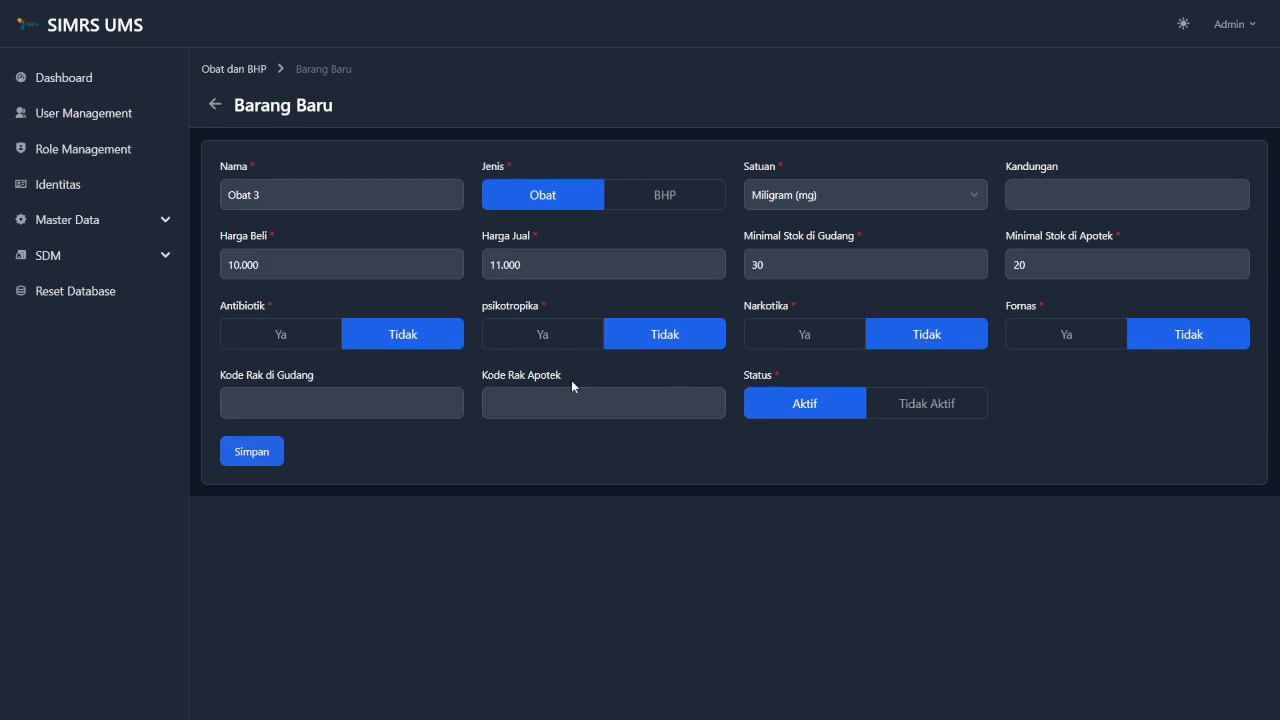
click(400, 402)
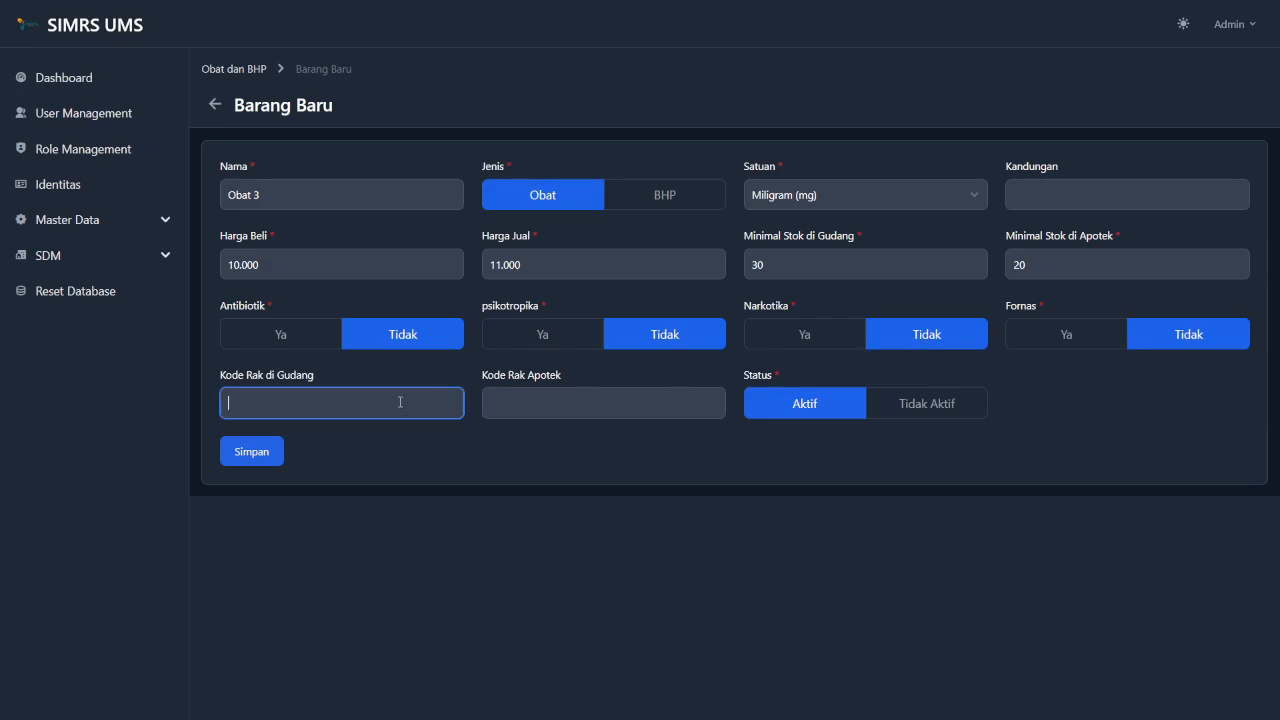
click(550, 407)
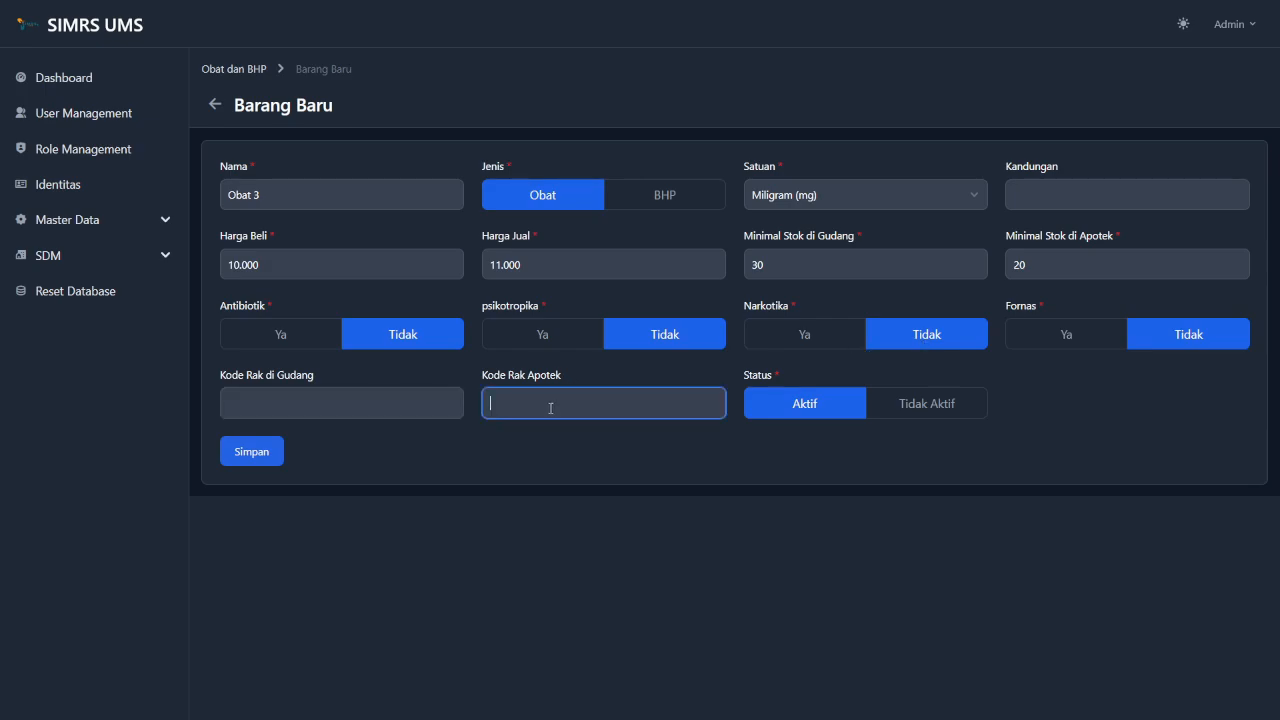
click(372, 413)
click(585, 410)
click(821, 431)
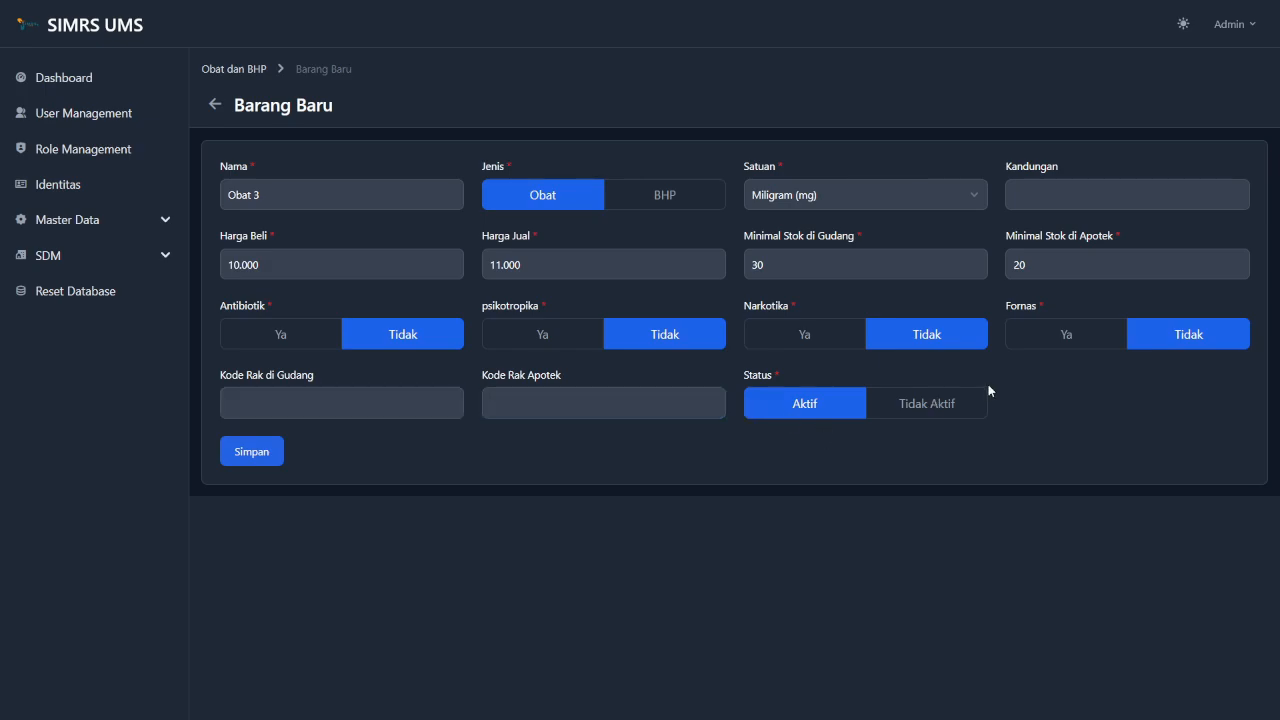
click(962, 410)
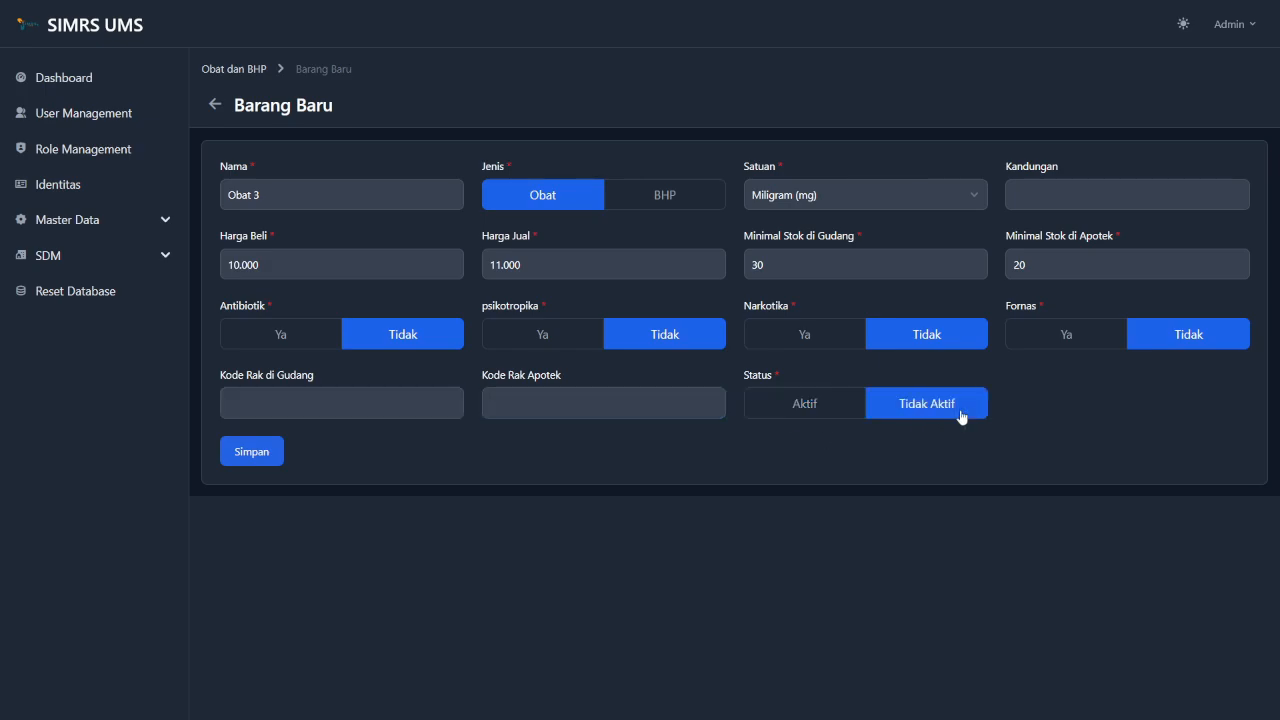
click(780, 404)
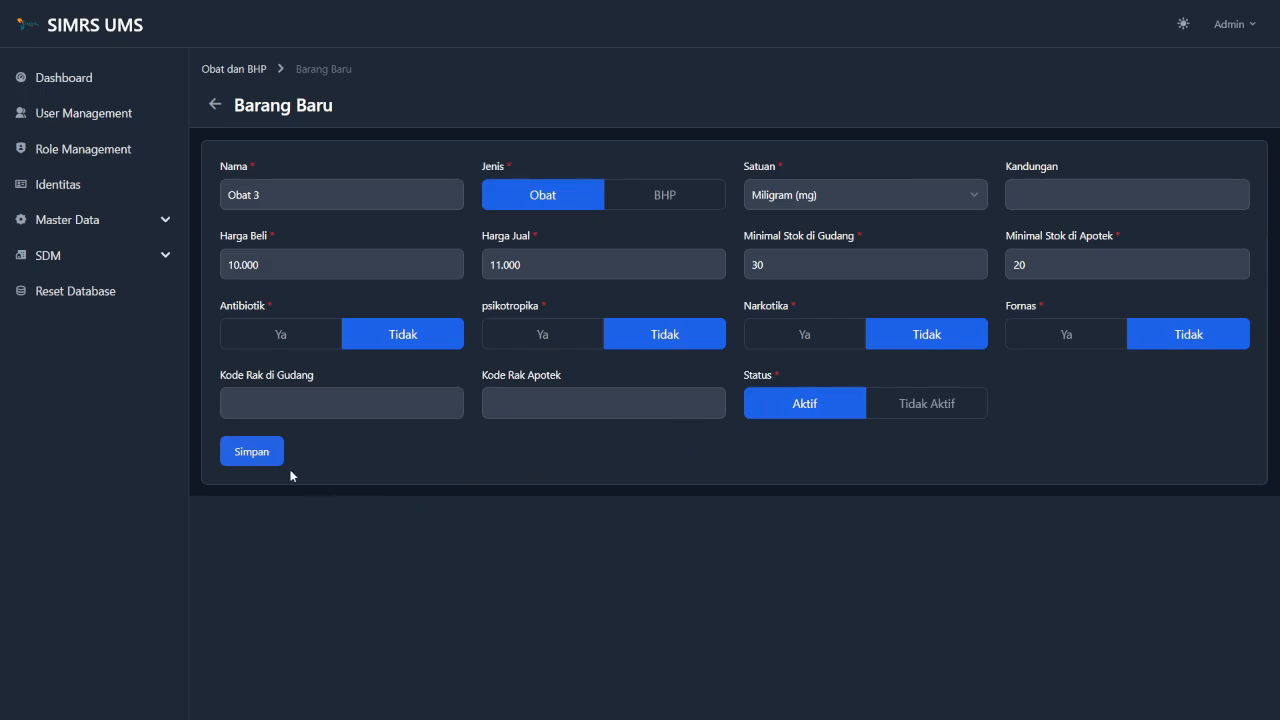
click(245, 452)
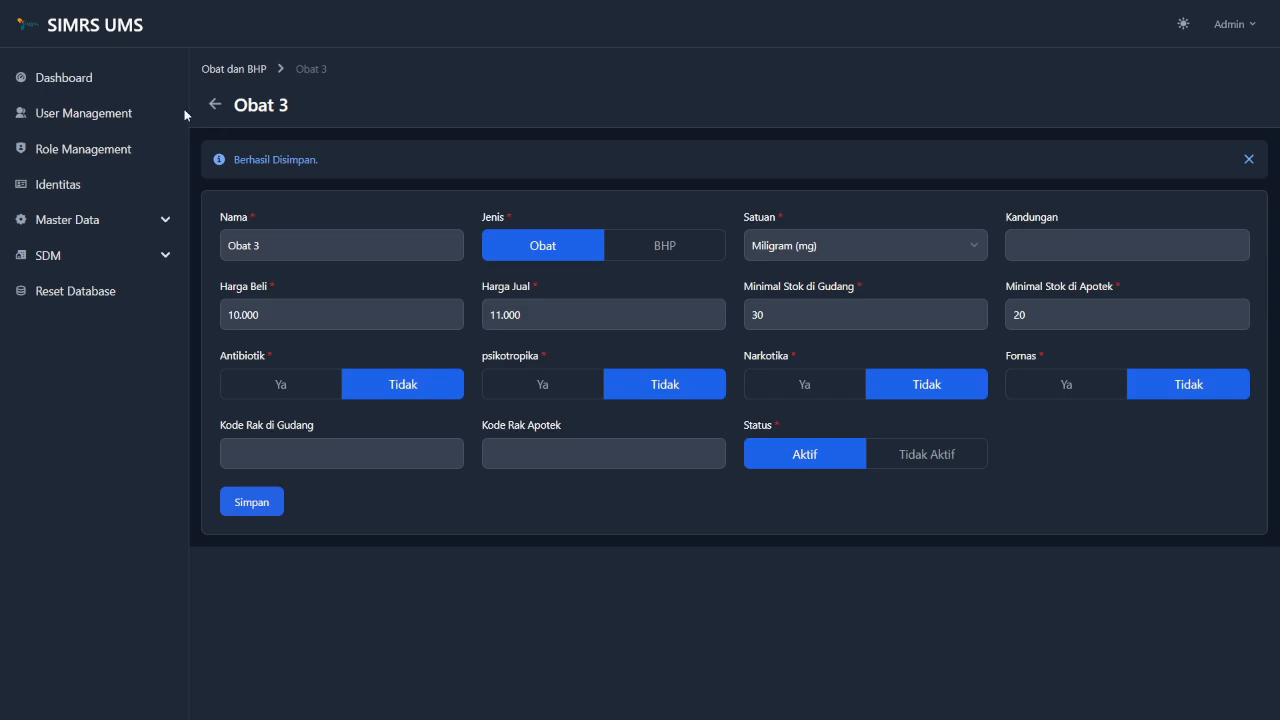
Go back to the Obat dan BHP list and open the actions menu on the Obat 3 row.
click(213, 106)
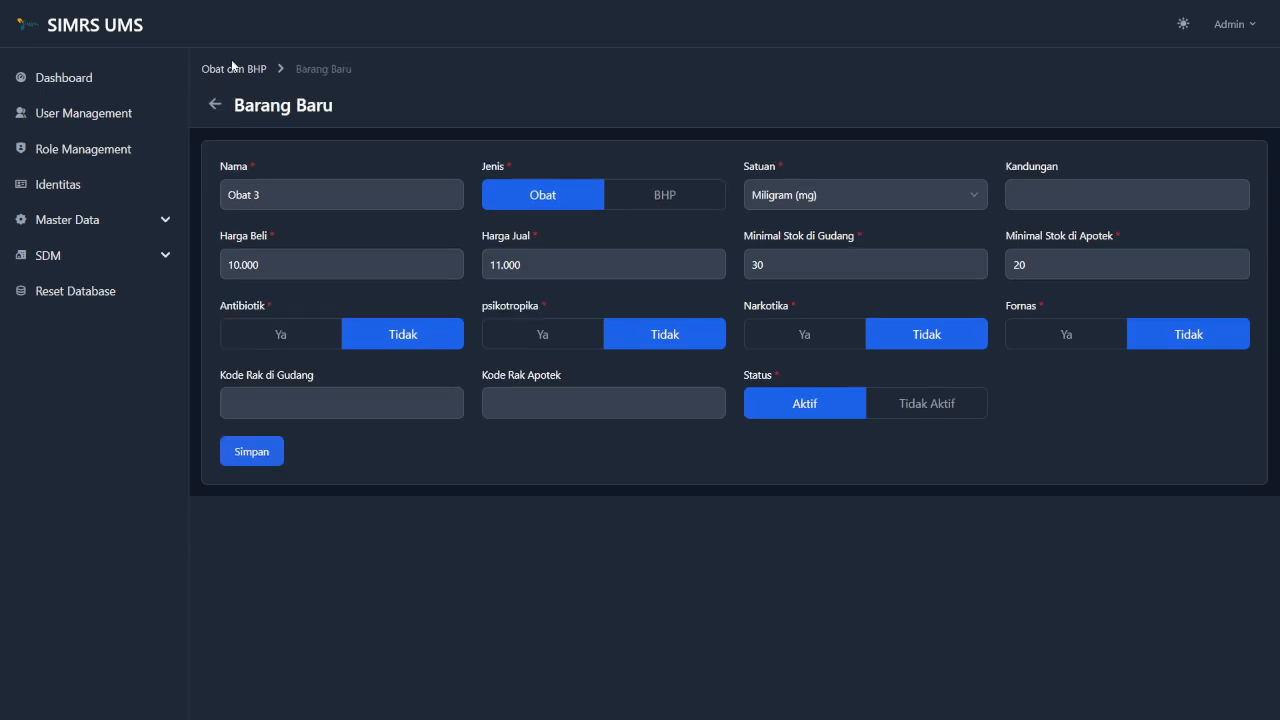
click(240, 77)
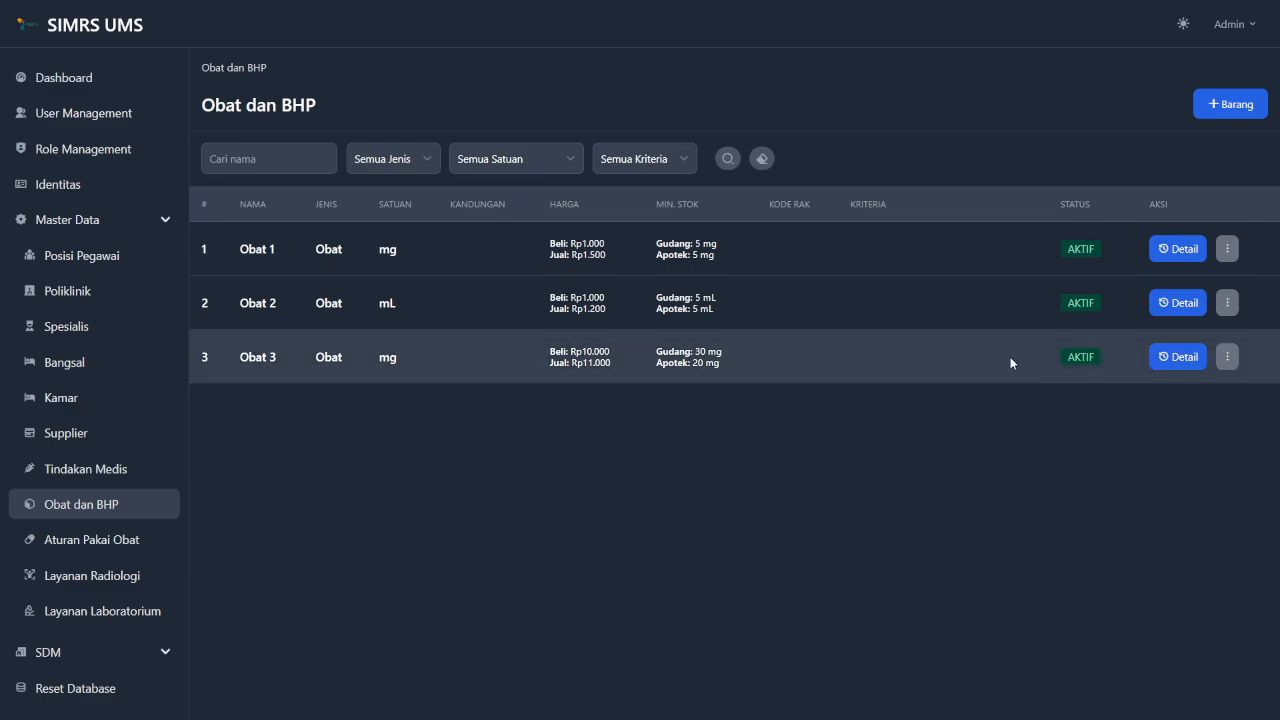
click(1228, 357)
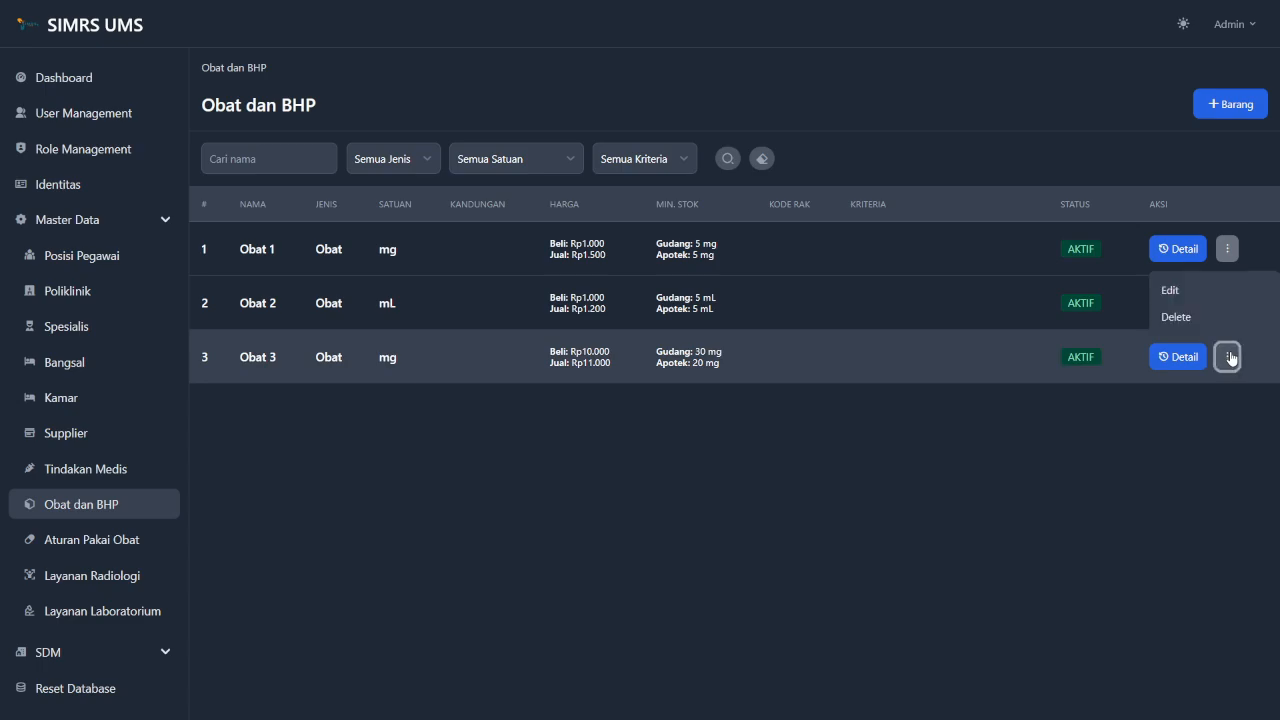
Open Obat 3 for editing and rename it to Obat Batuk.
click(1207, 289)
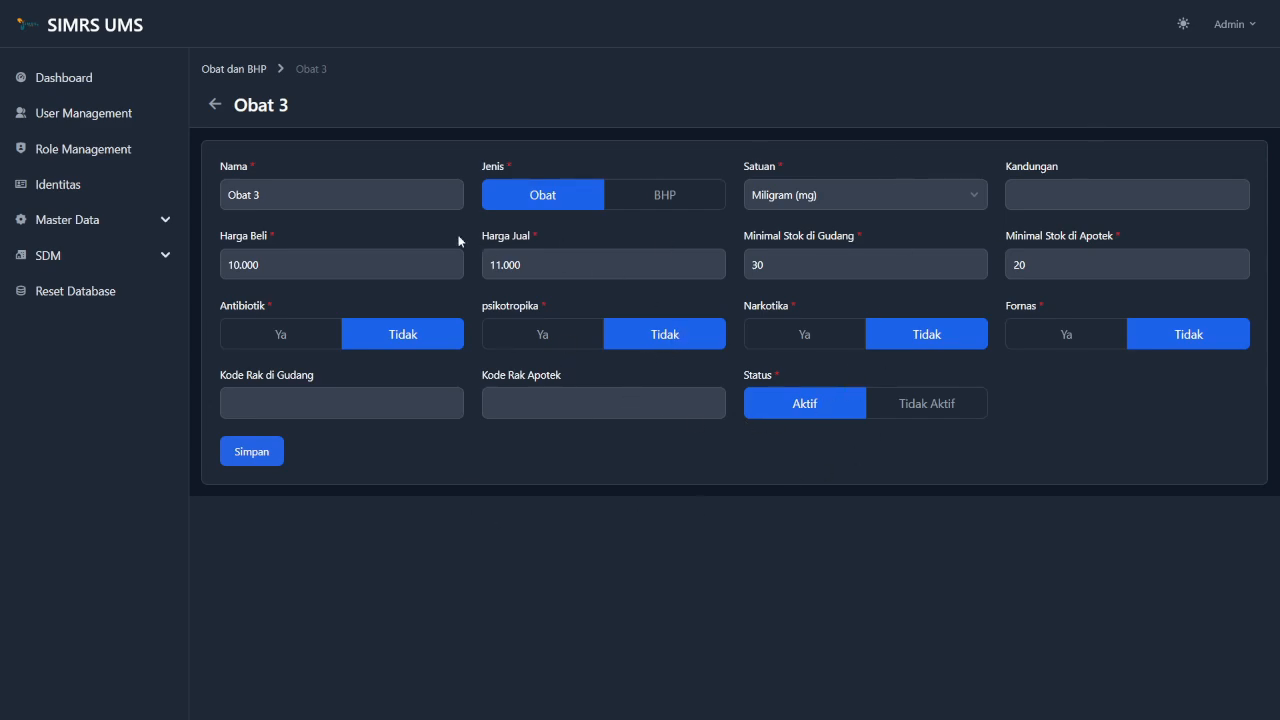
click(338, 197)
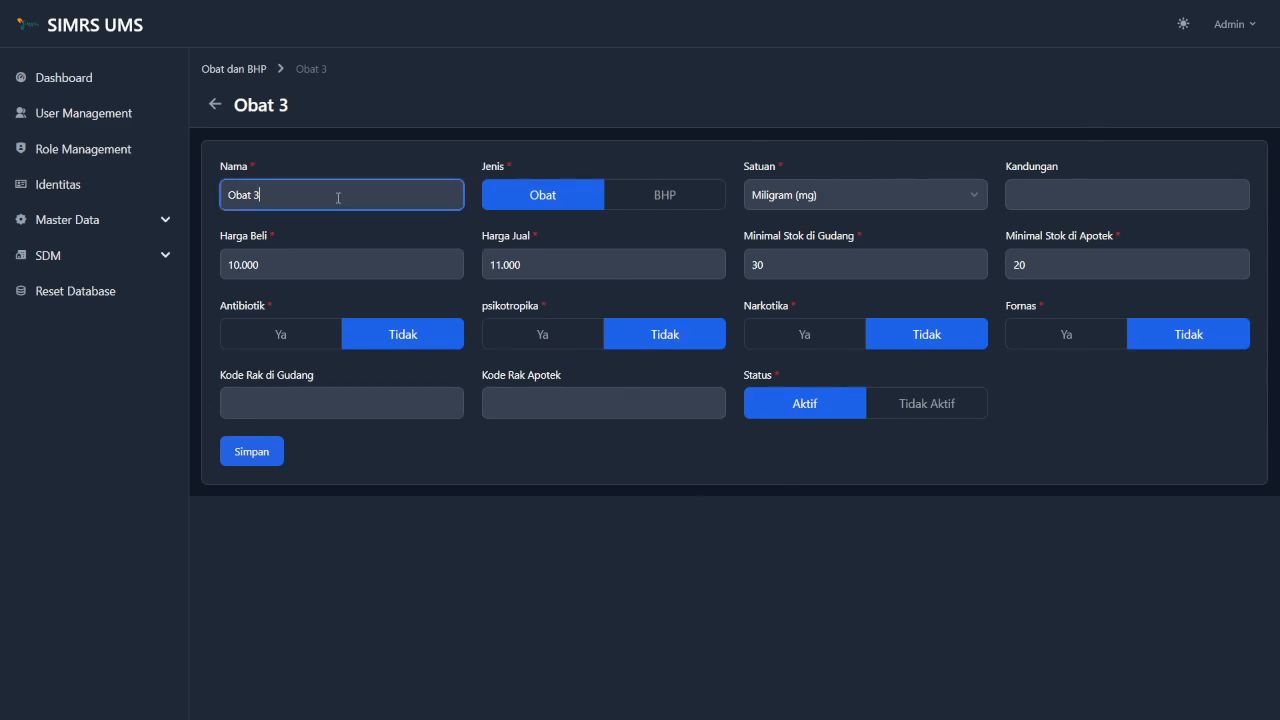
key(BackSpace)
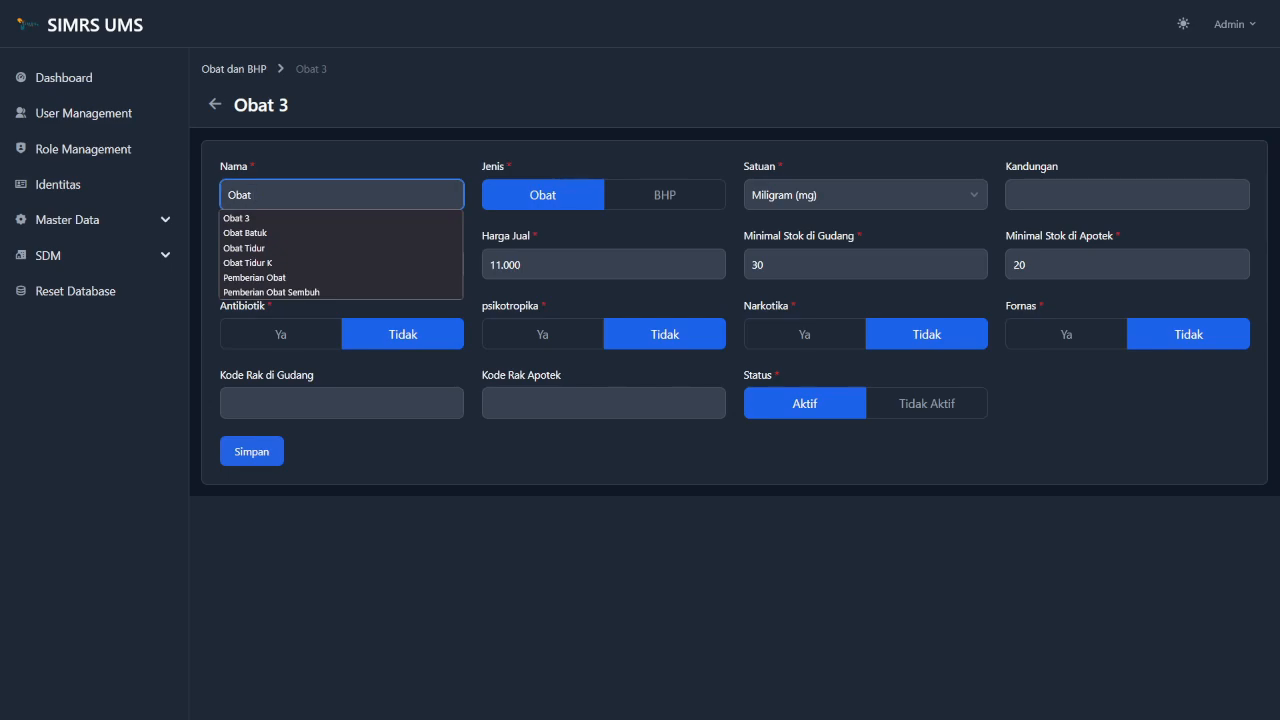
key(Down)
key(Down)
key(Return)
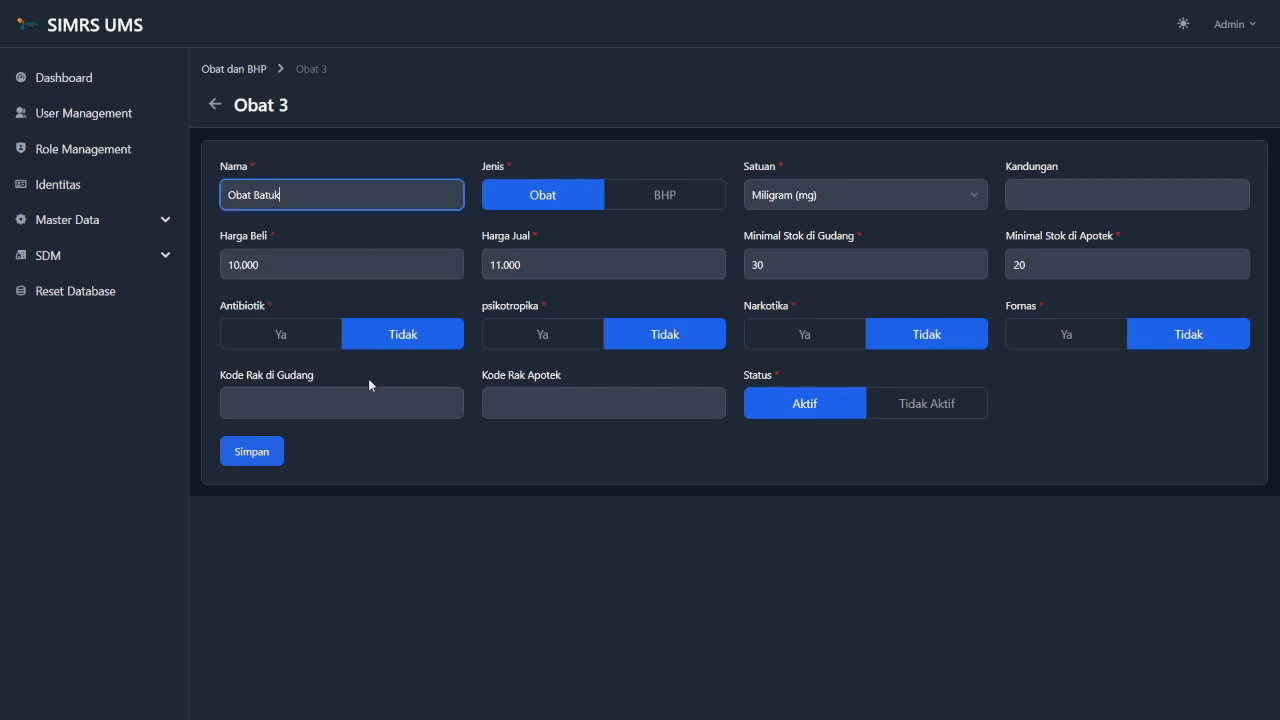
click(466, 428)
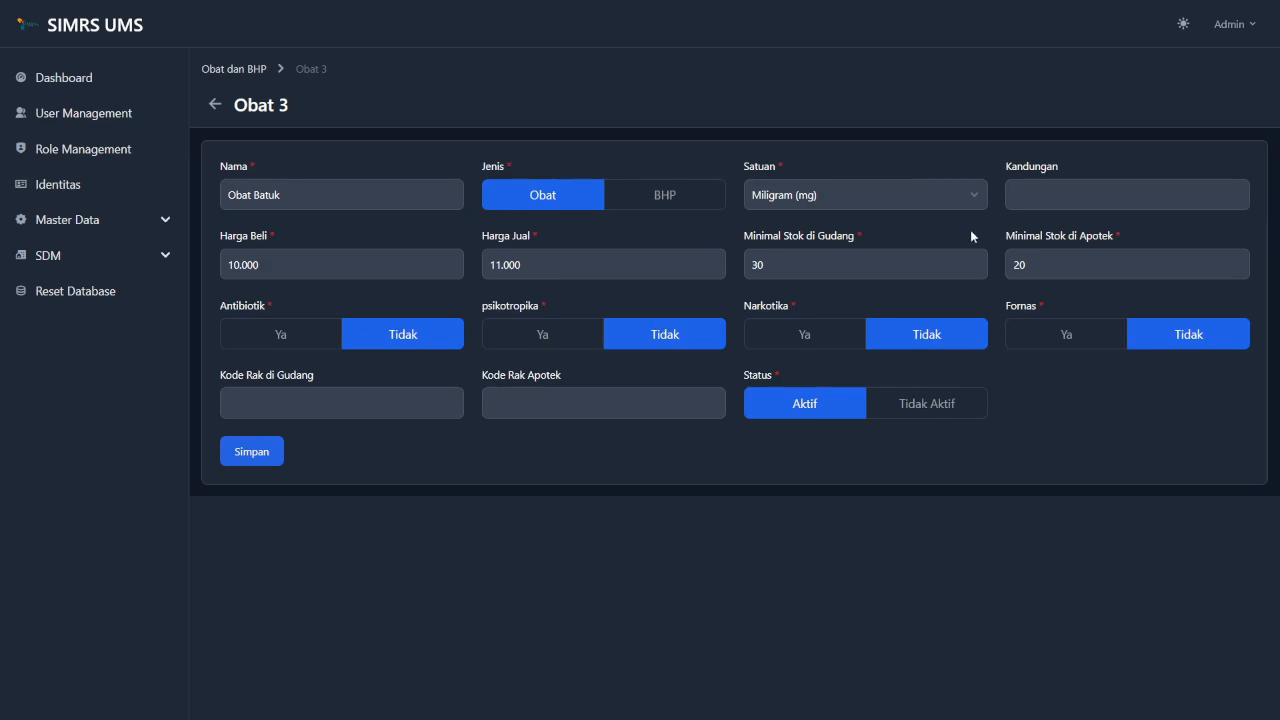
Change the buying price to 13.000 and selling price to 15.000, then save.
click(238, 268)
key(BackSpace)
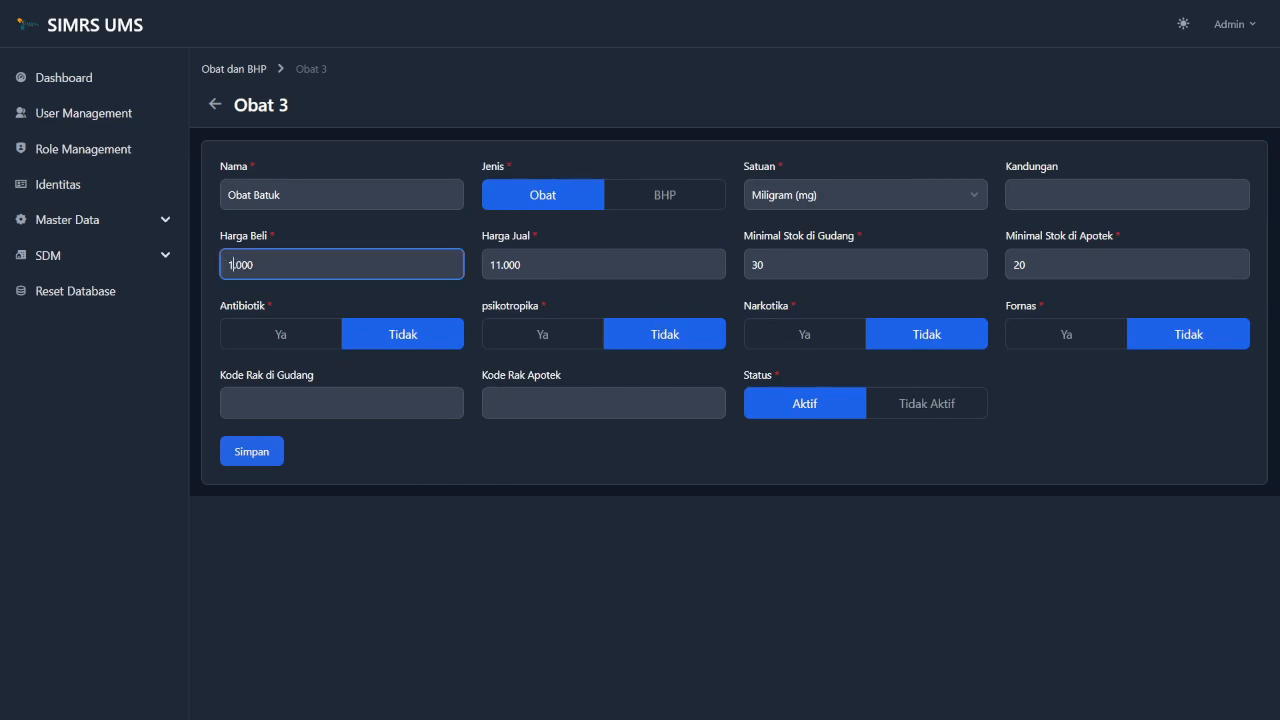
text(3)
click(500, 268)
key(BackSpace)
text(5)
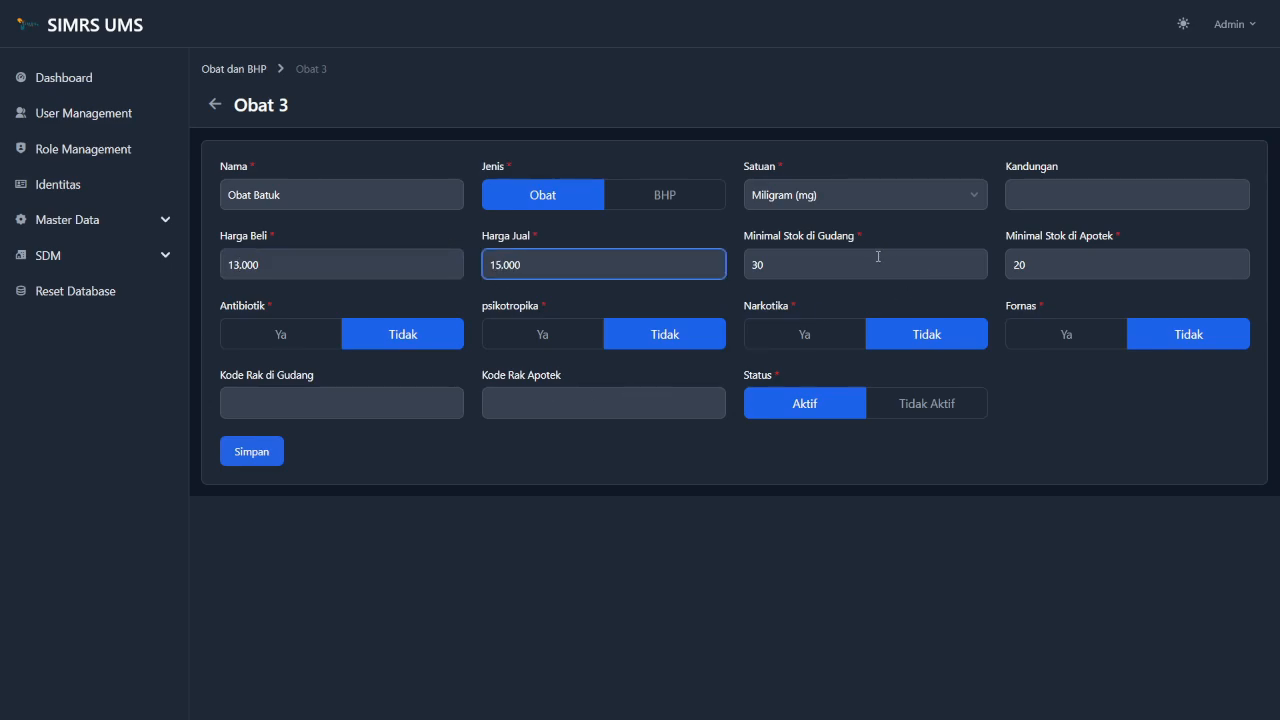
click(430, 458)
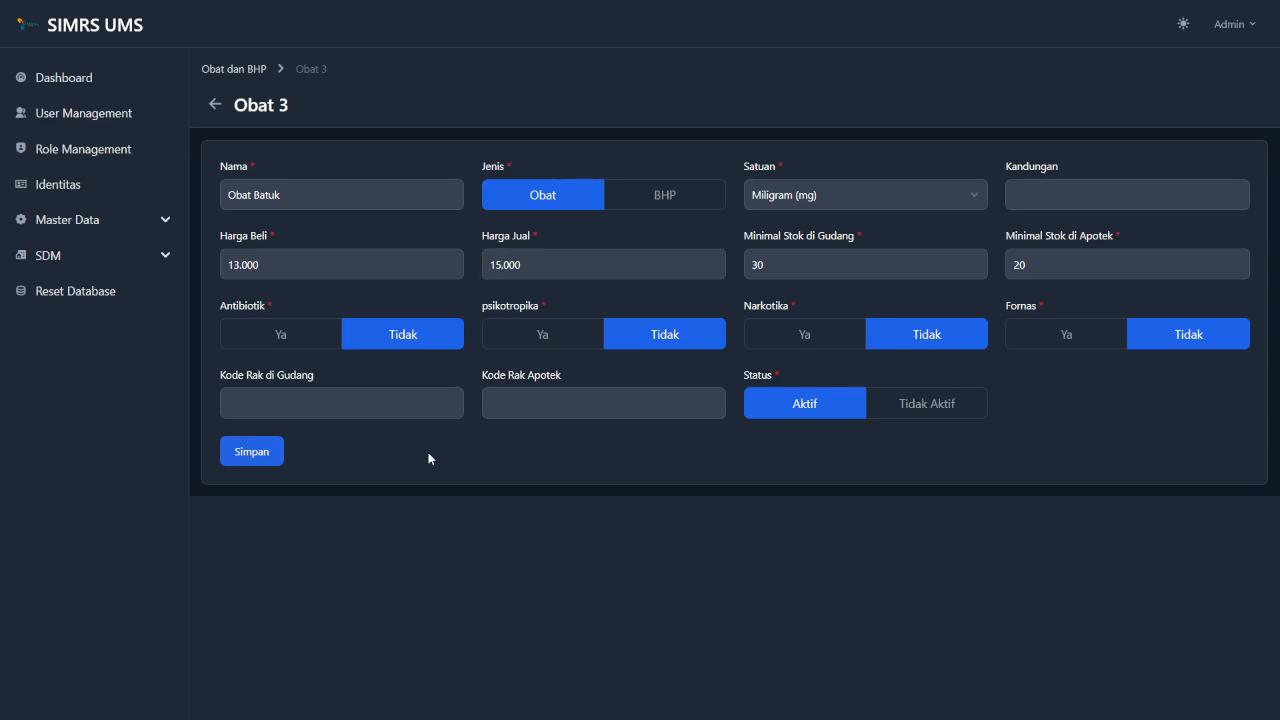
click(250, 454)
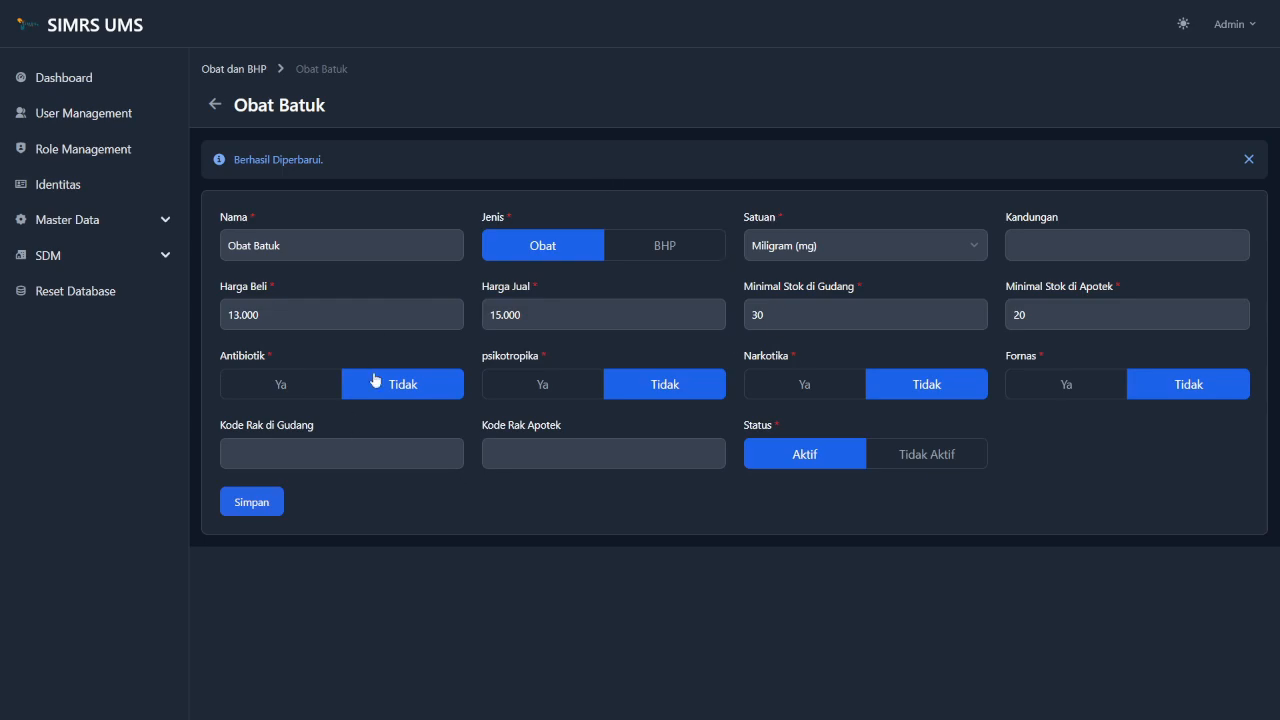
Delete the Obat Batuk row from the Obat dan BHP list with confirmation, and dismiss the success alert.
click(238, 70)
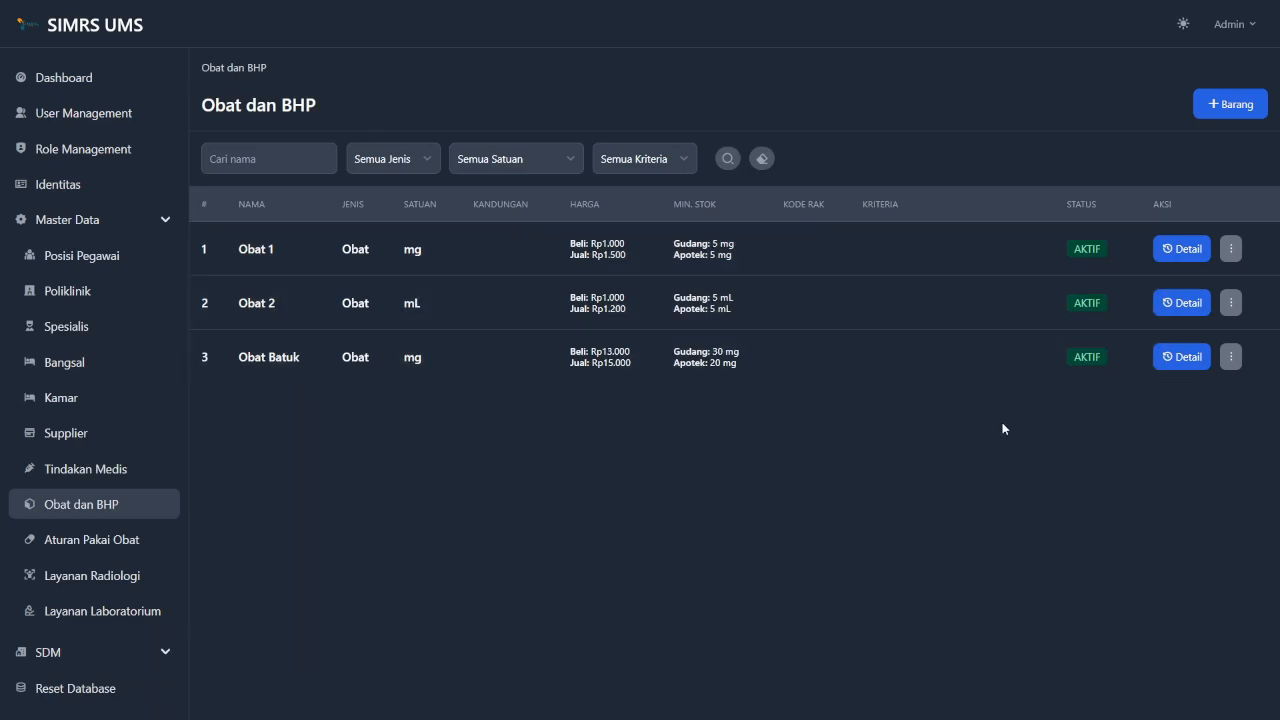
click(1231, 360)
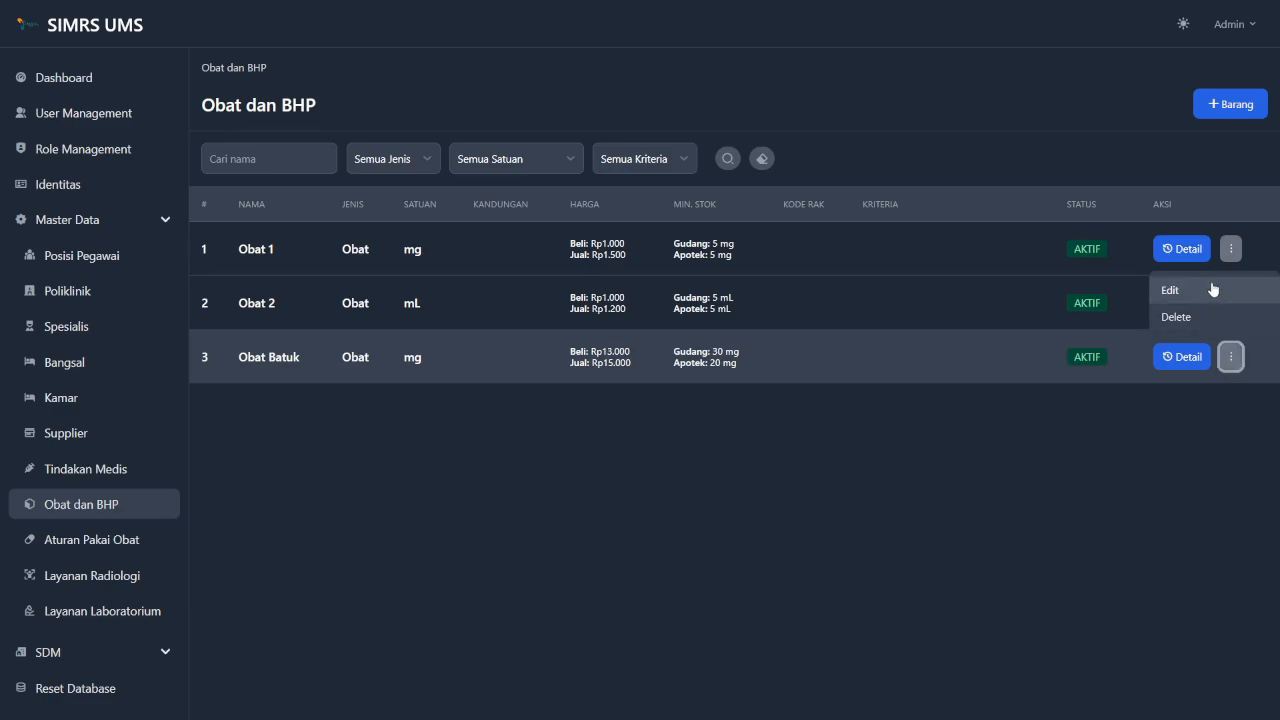
click(1229, 318)
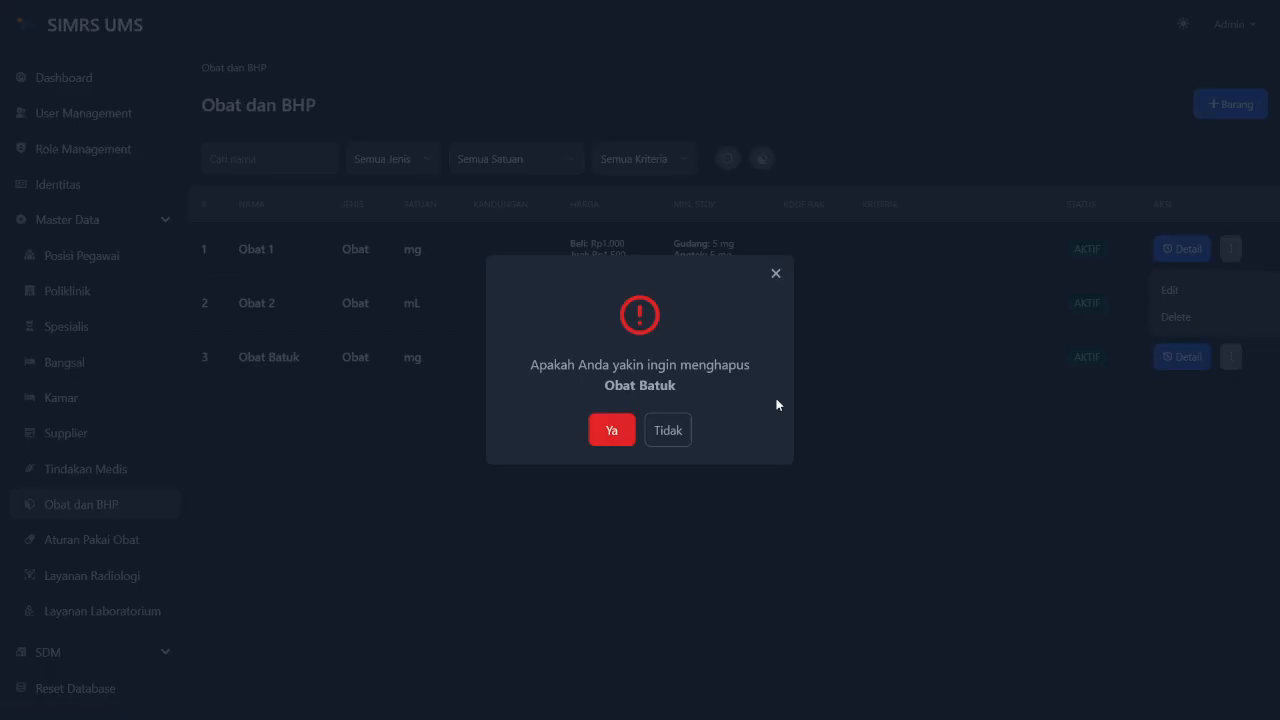
click(612, 430)
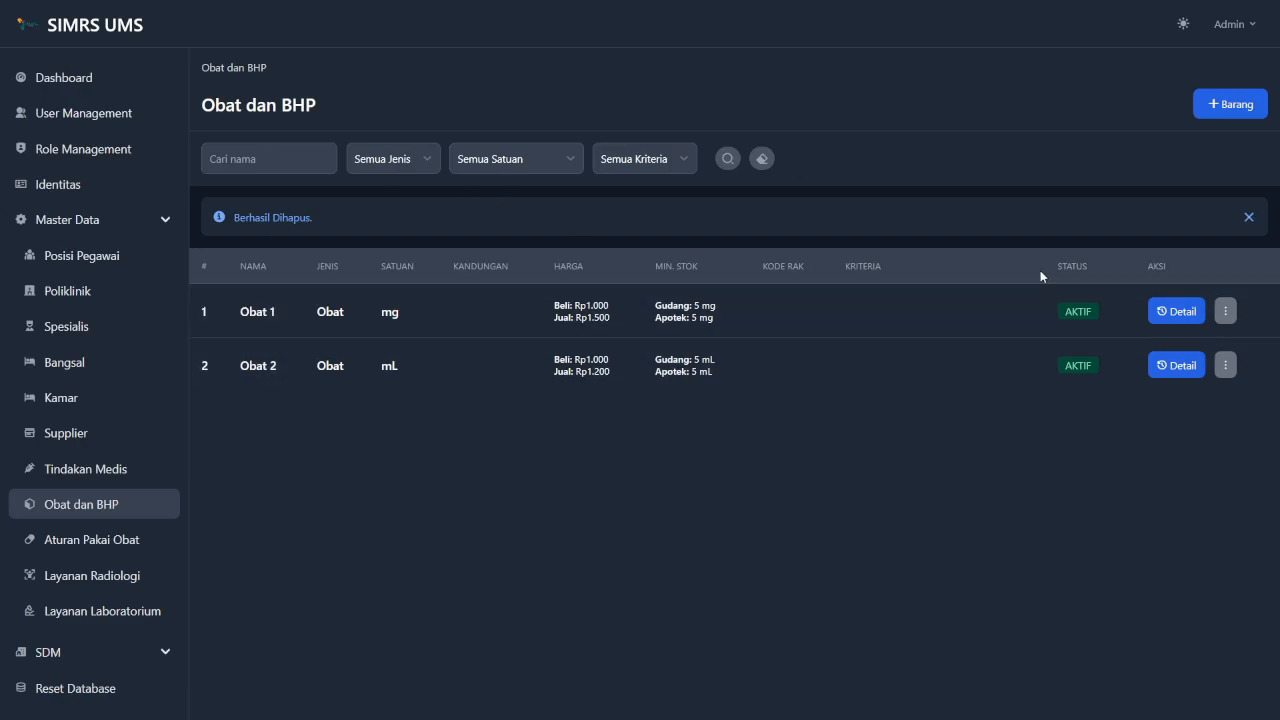
click(1248, 216)
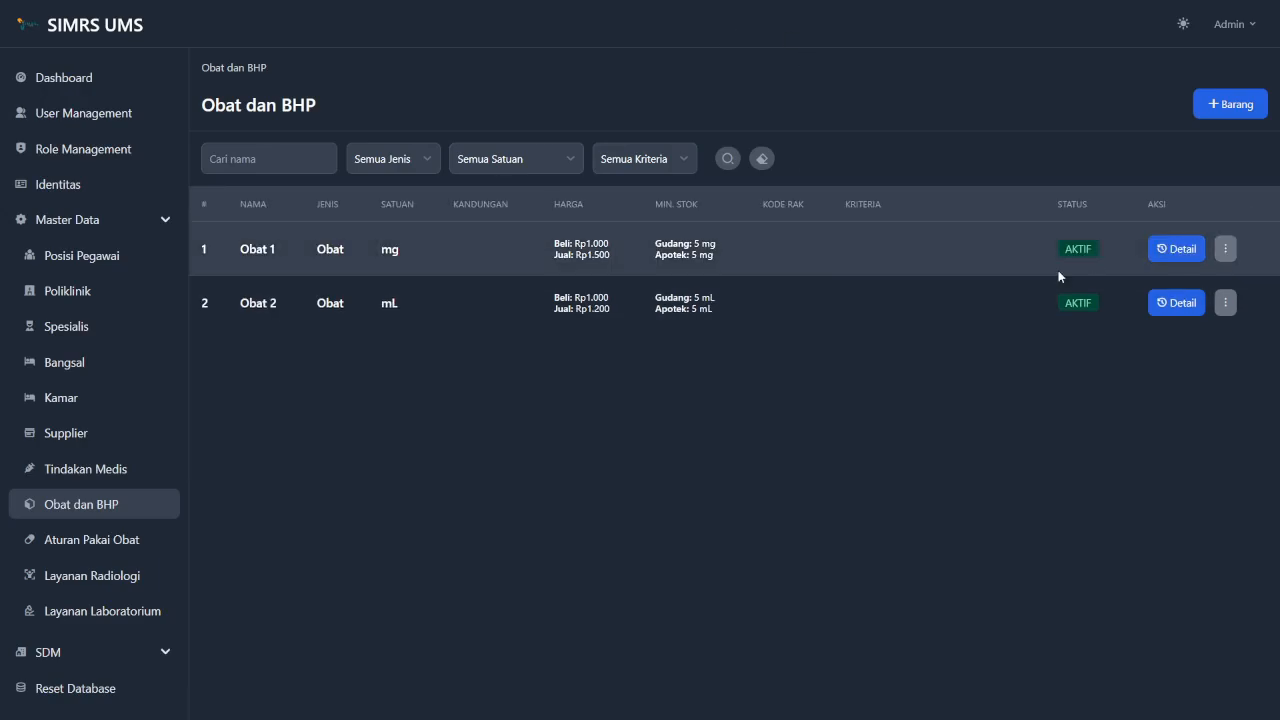
Open Obat 2's detail page and scroll through its stock (10 warehouse, 9 pharmacy) and movement history.
click(1178, 305)
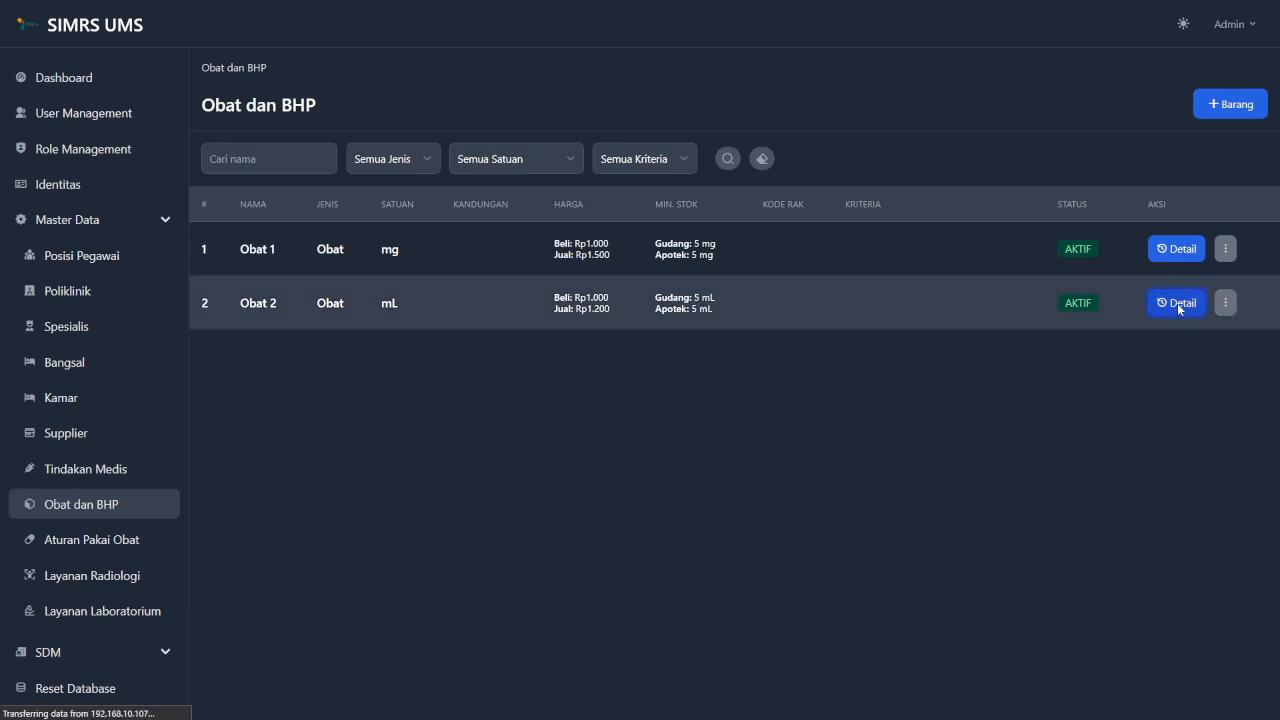
scroll(693, 393, down, 2)
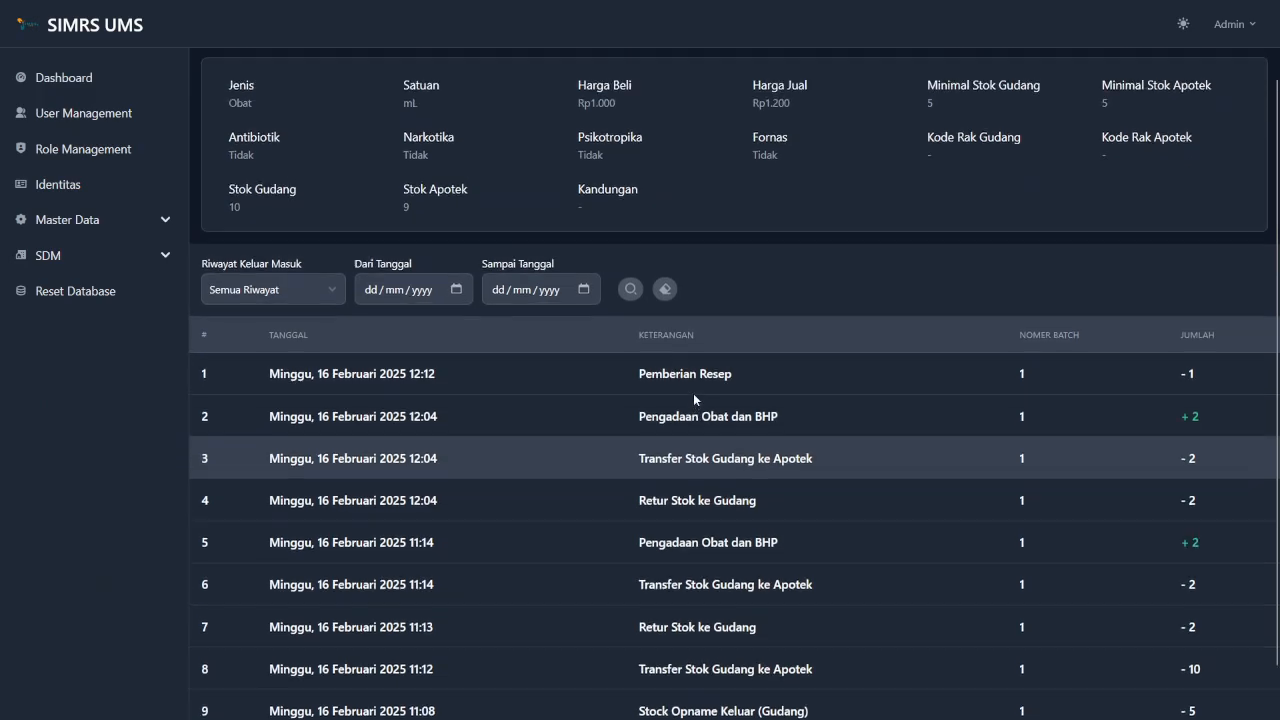
scroll(693, 393, up, 1)
scroll(811, 298, up, 1)
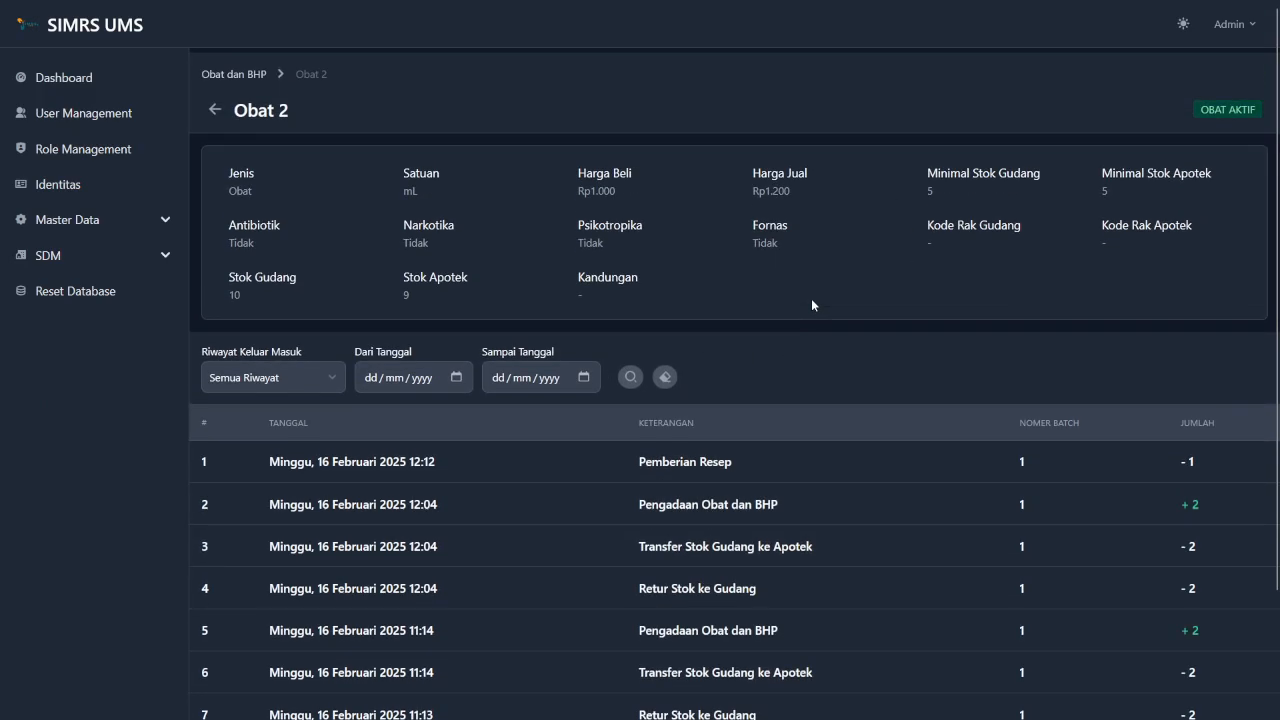
scroll(811, 298, down, 2)
scroll(811, 300, up, 1)
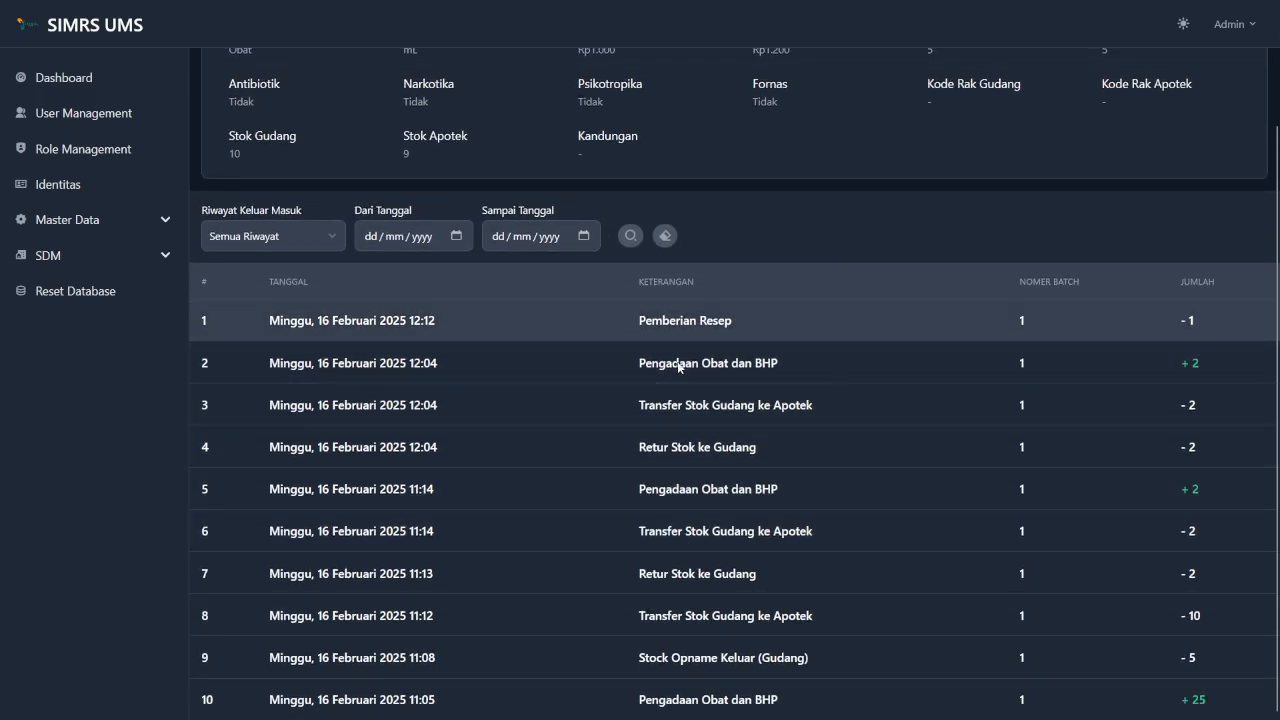
scroll(691, 450, down, 1)
scroll(690, 450, up, 1)
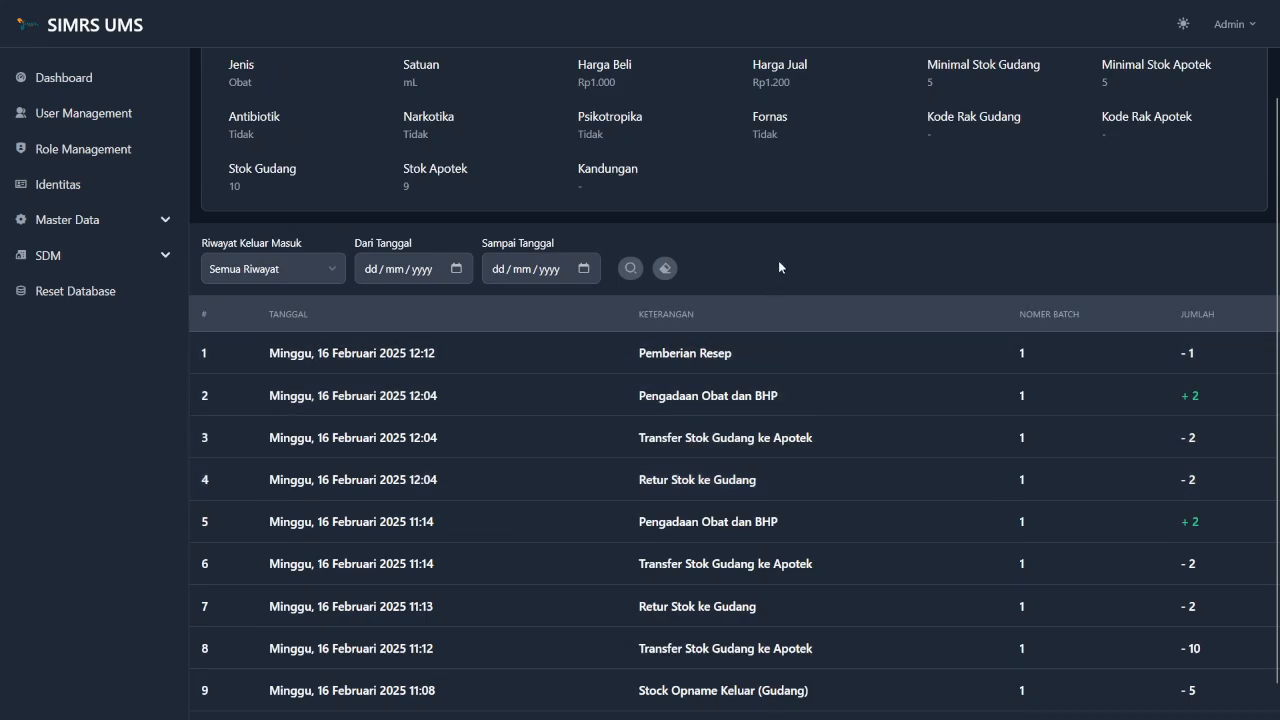
scroll(721, 481, down, 1)
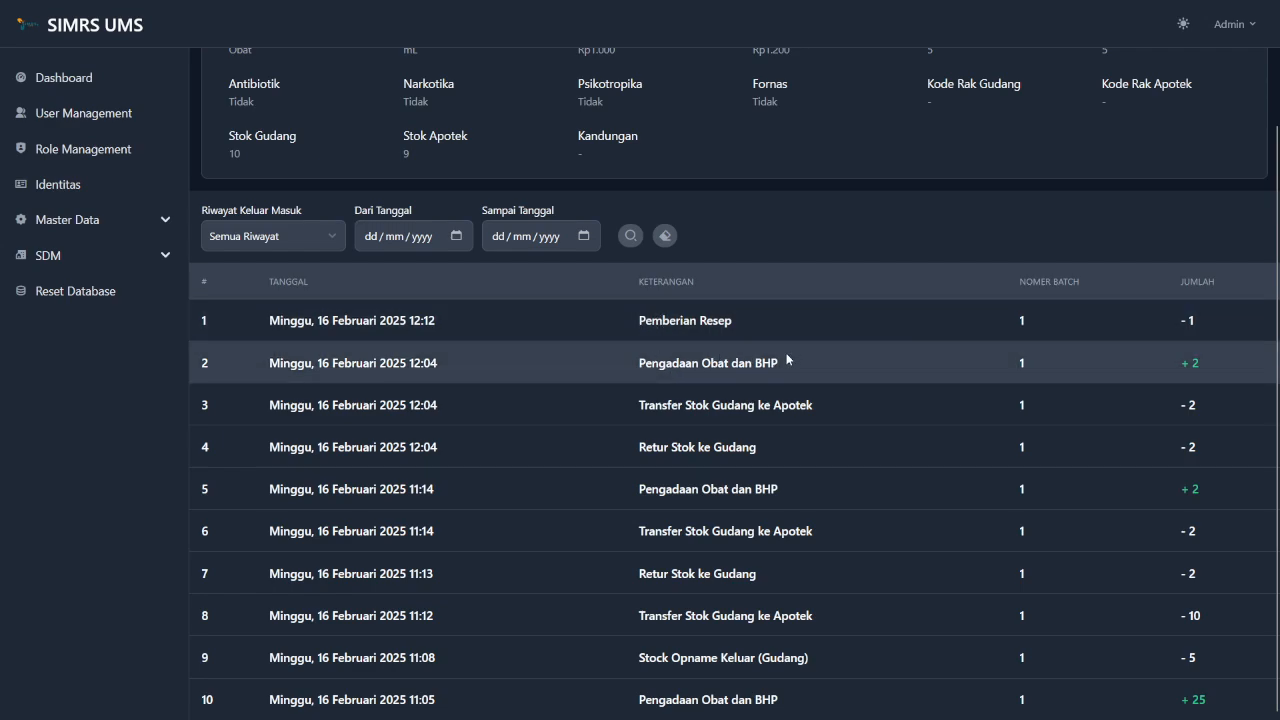
scroll(700, 300, up, 3)
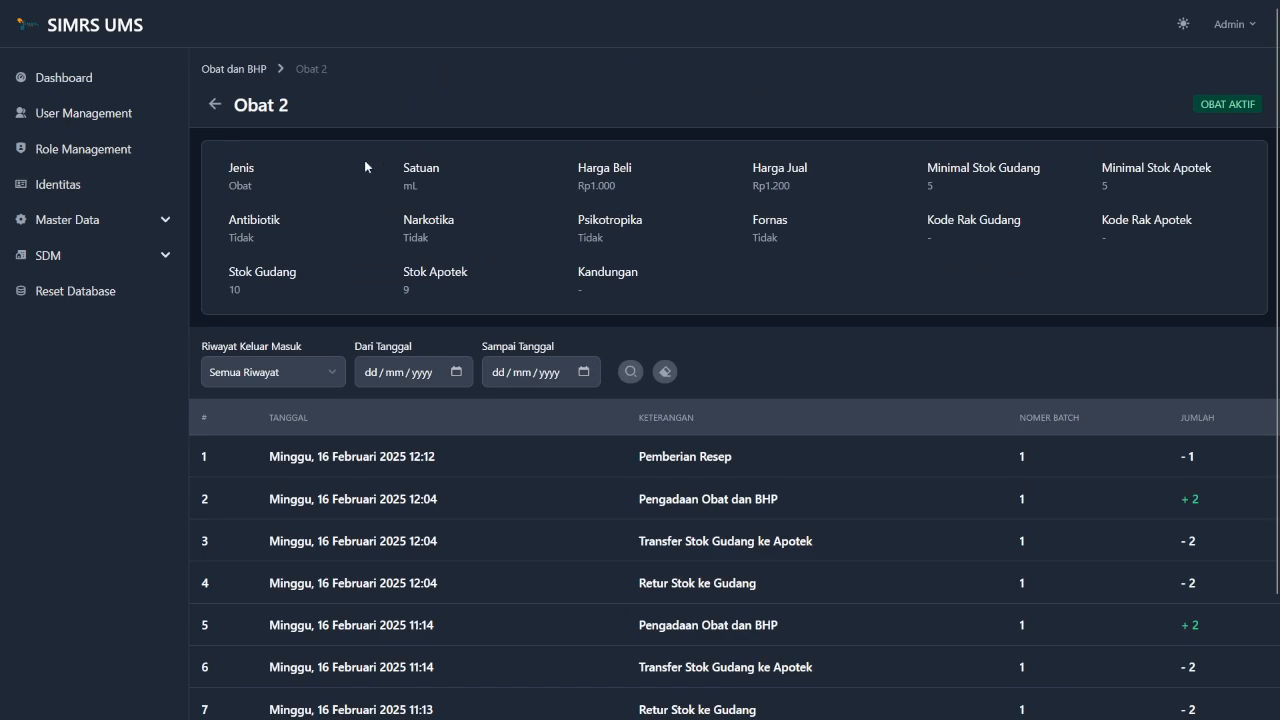
Search the Obat dan BHP list for 'obat 1' filtered to type Obat, then clear the search.
click(215, 105)
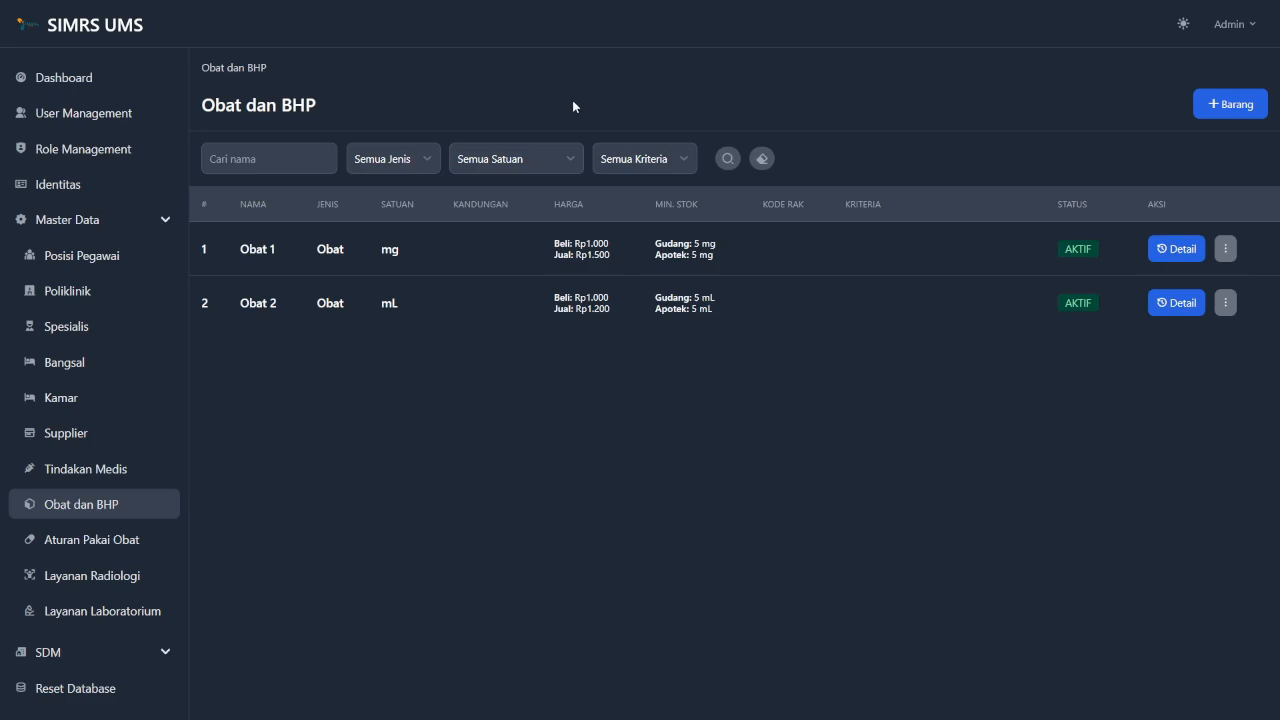
click(279, 163)
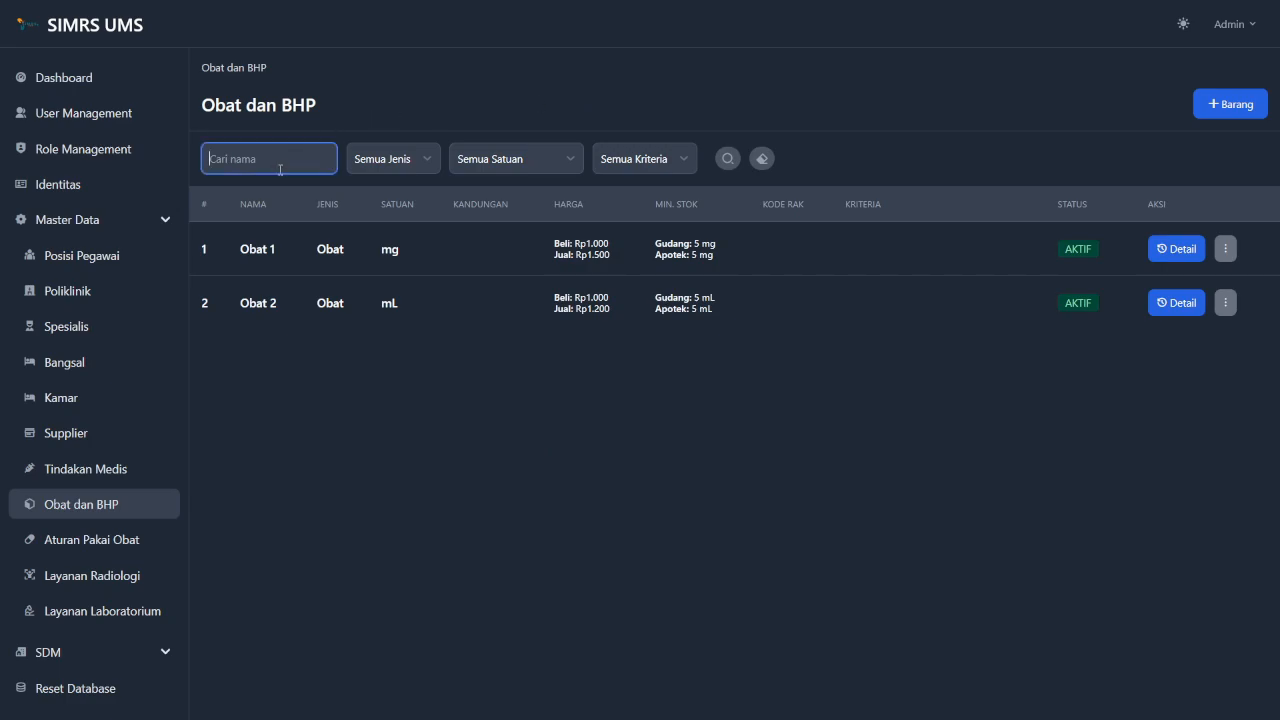
text(obat 1)
click(417, 160)
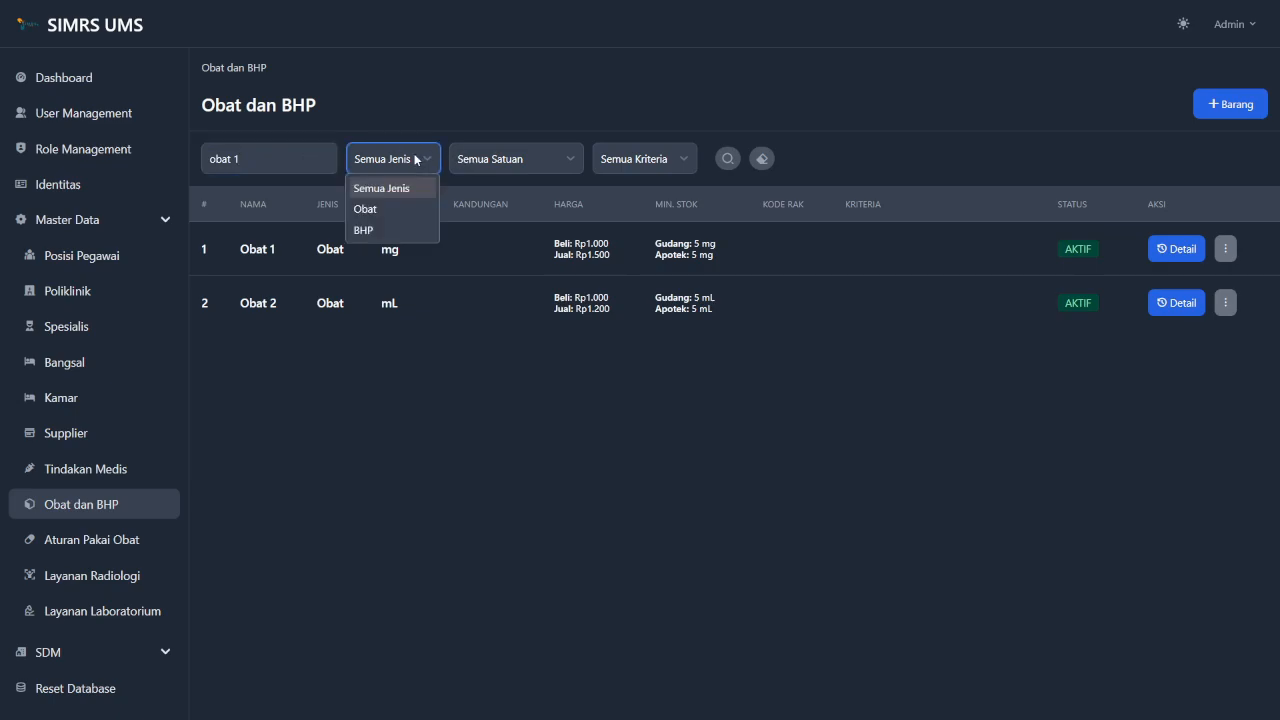
click(393, 209)
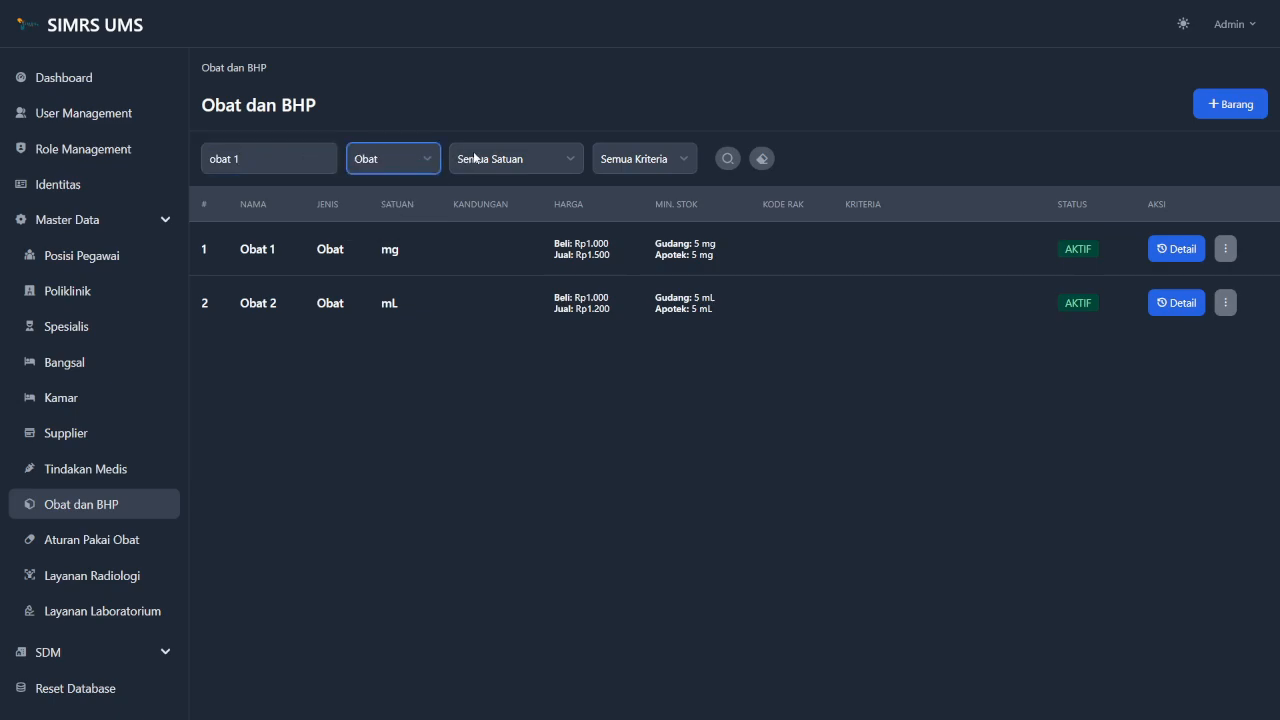
click(517, 159)
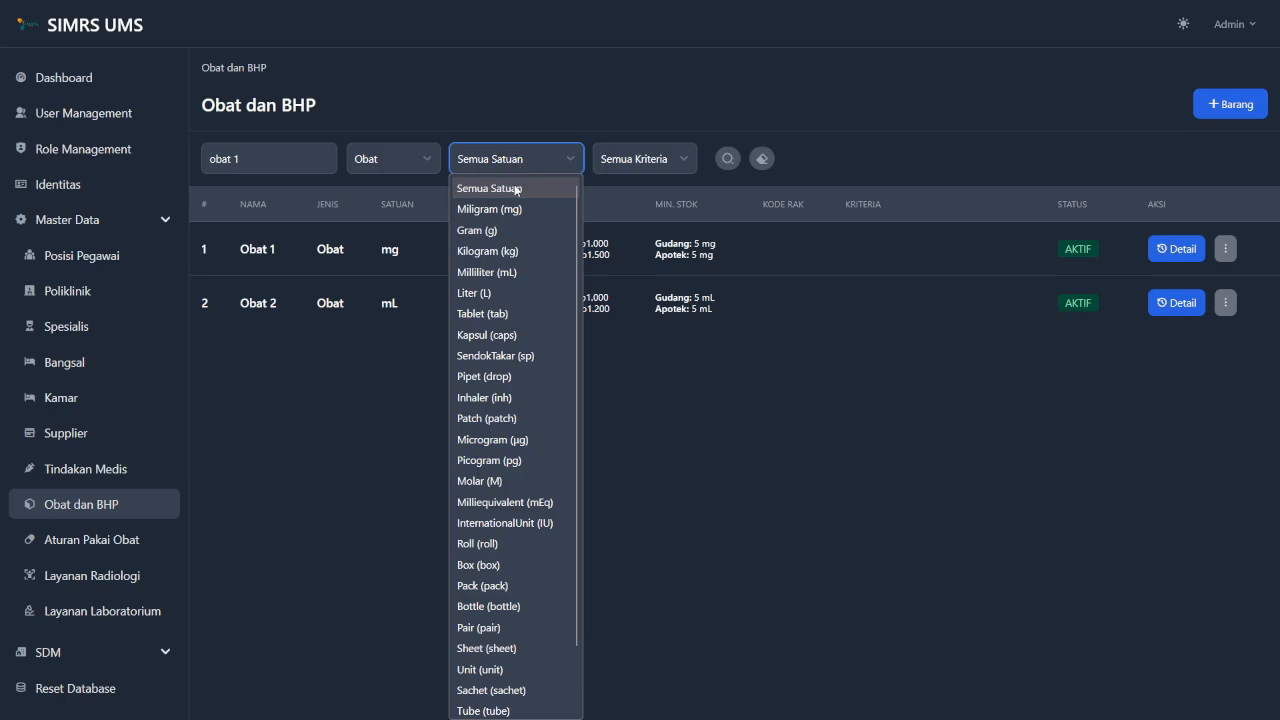
click(508, 185)
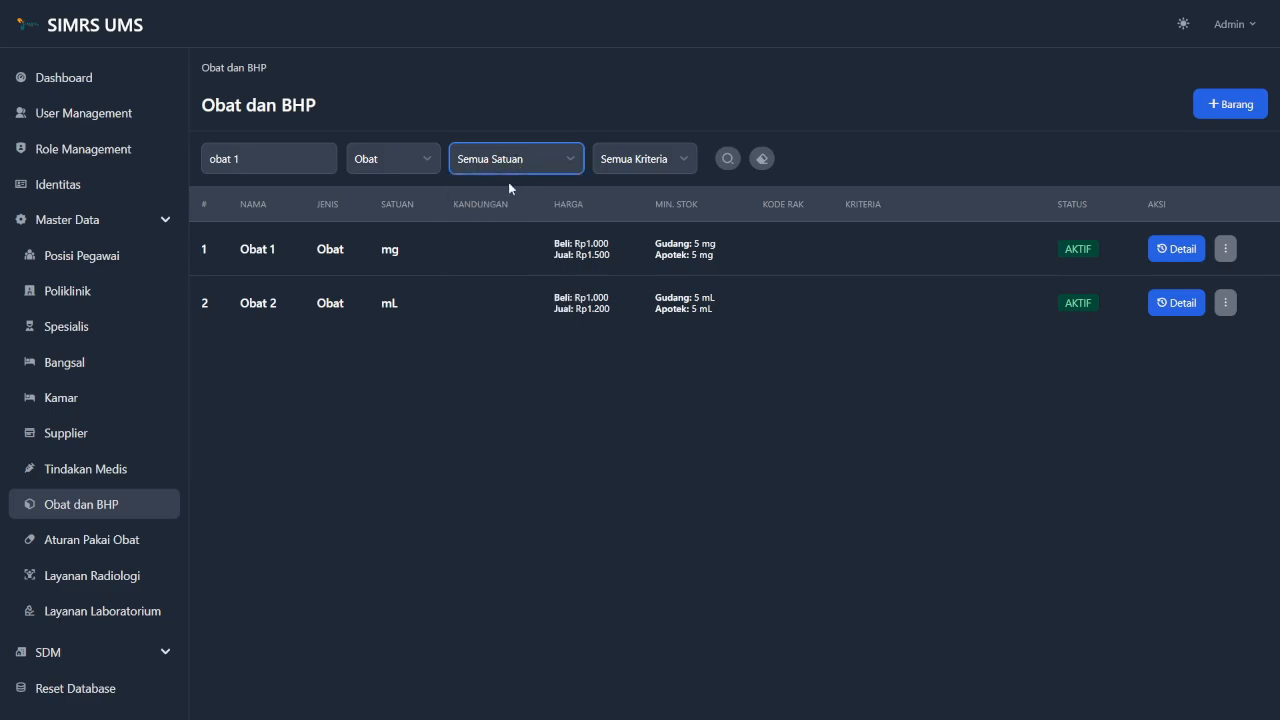
click(632, 157)
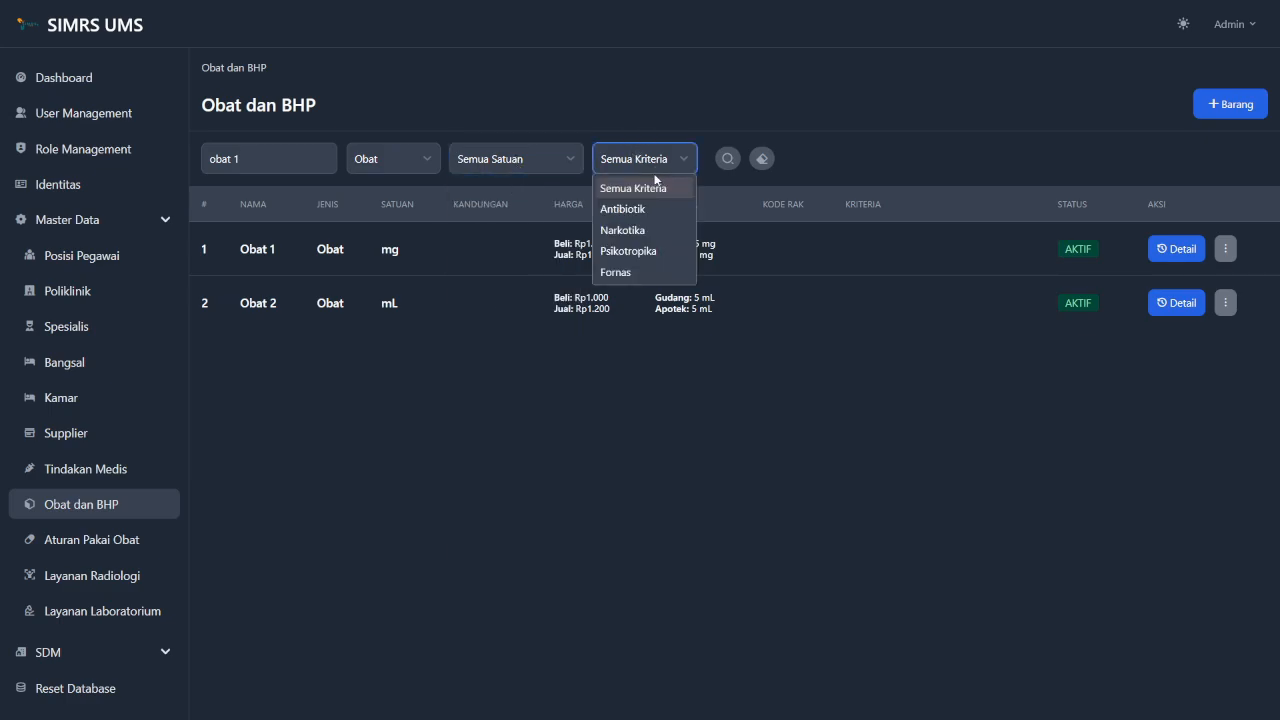
click(654, 195)
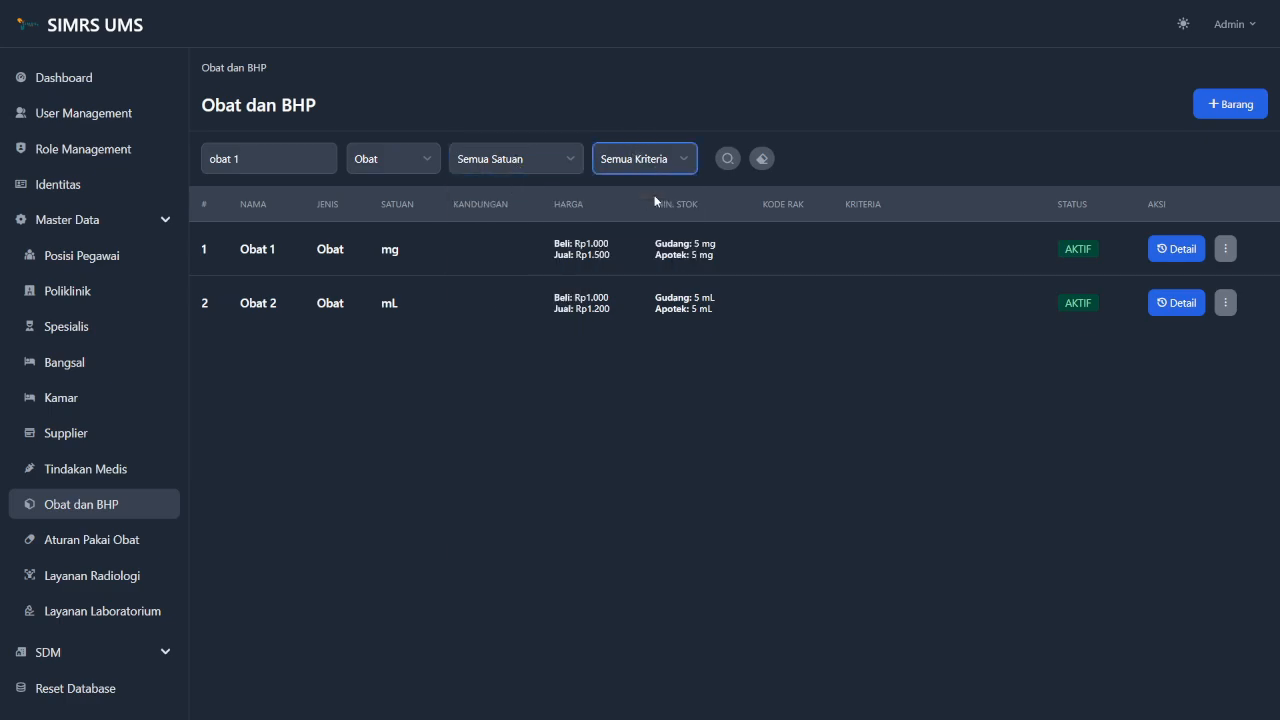
click(728, 158)
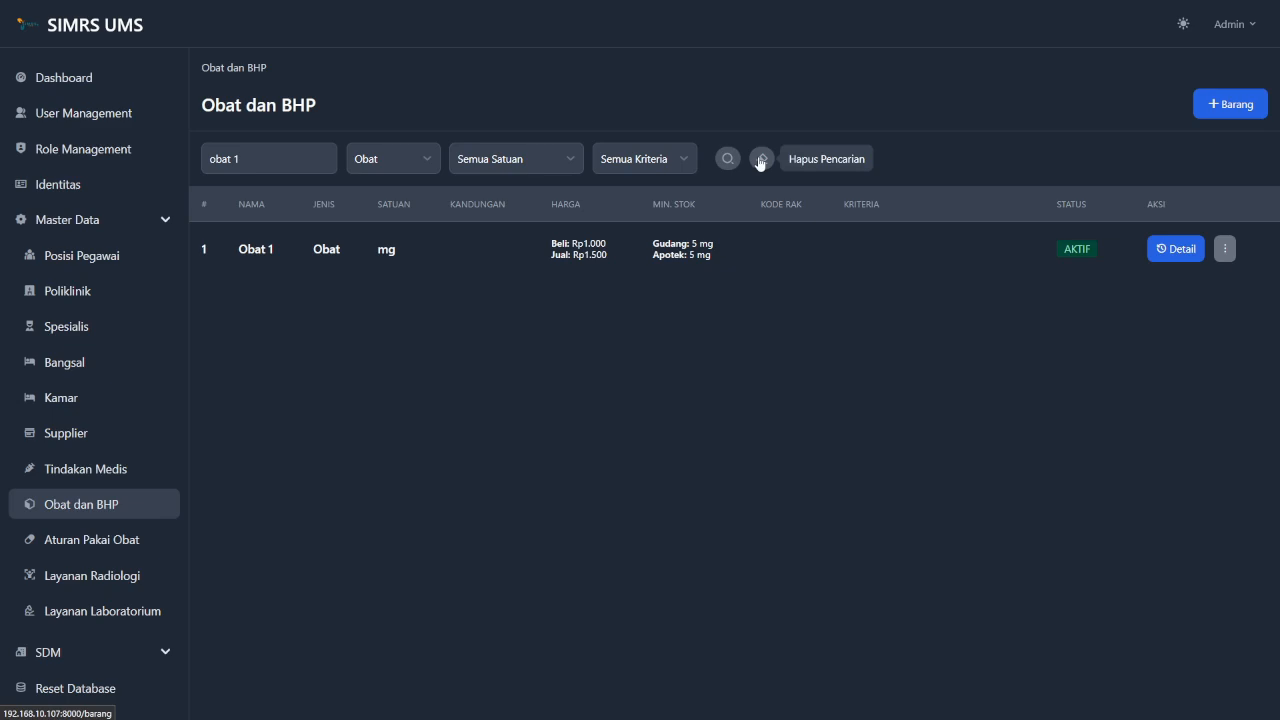
click(760, 160)
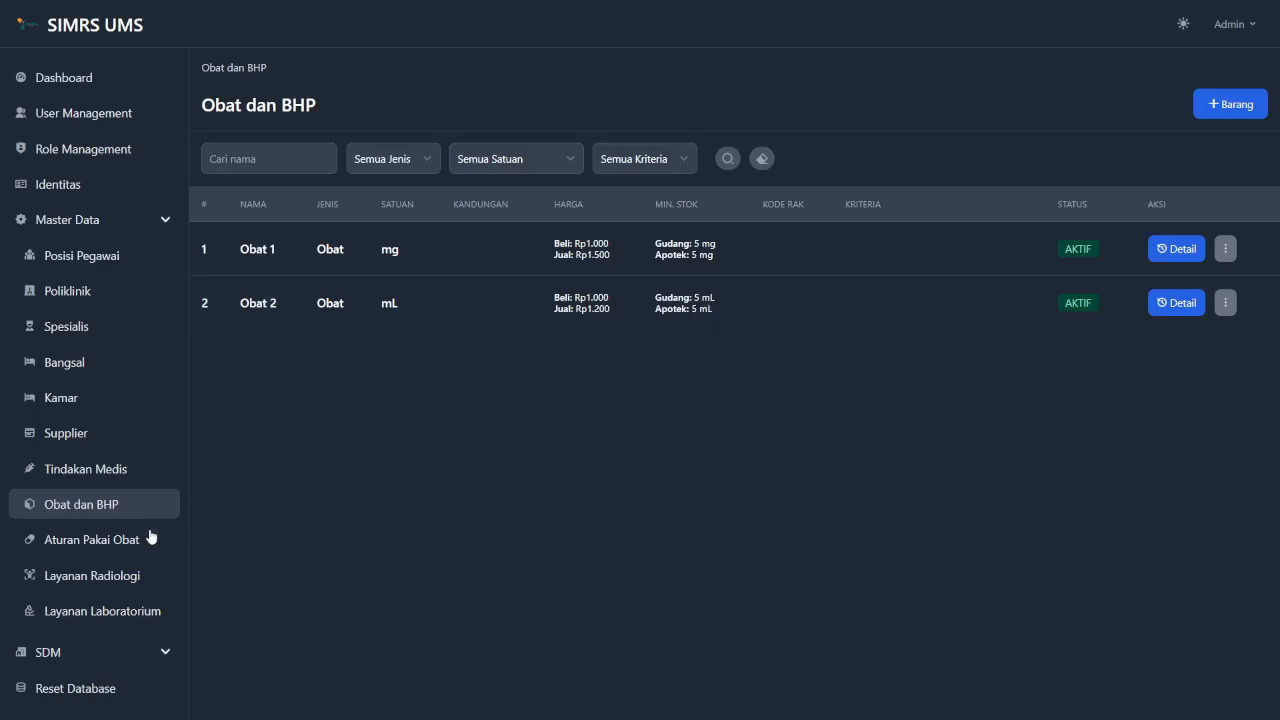
Add the Aturan Pakai Obat rule '3x1 hari sebelum makan', save it, and return to the list.
click(122, 545)
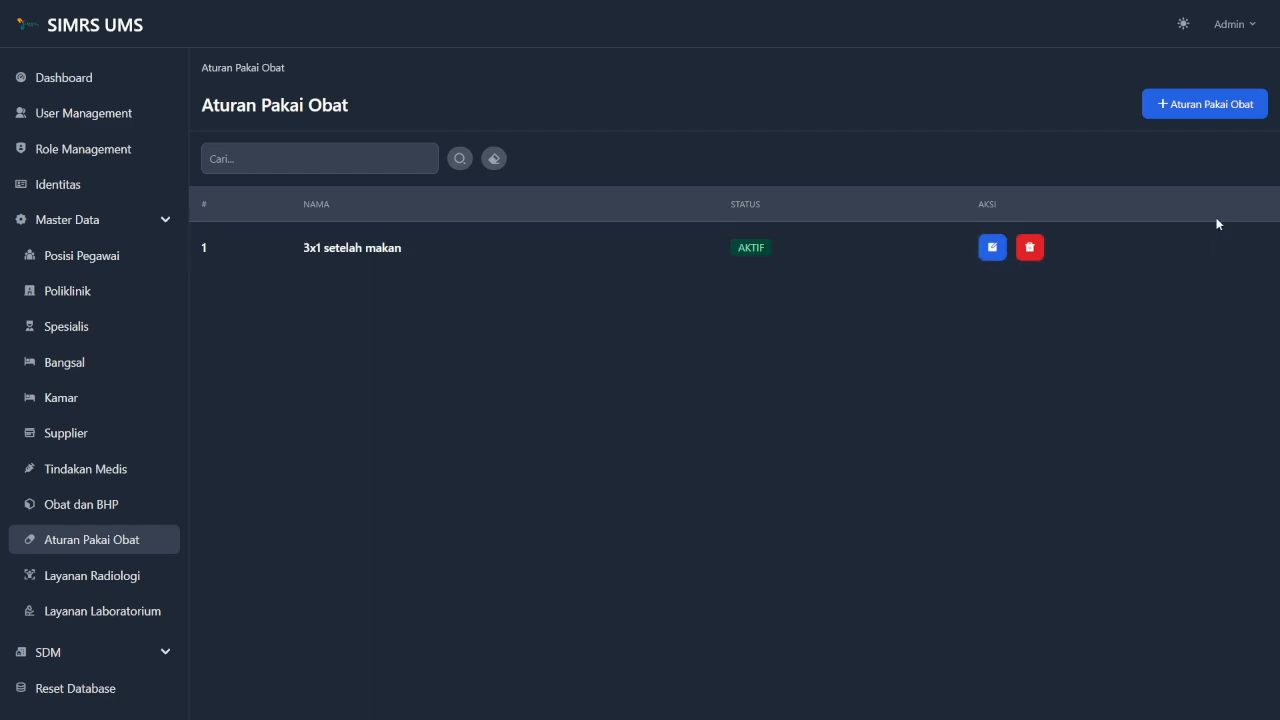
click(1218, 108)
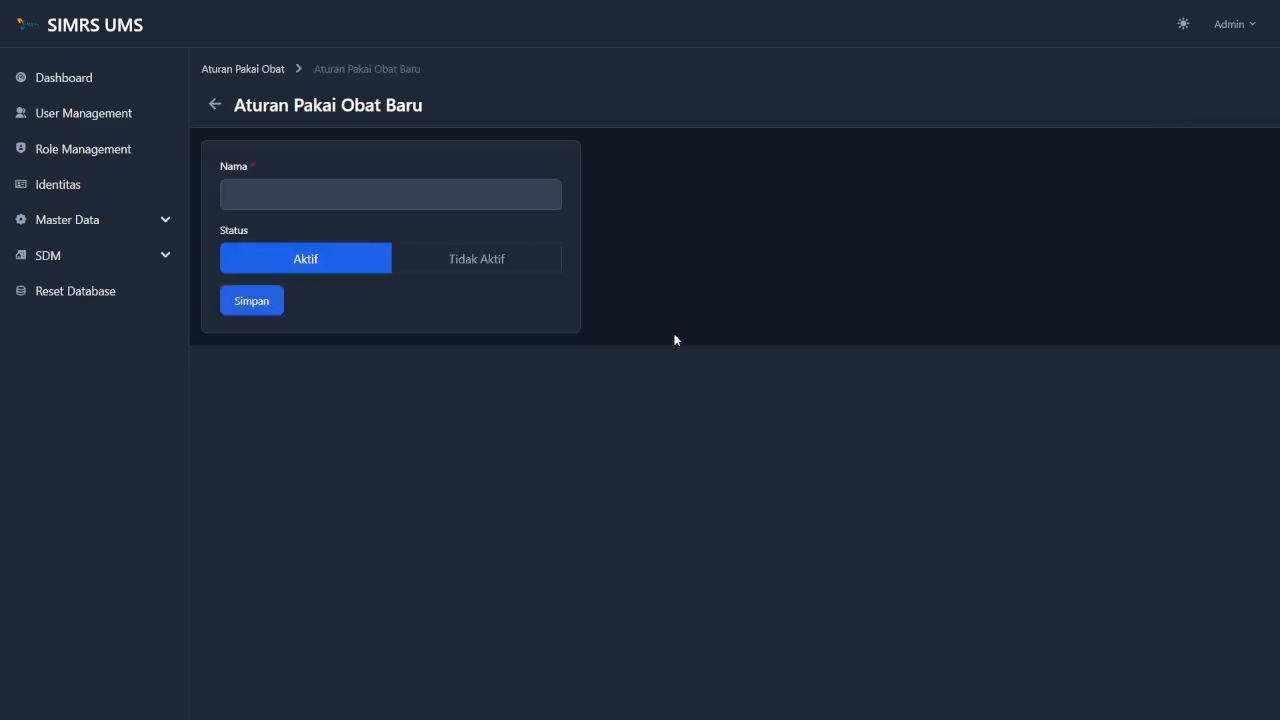
click(452, 192)
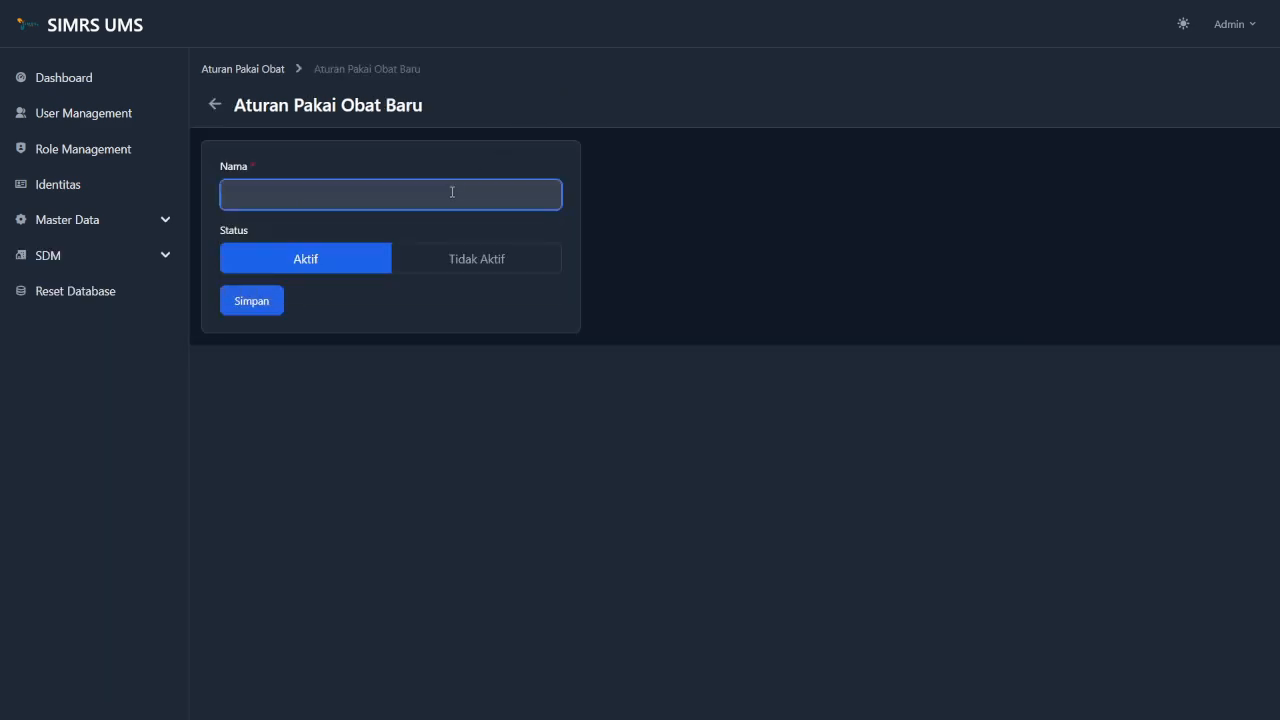
text(3)
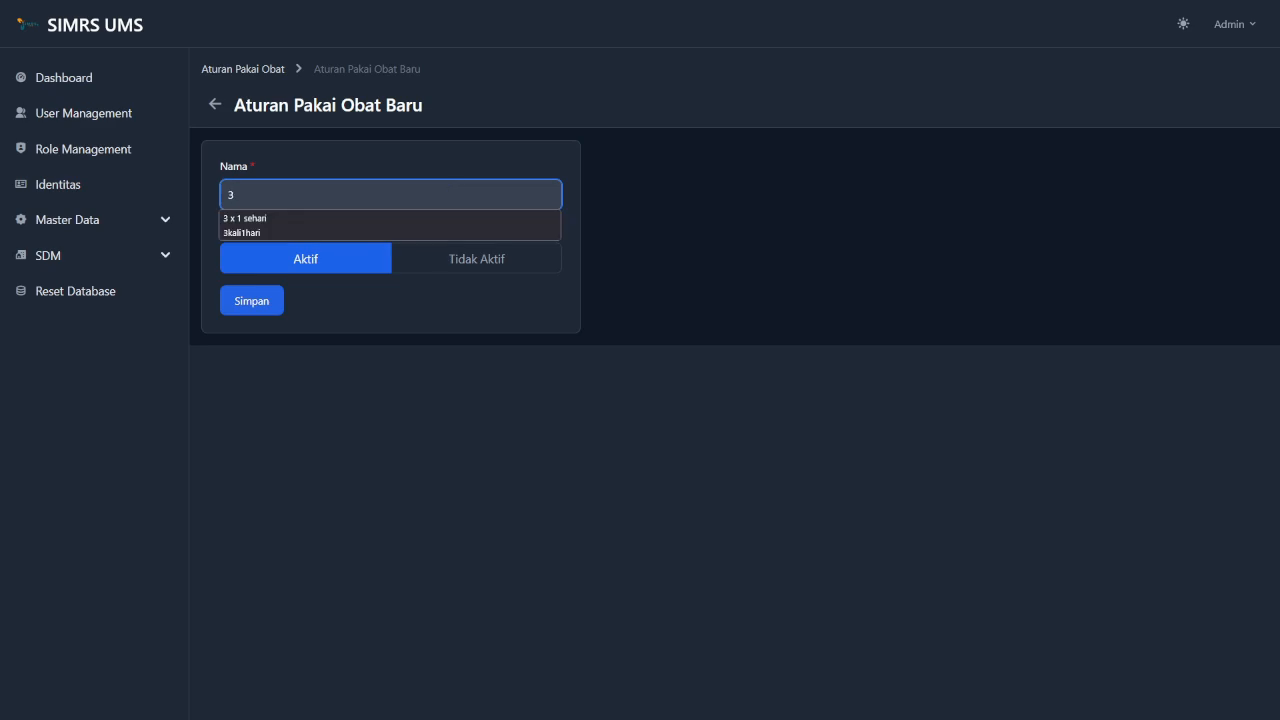
text(x1)
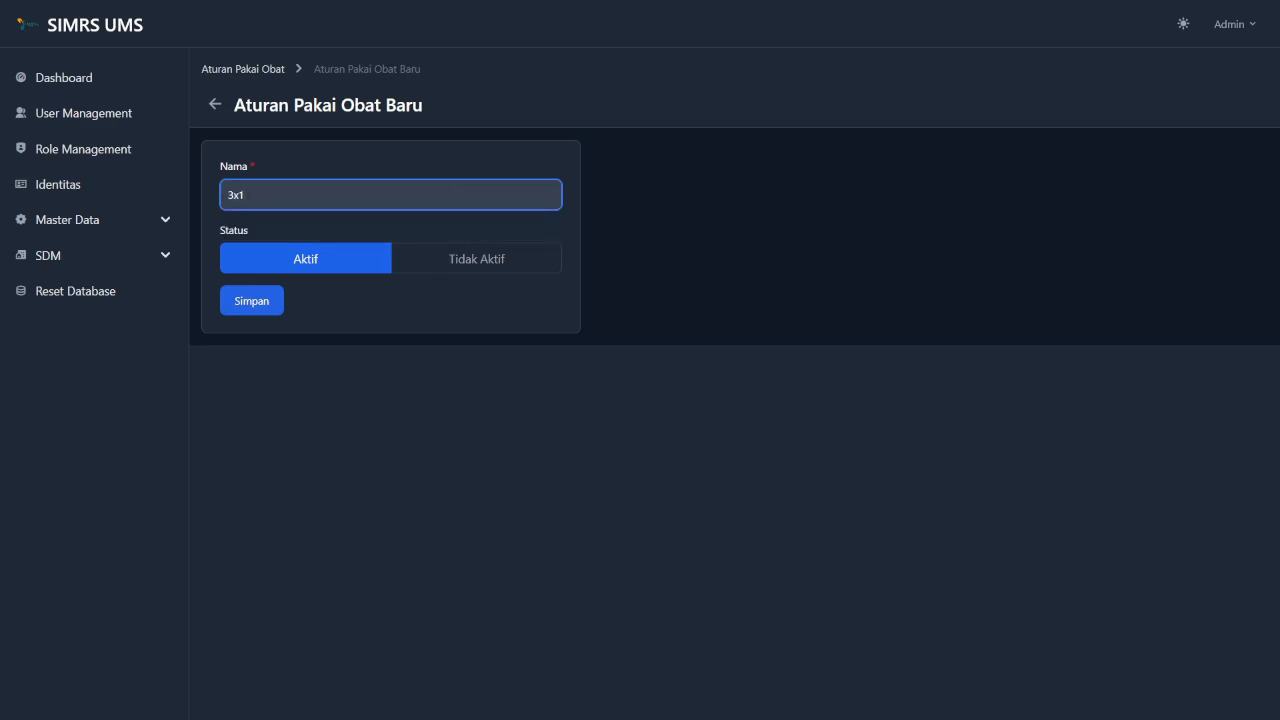
text( hari seb)
key(BackSpace)
key(BackSpace)
key(BackSpace)
text(sebelum makan)
click(265, 308)
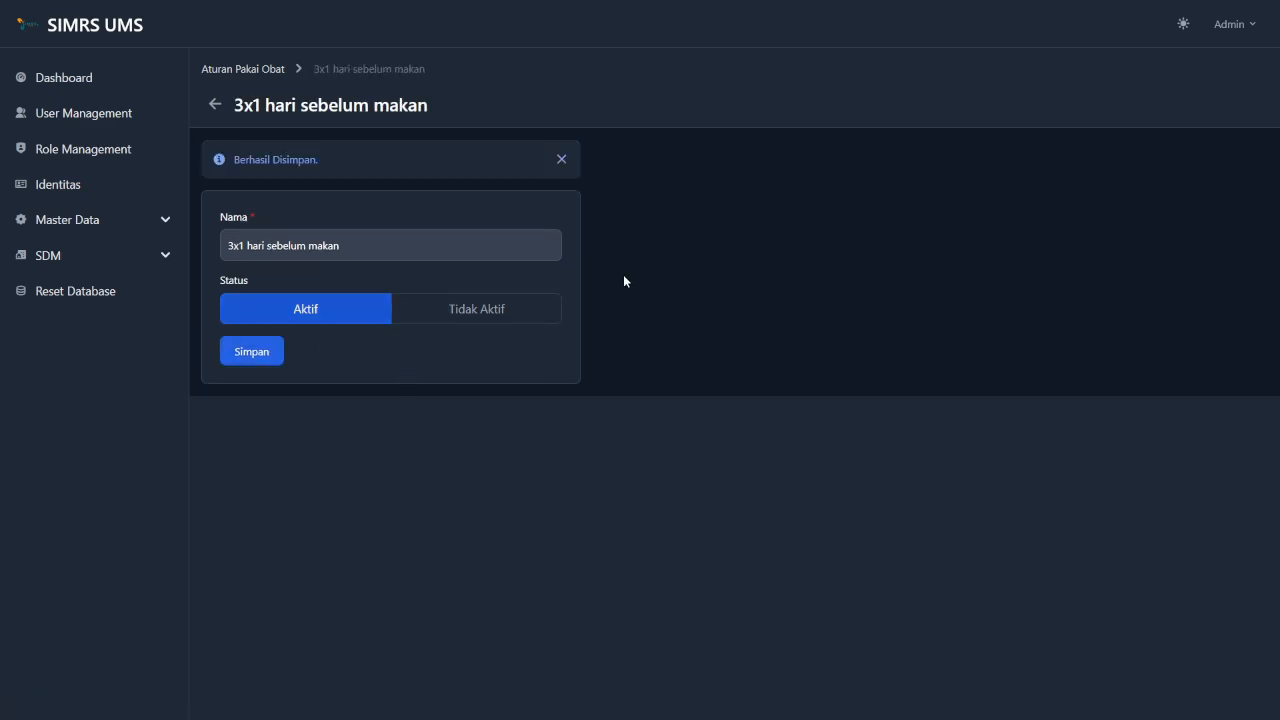
click(248, 70)
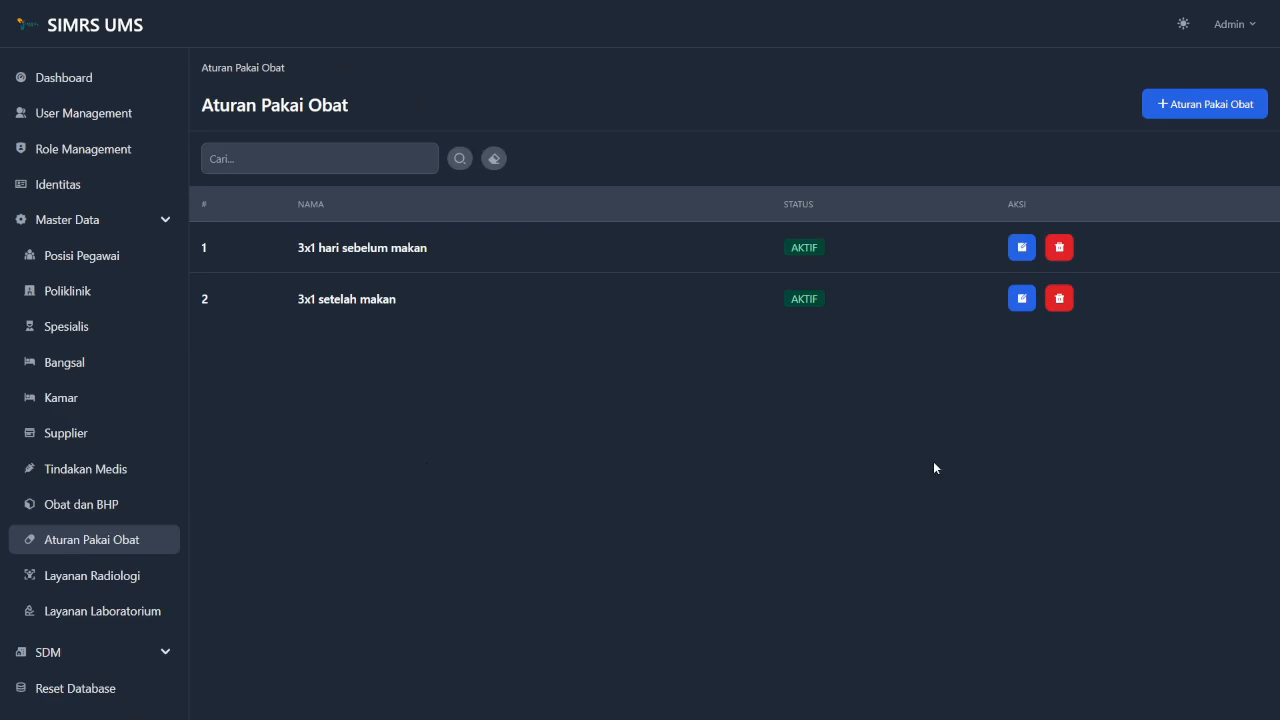
Edit the rule to remove 'hari', saving it as '3x1 sebelum makan', and return to the list.
click(1022, 248)
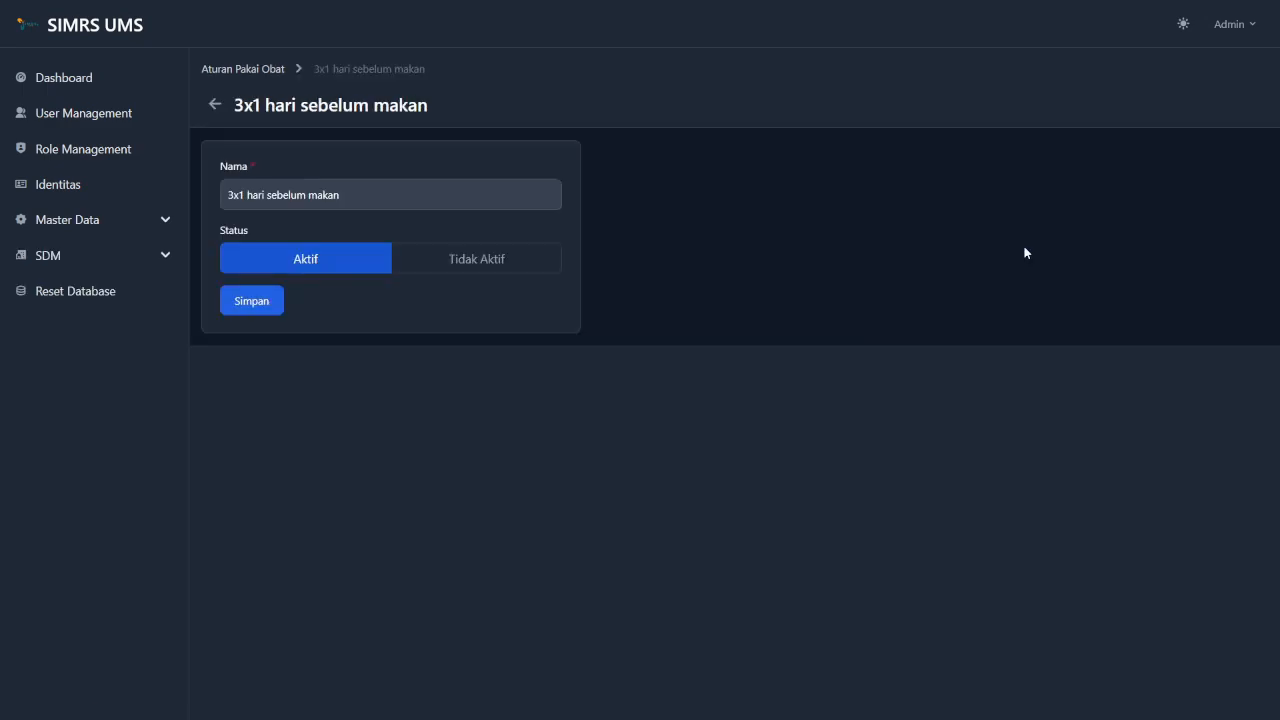
click(265, 197)
key(BackSpace)
key(BackSpace)
key(BackSpace)
key(BackSpace)
key(BackSpace)
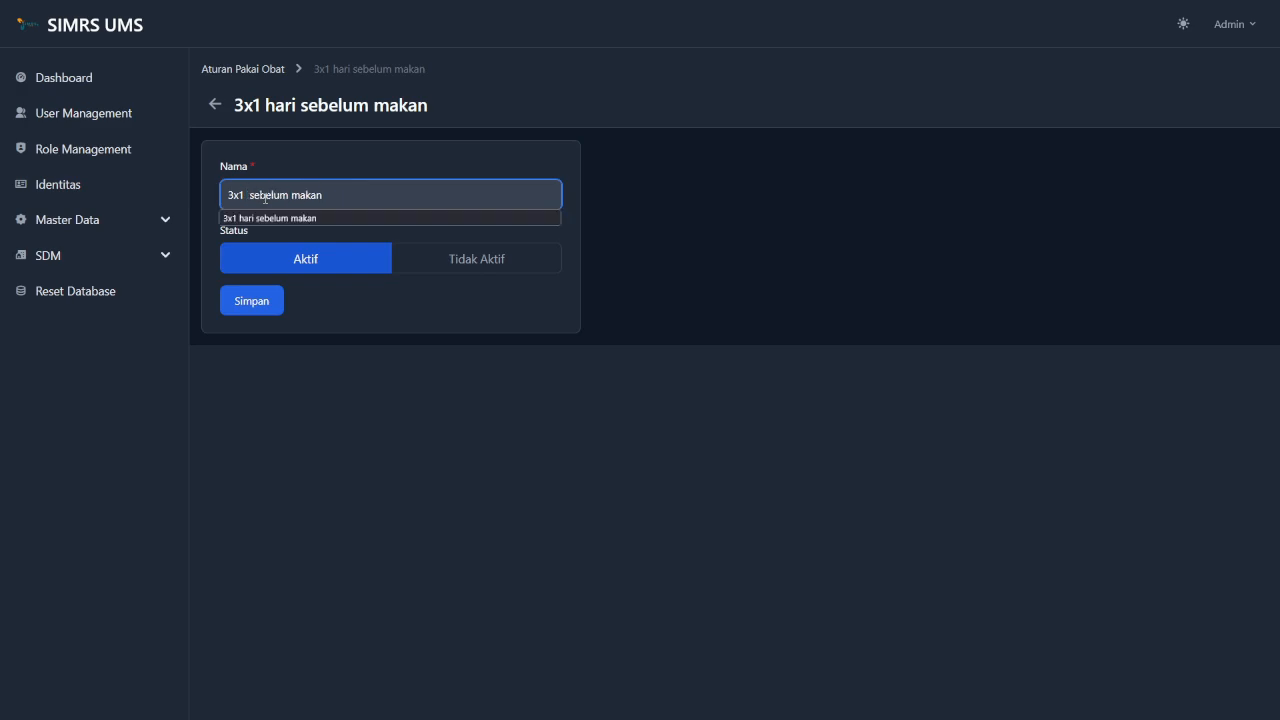
click(385, 152)
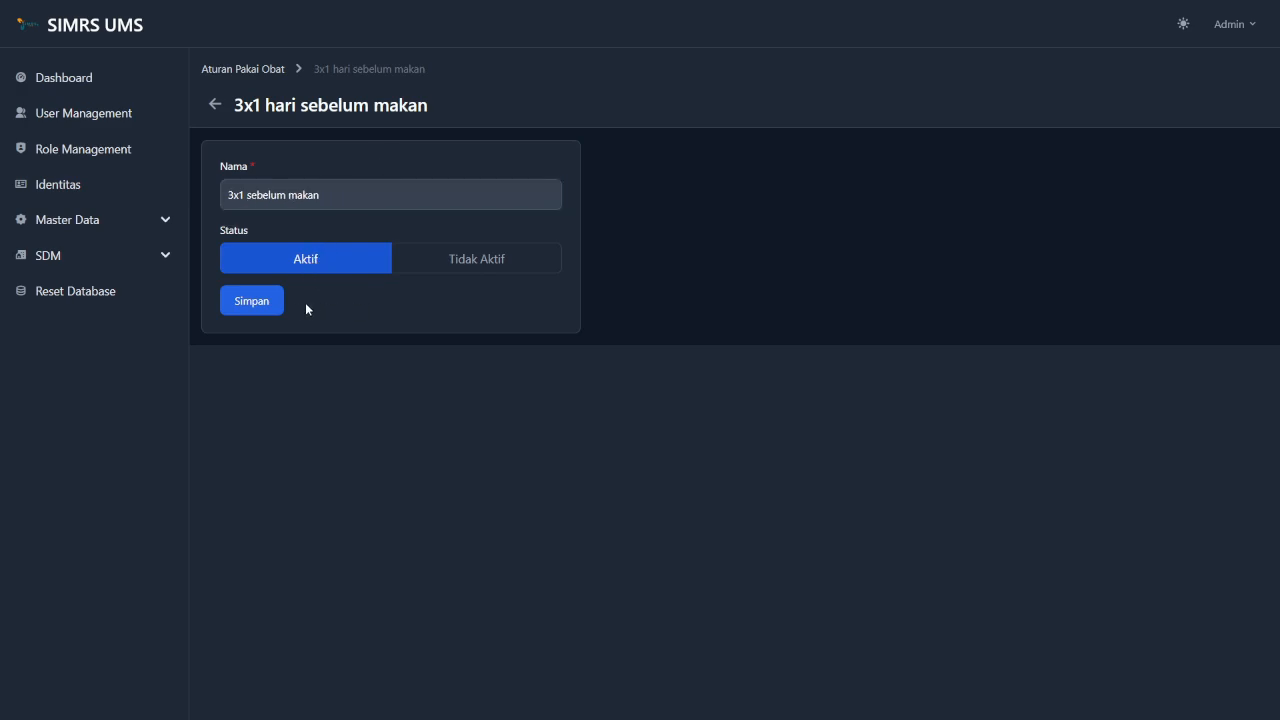
click(264, 310)
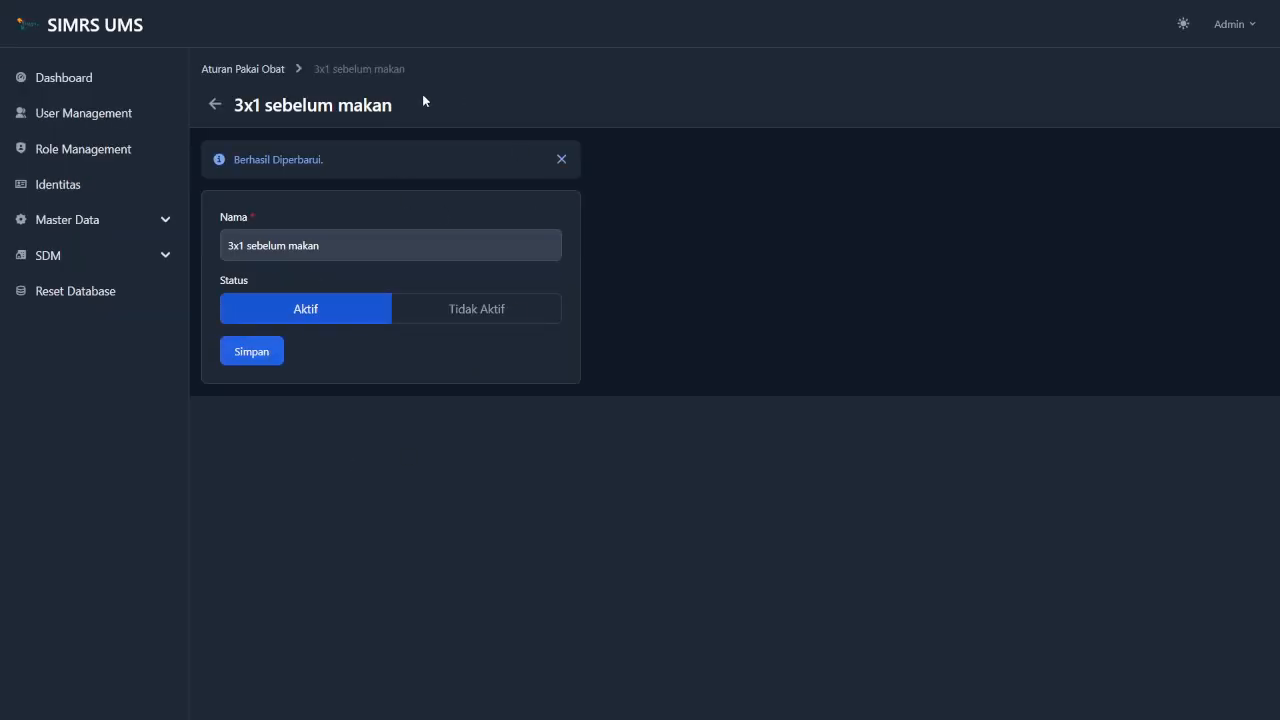
click(227, 72)
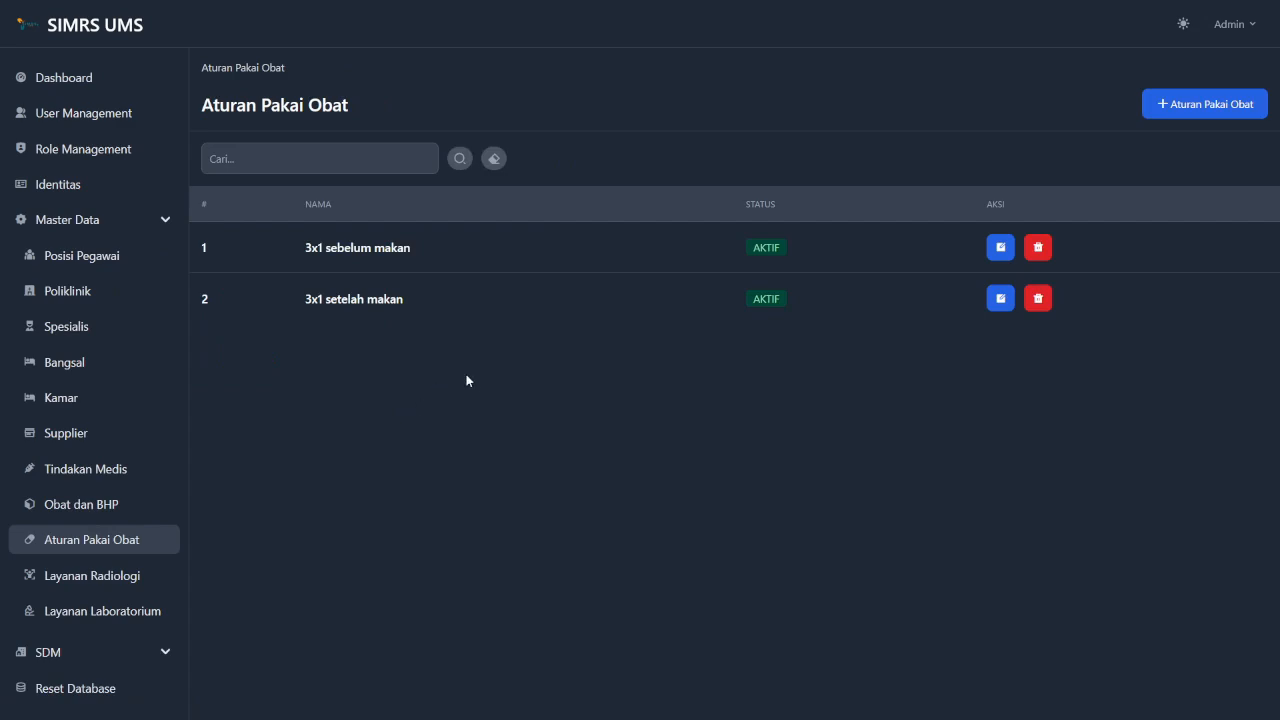
Search the rules for 'sebelum makan', clear it, then delete '3x1 sebelum makan' with confirmation.
click(348, 149)
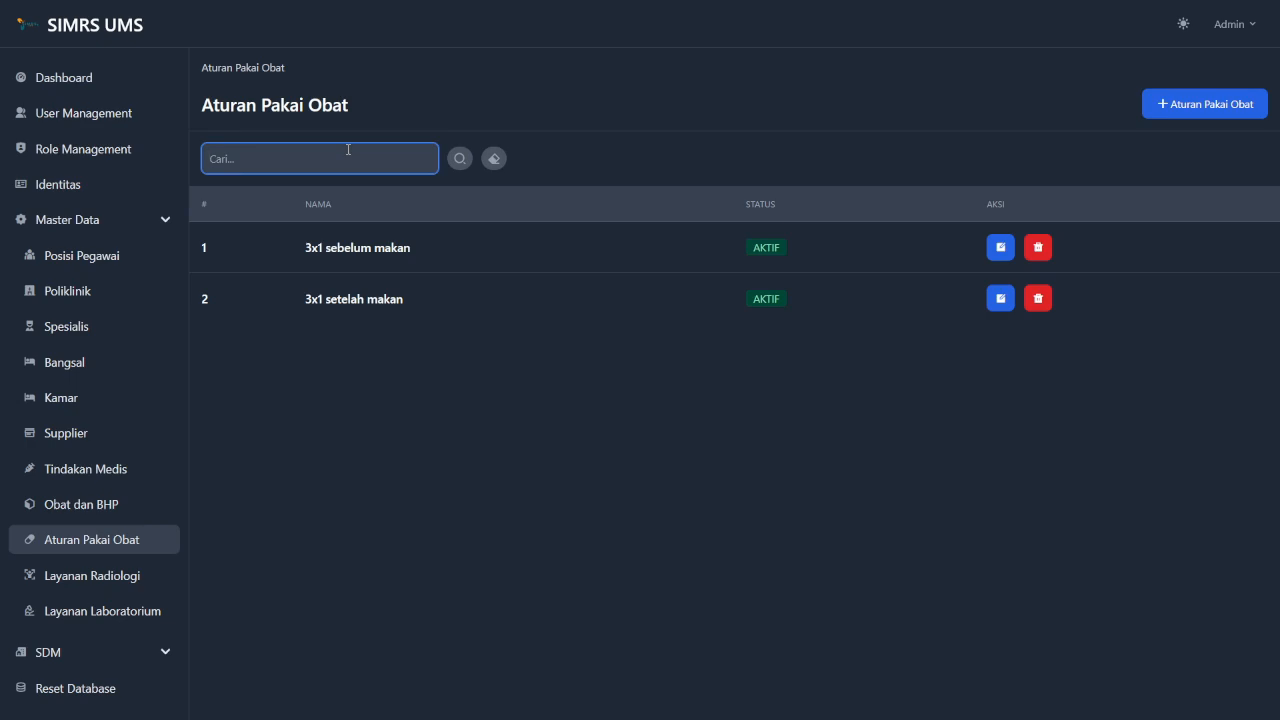
text(sebelum makan)
click(455, 166)
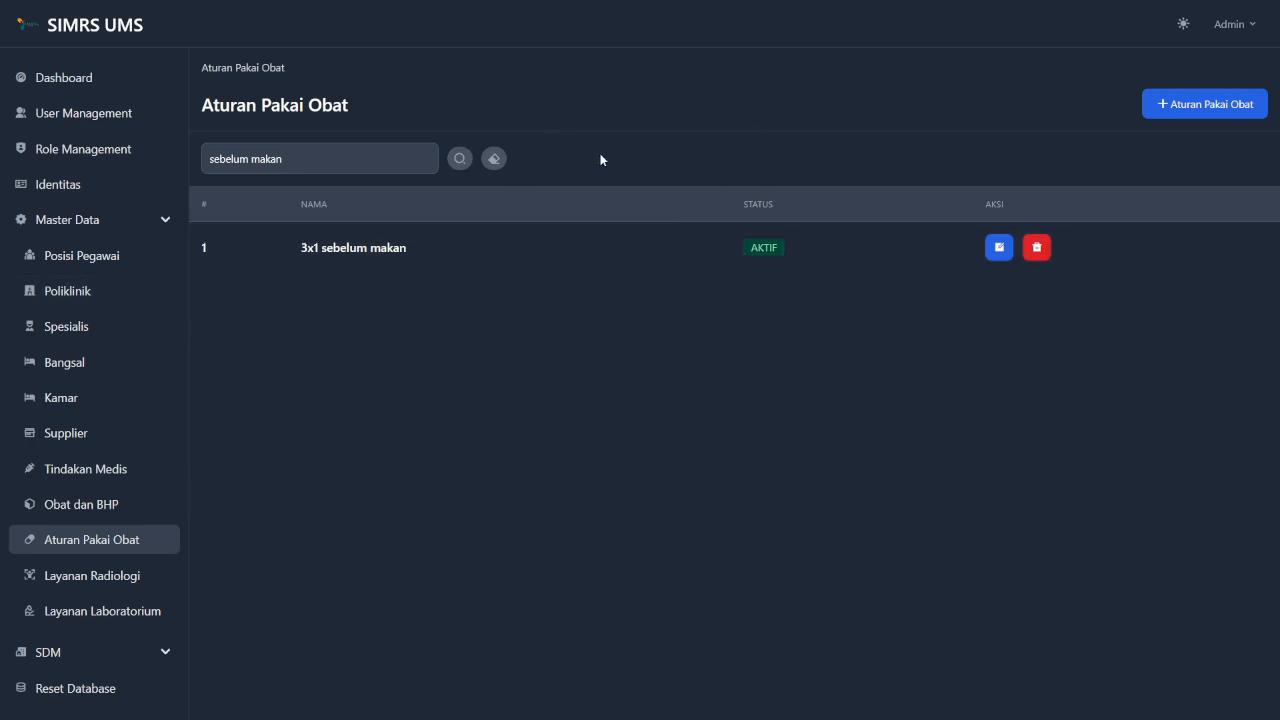
click(495, 160)
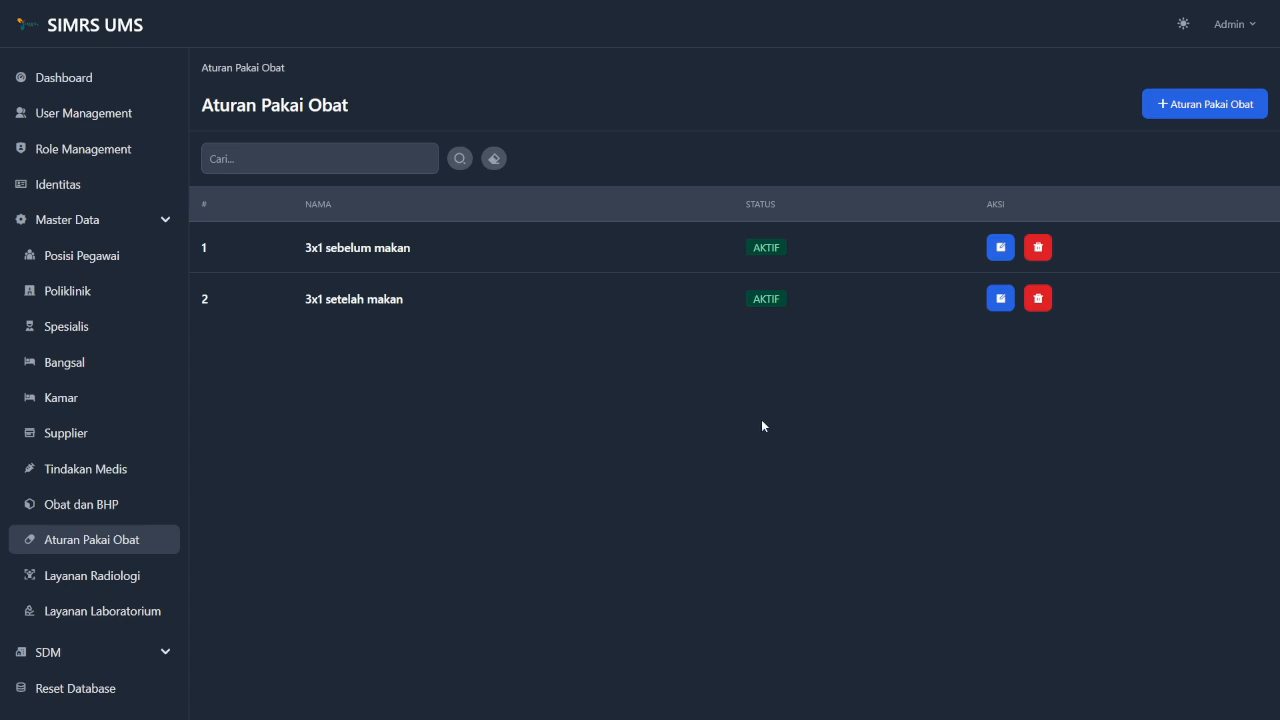
click(1039, 248)
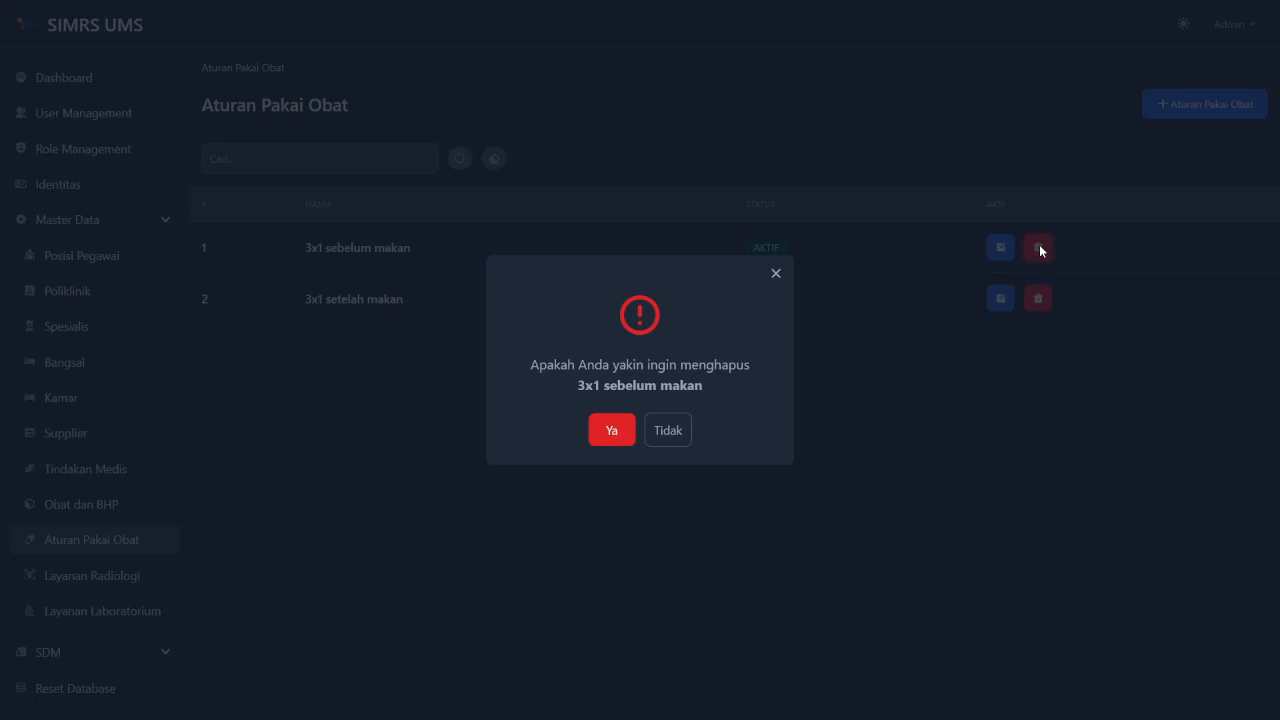
click(609, 432)
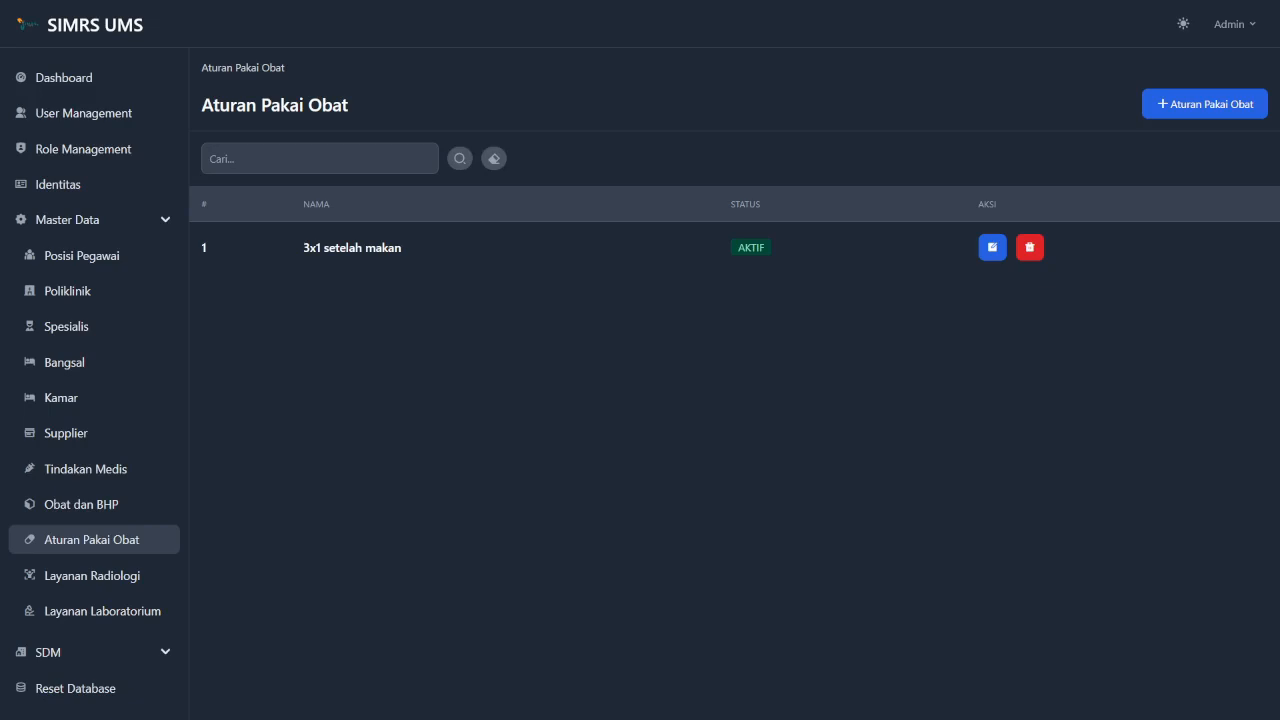
From the radiology services list, start a new service named THORAX PA RONTGEN.
click(121, 578)
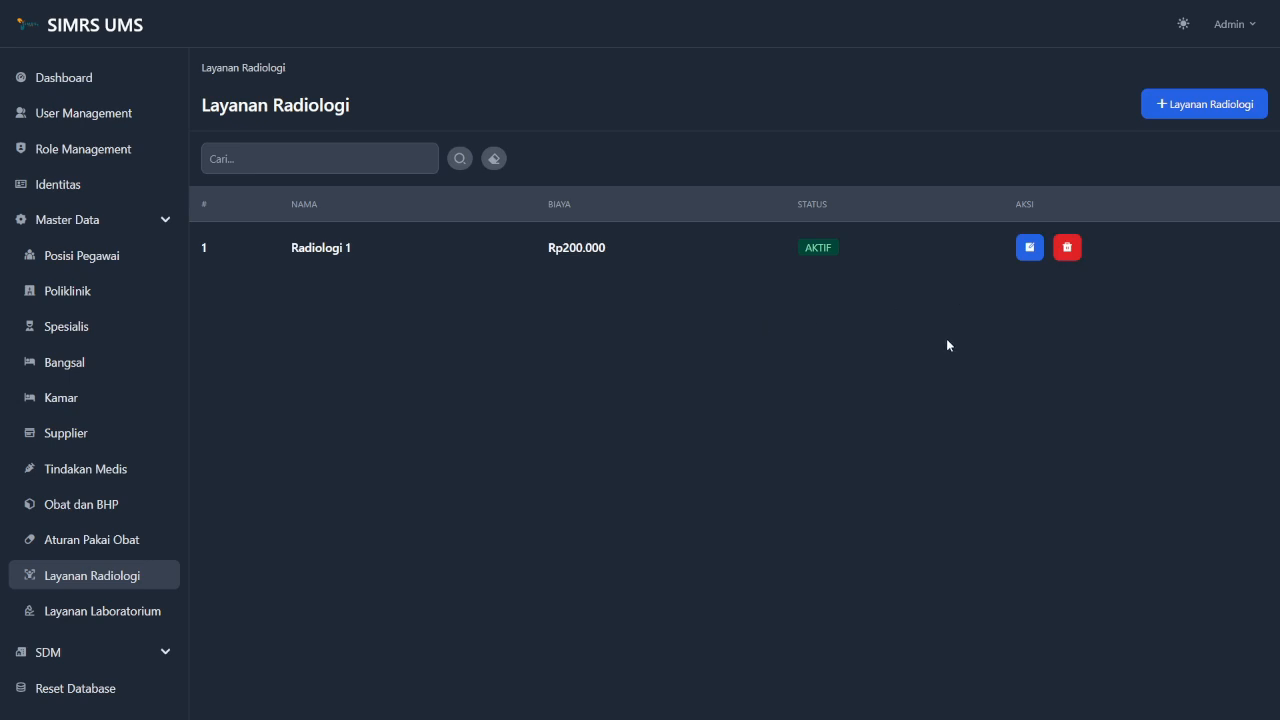
click(1221, 102)
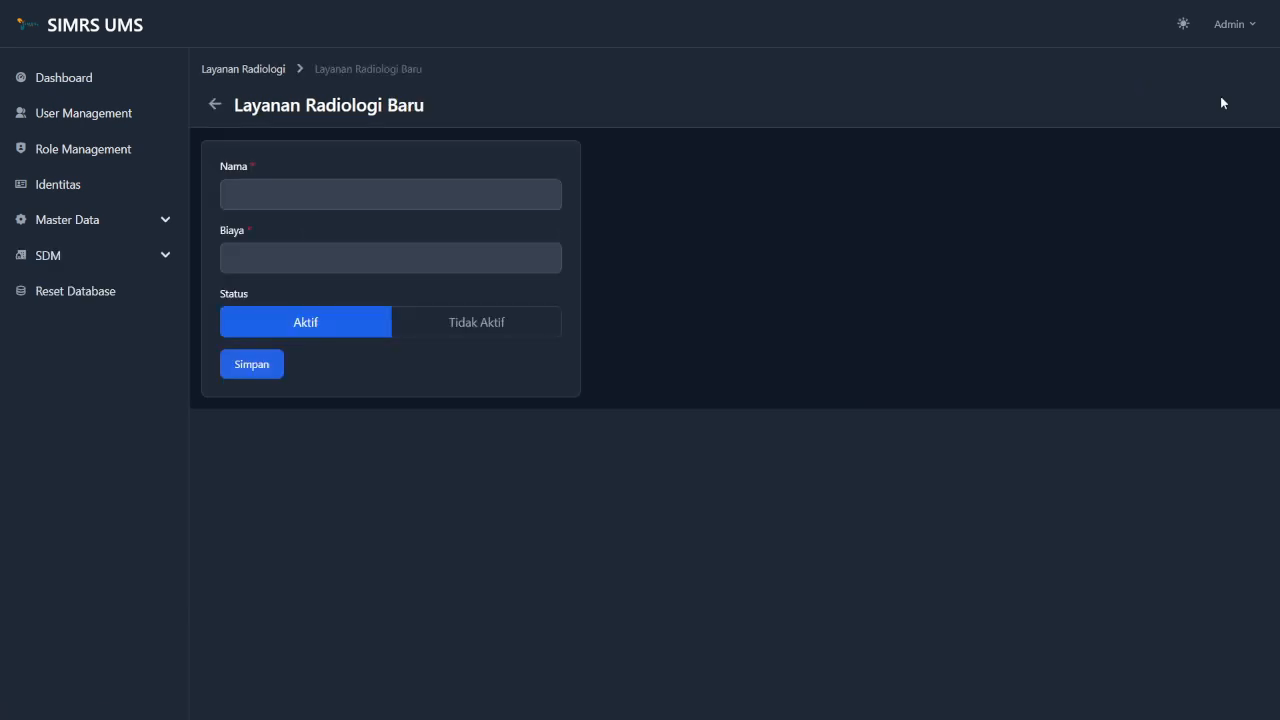
click(492, 196)
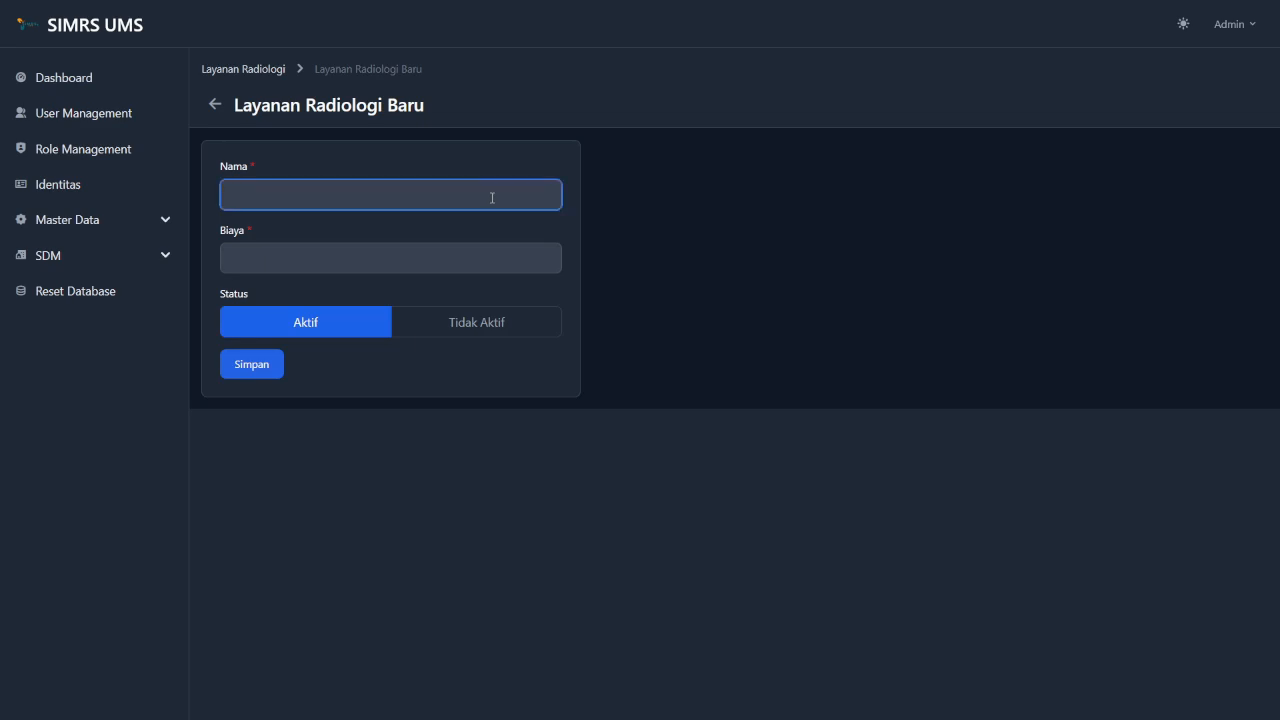
text(Thorax)
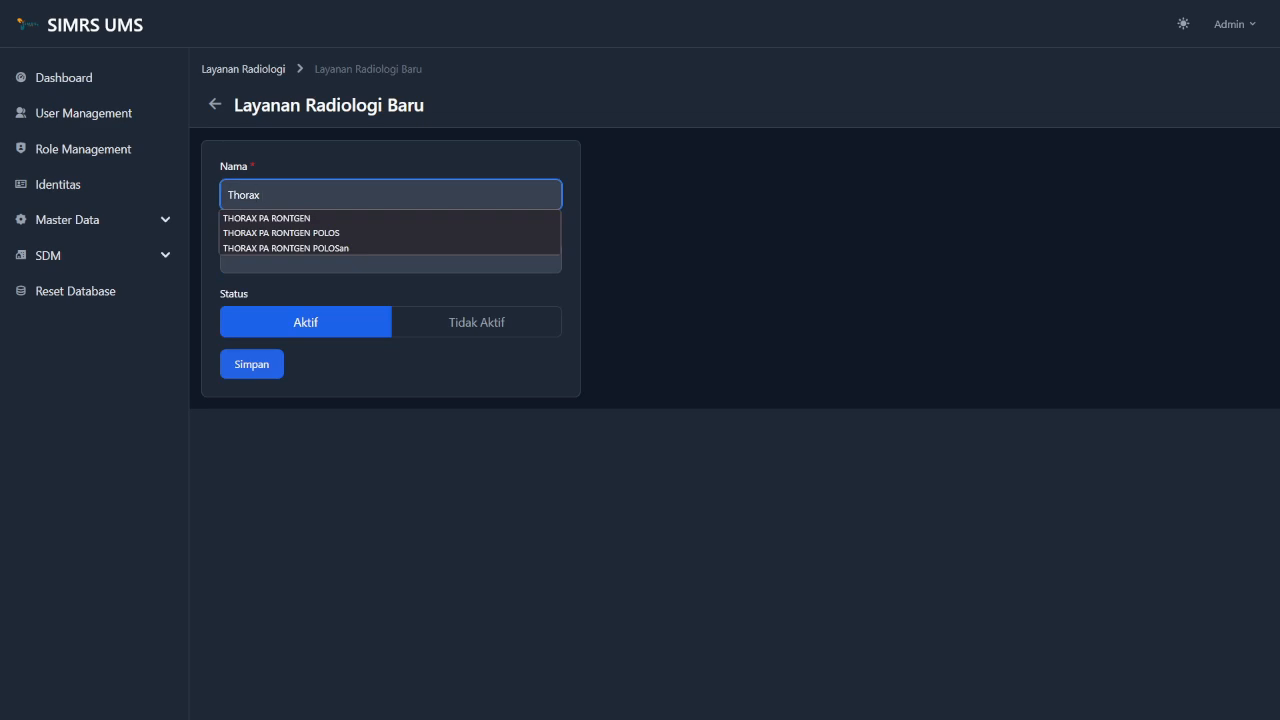
key(Down)
key(Return)
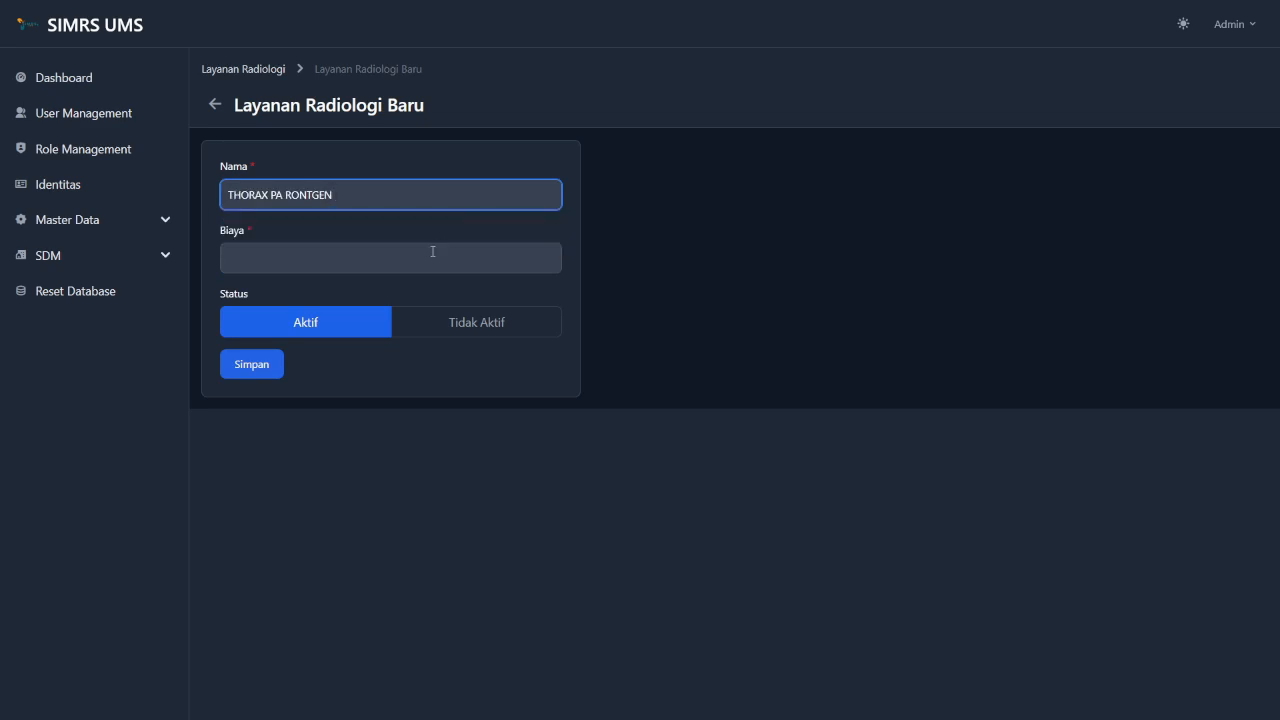
Set its cost to 300.000, keep it Aktif, save, and return to the list.
click(430, 252)
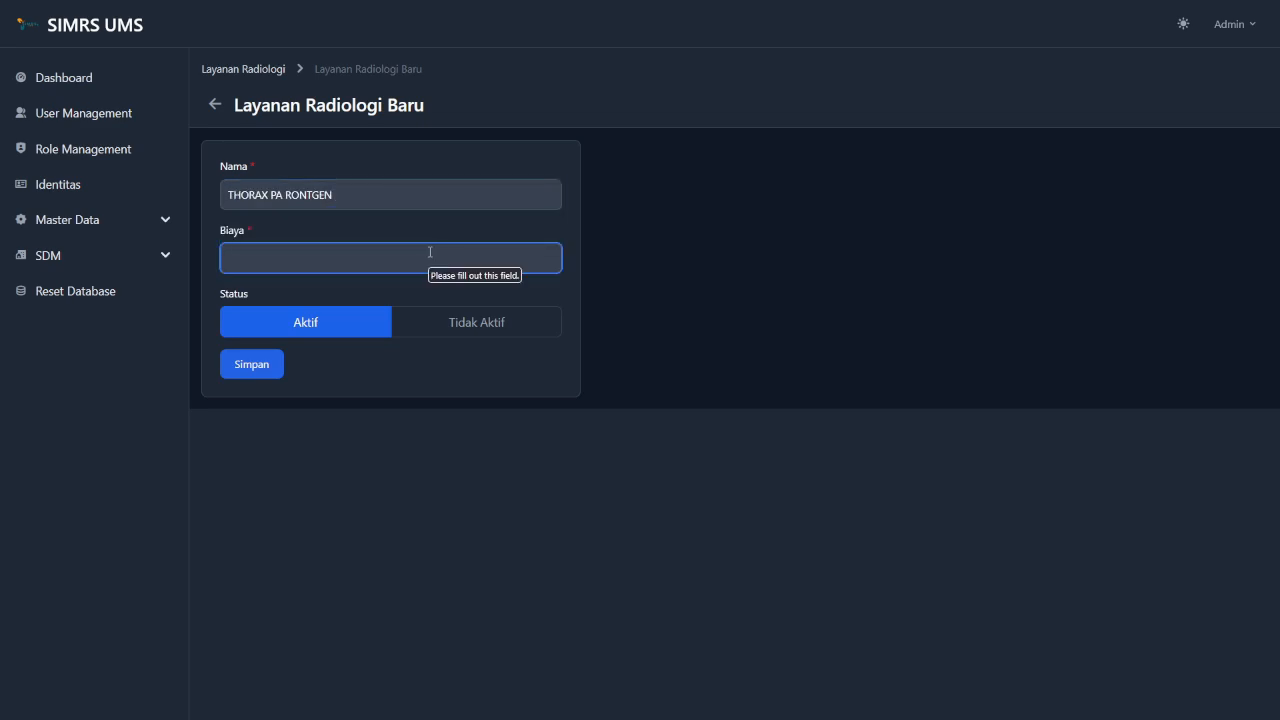
text(300.000)
click(449, 386)
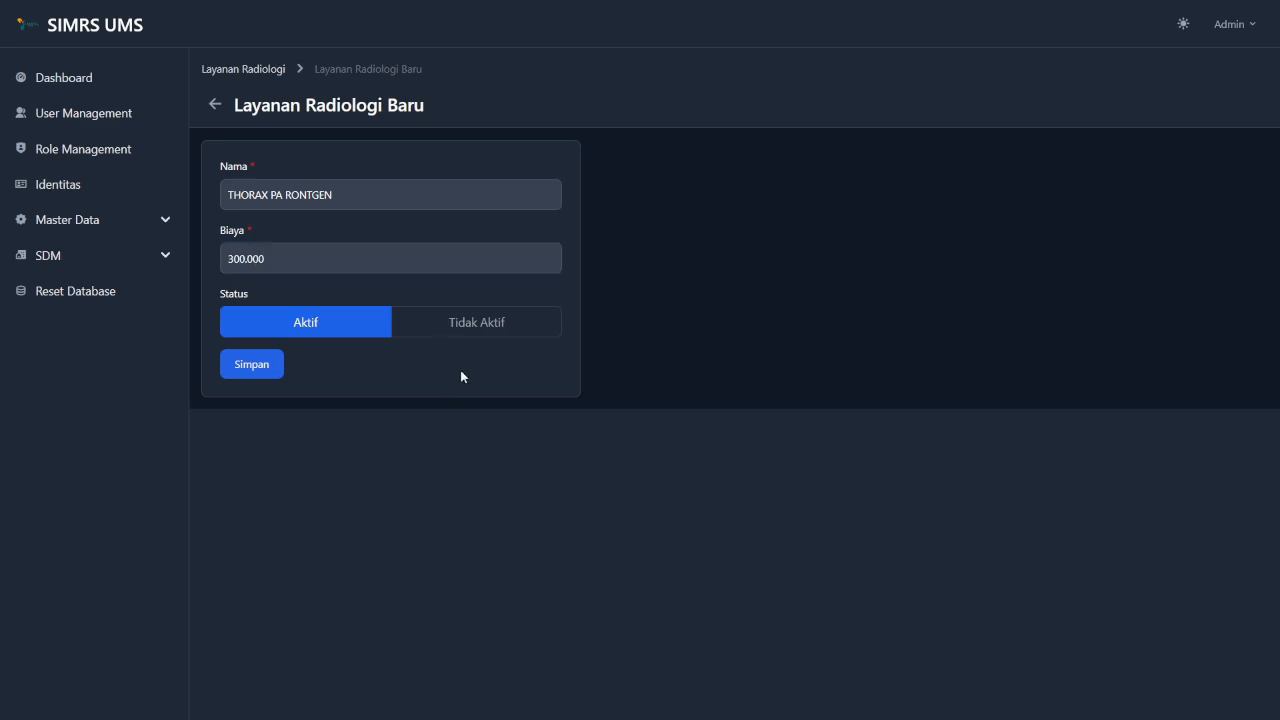
click(491, 333)
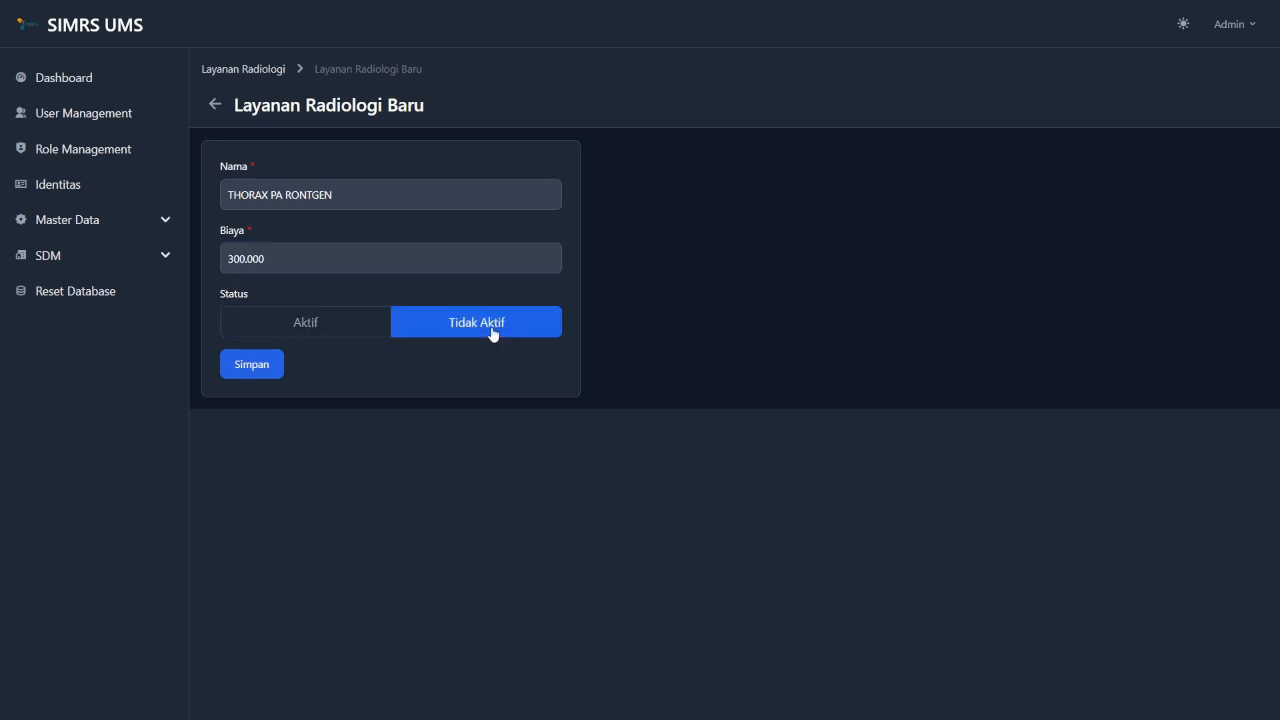
click(309, 322)
click(262, 369)
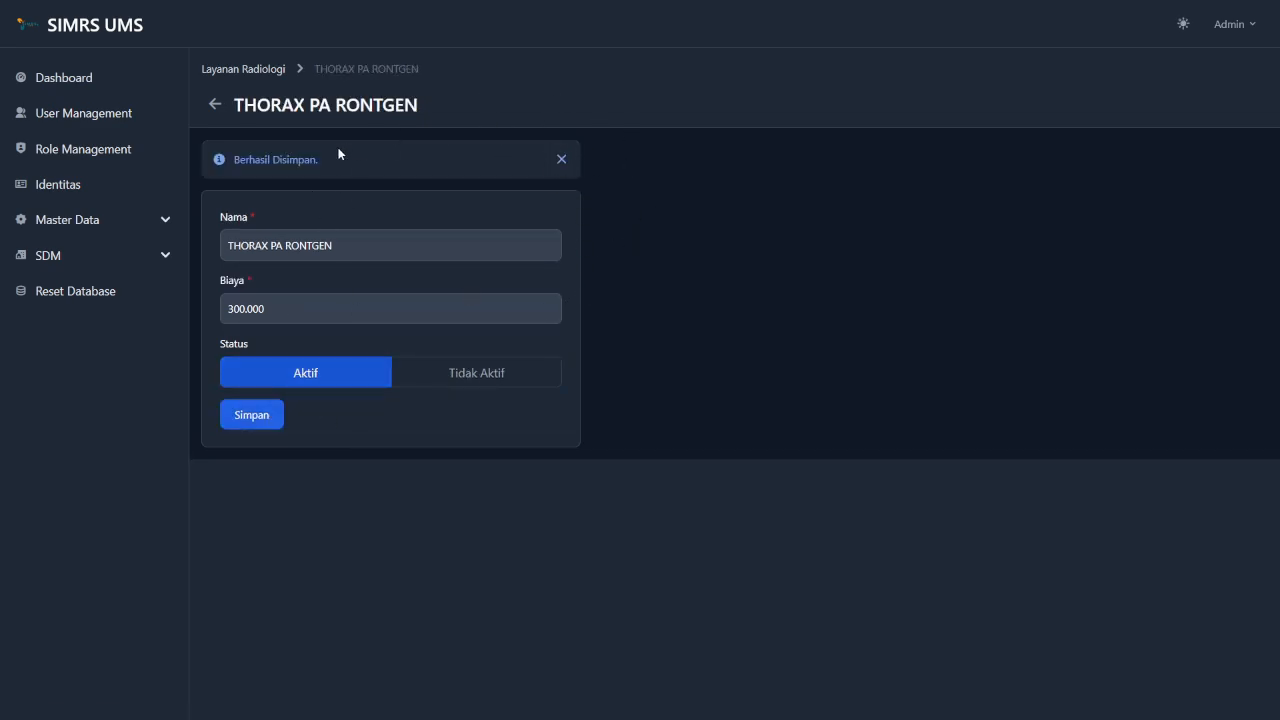
click(231, 70)
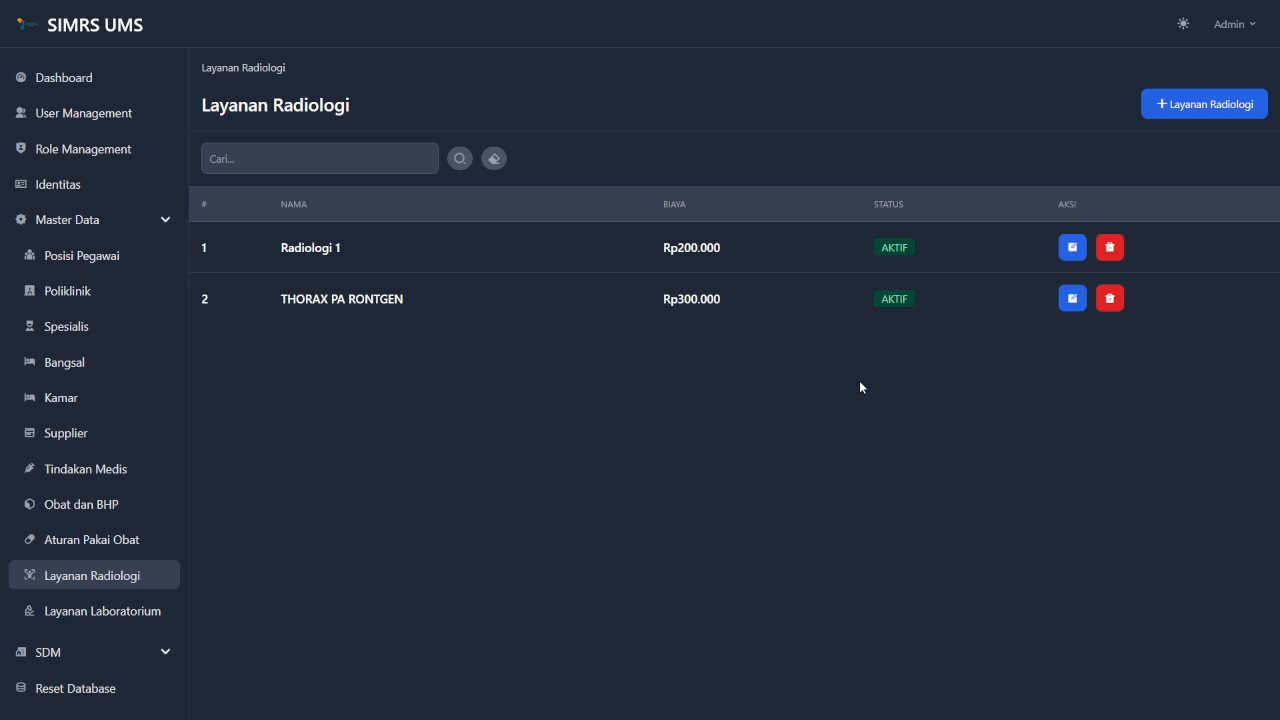
Change Radiologi 1 to Radiologi 2 at cost 230.000, save, and return to the list.
click(1073, 248)
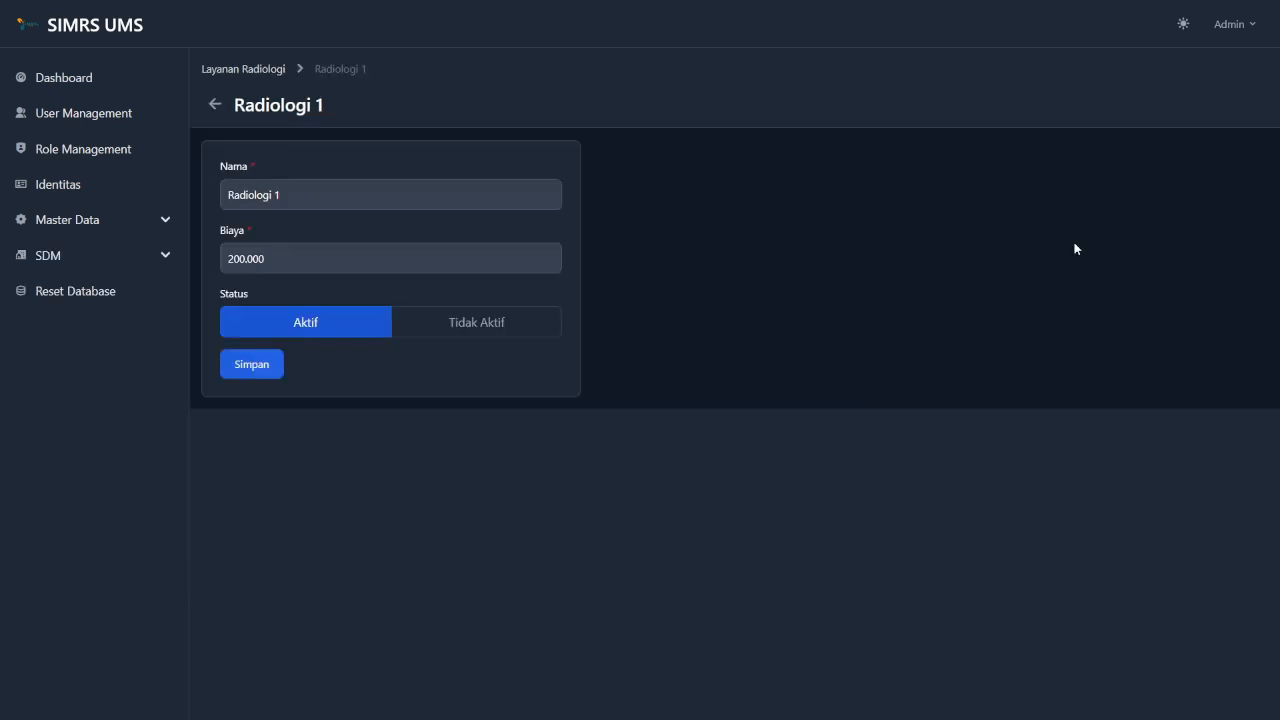
click(405, 200)
key(BackSpace)
text(2)
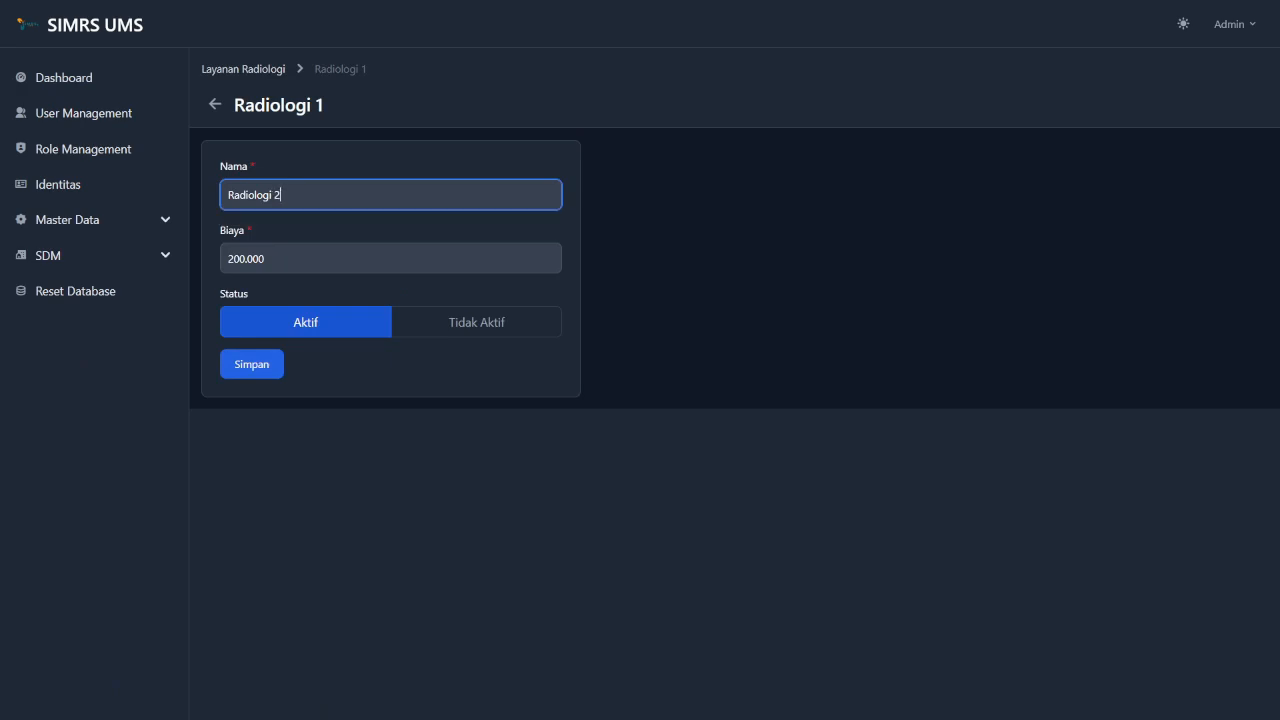
click(426, 241)
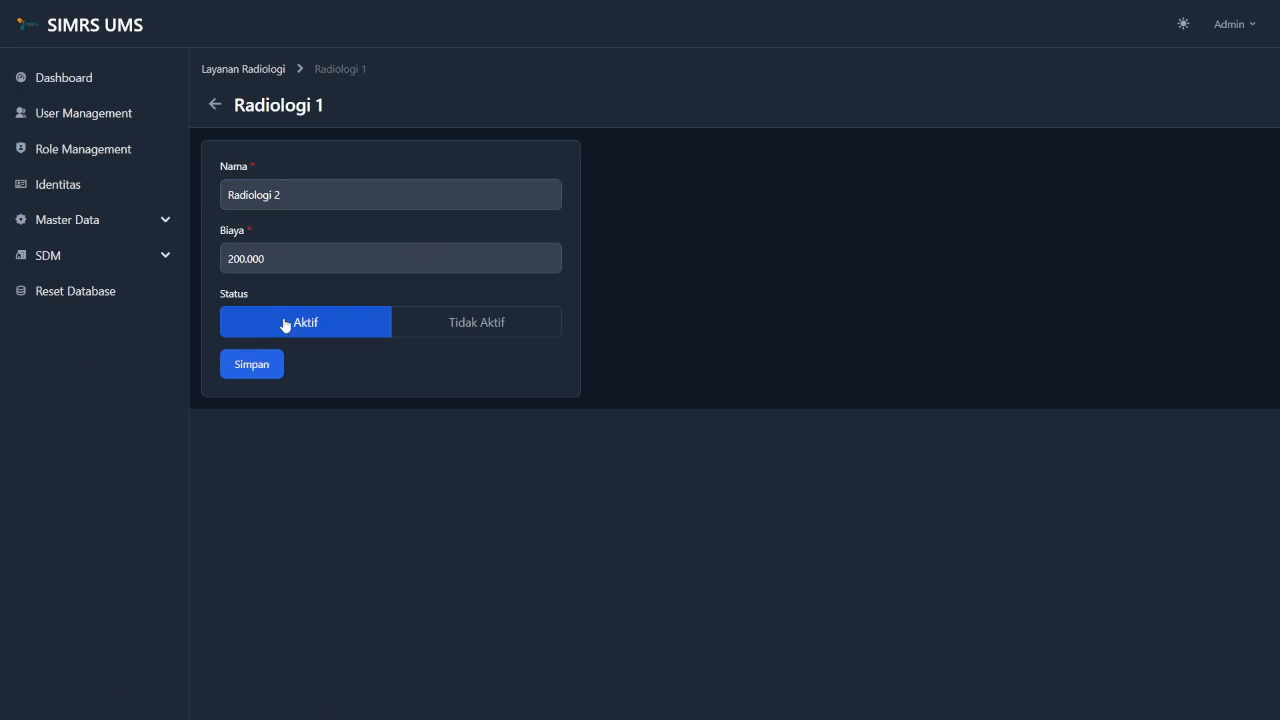
click(237, 259)
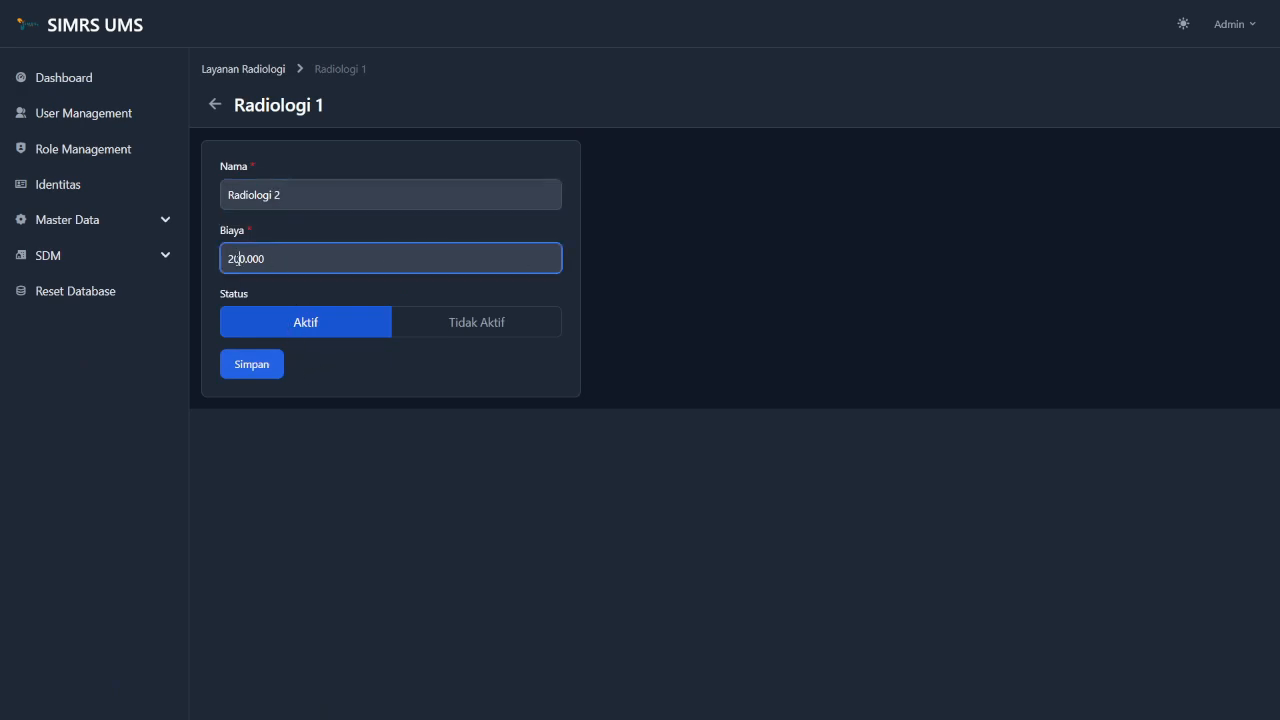
key(BackSpace)
text(3)
click(355, 380)
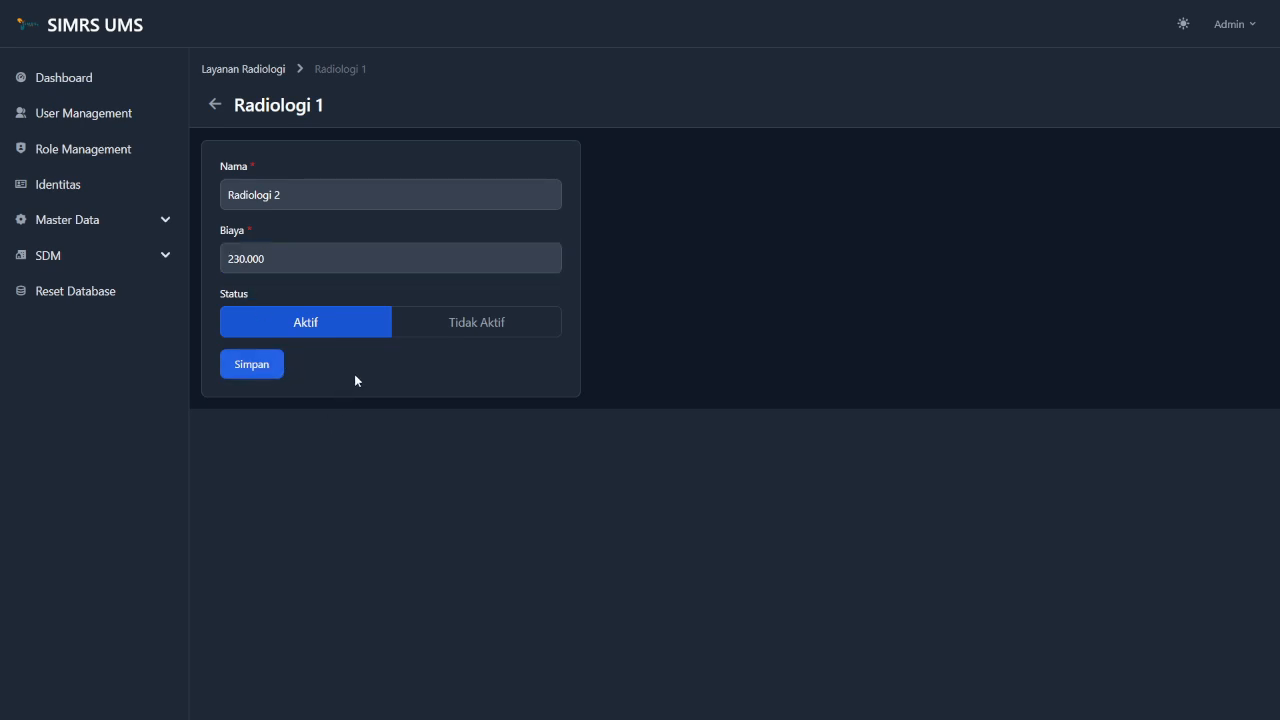
click(266, 368)
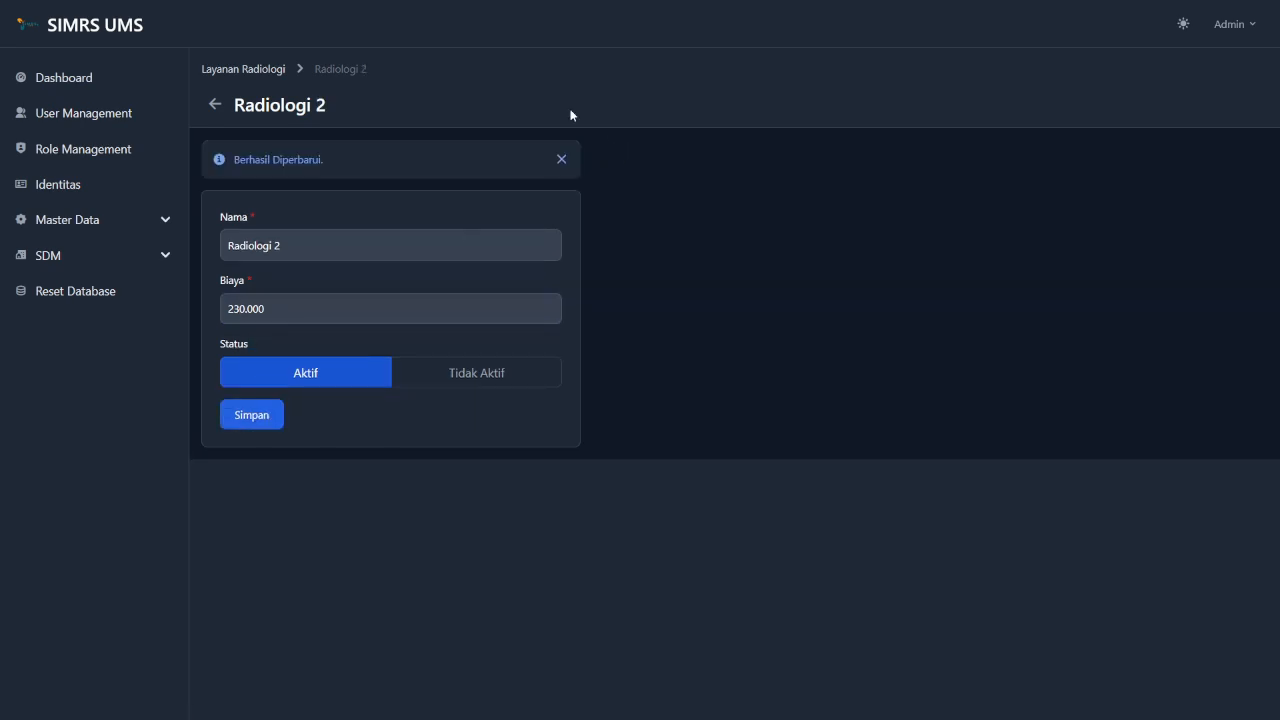
click(268, 72)
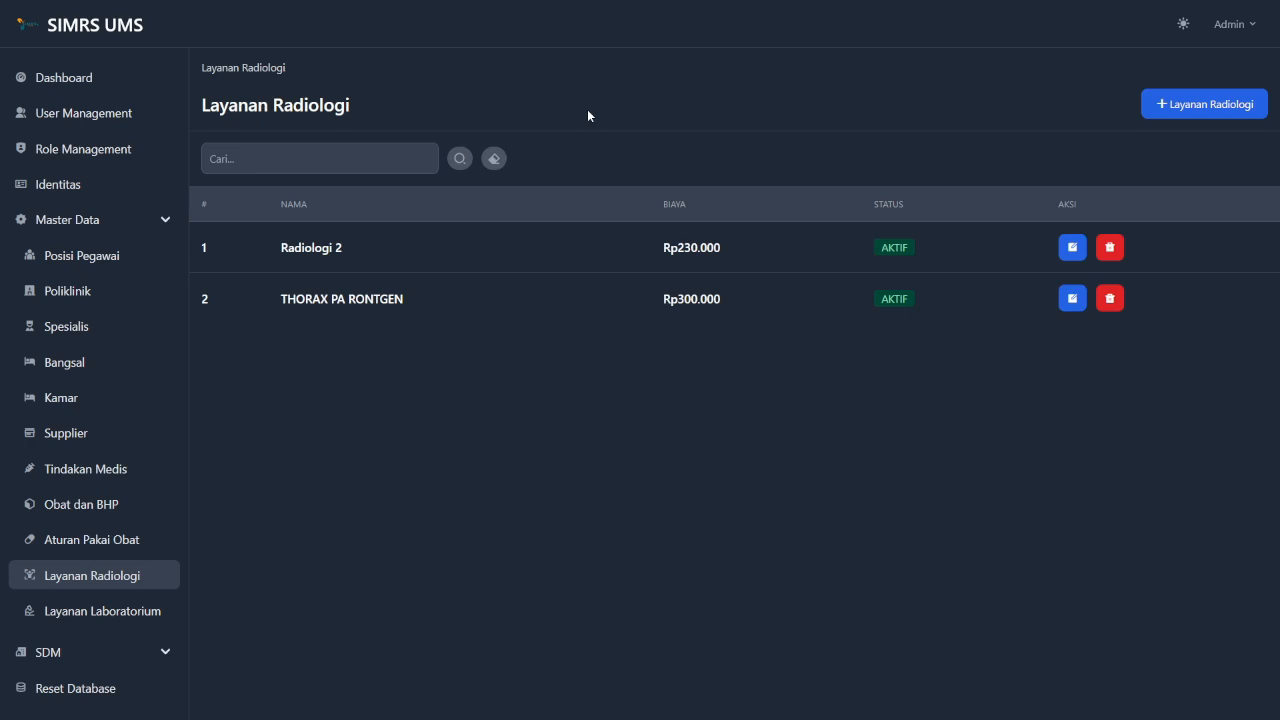
click(356, 160)
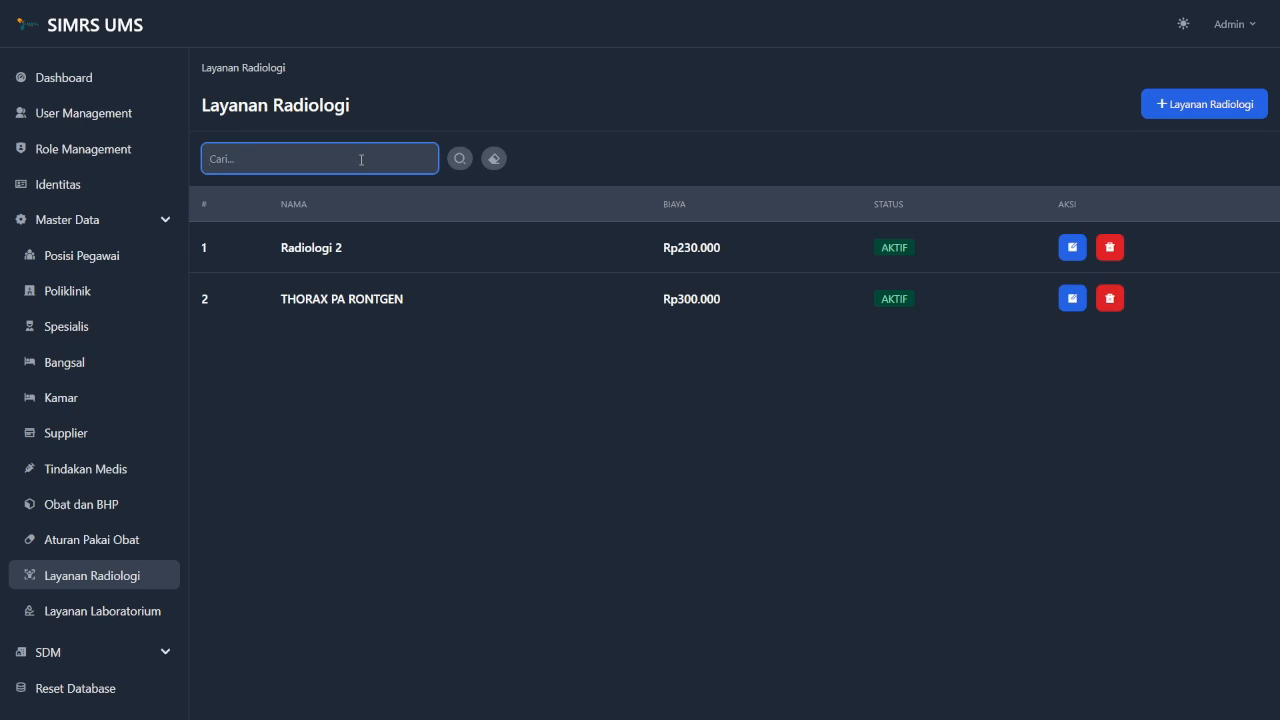
text(thorax)
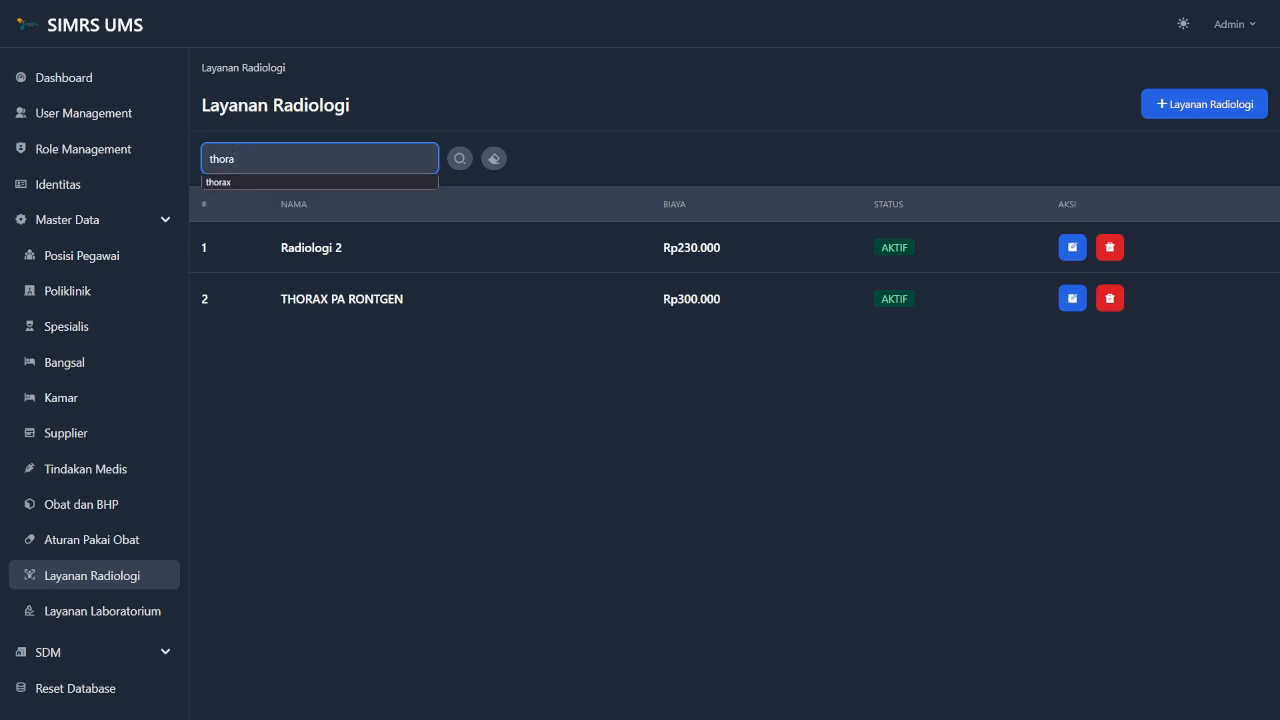
click(549, 121)
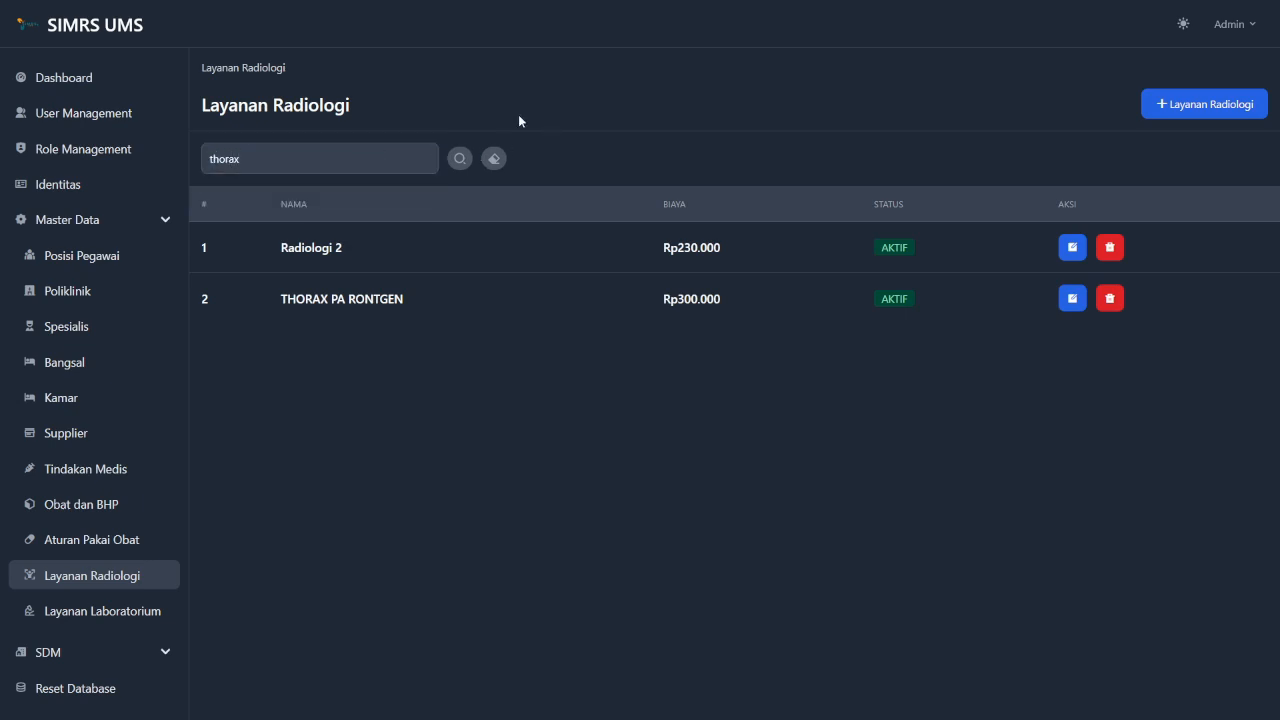
click(460, 159)
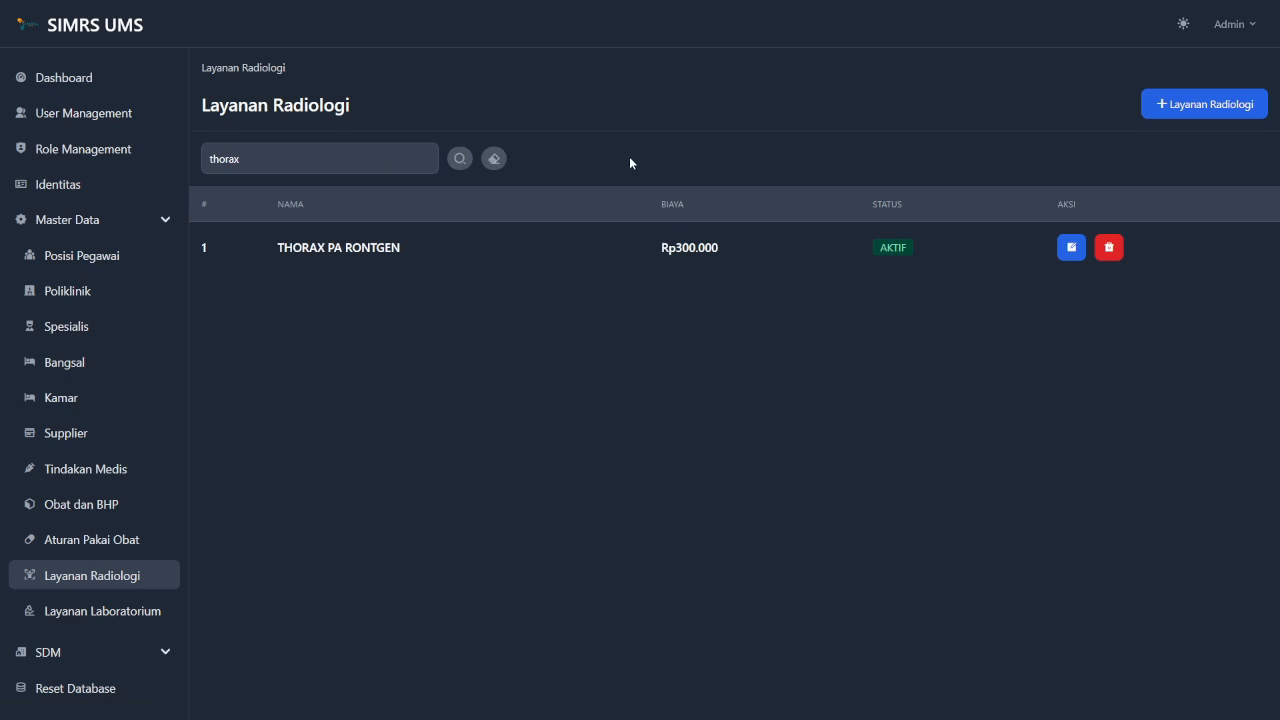
click(494, 159)
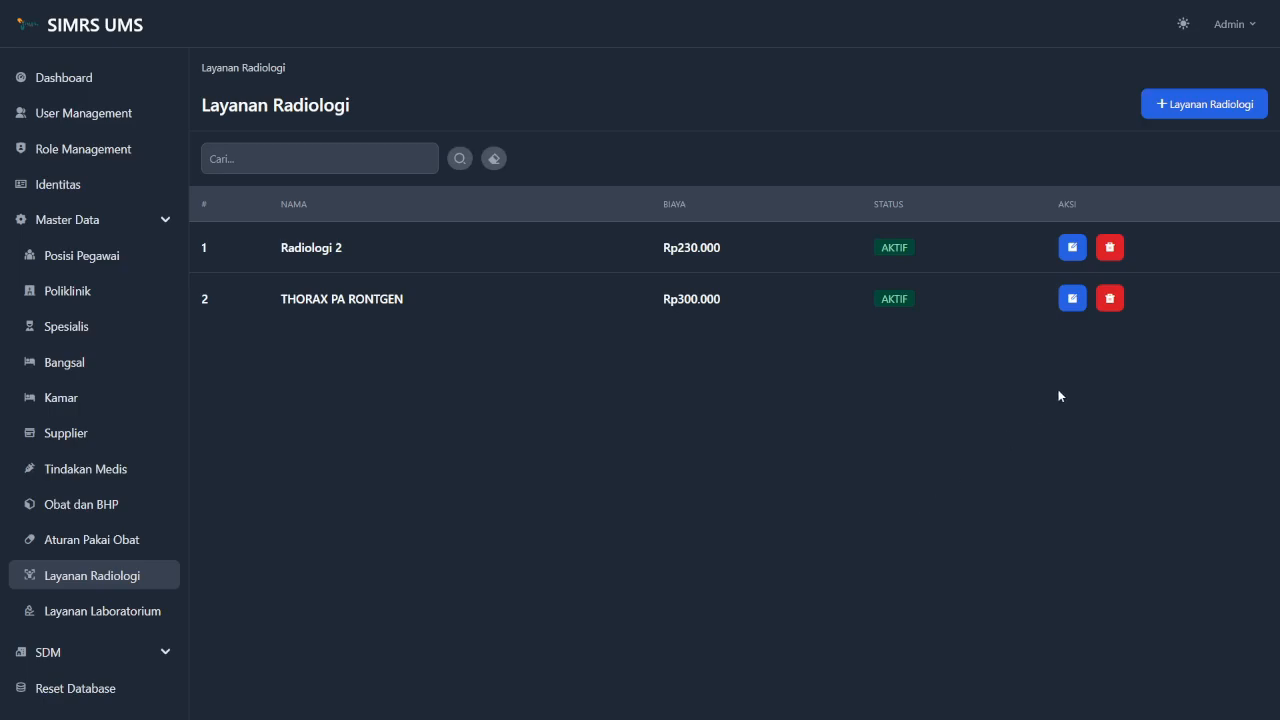
Delete the Radiologi 2 service, then switch to the Layanan Laboratorium list.
click(1110, 248)
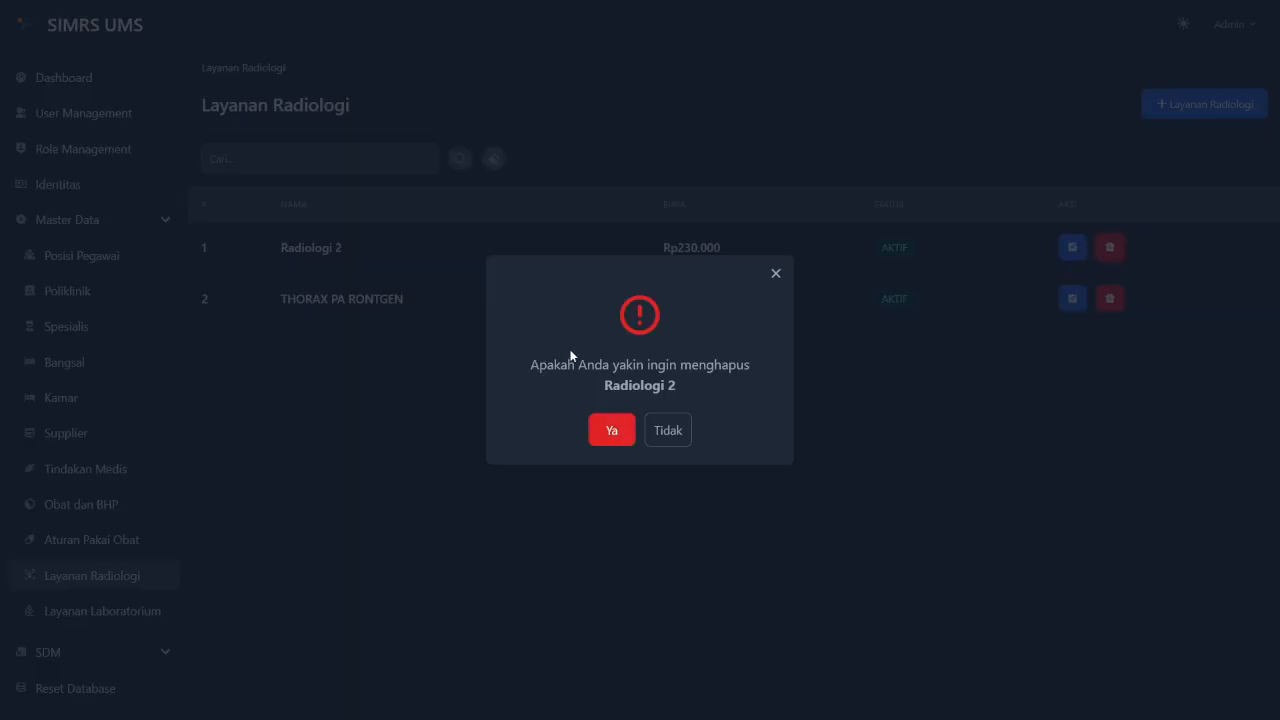
click(614, 441)
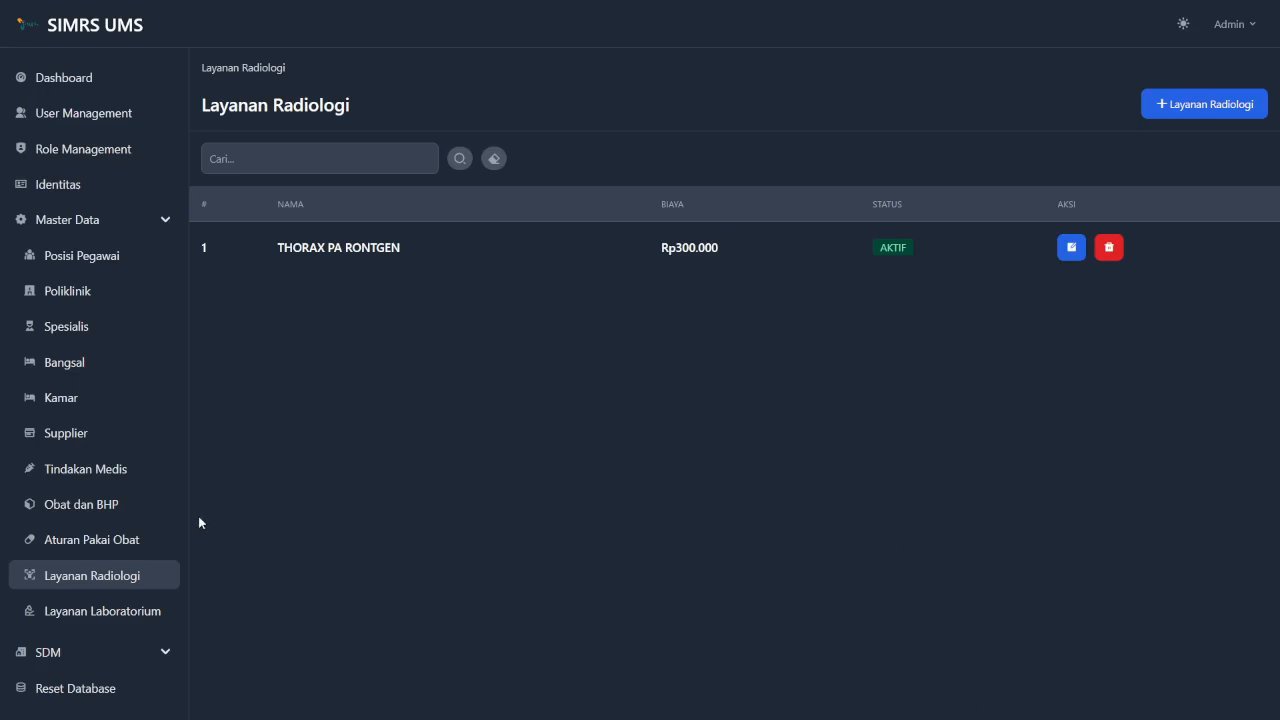
click(99, 615)
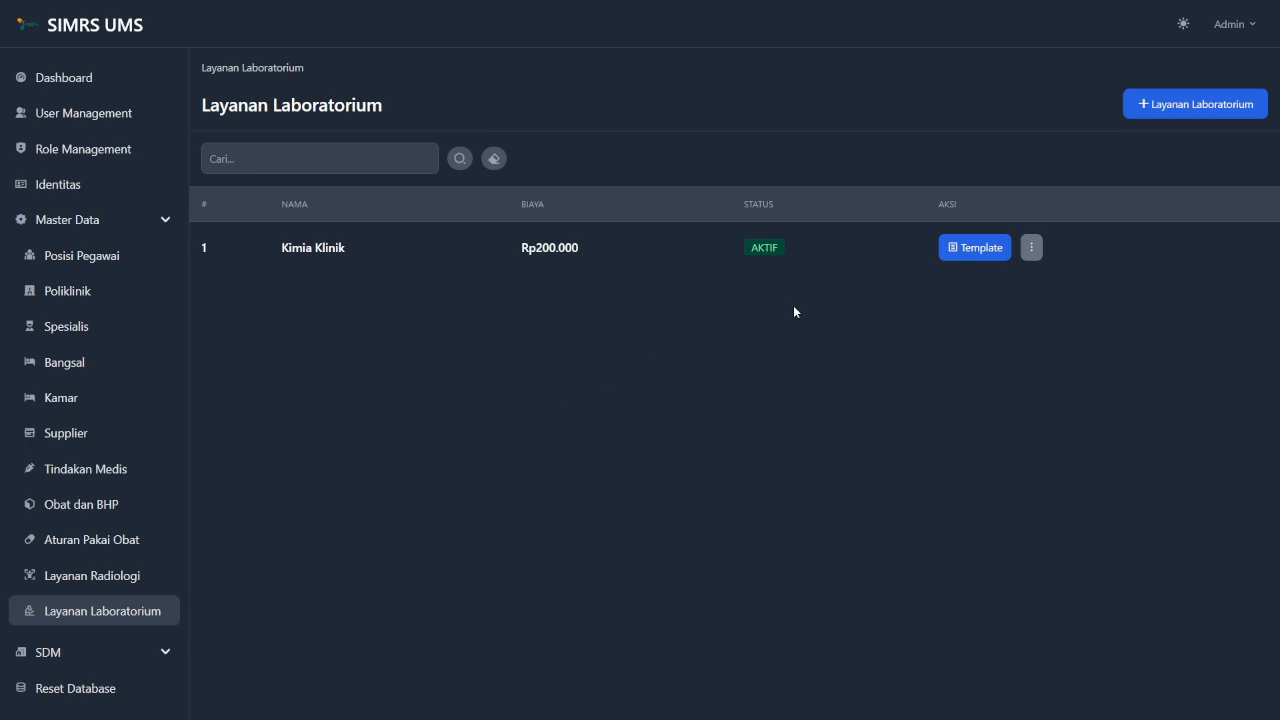
Create laboratory service Hematologi with cost 400000, save it, and return to the list.
click(1206, 114)
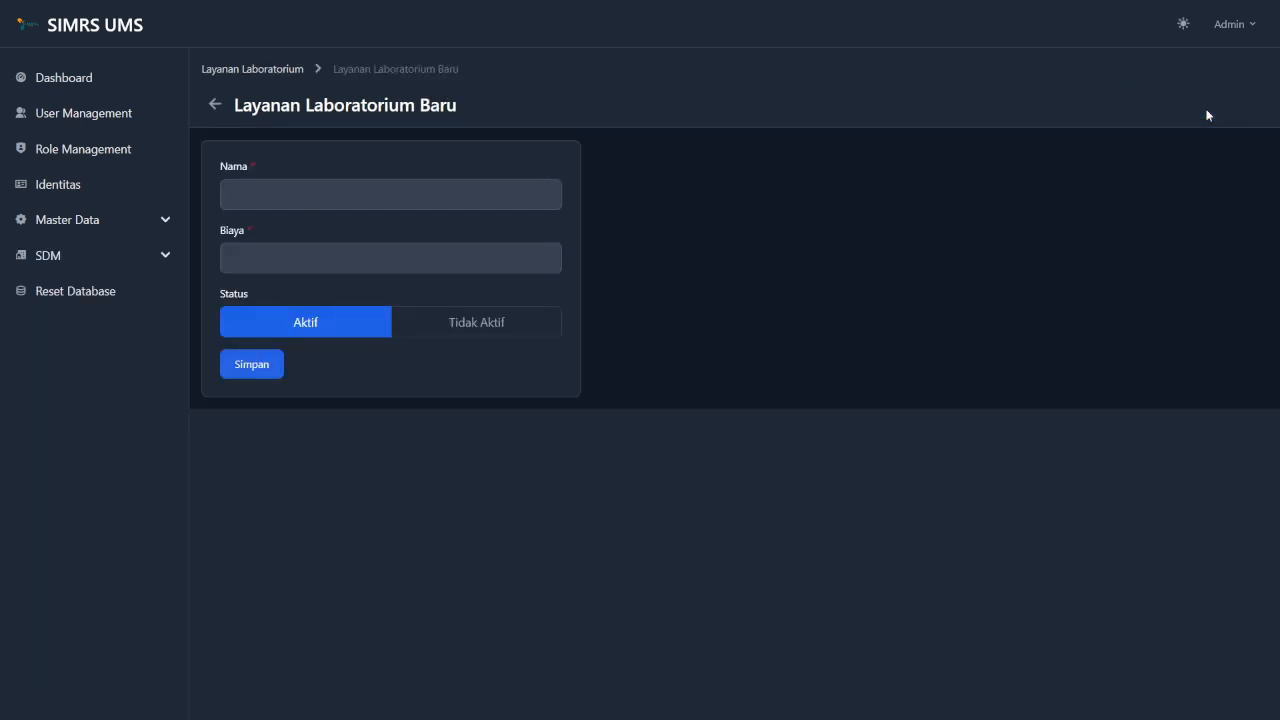
click(365, 205)
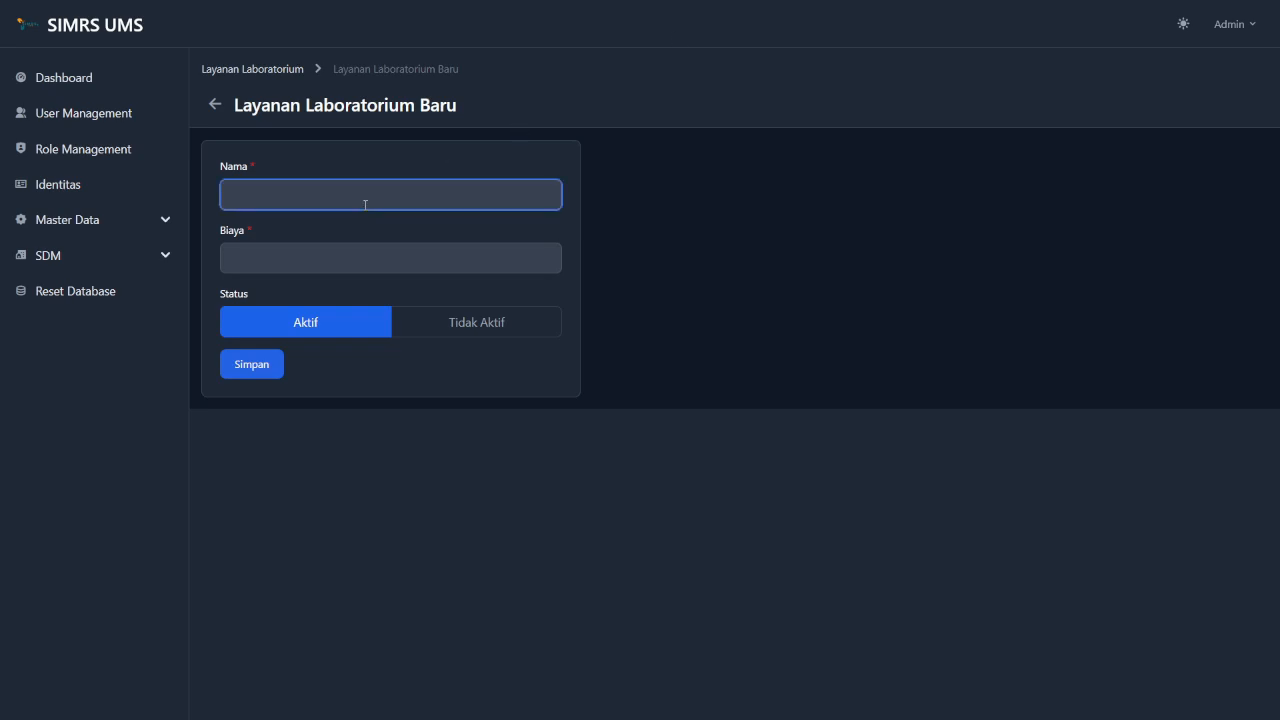
text(Hematologi)
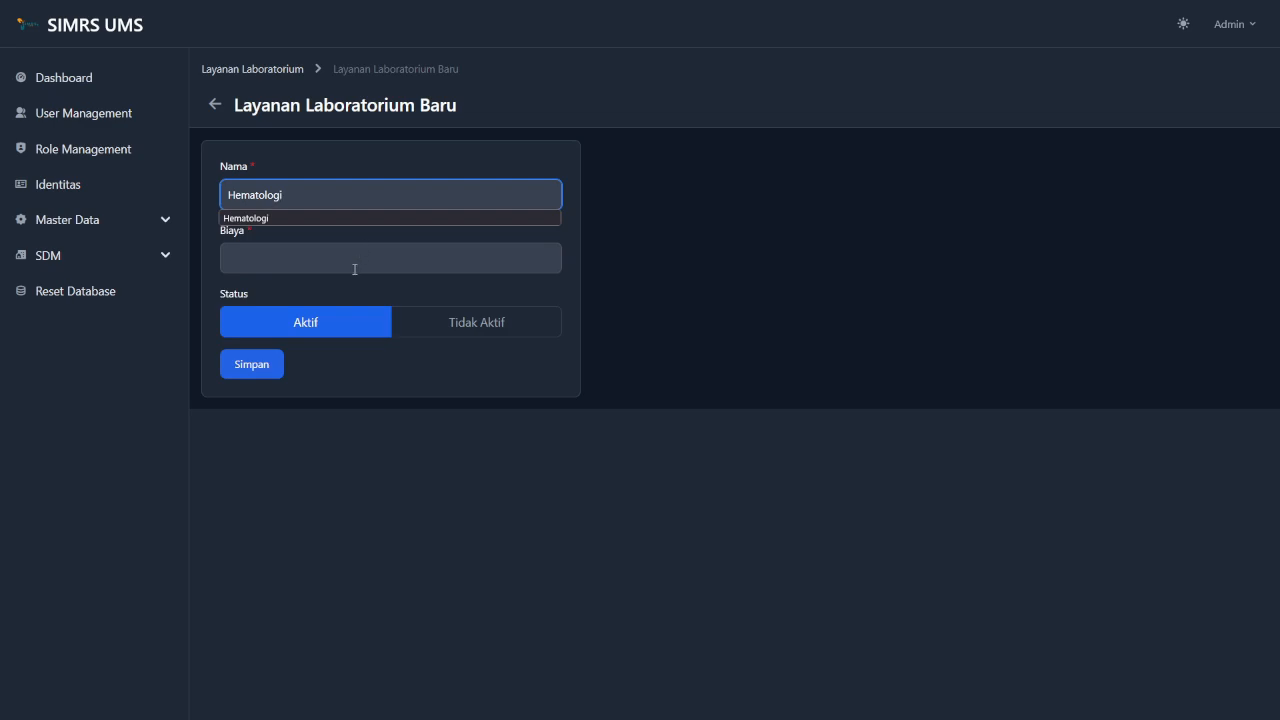
click(353, 260)
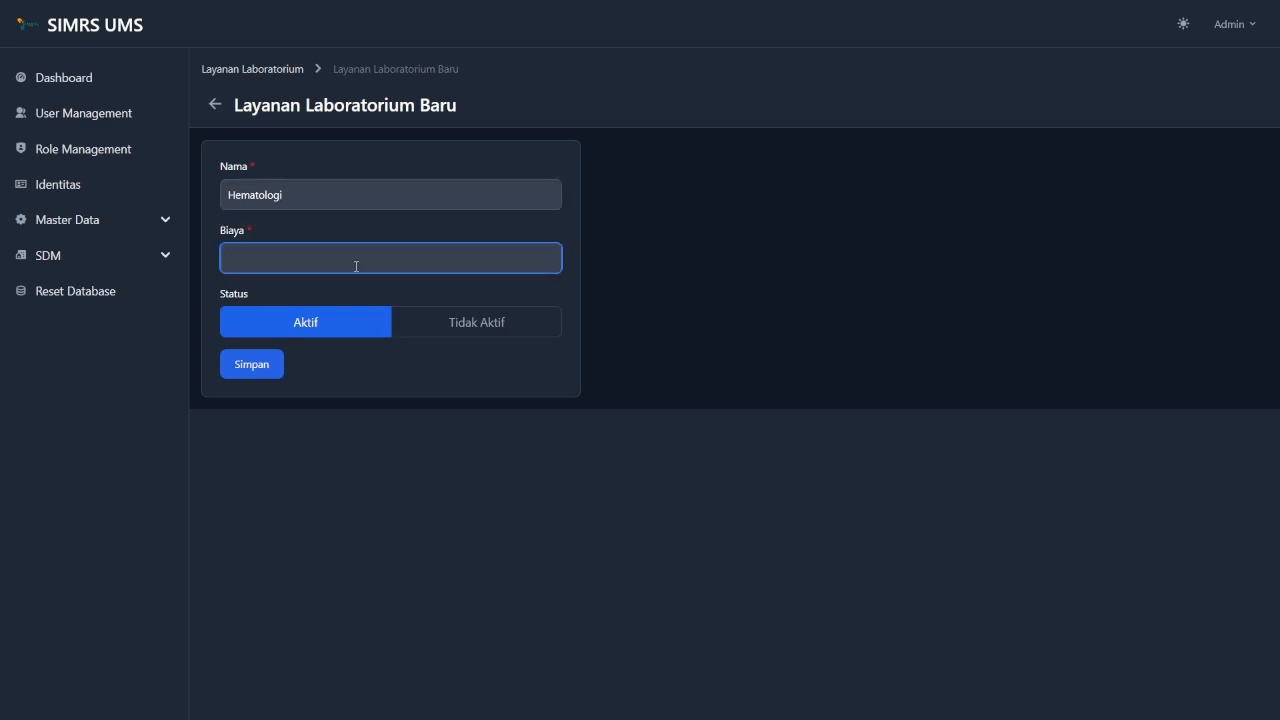
text(4000000)
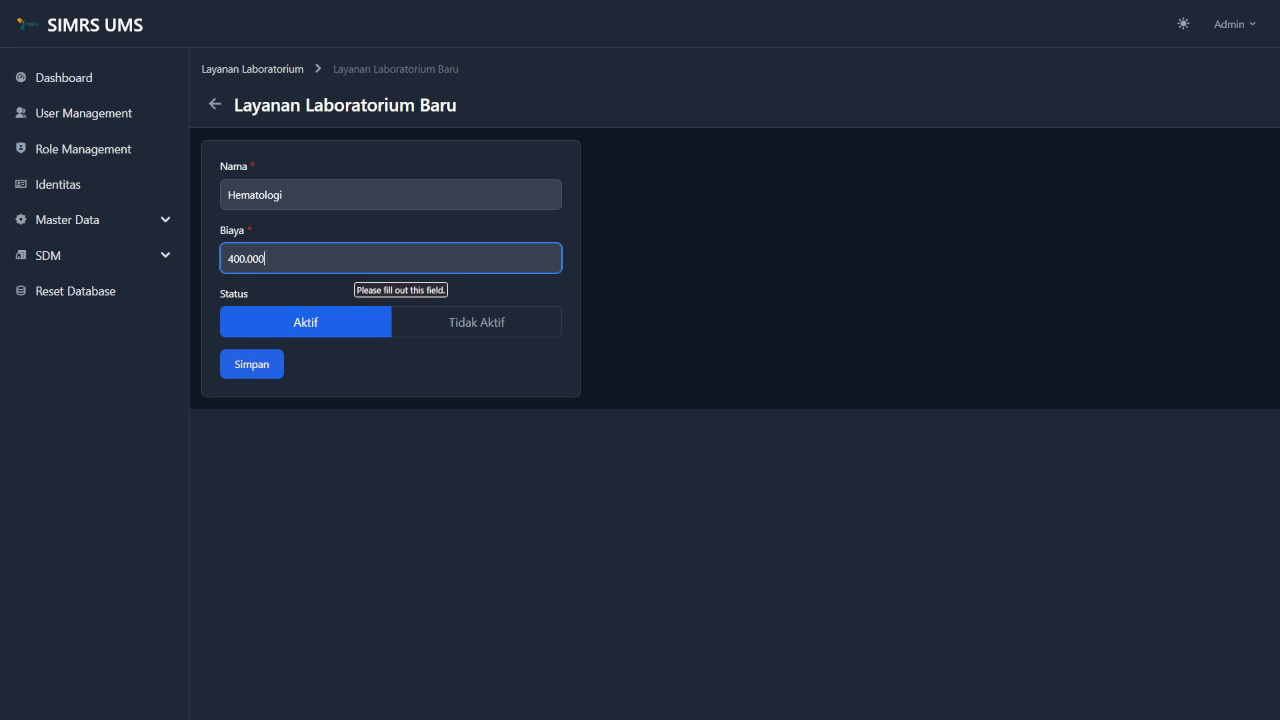
click(407, 370)
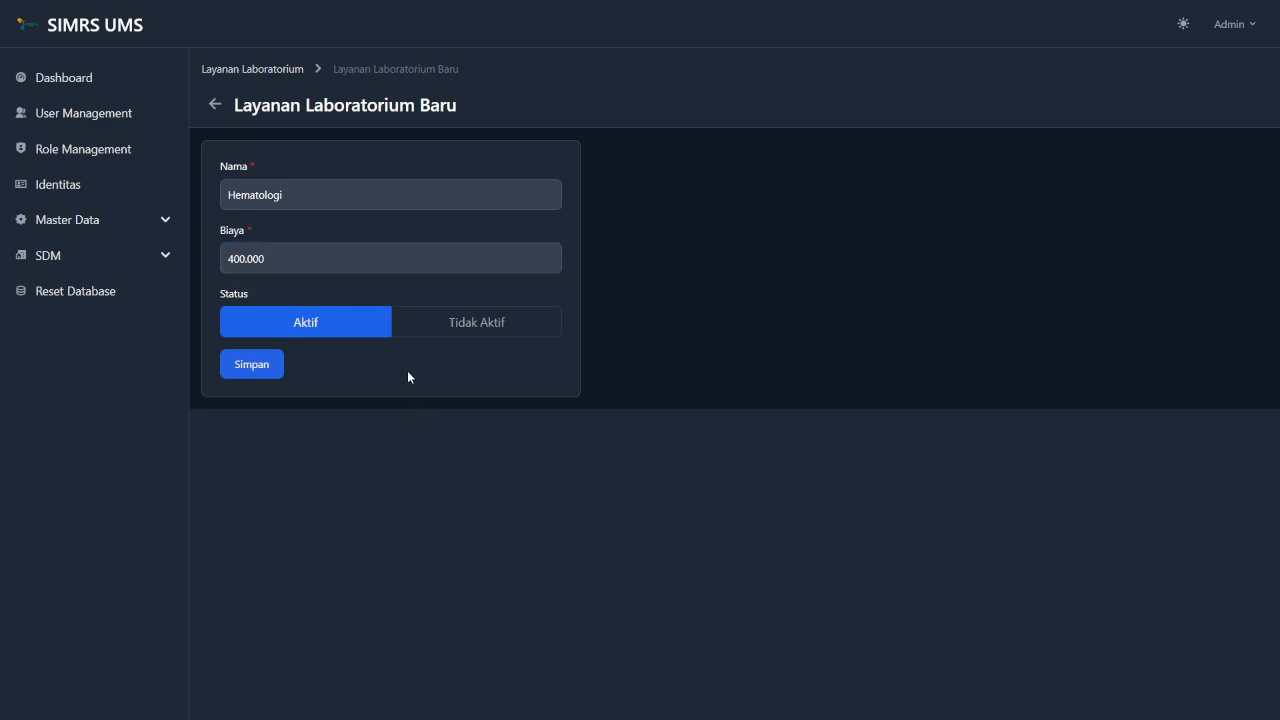
click(261, 373)
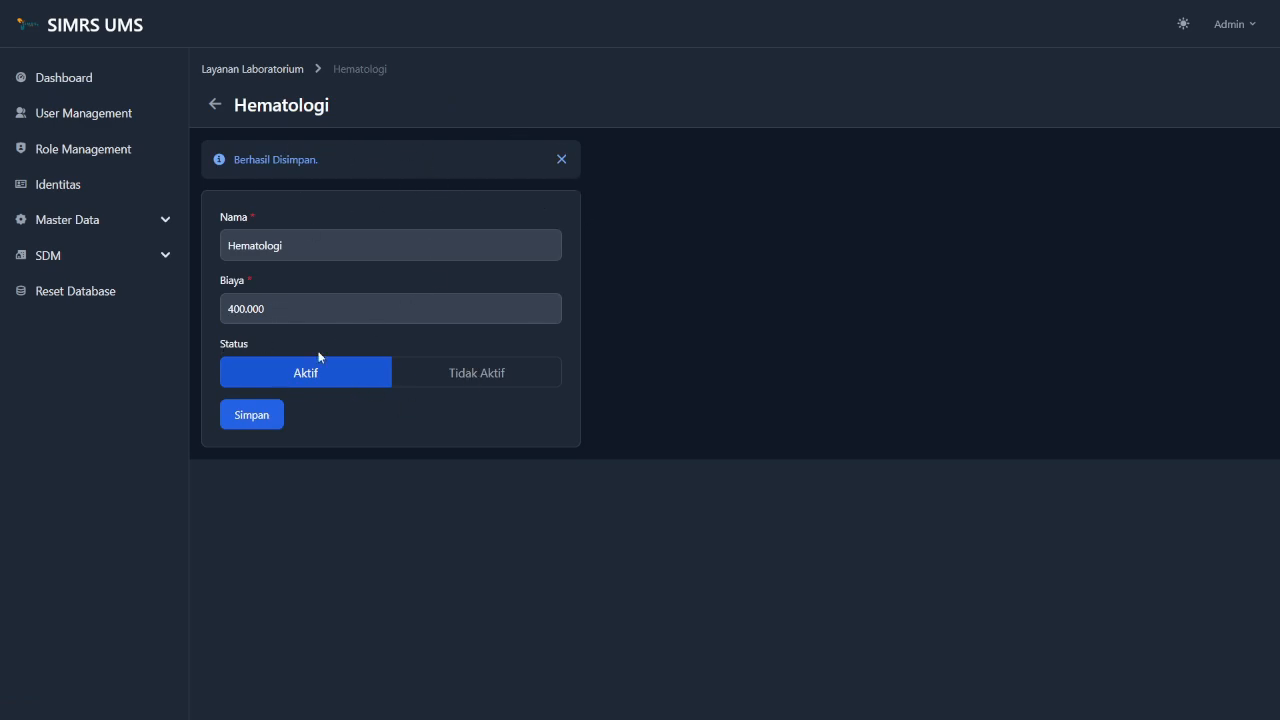
click(565, 159)
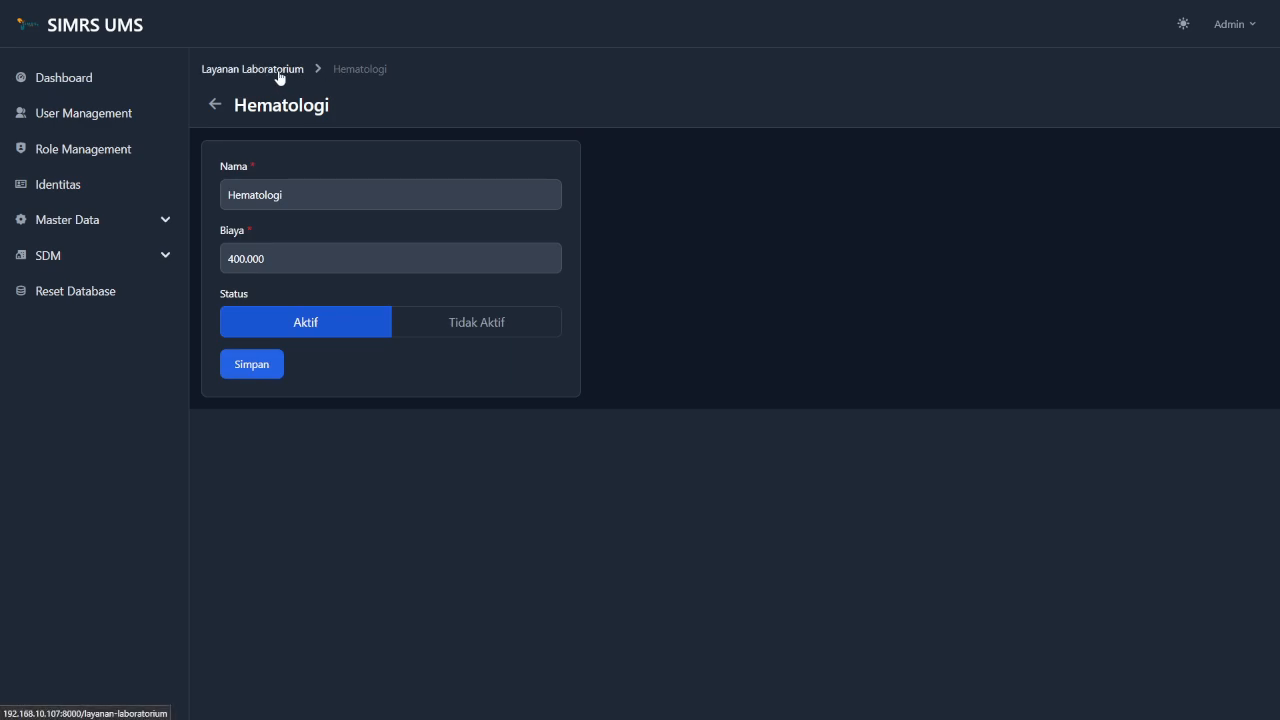
click(279, 78)
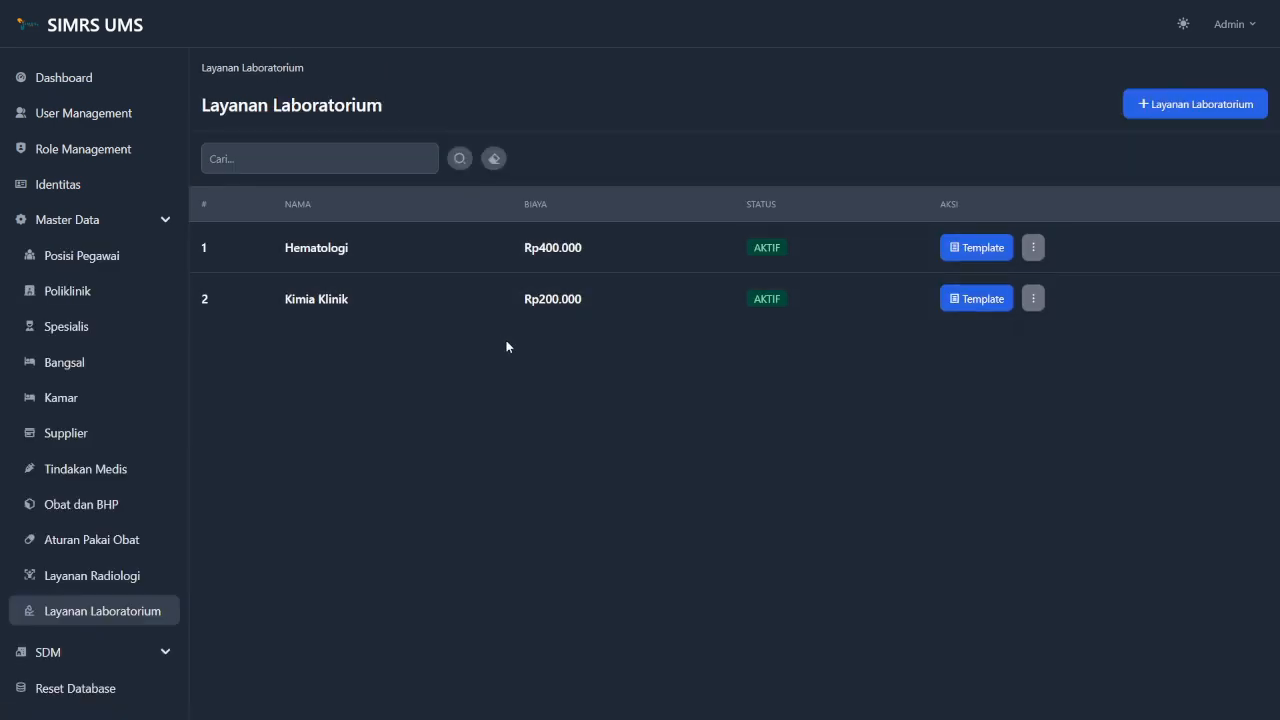
In Hematologi's templates, start a new Hemoglobin item with unit g/dL.
click(1001, 250)
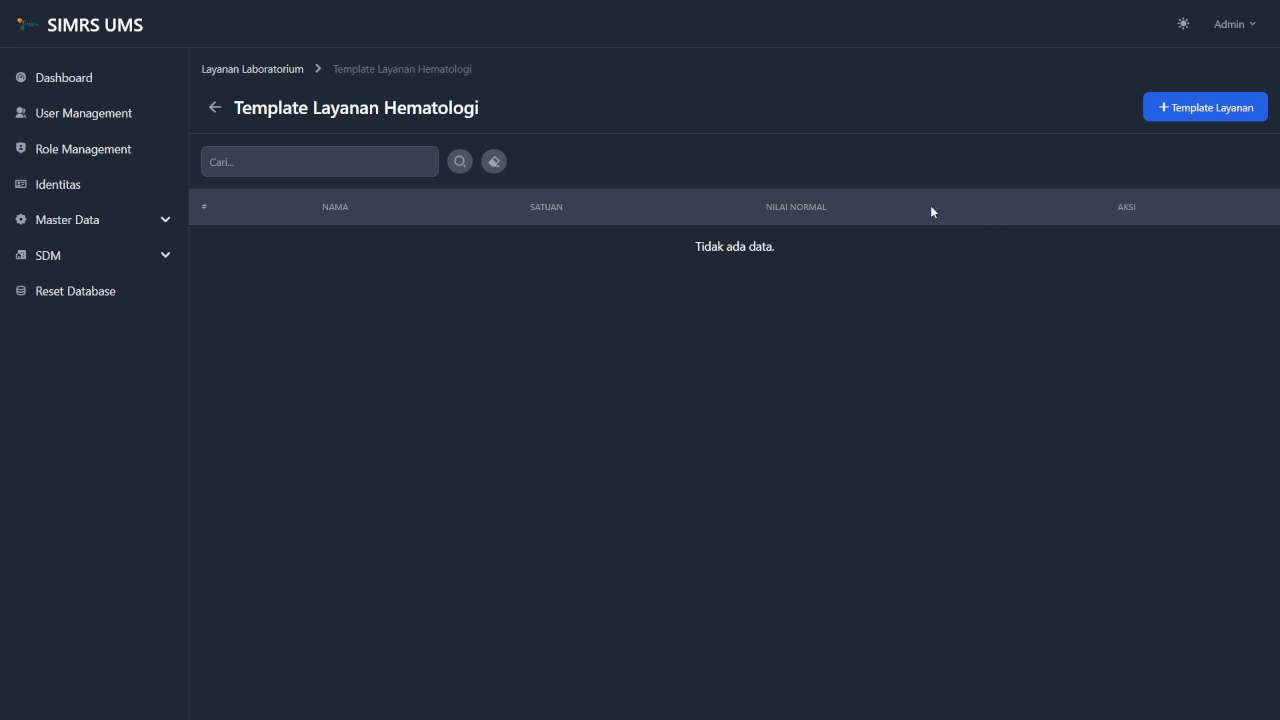
click(1199, 119)
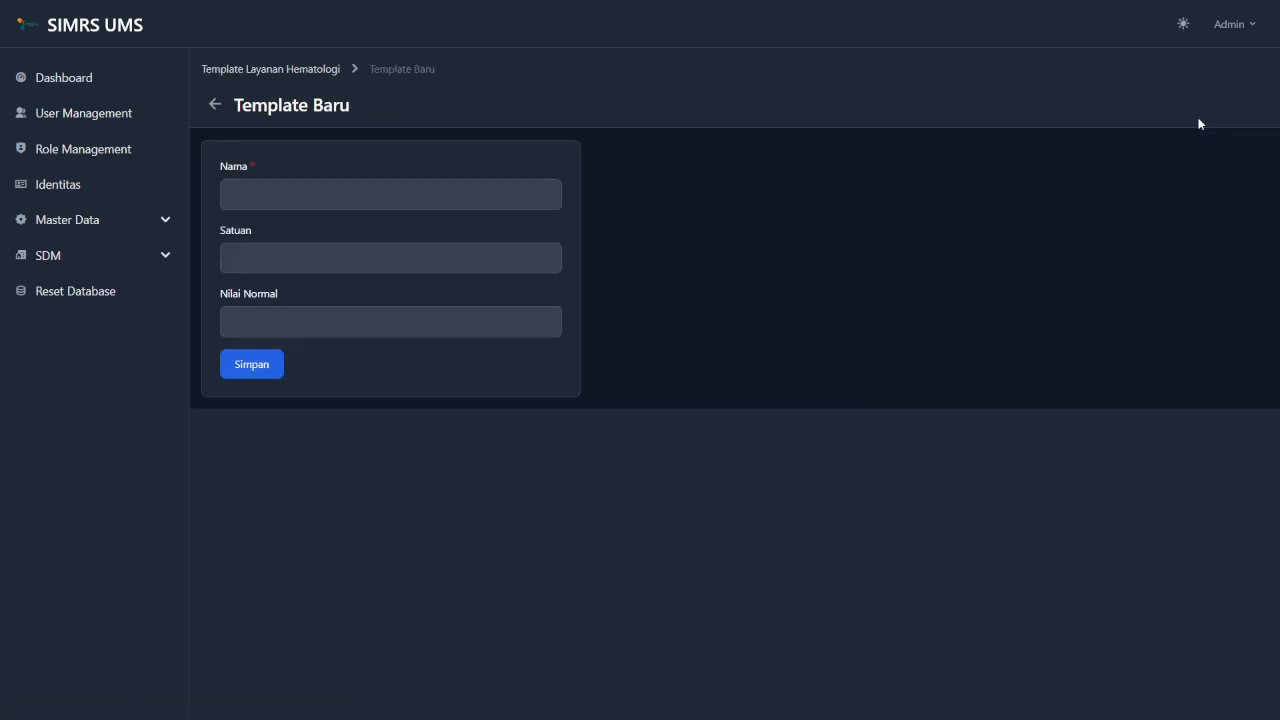
click(501, 198)
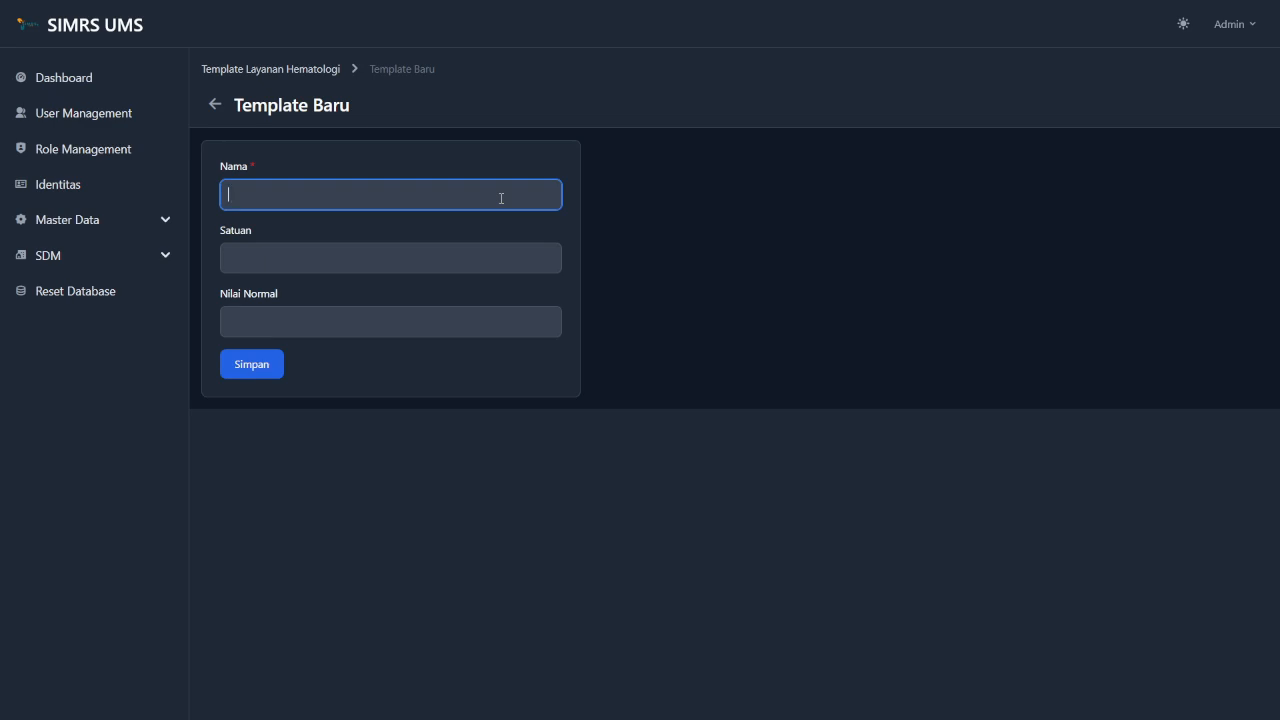
text(Hemoglobin)
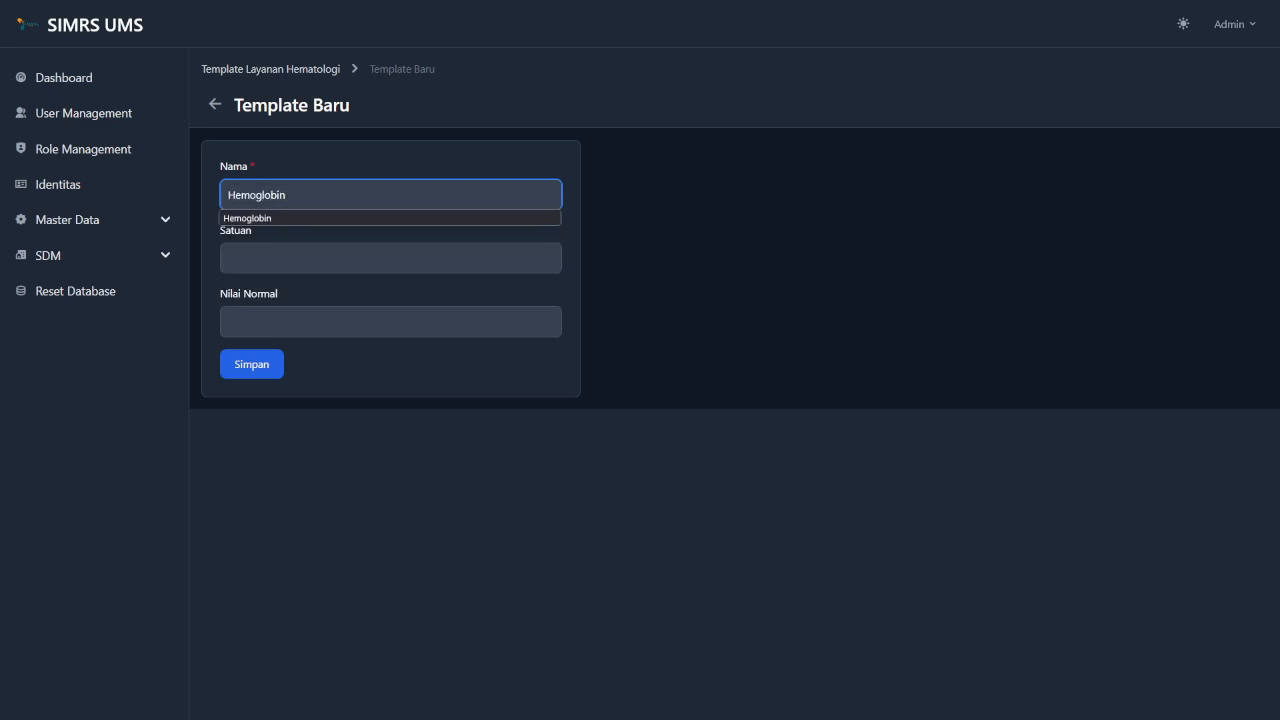
key(Tab)
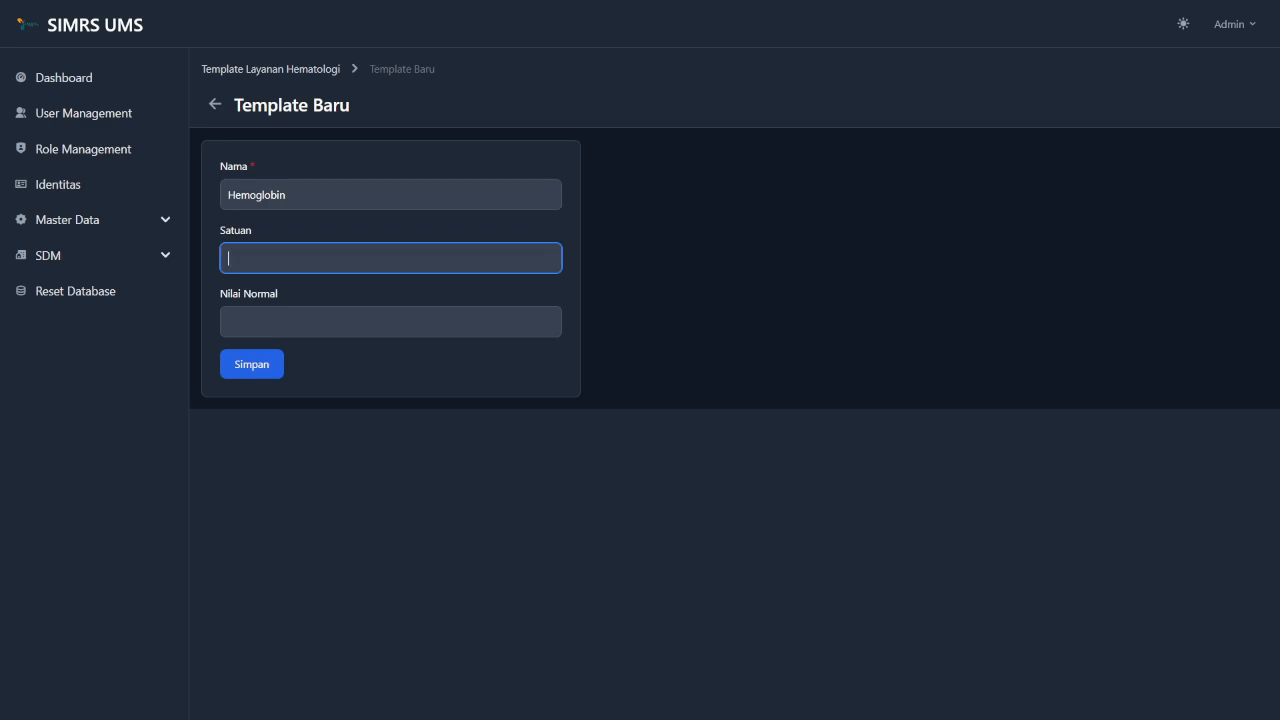
text(g)
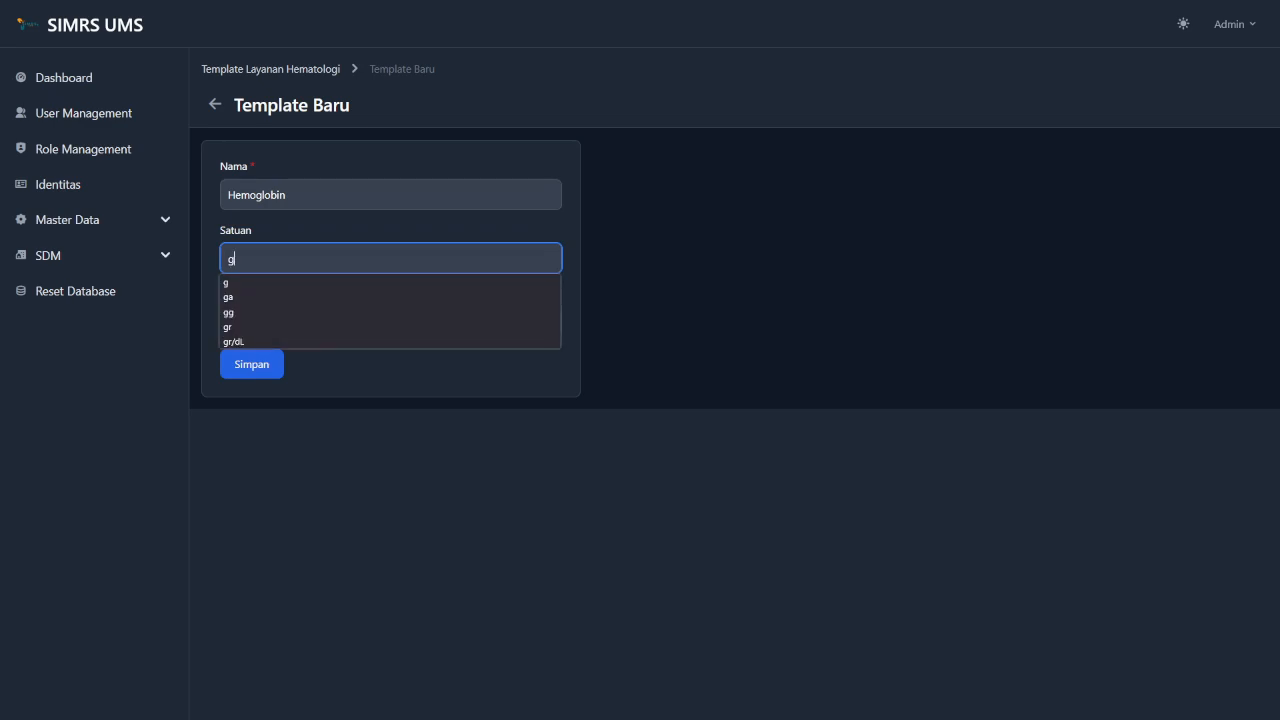
key(Escape)
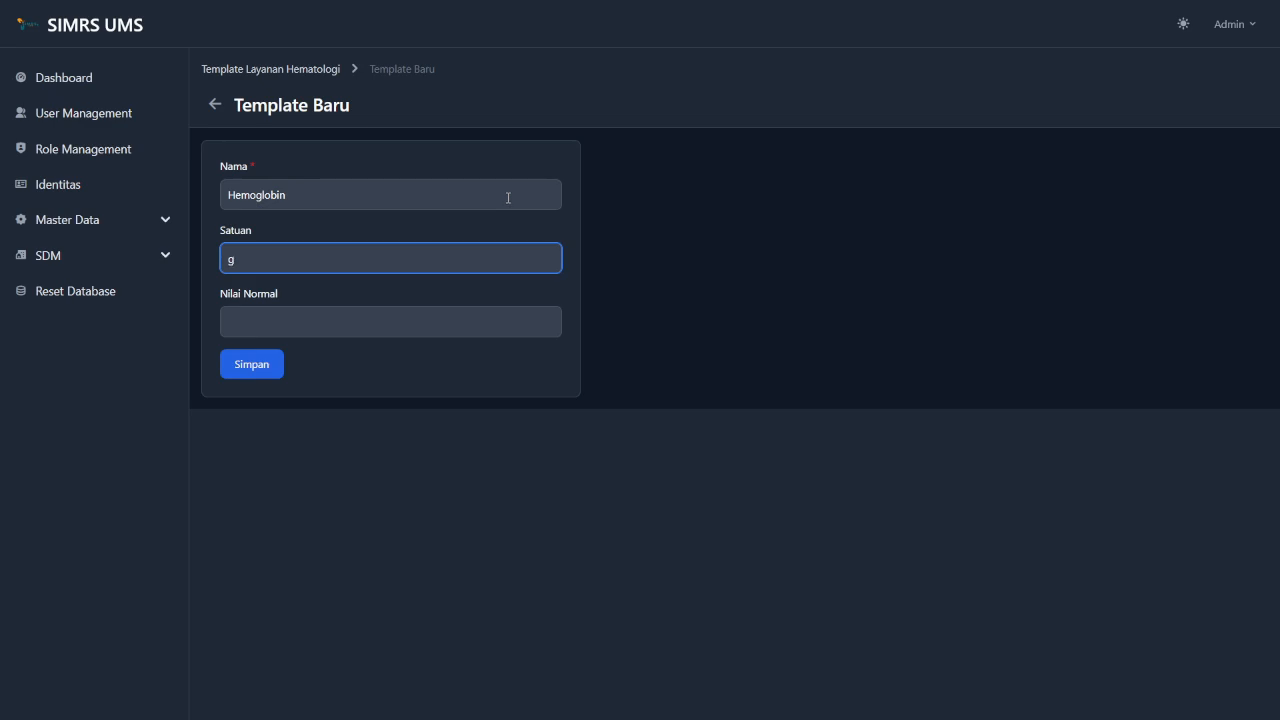
text(/dL)
Enter normal range 14.0 - 17.5, save the template, and go back.
click(461, 334)
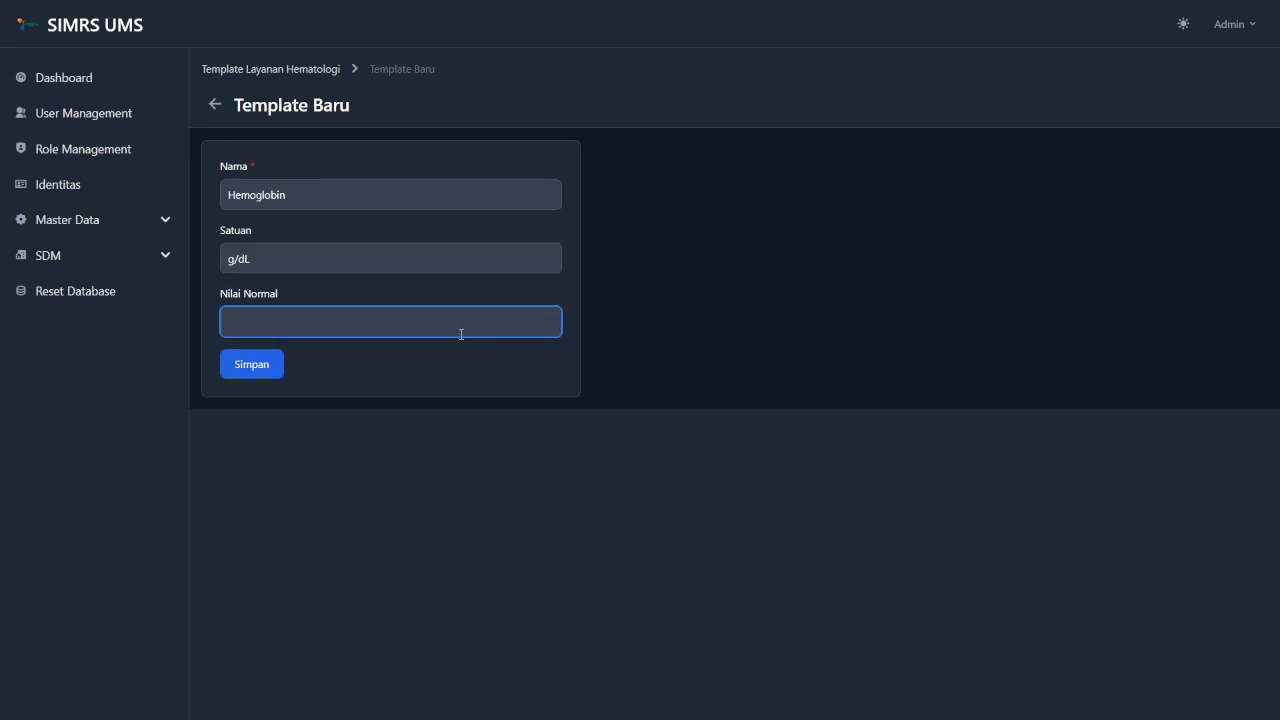
text(14.0 -17.5)
click(255, 321)
click(259, 365)
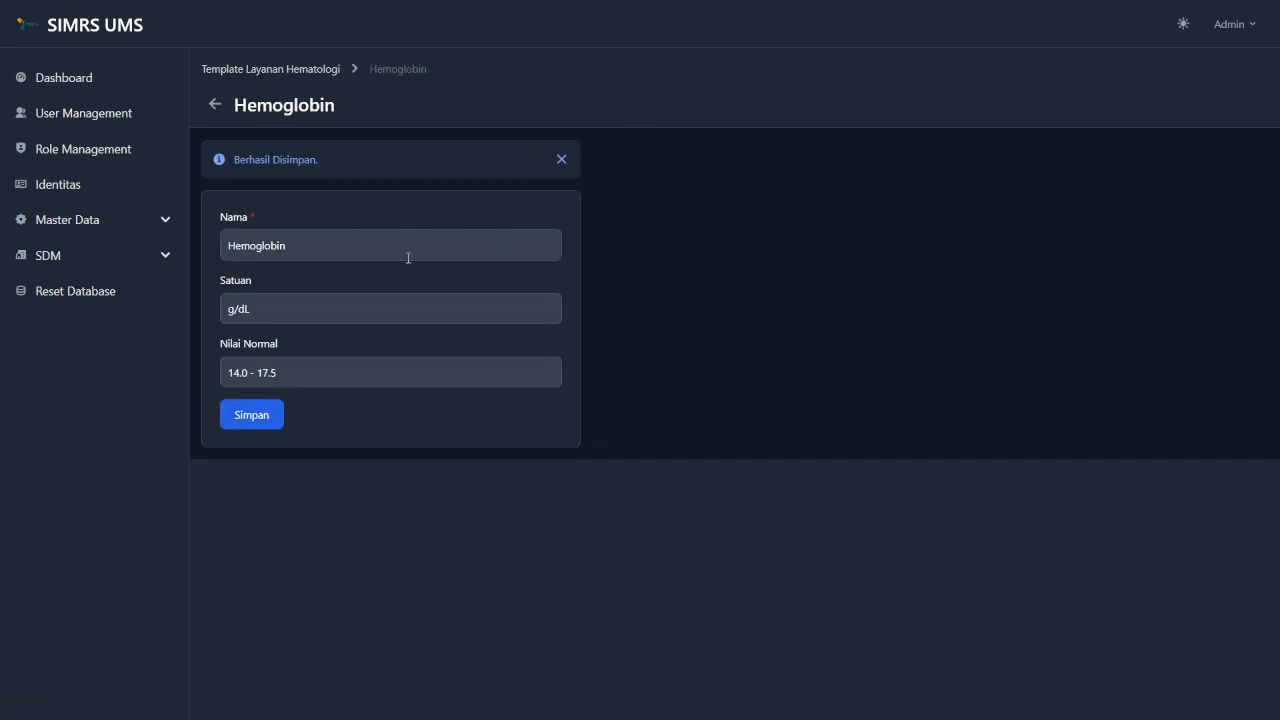
click(215, 106)
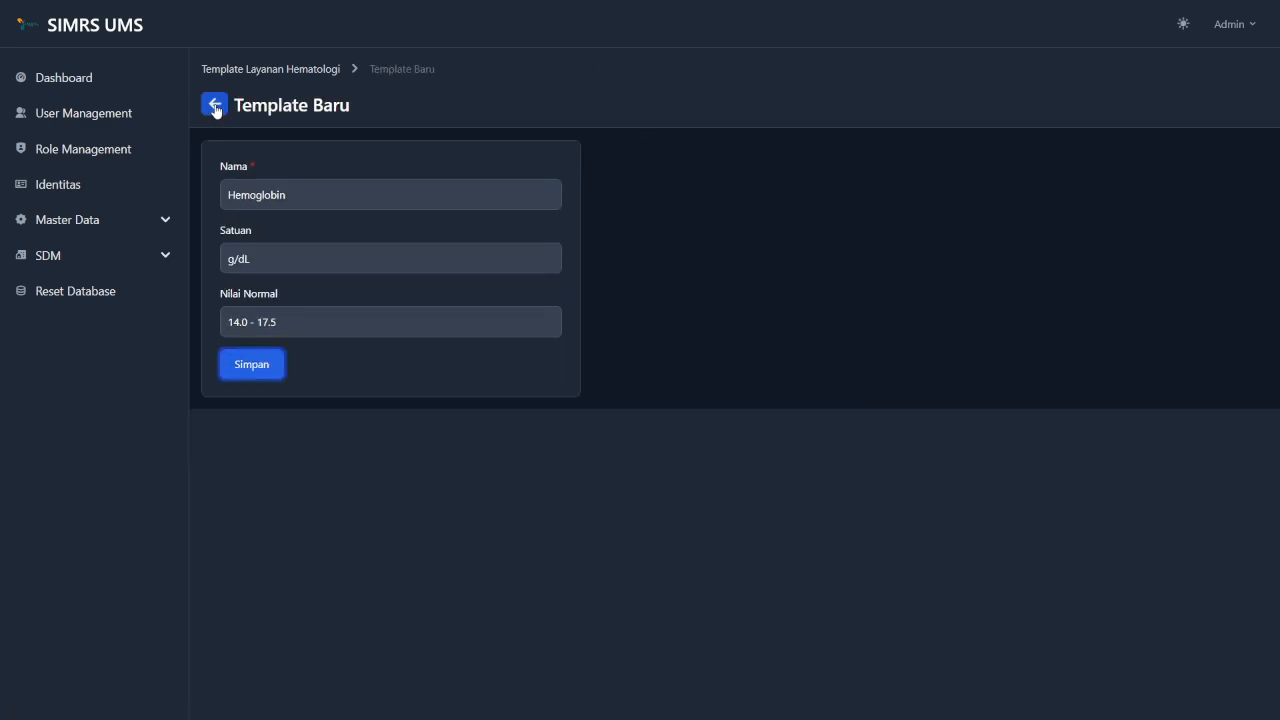
Edit Hemoglobin's normal range from 14.0 - 17.5 to 14.0 - 17.0, save, and return.
click(316, 70)
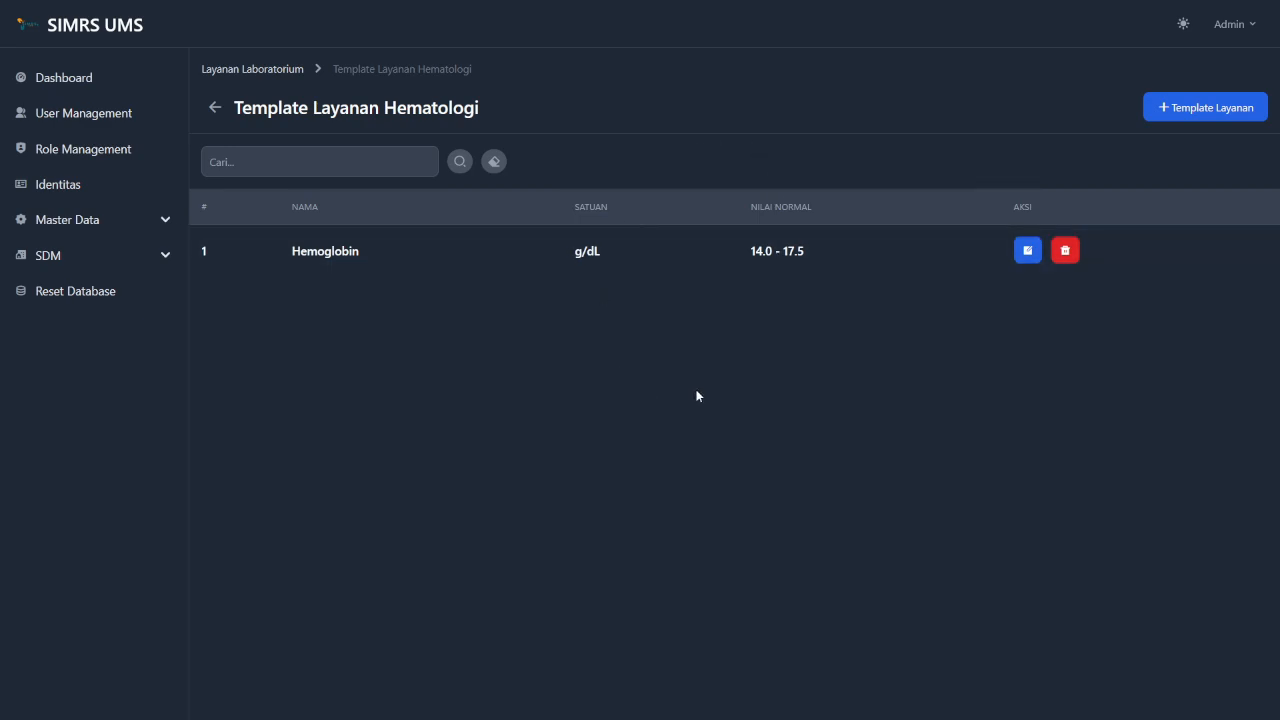
click(1029, 252)
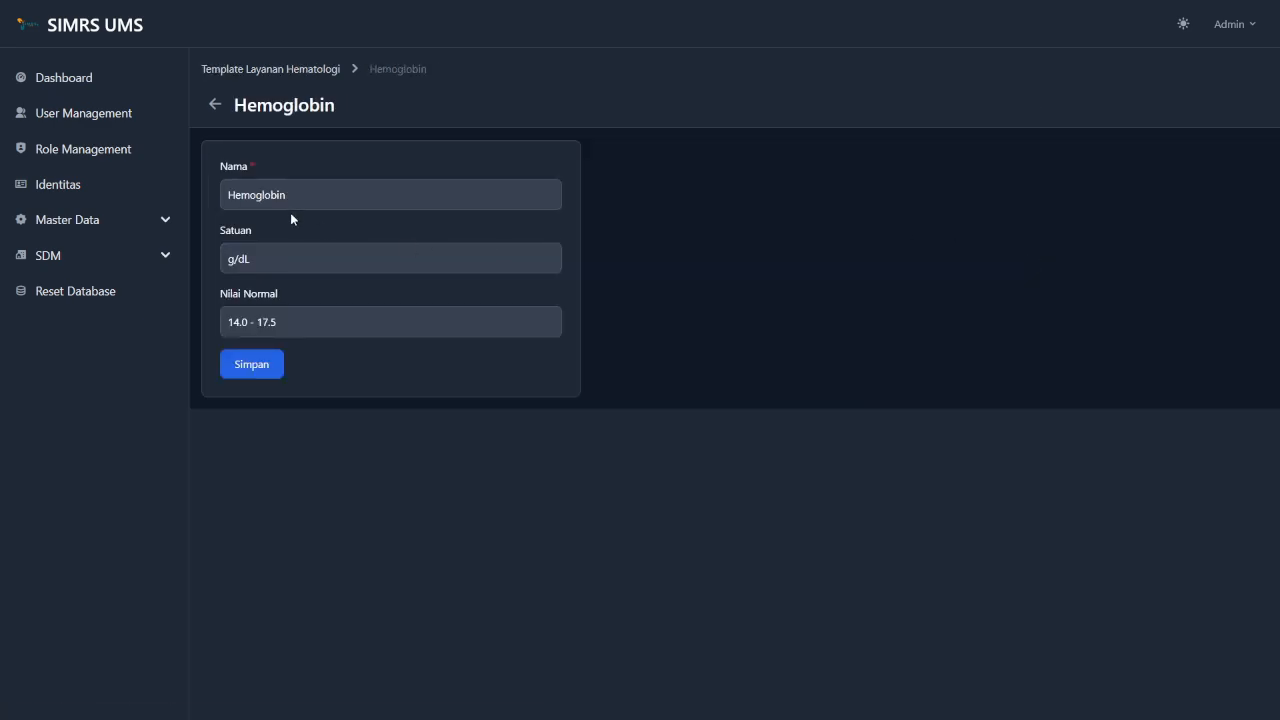
click(287, 326)
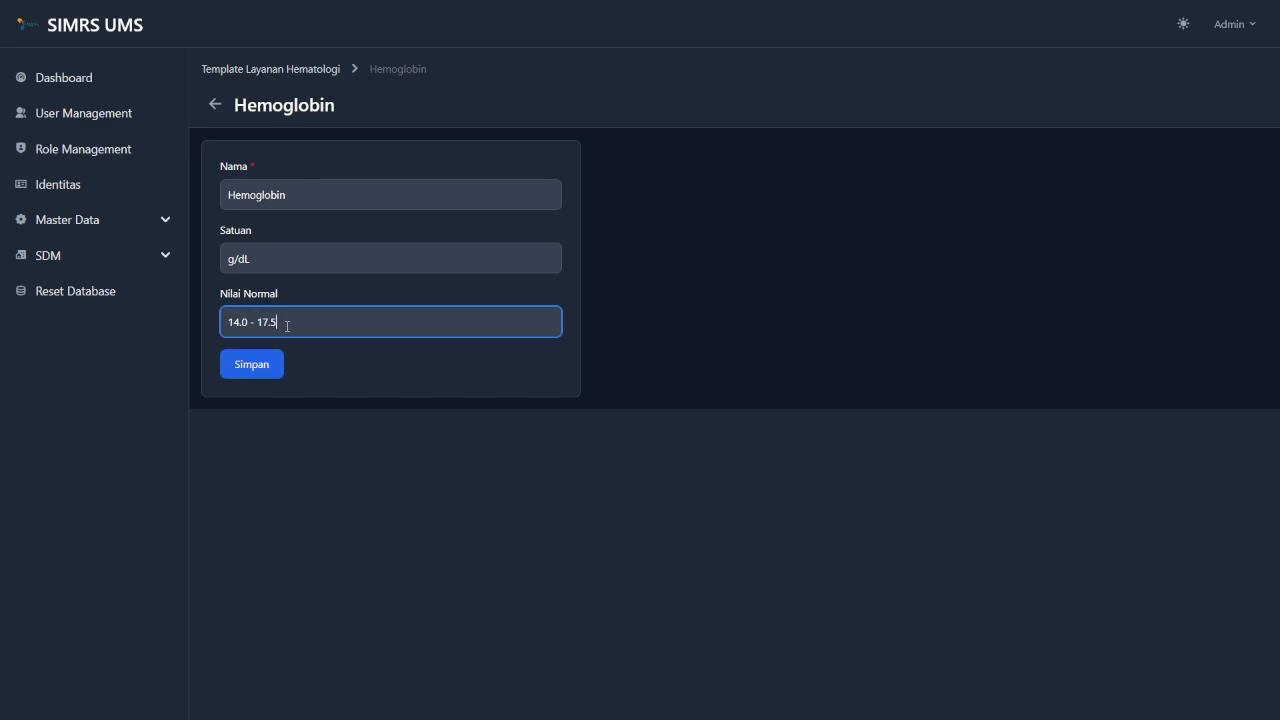
key(BackSpace)
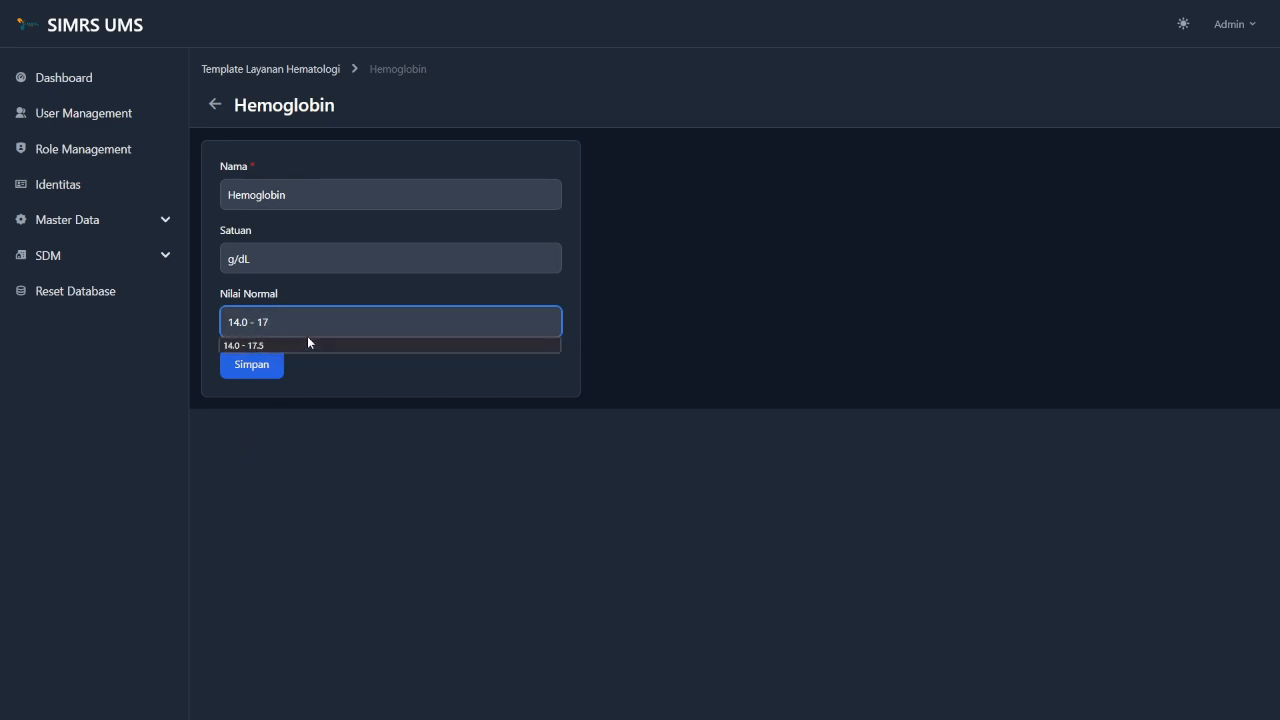
text(.0)
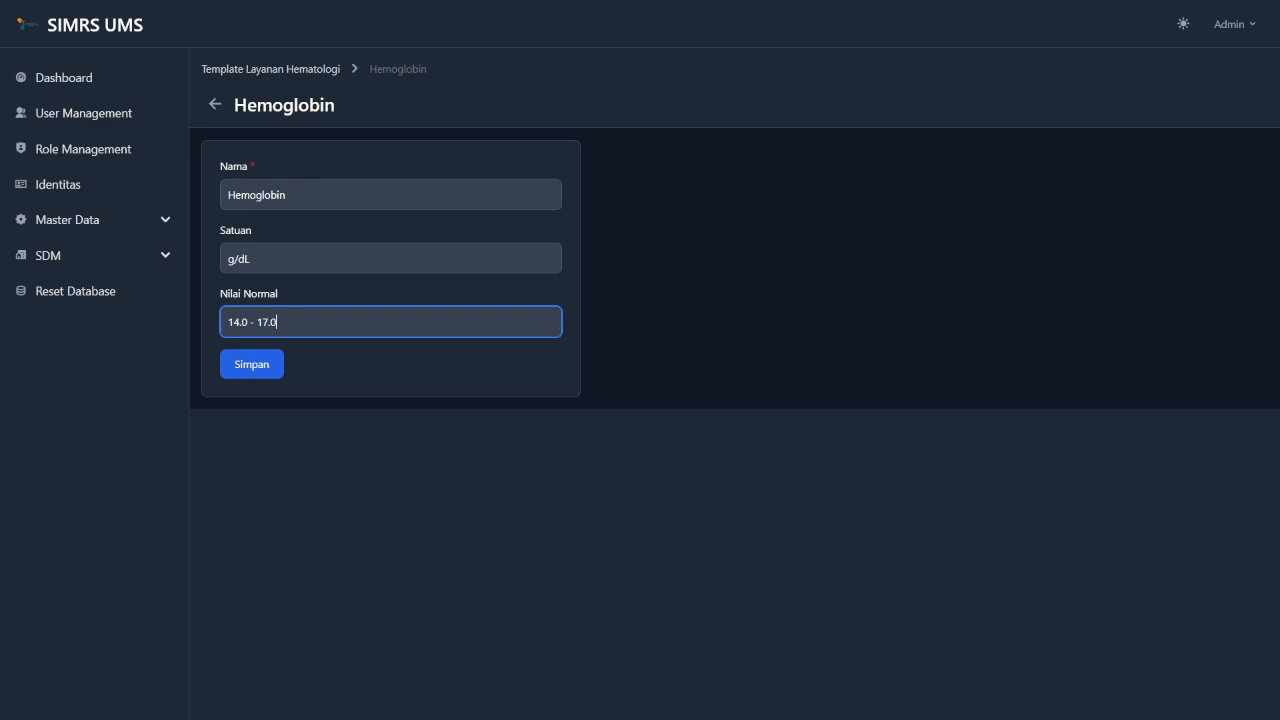
click(257, 365)
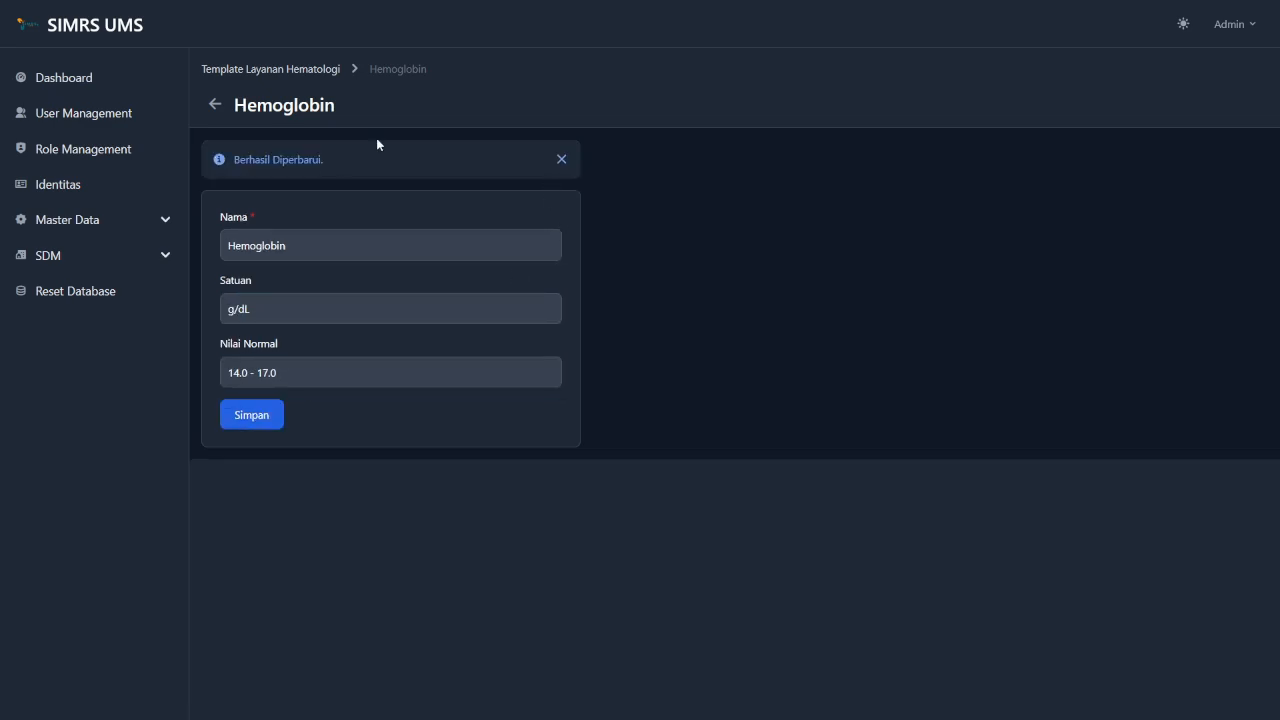
click(257, 77)
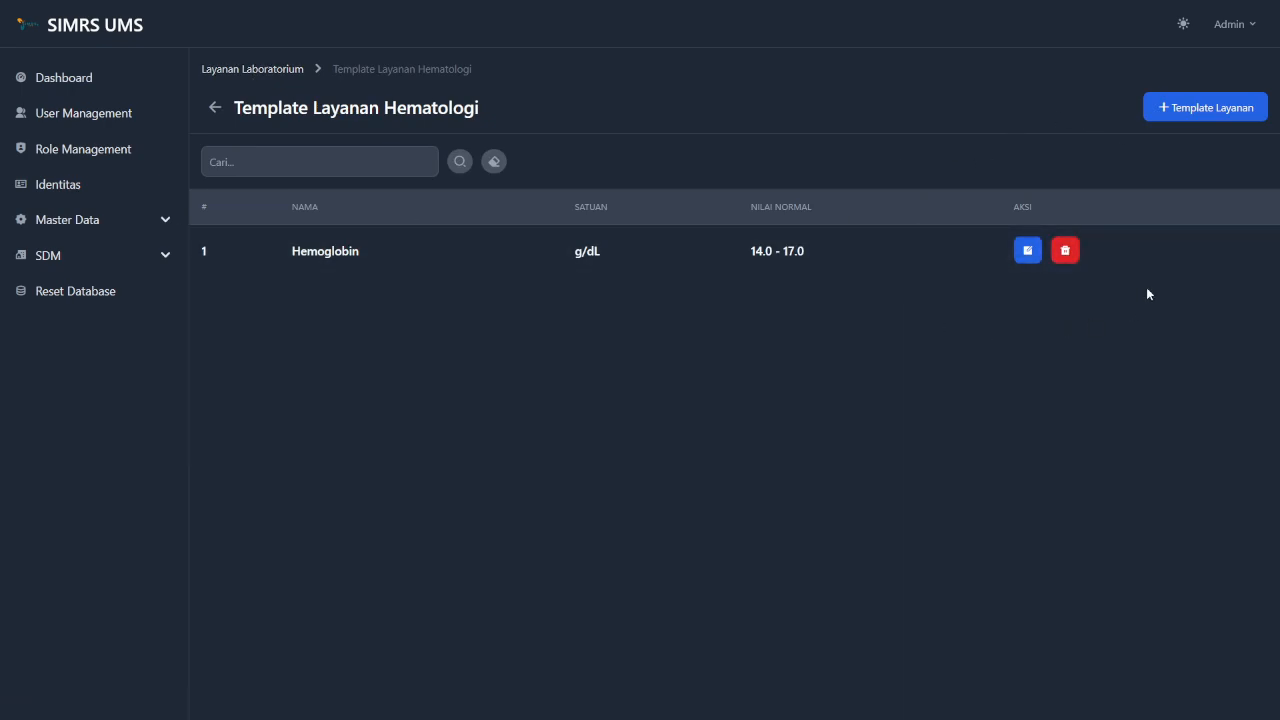
Cancel deleting the Hemoglobin template and go back to the laboratory services list.
click(1067, 254)
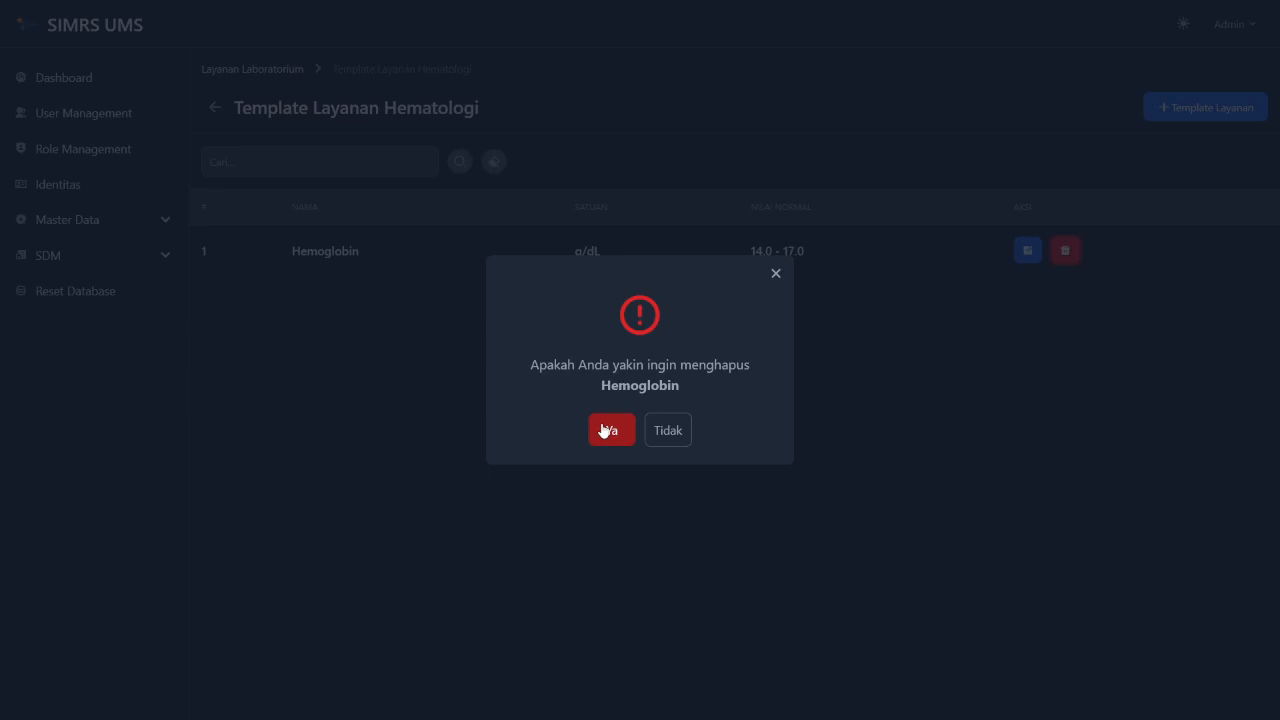
click(778, 274)
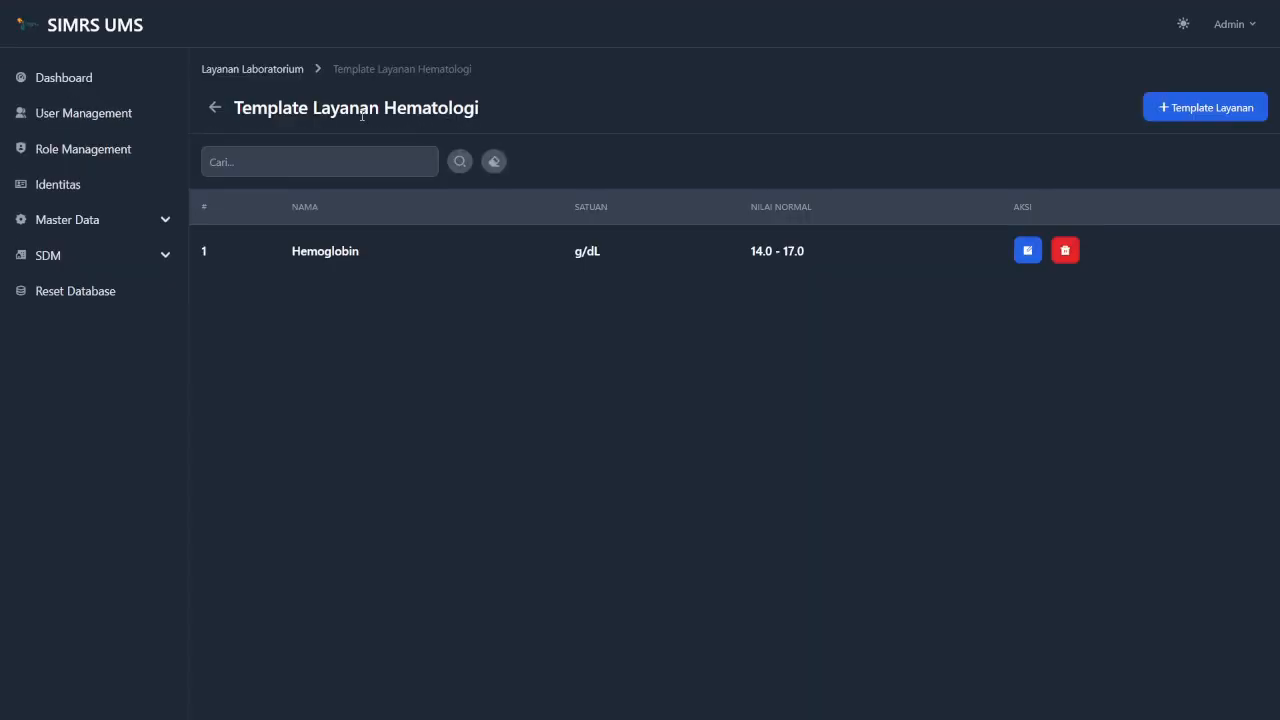
click(268, 70)
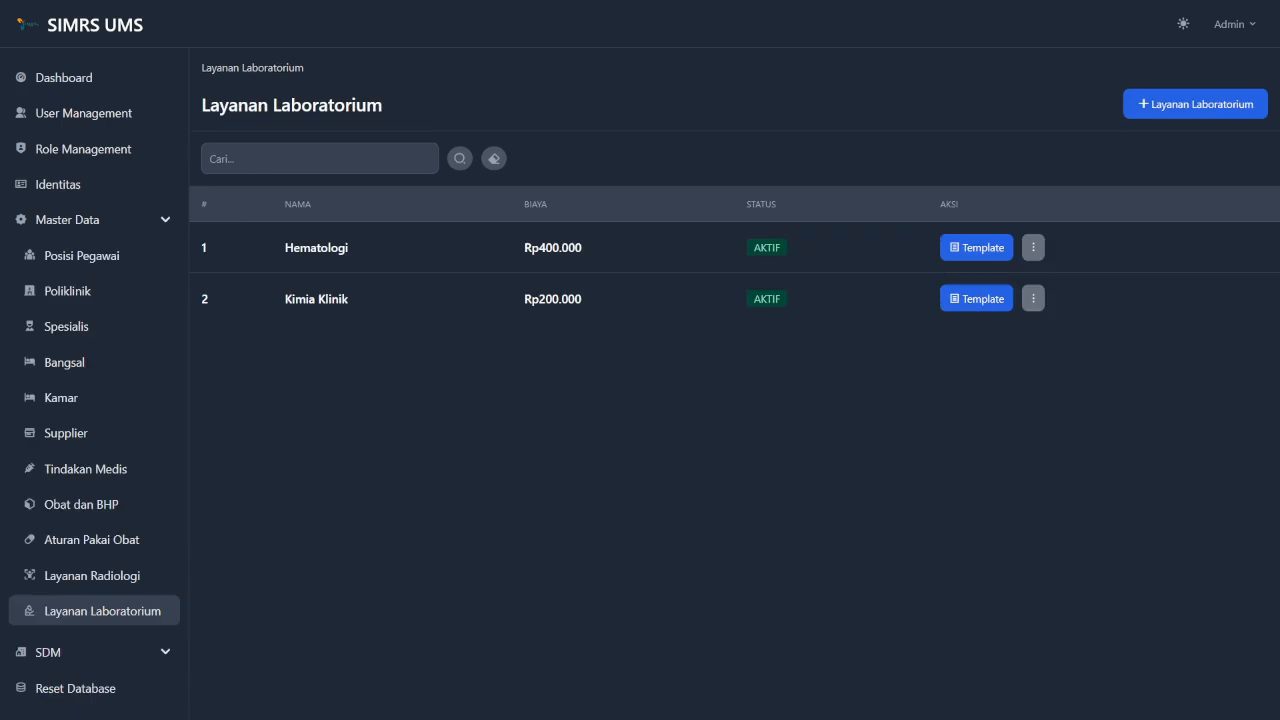
click(976, 248)
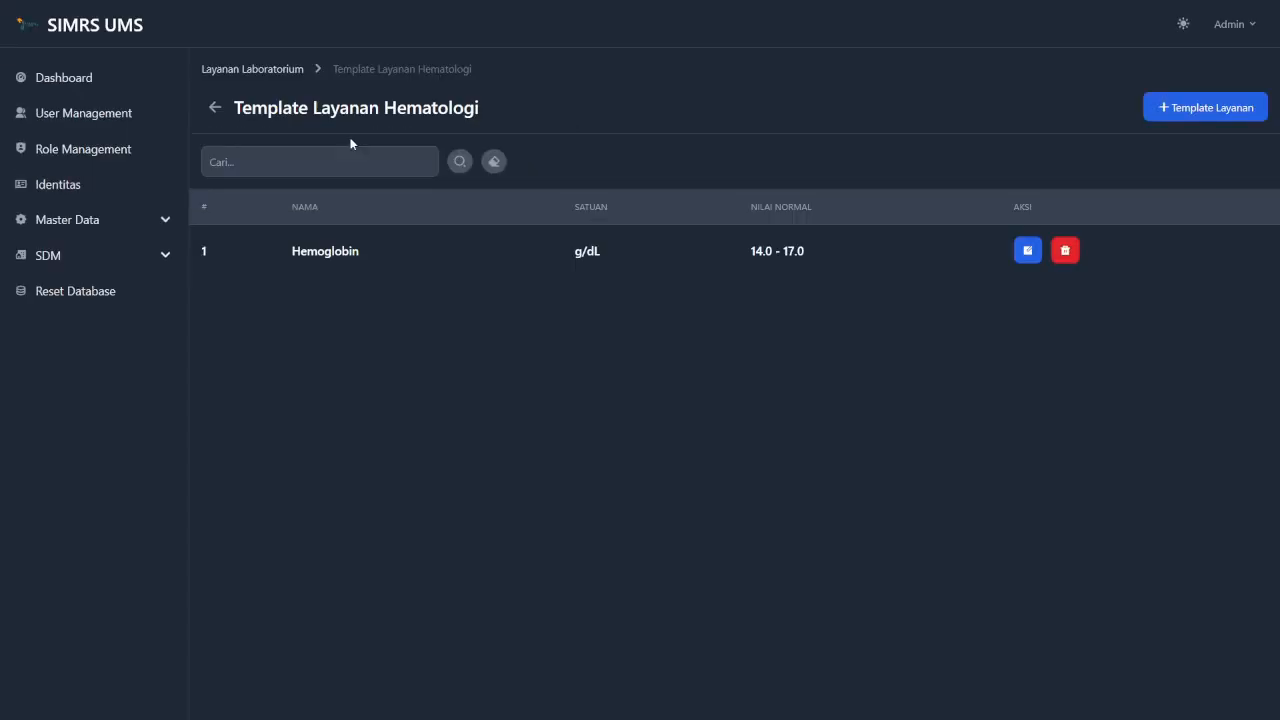
click(276, 68)
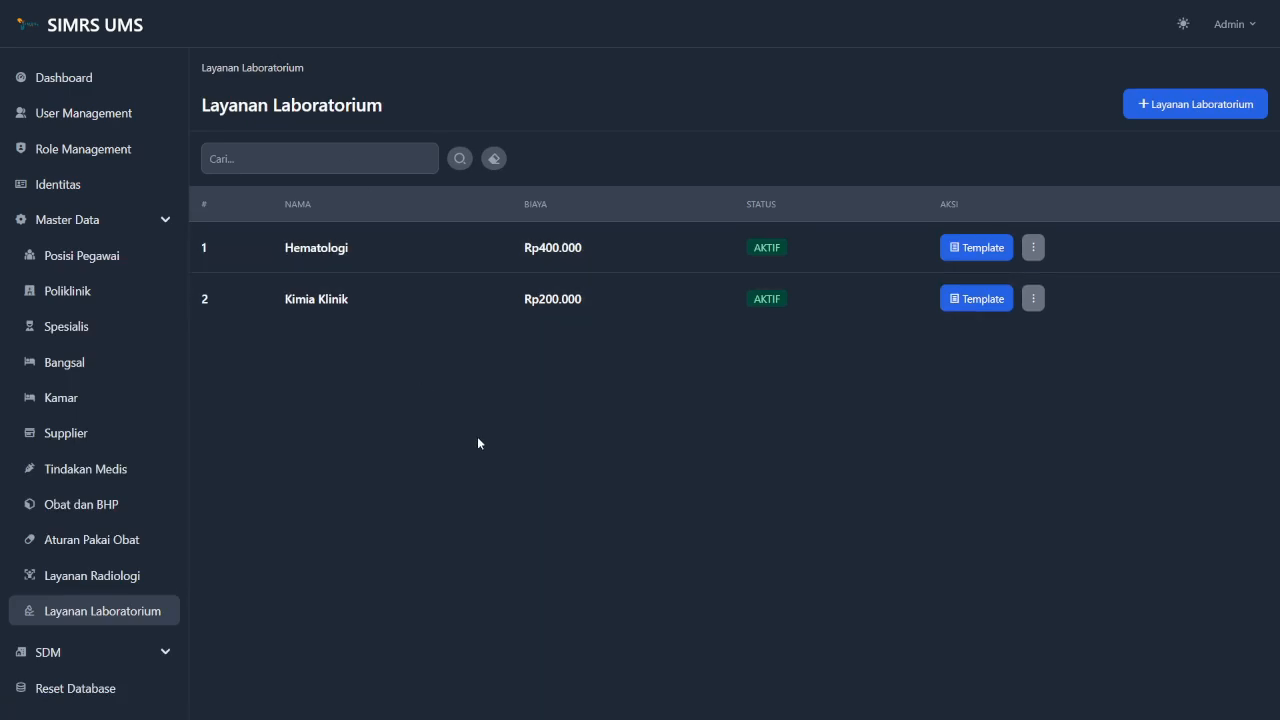
Edit Hematologi's cost from 400.000 to 300.000, save, and return to the list.
click(1035, 247)
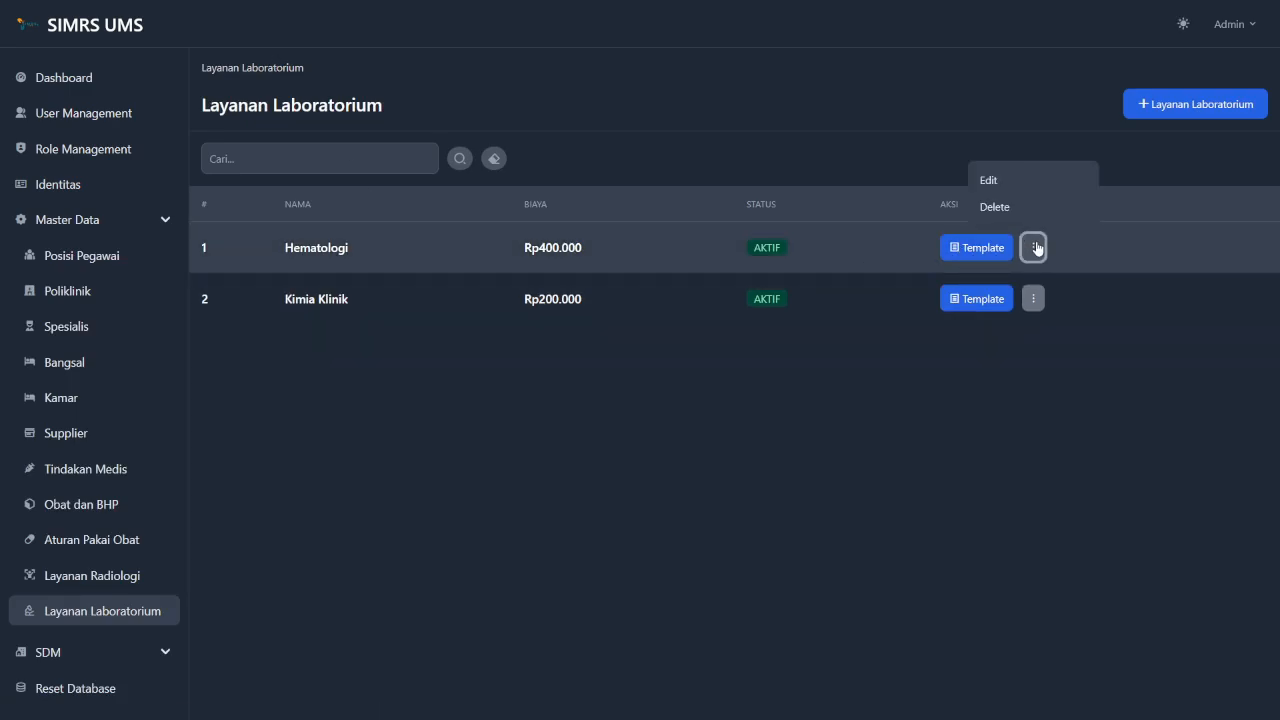
click(1001, 178)
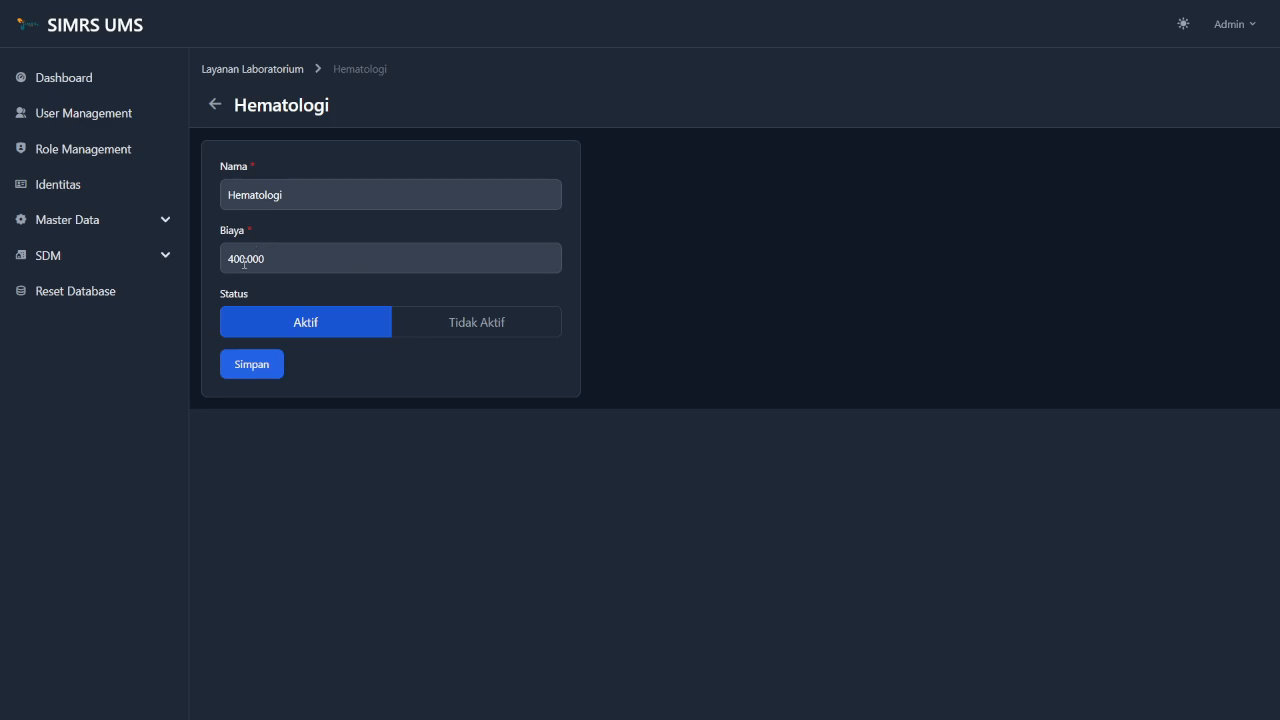
click(233, 259)
key(BackSpace)
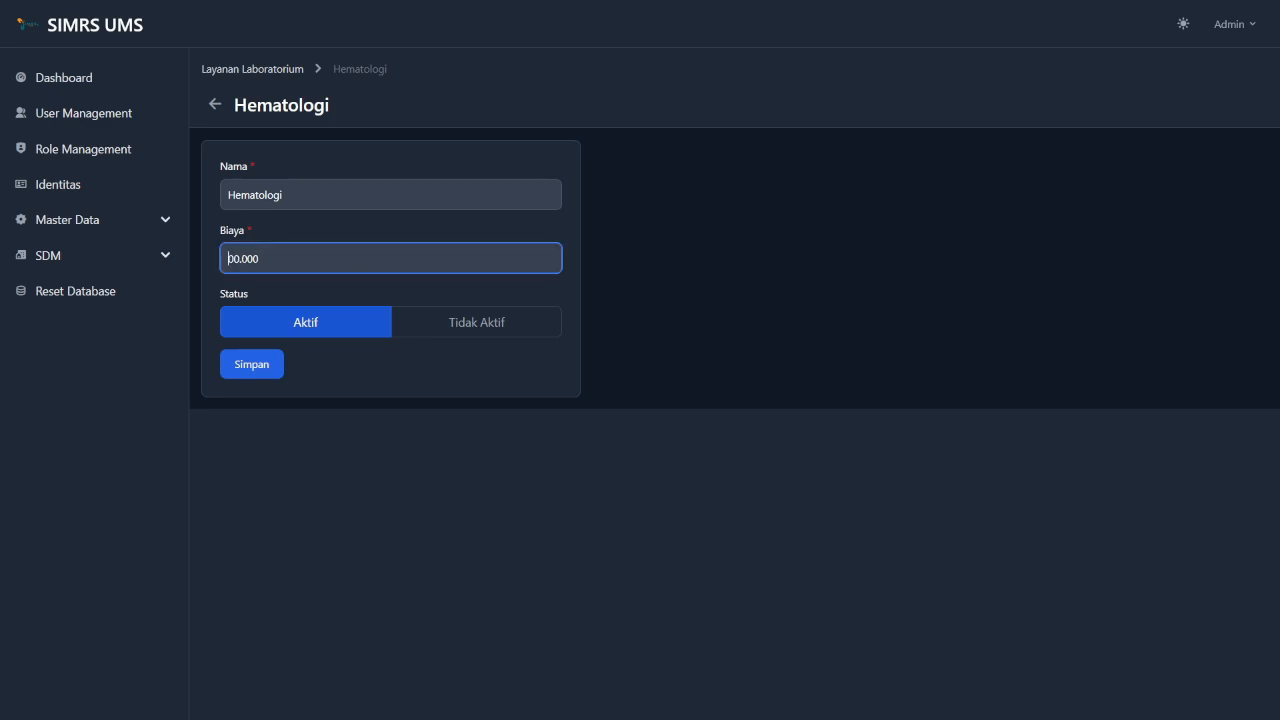
text(3)
click(340, 384)
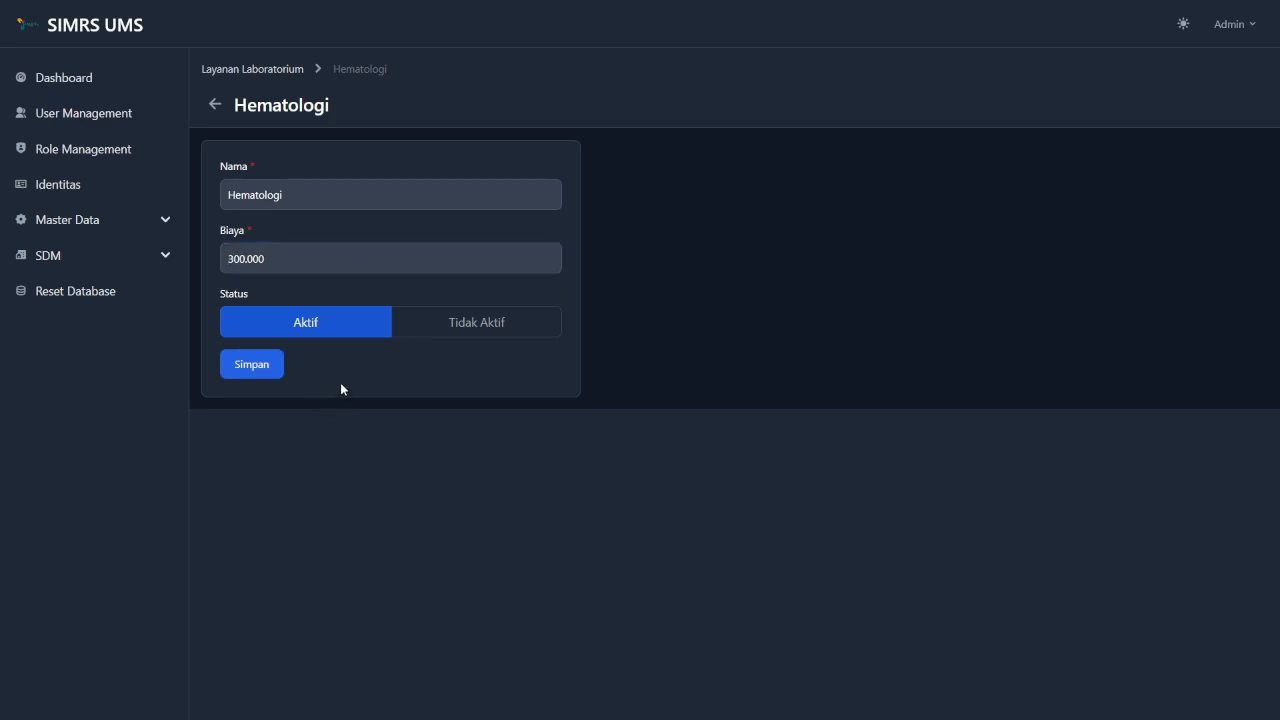
click(244, 367)
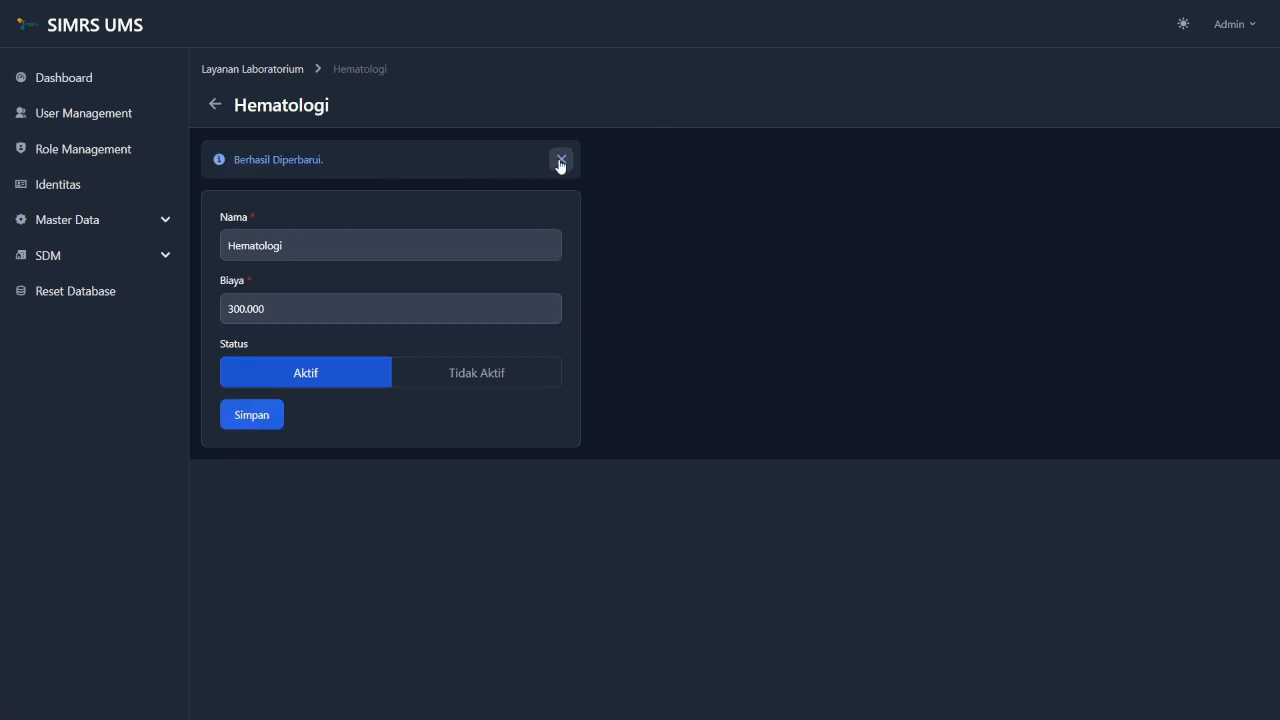
click(561, 160)
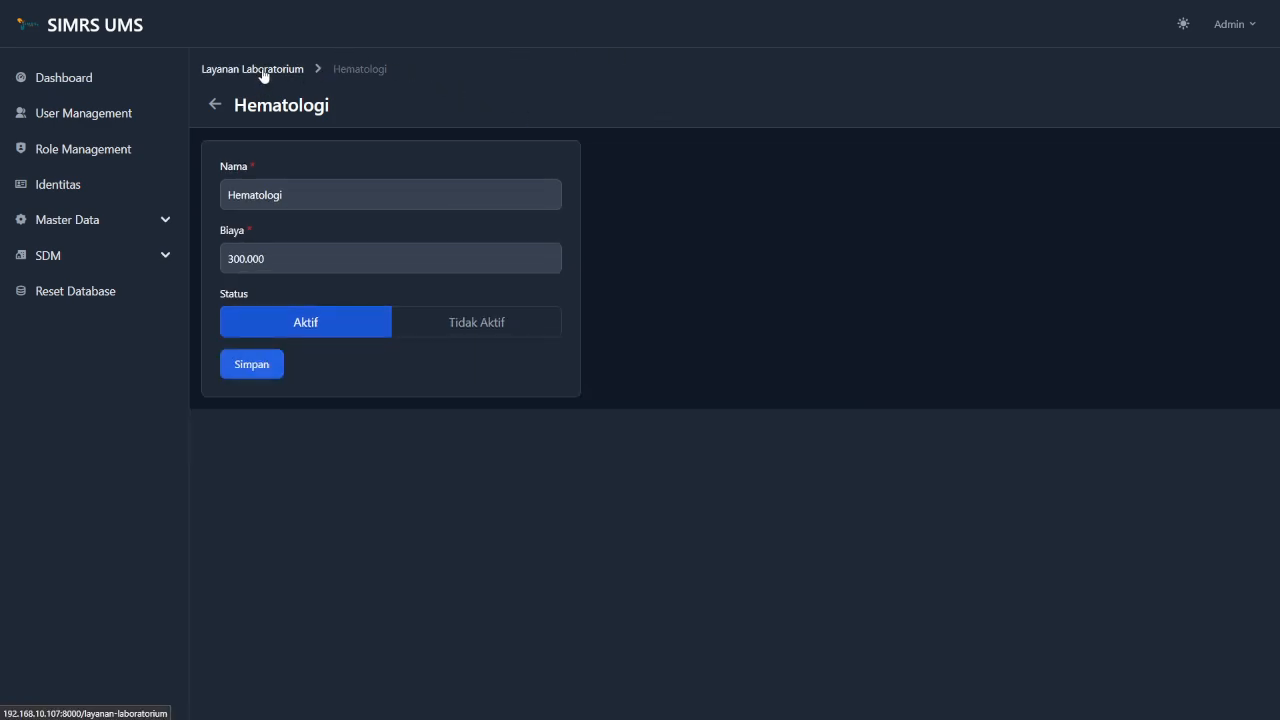
click(263, 72)
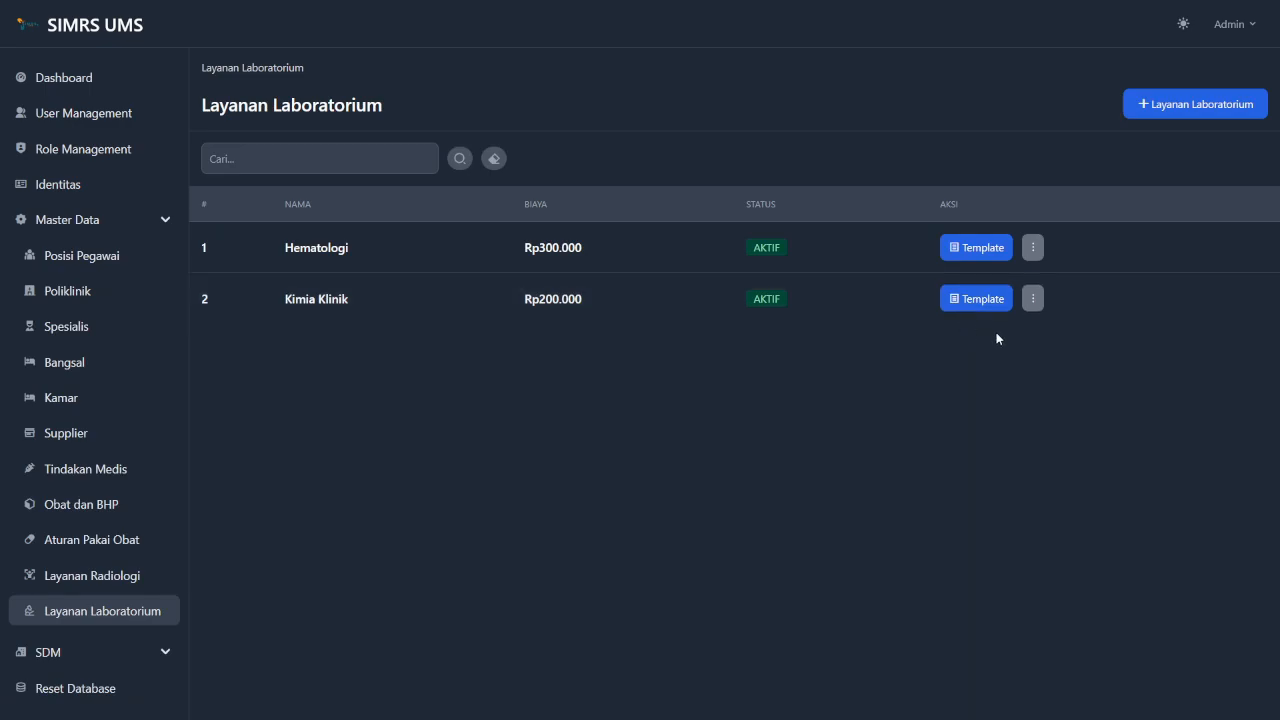
Delete the Kimia Klinik service and dismiss the Berhasil Dihapus notice.
click(1031, 299)
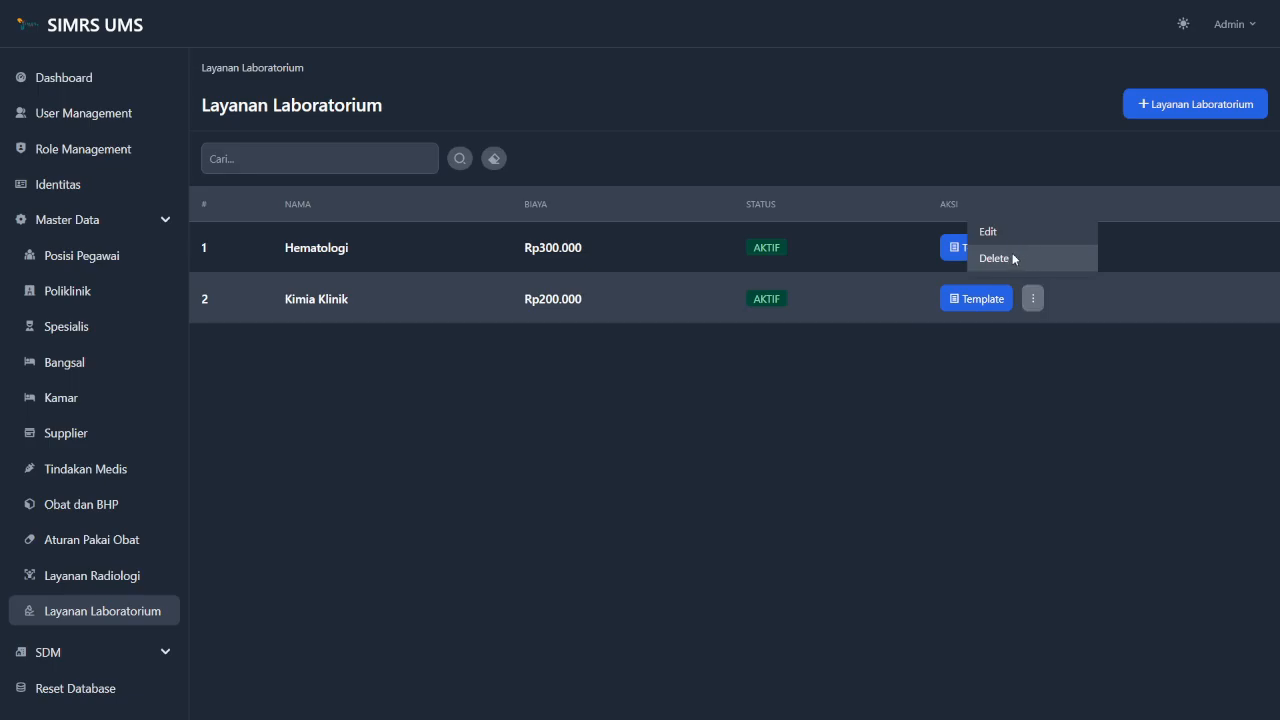
click(1016, 259)
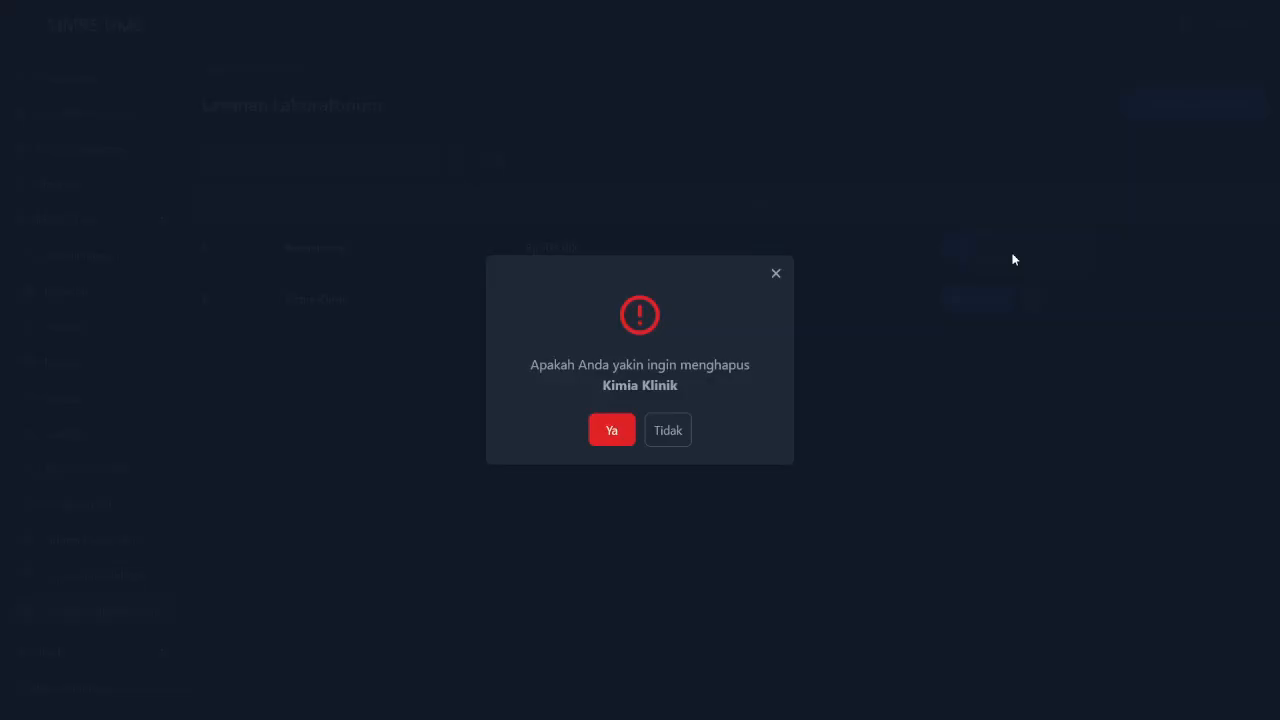
click(610, 432)
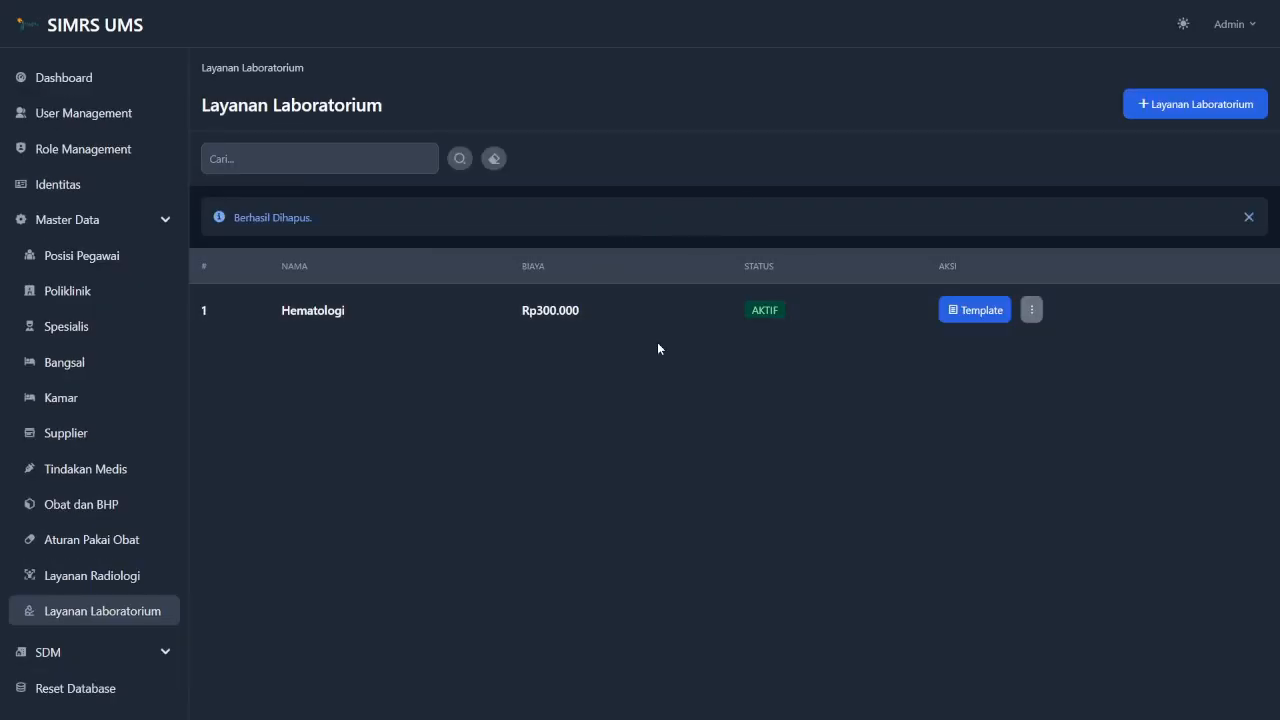
click(1246, 218)
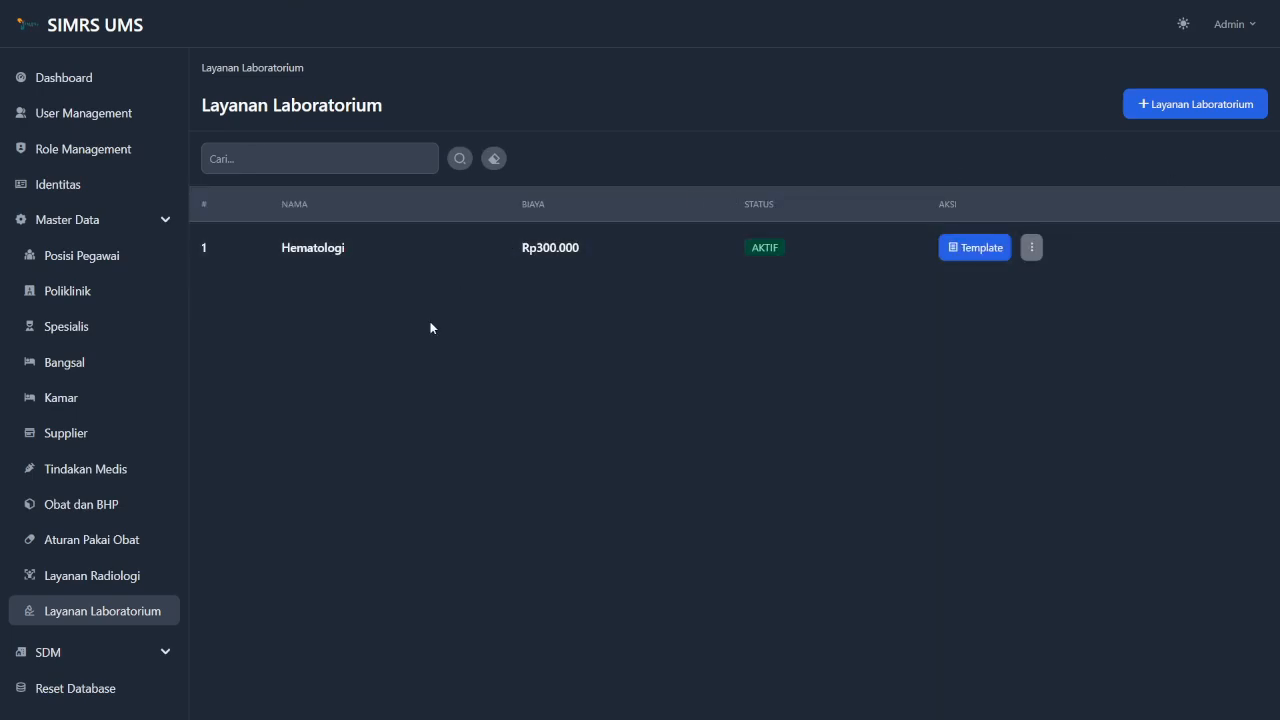
click(310, 158)
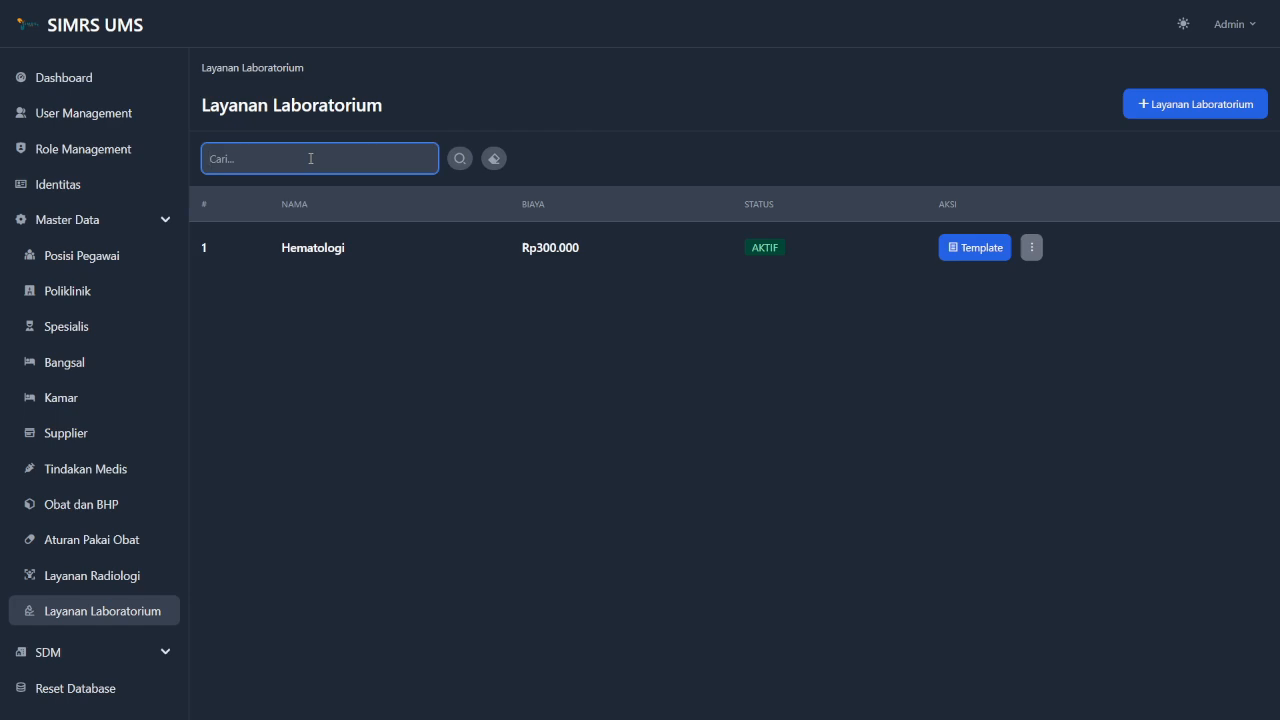
click(310, 158)
click(353, 337)
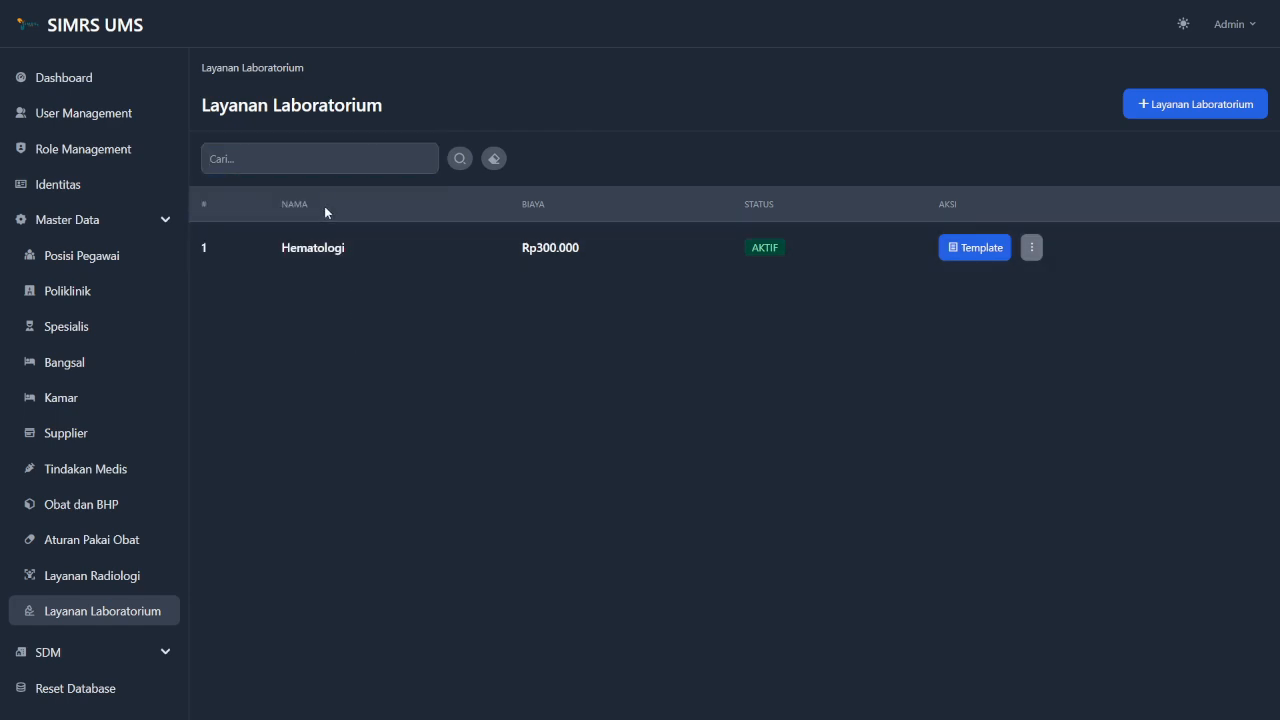
click(310, 155)
text(hematologi)
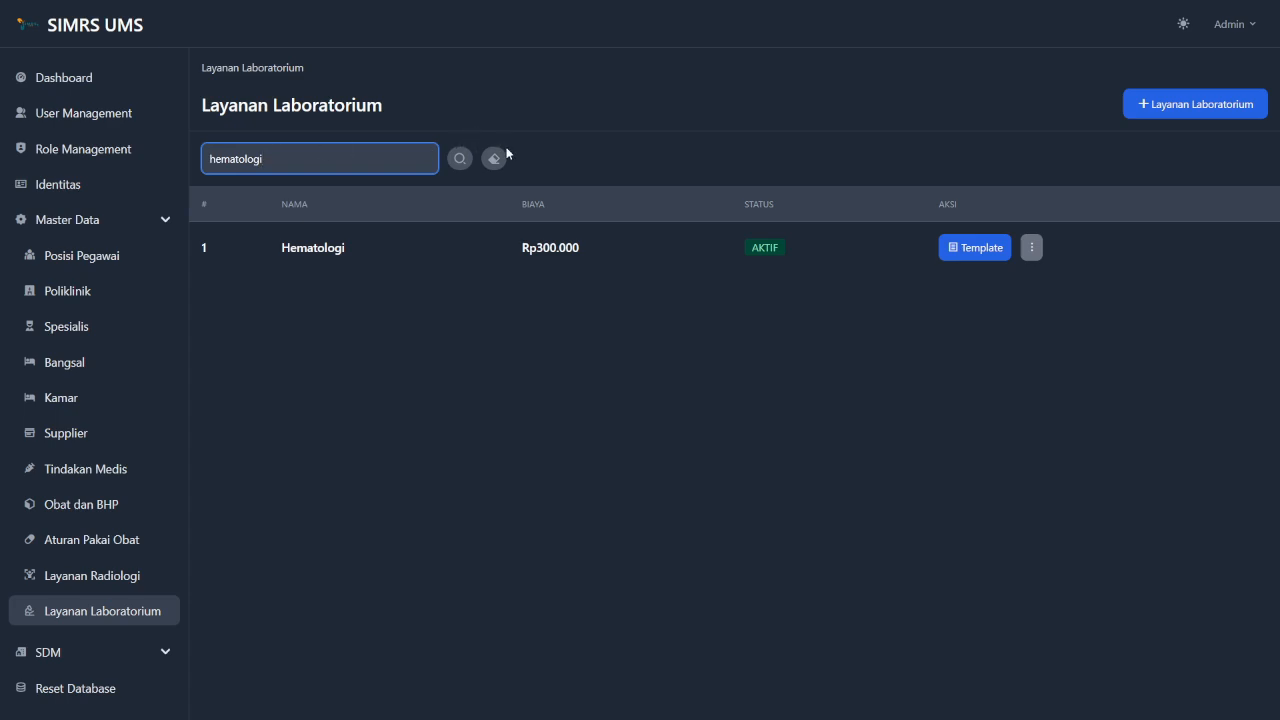
click(460, 160)
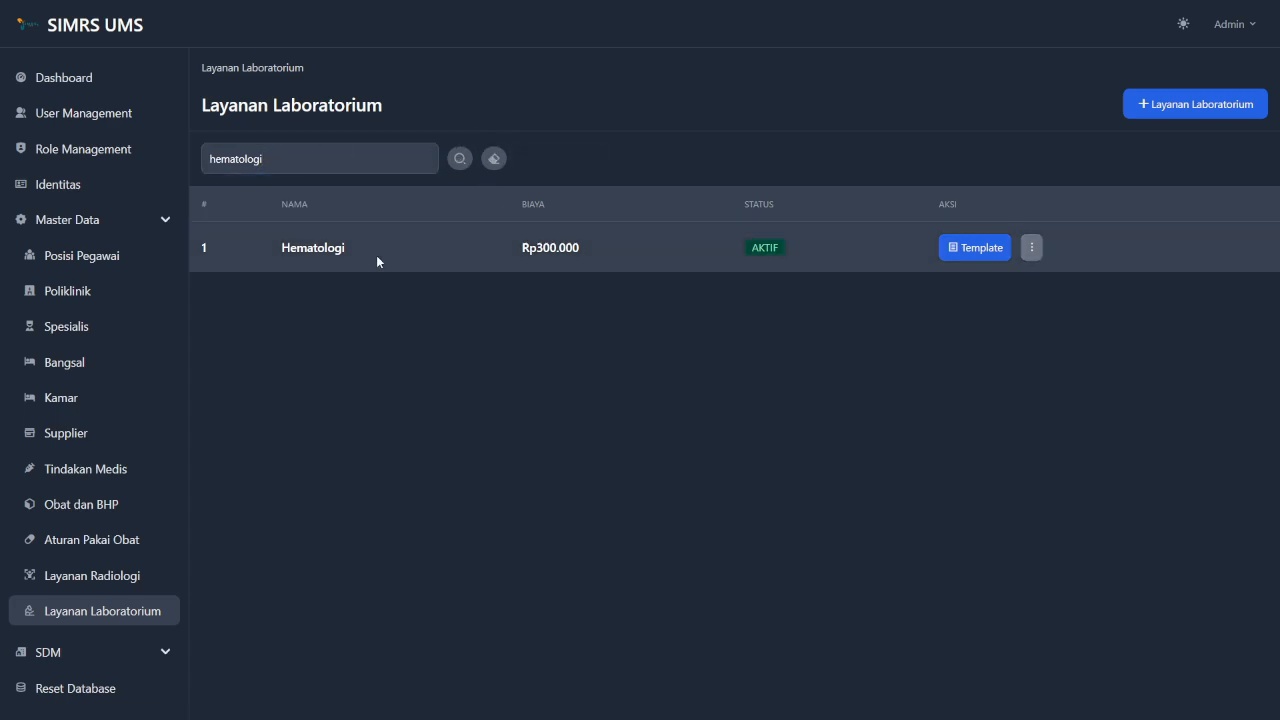
click(494, 159)
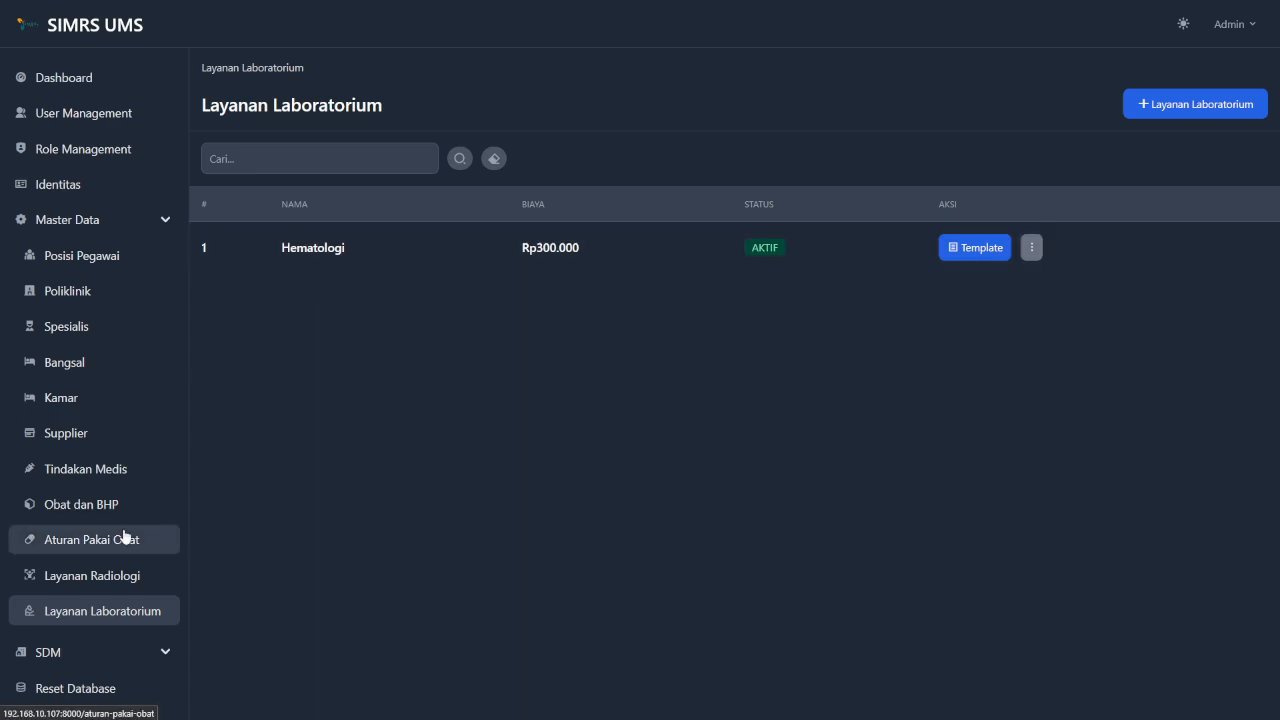
Expand SDM, collapse Master Data in the sidebar, and go to Kelola Pegawai.
click(111, 652)
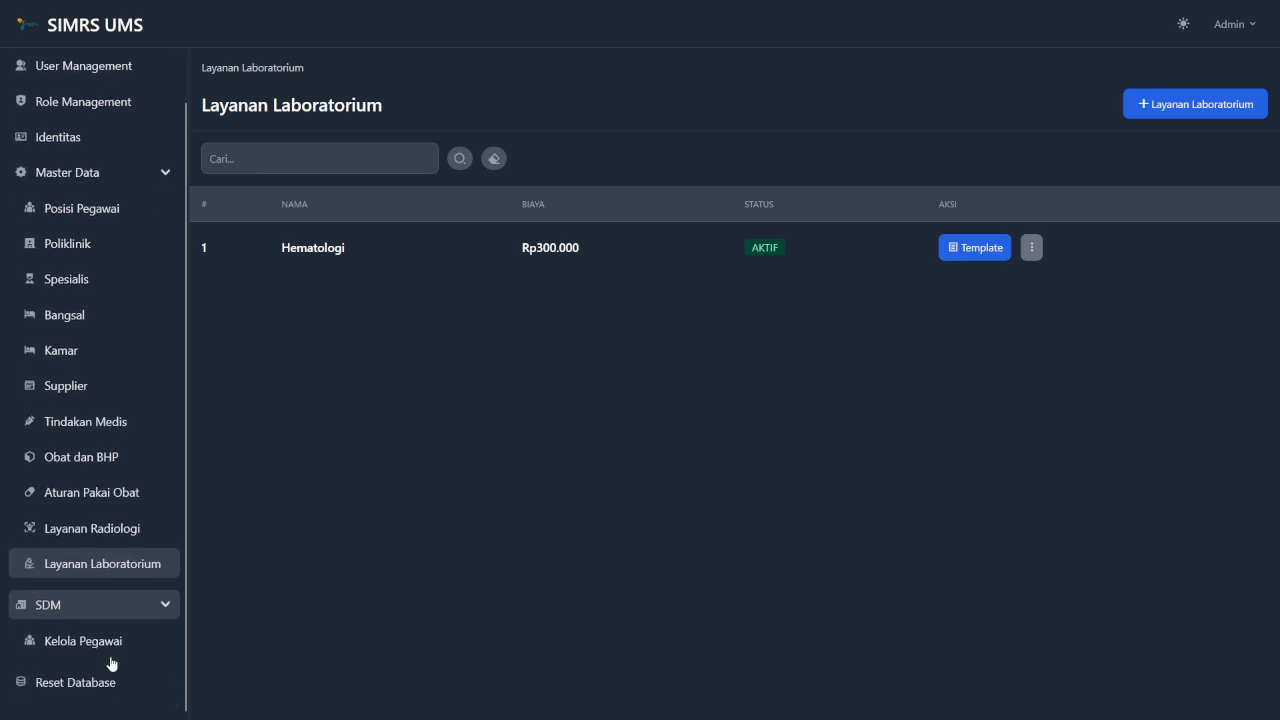
click(122, 176)
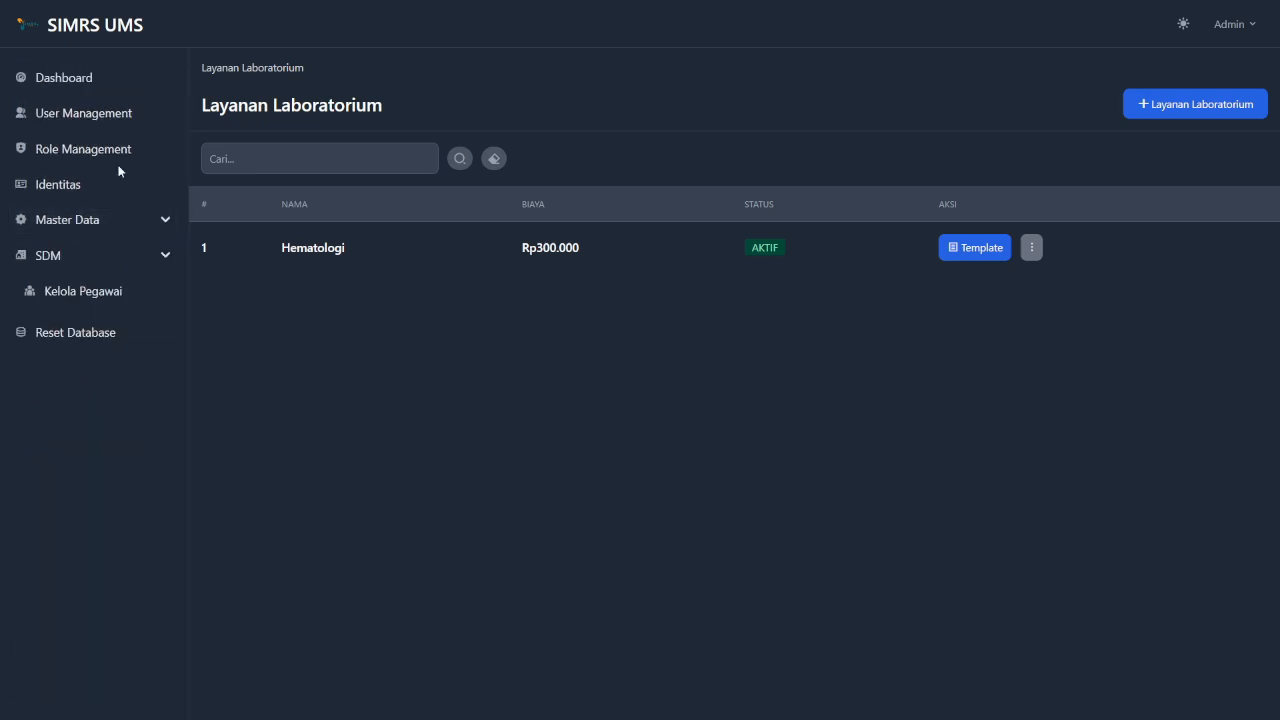
click(108, 303)
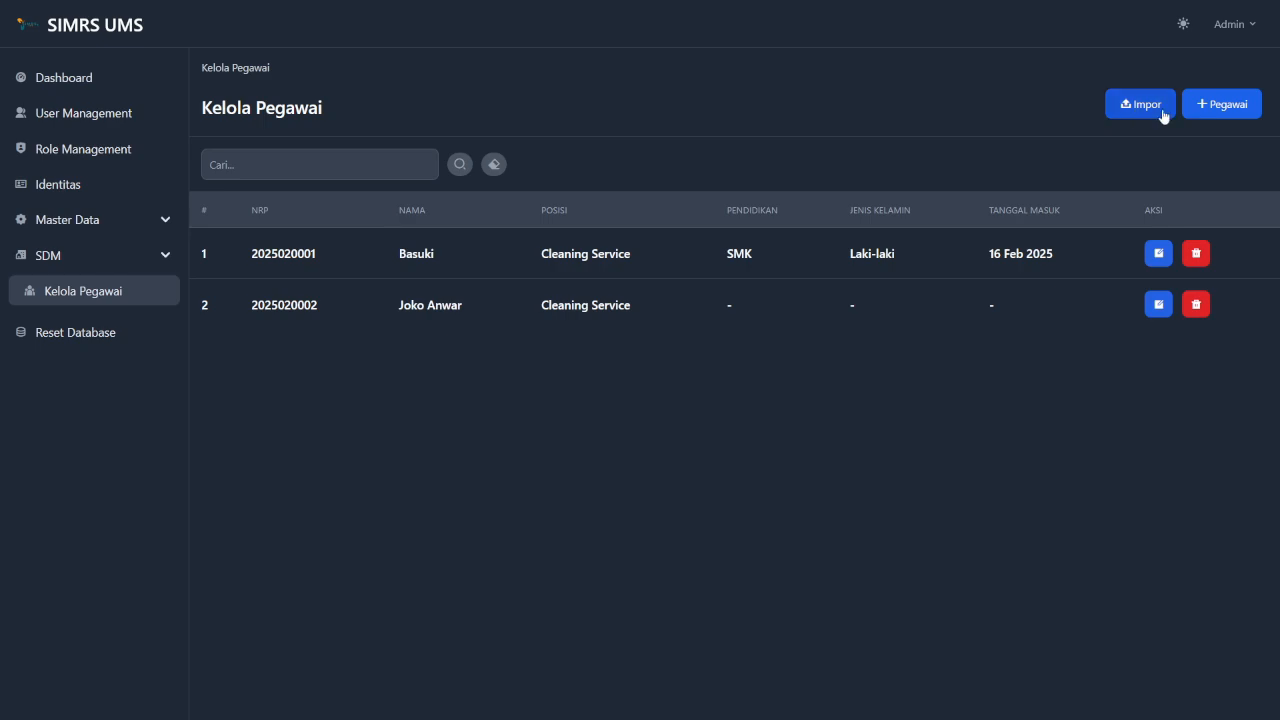
Start a new employee record and fill in the employee's full name from the autofill suggestion.
click(1221, 109)
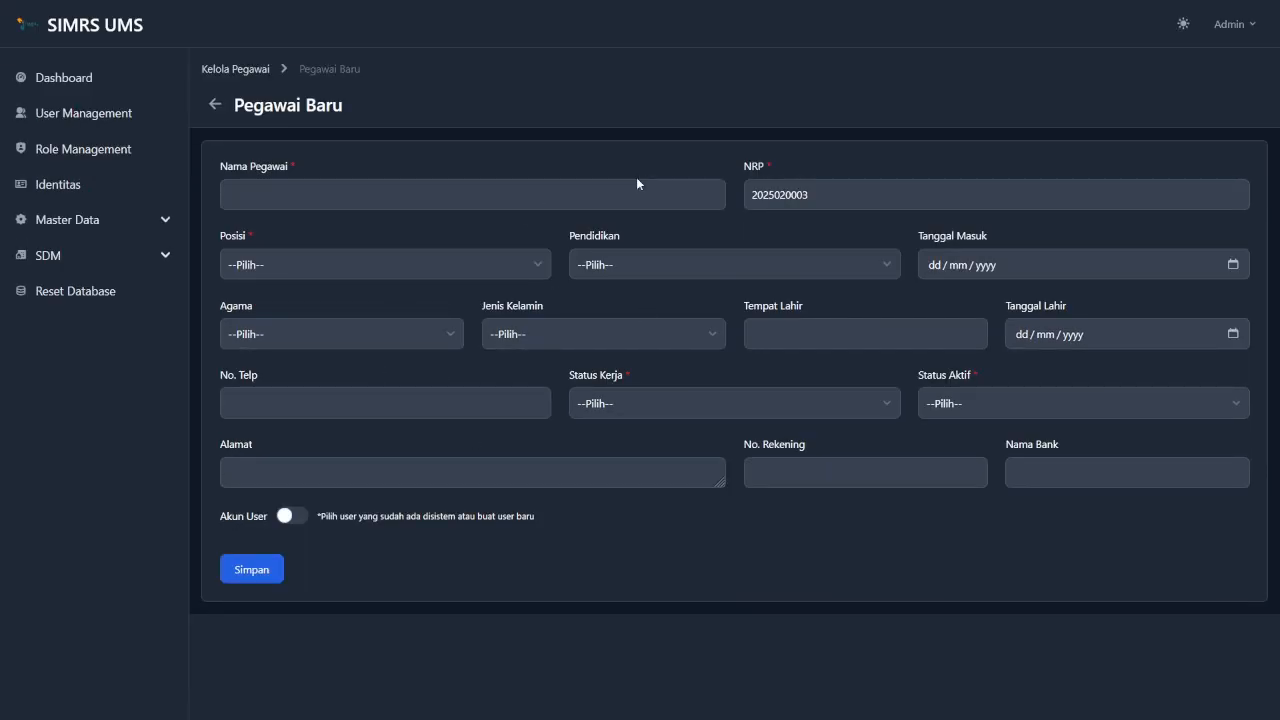
click(298, 167)
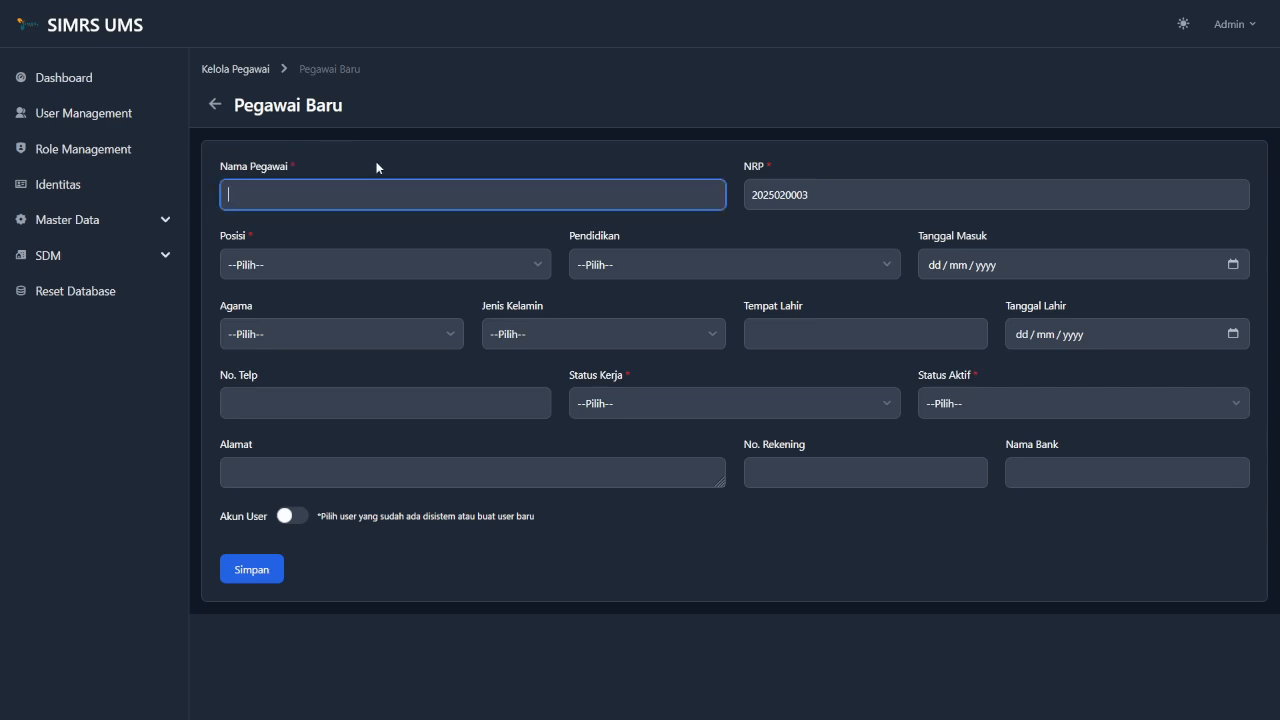
click(313, 201)
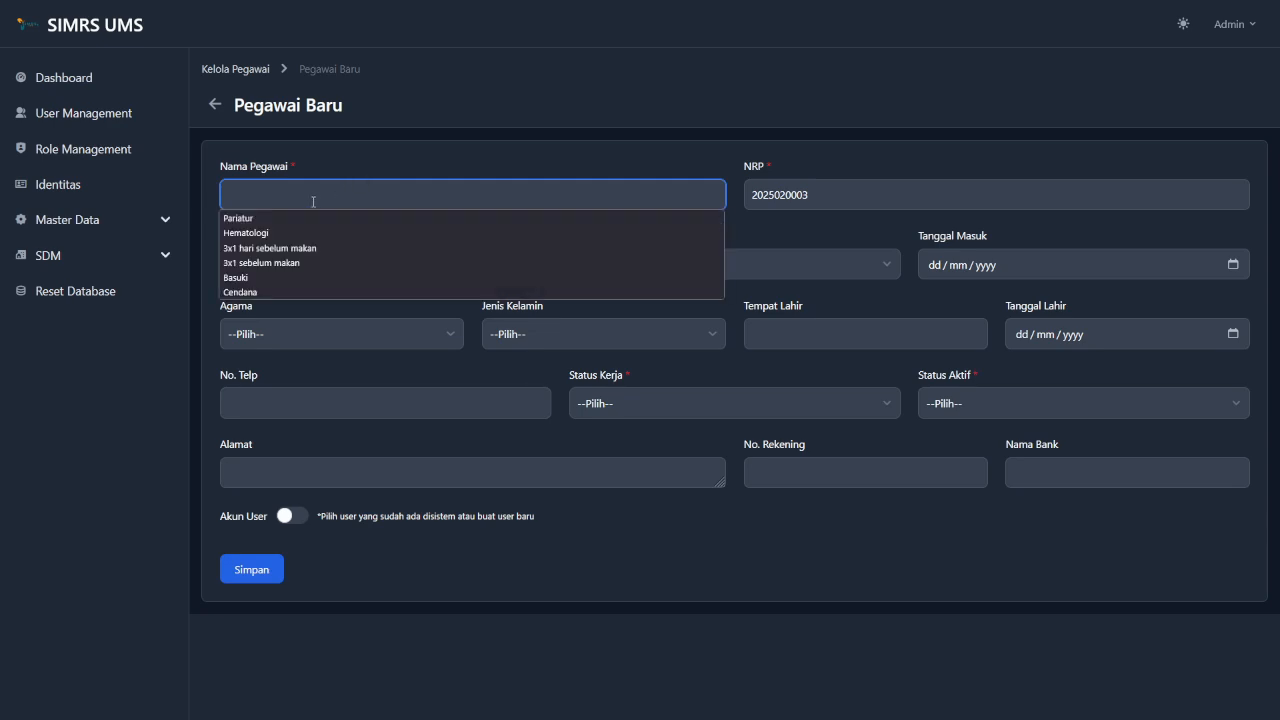
text(Bambang)
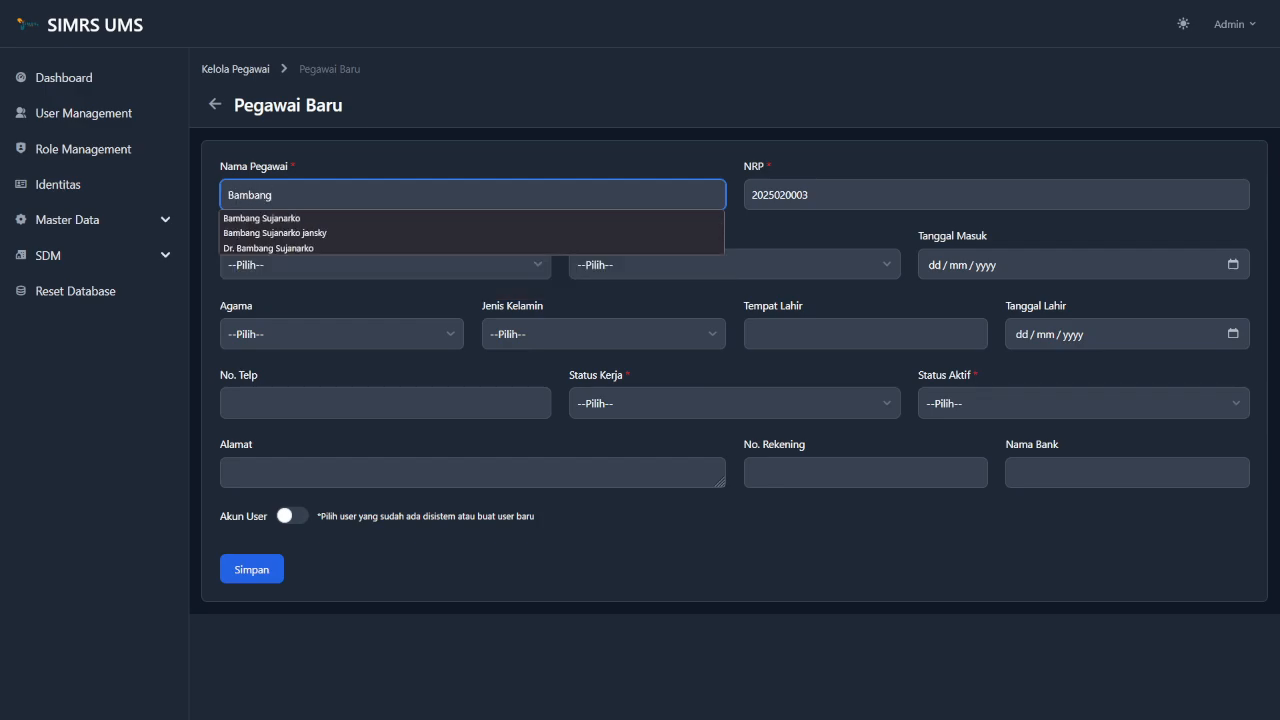
key(Down)
key(Return)
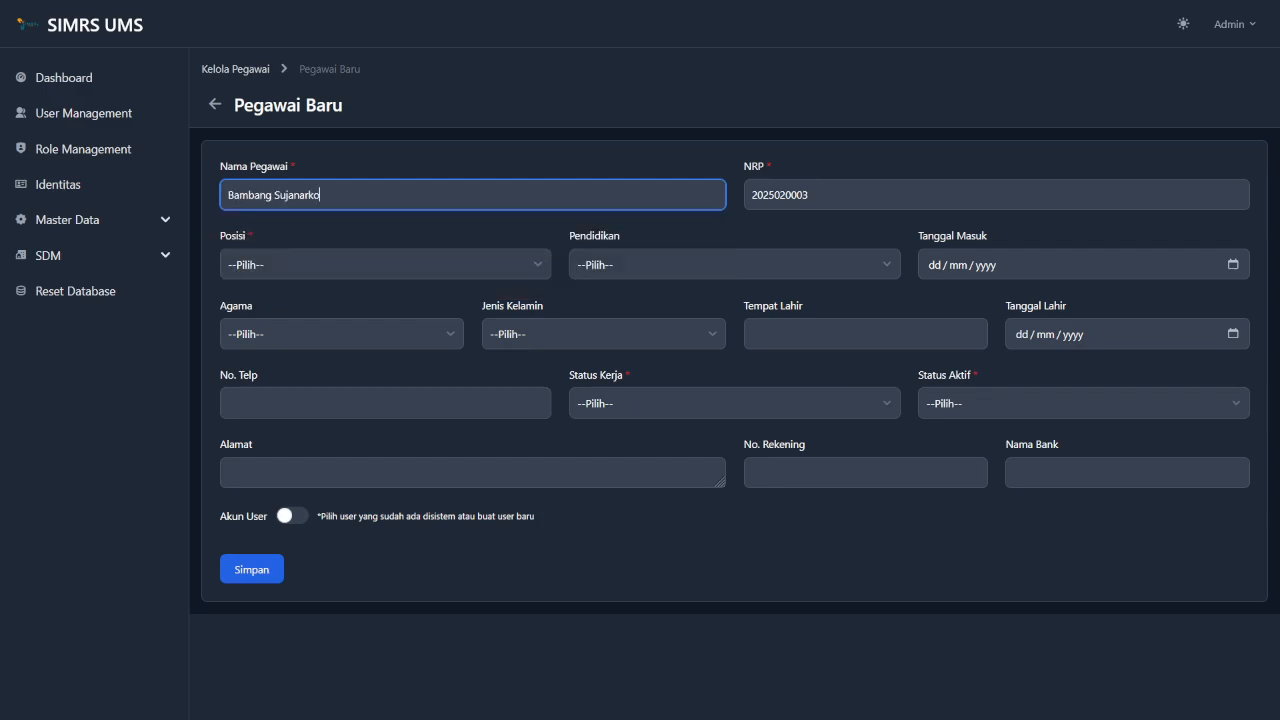
click(767, 191)
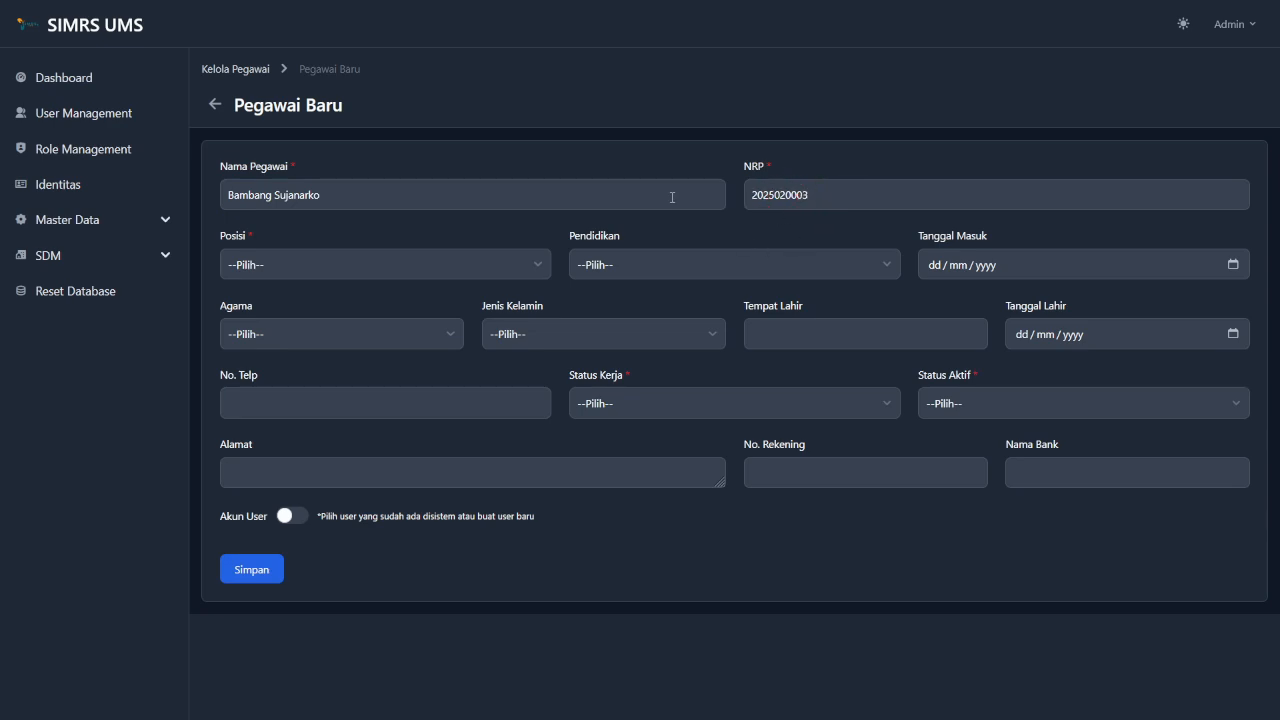
Set position to Cleaning Service, education to SMK and start date to 16/02/2025.
click(462, 269)
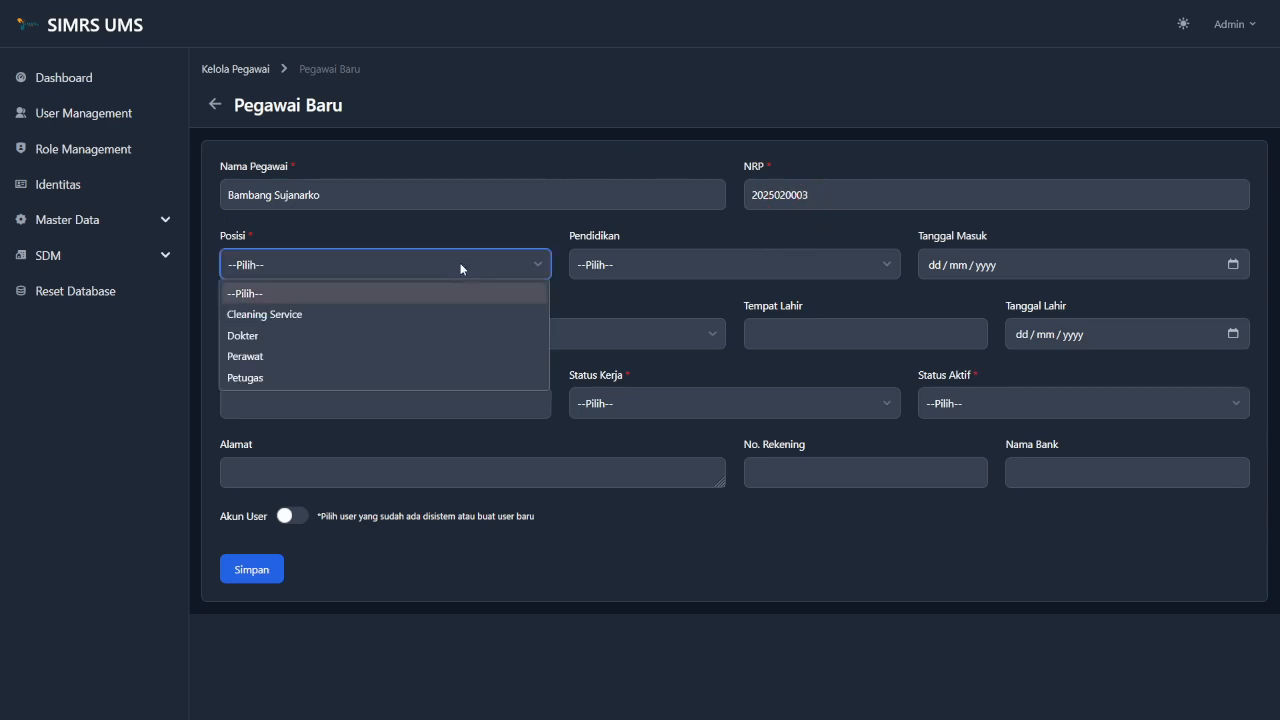
click(415, 314)
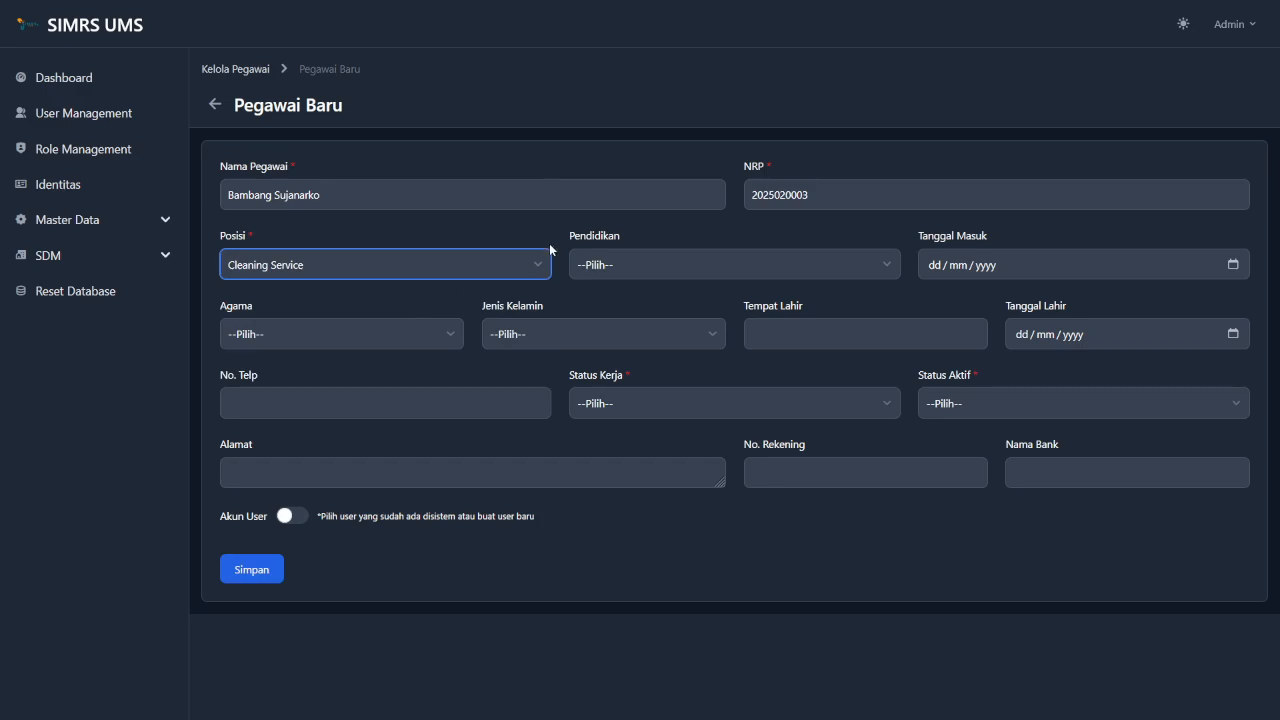
key(Tab)
click(617, 265)
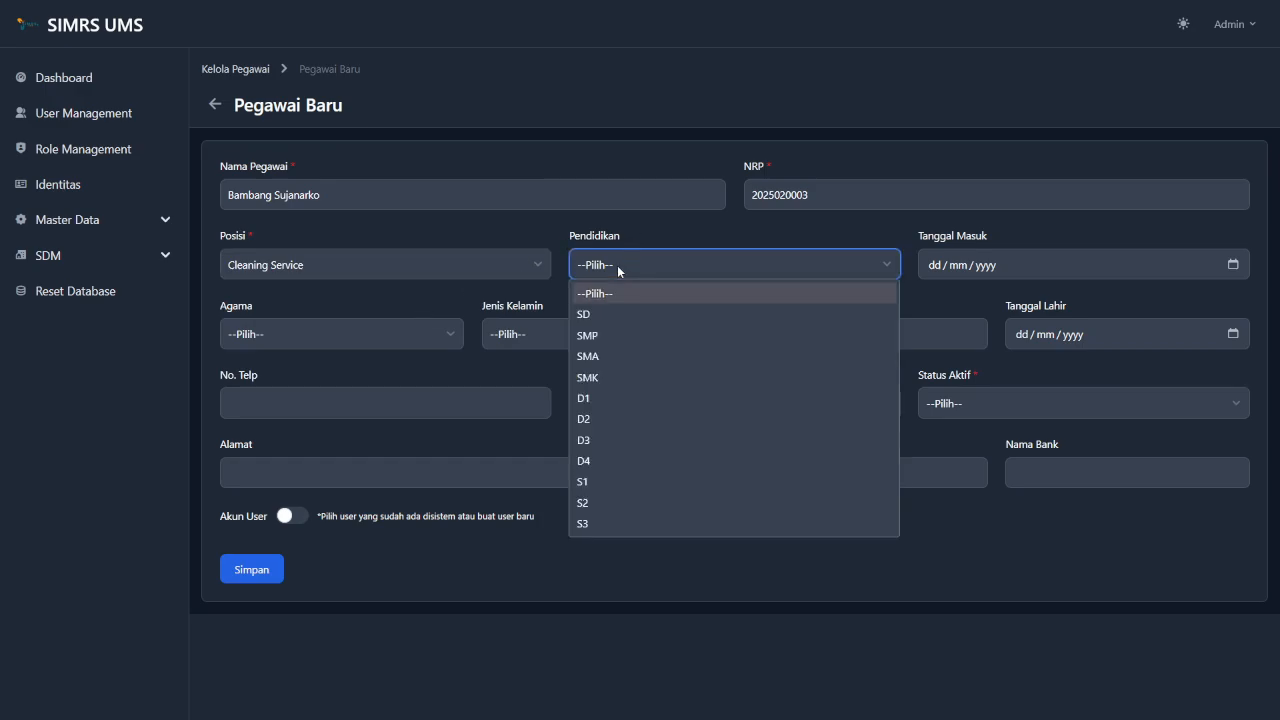
click(608, 380)
click(1233, 264)
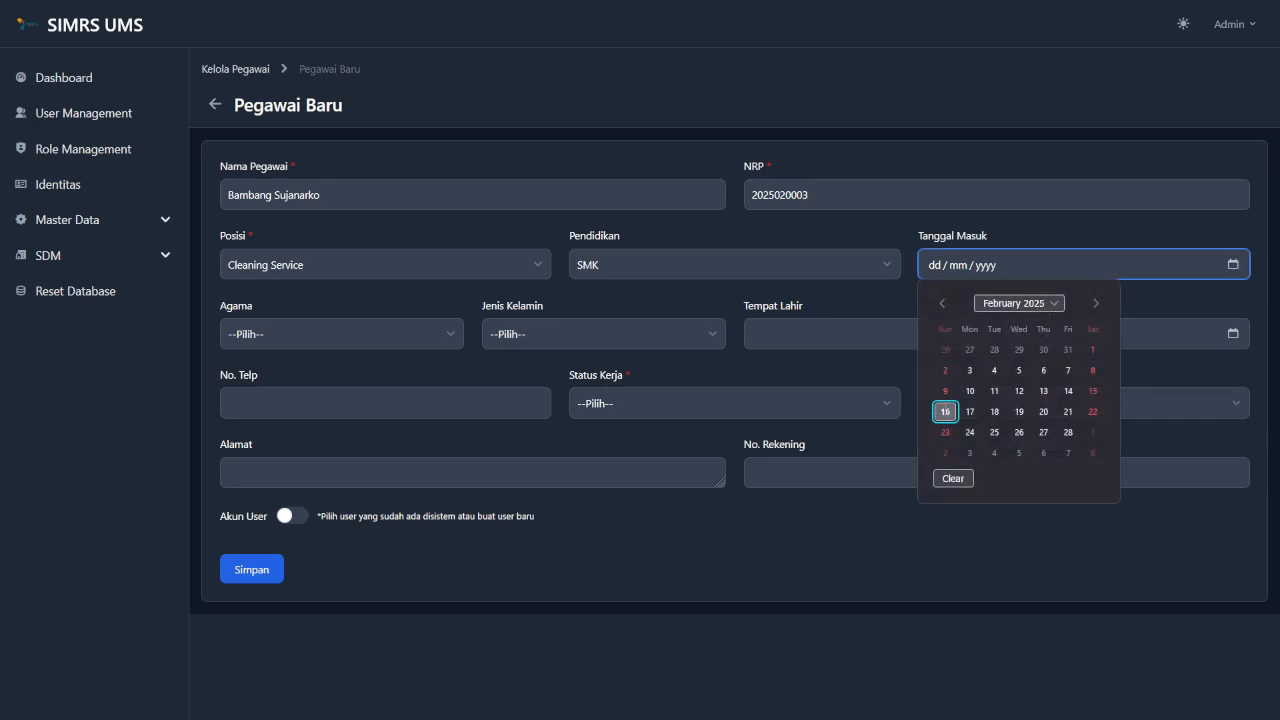
click(945, 411)
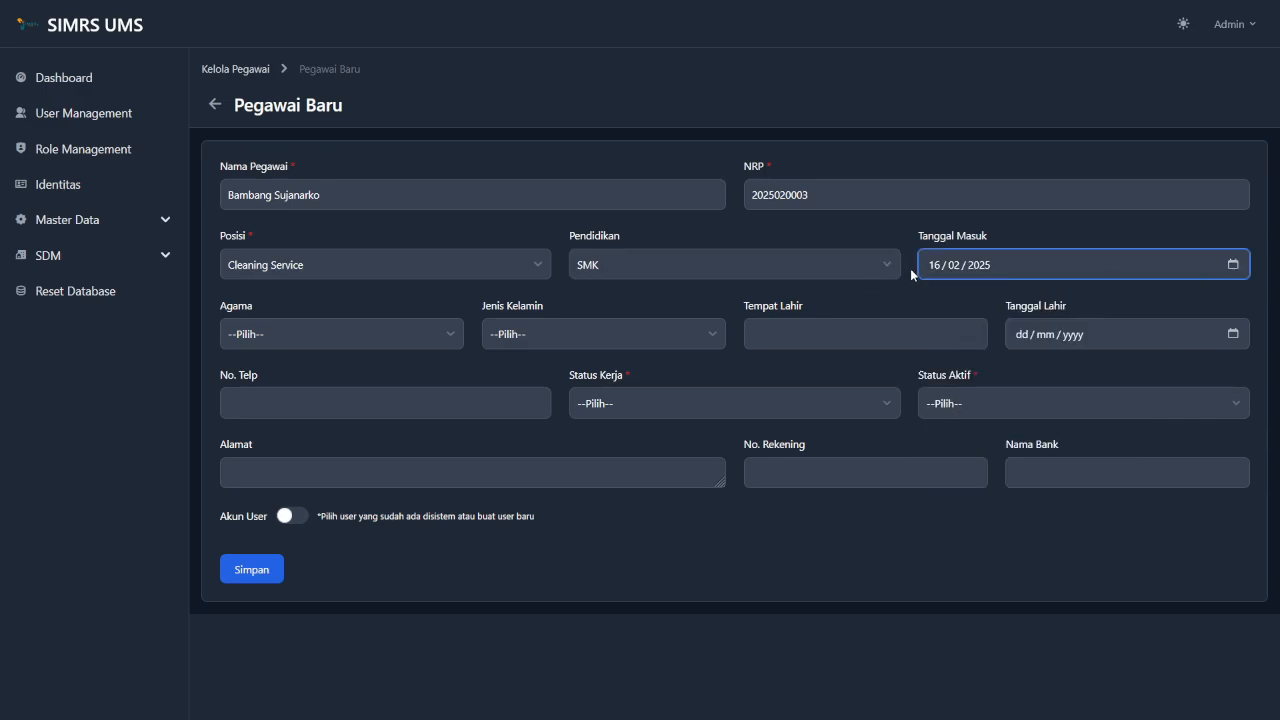
Set religion to Islam, gender to Laki-laki and birthplace to Sukoharjo.
click(419, 330)
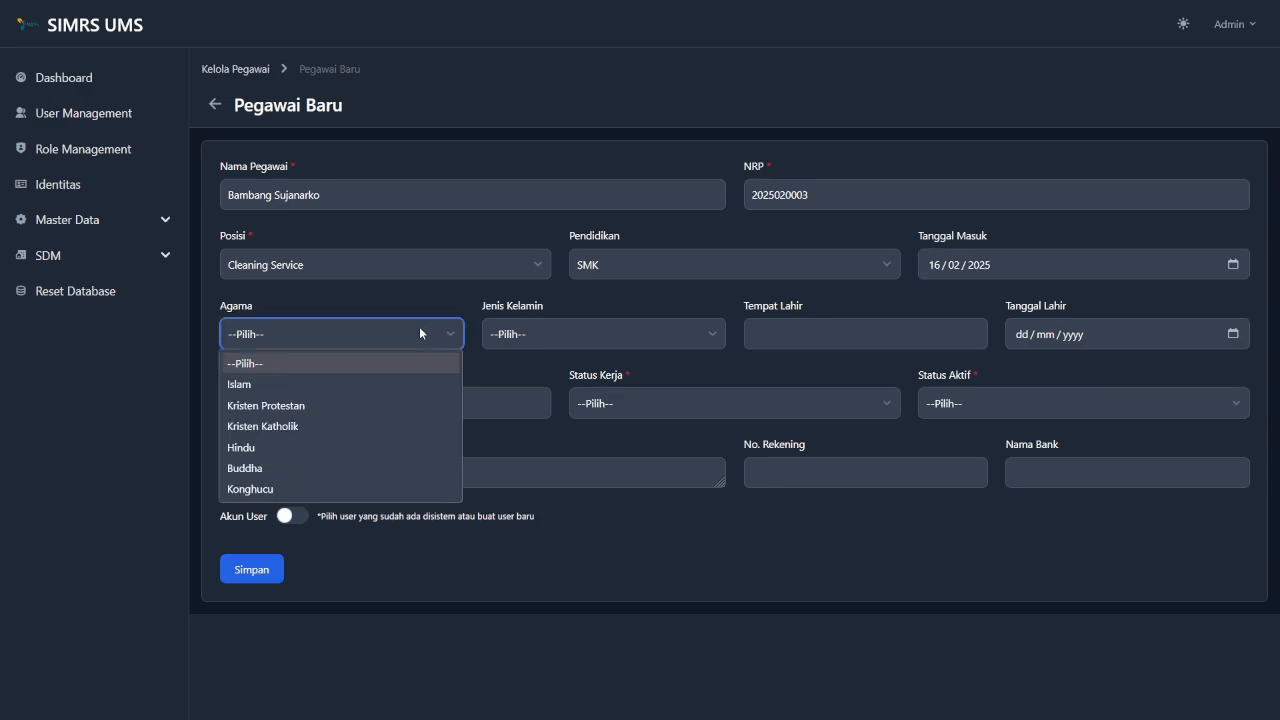
click(353, 388)
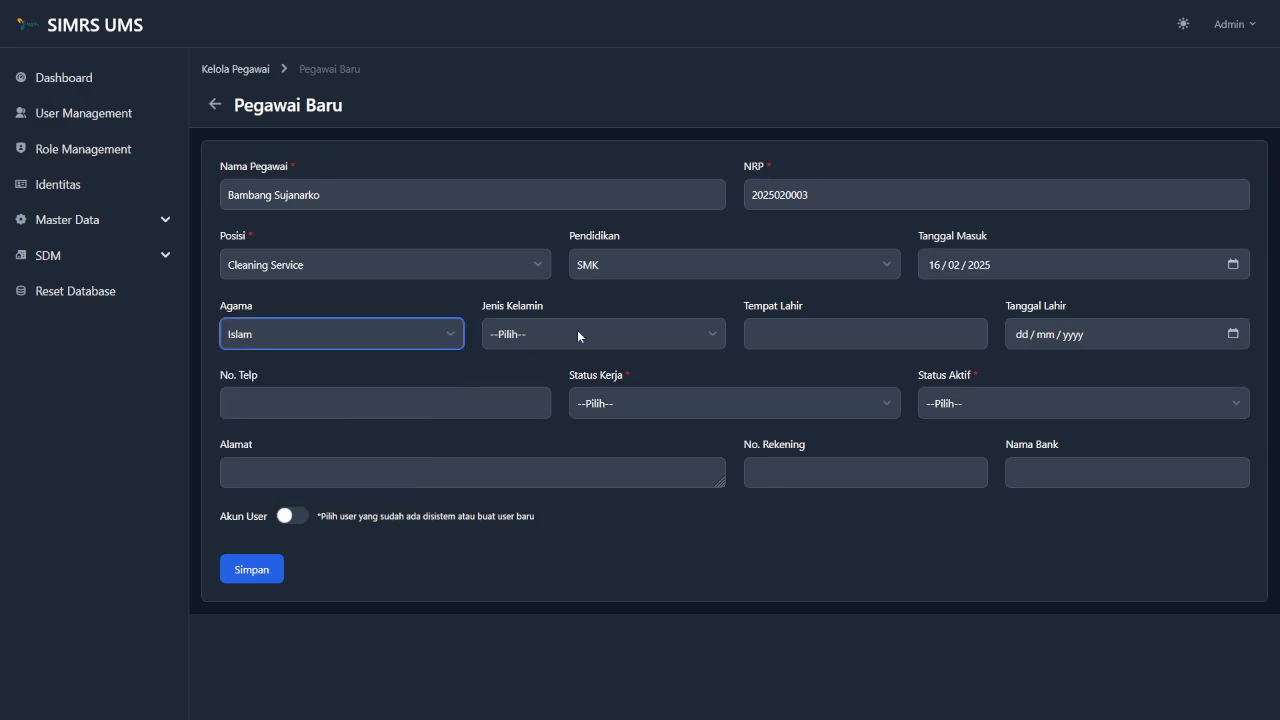
click(577, 330)
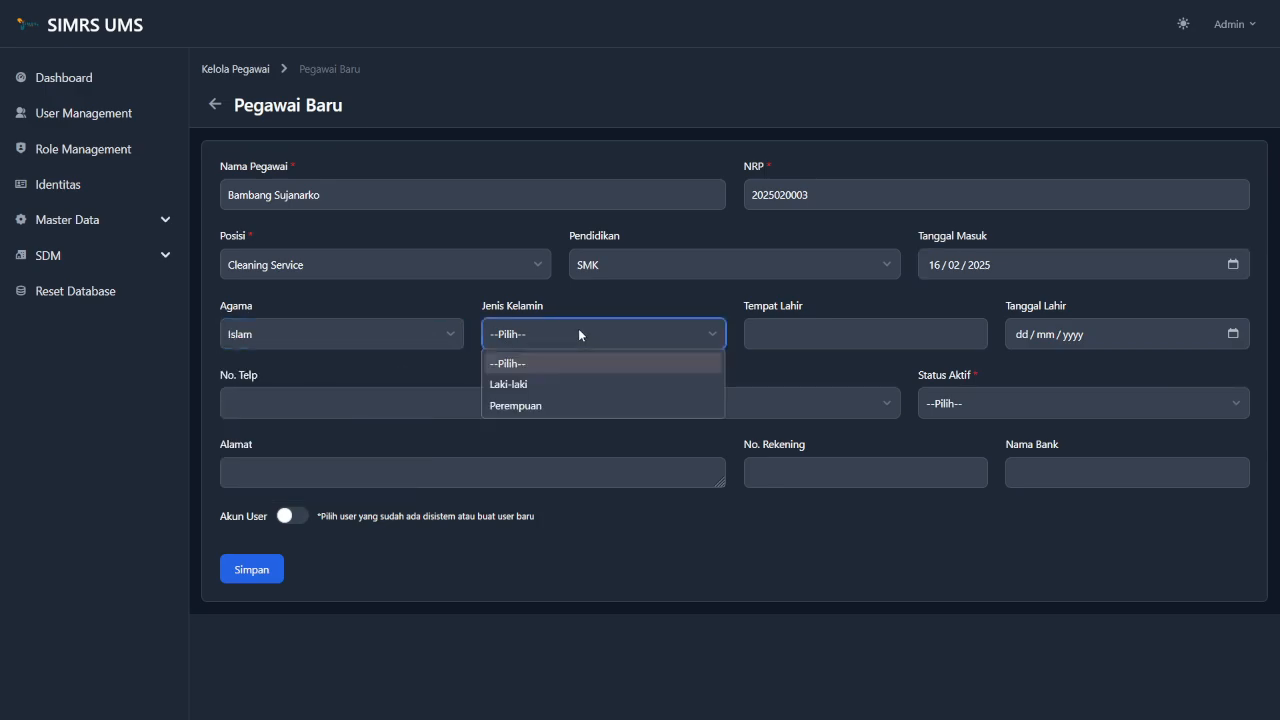
click(554, 387)
click(829, 322)
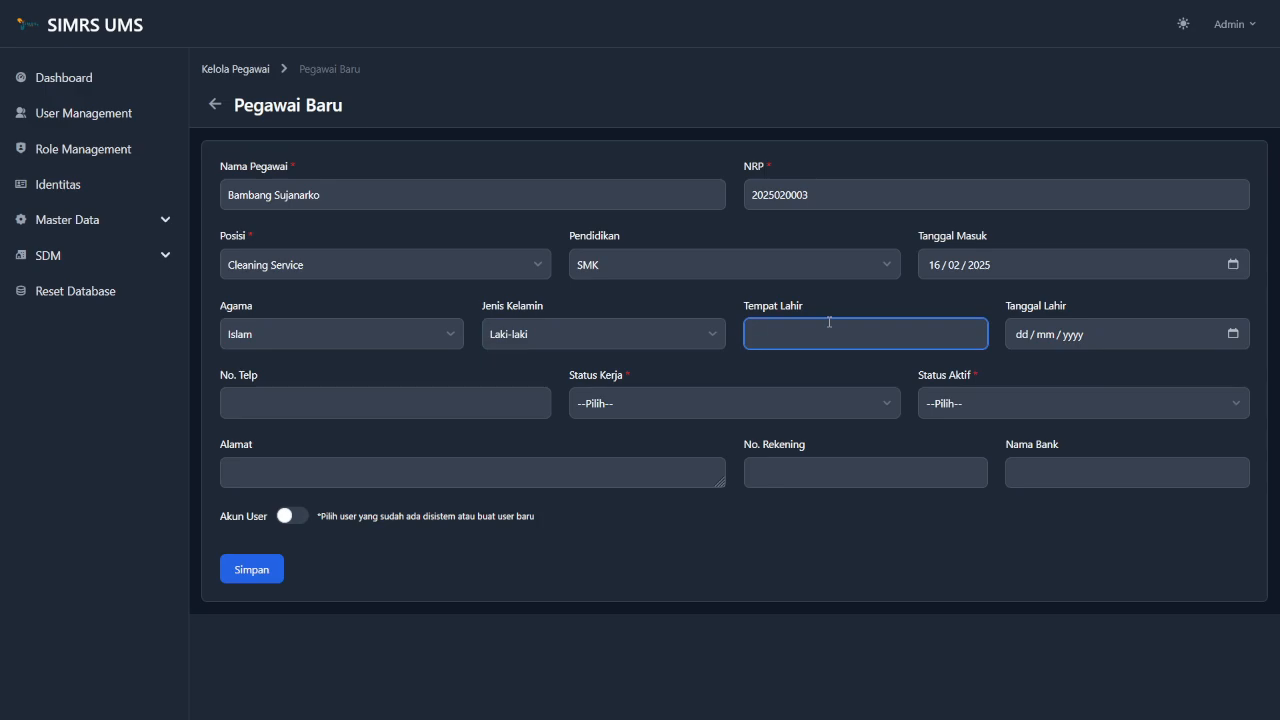
text(Suk)
key(Escape)
text(ohar)
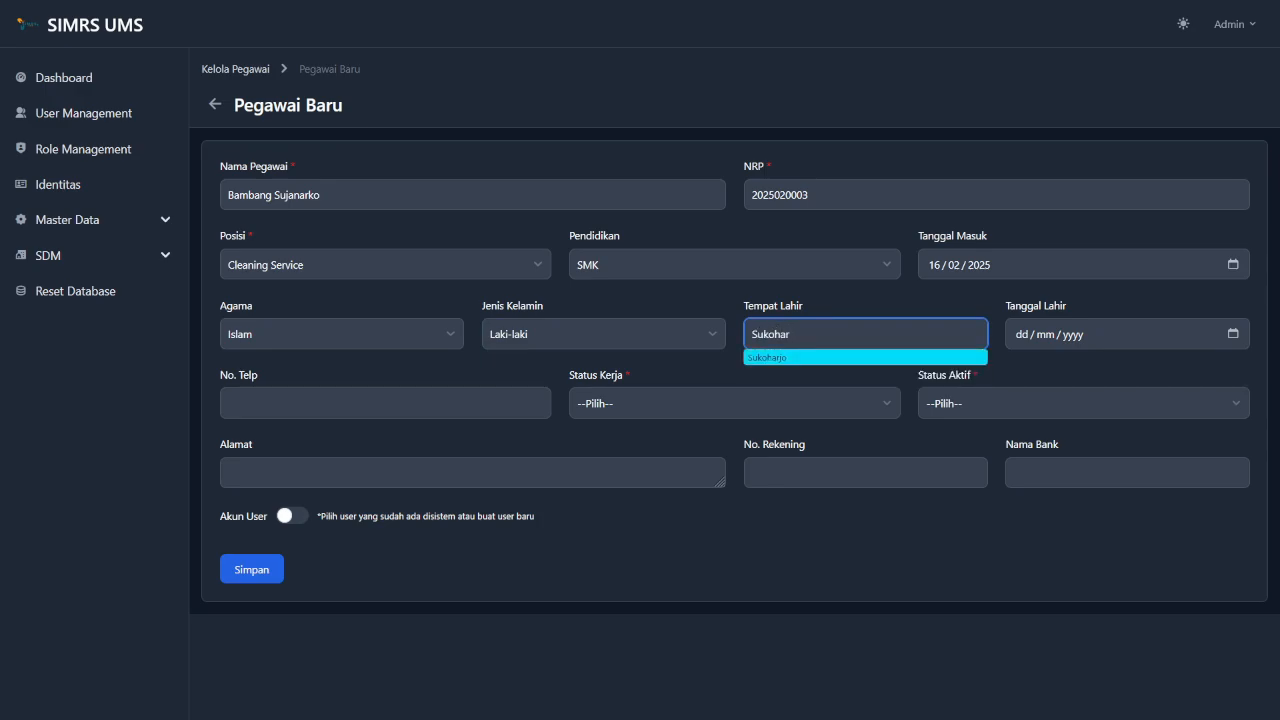
text(jo)
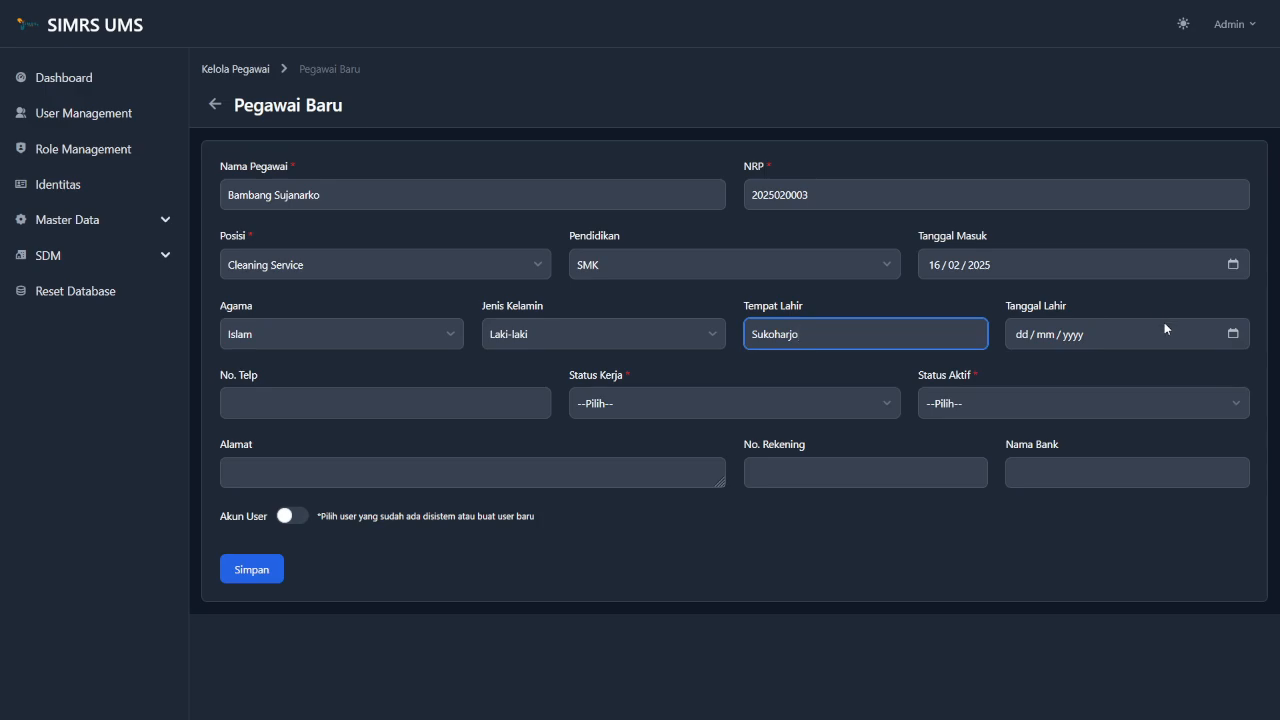
click(1243, 332)
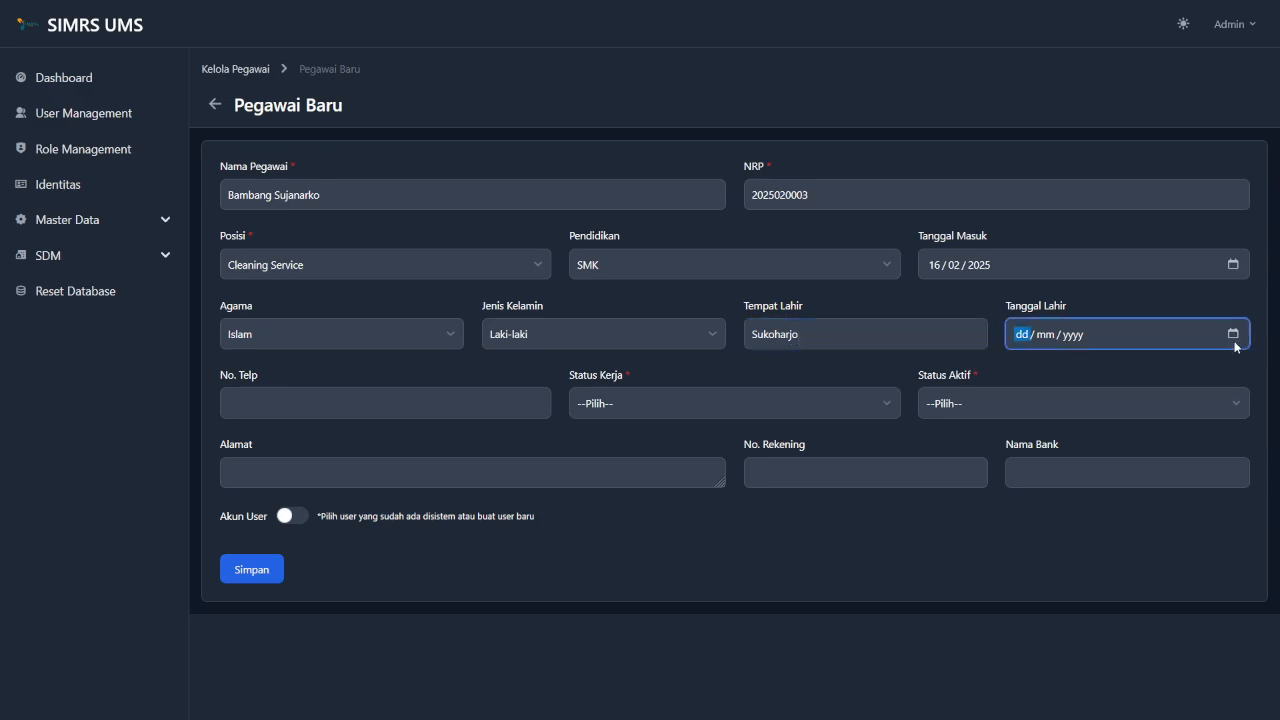
click(1233, 334)
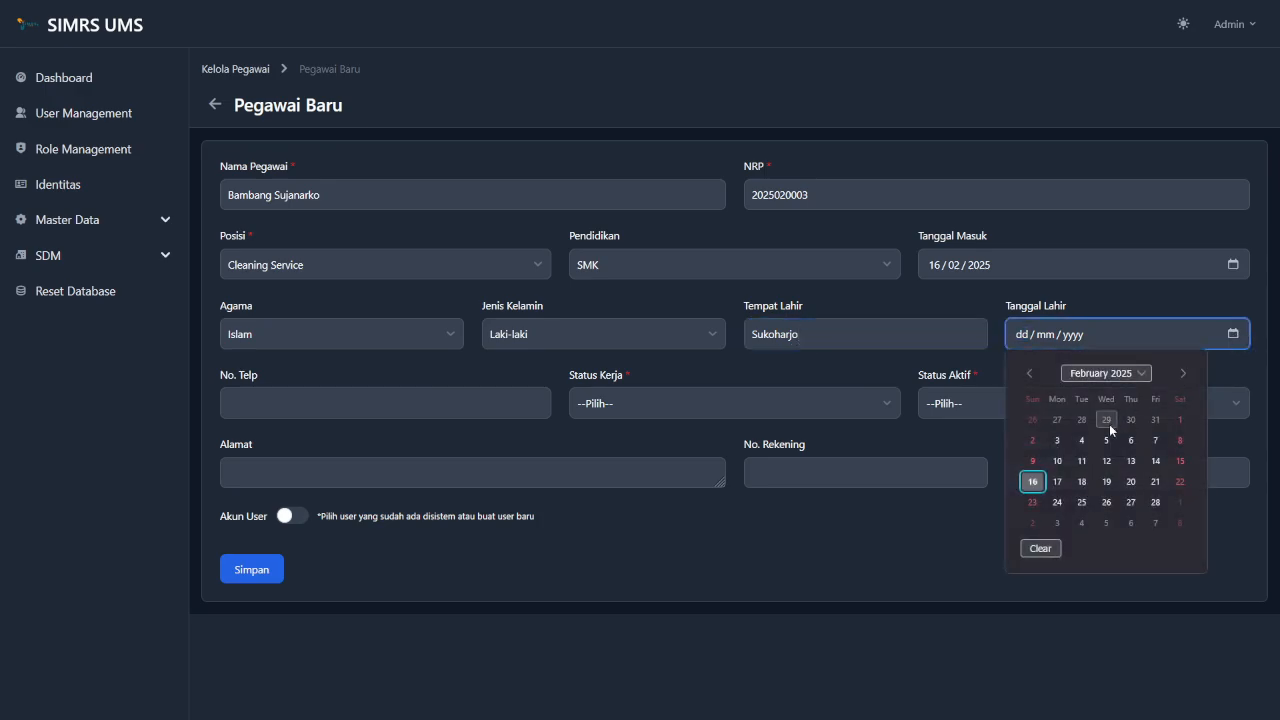
click(1105, 373)
scroll(1115, 438, up, 6)
scroll(1115, 438, up, 20)
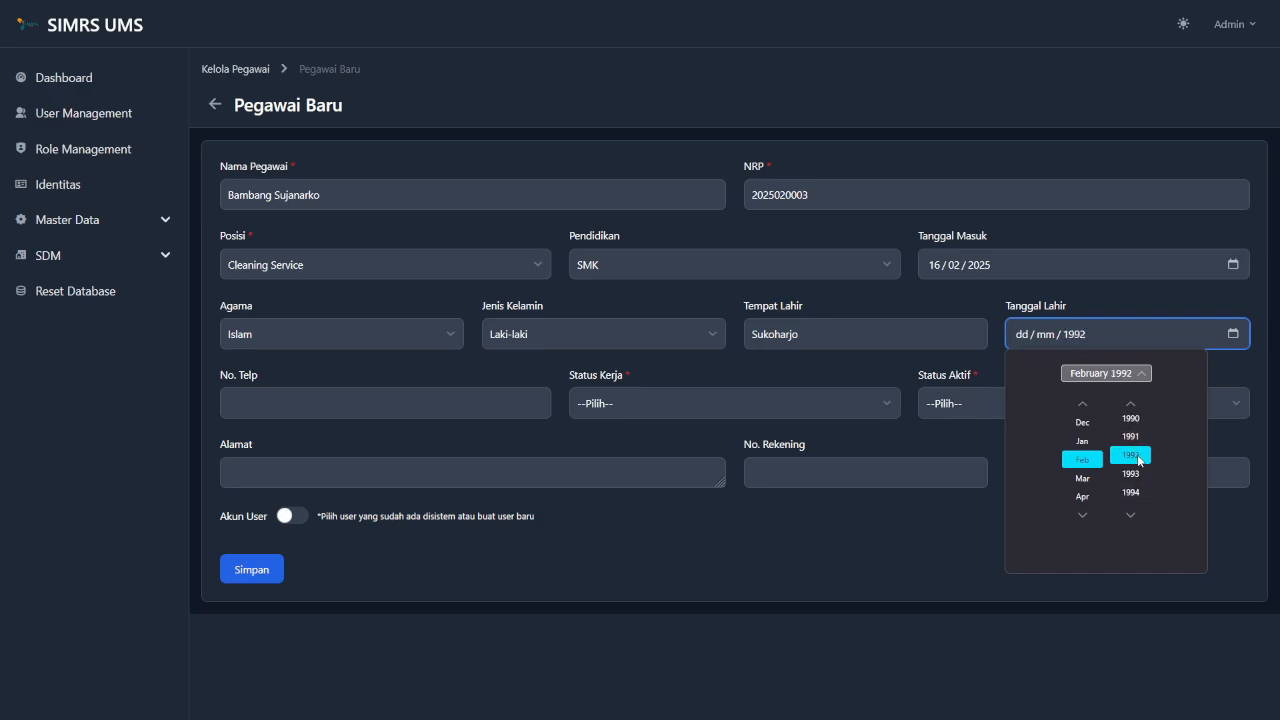
click(1097, 463)
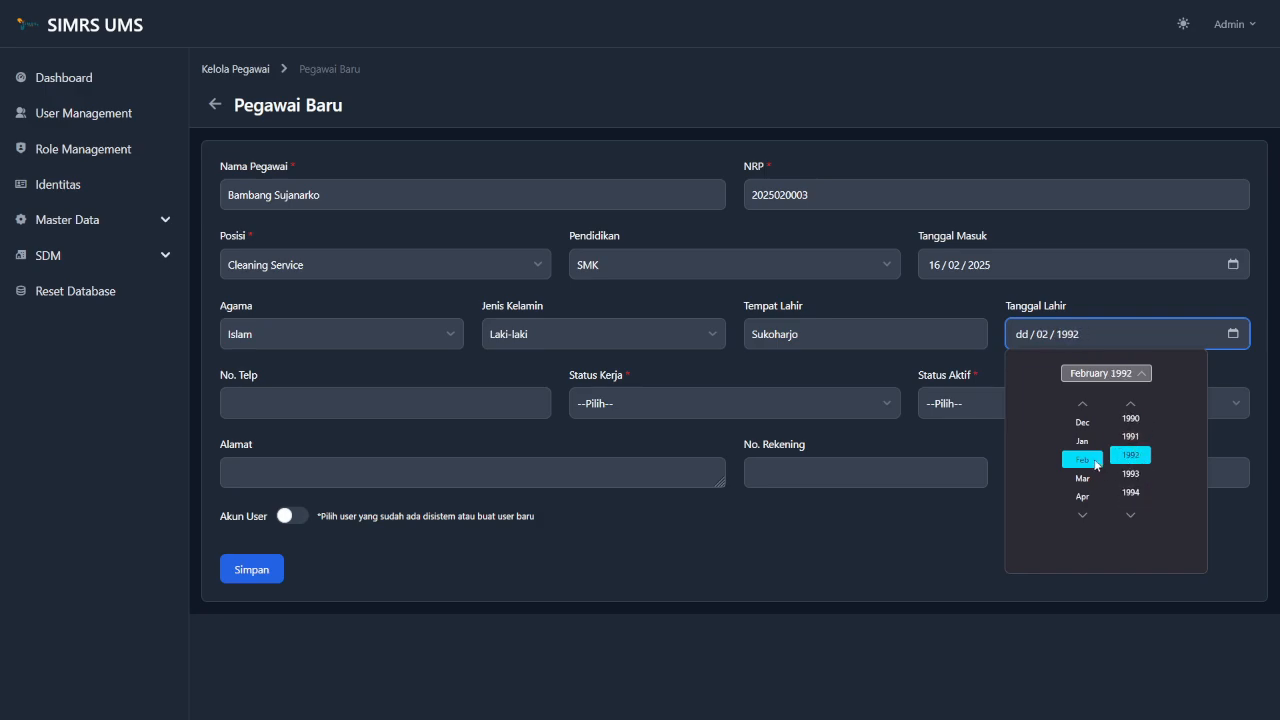
click(1114, 376)
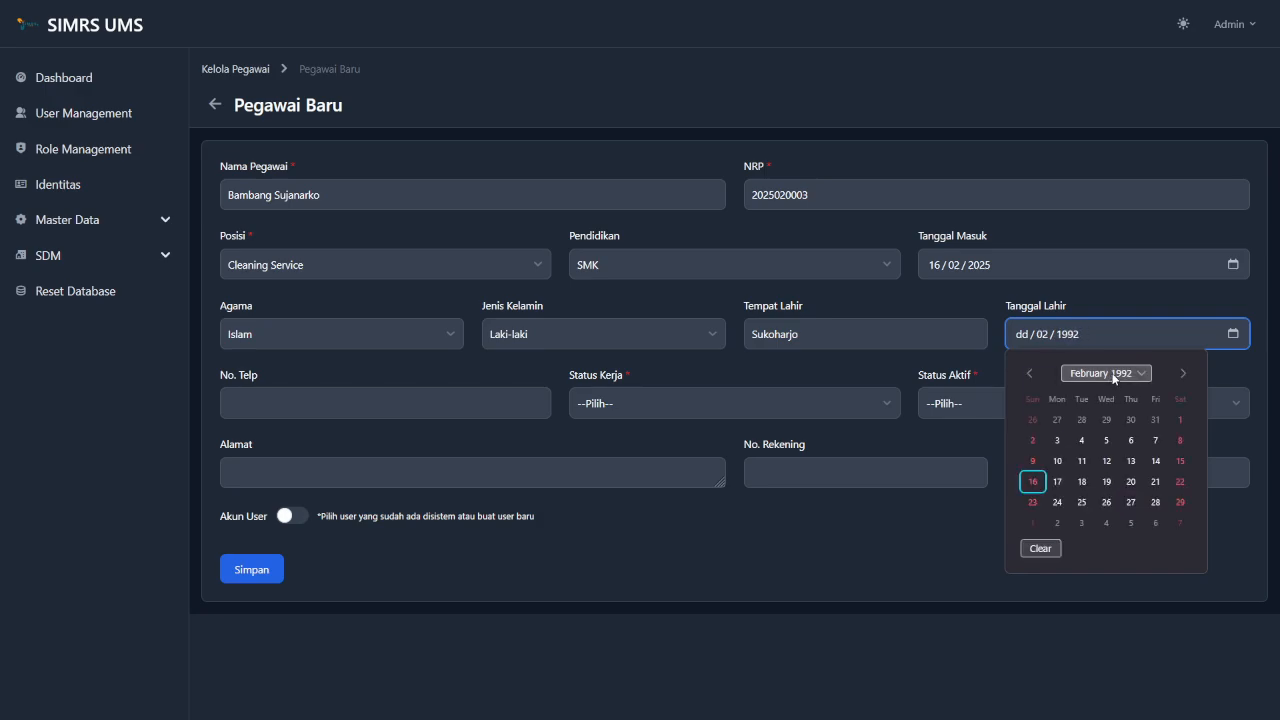
click(1060, 457)
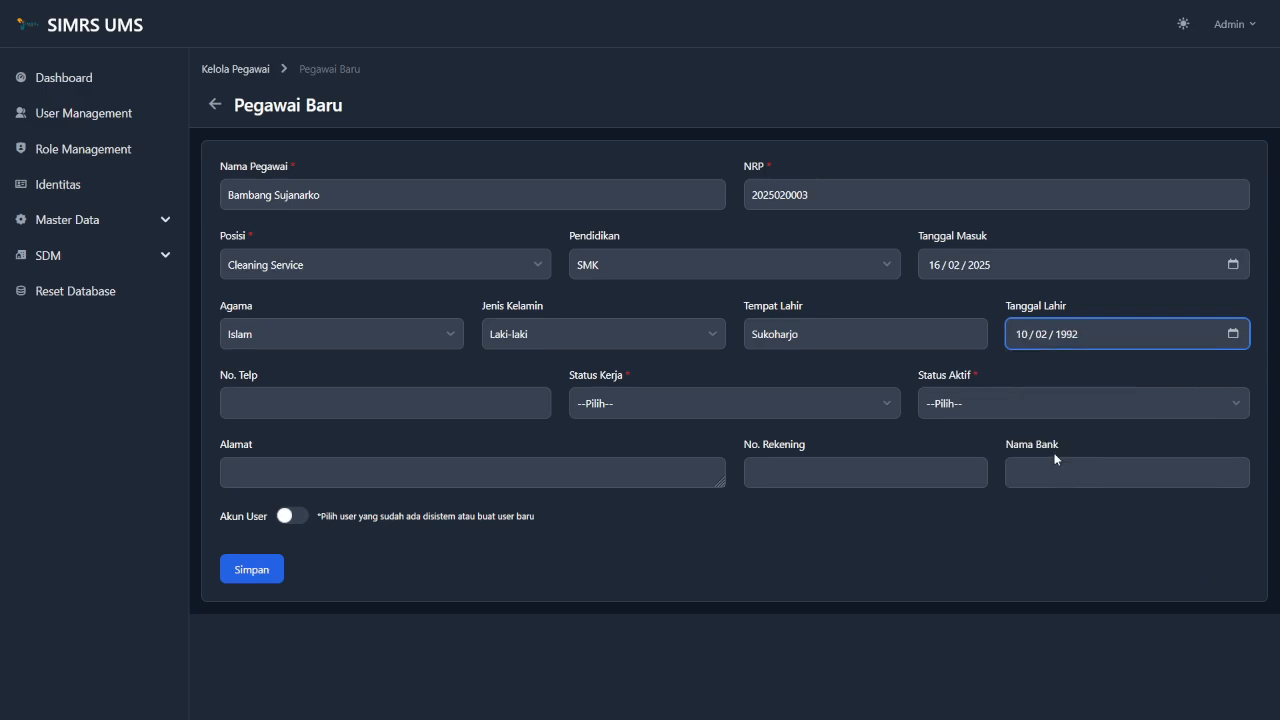
Set employment status to Tetap and active status to Aktif.
click(424, 400)
click(651, 400)
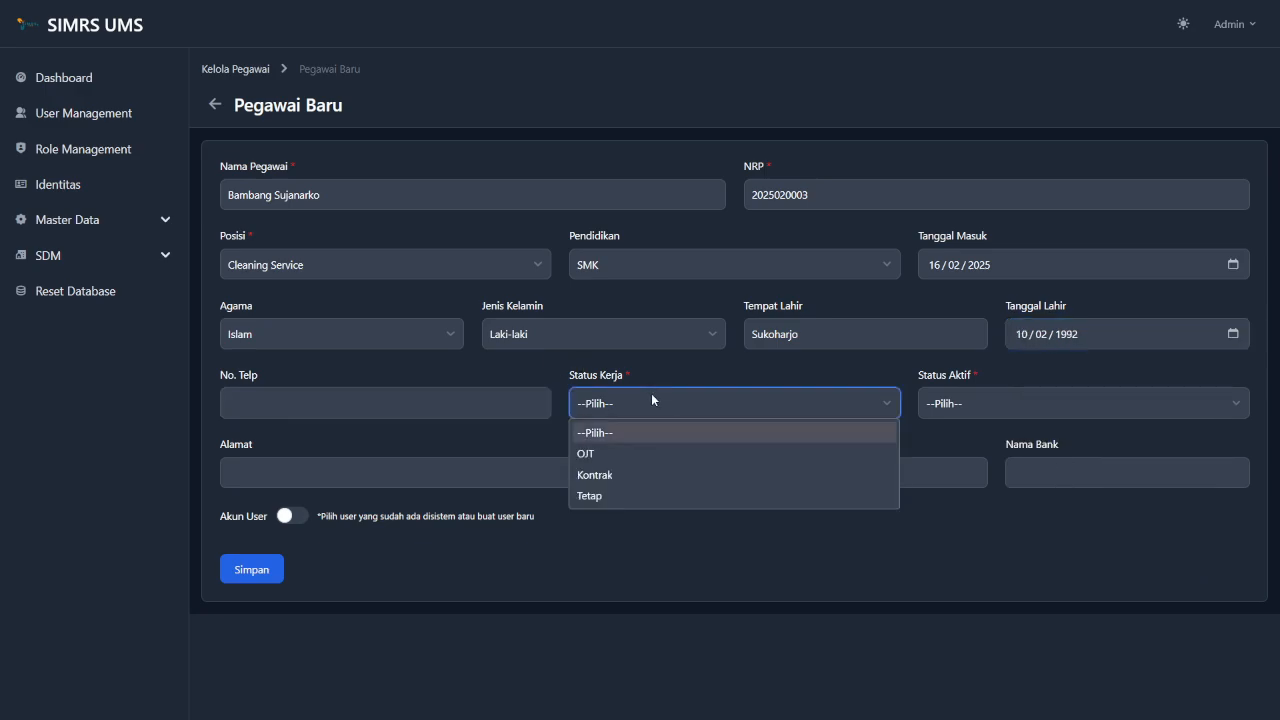
click(617, 498)
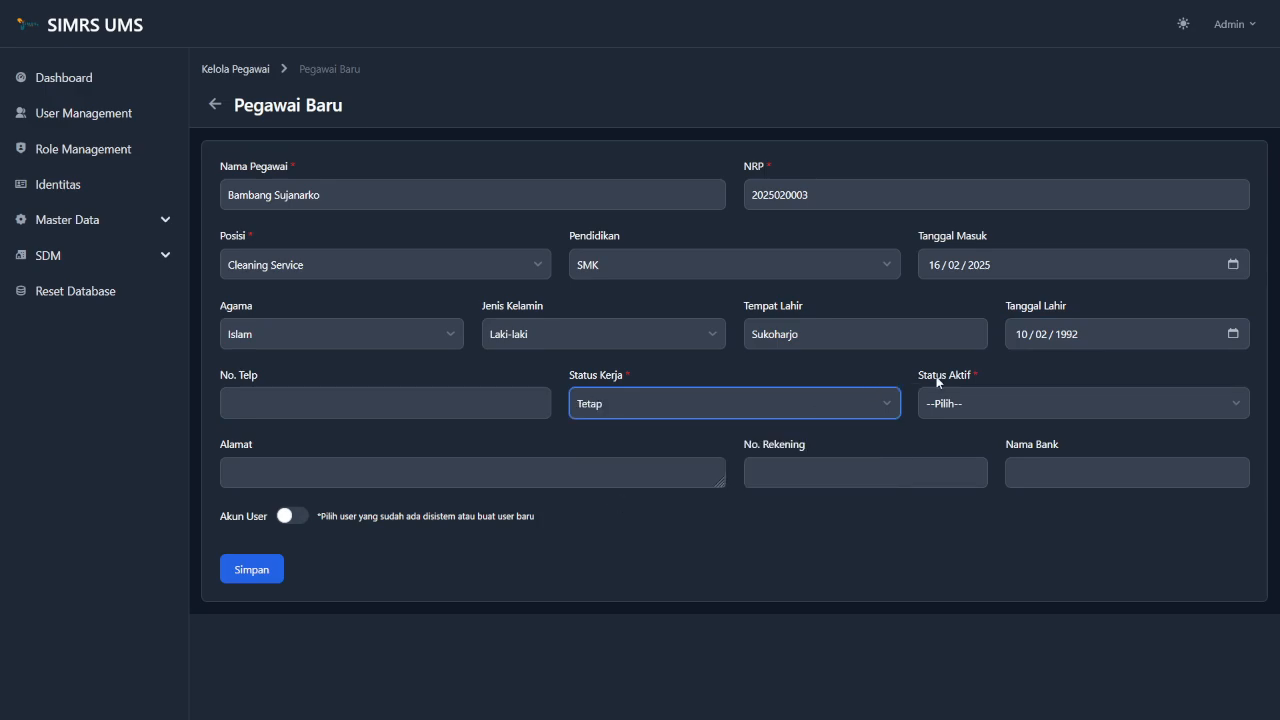
click(963, 404)
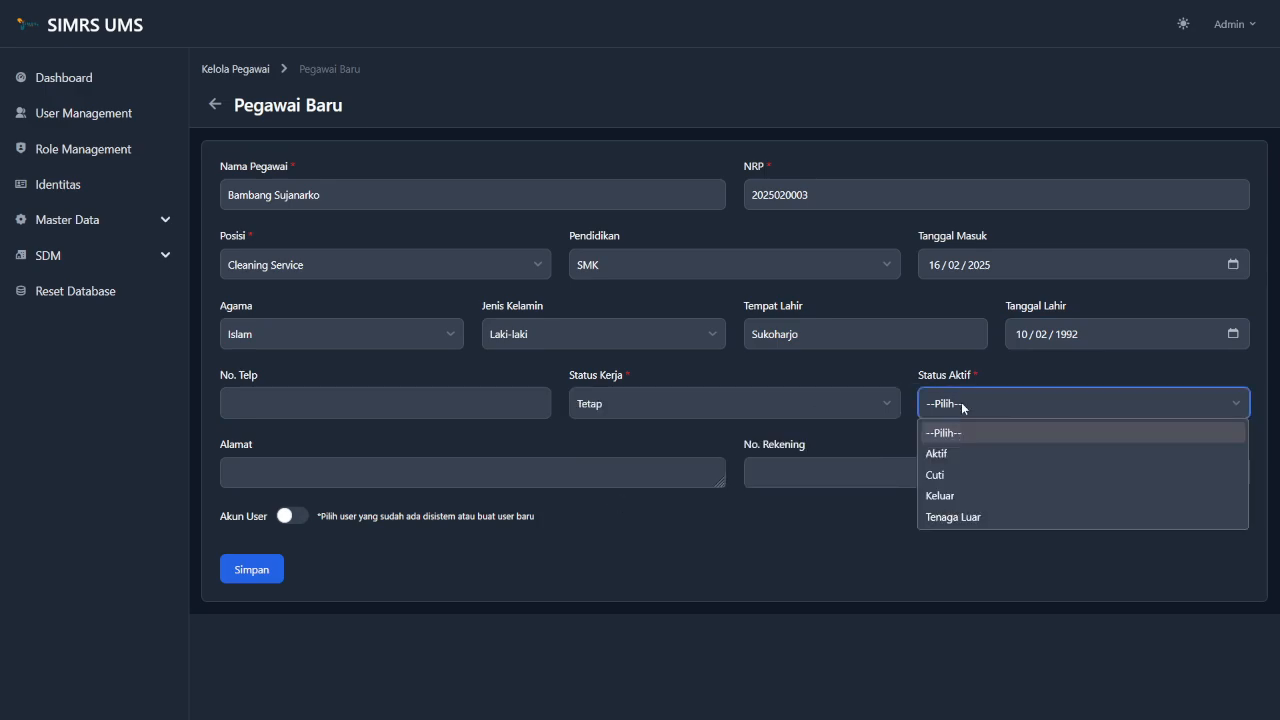
click(950, 456)
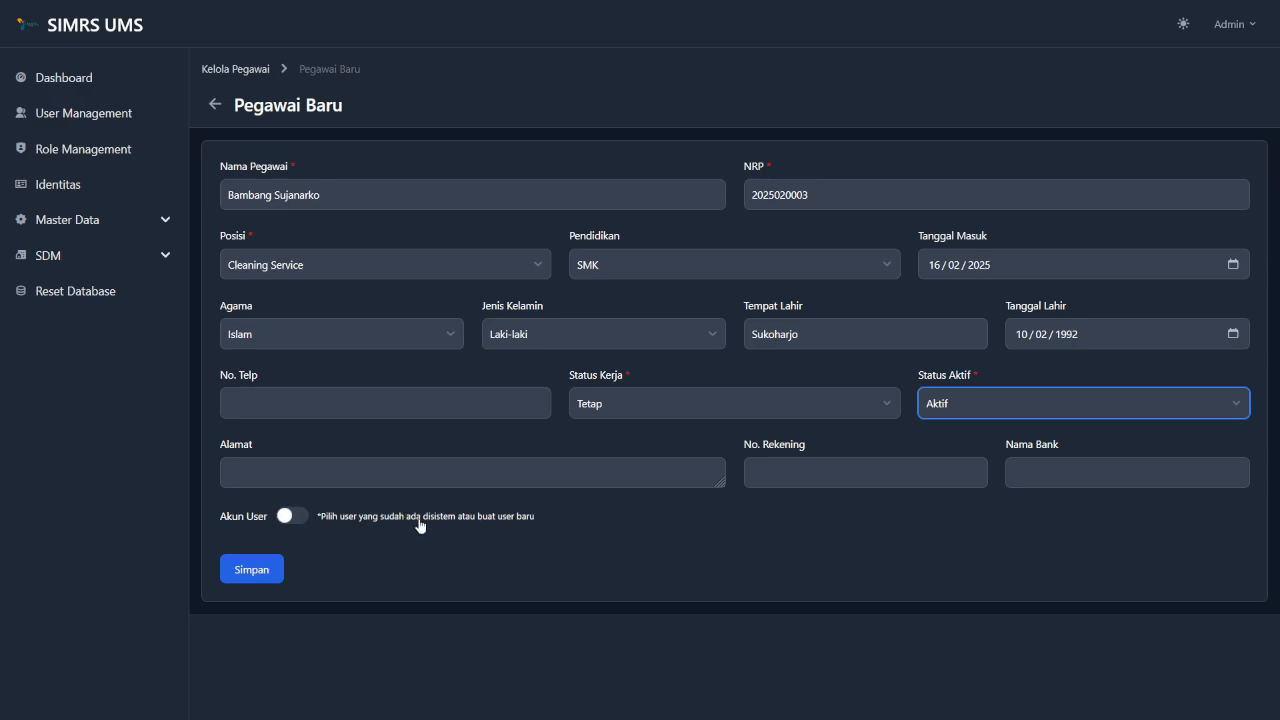
click(534, 610)
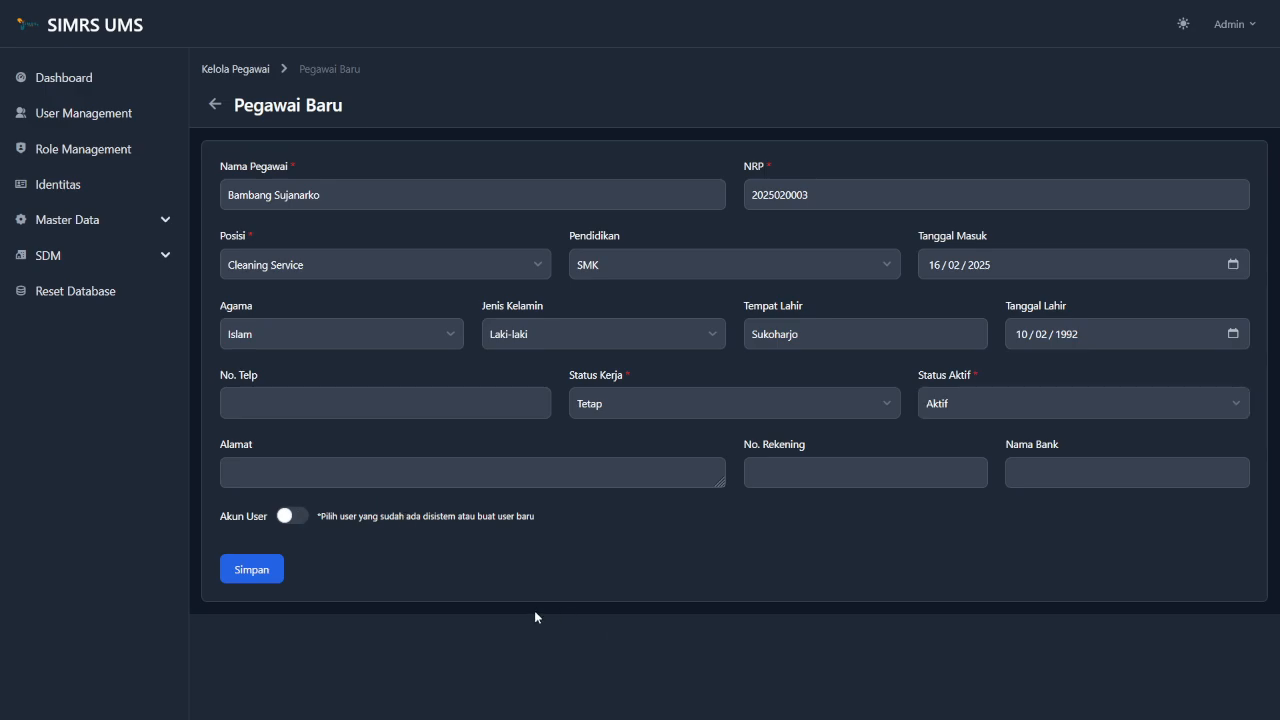
Switch the Akun User option on and close the User list without linking anyone.
click(361, 519)
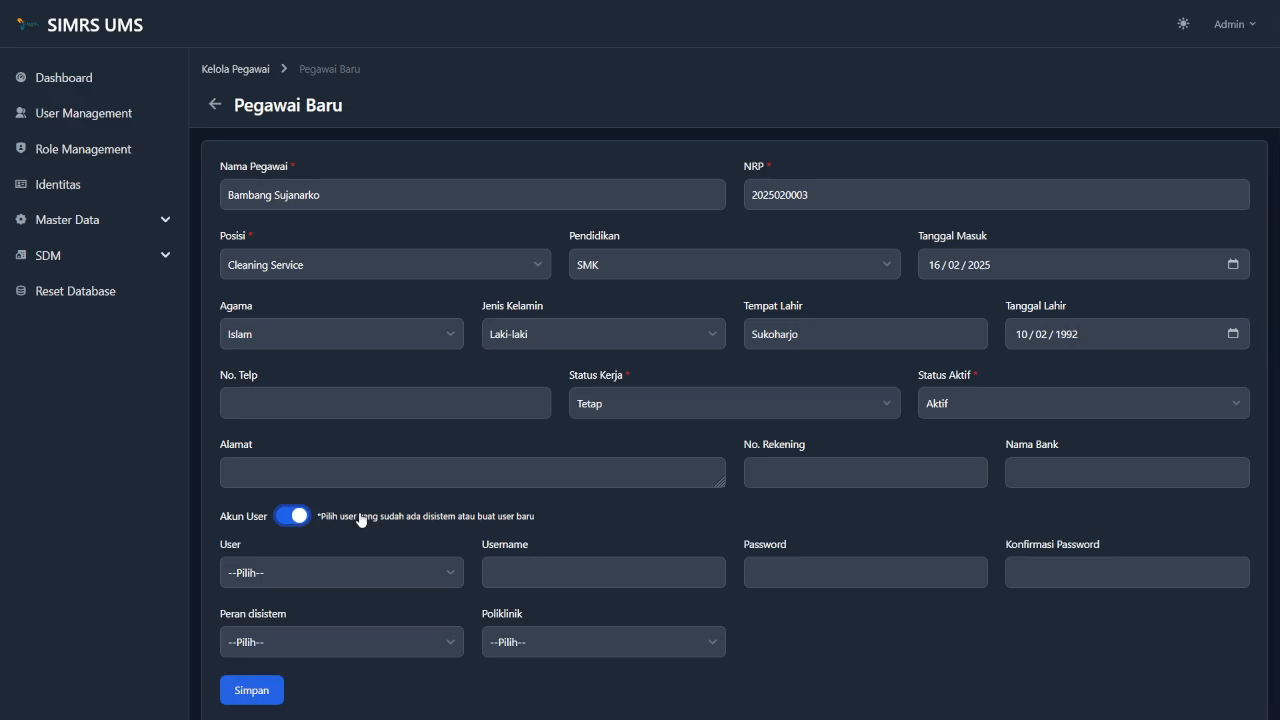
click(361, 519)
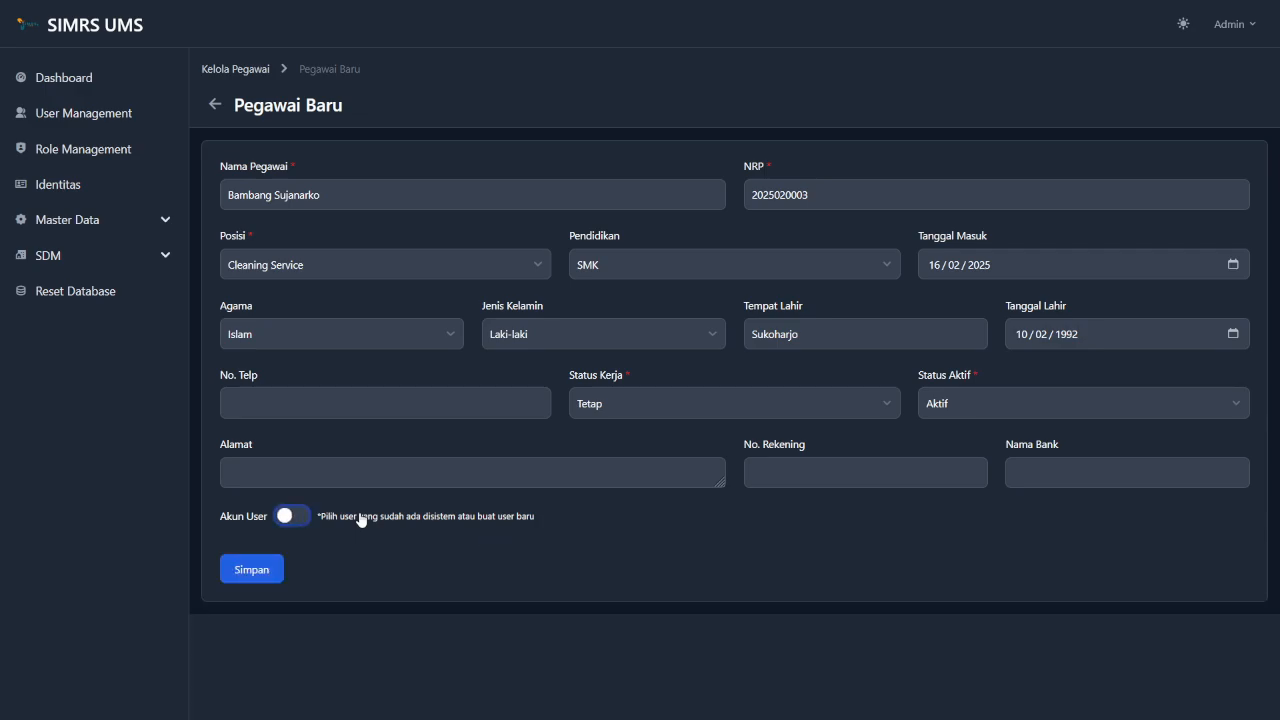
click(973, 590)
click(325, 526)
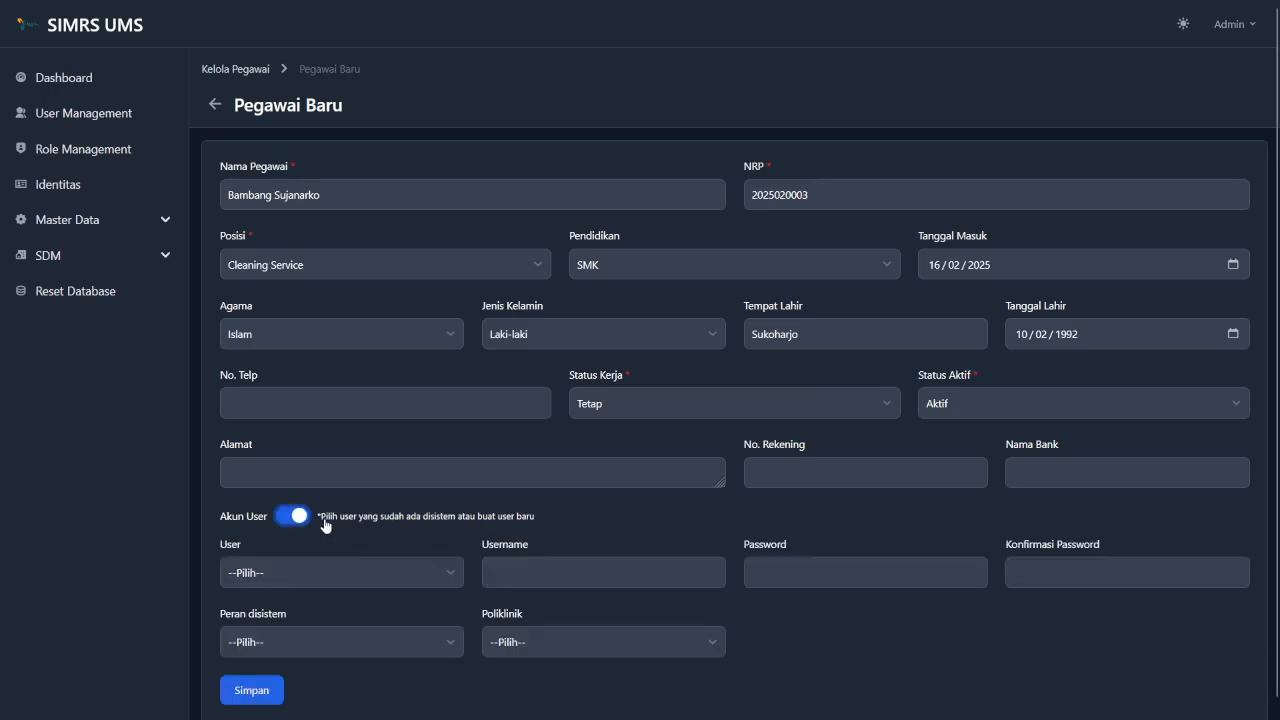
scroll(326, 526, down, 1)
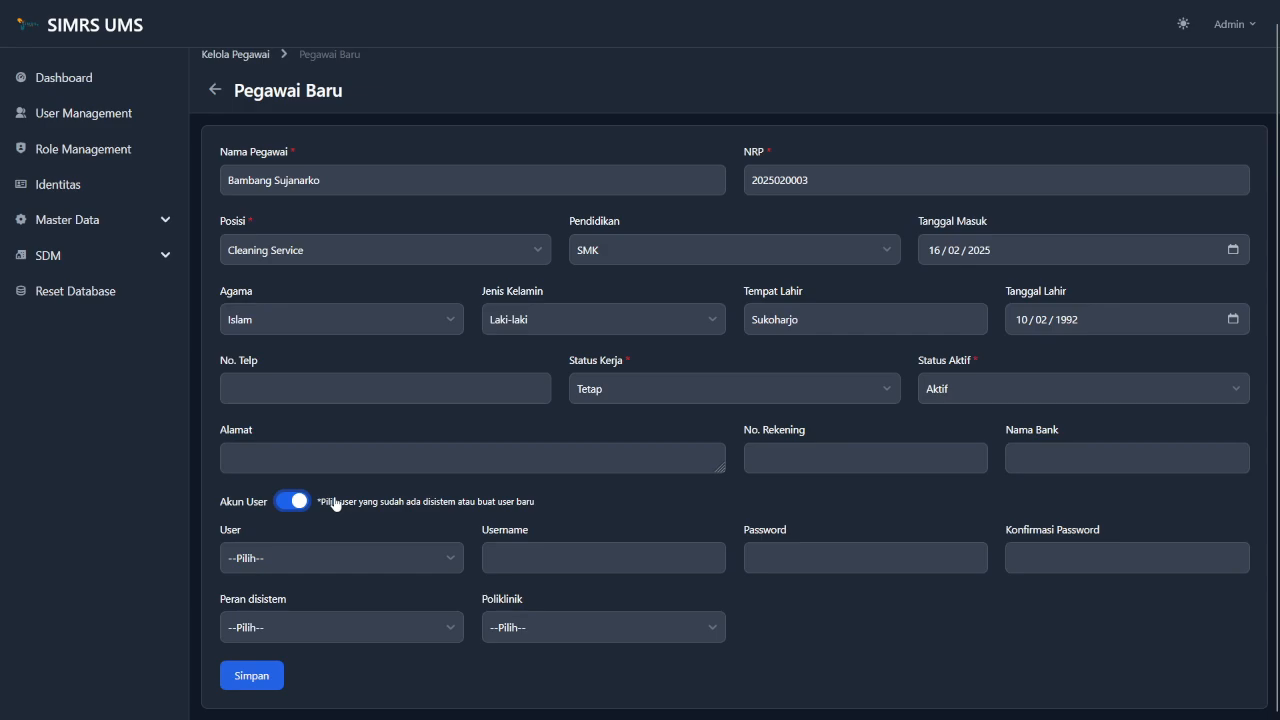
click(353, 566)
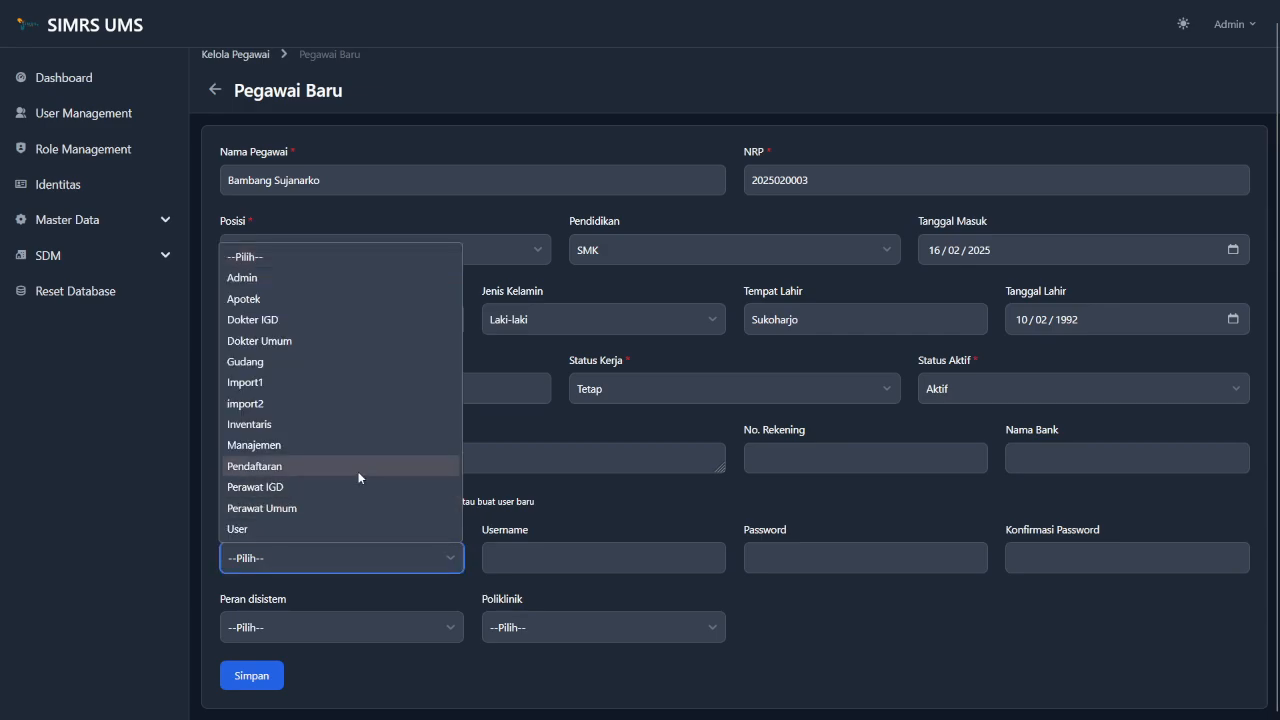
click(497, 525)
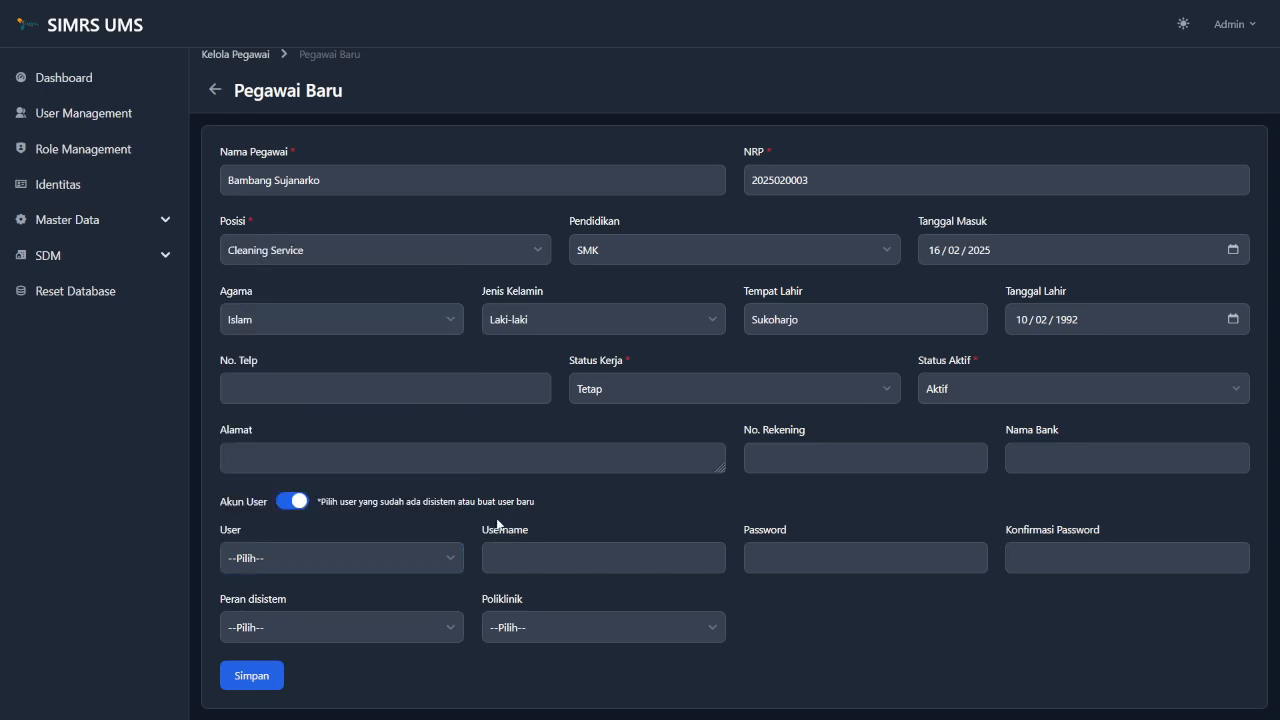
Enter the account username and the password in both password fields.
click(541, 557)
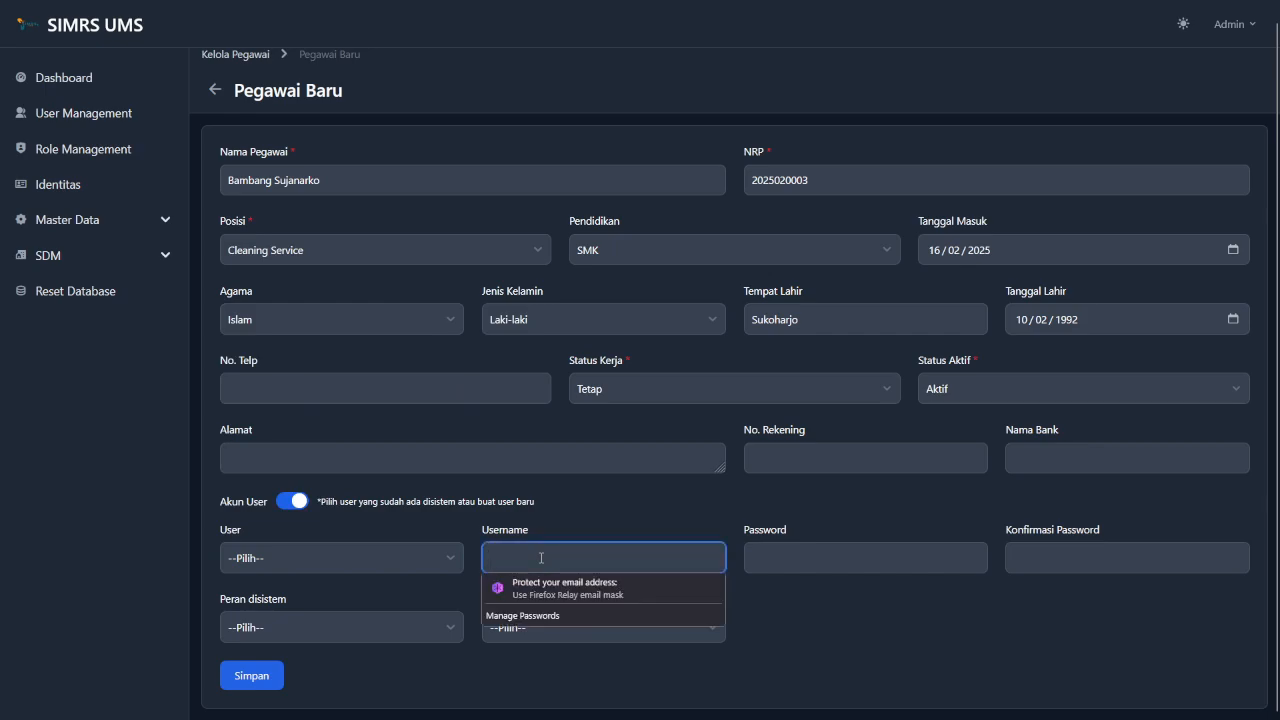
text(b)
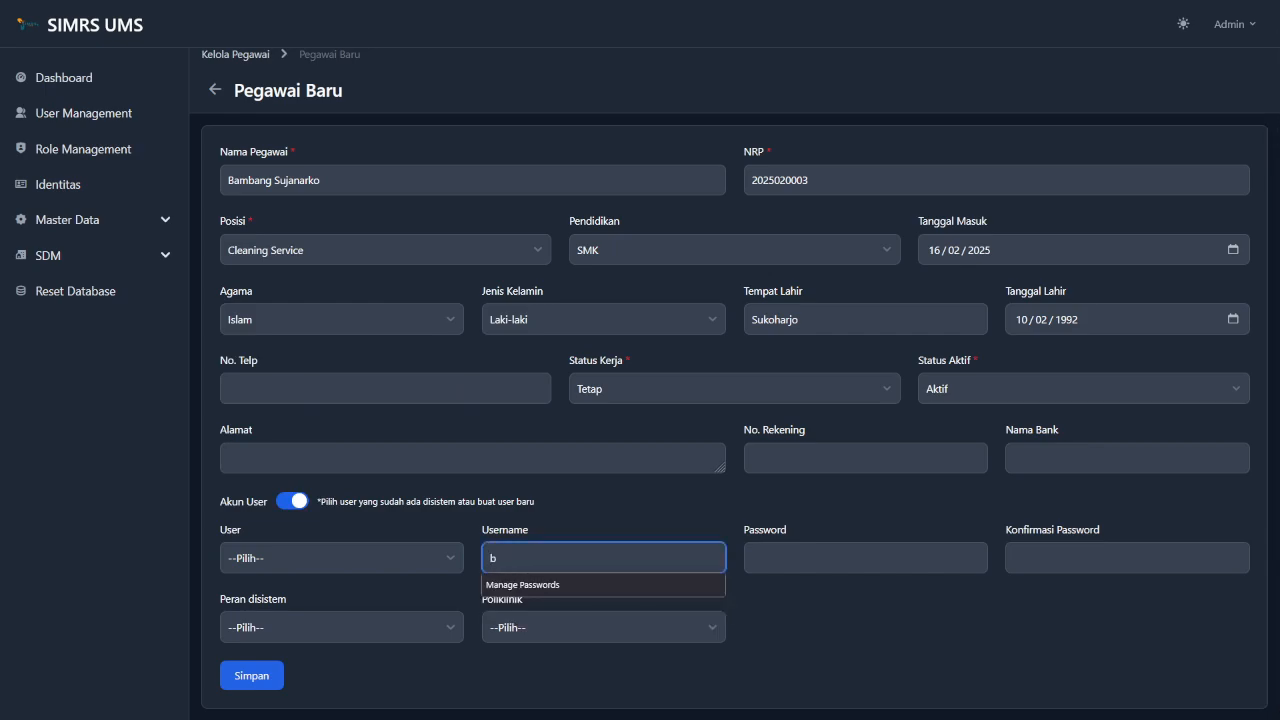
text(ambang)
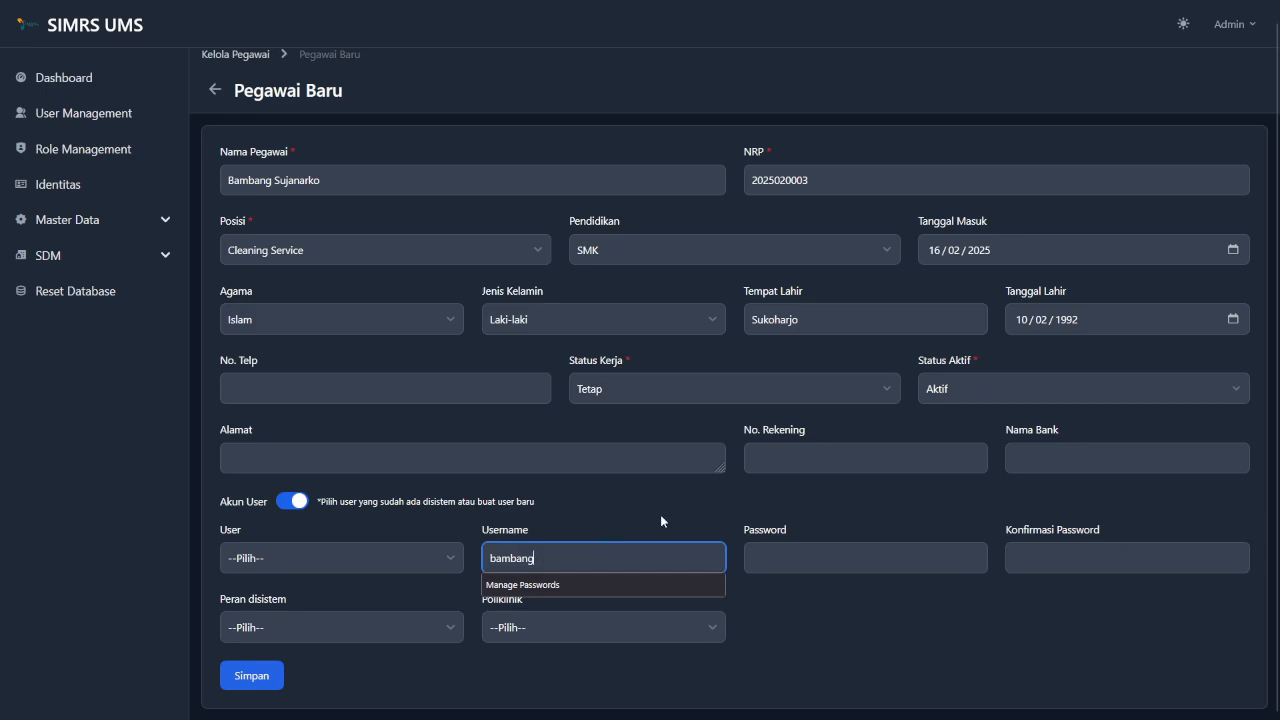
click(588, 541)
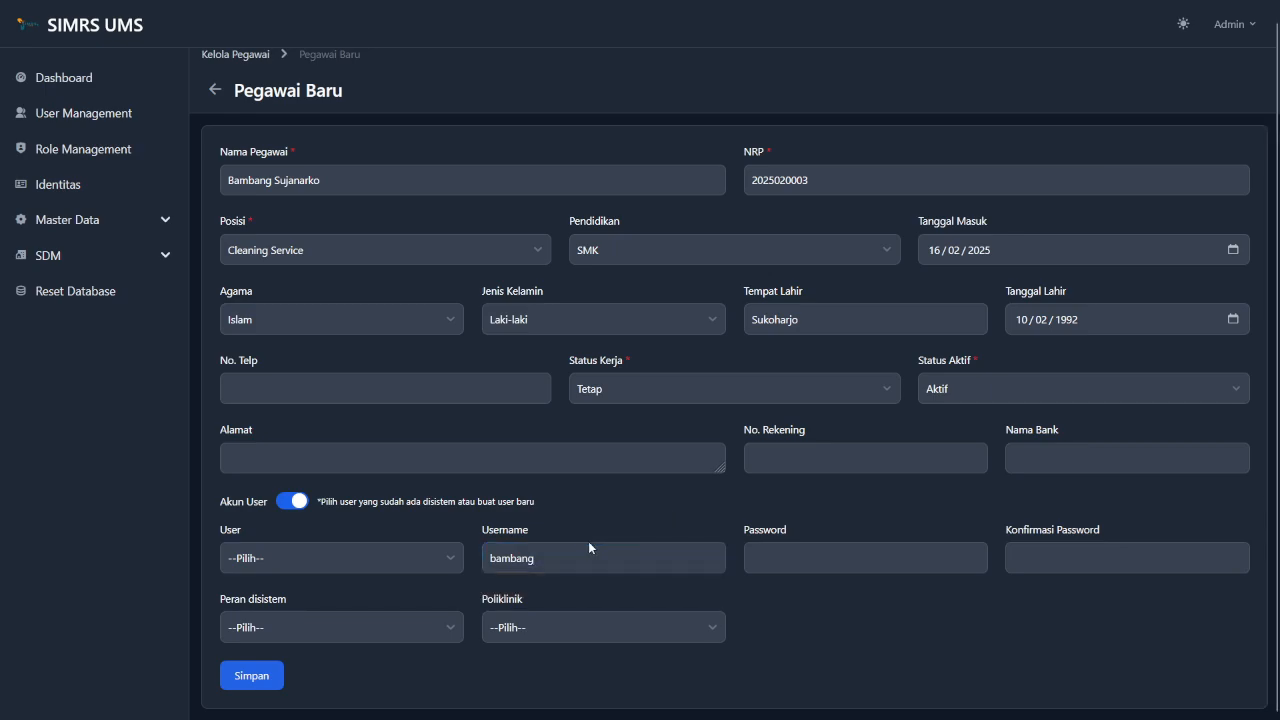
click(789, 560)
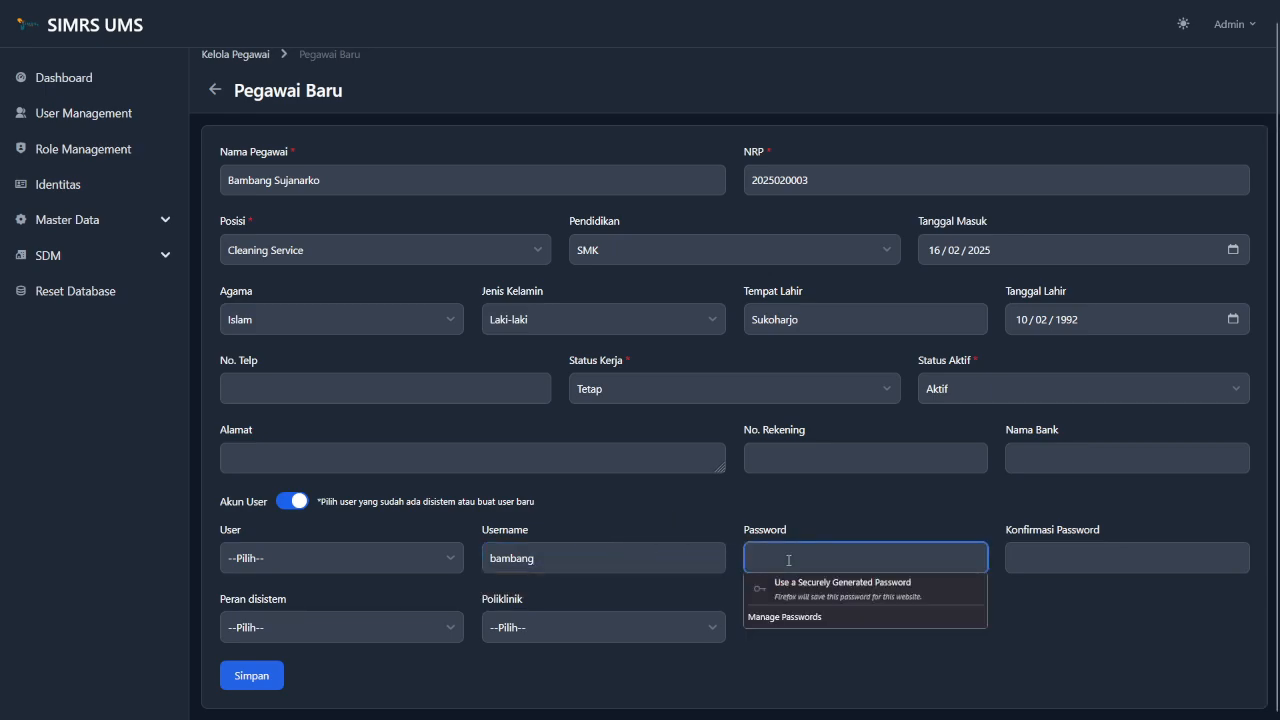
text(••••••••)
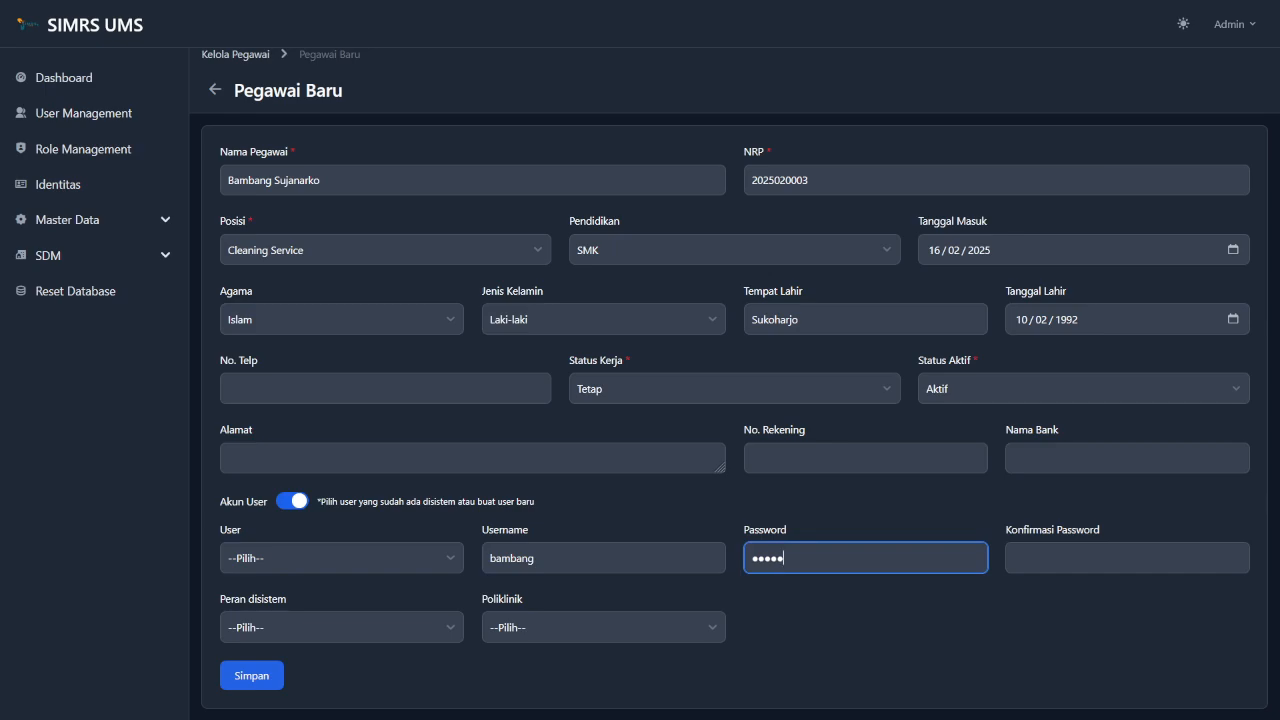
key(Tab)
text(••••••••)
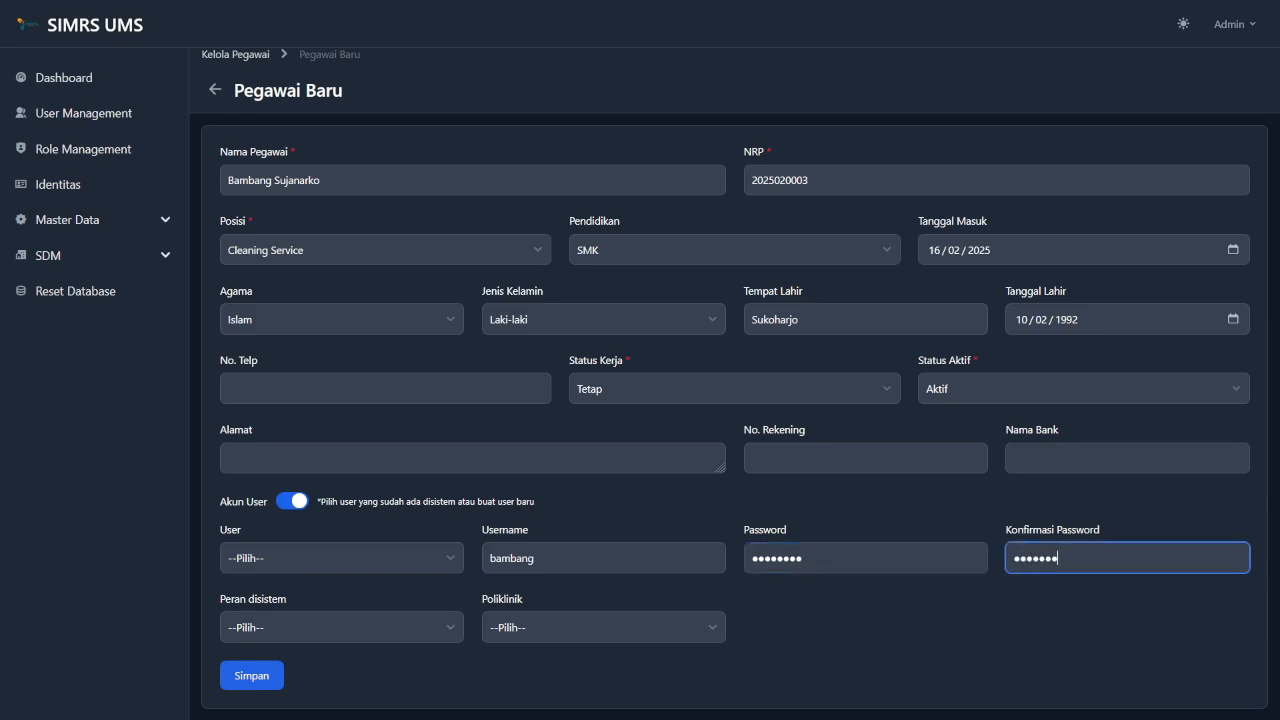
click(844, 563)
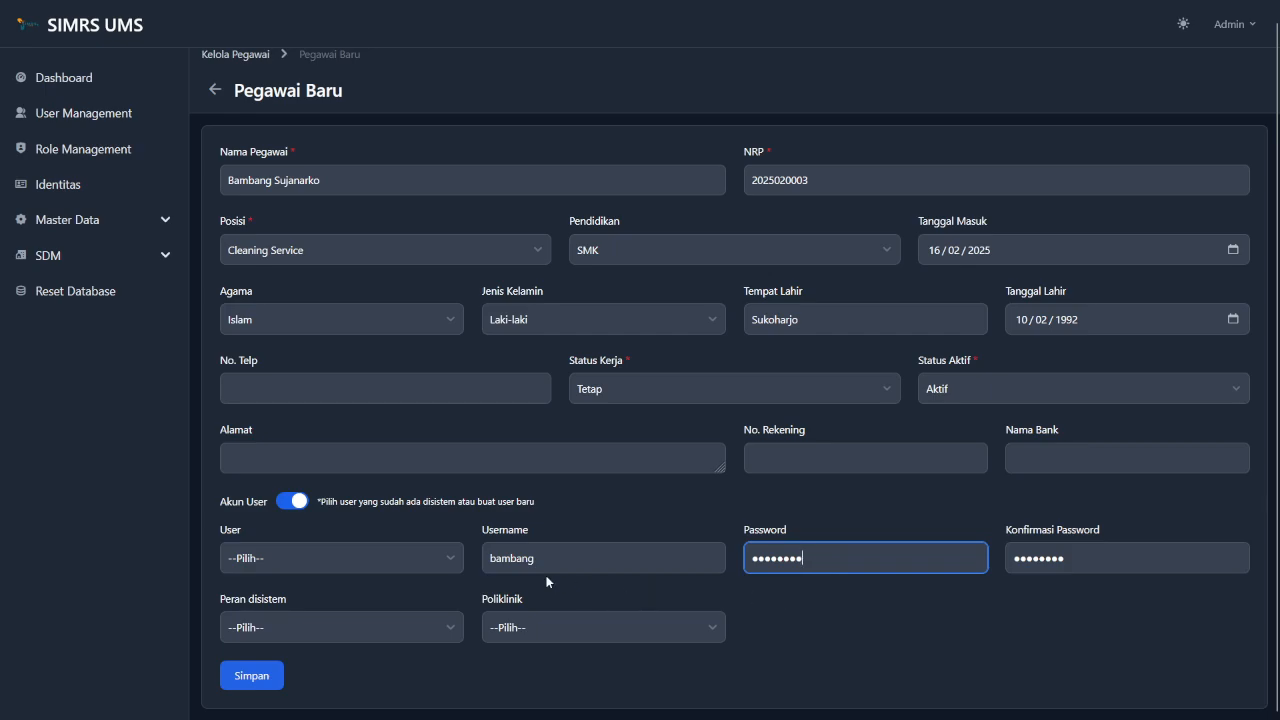
Give the account the User system role and save the record.
click(397, 637)
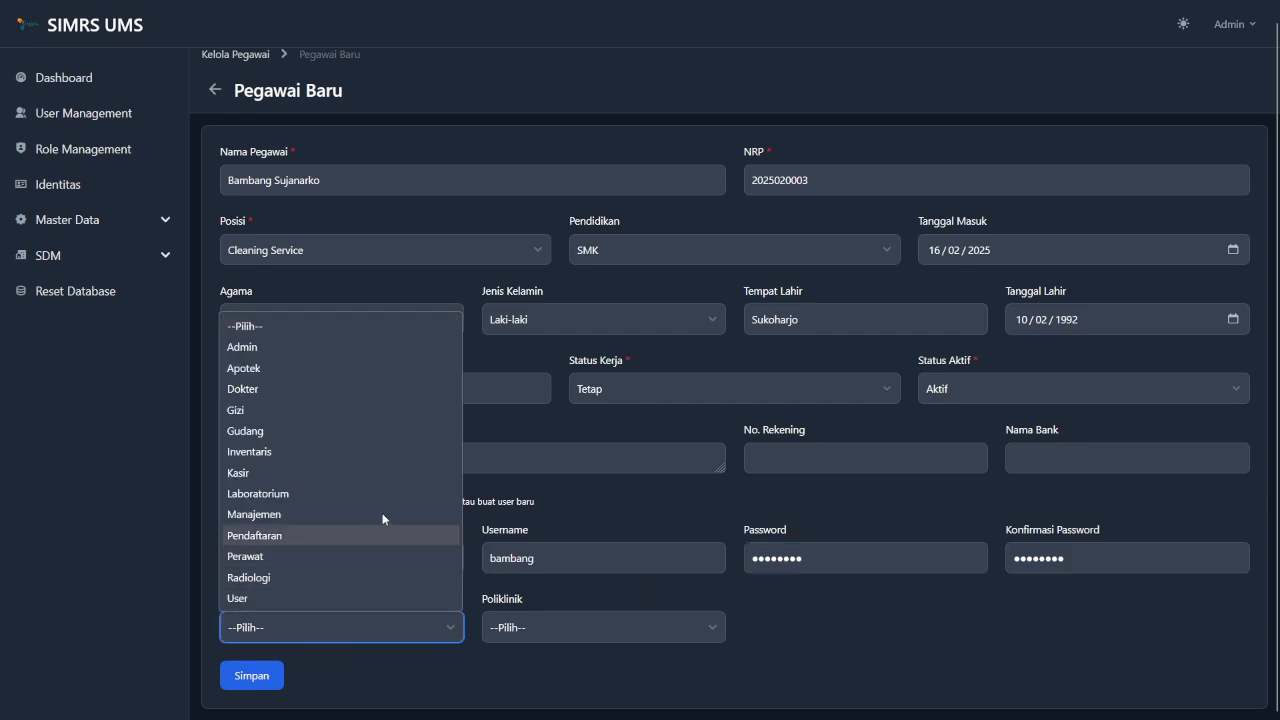
click(263, 599)
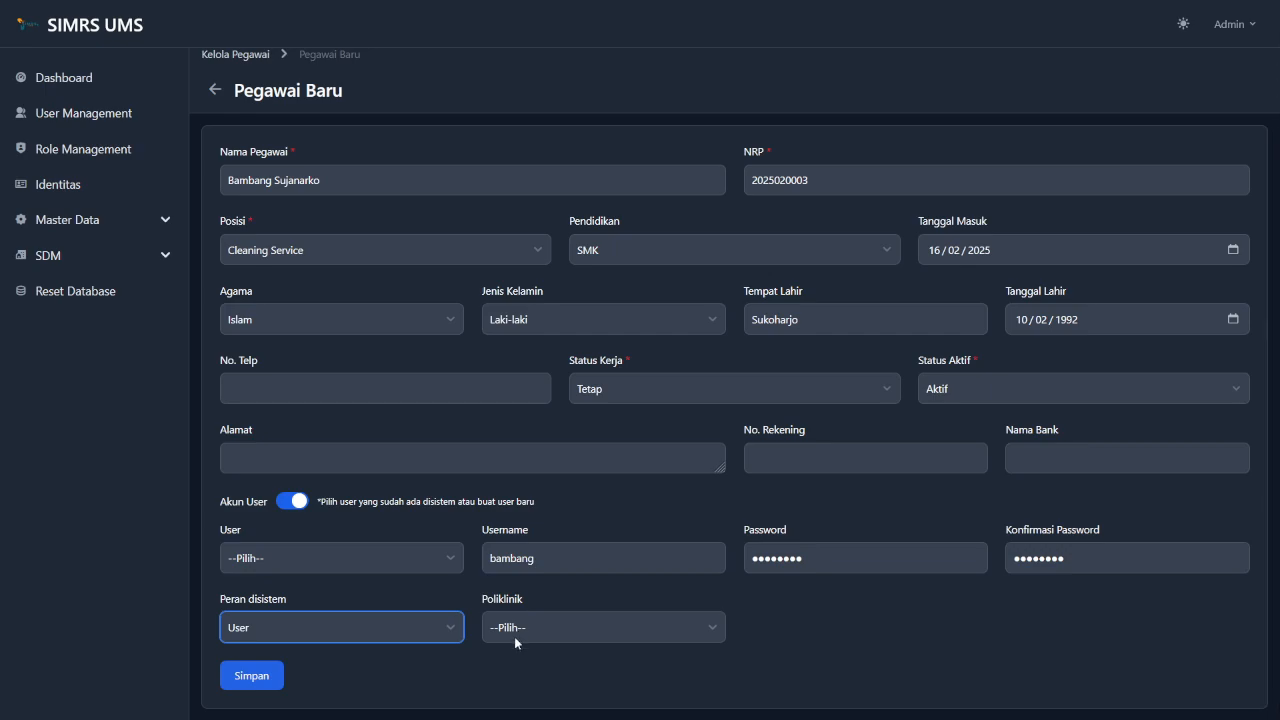
click(440, 710)
Save the Cleaning Service employee, dismiss the password prompt, and return to Kelola Pegawai.
click(263, 677)
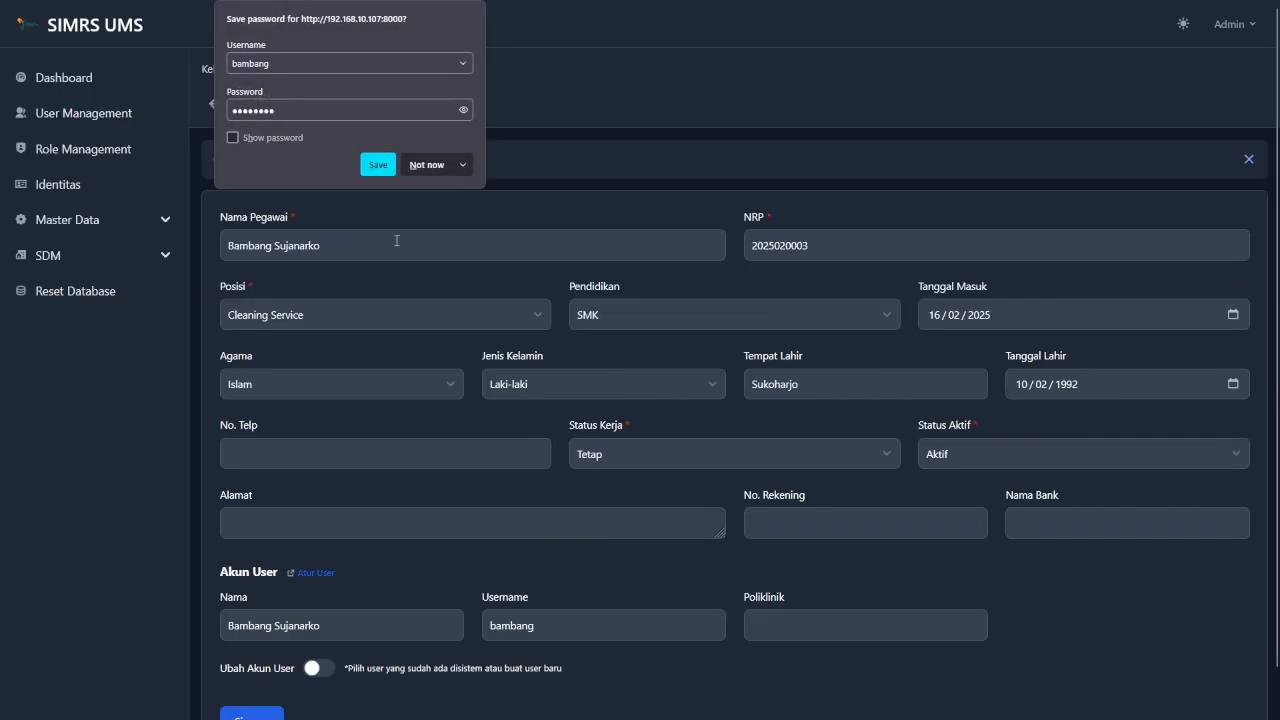
click(525, 20)
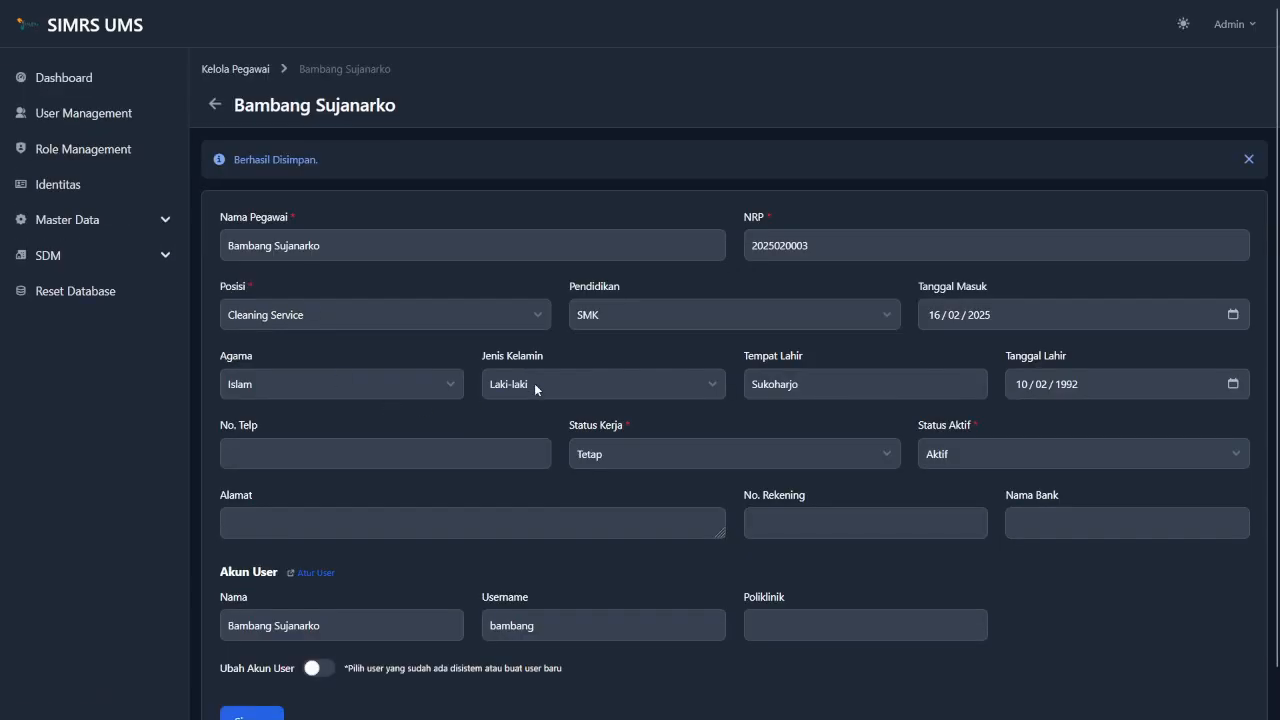
scroll(661, 551, down, 1)
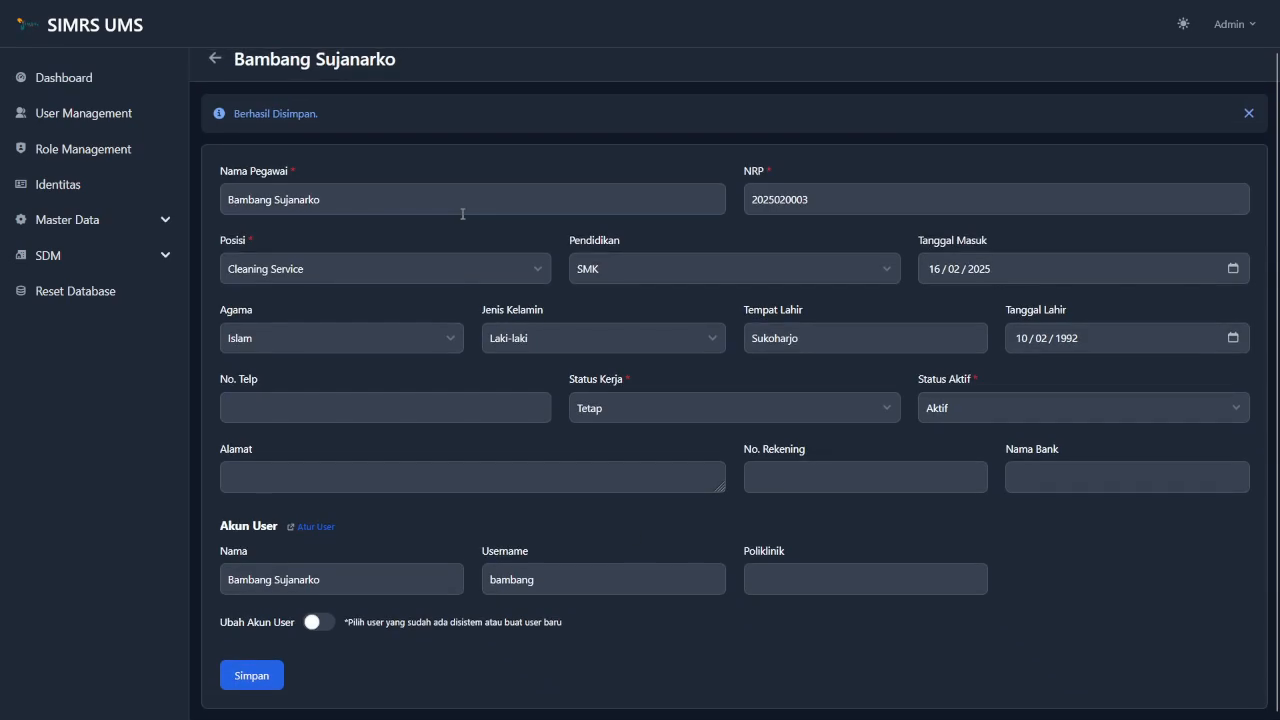
scroll(463, 211, up, 1)
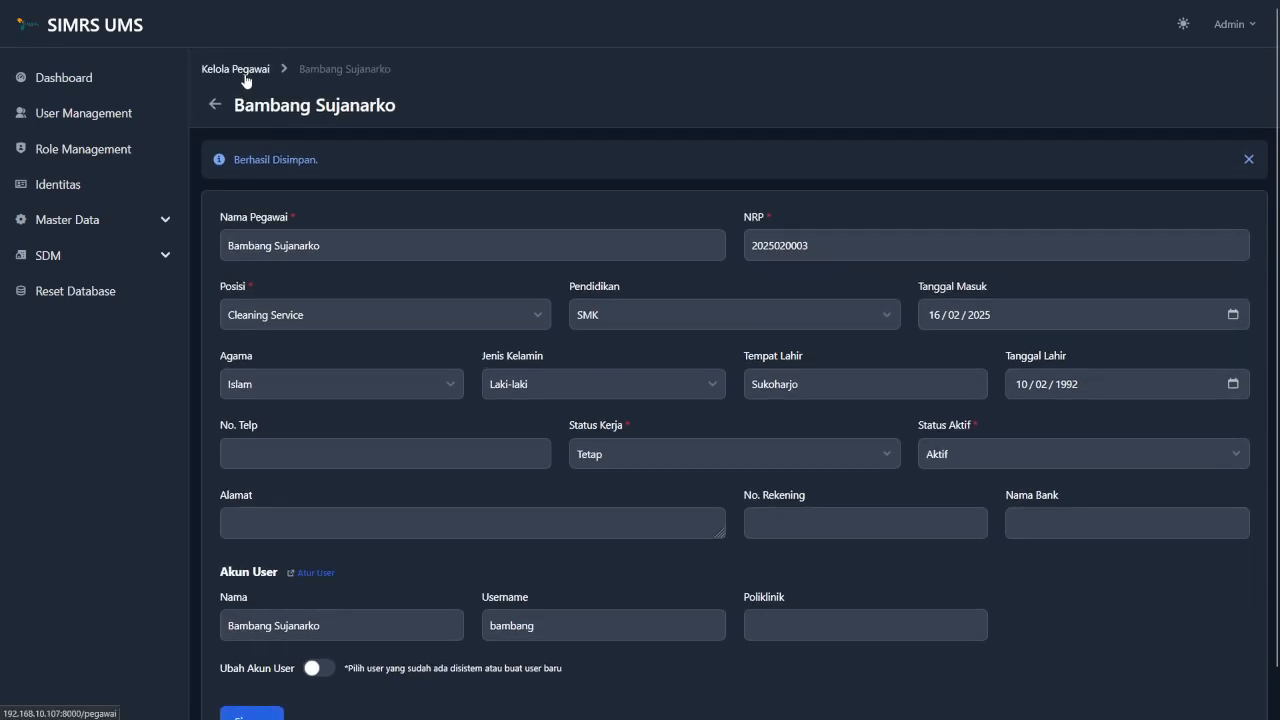
click(245, 77)
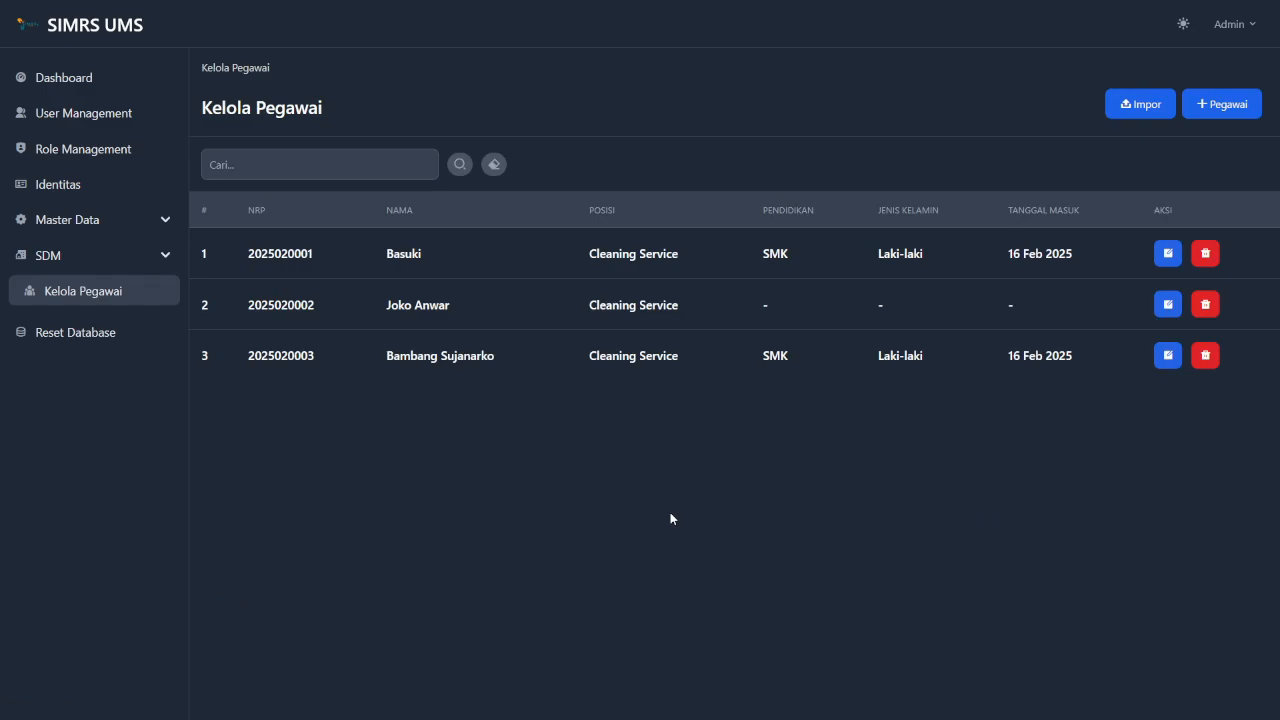
Start another new employee record and fill in the doctor's name from the suggestion.
click(1222, 104)
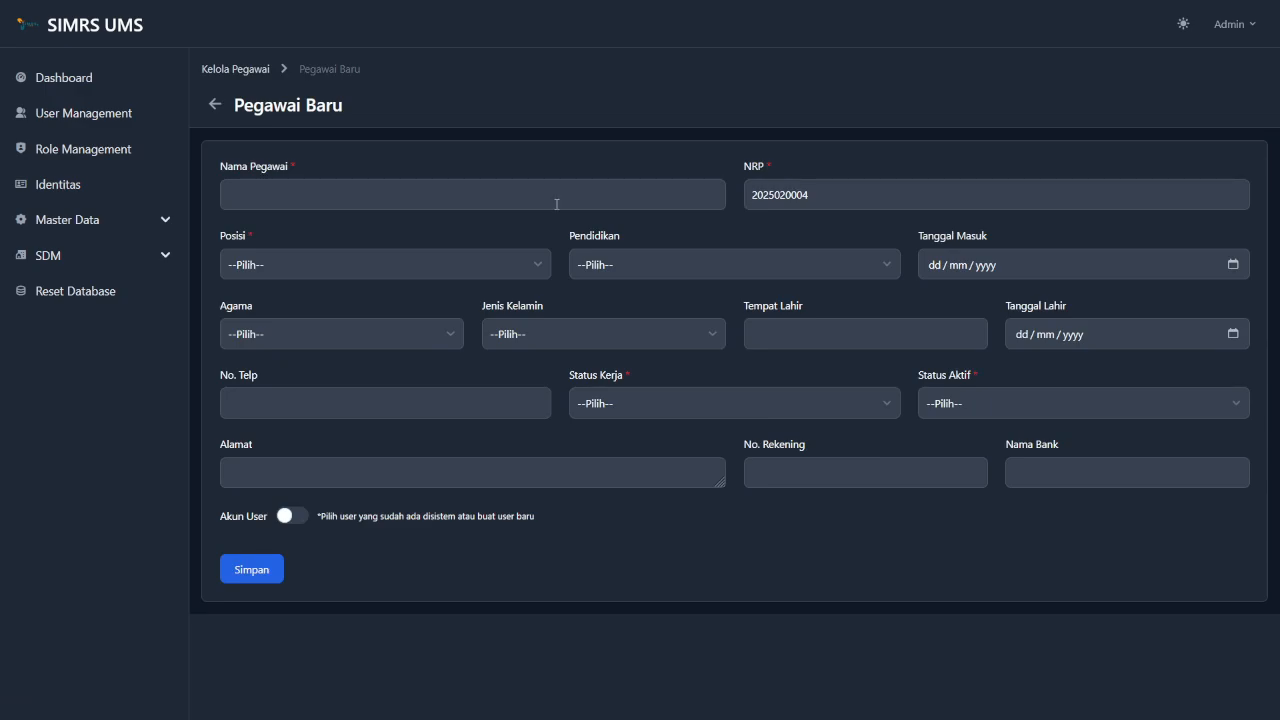
click(541, 204)
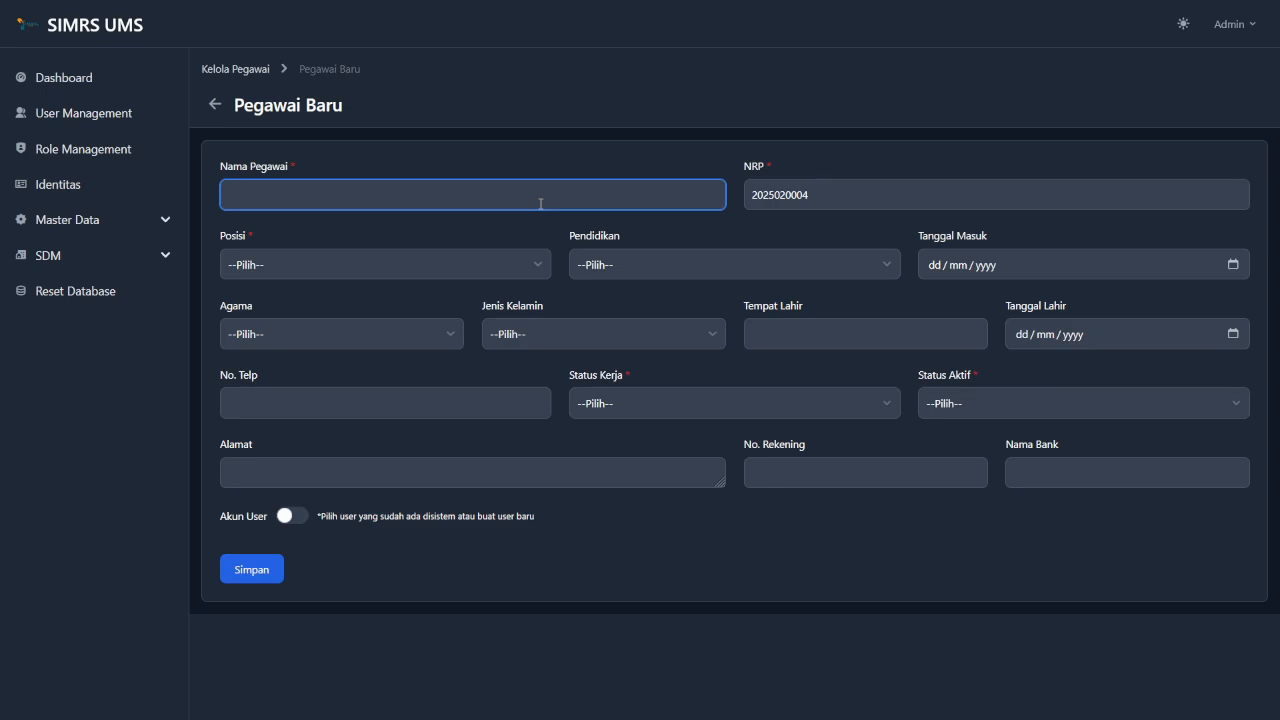
text(Dr.)
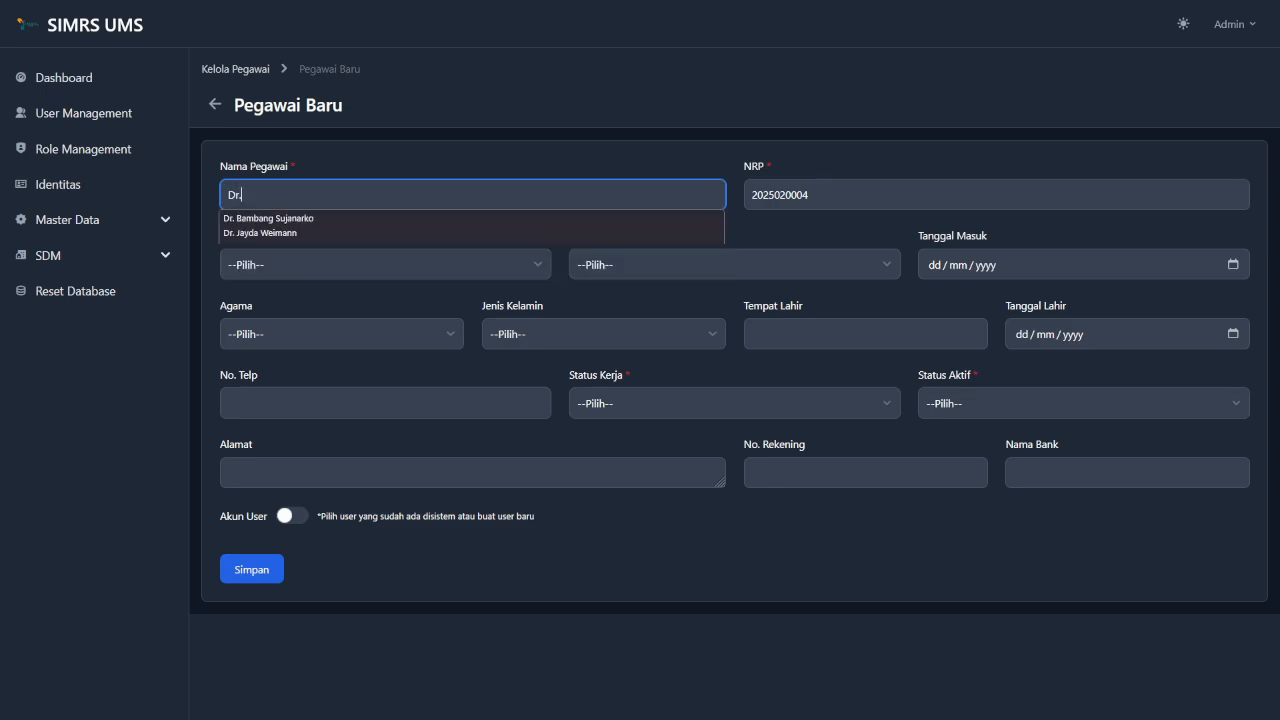
key(Down)
key(Down)
key(Return)
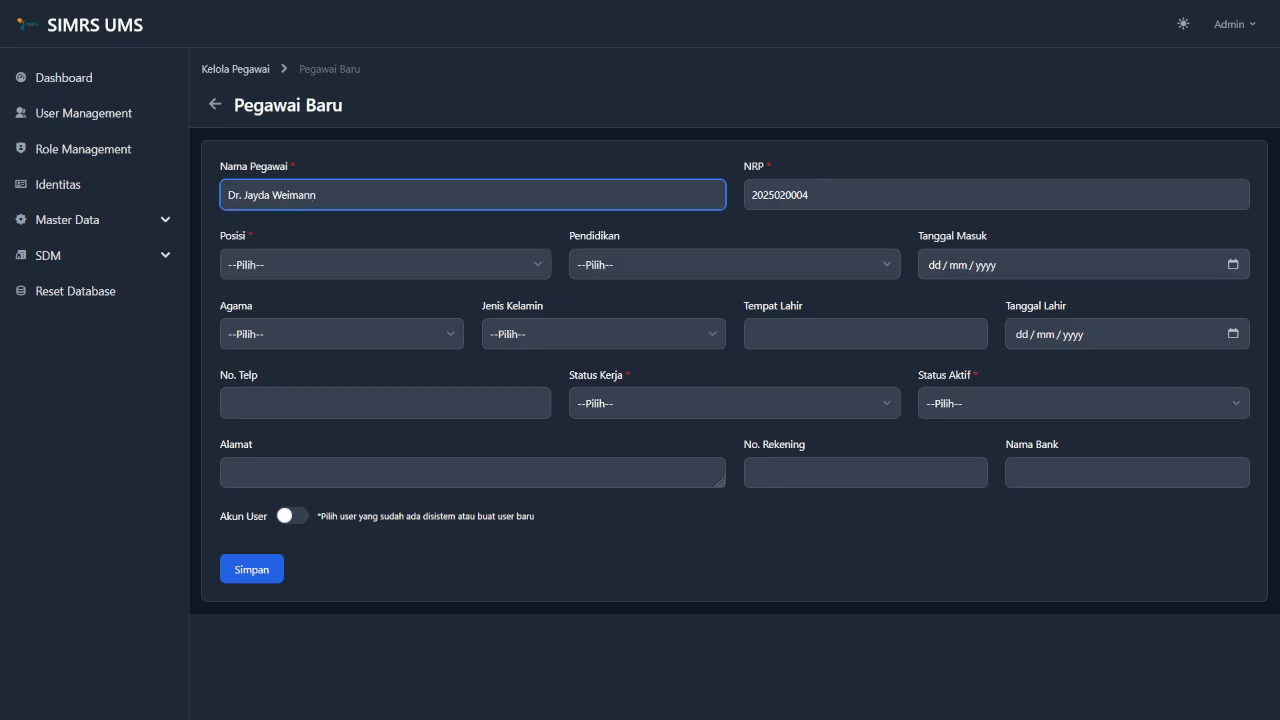
Set position to Dokter, education to S3 and start date to 16 February 2025.
click(426, 265)
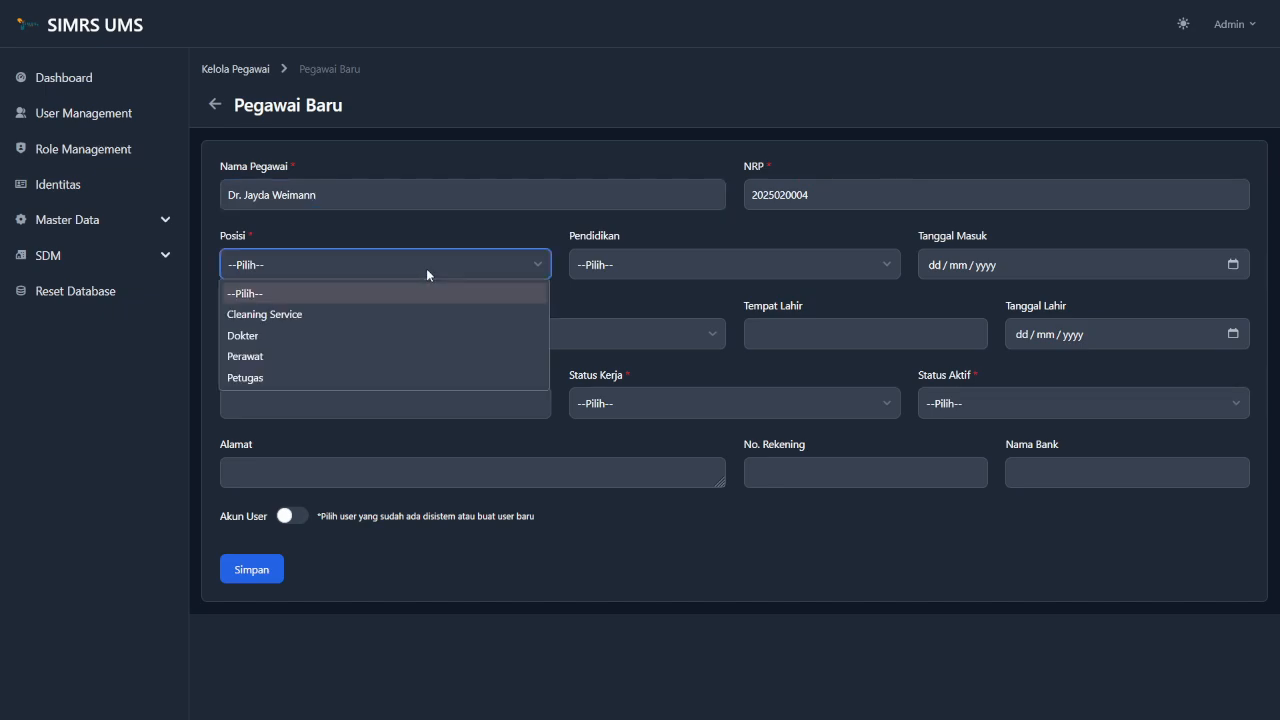
click(358, 343)
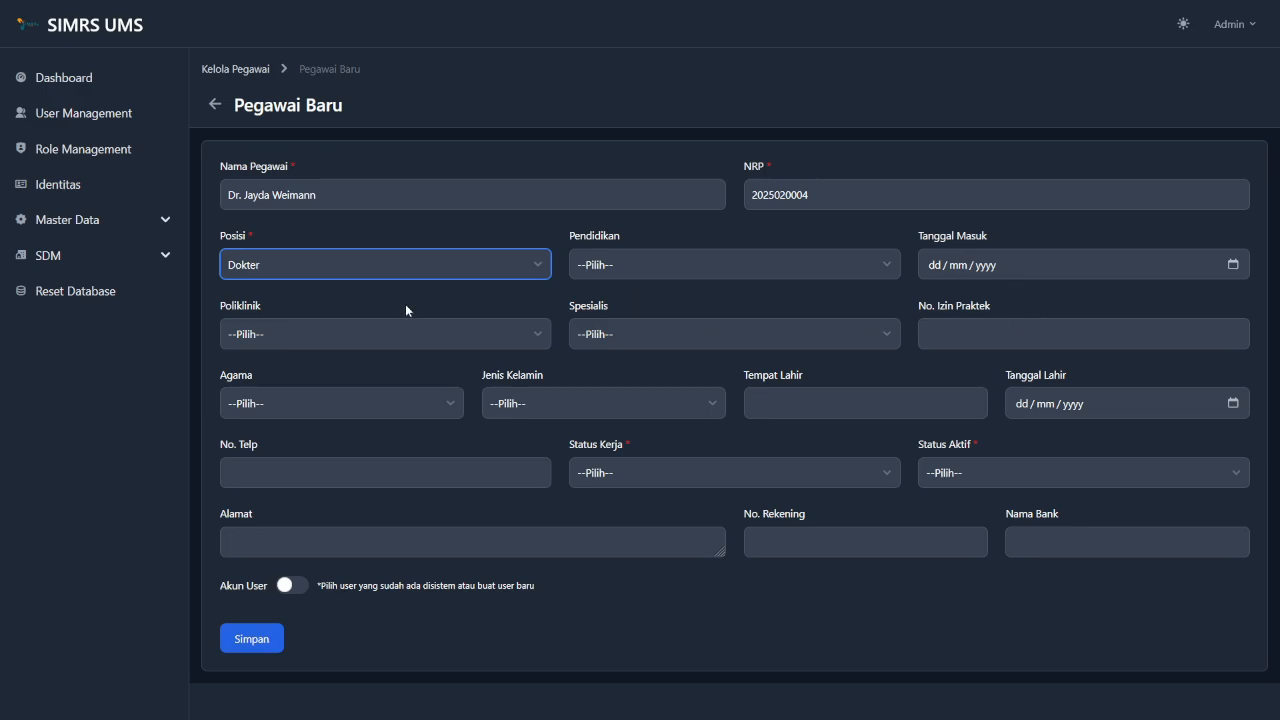
click(631, 264)
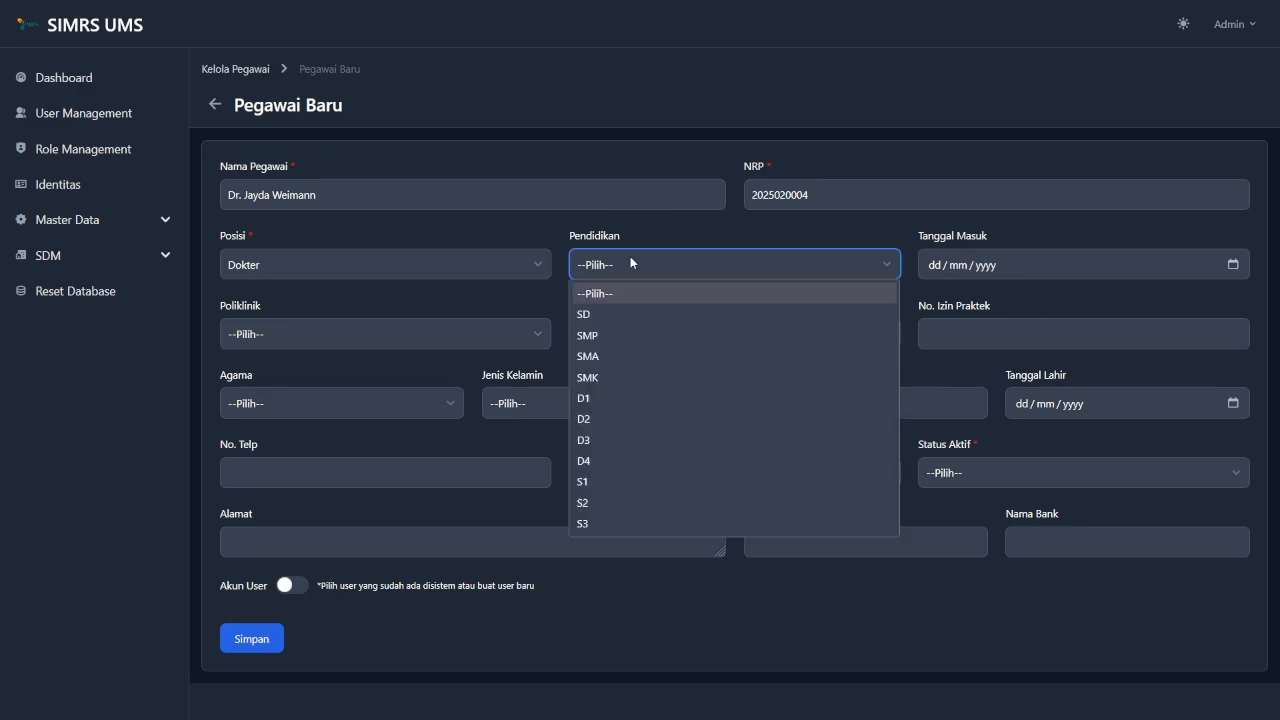
click(610, 524)
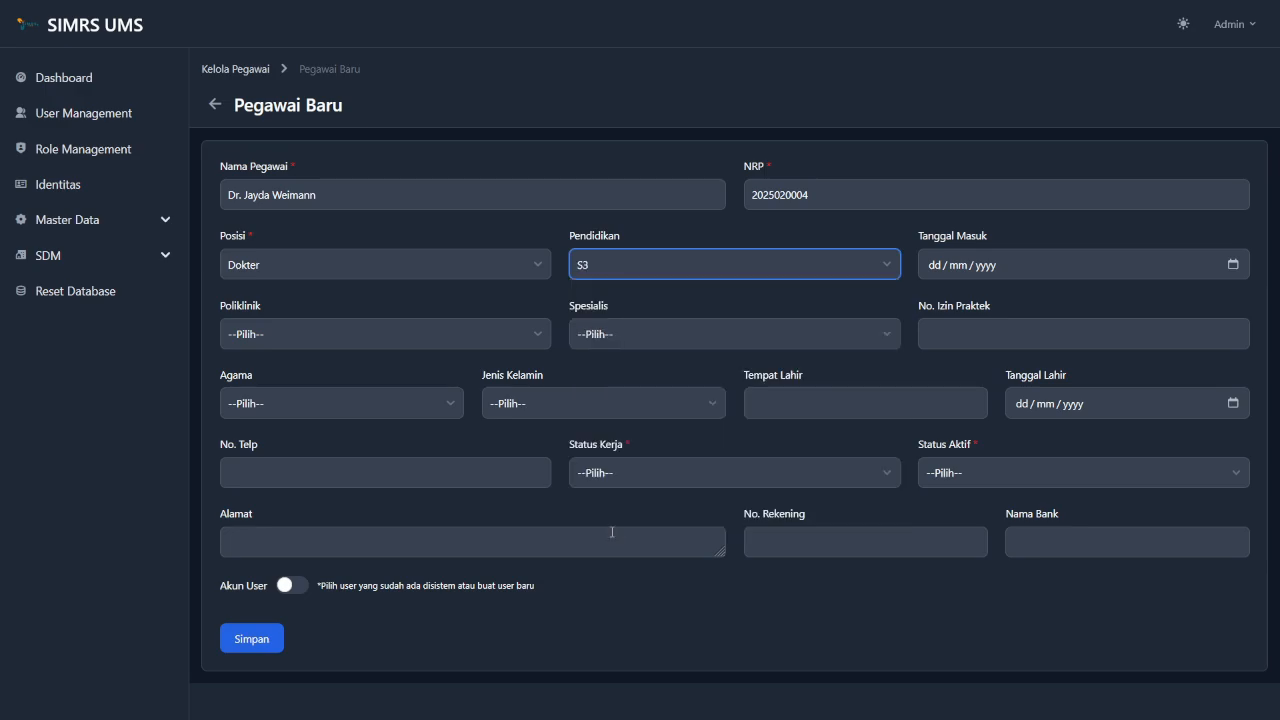
click(1234, 271)
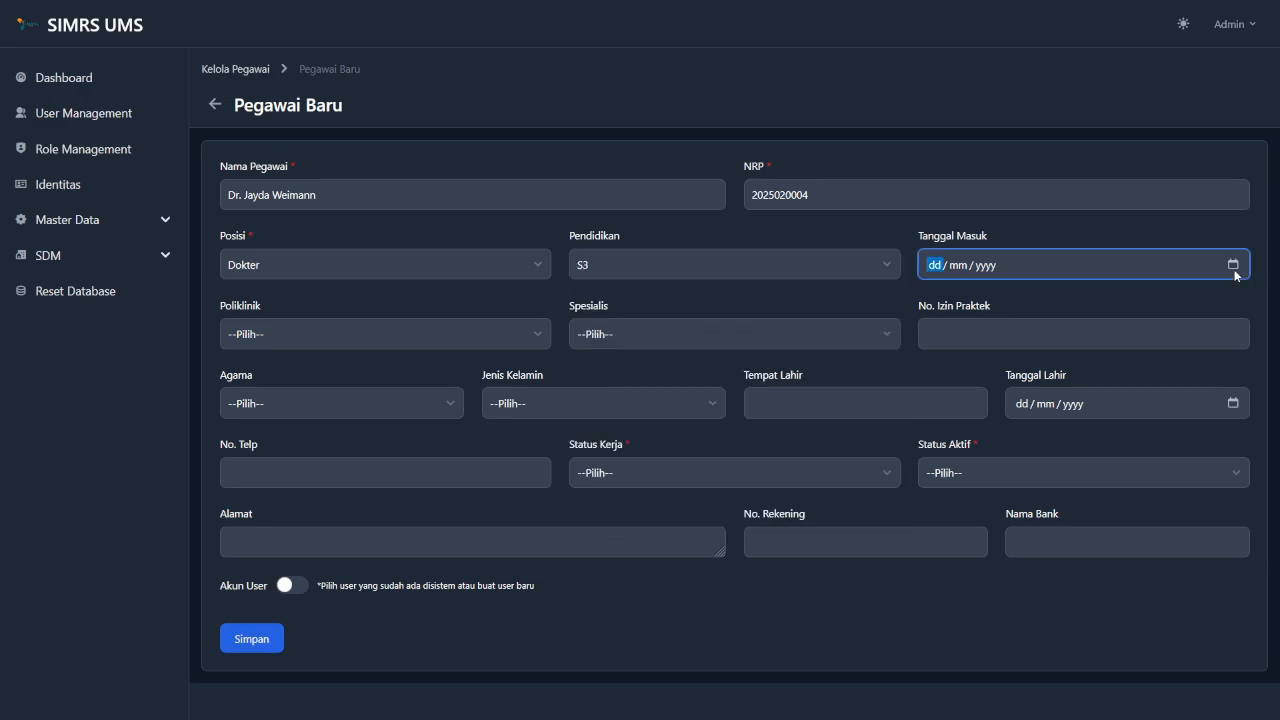
click(1234, 268)
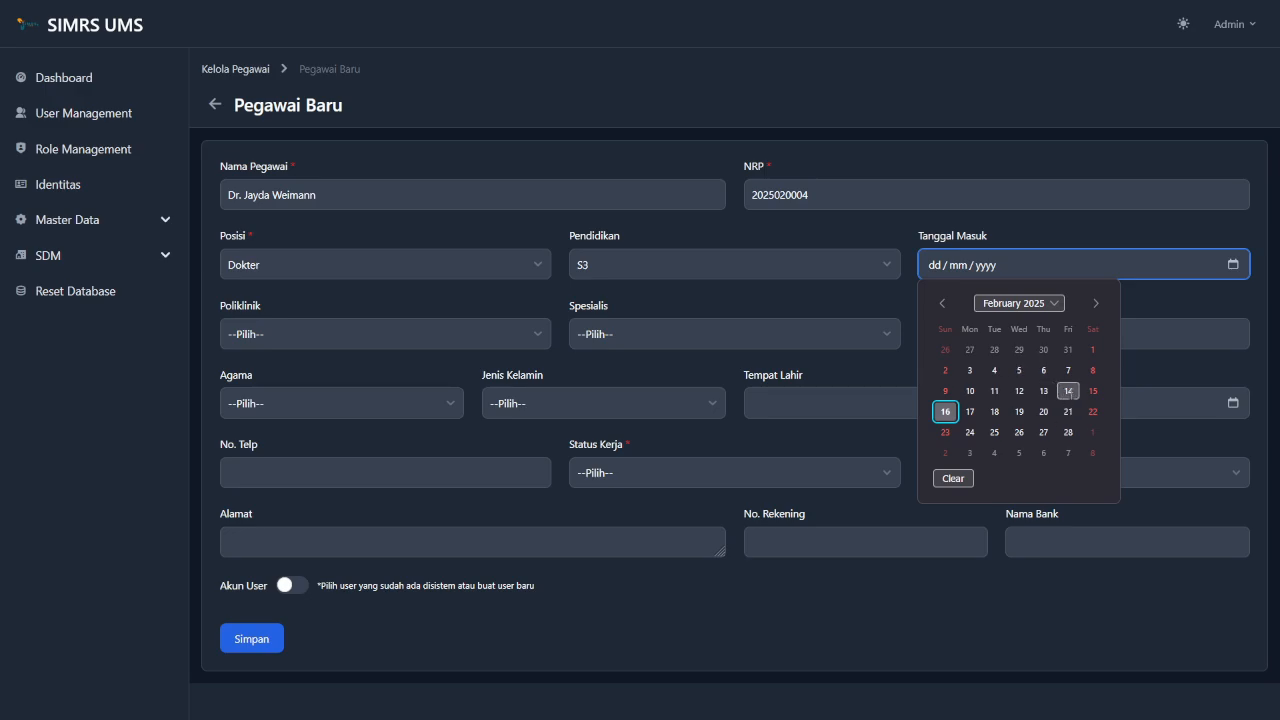
click(945, 411)
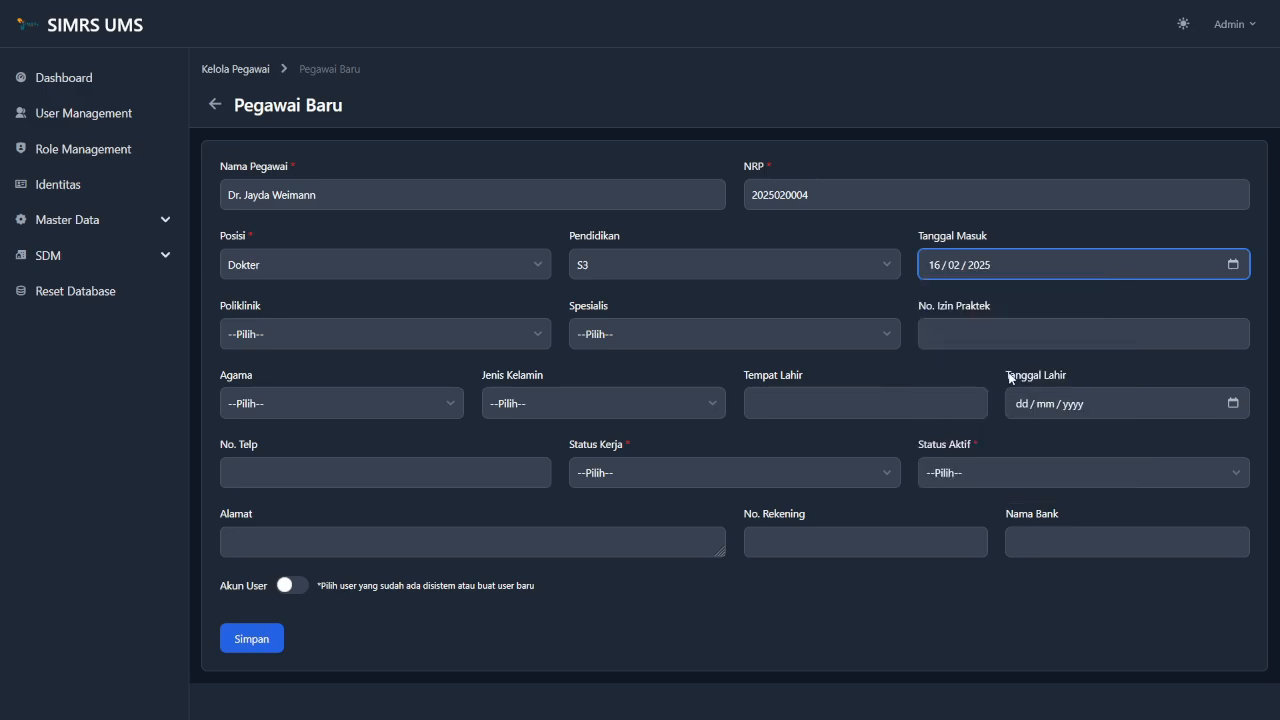
click(450, 336)
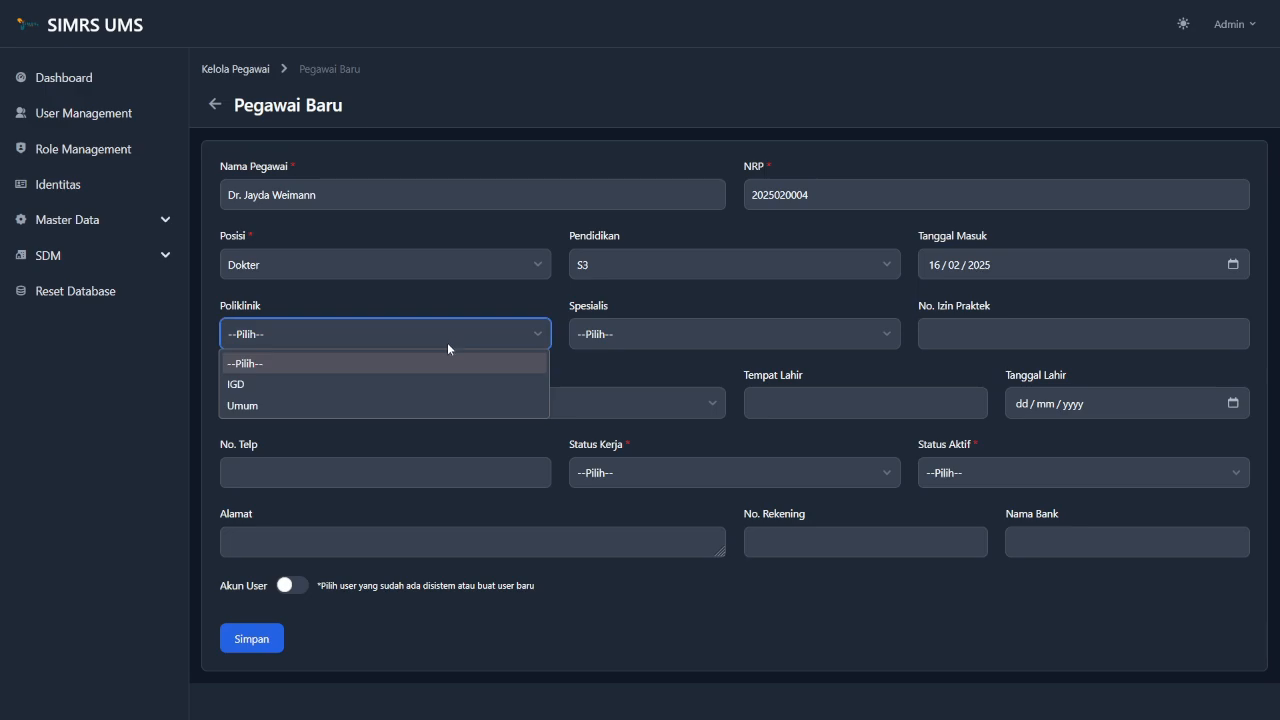
click(380, 408)
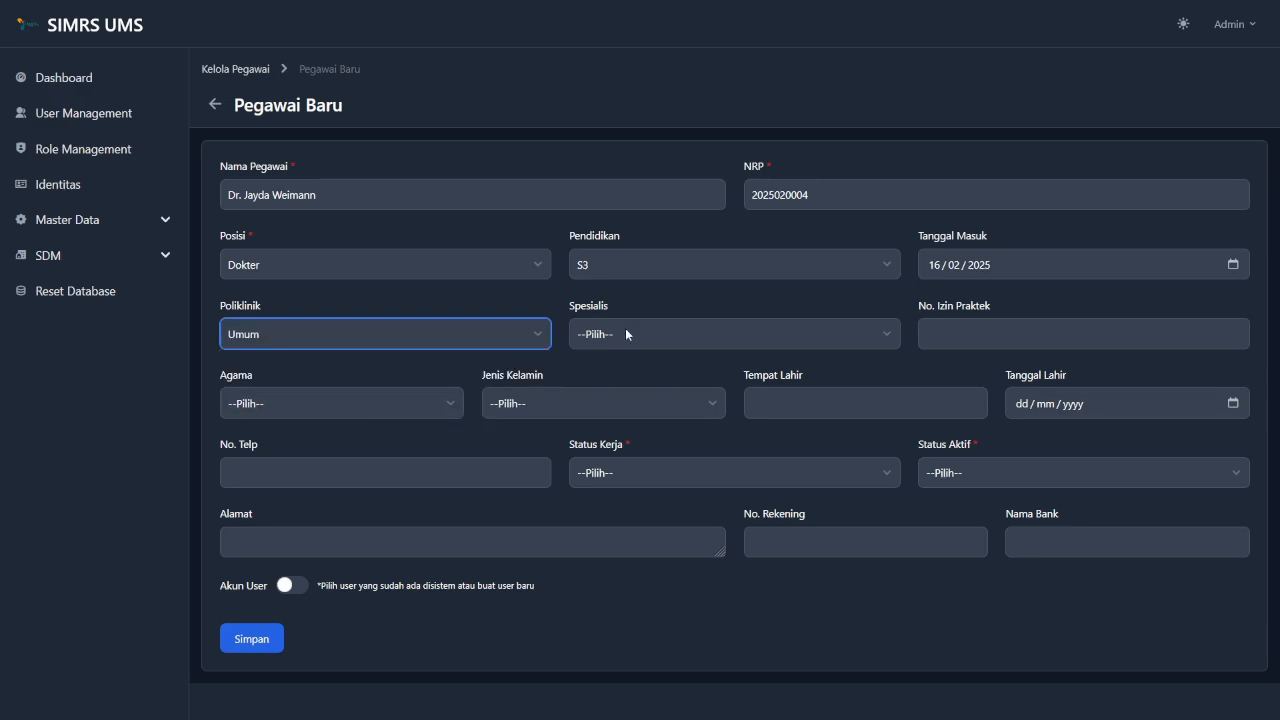
click(740, 333)
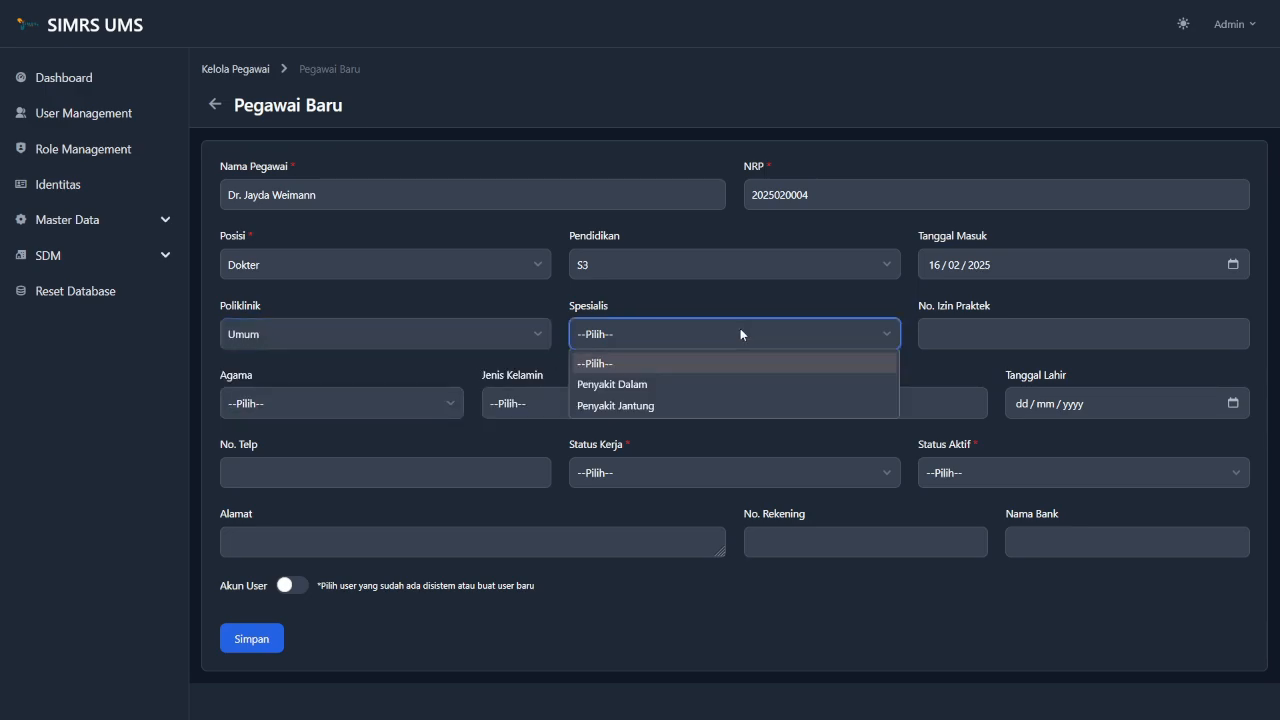
click(636, 405)
click(968, 326)
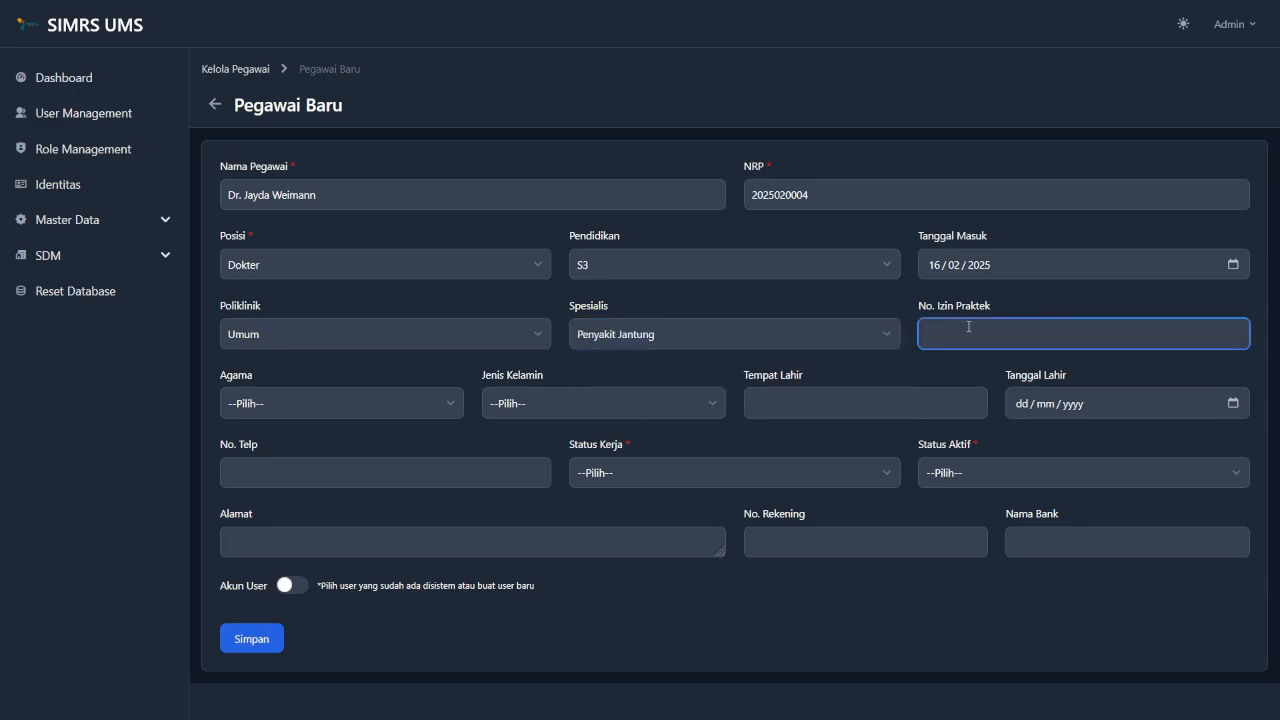
text(8789347)
click(483, 373)
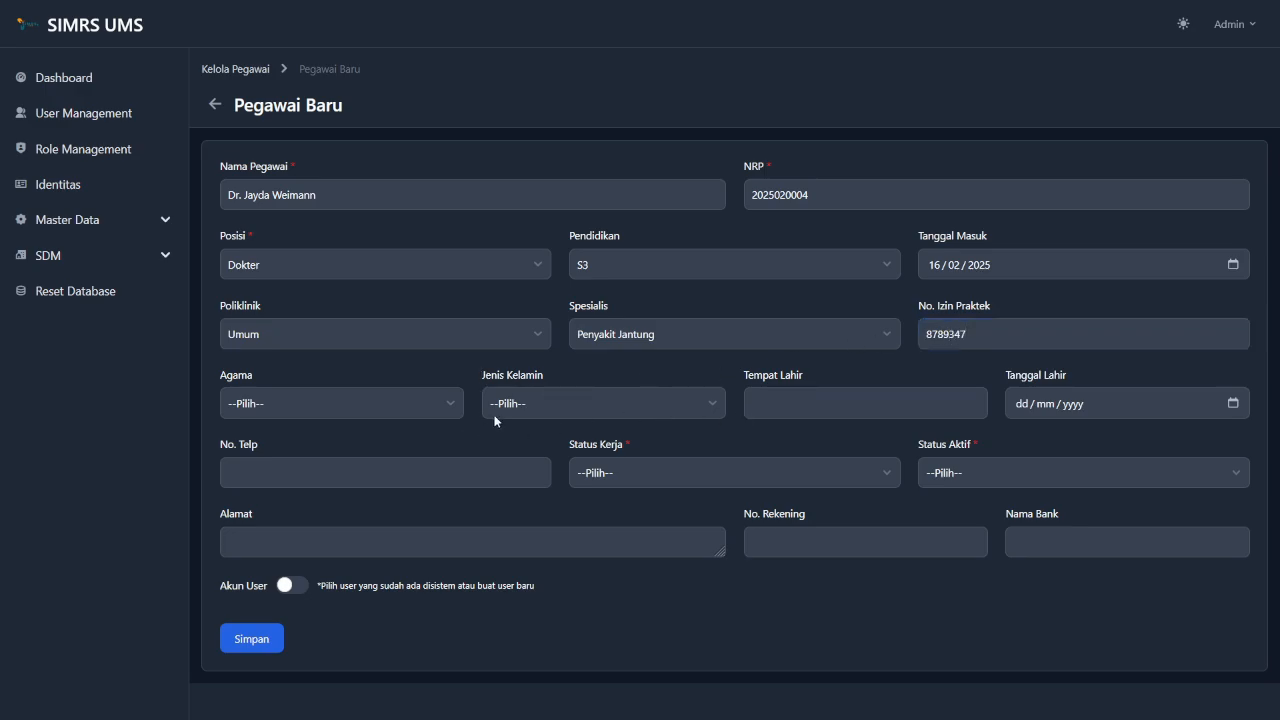
Set employment status to Tetap and active status to Aktif.
click(660, 475)
click(619, 566)
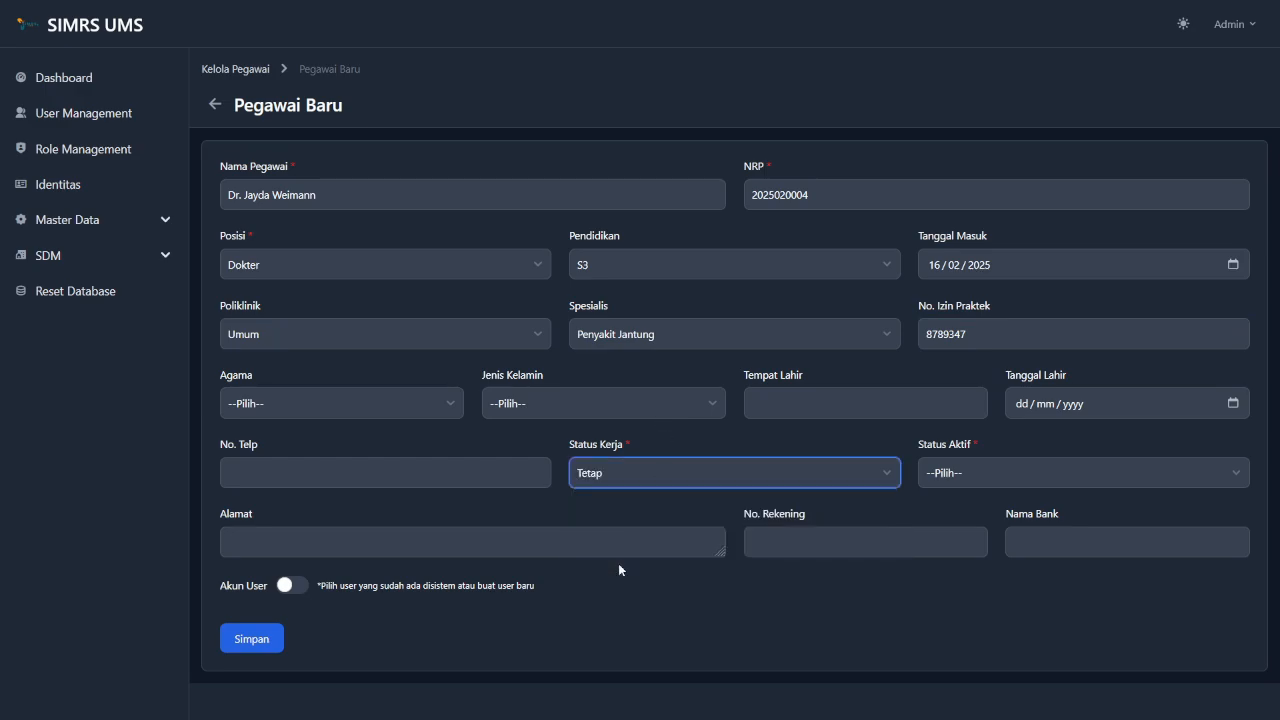
click(985, 478)
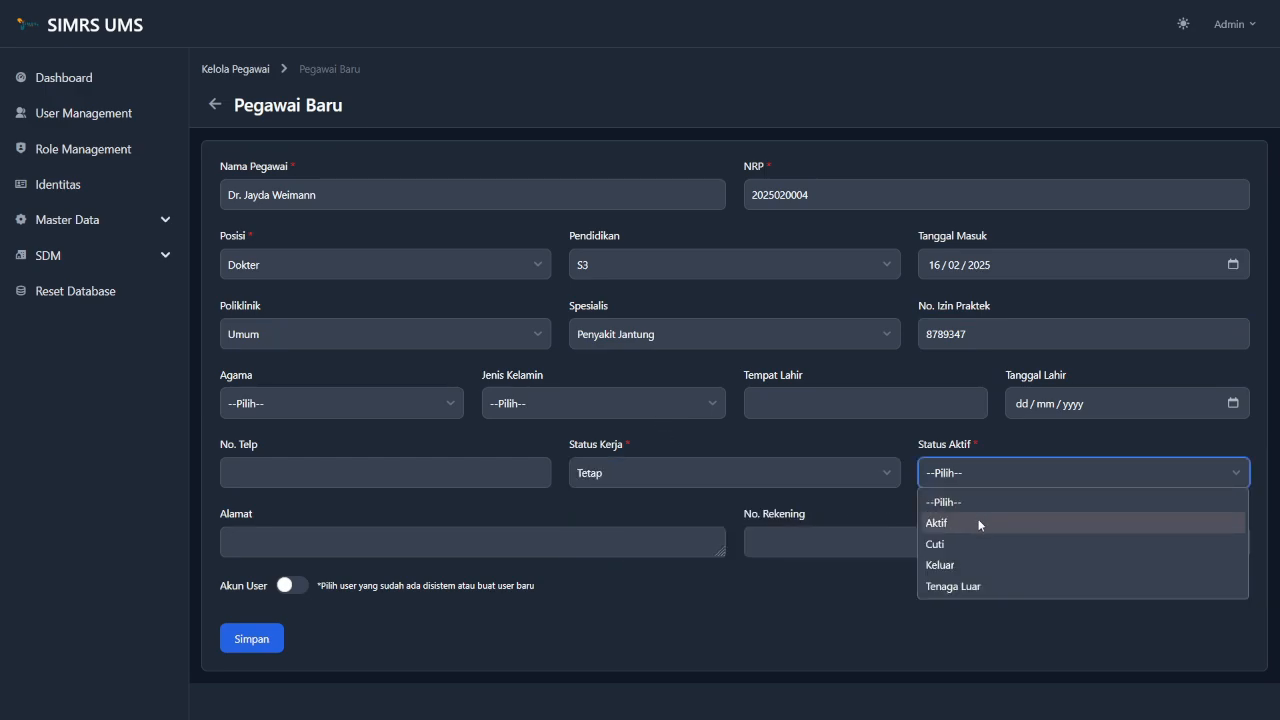
click(979, 524)
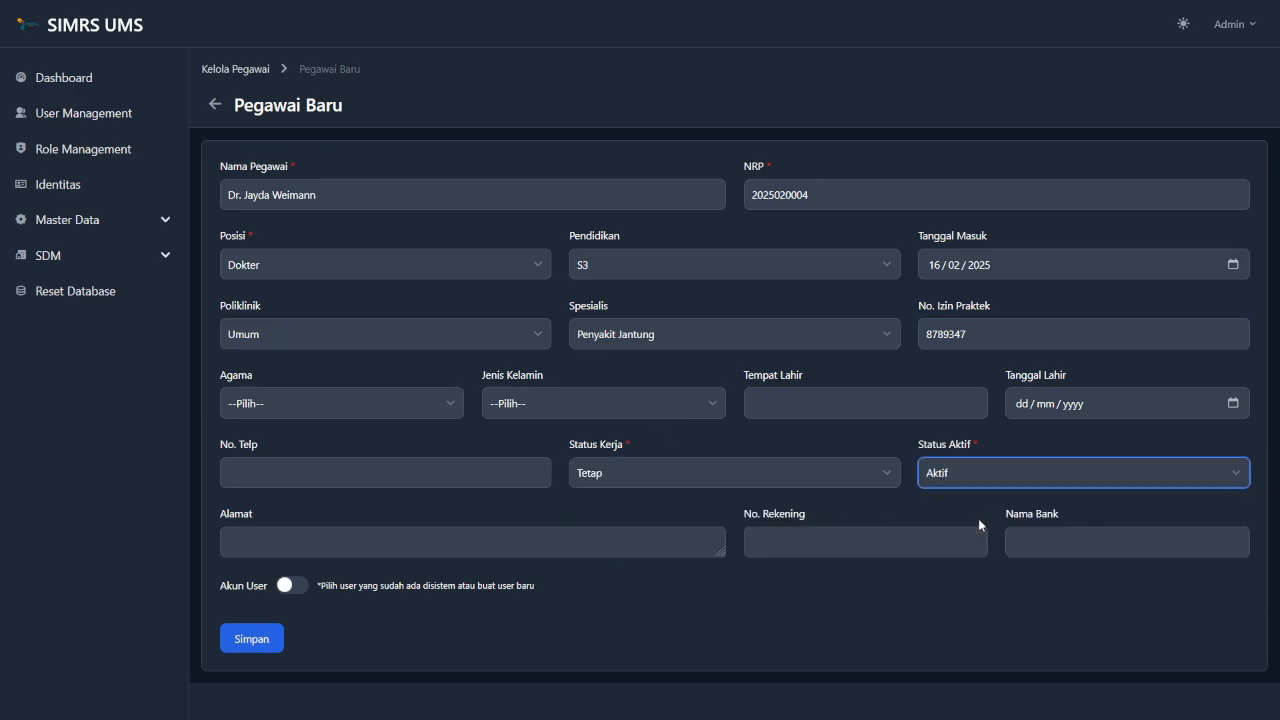
Enable a user account and enter its username and password, confirmed twice.
click(403, 590)
scroll(401, 590, down, 1)
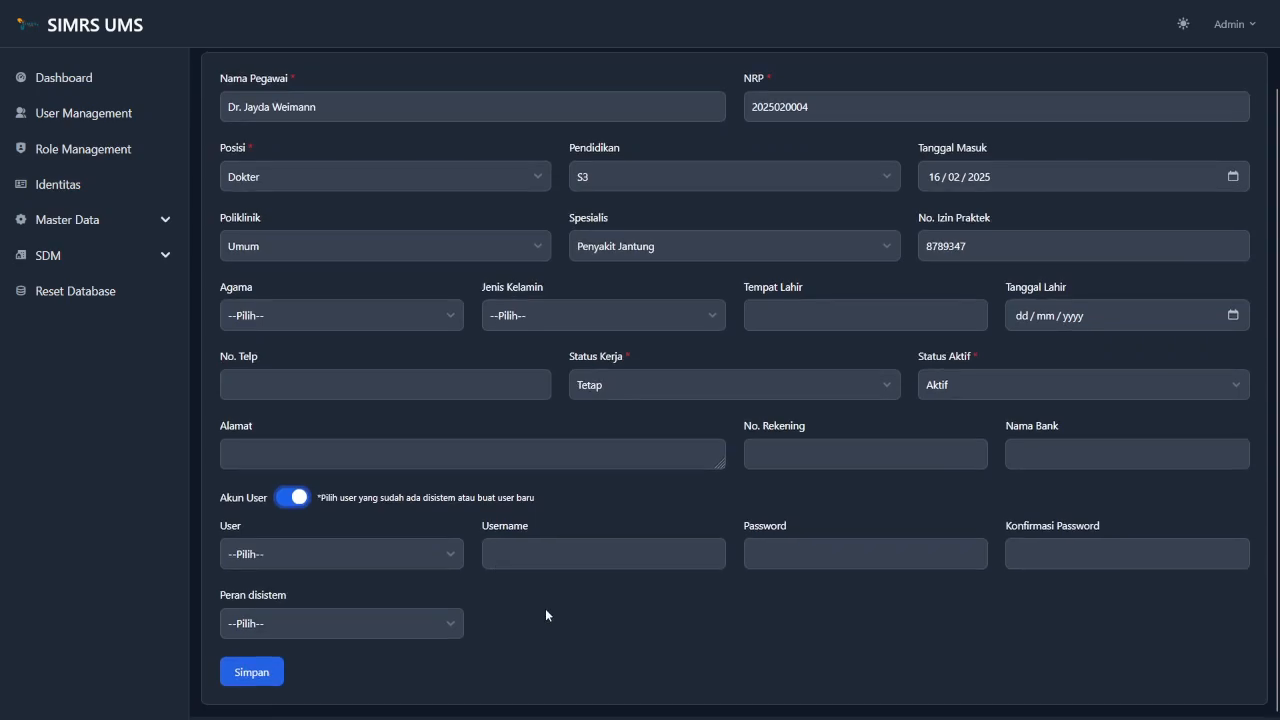
click(406, 557)
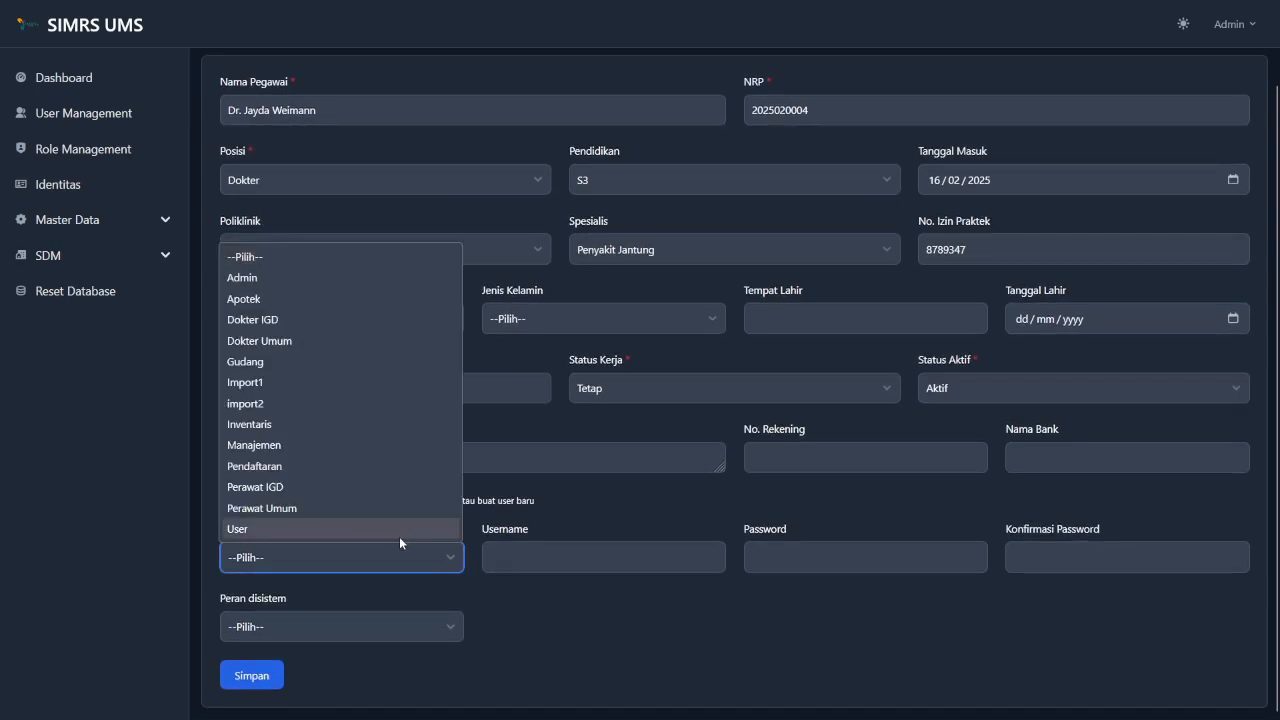
click(545, 516)
click(561, 560)
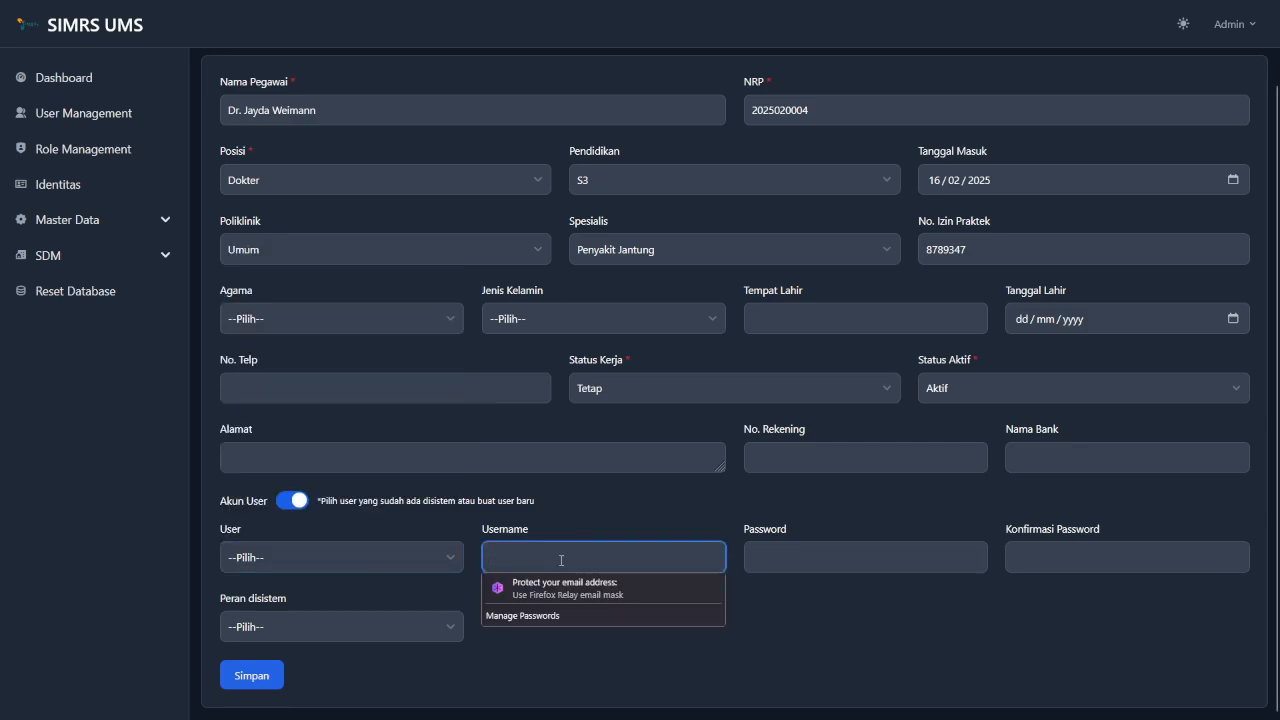
text(dokter)
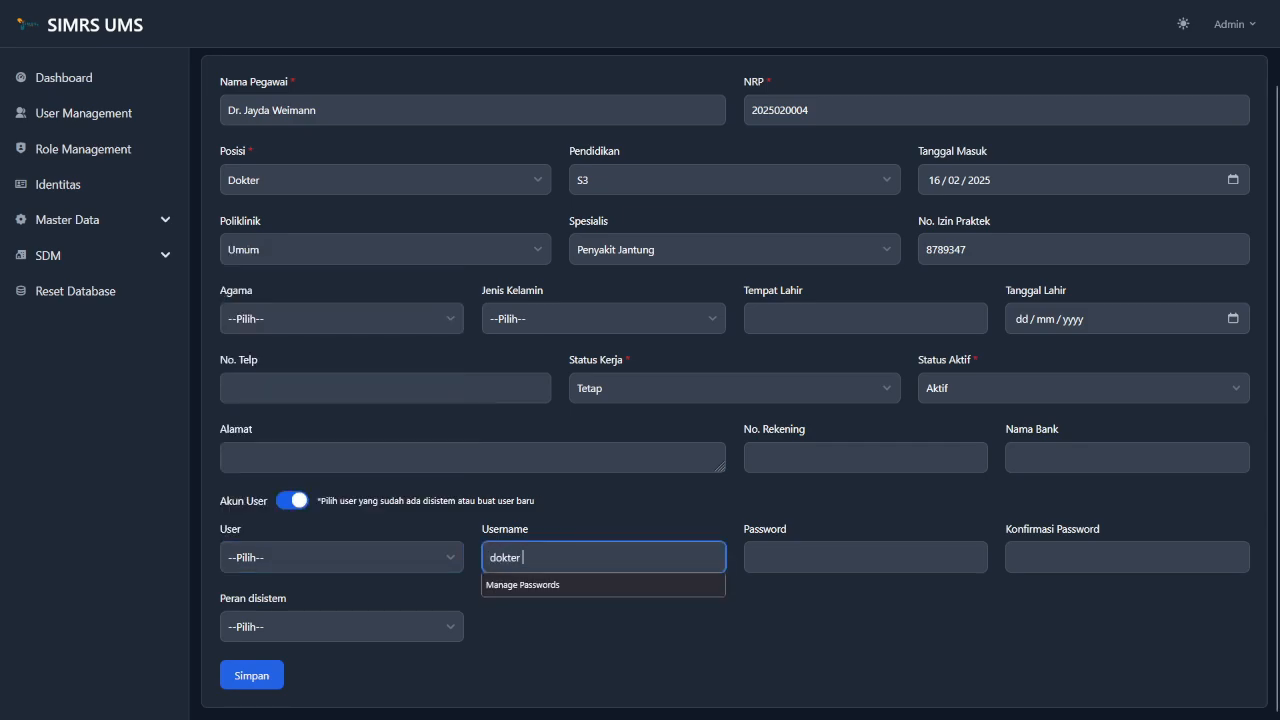
key(BackSpace)
key(BackSpace)
key(BackSpace)
key(BackSpace)
key(BackSpace)
key(BackSpace)
text(jy)
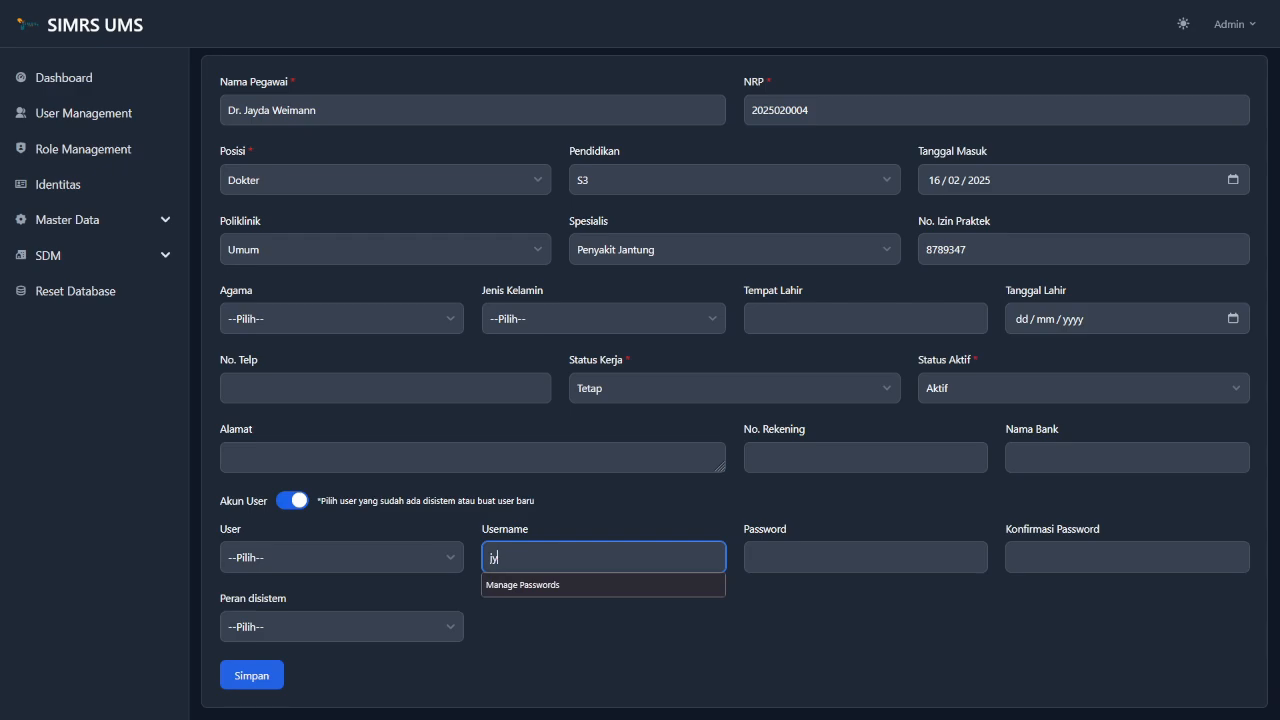
text(yda)
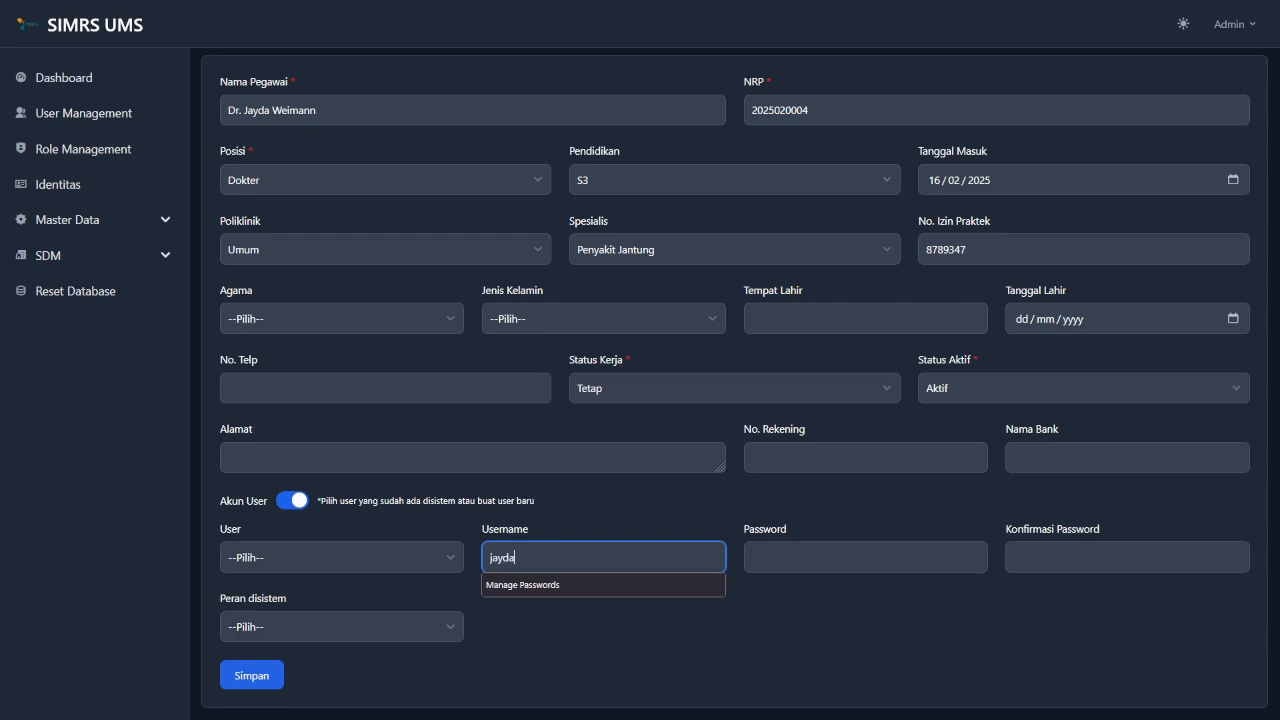
click(820, 556)
text(password)
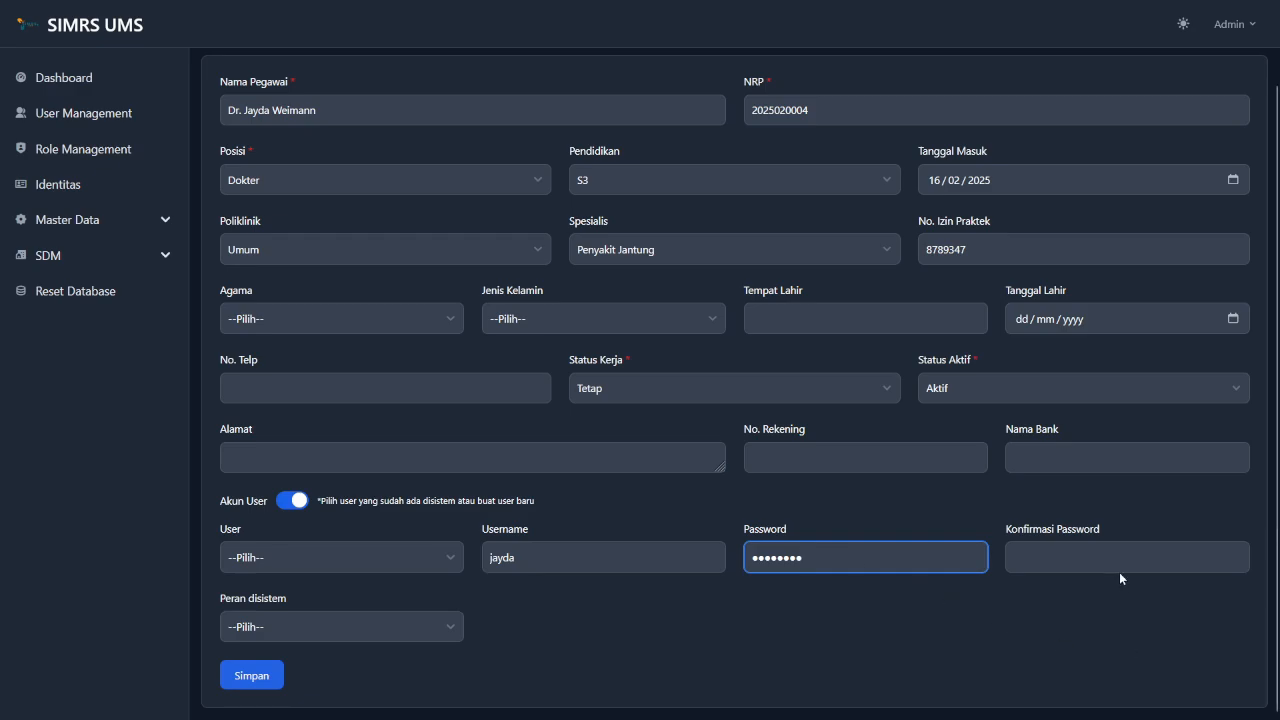
click(1166, 558)
text(password)
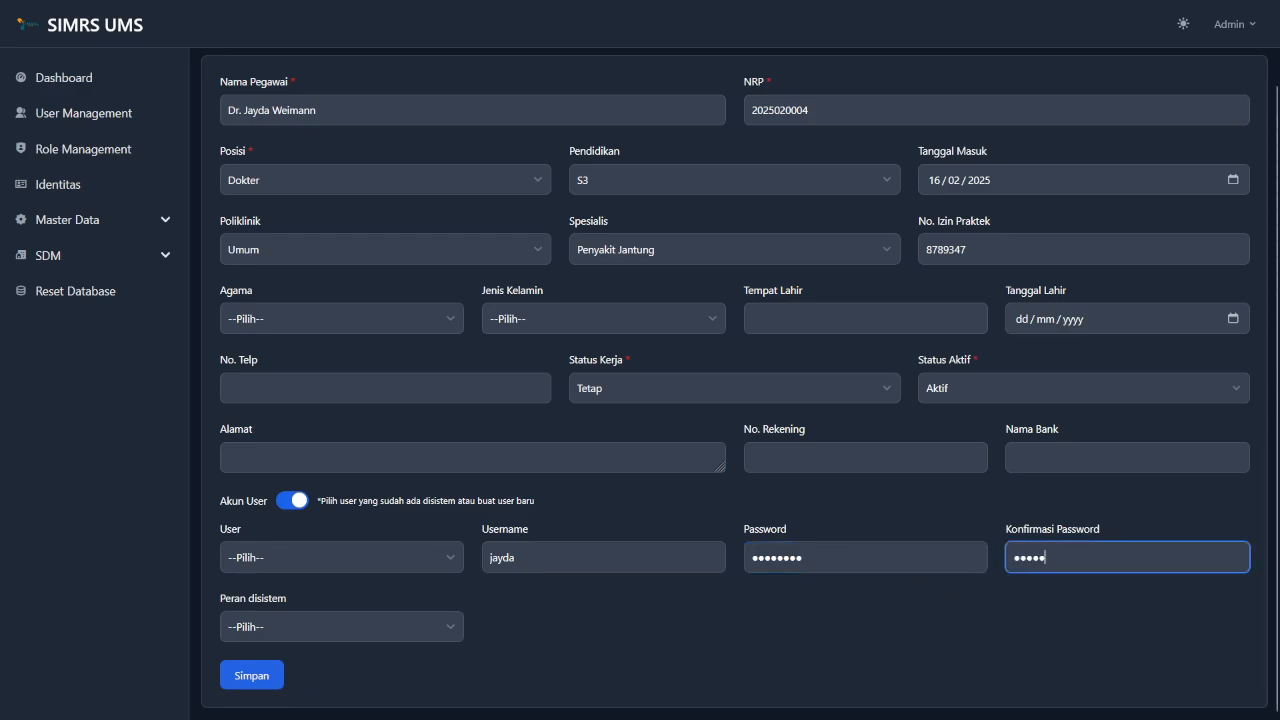
Give the account the Dokter system role and save the employee record.
click(400, 620)
click(400, 621)
click(400, 621)
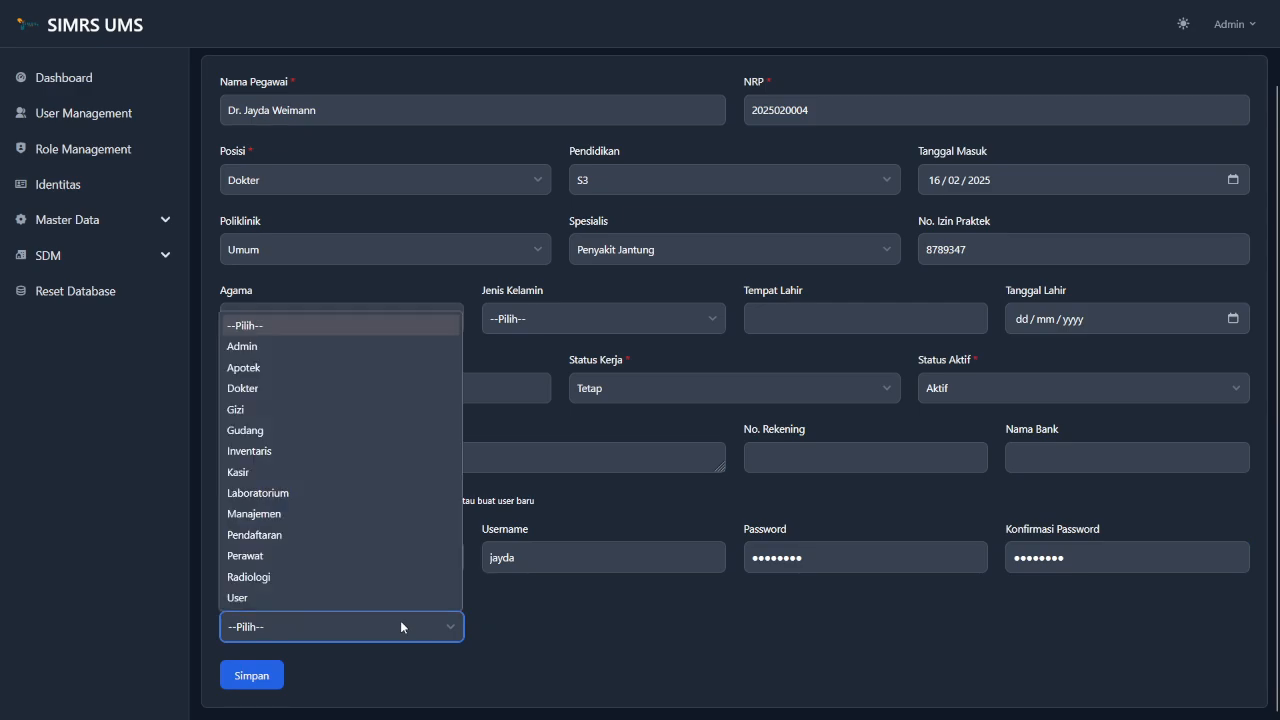
click(336, 390)
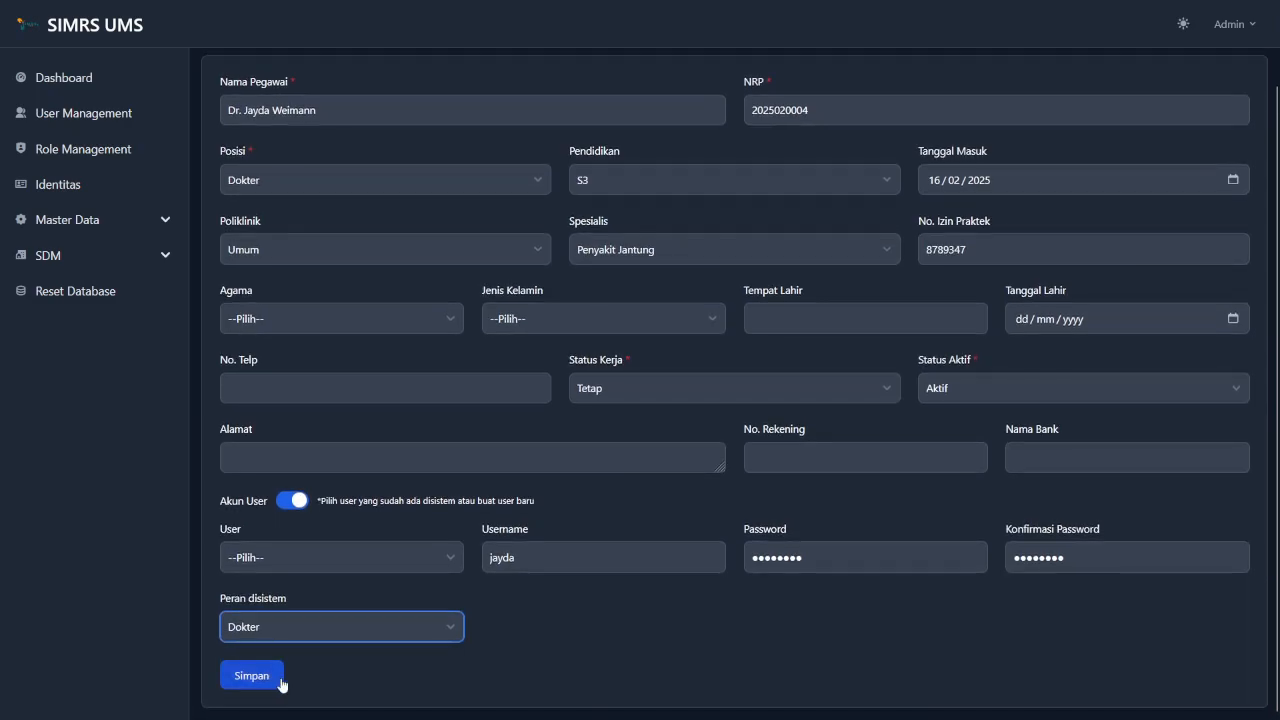
click(250, 677)
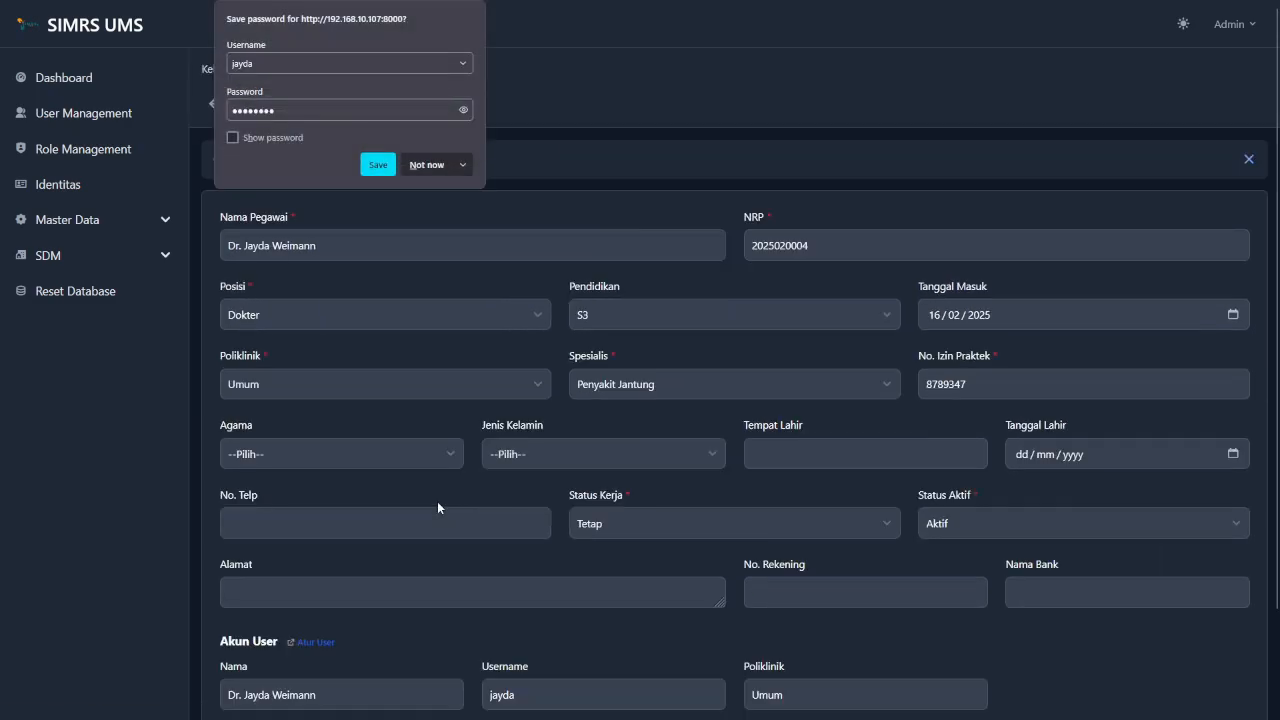
Dismiss the browser's password prompt and go back to the Kelola Pegawai list.
click(626, 75)
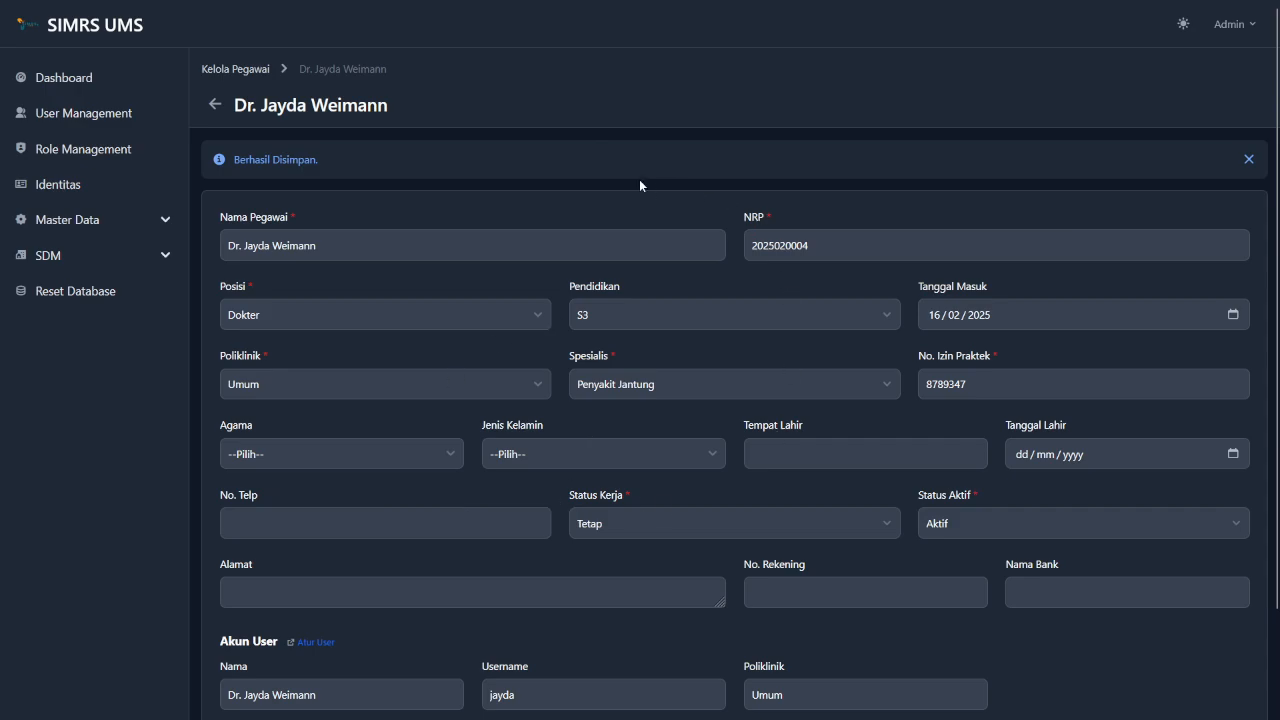
click(249, 72)
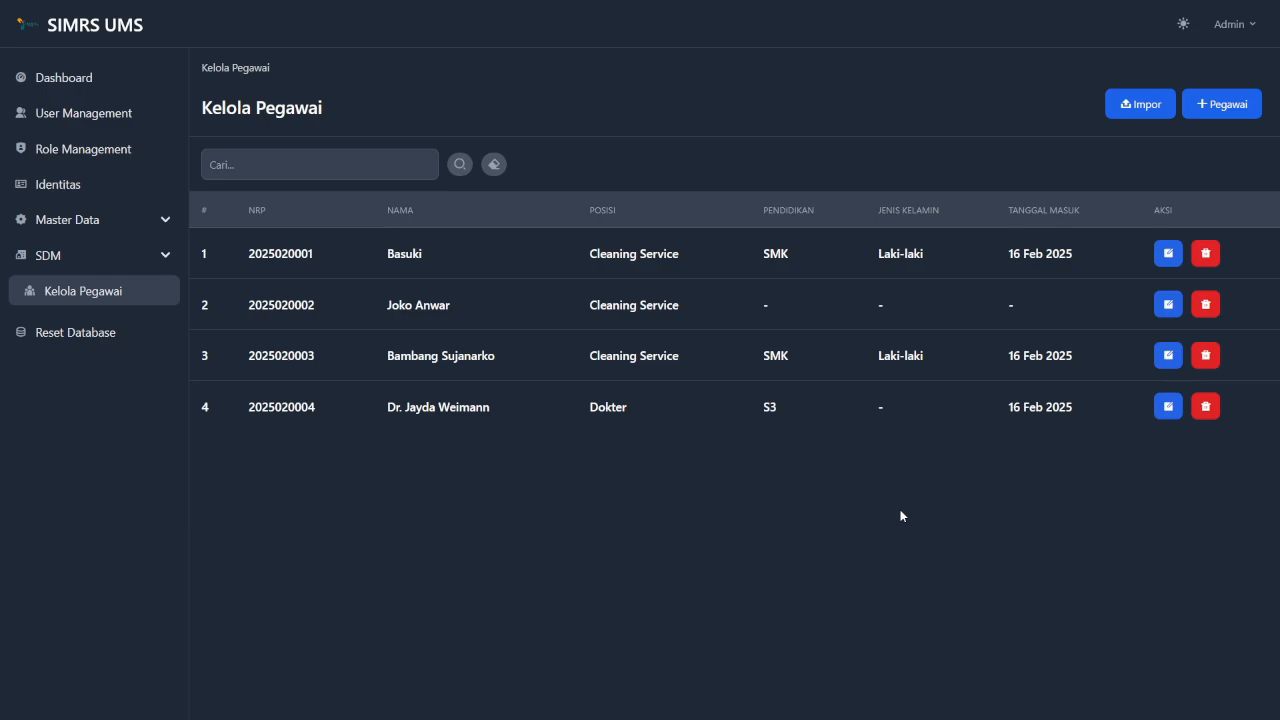
Download template-impor-pegawai.xlsx from the Impor Pegawai dialog and open it in Excel.
click(1145, 103)
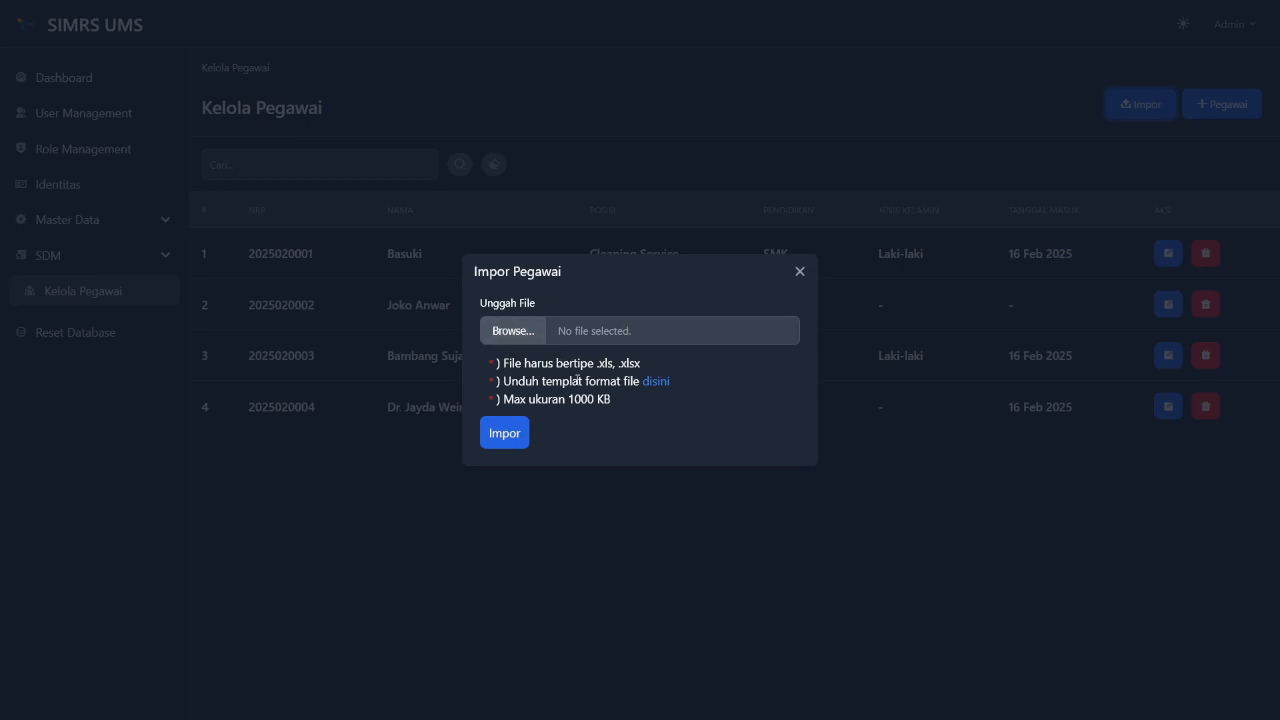
click(656, 382)
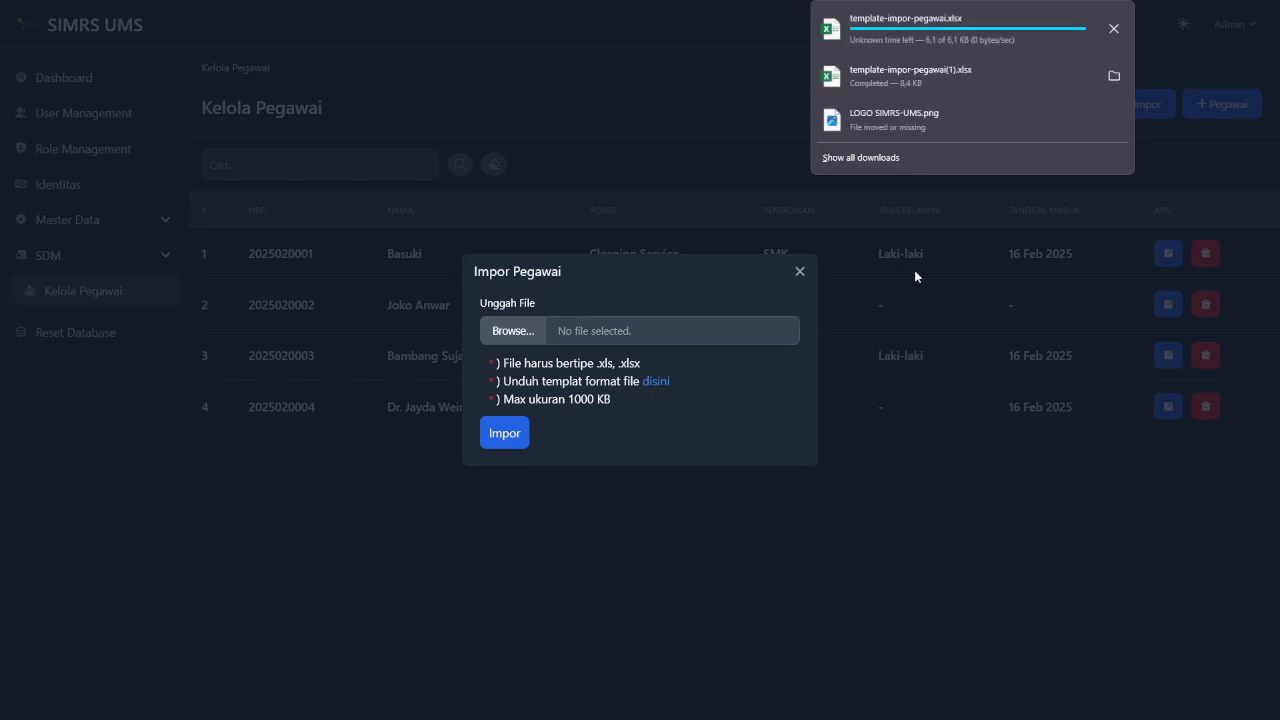
click(941, 30)
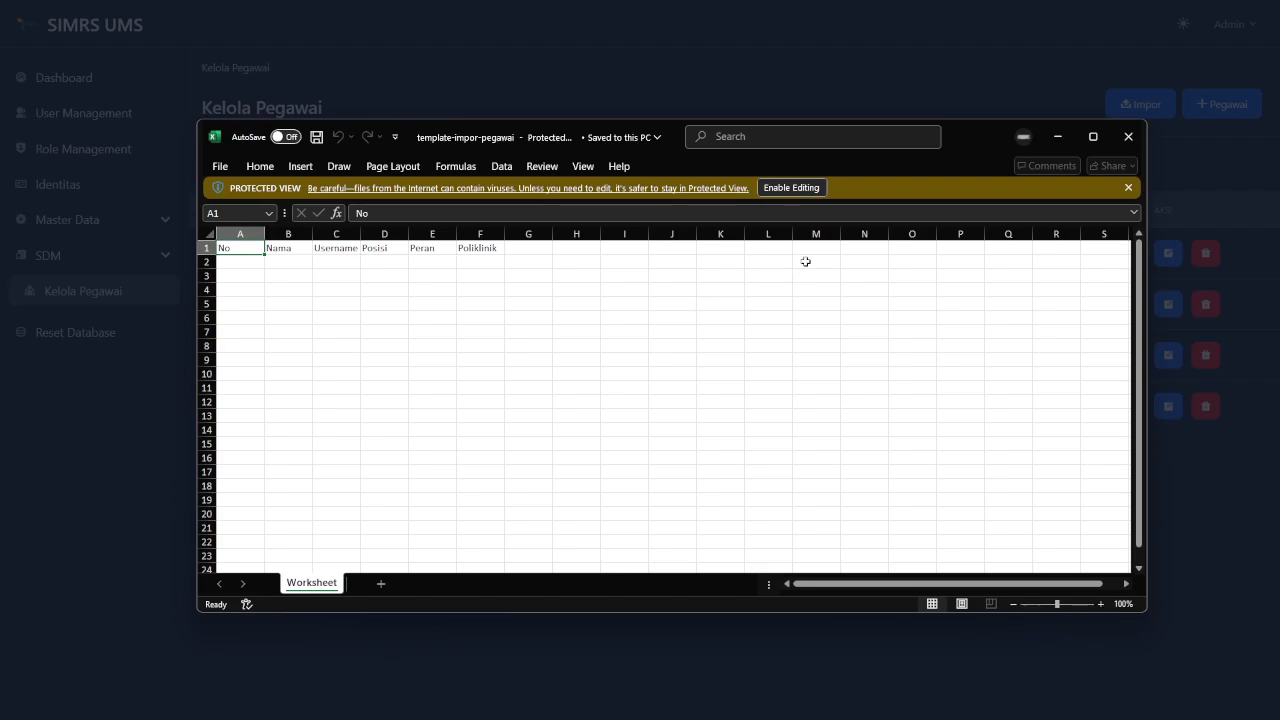
Enable editing on the template and enter 1 as the No in cell A2.
click(799, 190)
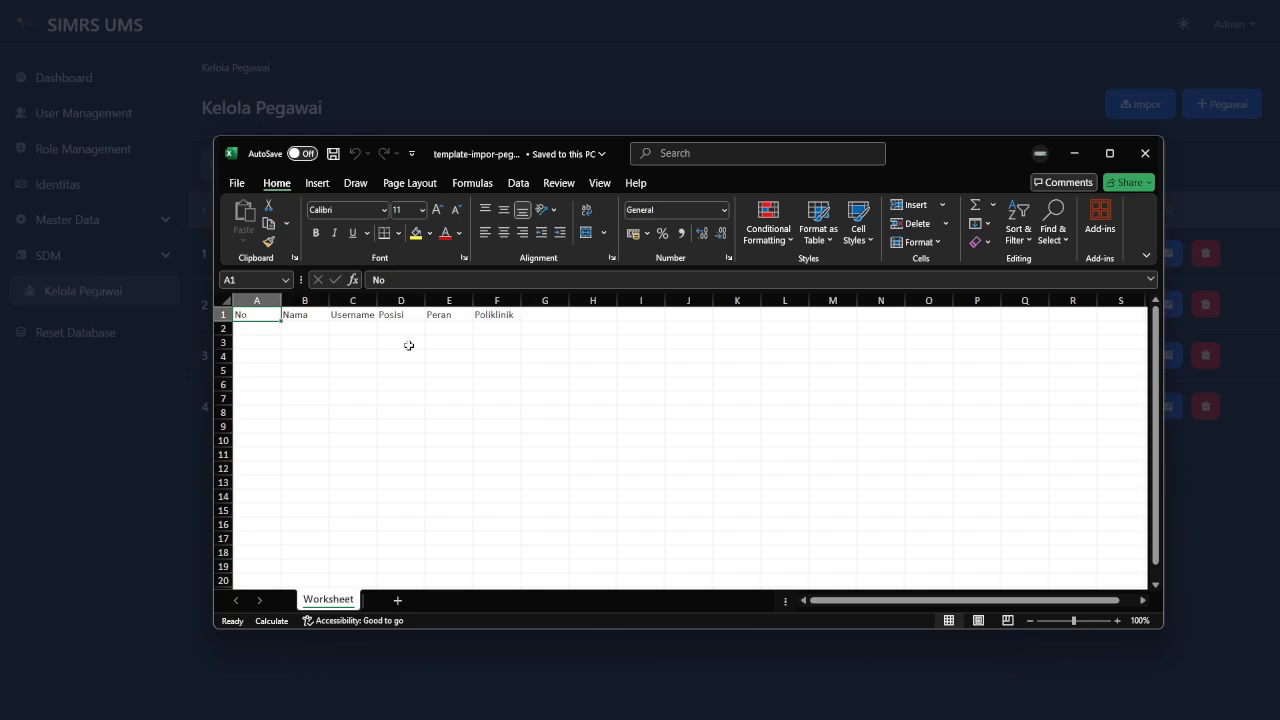
click(267, 328)
text(1)
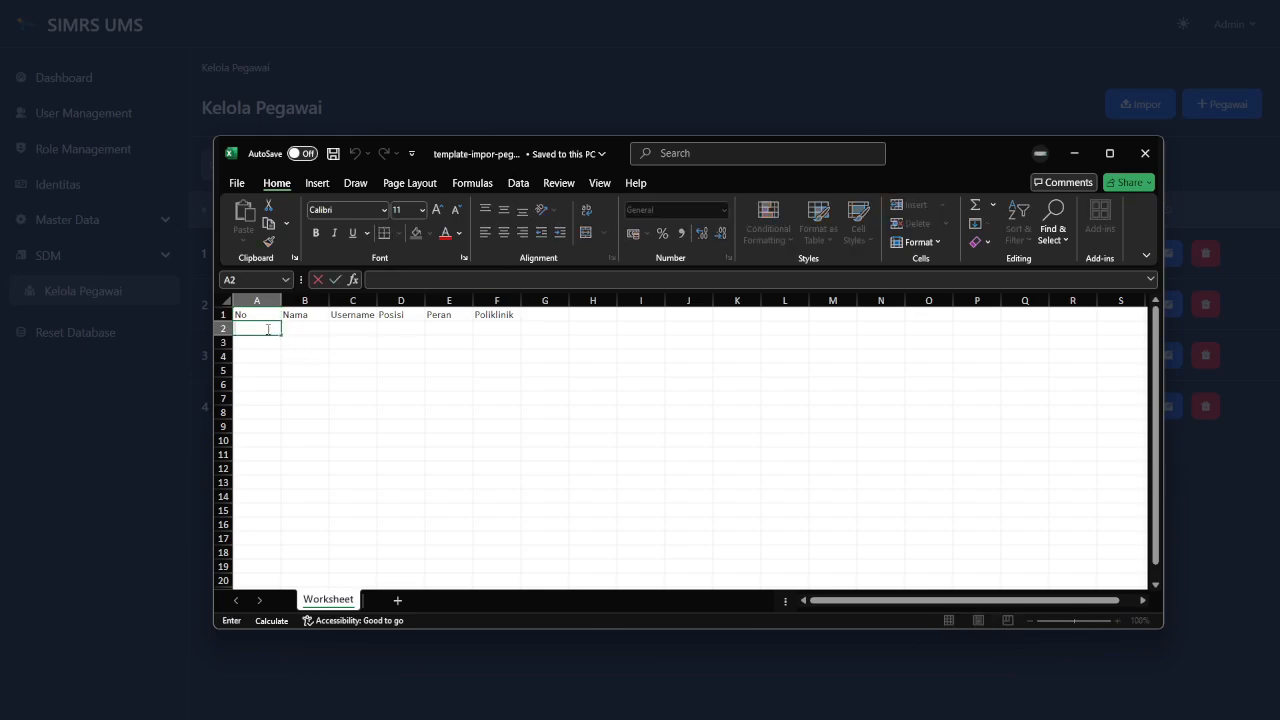
click(296, 326)
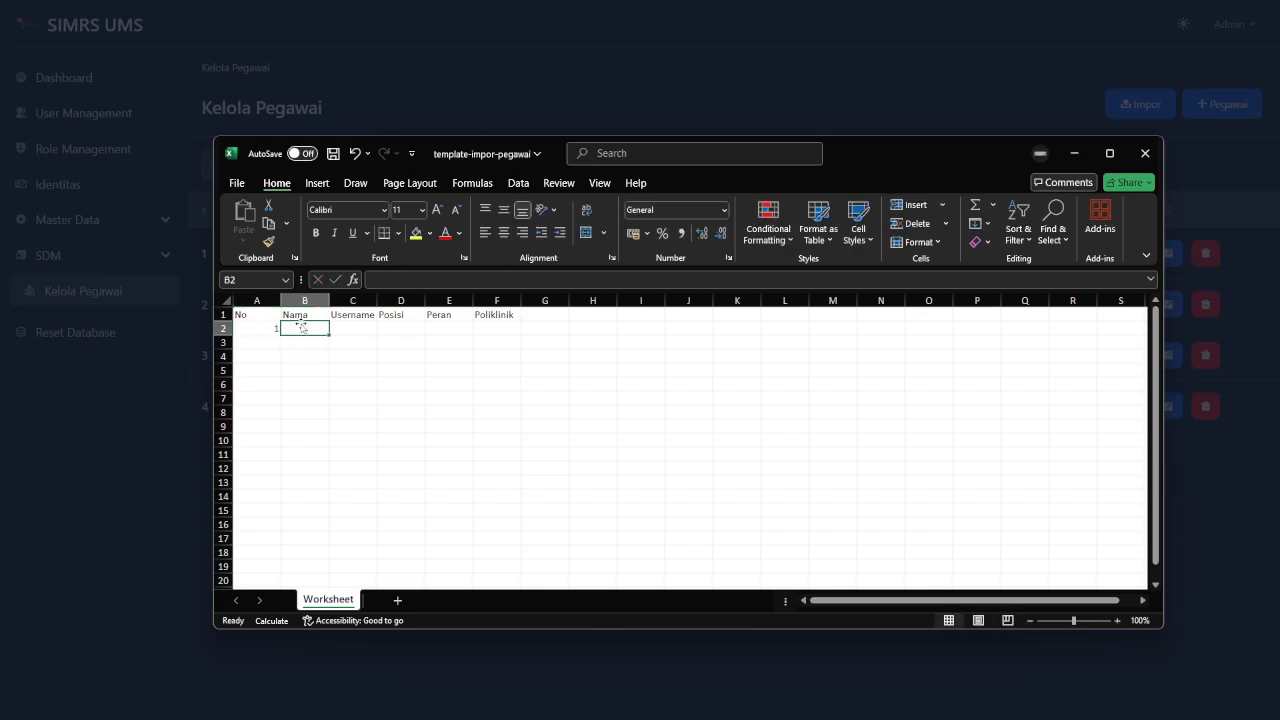
Enter the employee's name in B2 and their username in C2.
double_click(296, 326)
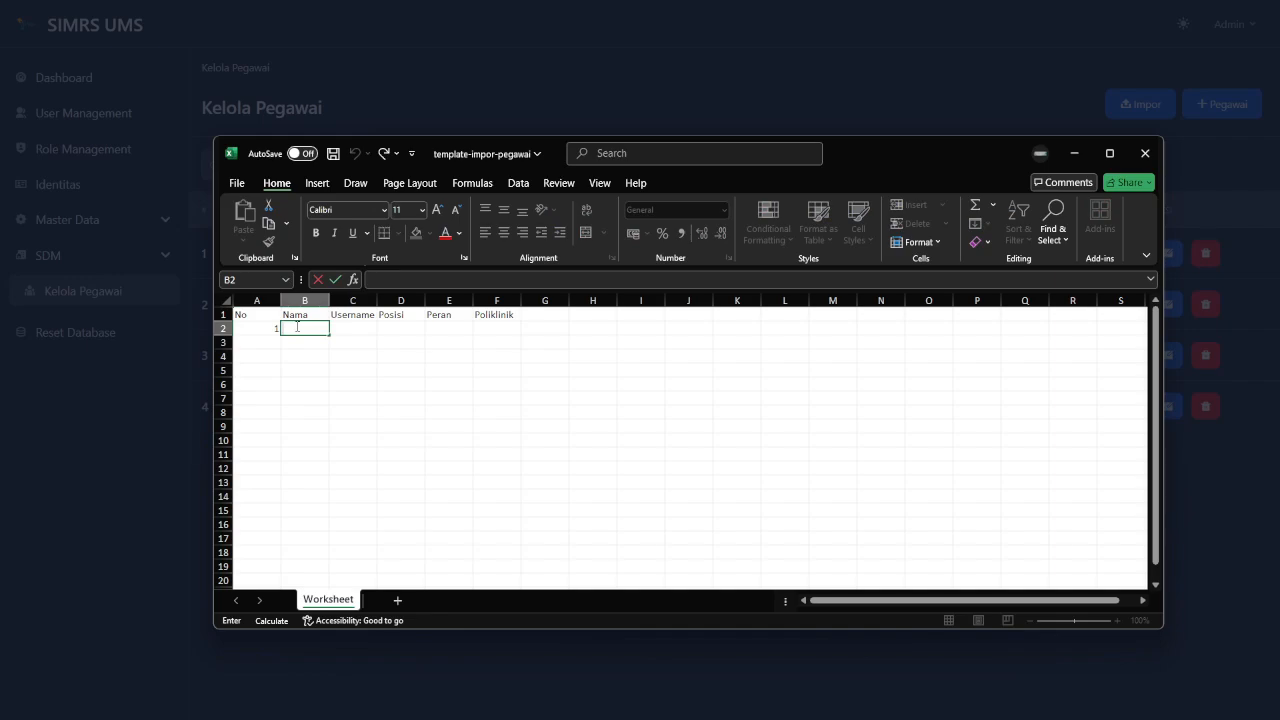
text(Alex)
click(353, 332)
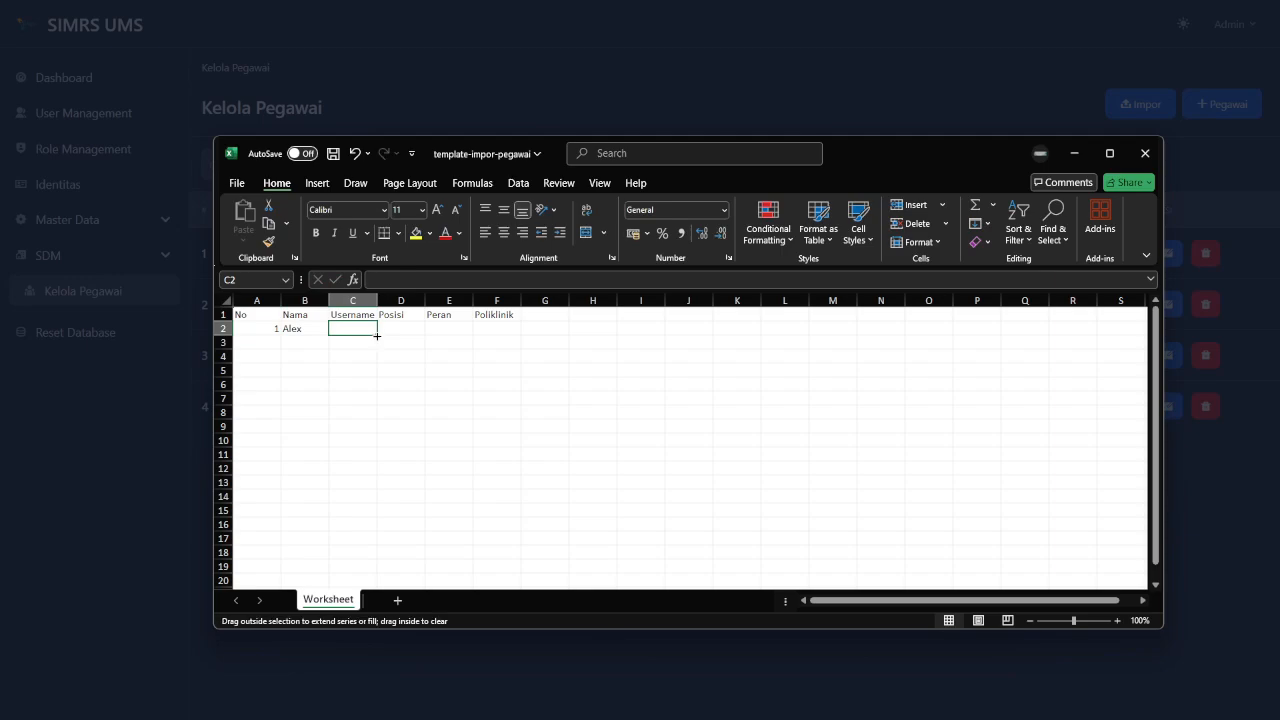
double_click(355, 328)
text(alex)
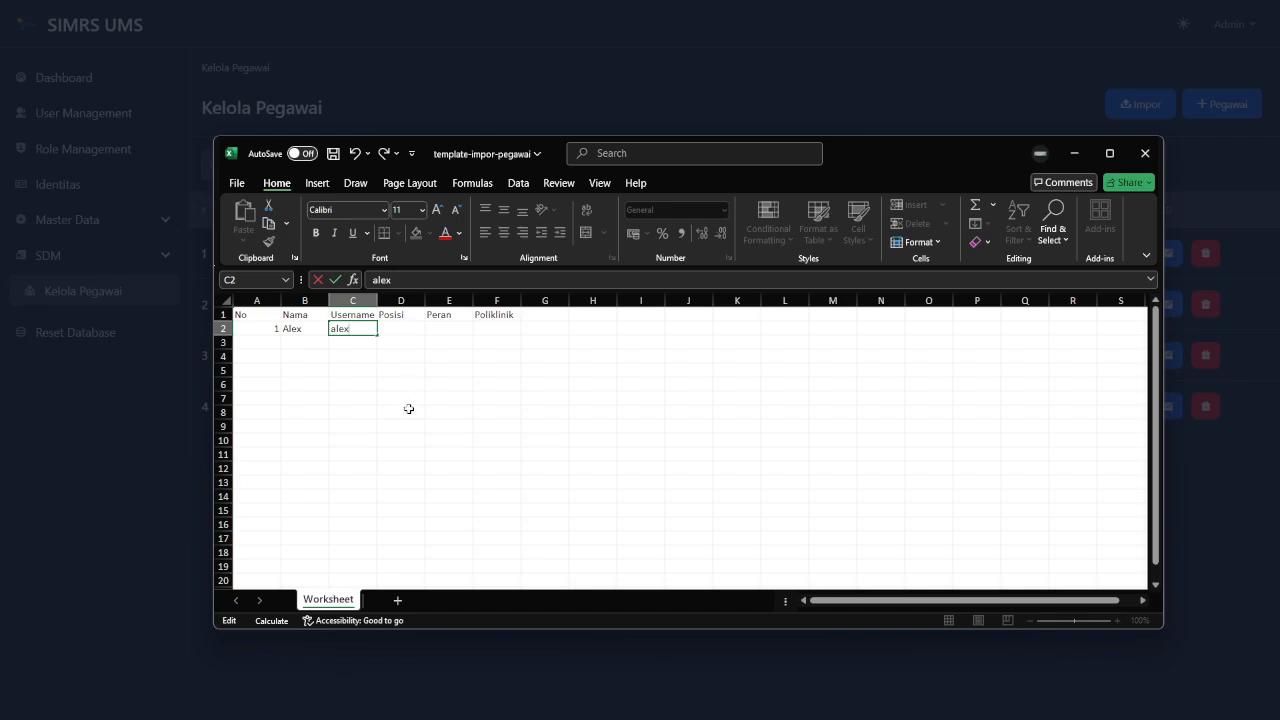
click(442, 346)
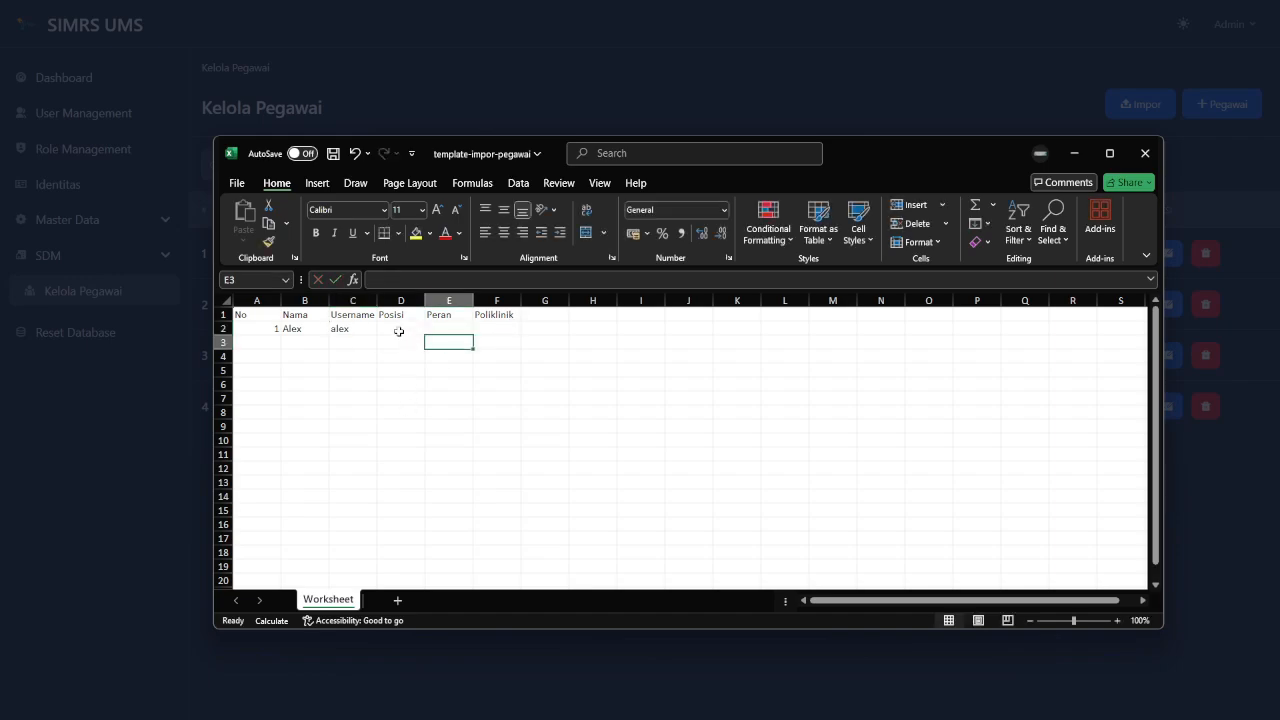
click(397, 332)
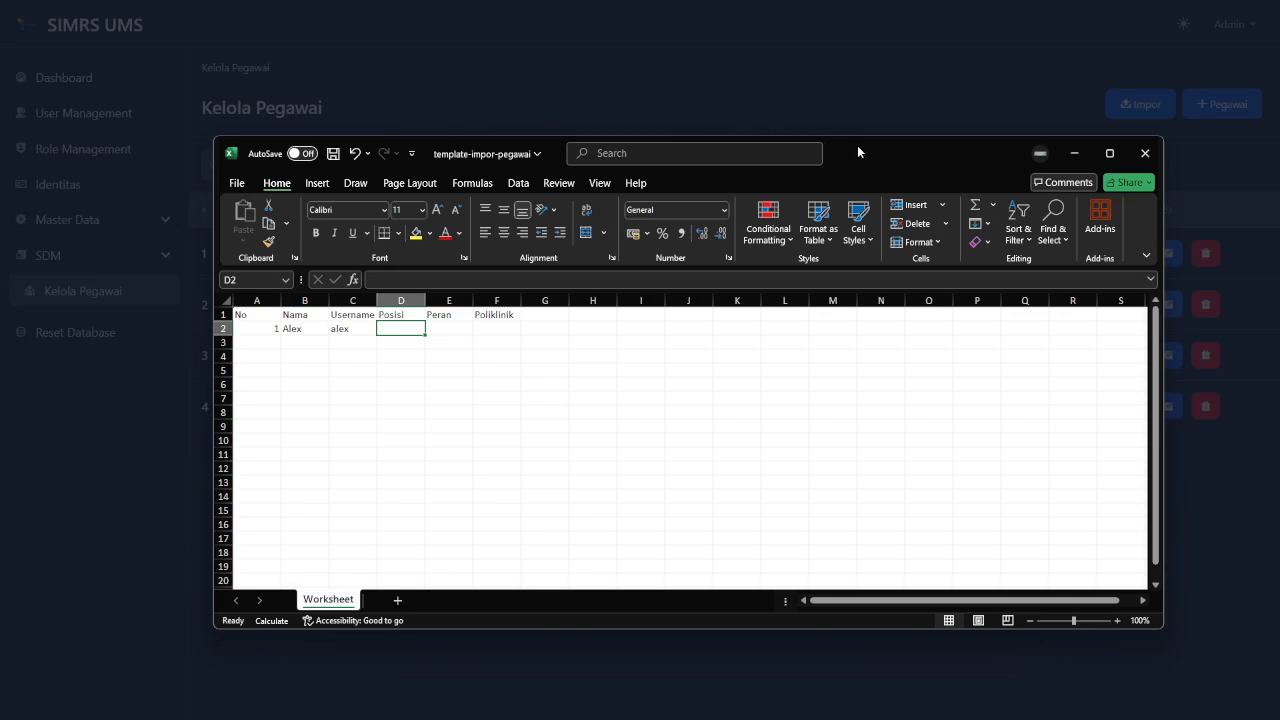
drag(857, 145, 916, 94)
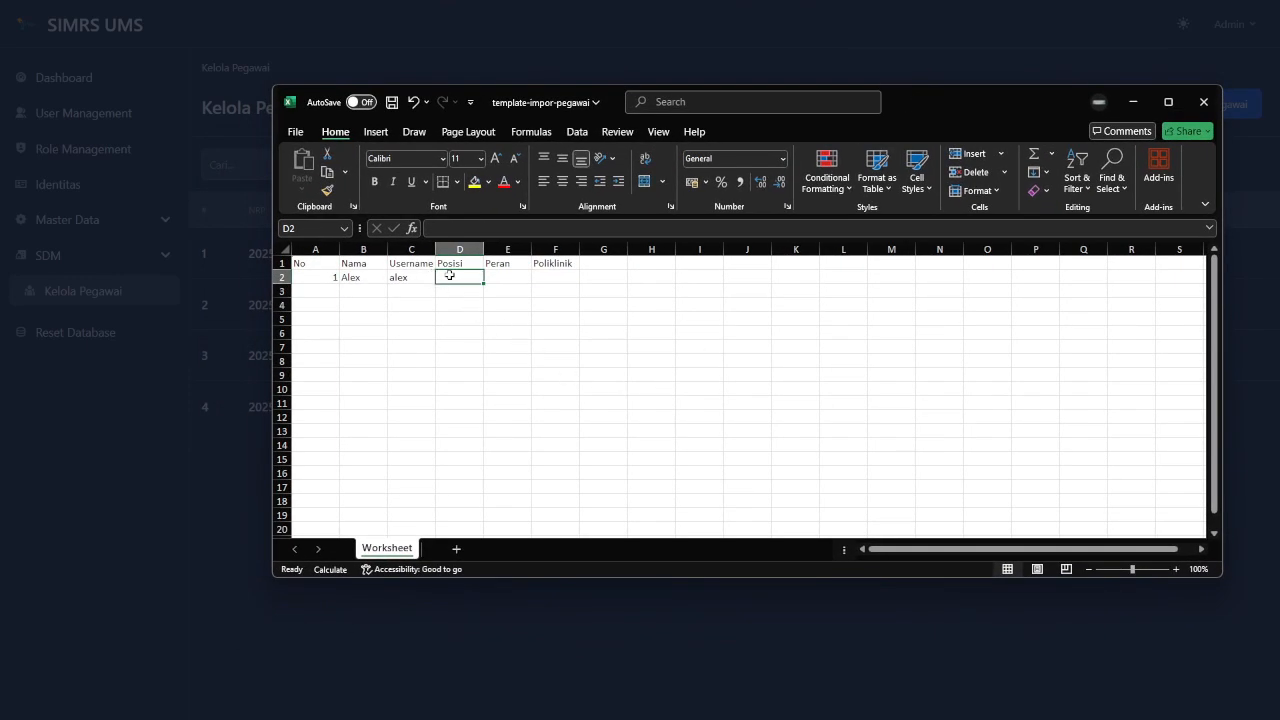
Enter position Cleaning Service in D2 and role User in E2.
double_click(450, 275)
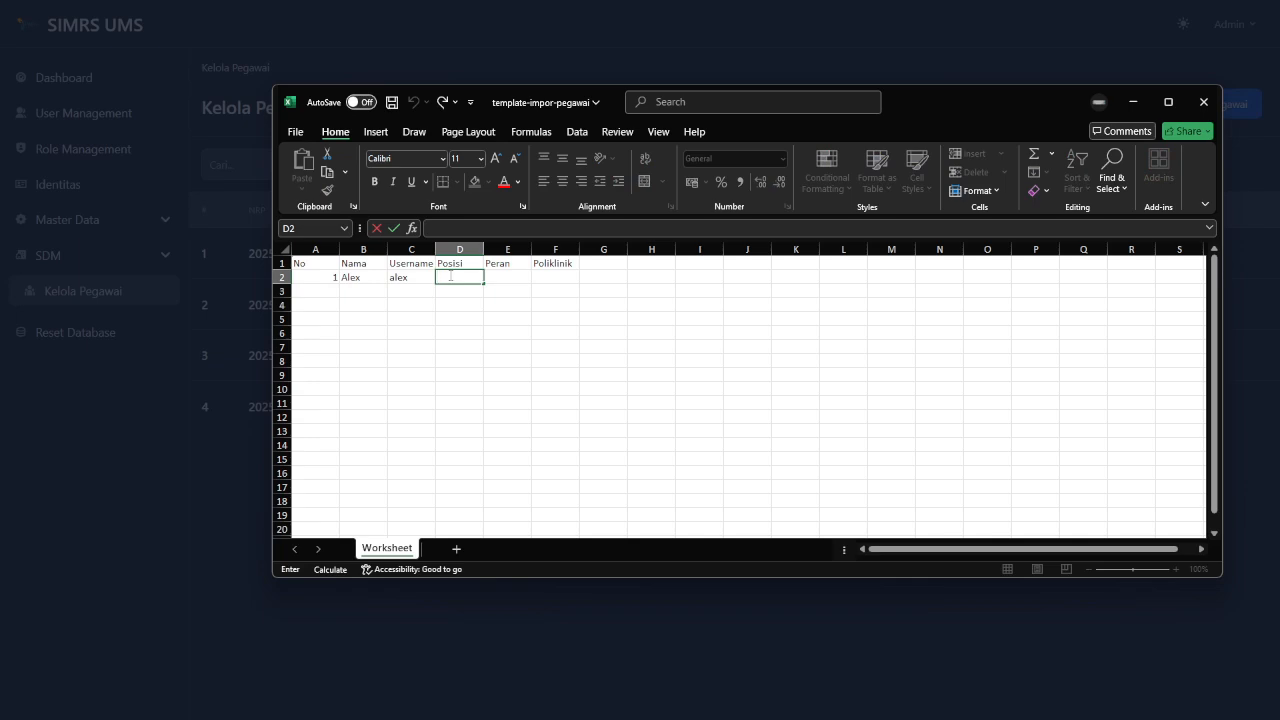
text(Cleaning Service)
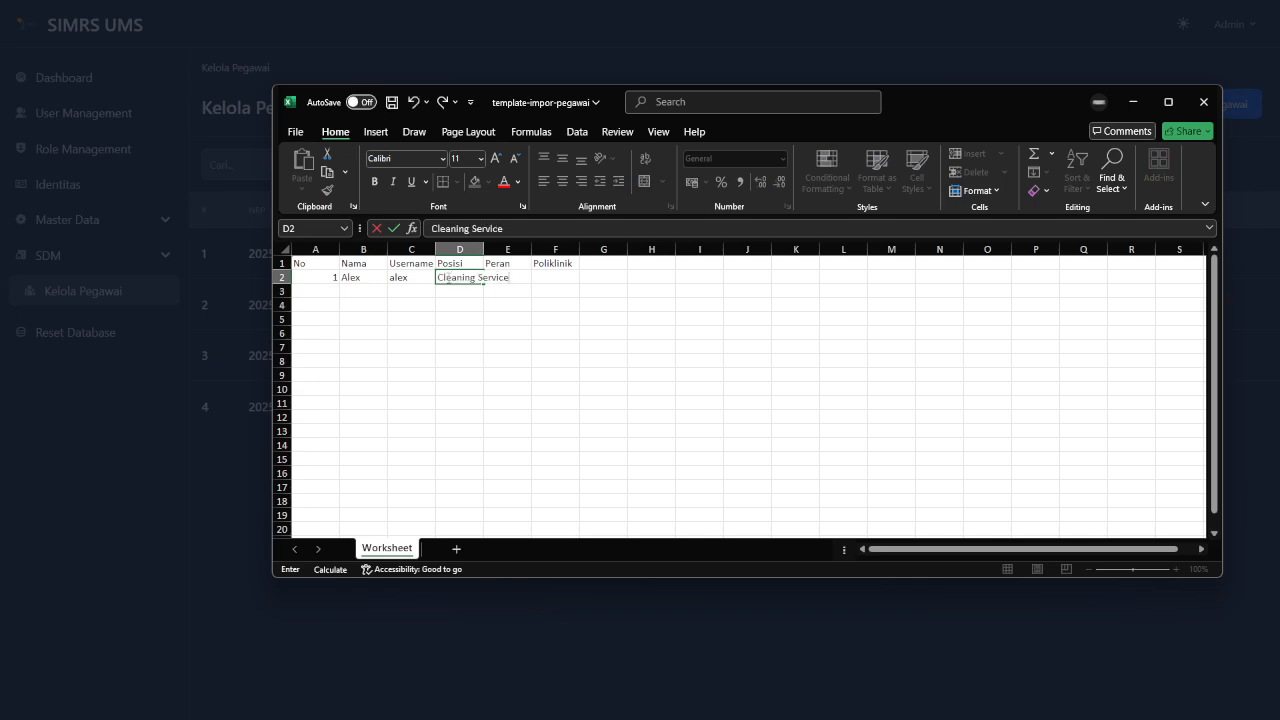
click(577, 354)
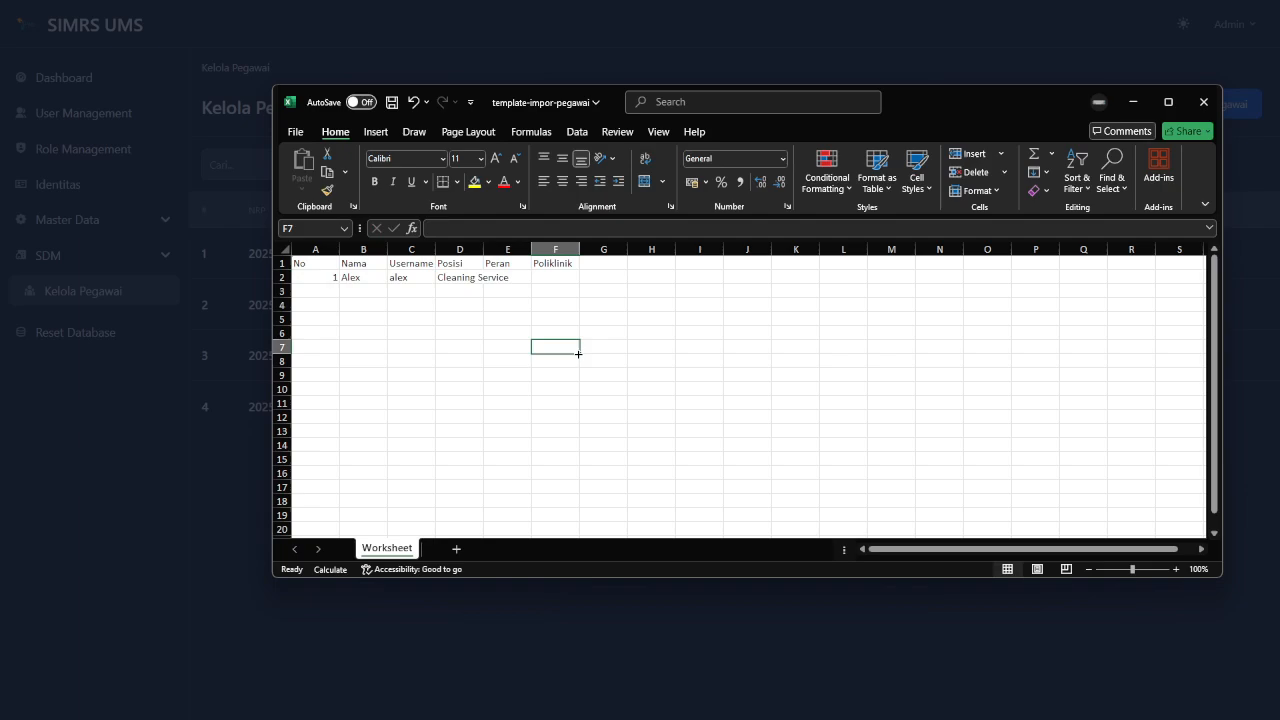
click(516, 274)
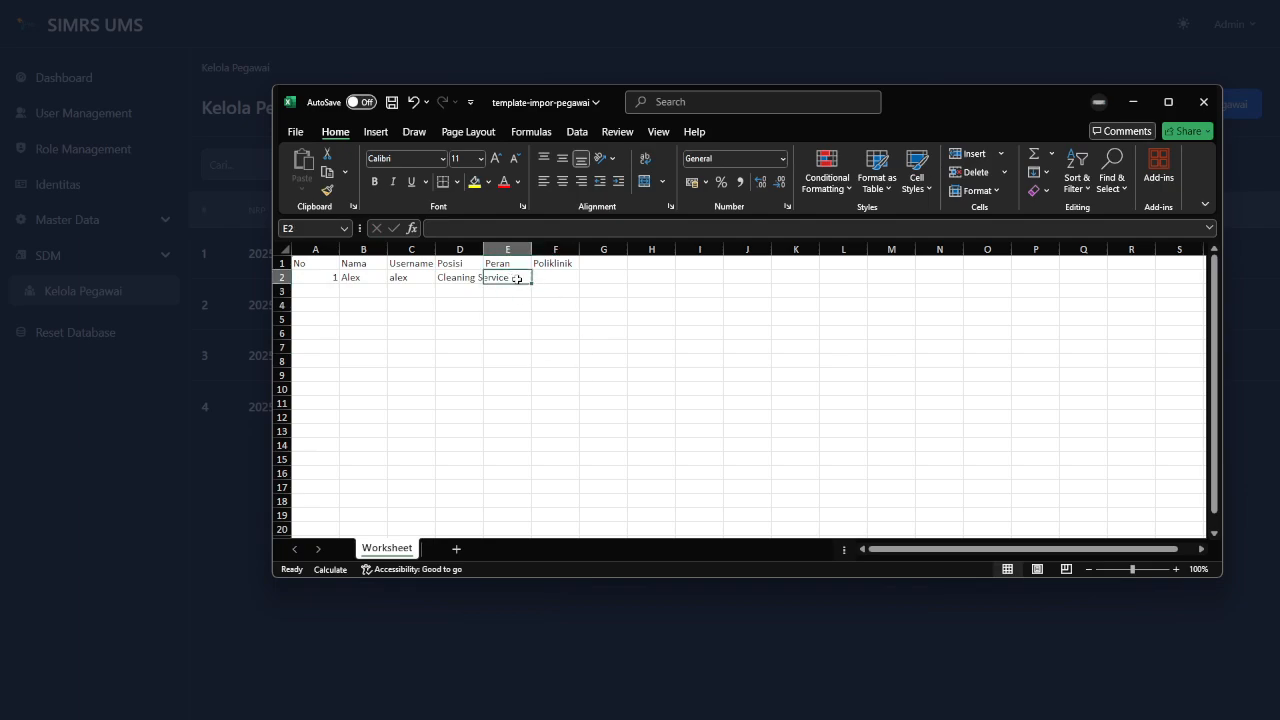
double_click(517, 276)
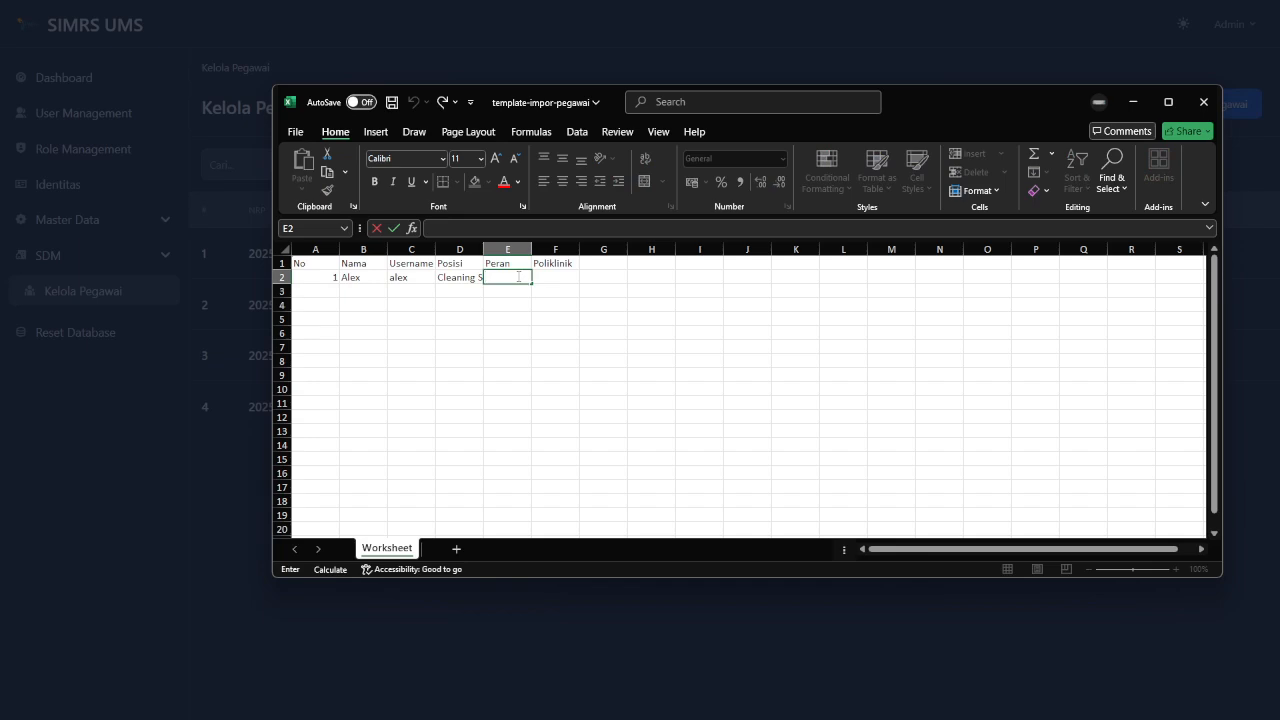
text(User)
click(616, 334)
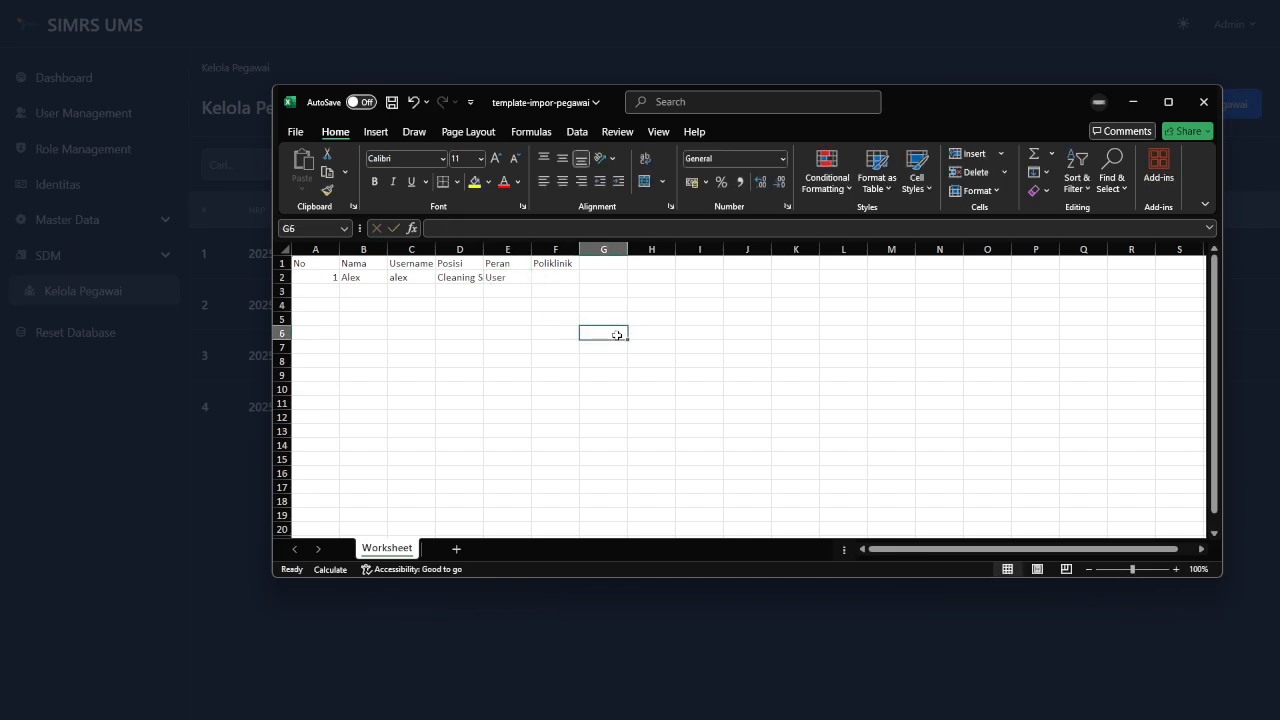
Autofit column D to fit Cleaning Service and save the template.
click(557, 278)
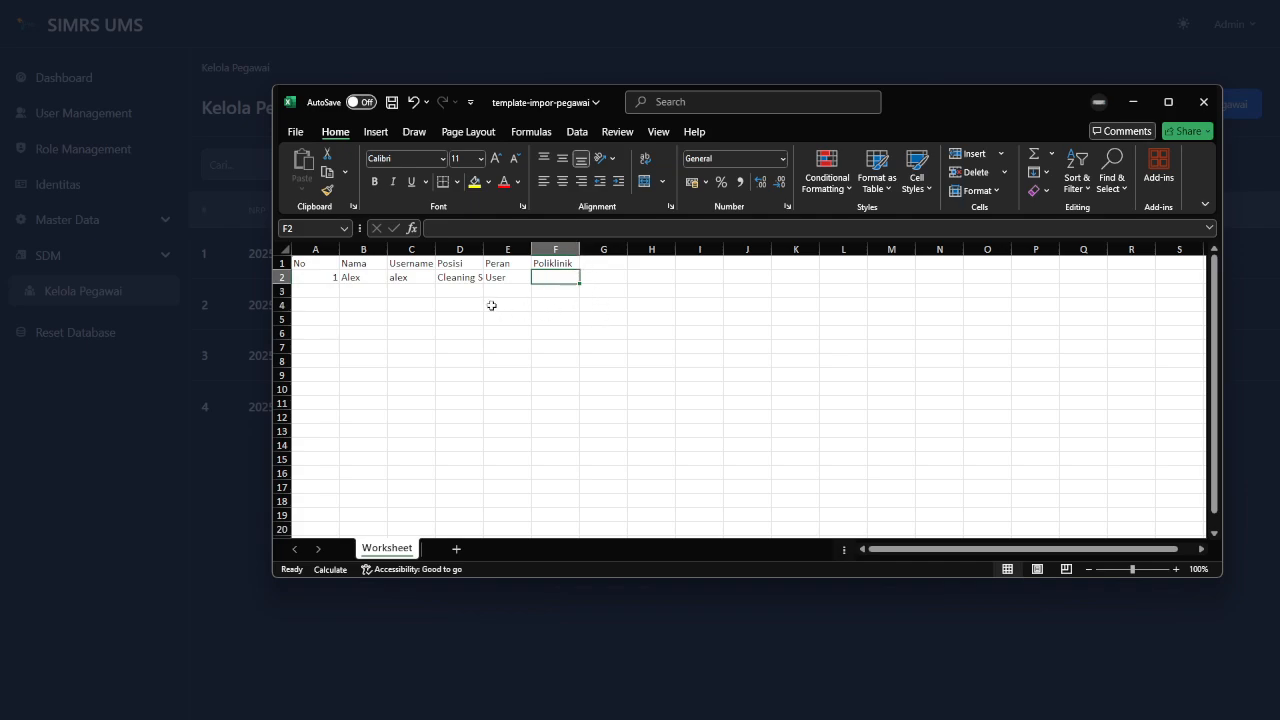
click(502, 276)
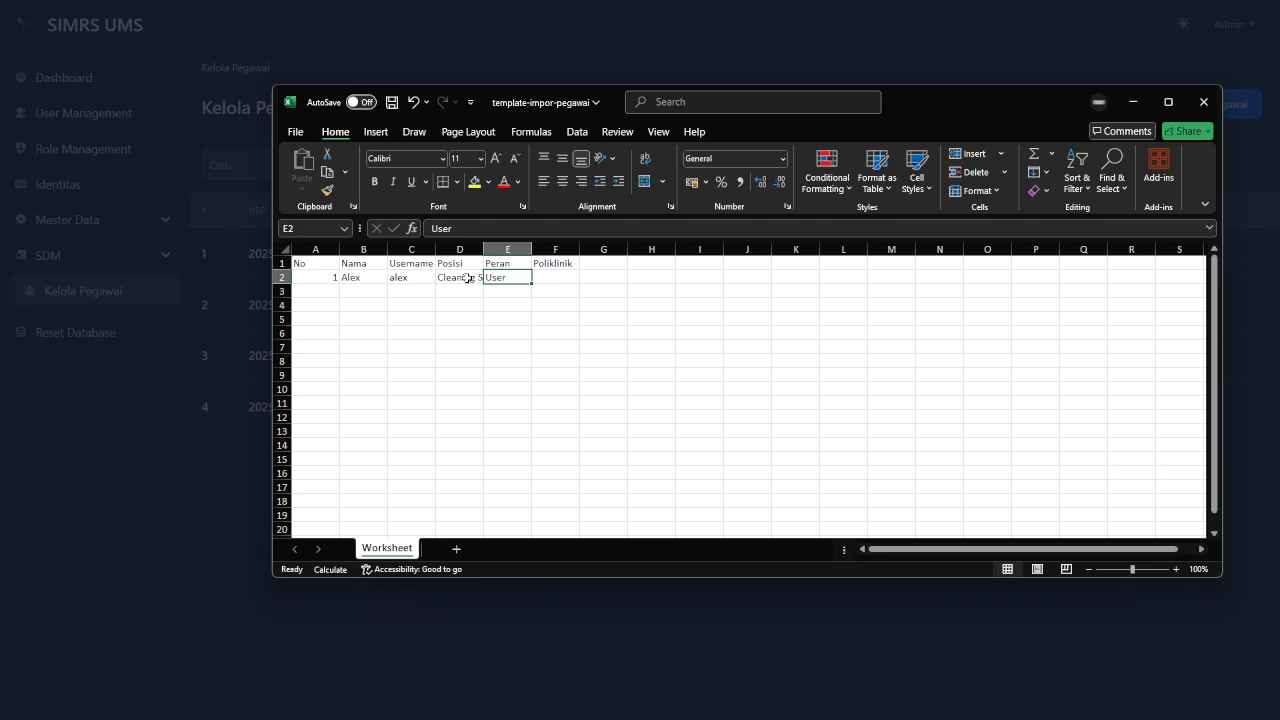
double_click(483, 249)
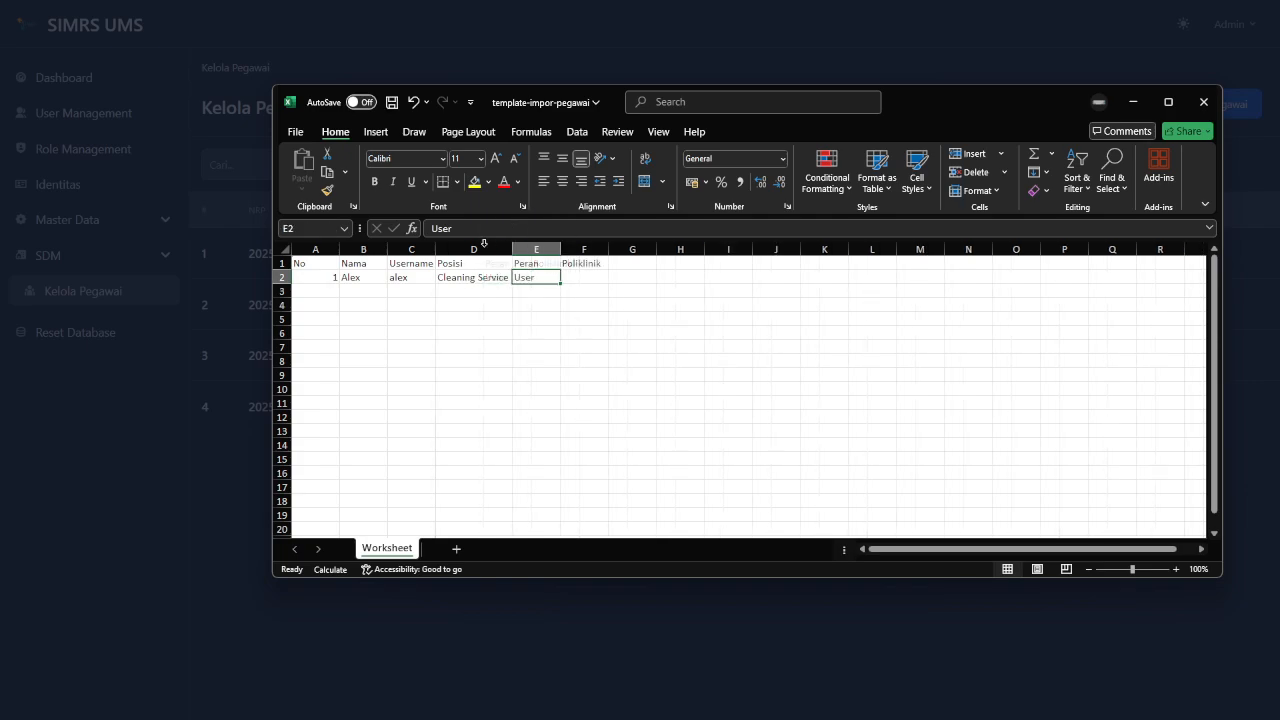
click(539, 344)
key(ctrl+s)
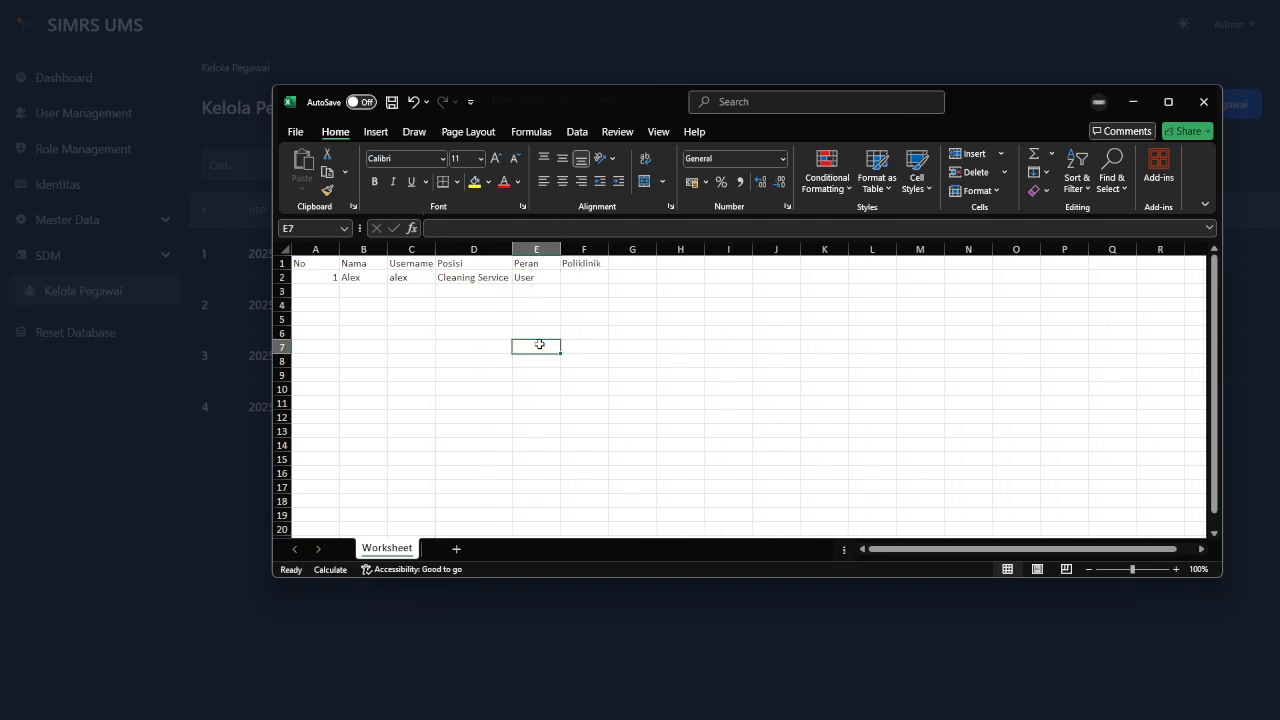
Select template-impor-pegawai.xlsx from Downloads in the Impor dialog and submit the import.
click(1022, 60)
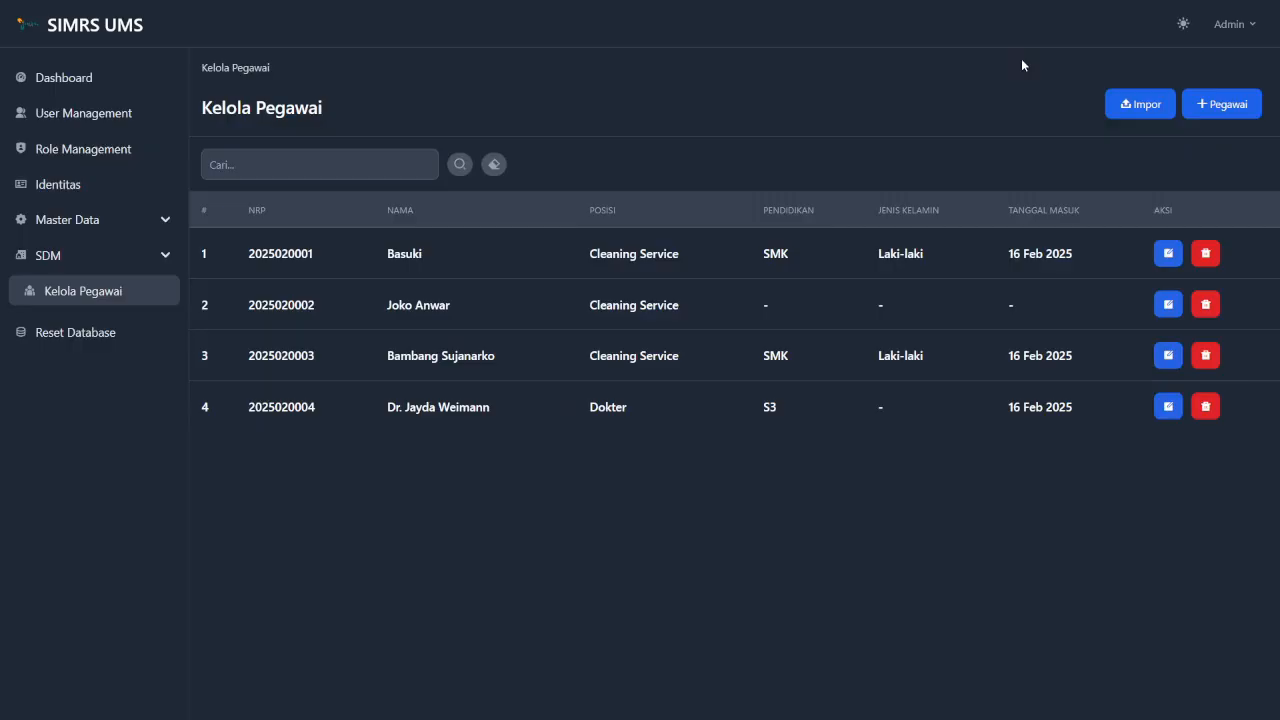
click(1145, 113)
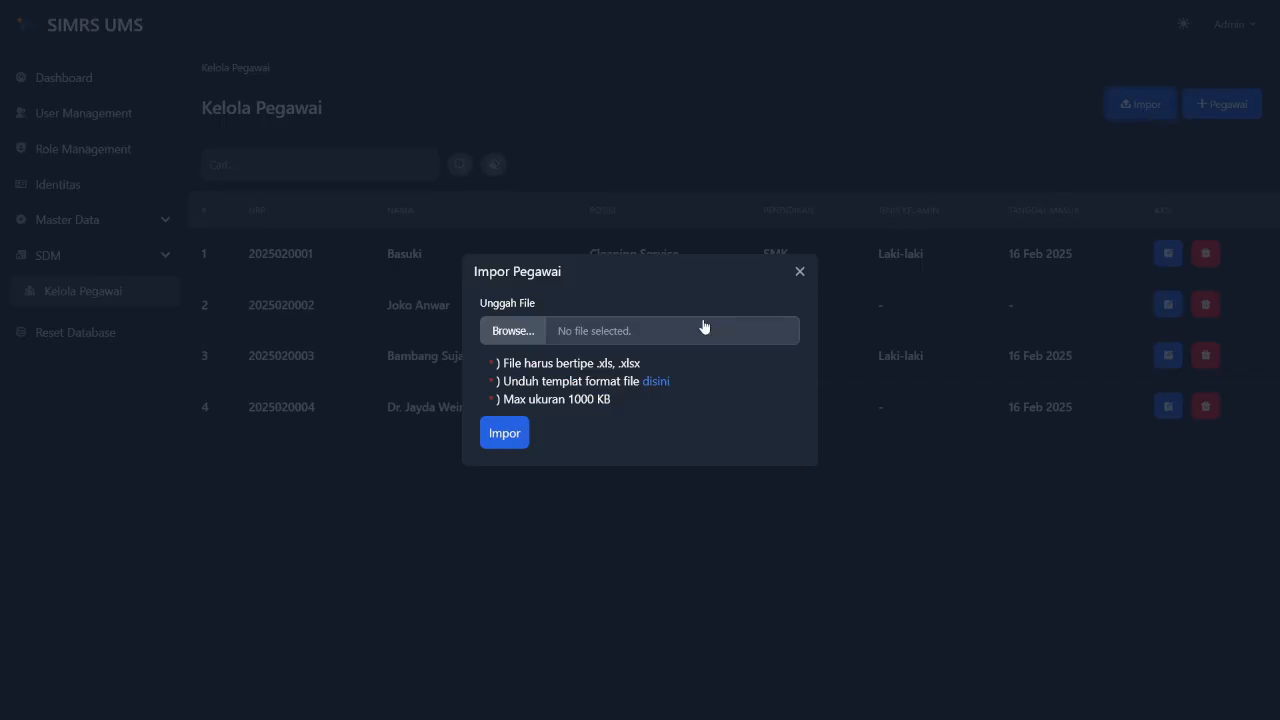
click(530, 334)
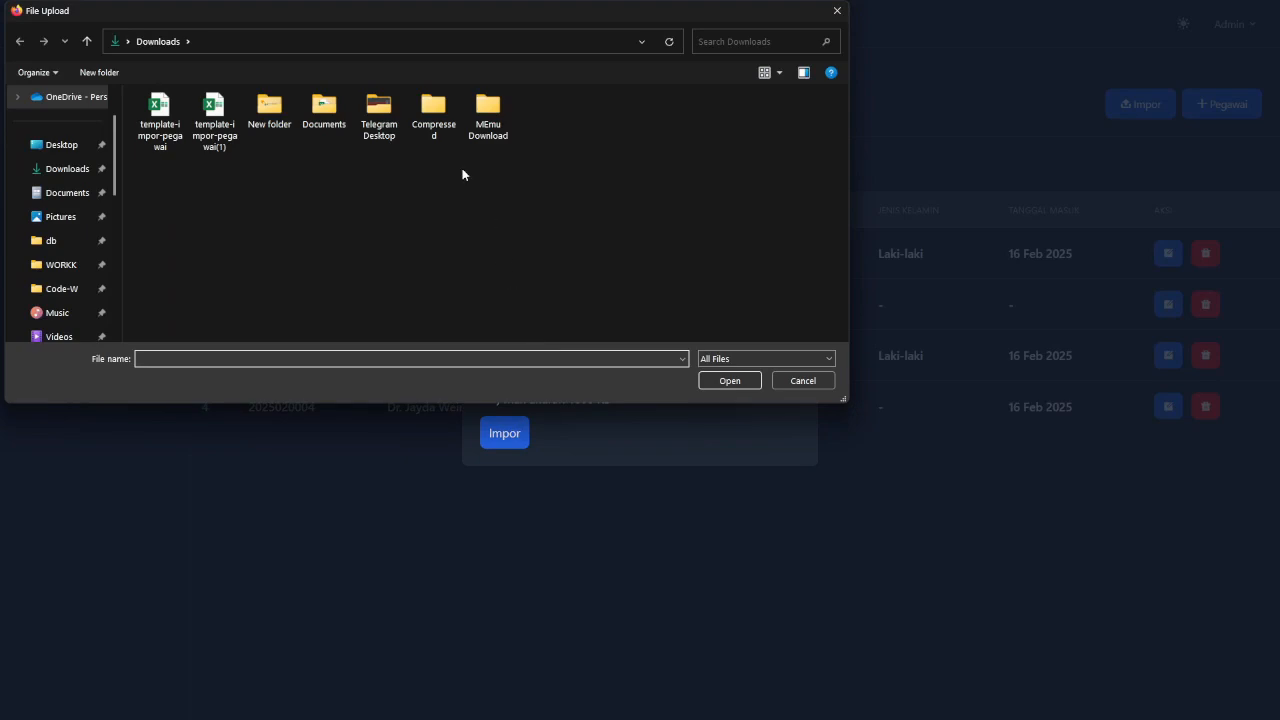
drag(640, 14, 795, 90)
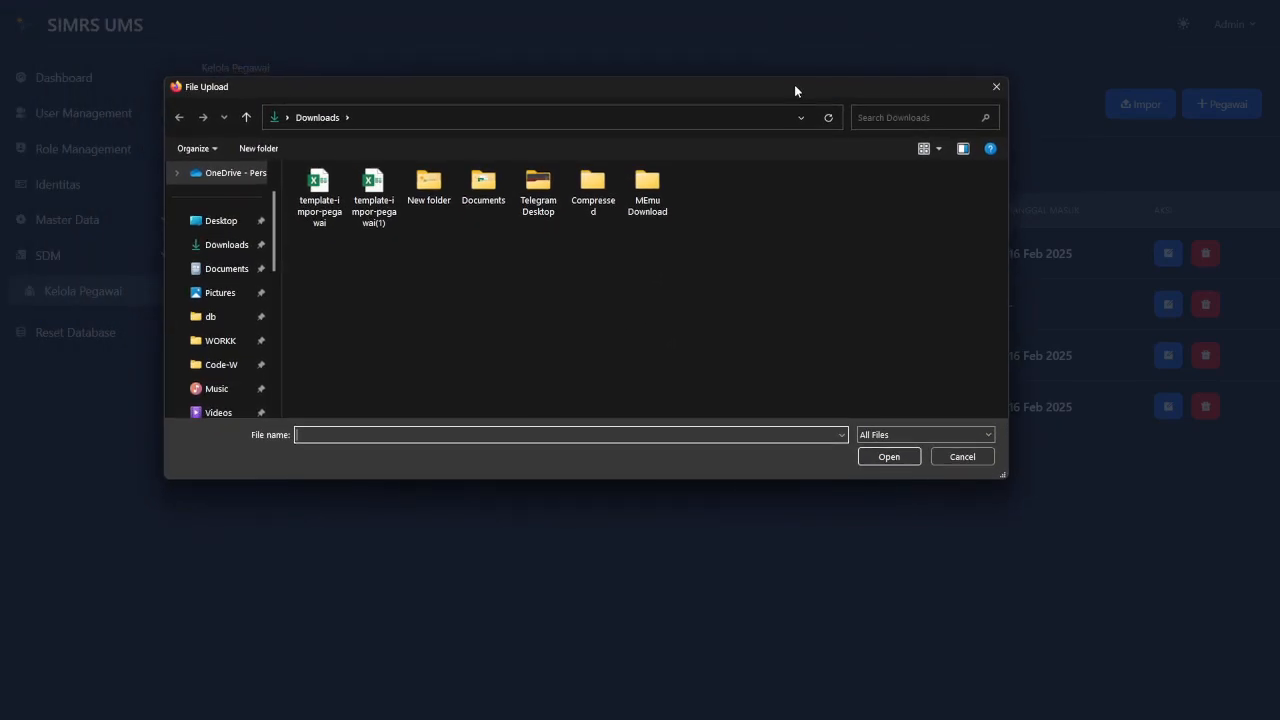
click(320, 227)
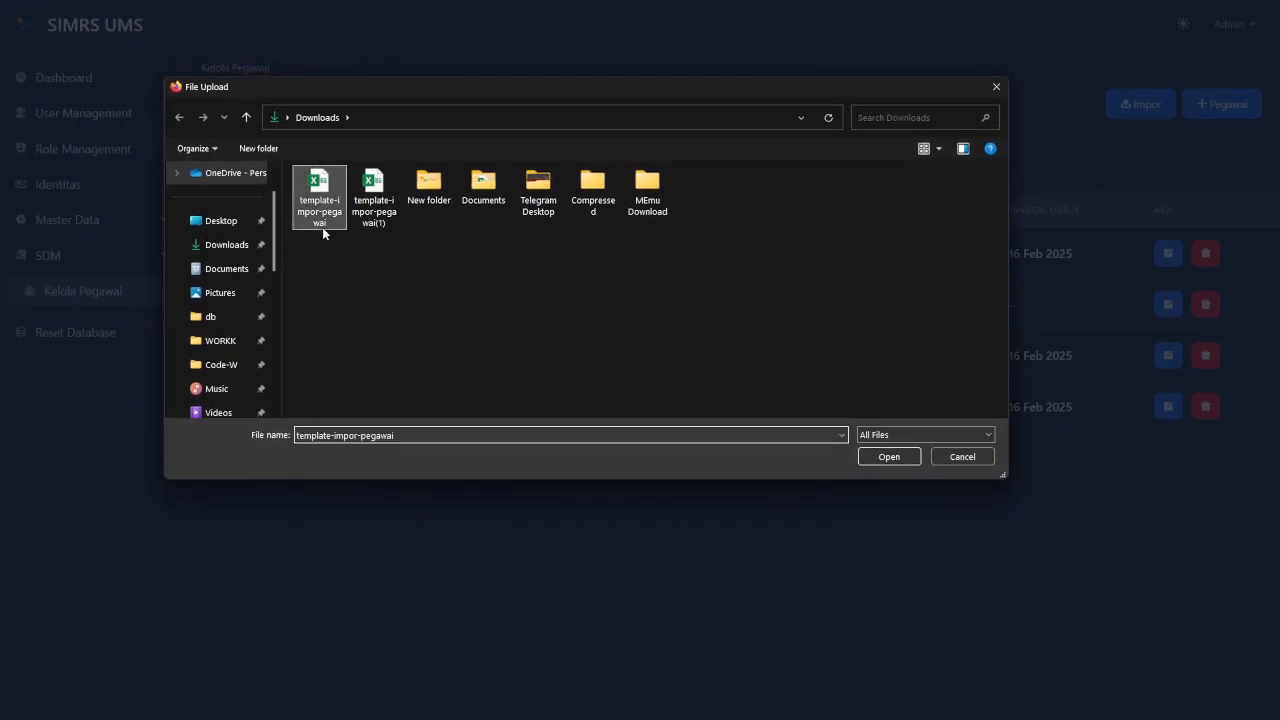
click(898, 453)
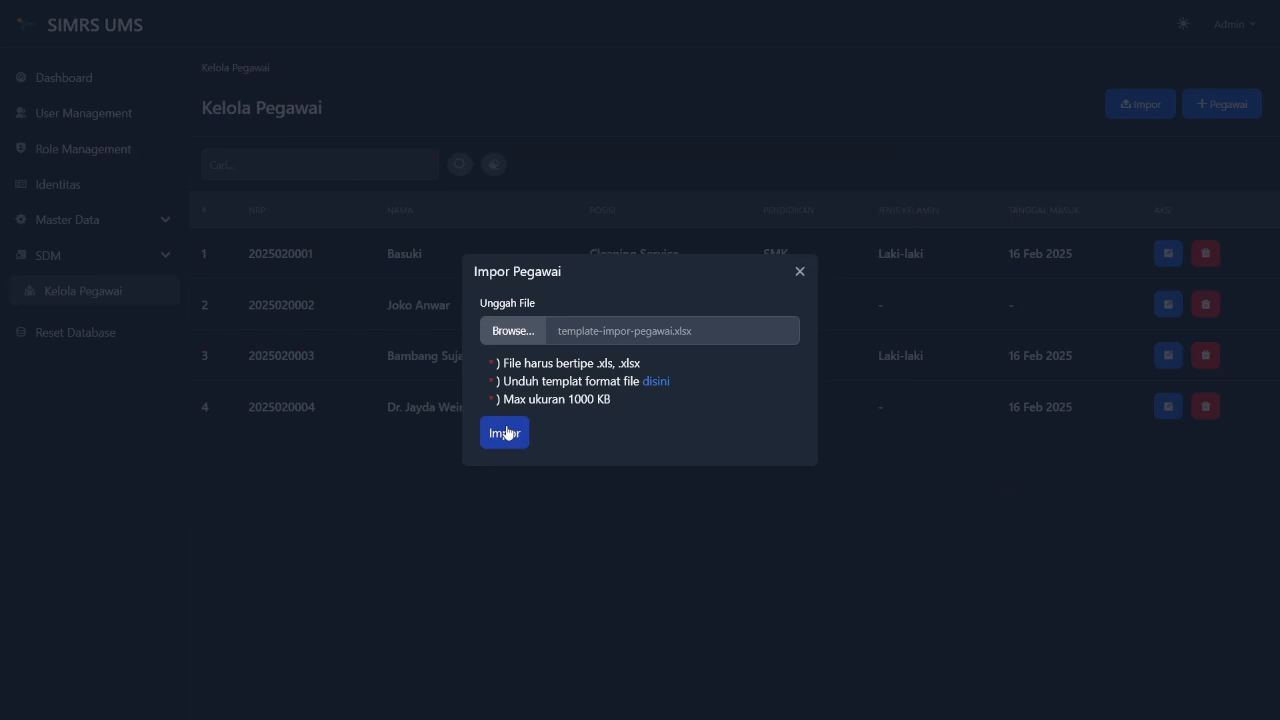
click(506, 432)
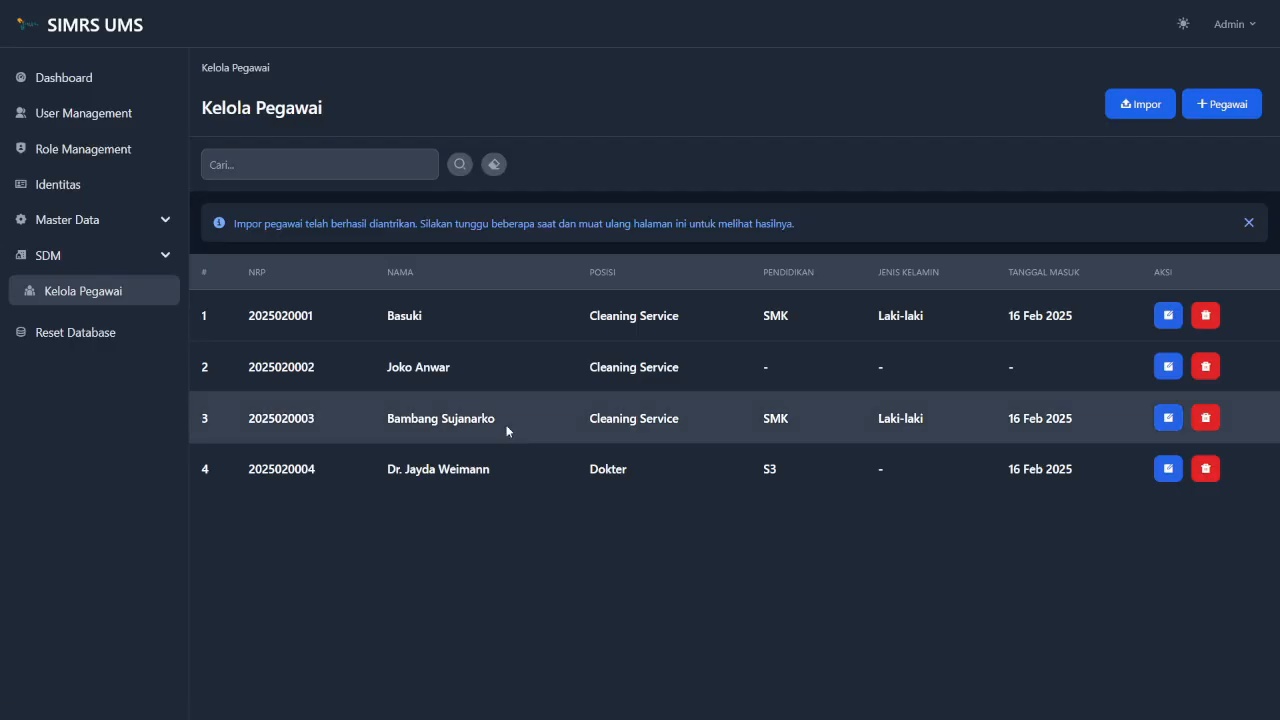
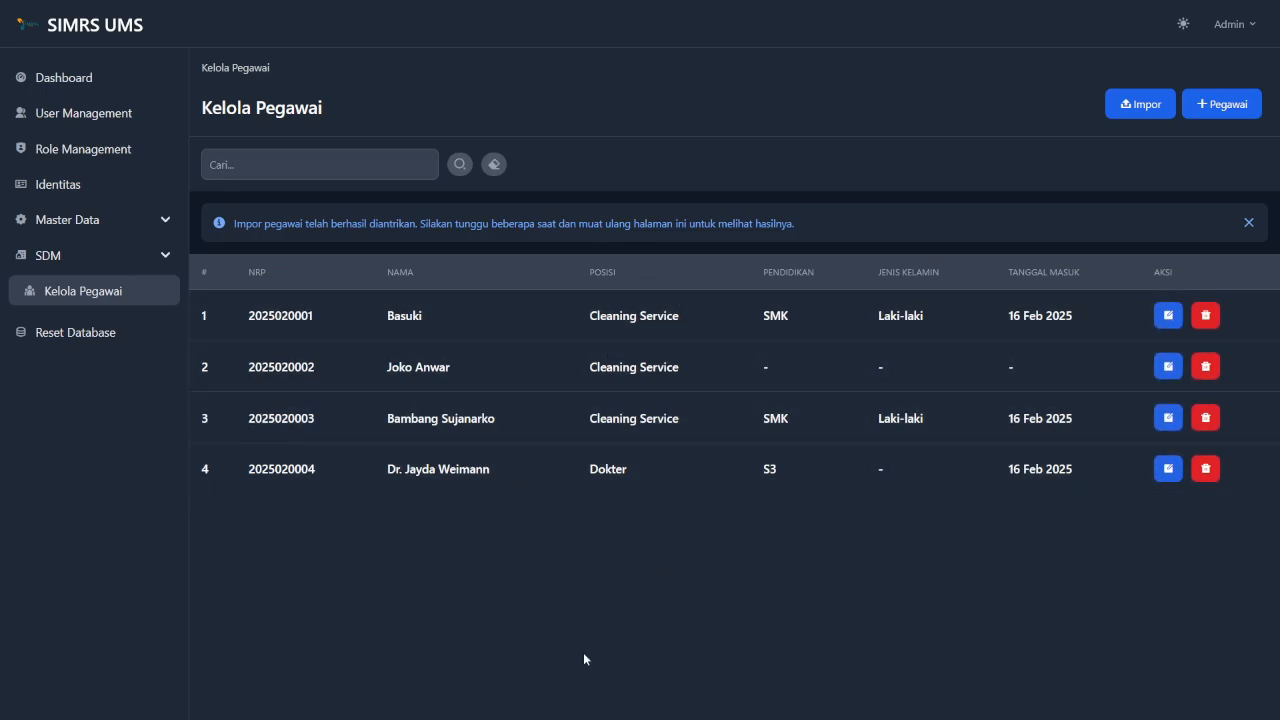
Reload the Kelola Pegawai page so the imported Cleaning Service employee Alex appears as entry 5.
mouse_move(81, 20)
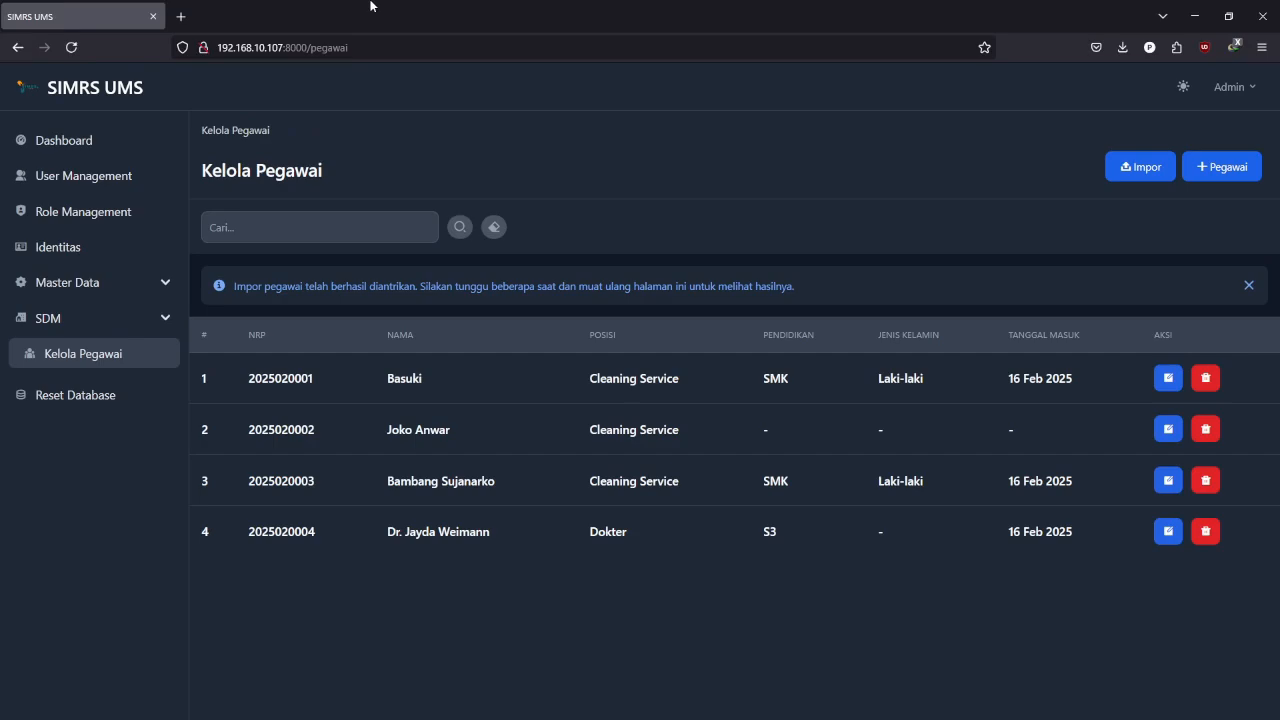
click(71, 47)
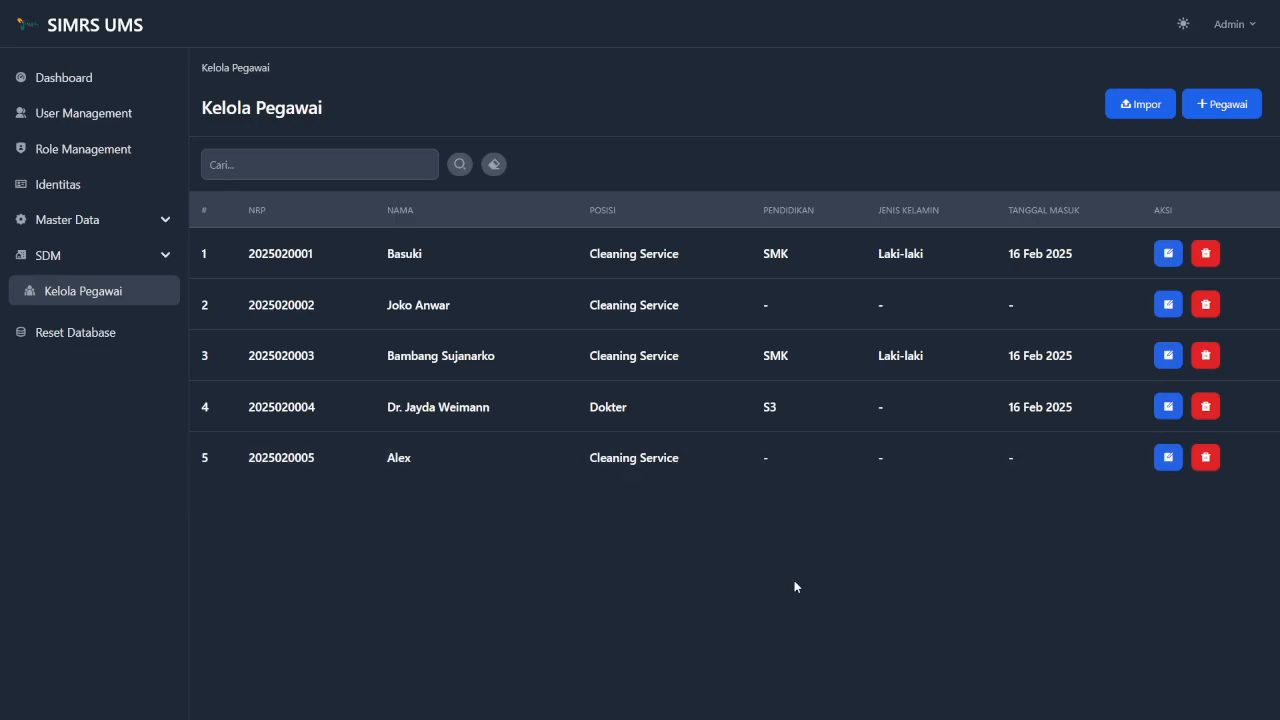
Edit Alex's record, setting education to D1 and start date to 10 February 2025.
click(1166, 460)
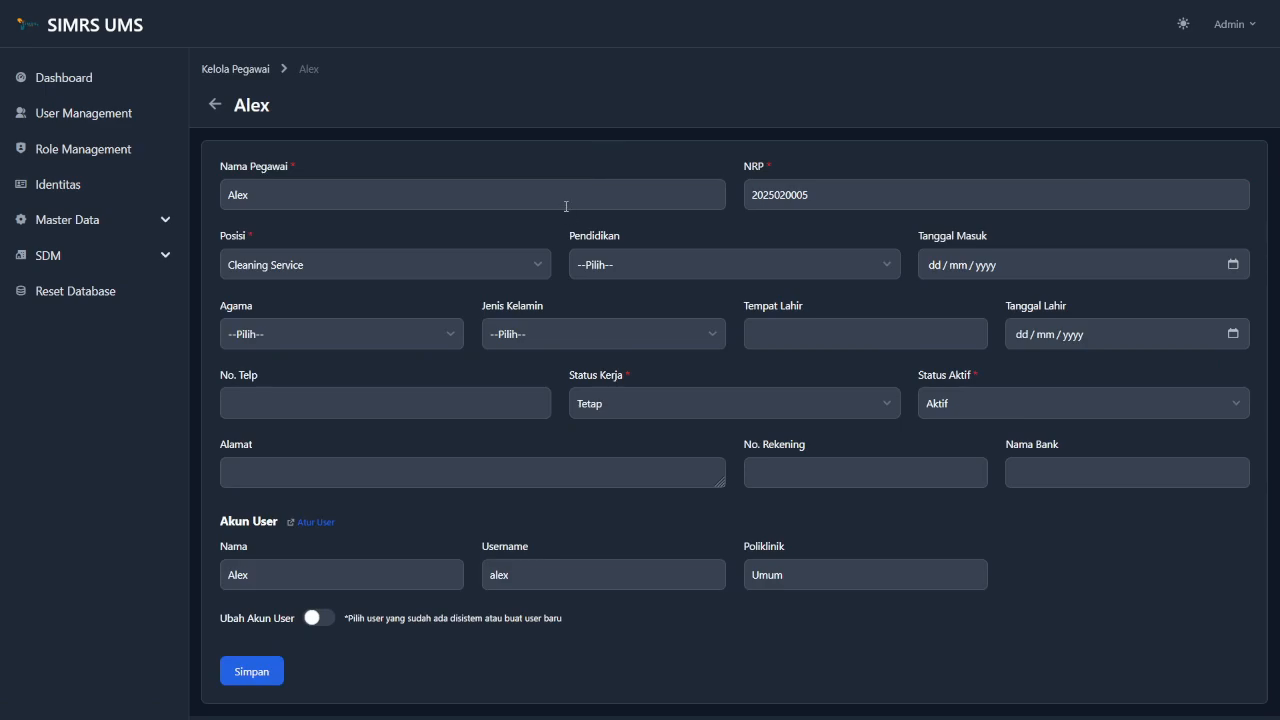
click(638, 262)
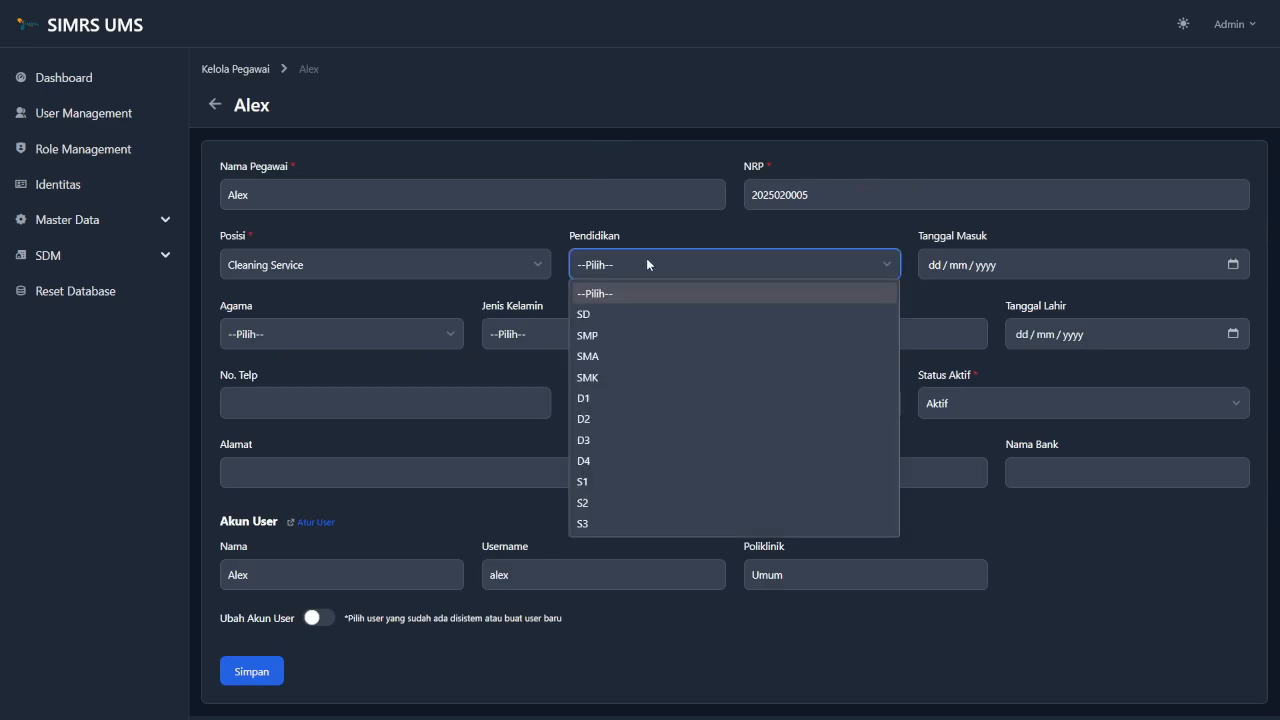
click(626, 399)
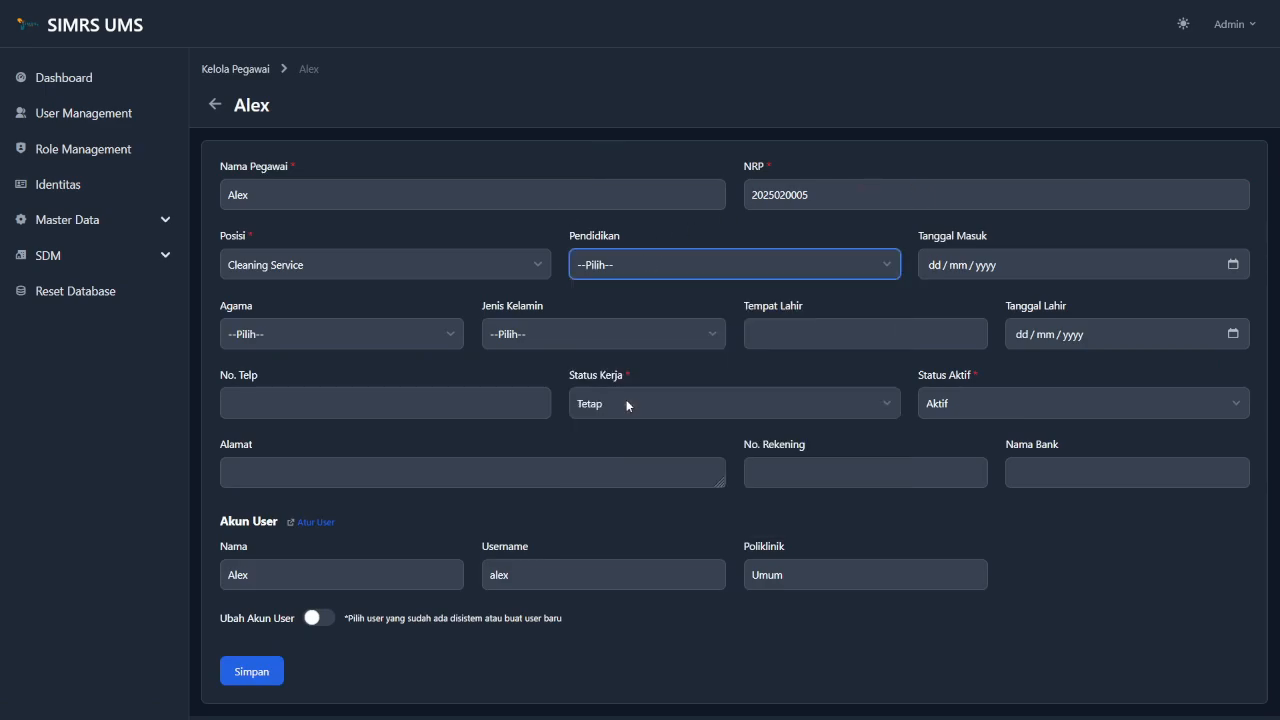
click(1238, 275)
click(1232, 268)
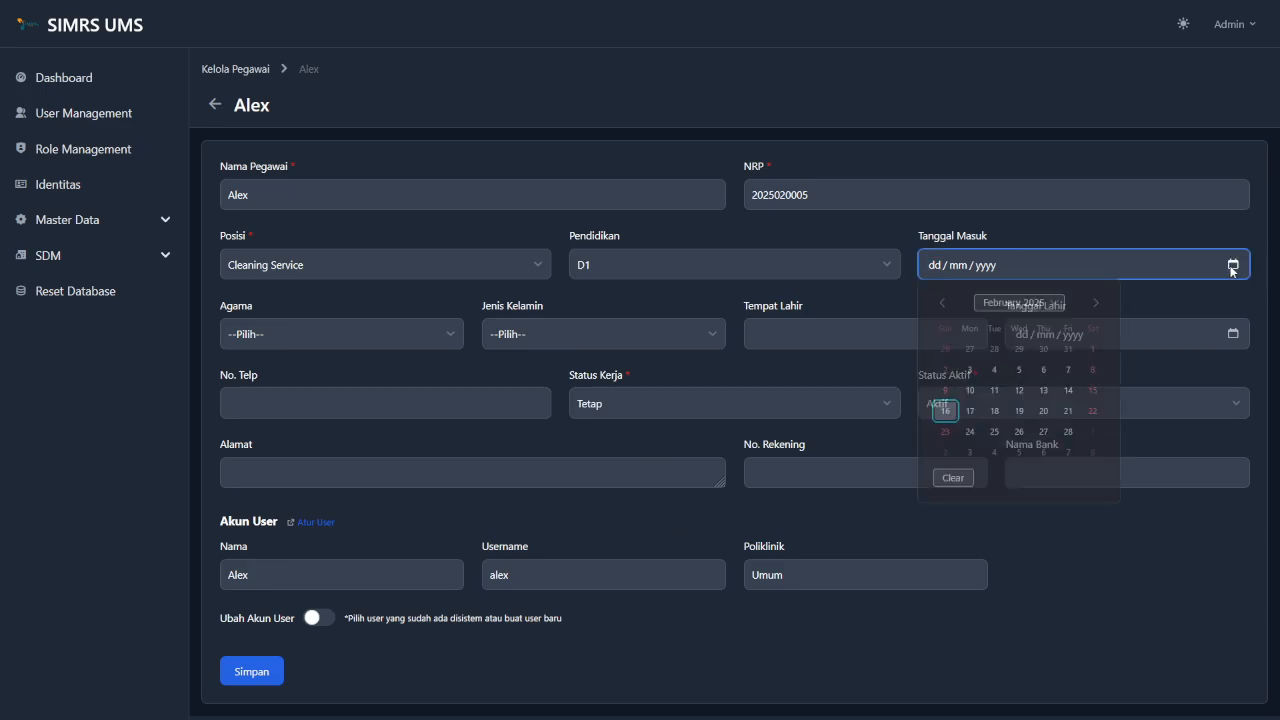
click(969, 391)
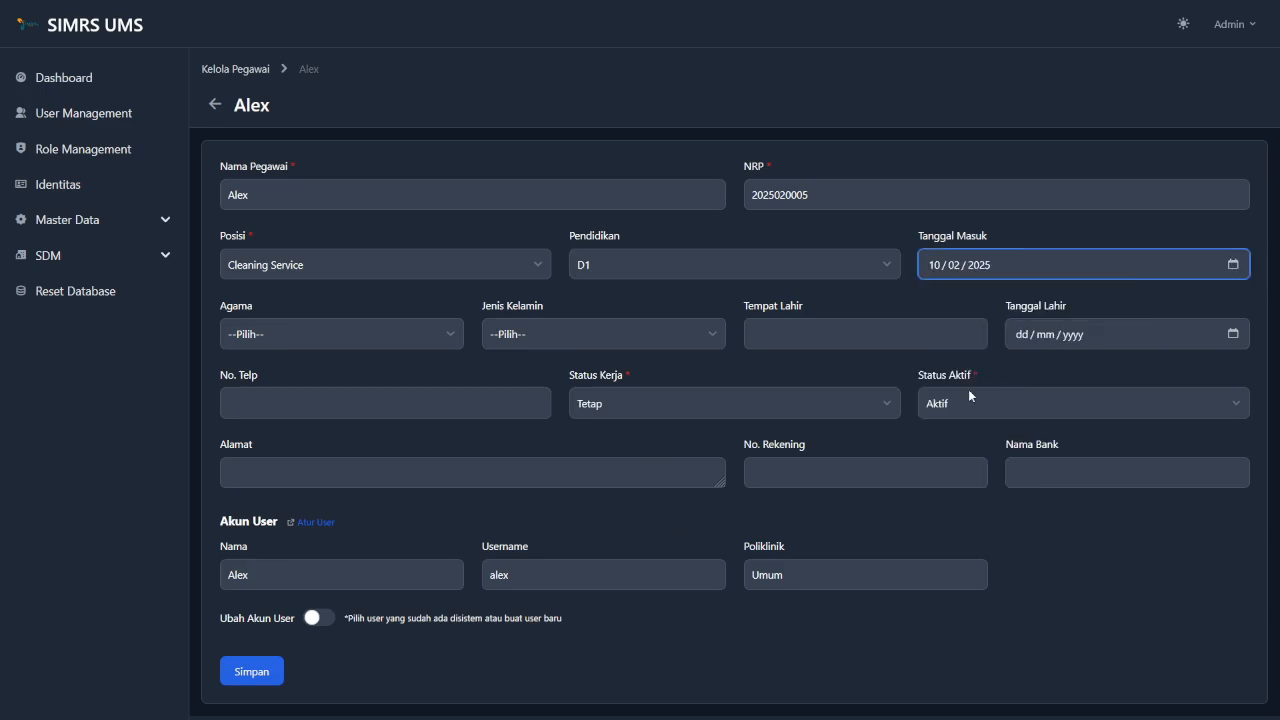
Set religion Islam, gender Laki-laki, keep active status Aktif, and employment status Kontrak.
click(413, 333)
click(396, 389)
click(515, 345)
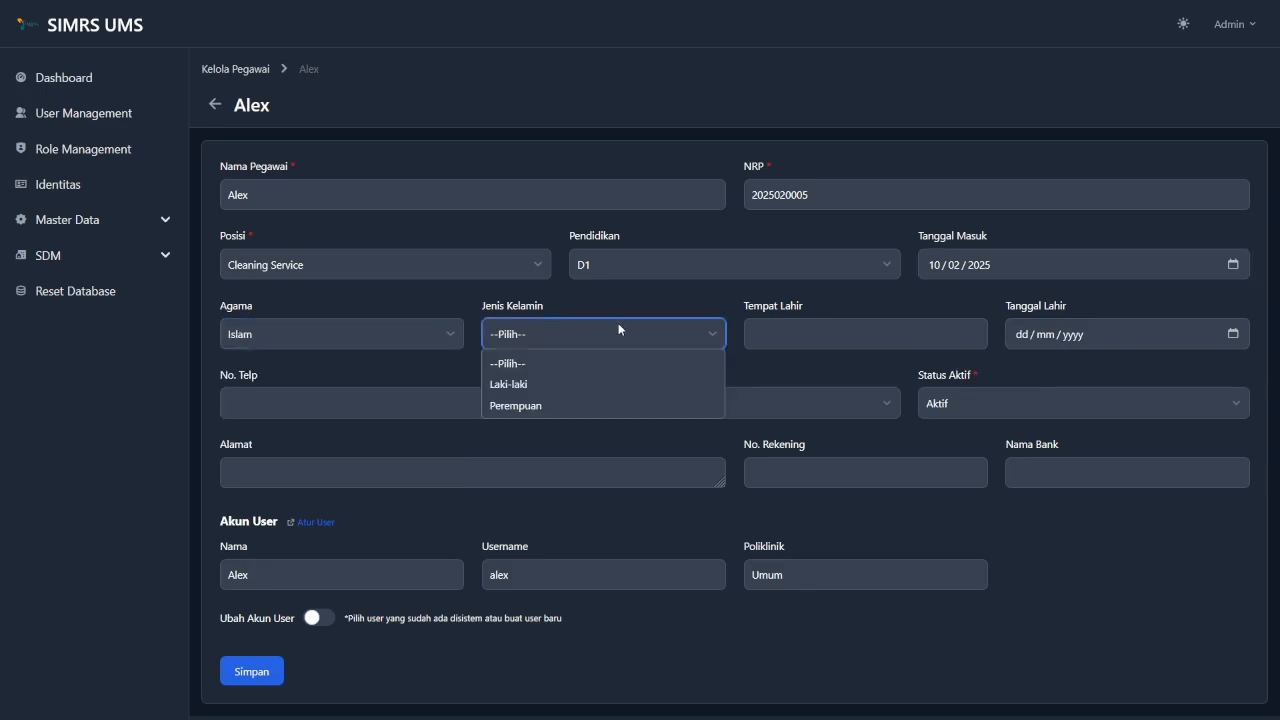
click(586, 386)
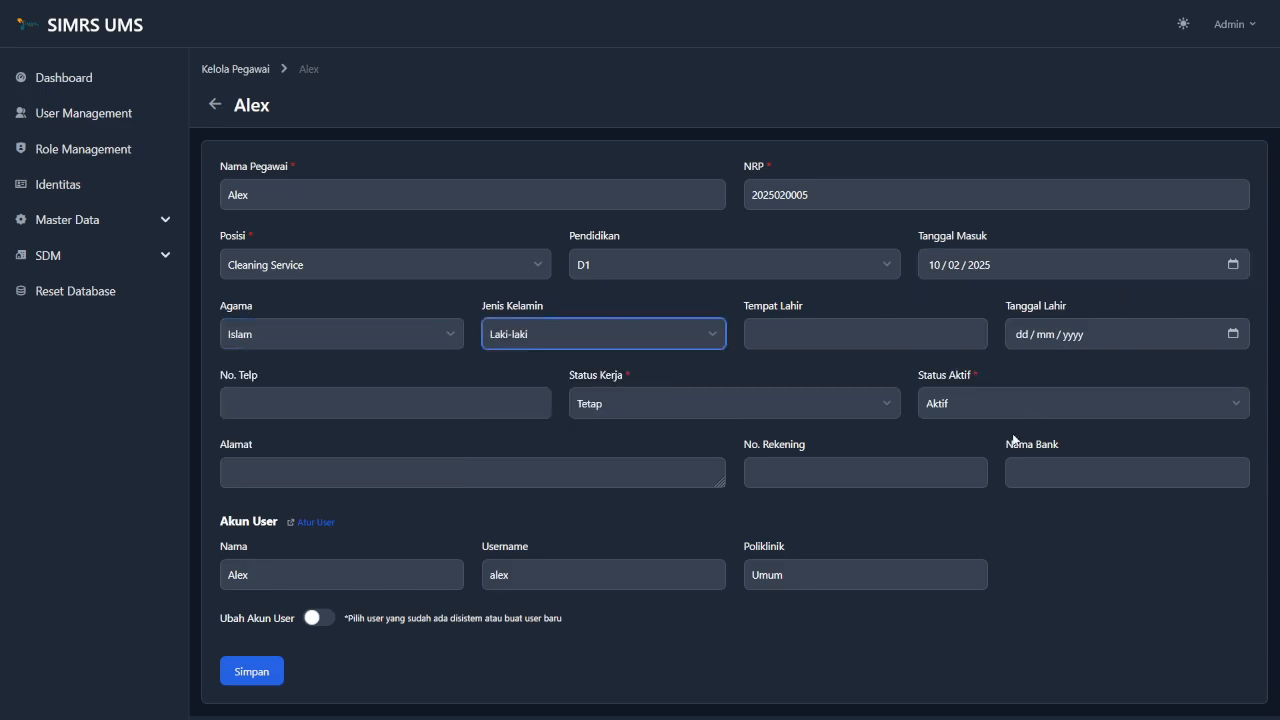
click(1016, 402)
click(973, 456)
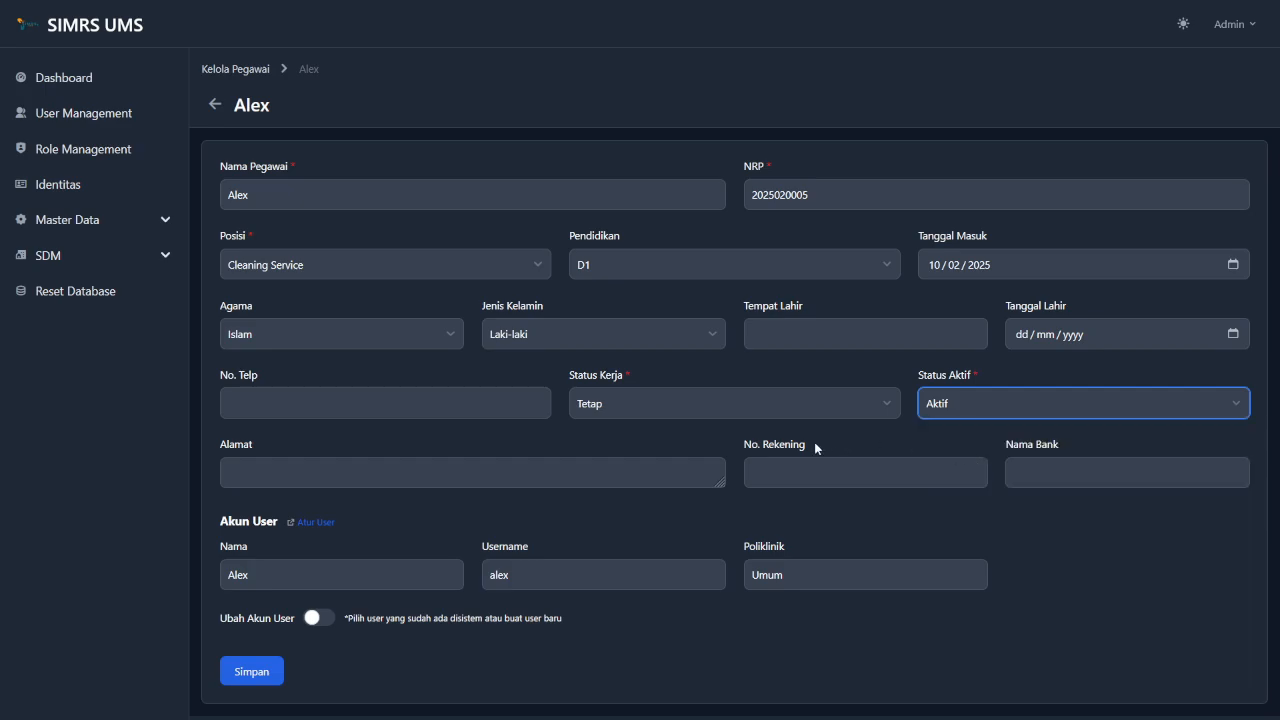
click(774, 412)
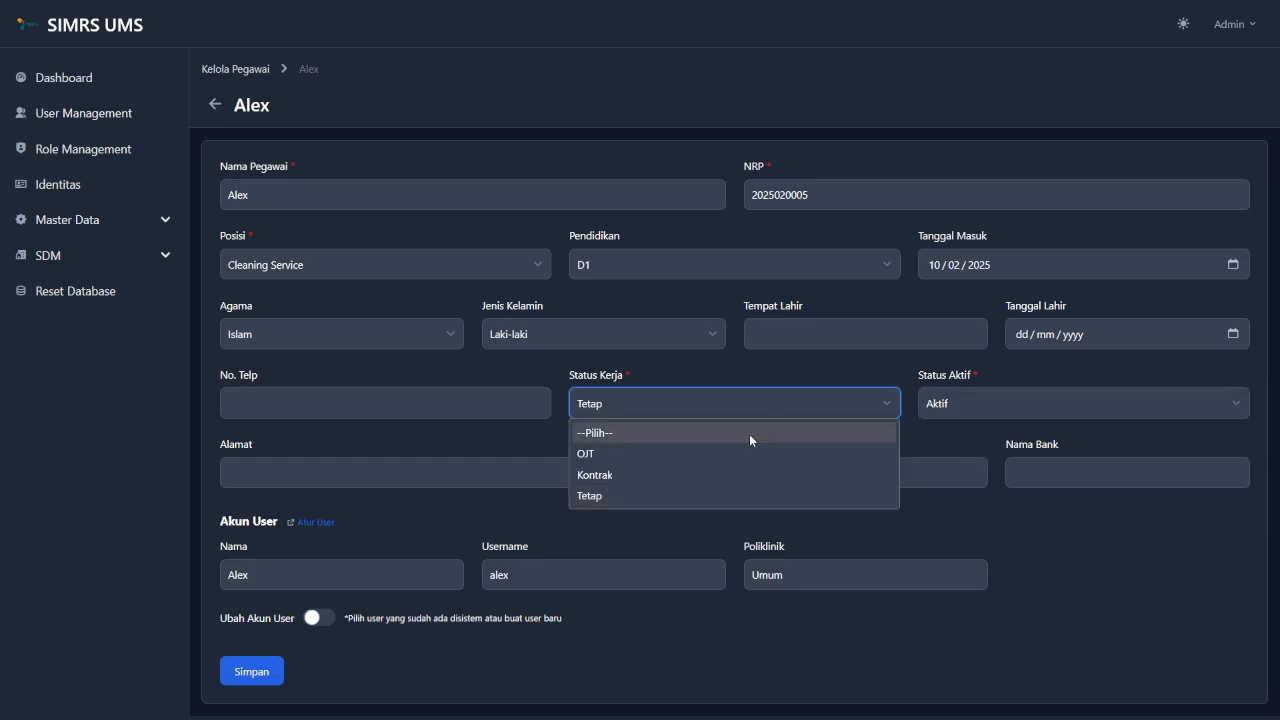
click(670, 476)
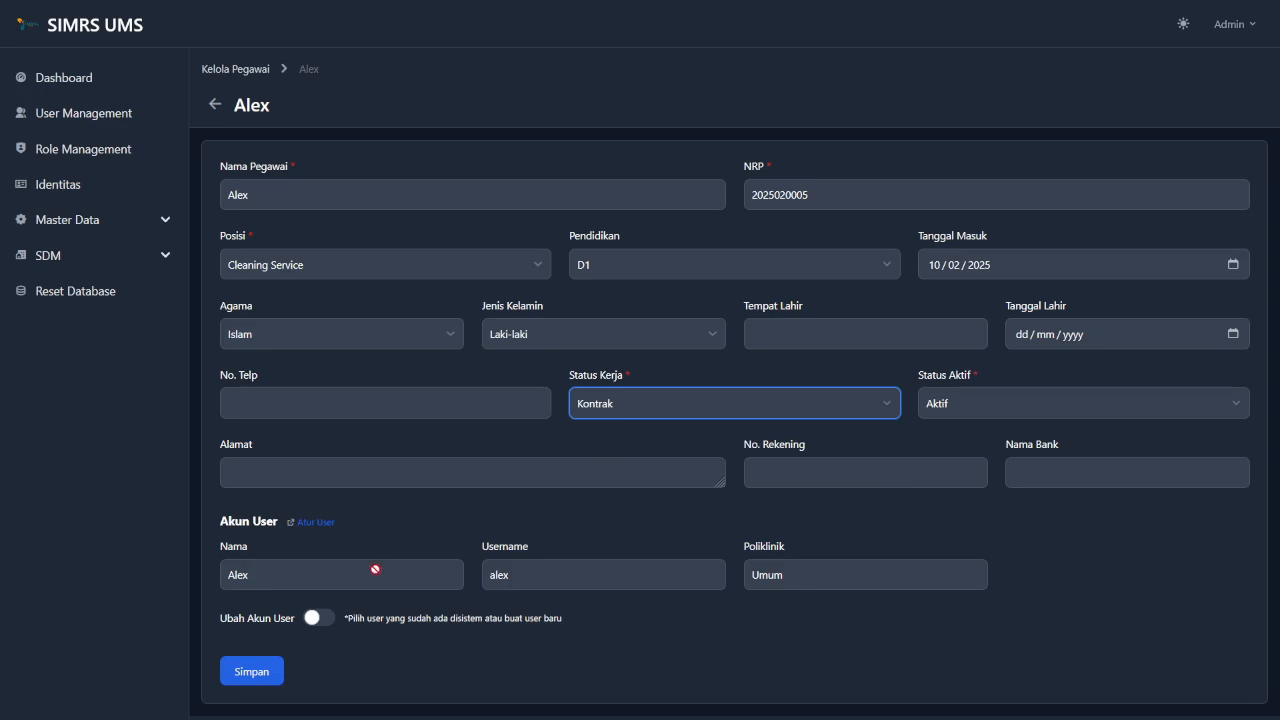
Enable Ubah Akun User and link Alex to the existing system user User.
click(325, 619)
scroll(326, 620, down, 2)
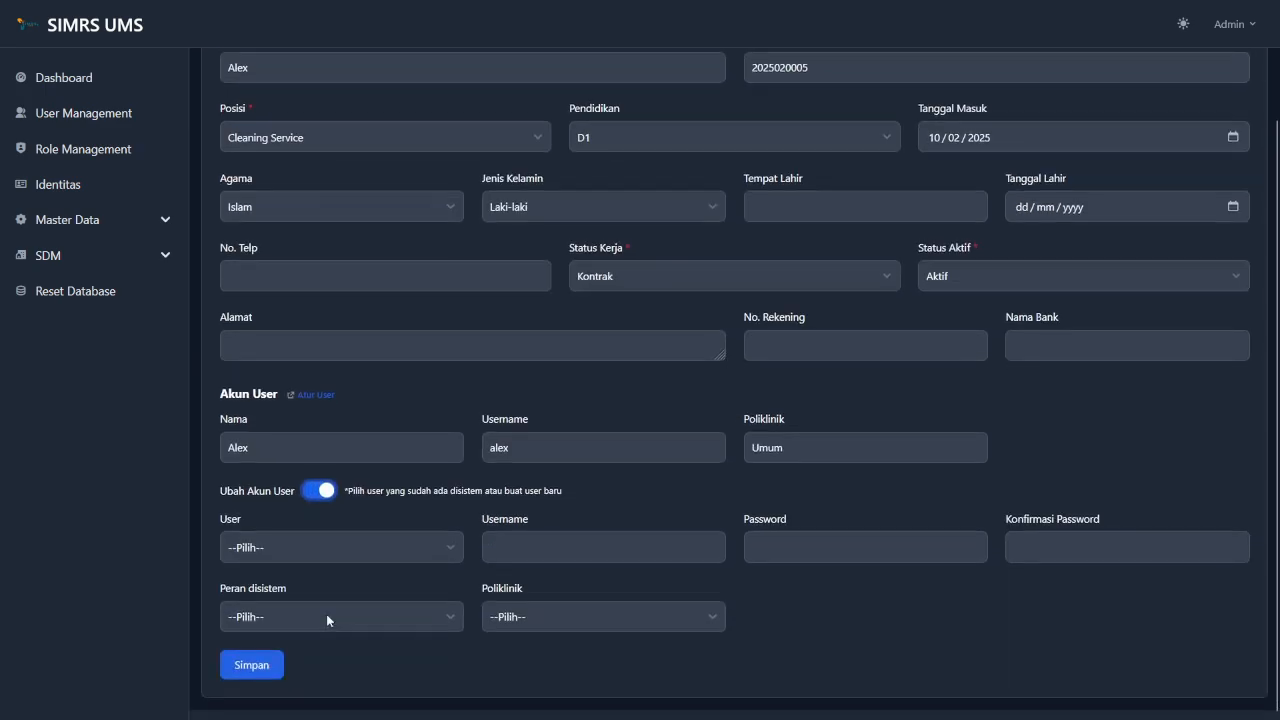
click(371, 557)
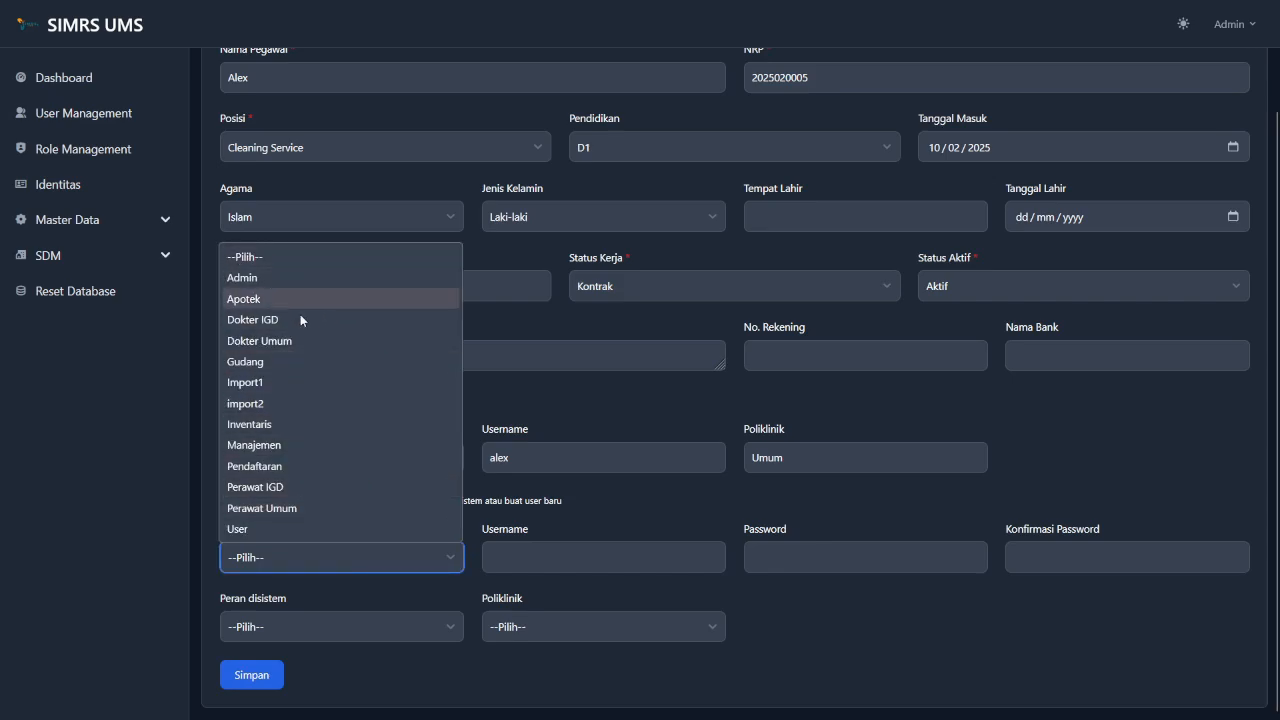
click(316, 529)
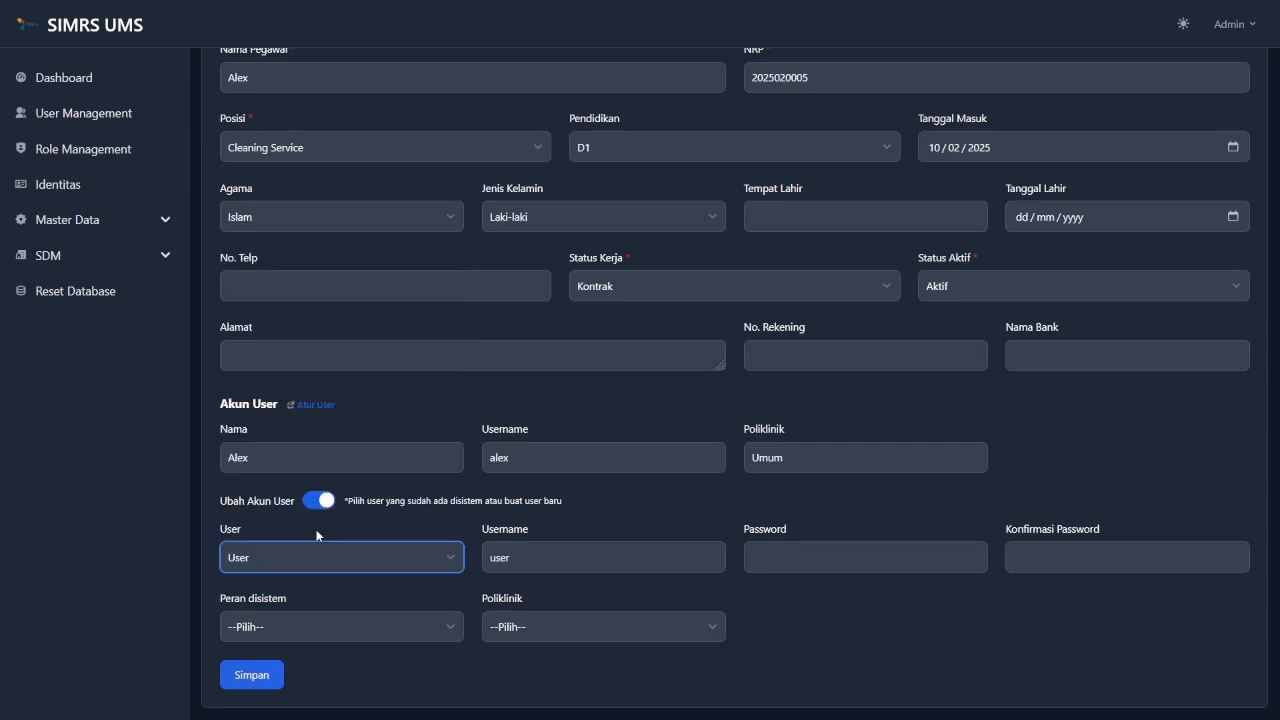
click(683, 527)
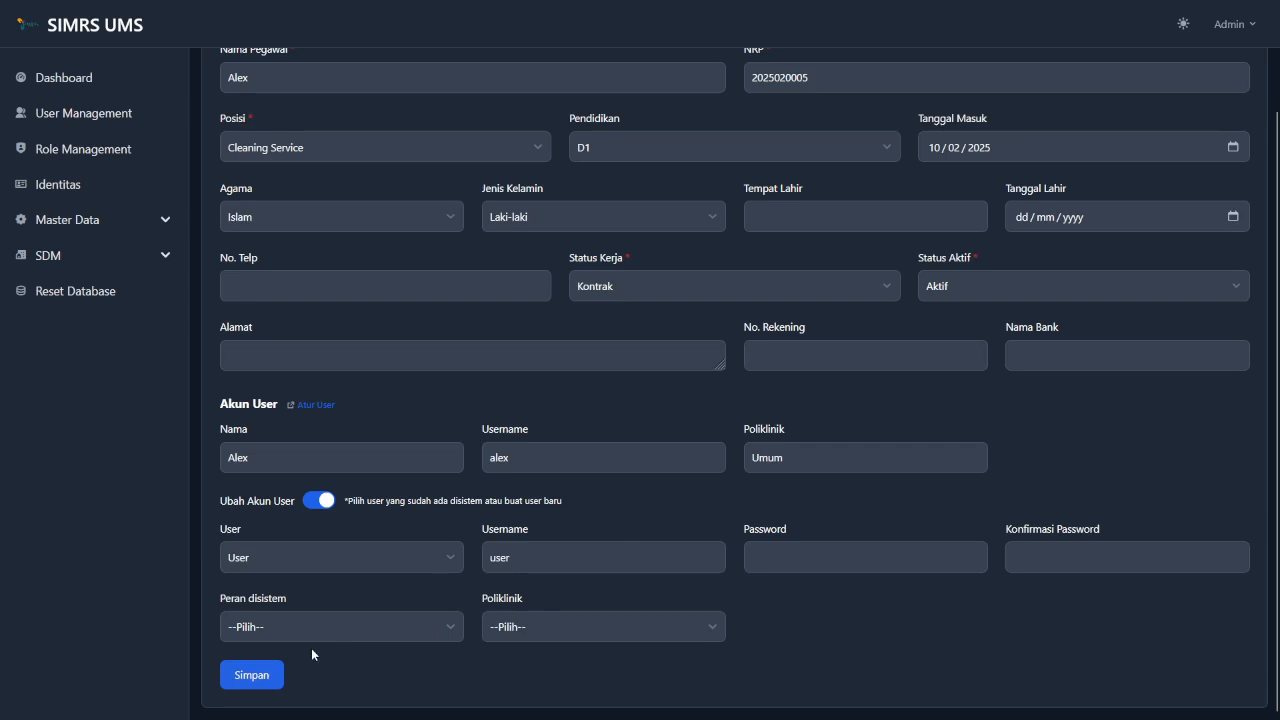
Save Alex's record and dismiss the Berhasil Diperbarui success notice.
click(255, 676)
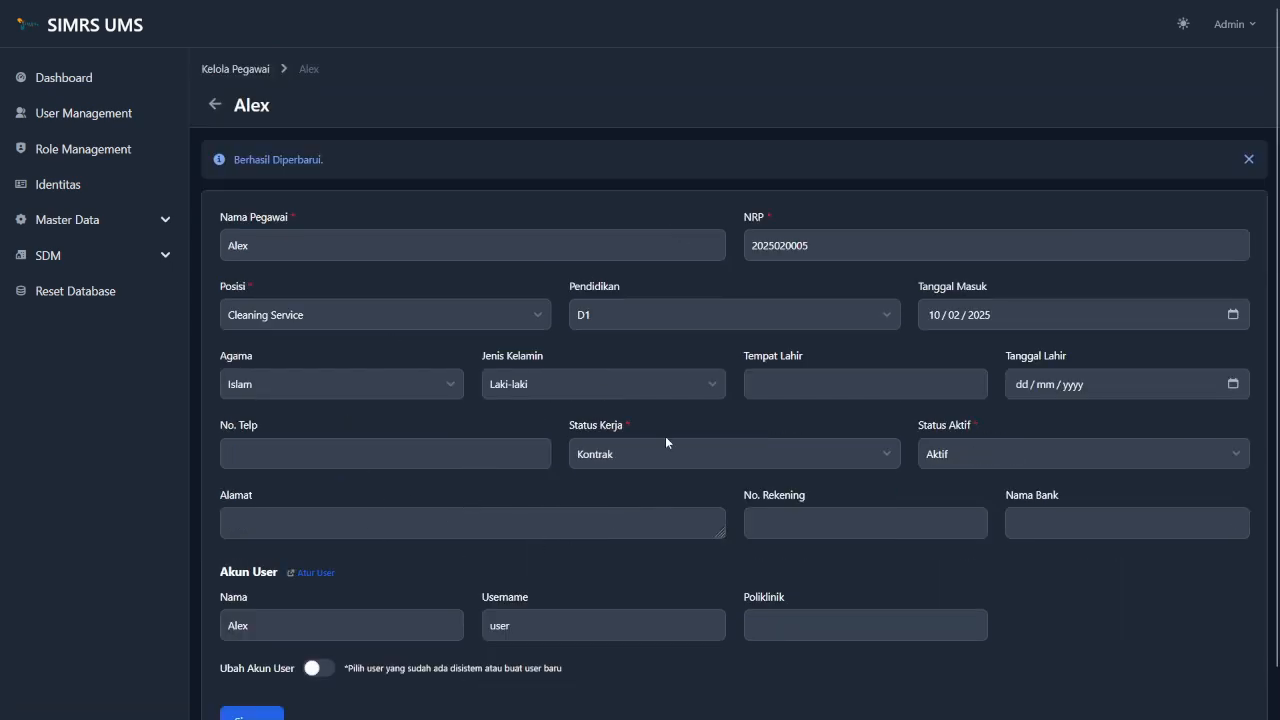
scroll(563, 571, down, 1)
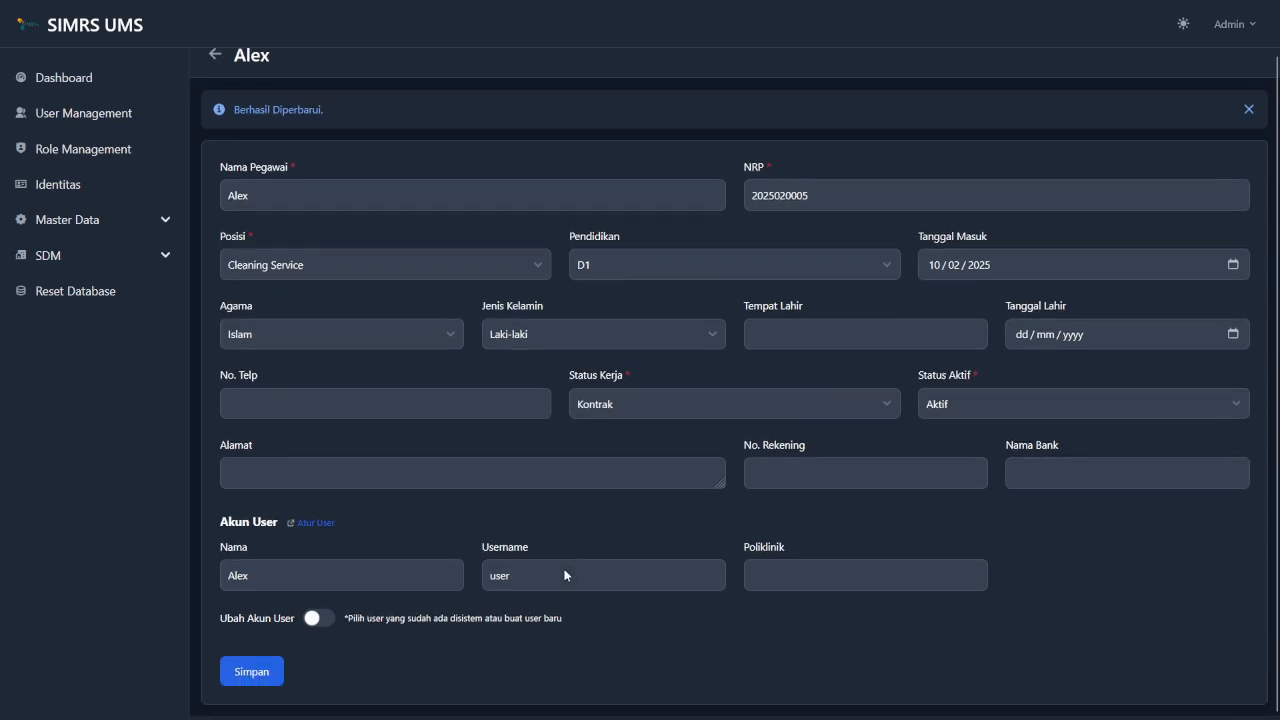
scroll(567, 521, up, 1)
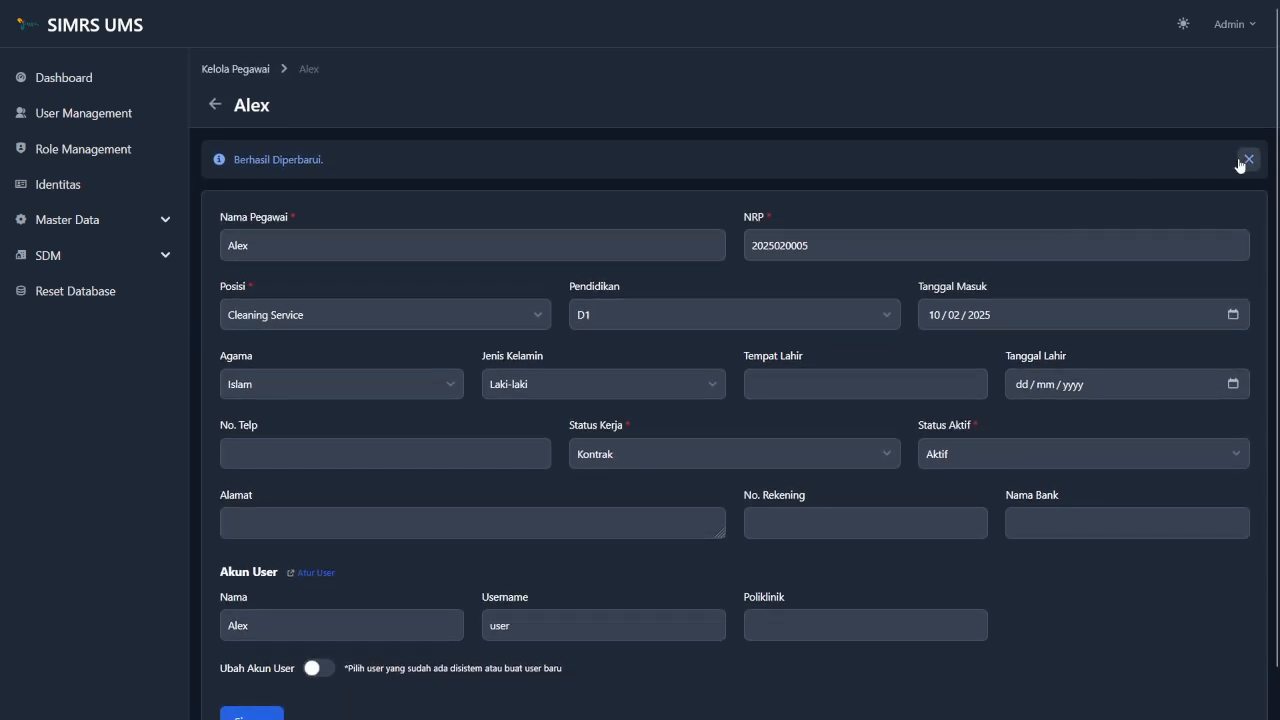
click(1248, 164)
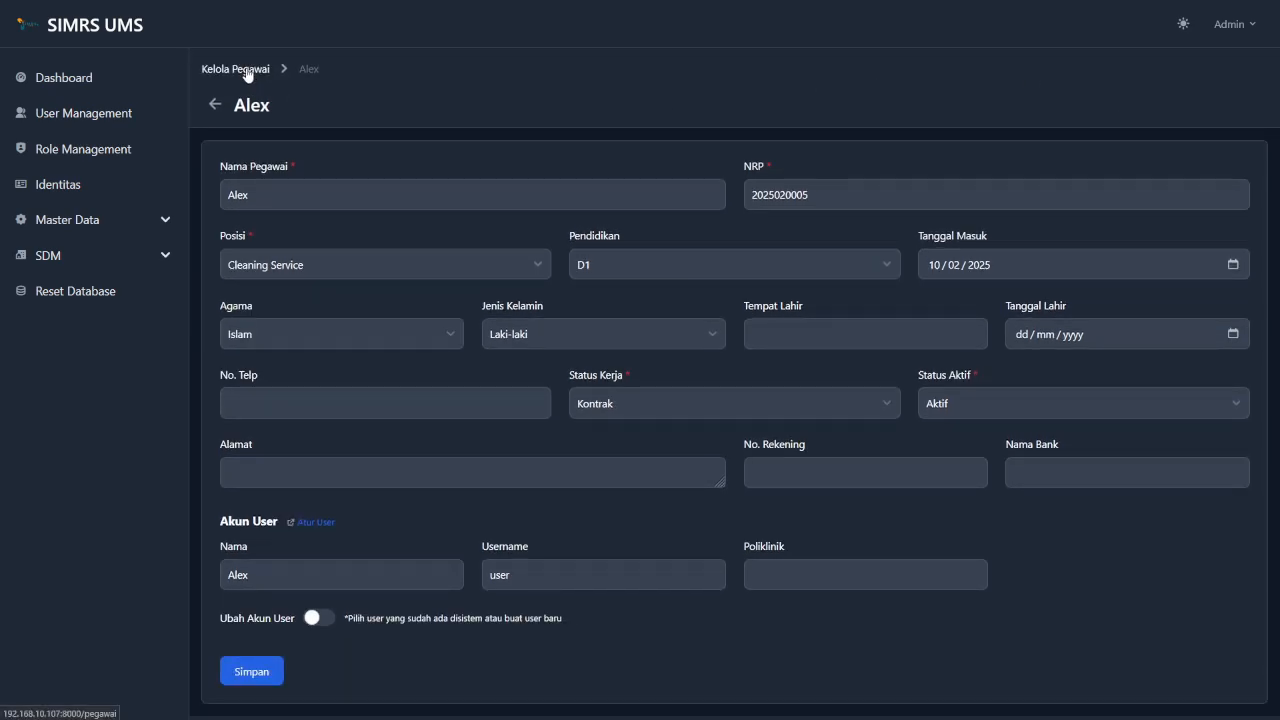
Back on Kelola Pegawai, search for 'joko anwar', then clear the search to list all five employees.
click(246, 72)
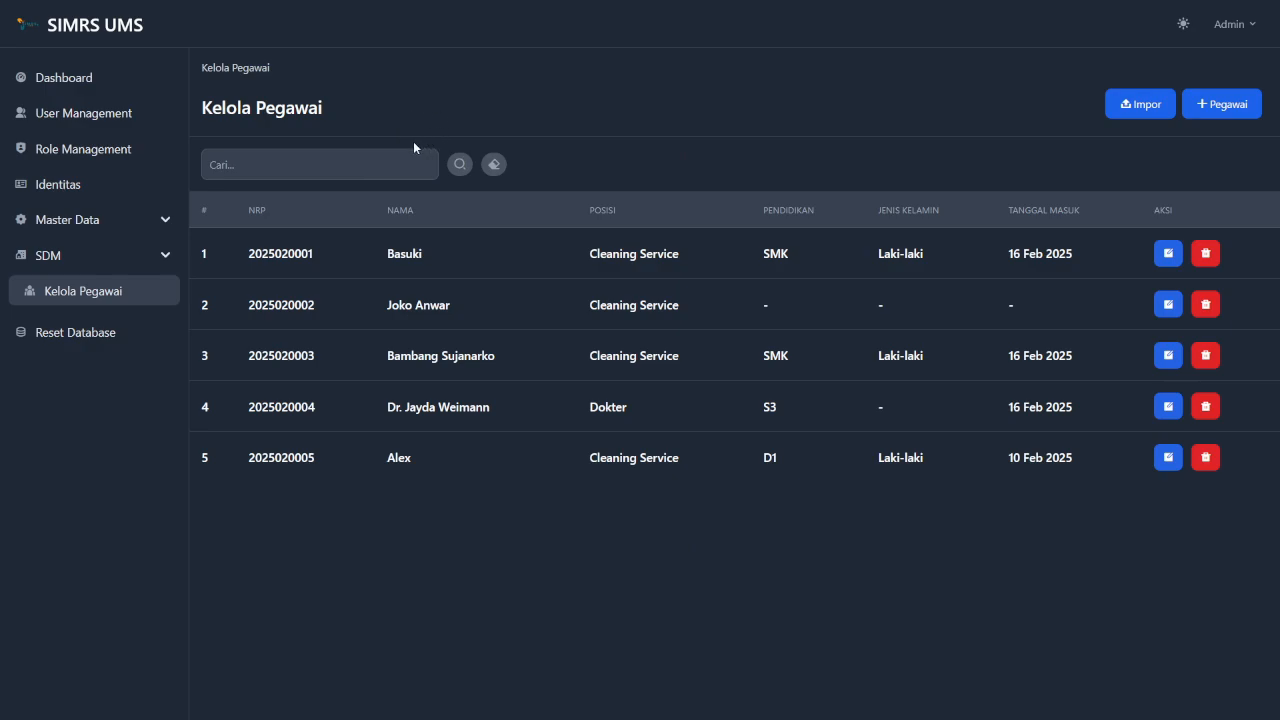
click(360, 155)
text(joko anwar)
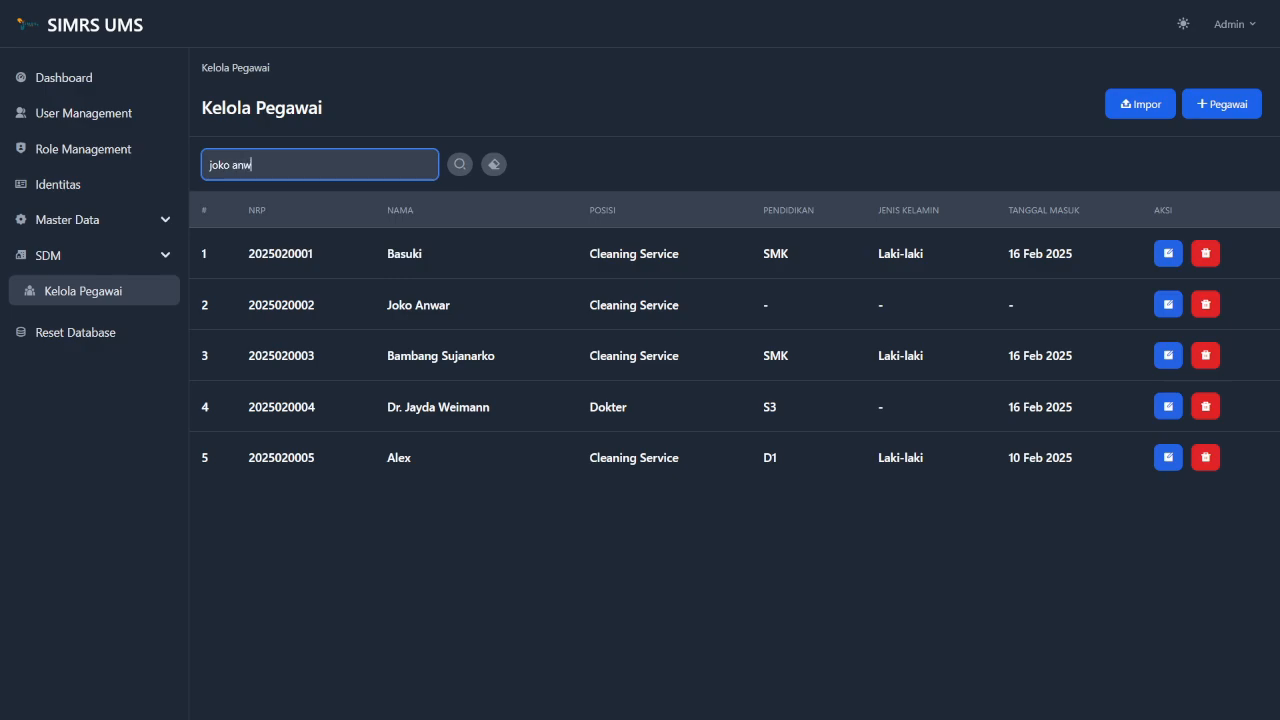
click(460, 166)
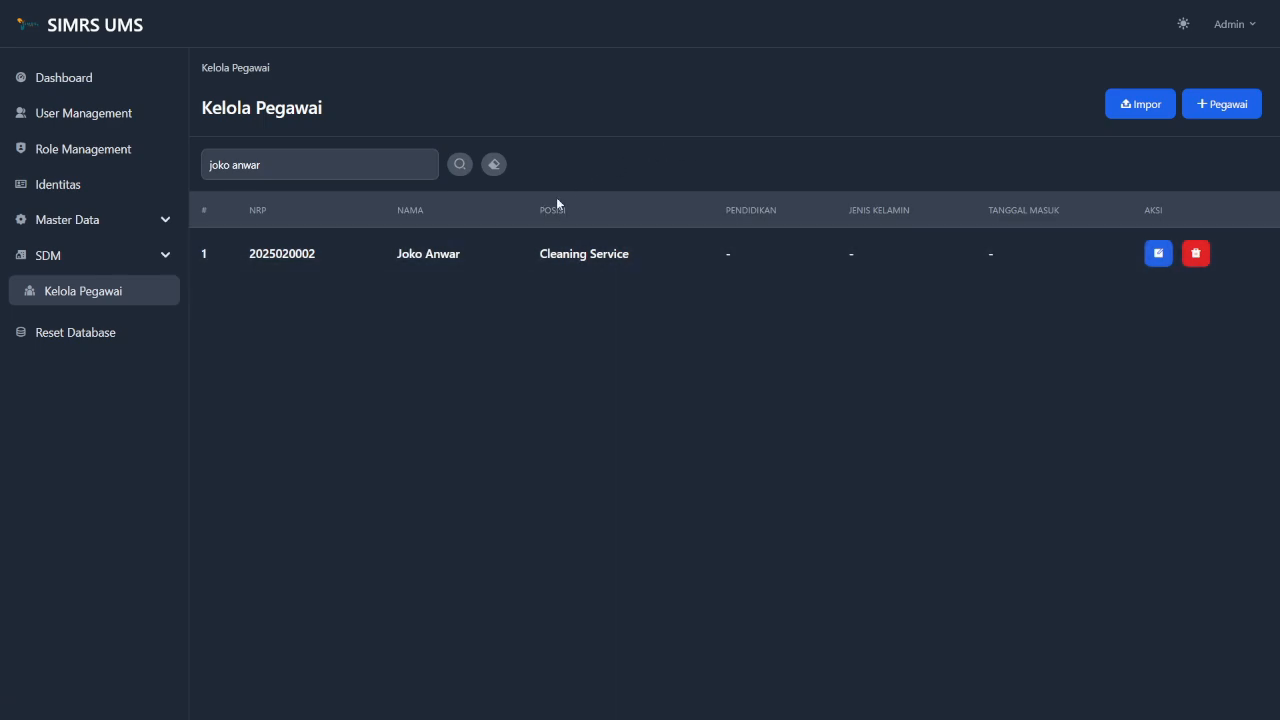
click(496, 168)
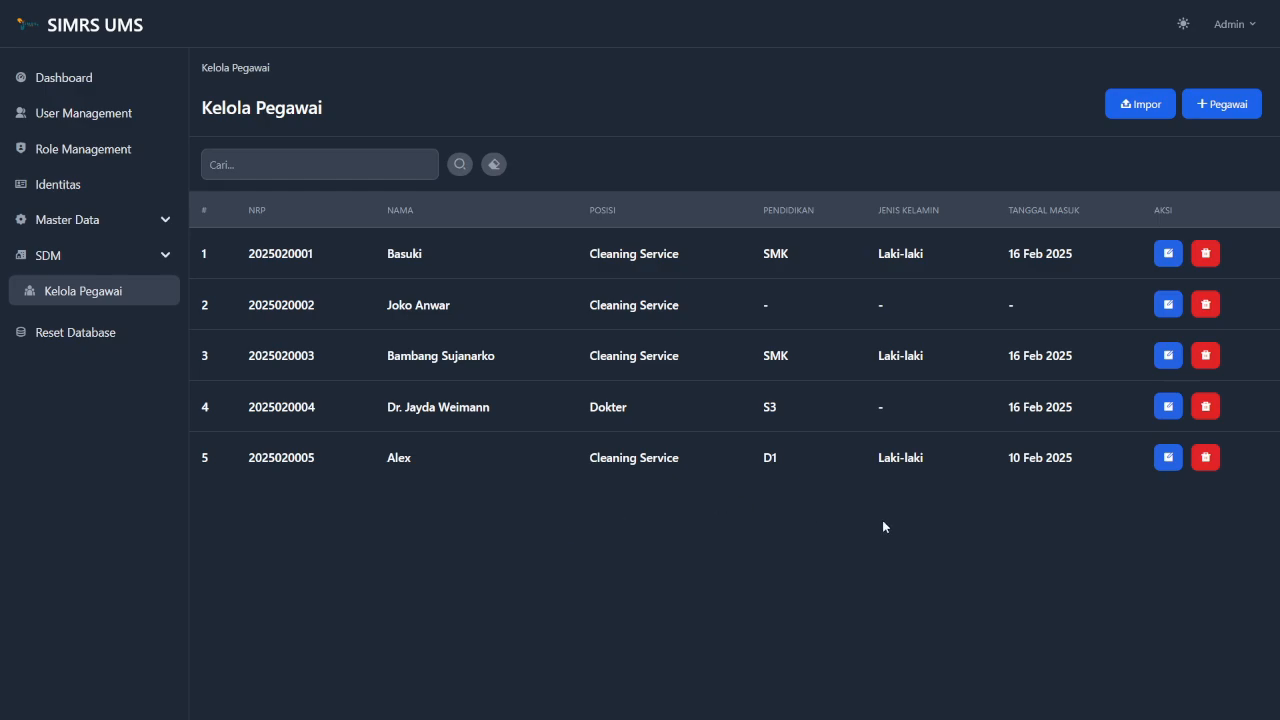
Delete Alex's row and confirm with Ya, leaving four employees.
click(1207, 458)
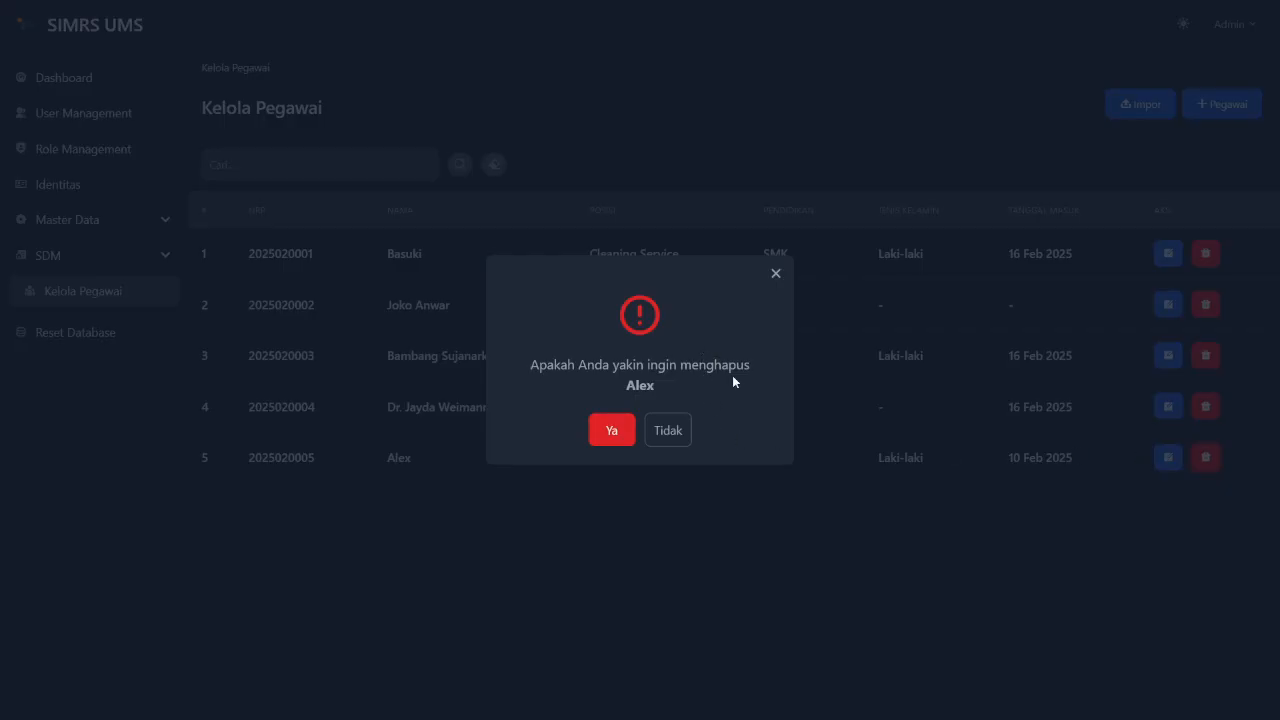
click(610, 434)
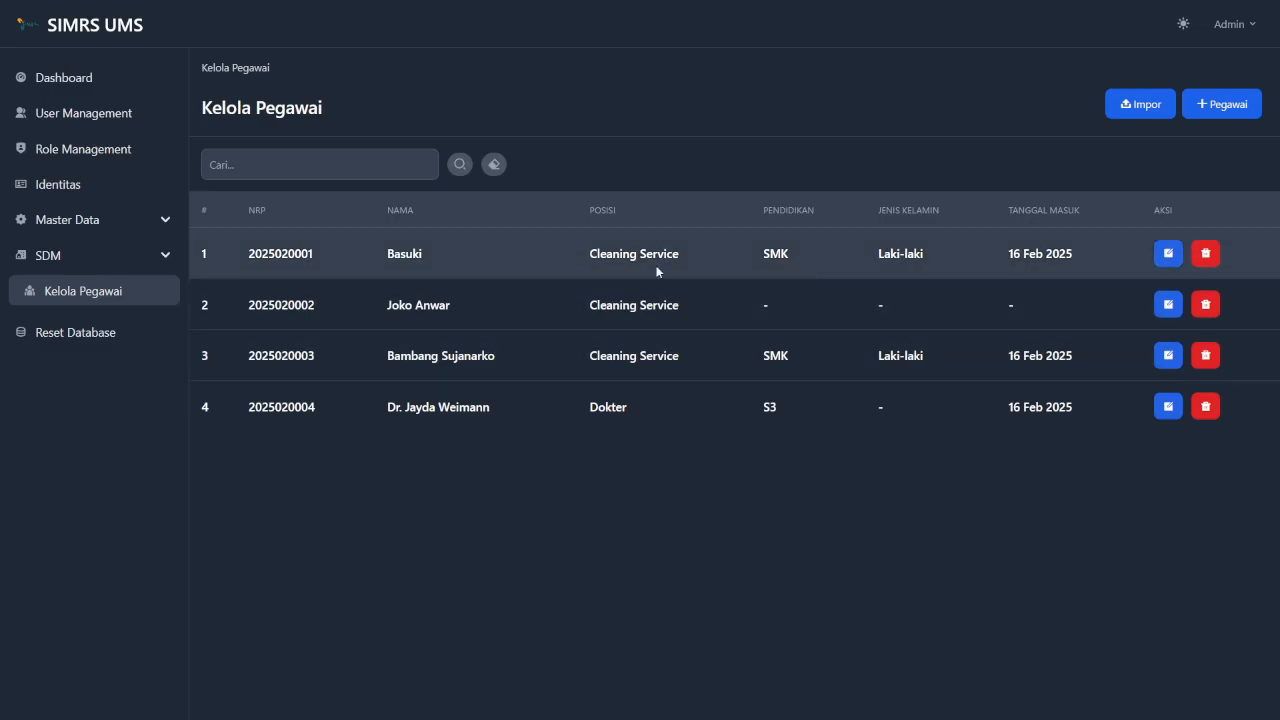
On the Reset Database page, choose Hapus semua data di sistem and confirm with Ya.
click(96, 333)
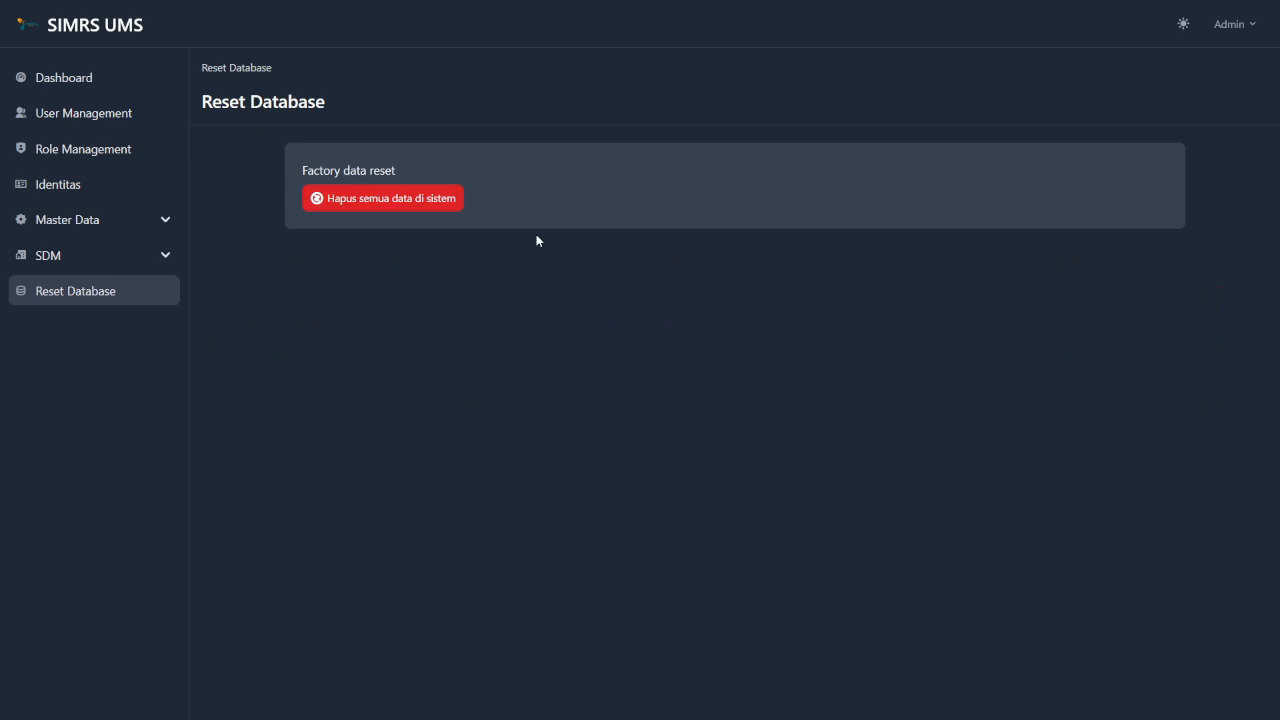
click(405, 201)
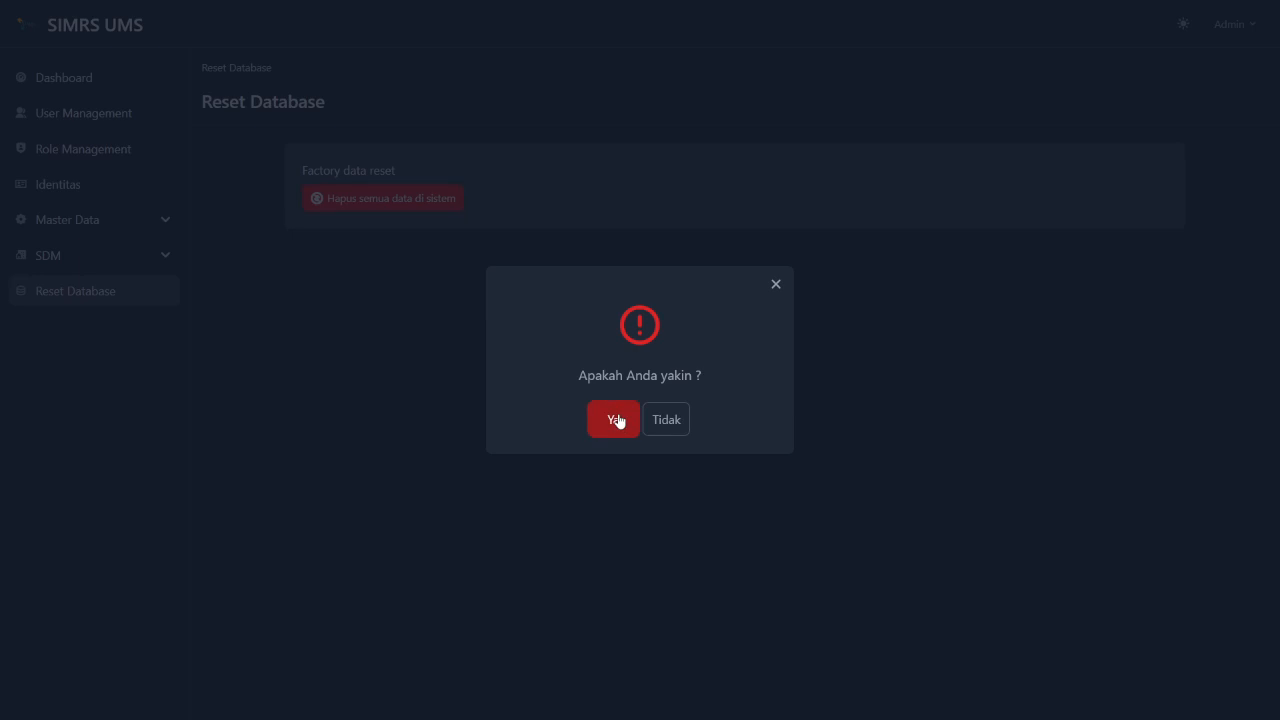
click(618, 420)
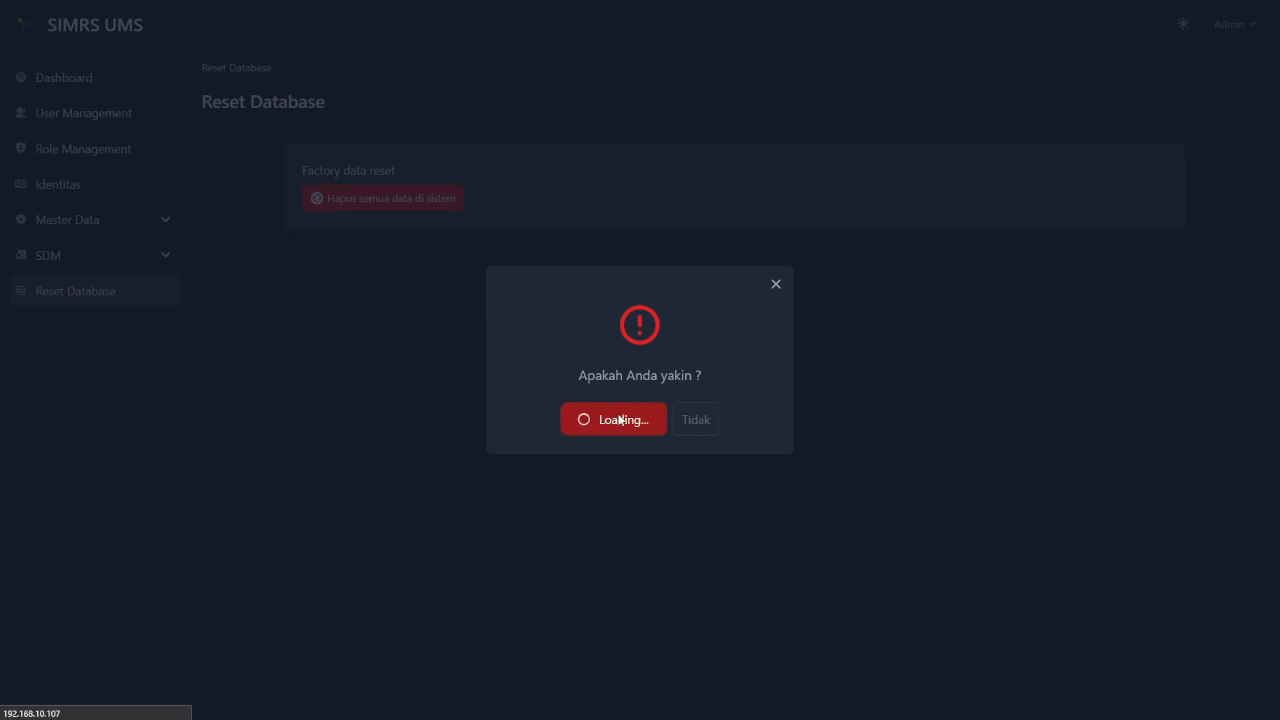